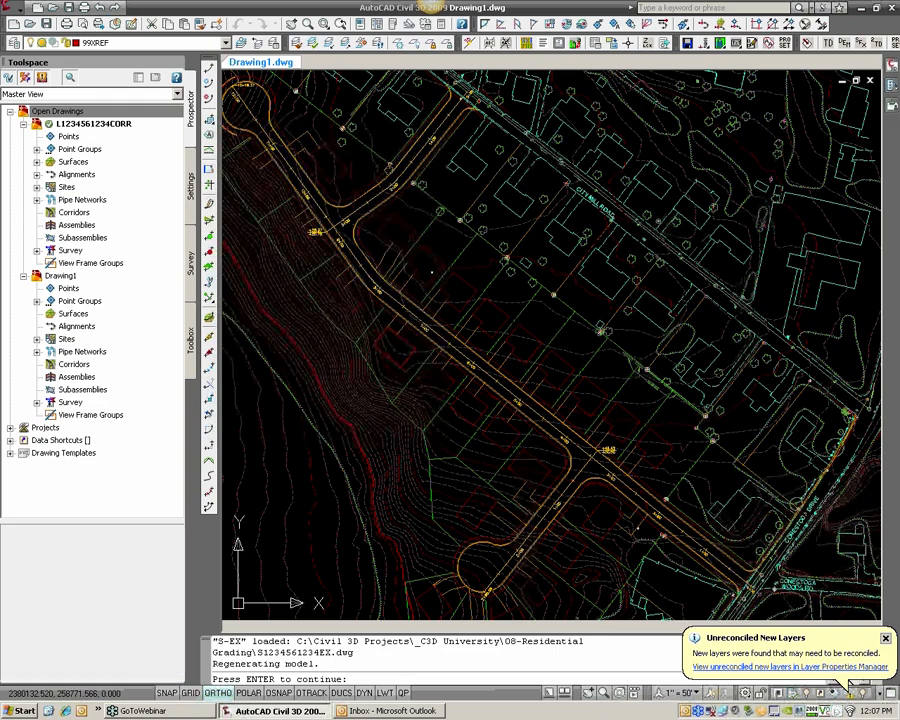
Examine the opened corridor drawing's site plan, with its streets, lots and existing contours
key(Return)
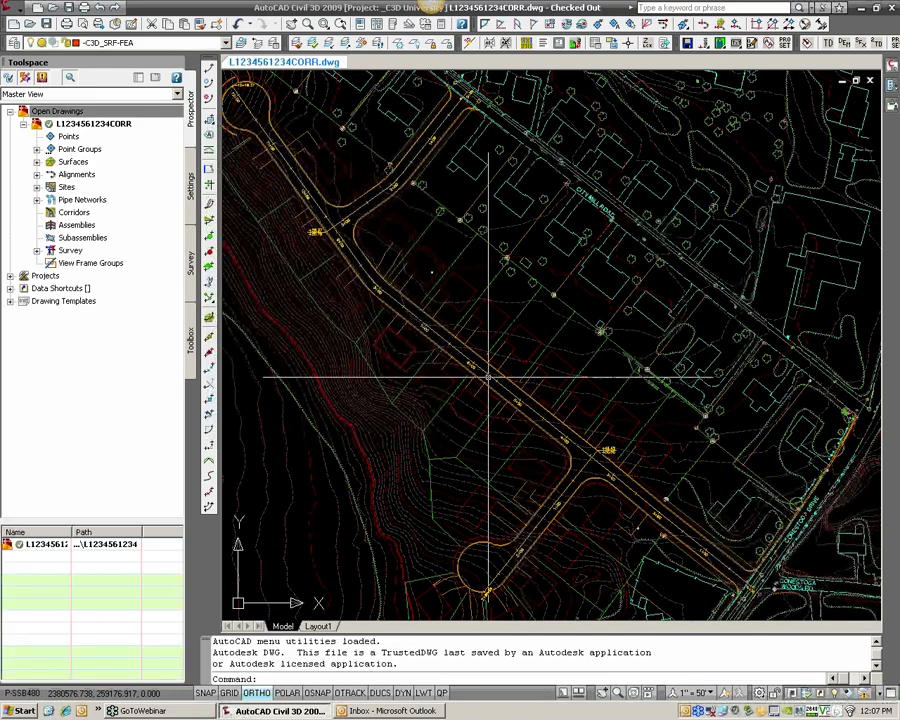
scroll(489, 376, down, 5)
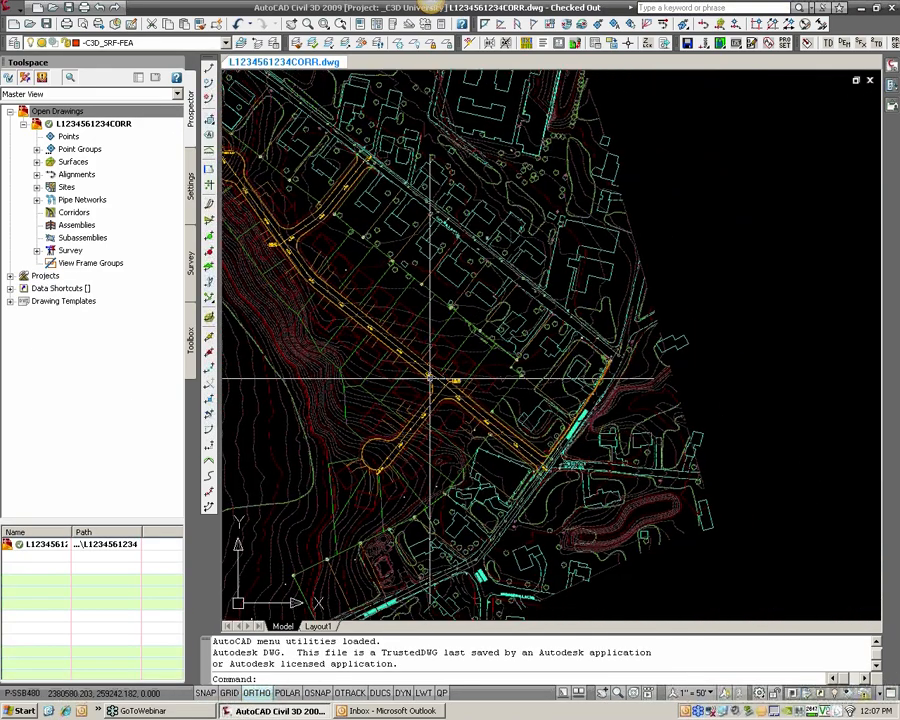
scroll(430, 378, up, 2)
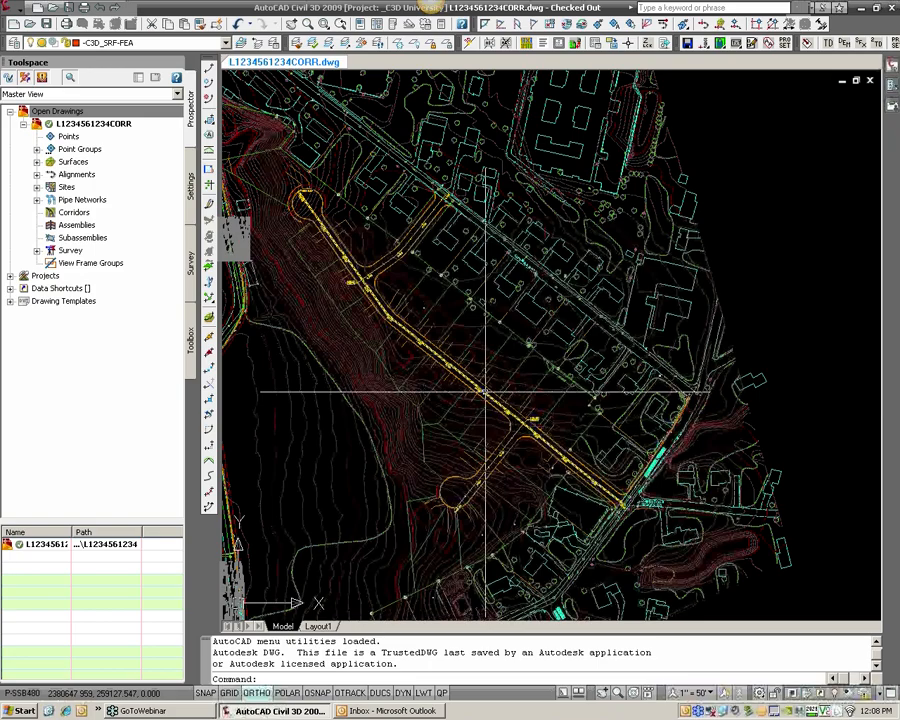
scroll(486, 390, down, 7)
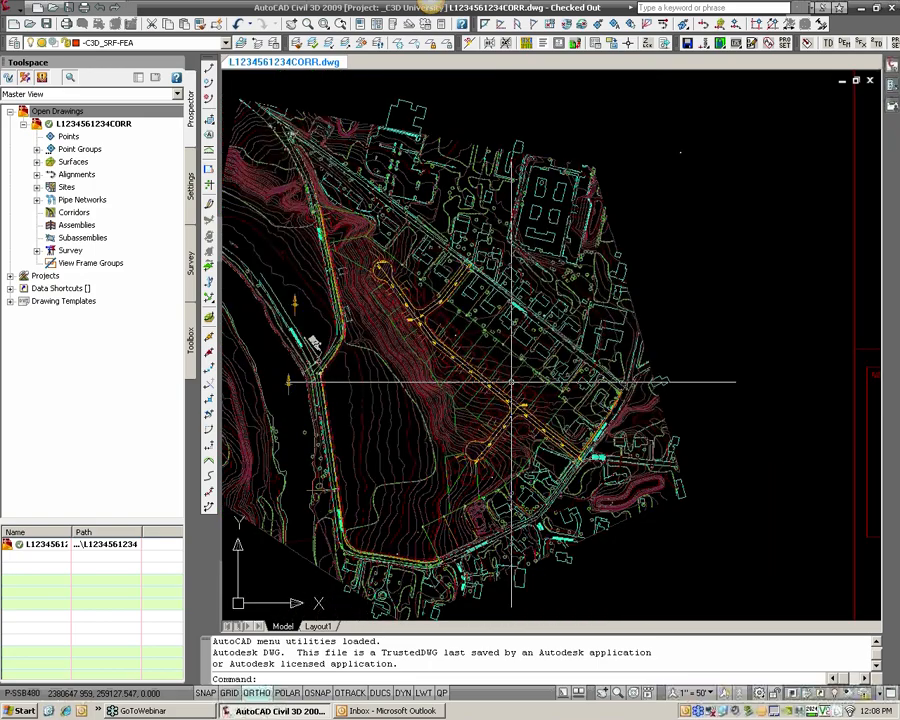
scroll(557, 361, up, 2)
middle_drag(616, 360, 576, 359)
scroll(577, 360, up, 4)
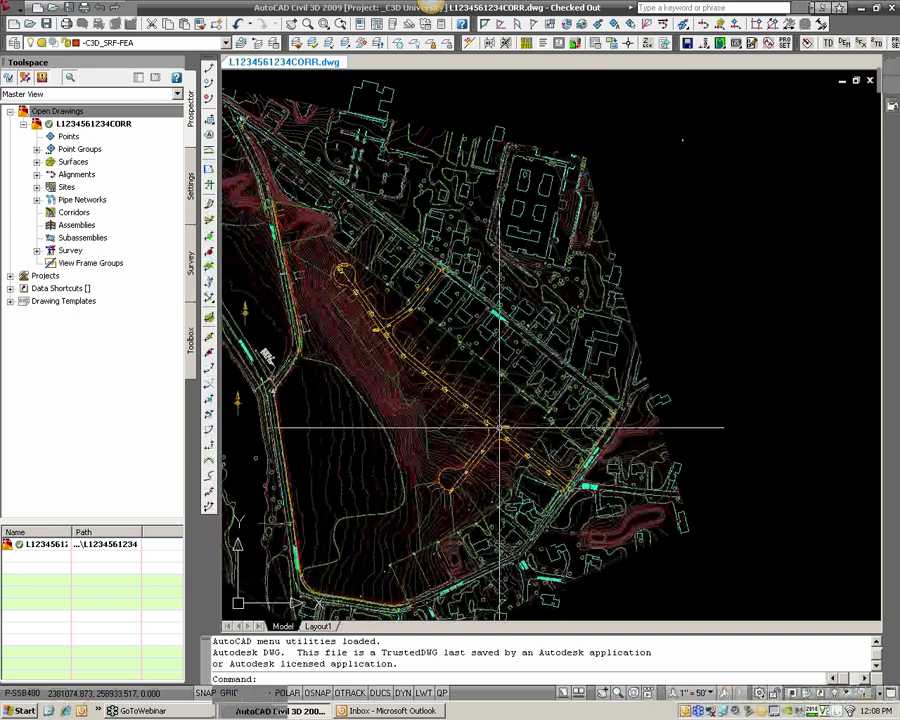
Inspect the framed ASSEMBLIES area beside the site plan
mouse_move(707, 438)
middle_down()
mouse_move(550, 425)
mouse_move(545, 402)
middle_up()
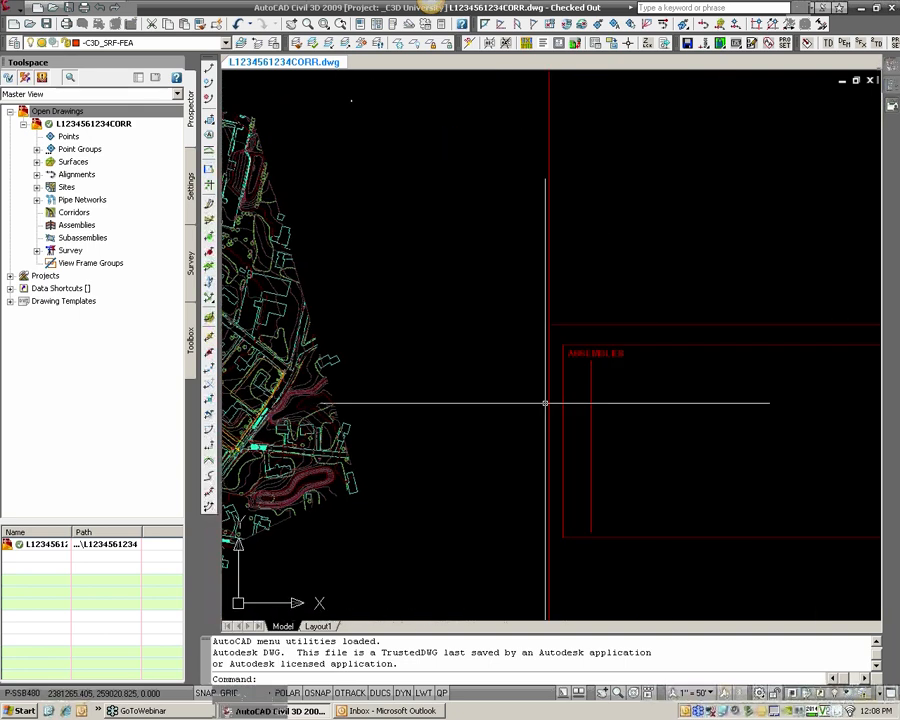
scroll(577, 389, up, 2)
scroll(627, 400, up, 3)
mouse_move(615, 426)
middle_down()
mouse_move(542, 392)
mouse_move(559, 355)
mouse_move(552, 382)
middle_up()
scroll(549, 392, up, 2)
scroll(559, 355, up, 2)
scroll(552, 365, down, 1)
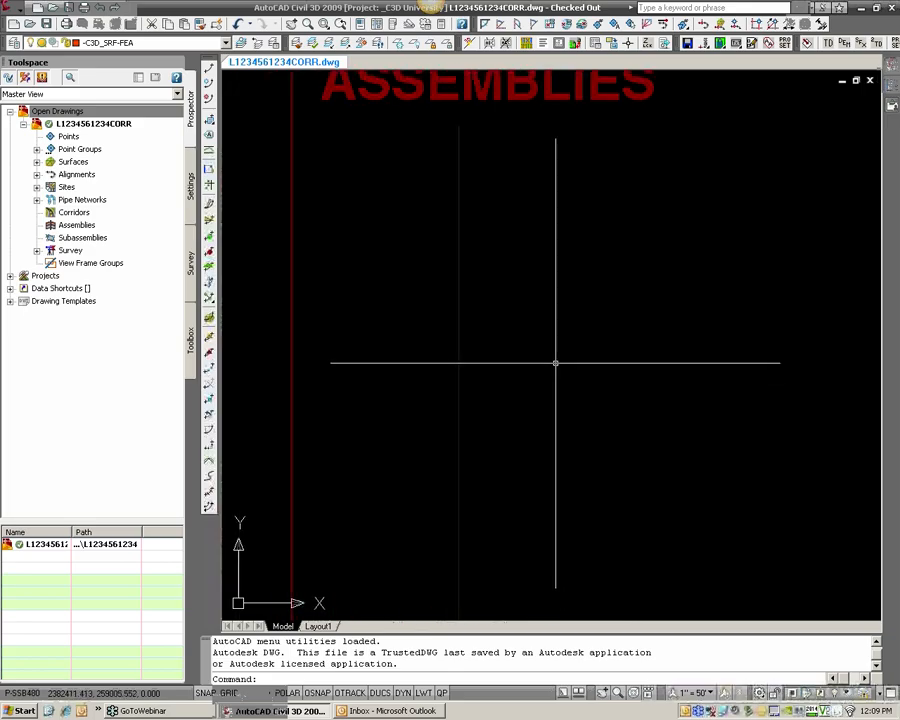
scroll(544, 372, up, 2)
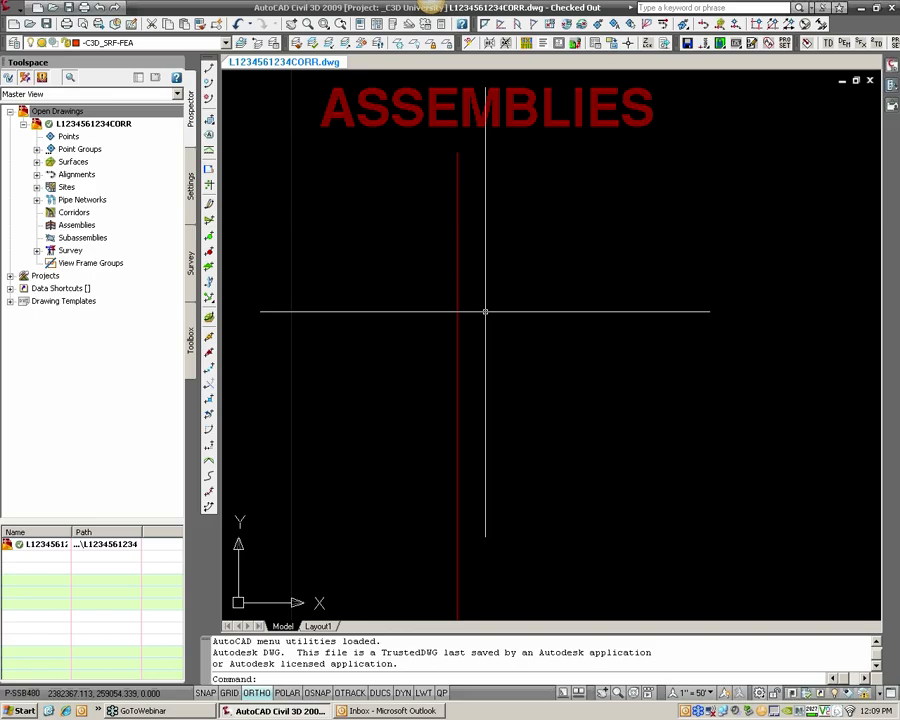
Return to the site plan and examine the road alignments for the main street, cul-de-sac and stub street
scroll(485, 312, down, 2)
scroll(485, 312, down, 2)
scroll(453, 302, down, 1)
mouse_move(356, 283)
middle_down()
mouse_move(448, 306)
mouse_move(534, 314)
mouse_move(534, 306)
mouse_move(518, 315)
middle_up()
scroll(502, 309, down, 2)
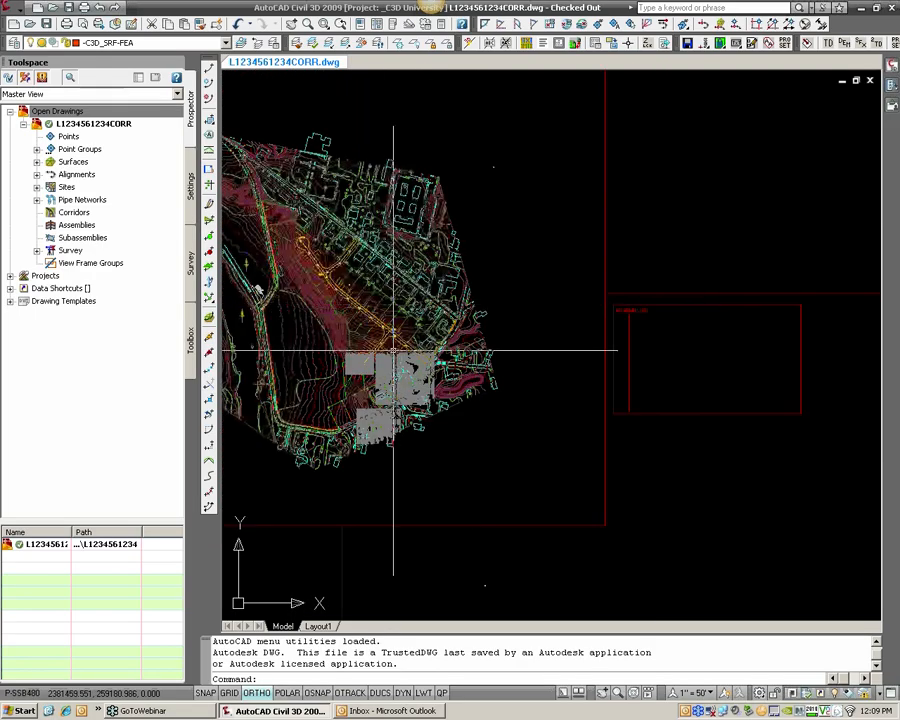
scroll(394, 347, up, 2)
scroll(393, 347, up, 3)
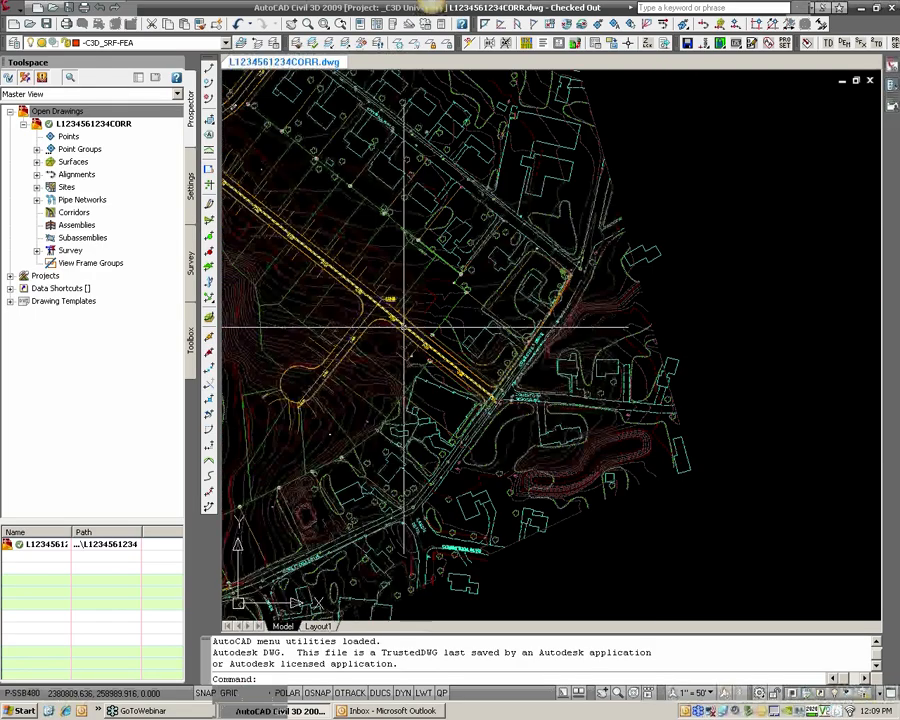
click(366, 324)
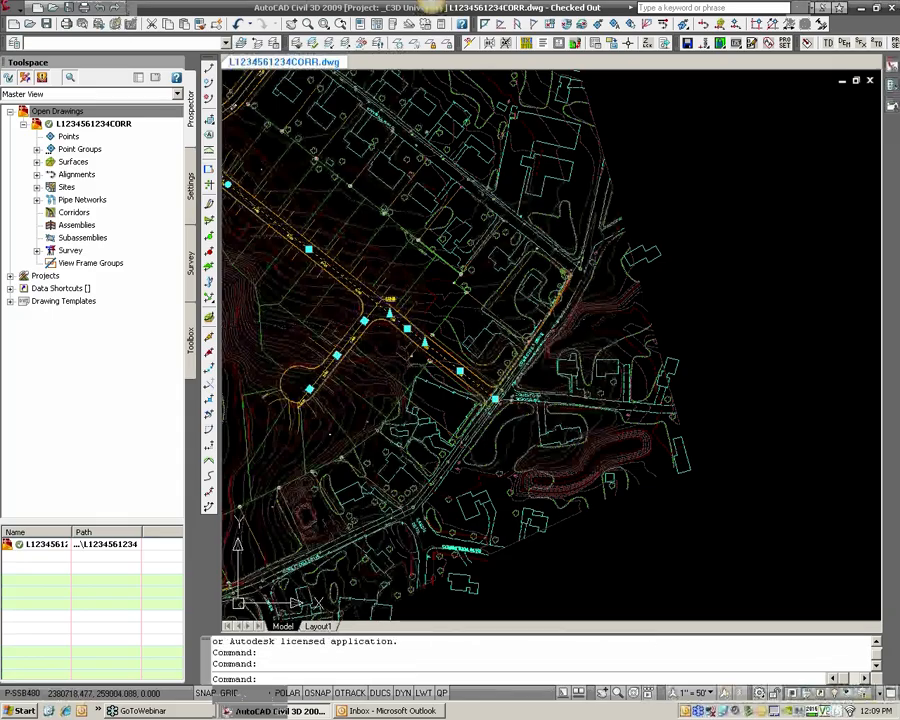
middle_drag(219, 115, 319, 247)
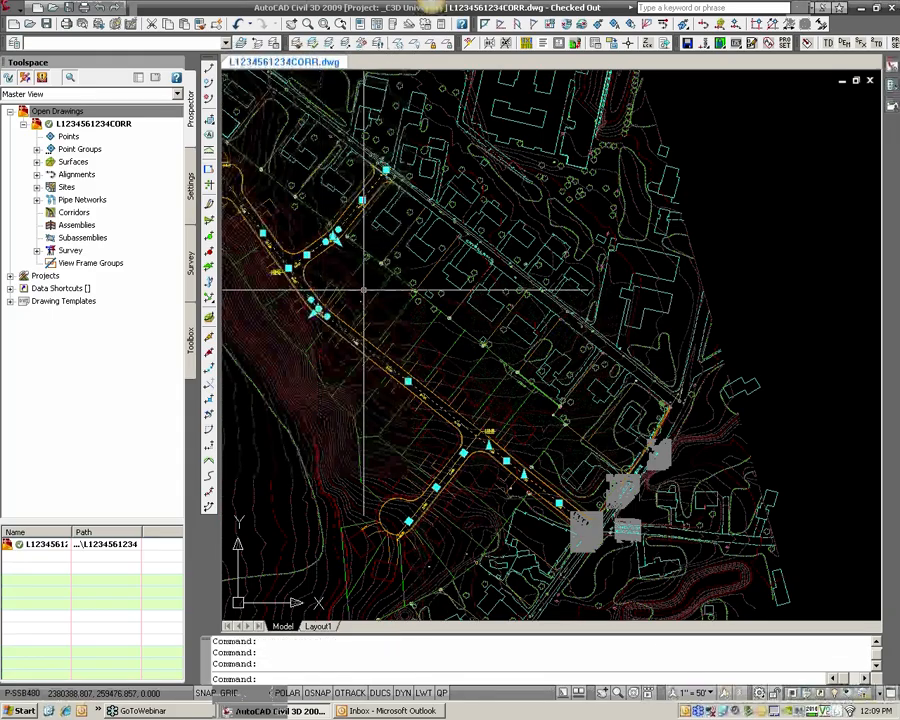
scroll(442, 345, down, 7)
key(Escape)
key(Escape)
scroll(506, 181, up, 3)
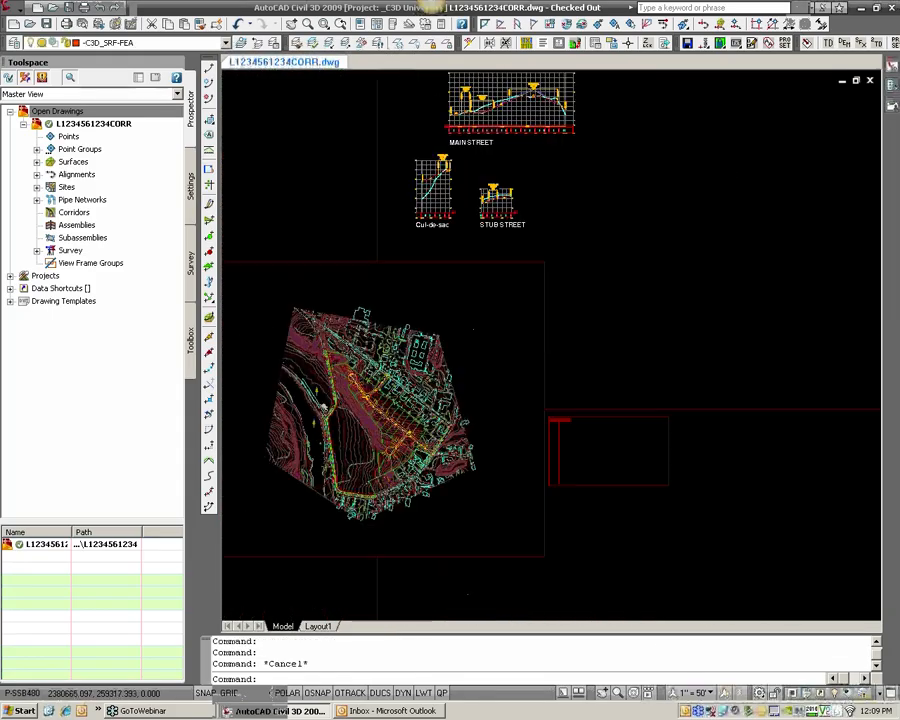
Examine the MAIN STREET, Cul-de-sac and STUB STREET profile views above the site plan
middle_drag(505, 178, 520, 350)
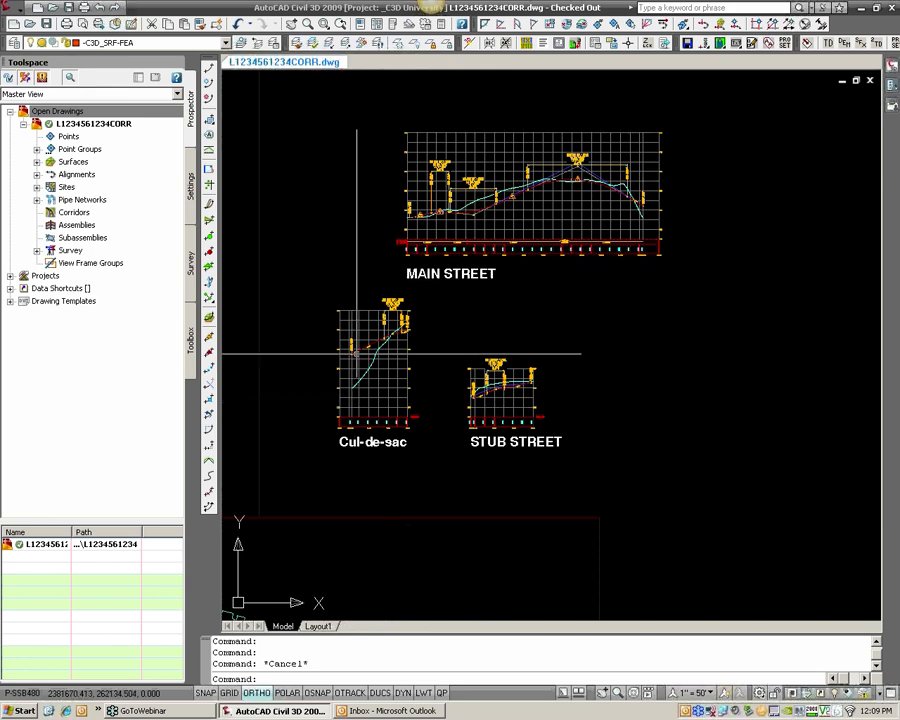
scroll(376, 350, up, 5)
middle_drag(685, 485, 591, 480)
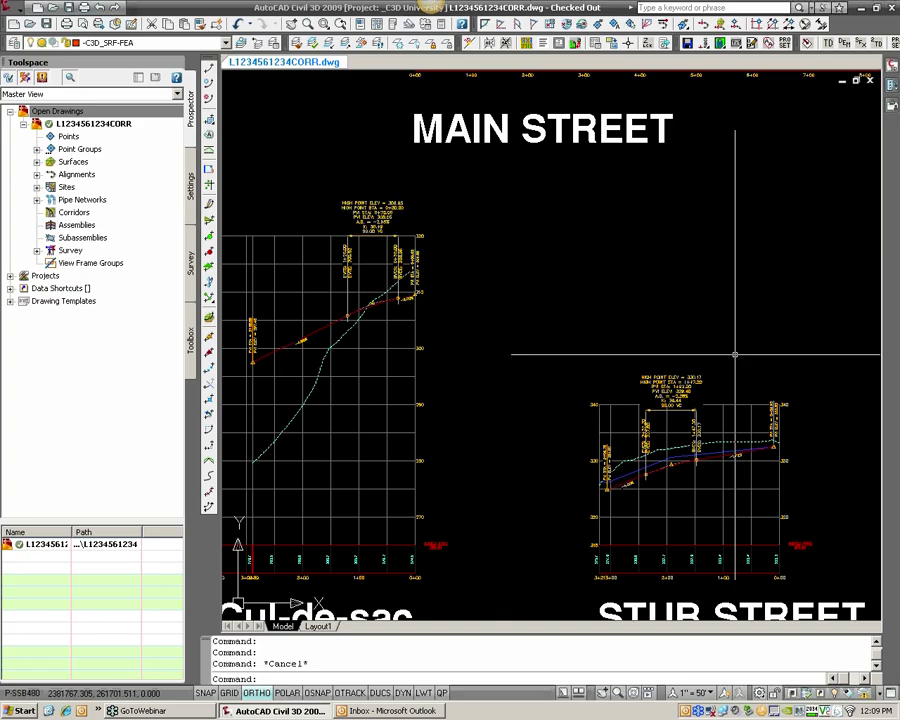
scroll(724, 330, down, 2)
middle_drag(740, 290, 648, 444)
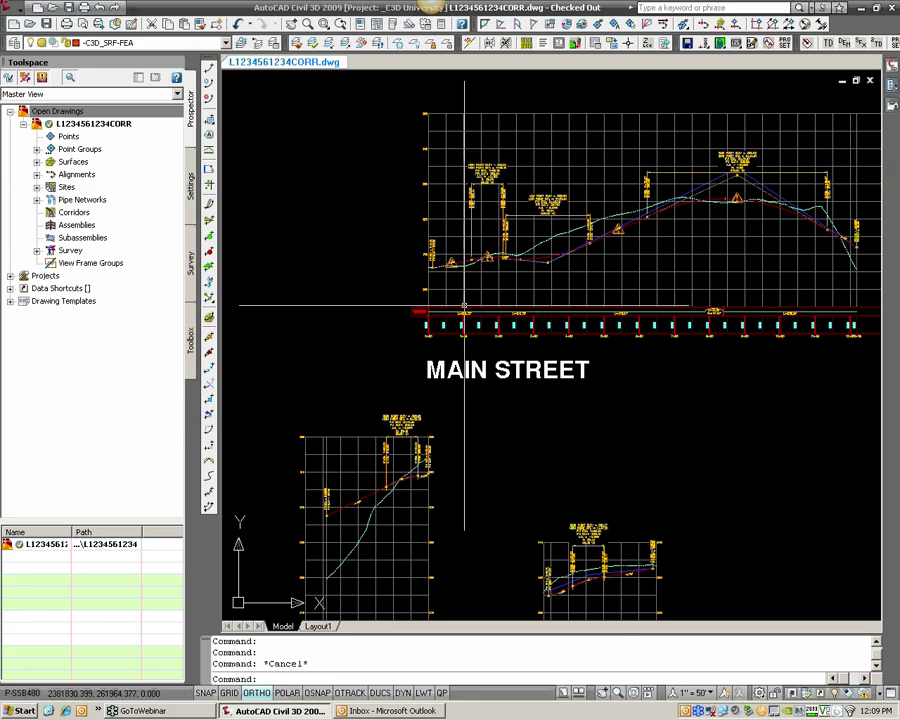
scroll(626, 453, down, 3)
scroll(626, 453, down, 1)
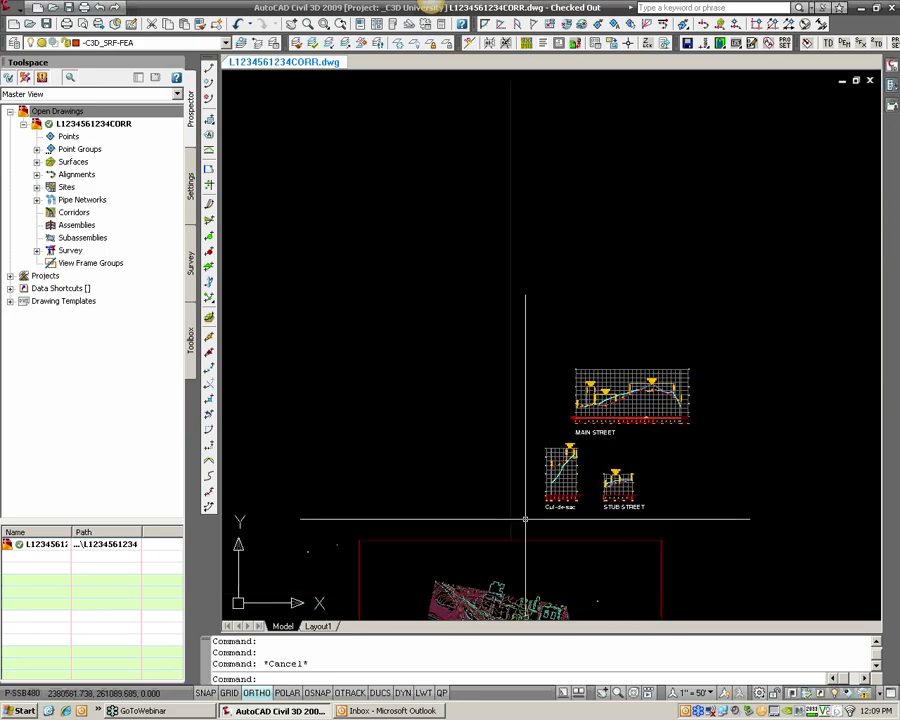
Unload the LD and S-EX external references to view the corridor drawing's own objects
middle_drag(535, 593, 515, 425)
text(xref)
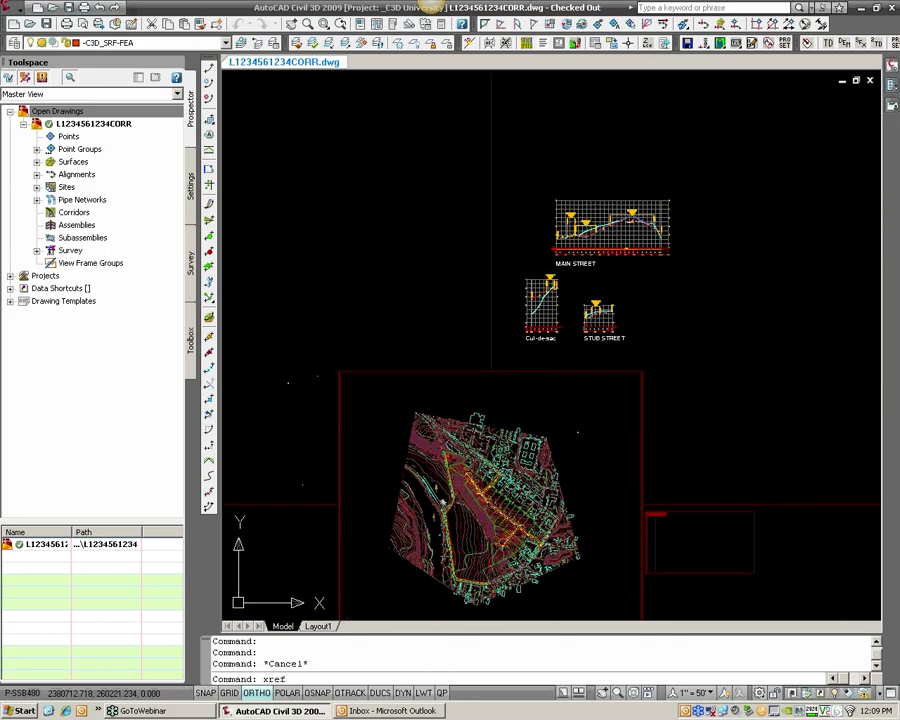
key(Return)
drag(478, 173, 466, 162)
right_click(528, 158)
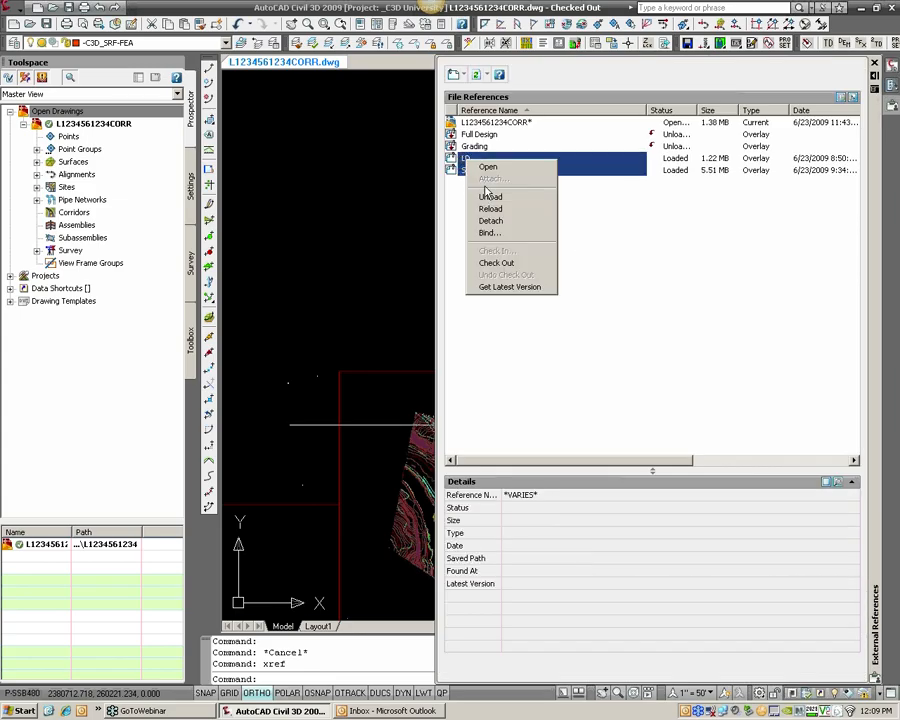
click(548, 193)
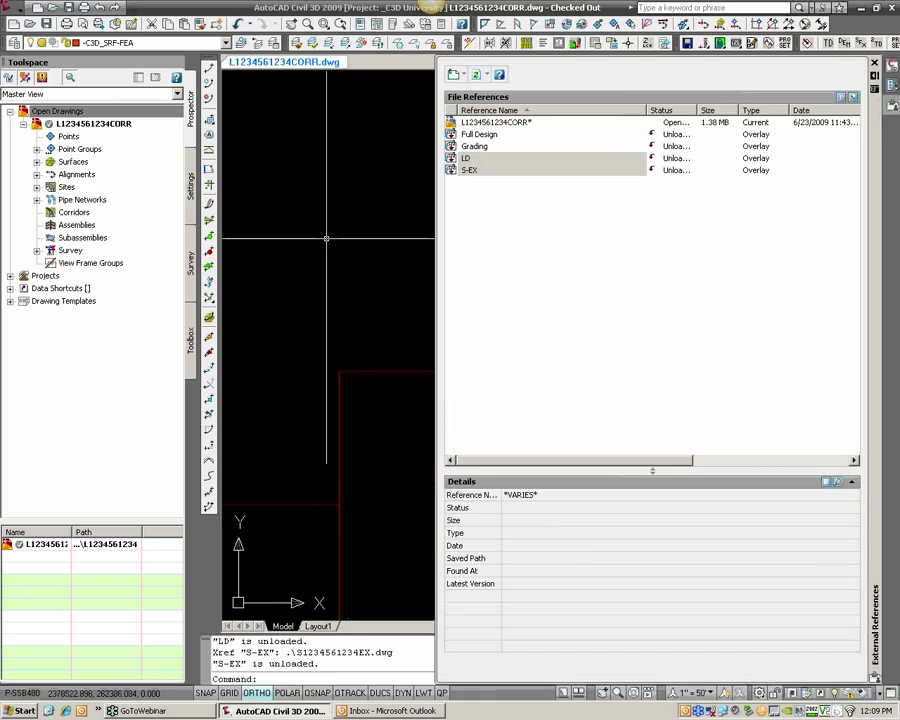
middle_drag(382, 244, 296, 228)
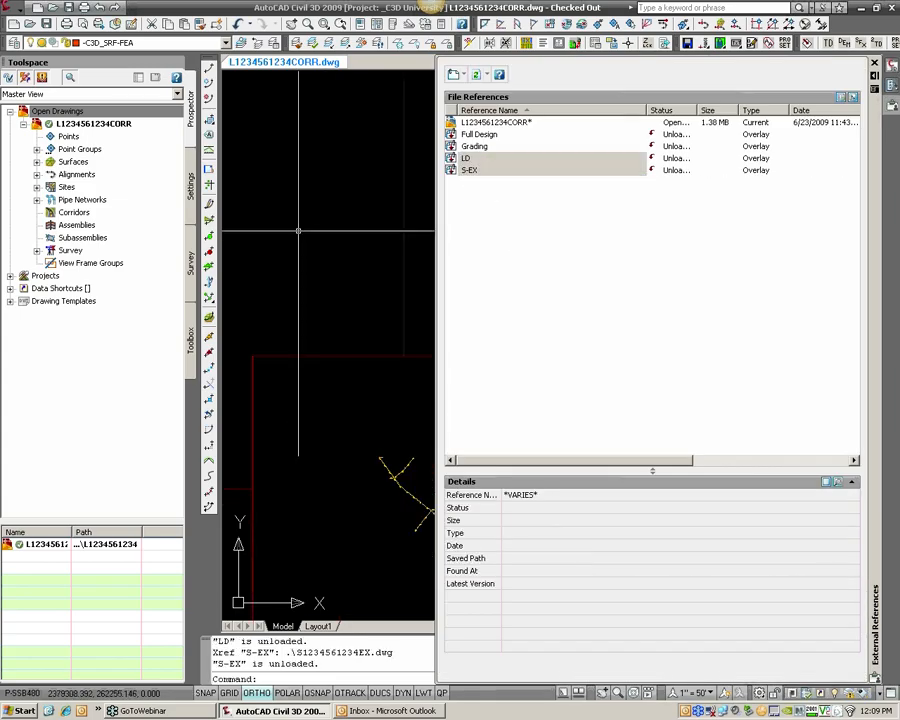
click(381, 257)
click(305, 248)
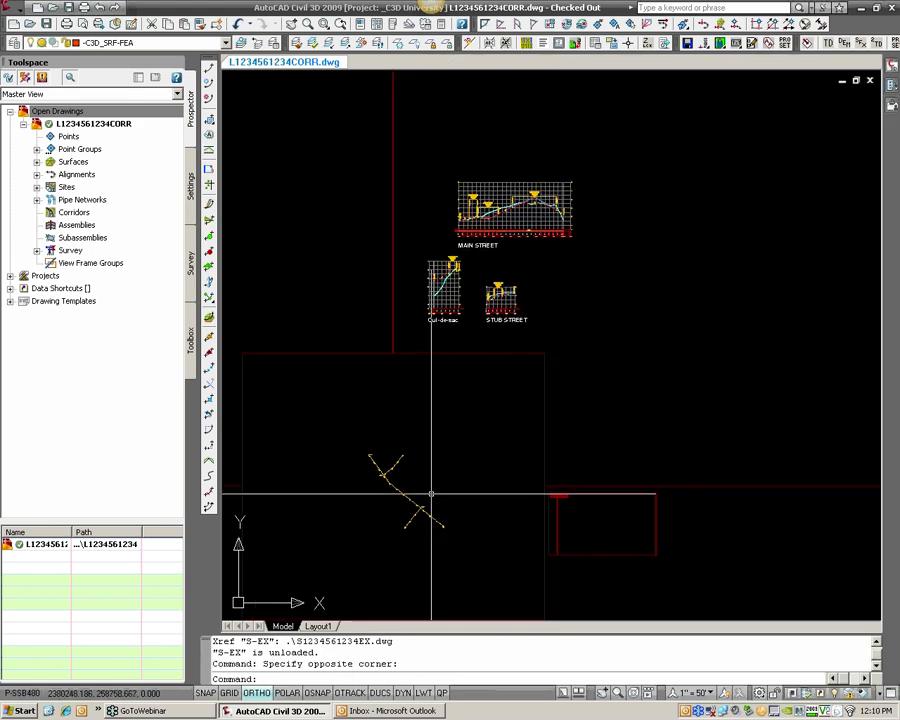
Reload the LD and S-EX external references
text(xref)
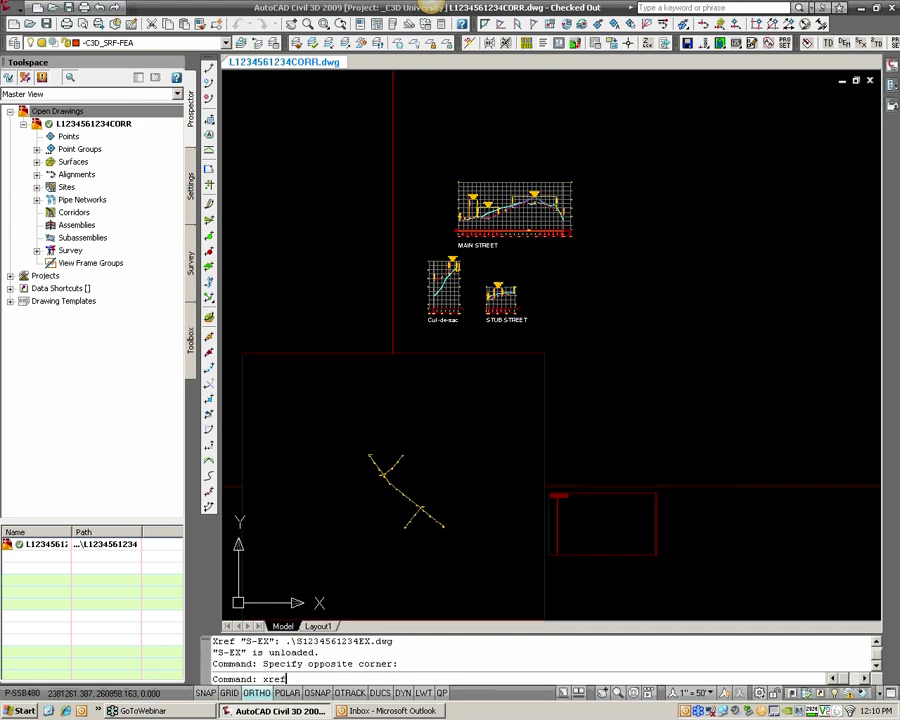
key(Return)
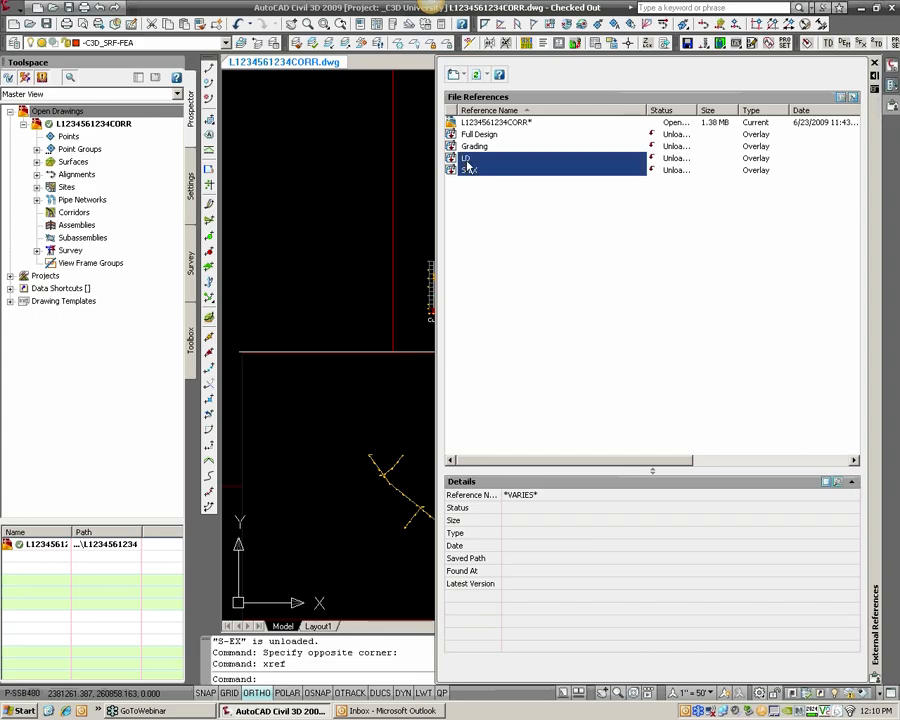
right_click(460, 166)
click(490, 206)
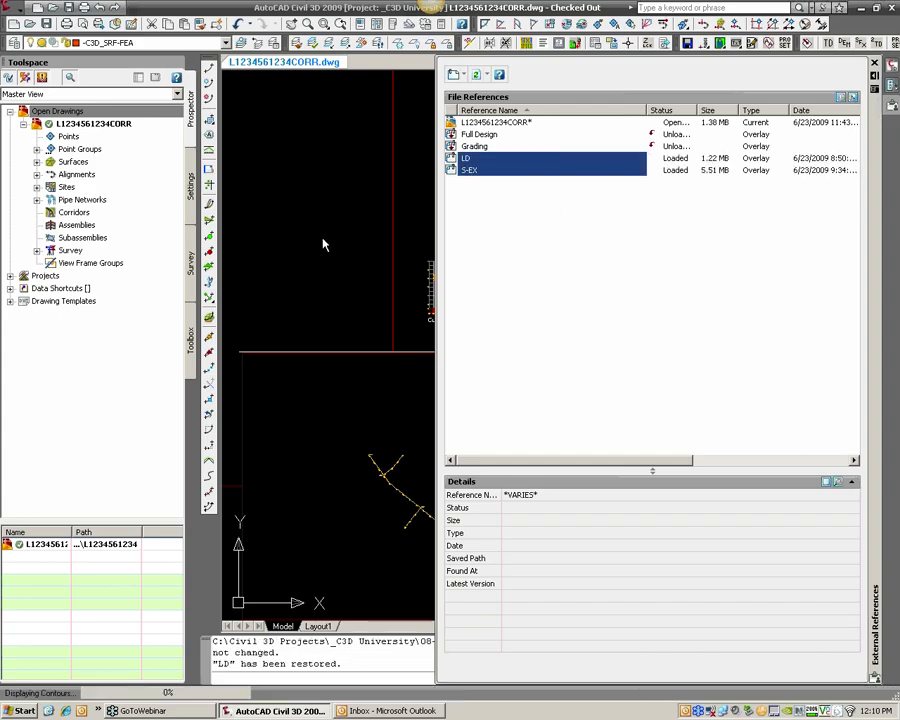
middle_drag(333, 248, 296, 231)
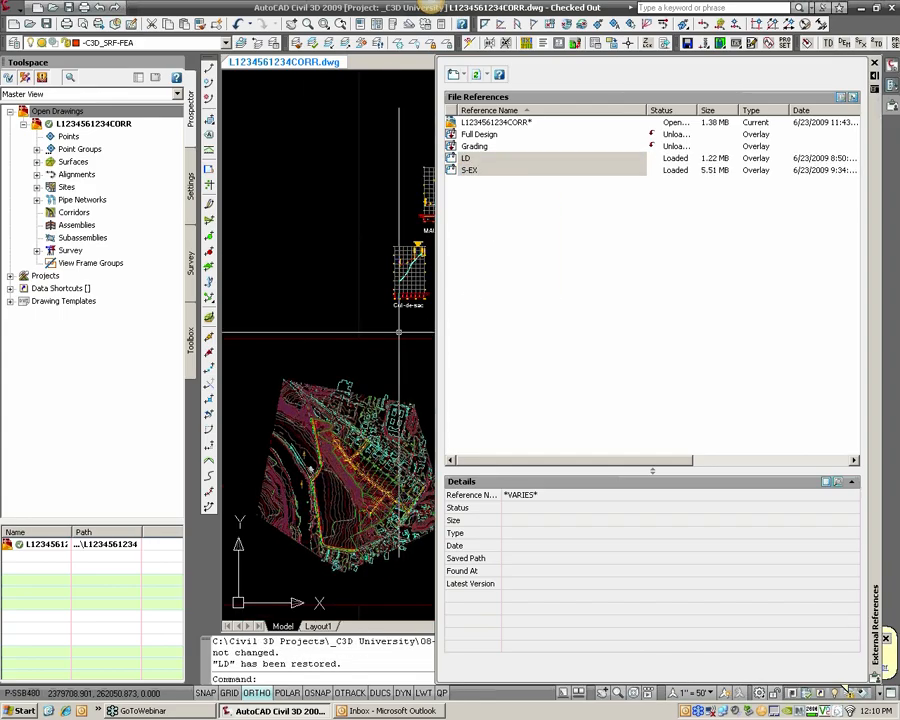
Define a new assembly named Typ Sec, with the HRG_Basic assembly style and HRG_Design code set style
middle_drag(398, 330, 345, 292)
middle_drag(402, 386, 372, 358)
middle_drag(428, 373, 400, 364)
scroll(416, 411, up, 3)
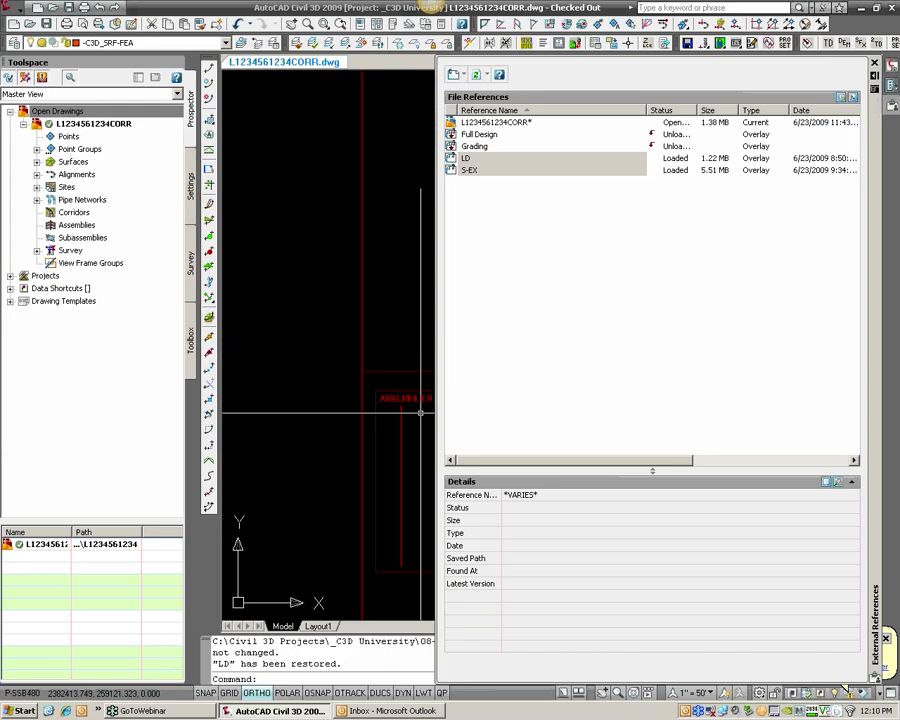
middle_drag(453, 442, 413, 388)
scroll(363, 394, up, 3)
scroll(478, 331, up, 3)
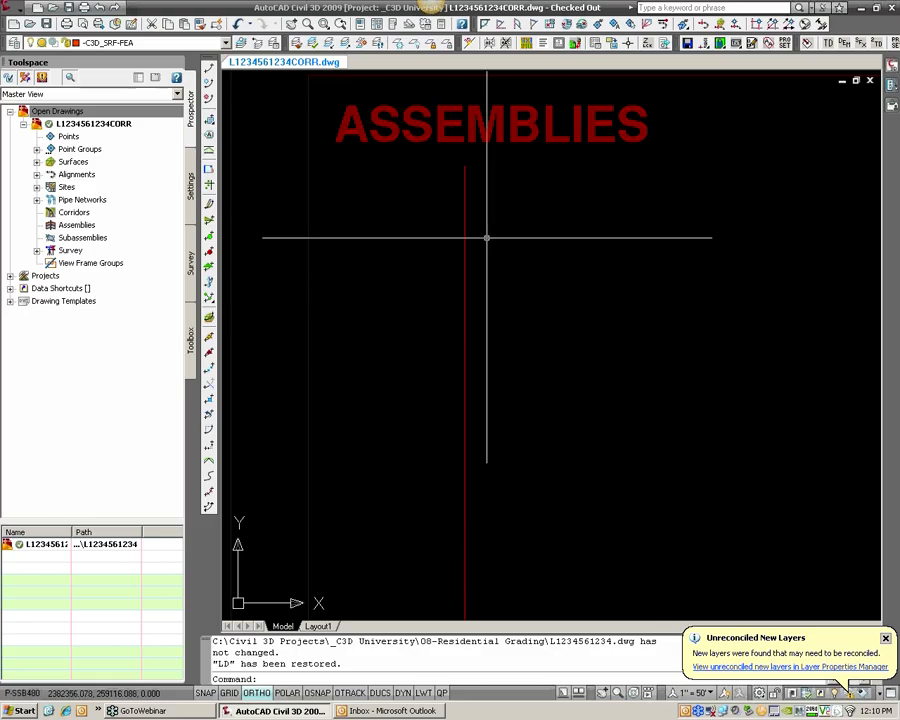
click(8, 8)
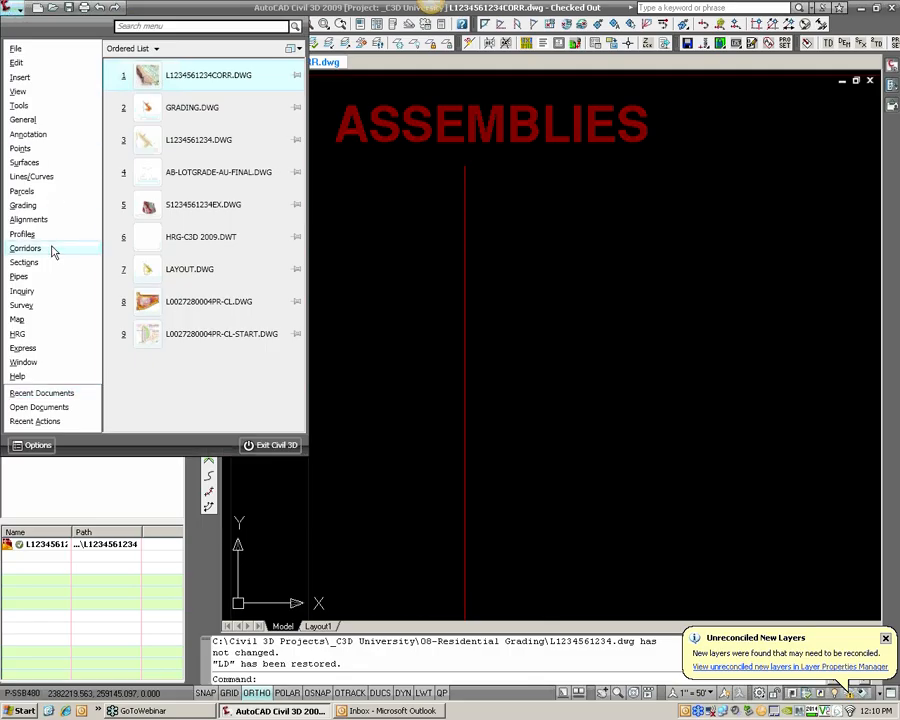
mouse_move(54, 250)
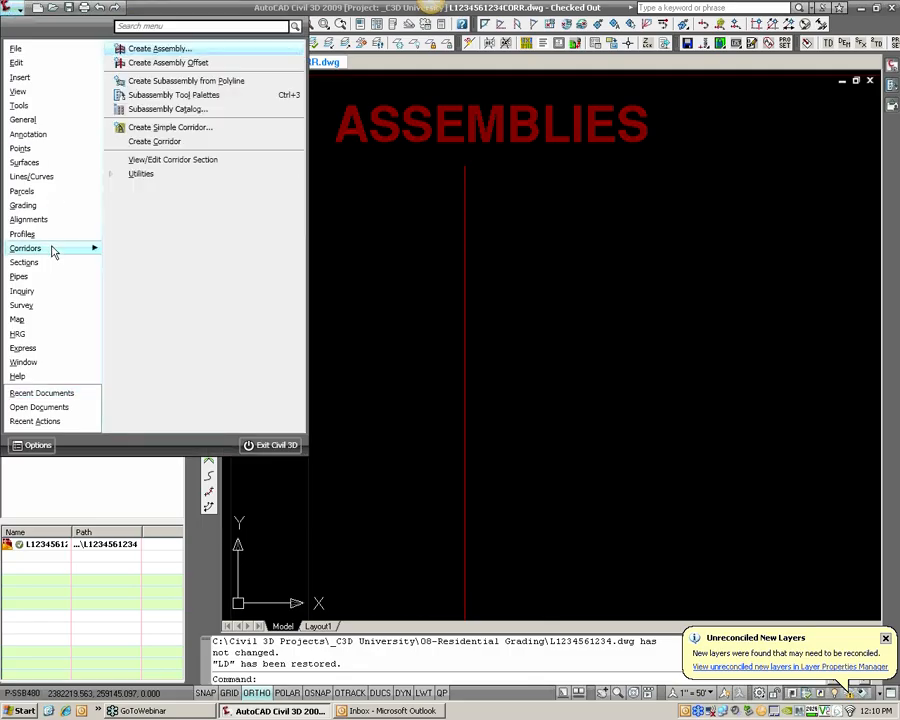
click(158, 51)
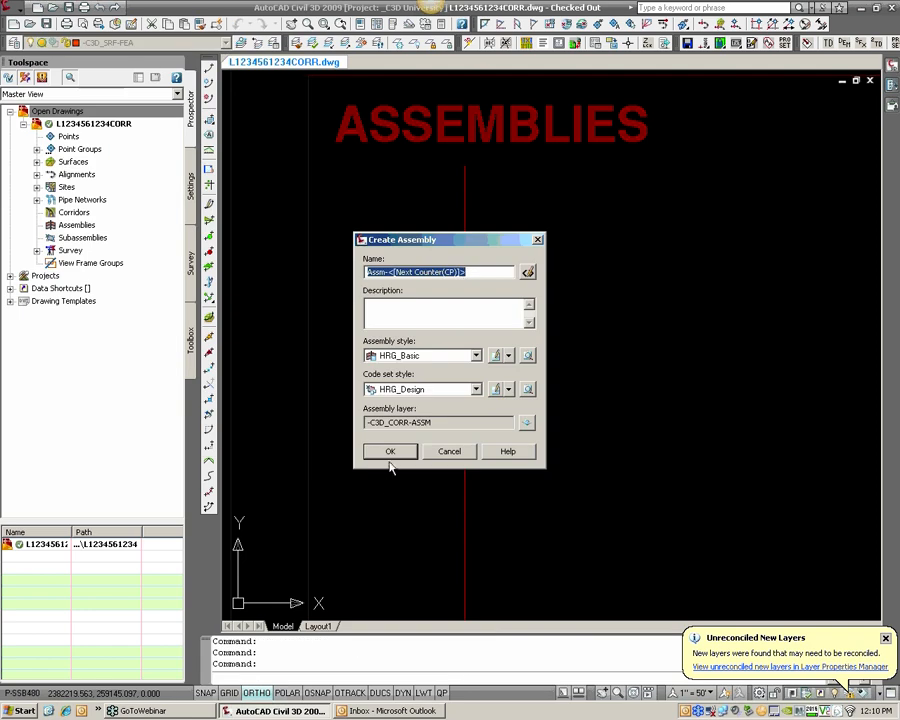
text(Typ )
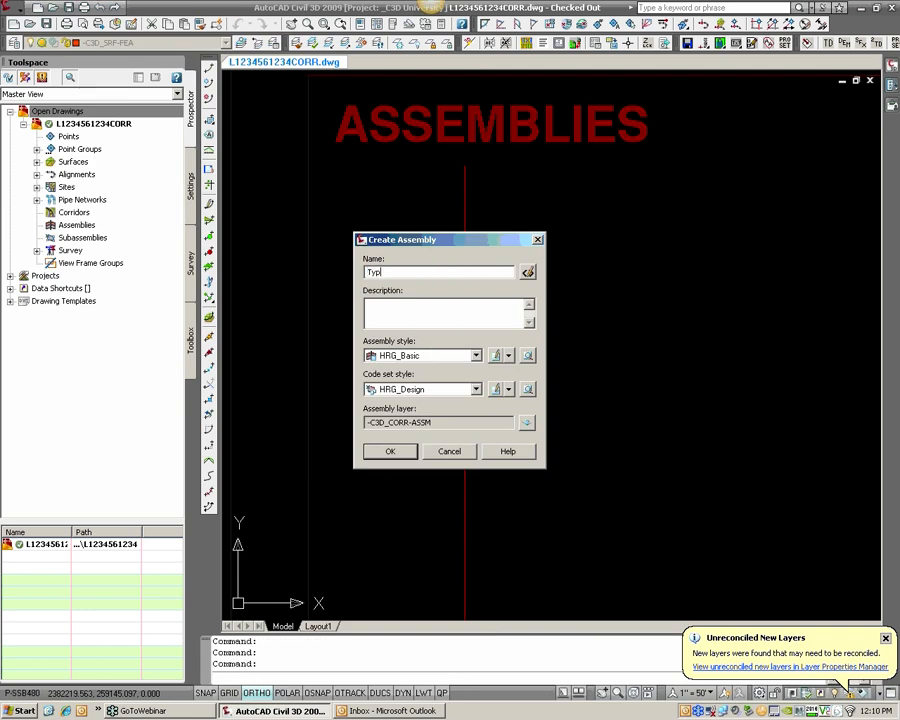
text(Section)
key(shift+Left)
key(shift+Left)
key(shift+Left)
key(shift+Left)
key(shift+Left)
text(c)
click(391, 452)
Place the assembly baseline on the vertical line below the ASSEMBLIES heading, using a nearest snap
text(n)
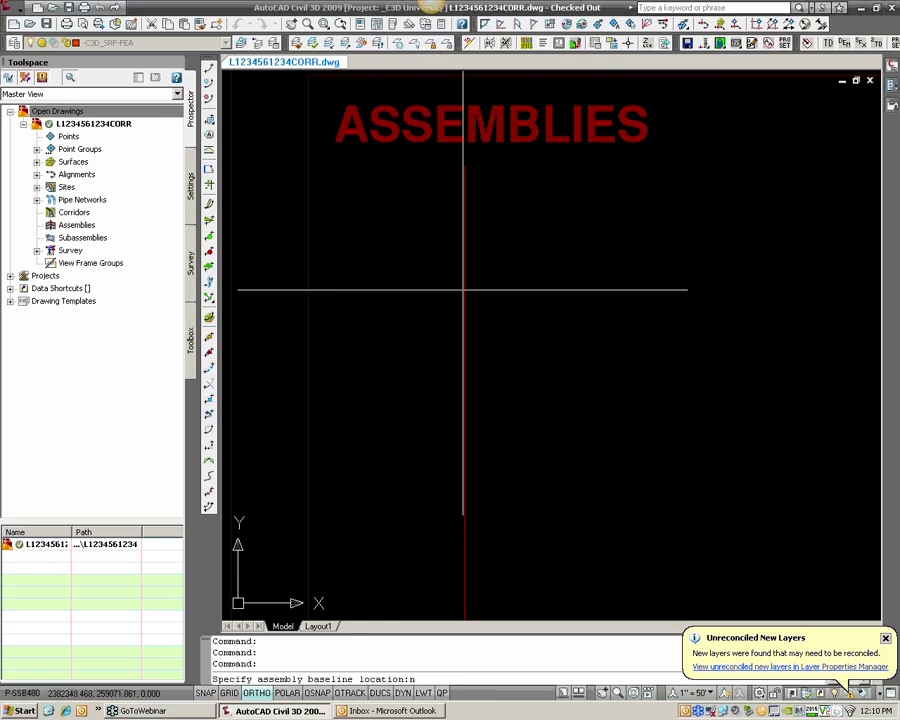
text(ea)
key(Return)
click(464, 280)
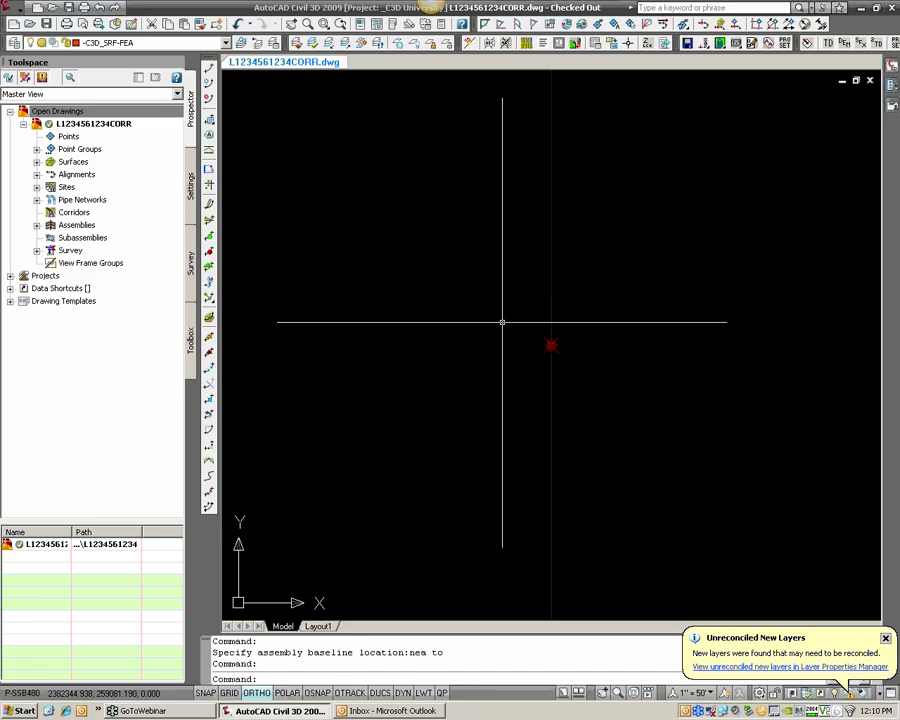
scroll(502, 322, down, 5)
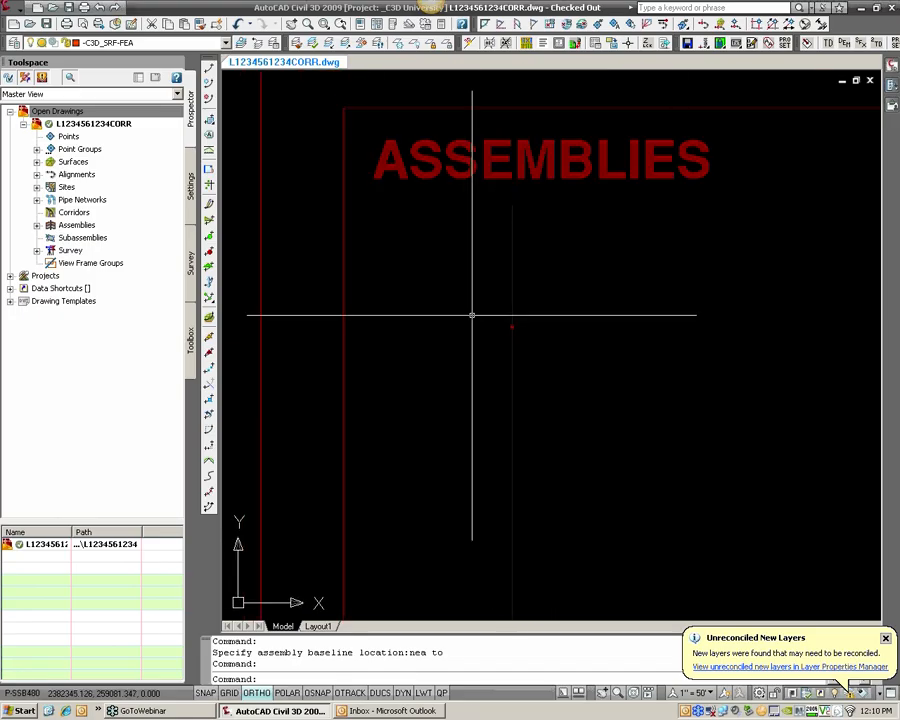
Keep the tool palettes open beside the drawing, with the Civil 3D - Imperial palette set displayed
scroll(472, 315, up, 4)
scroll(540, 304, down, 2)
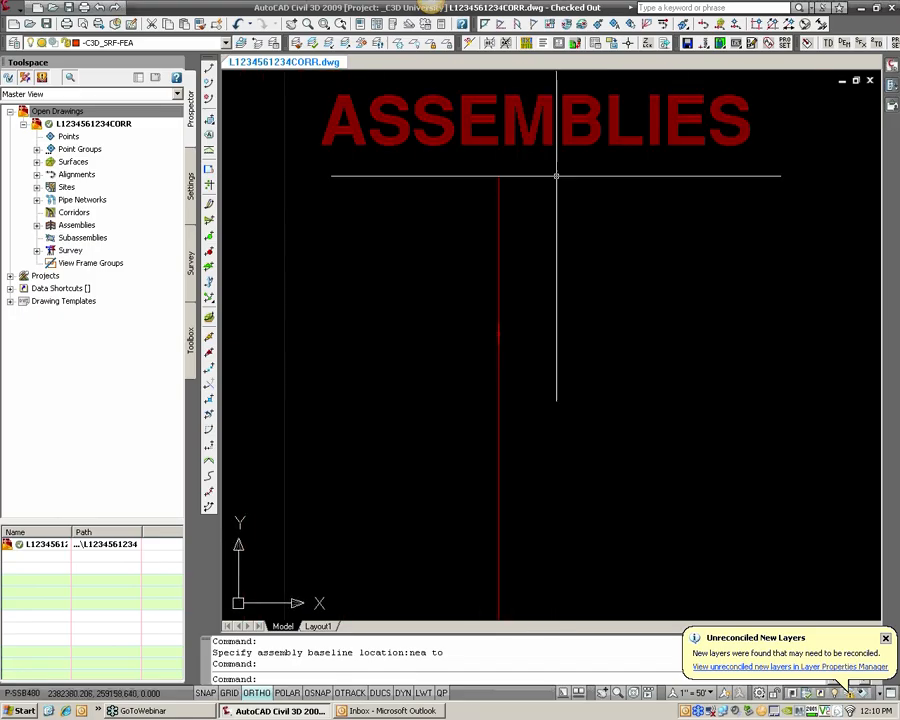
scroll(494, 338, up, 2)
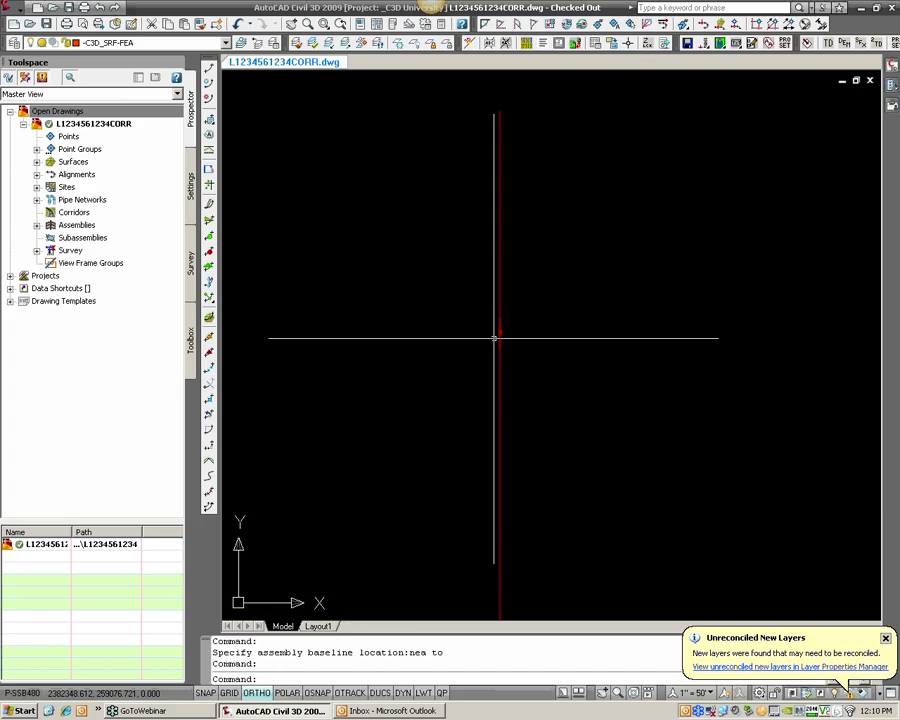
scroll(494, 338, up, 5)
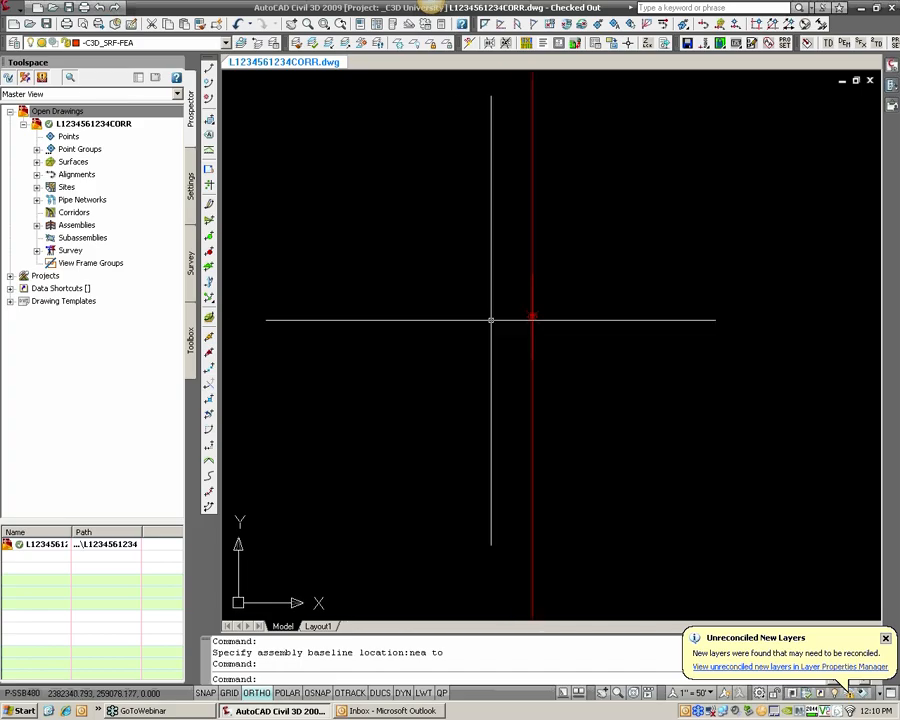
scroll(494, 310, up, 1)
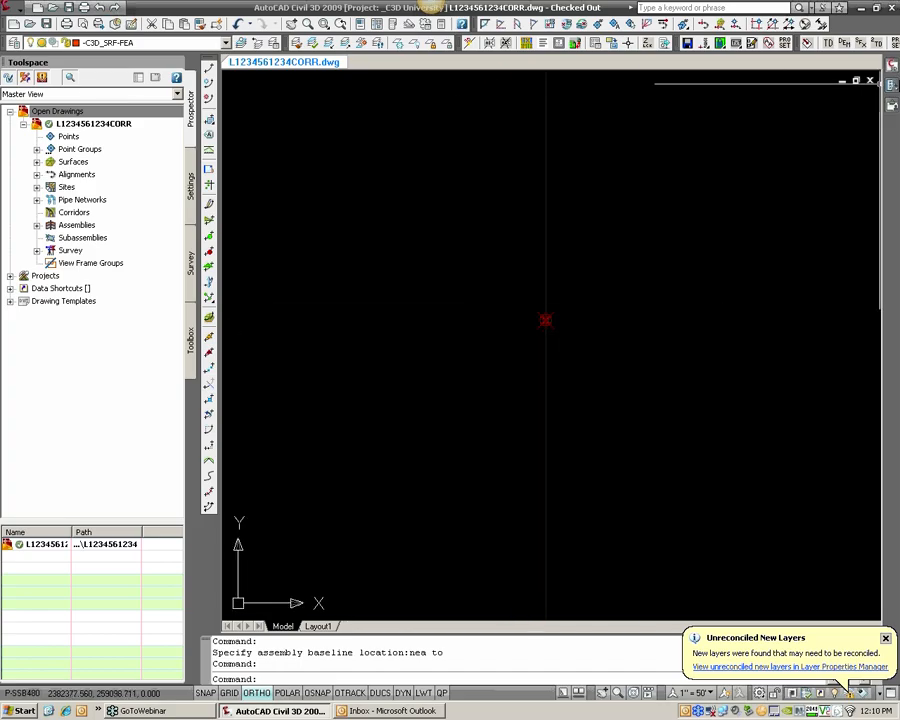
mouse_move(878, 82)
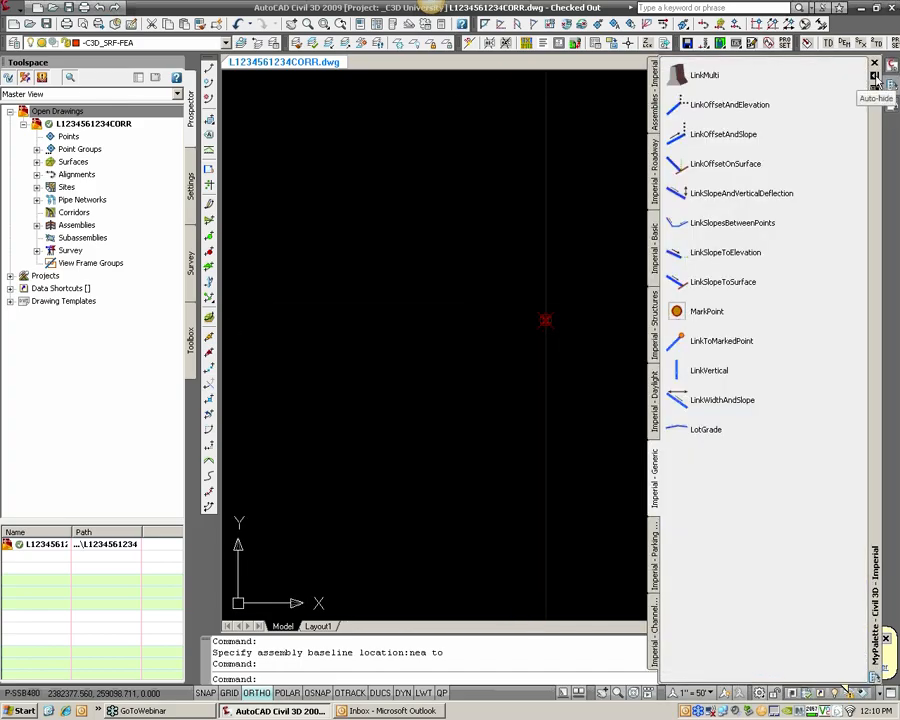
click(875, 78)
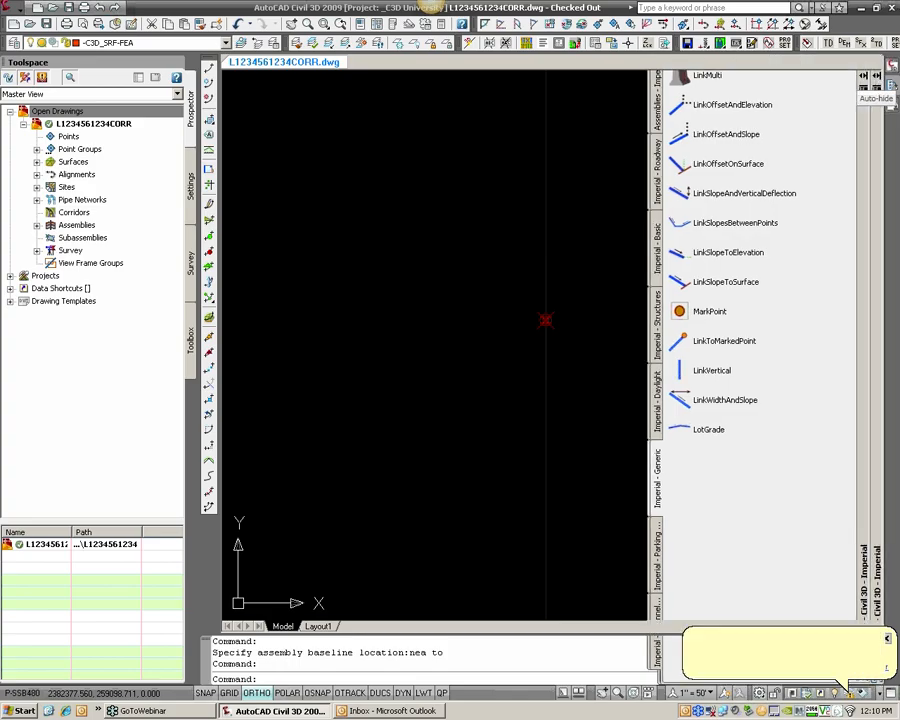
click(875, 78)
click(511, 380)
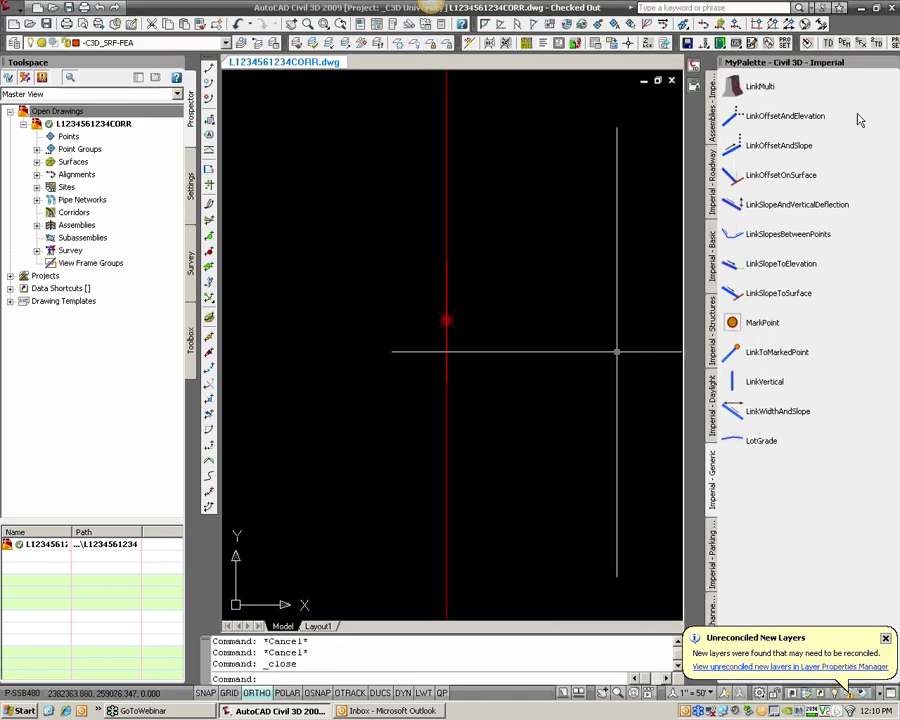
right_click(810, 68)
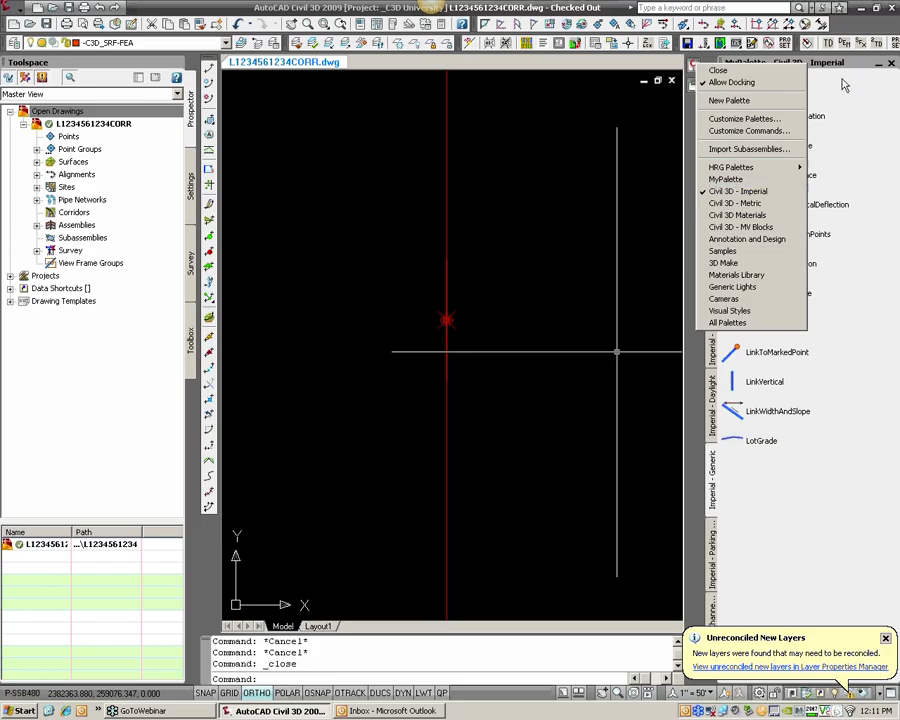
click(776, 193)
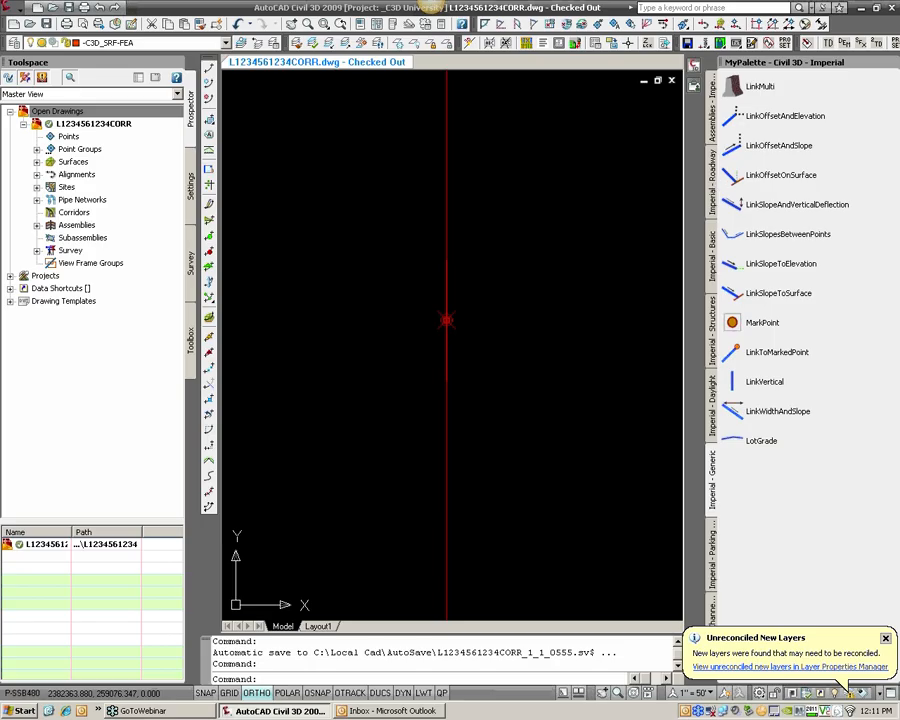
Attach a LaneOutsideSuper roadway subassembly with a 14-foot width to the right side of the assembly baseline marker
click(714, 186)
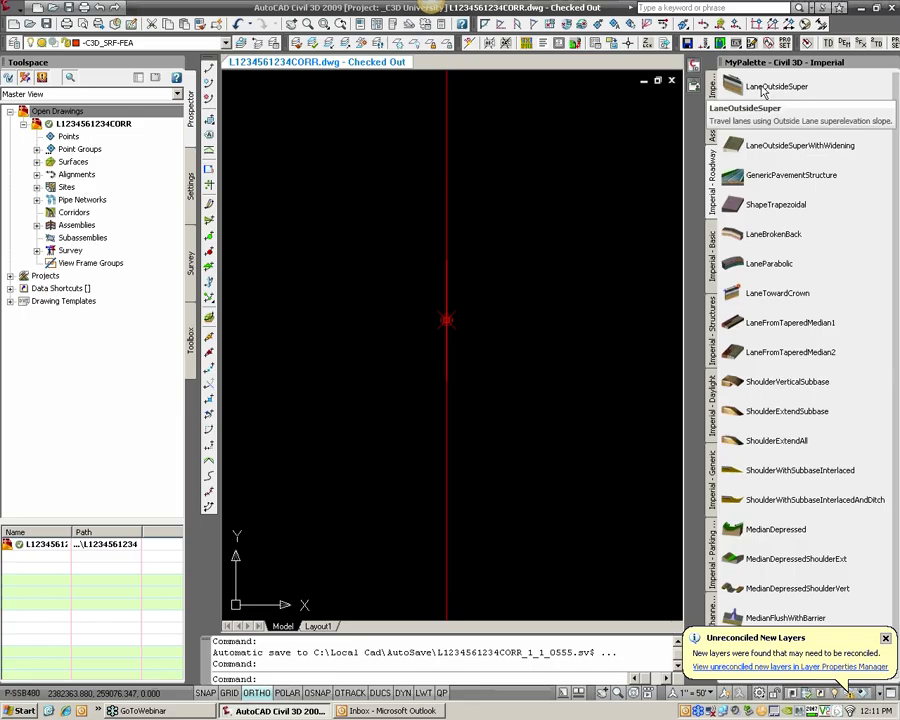
click(763, 88)
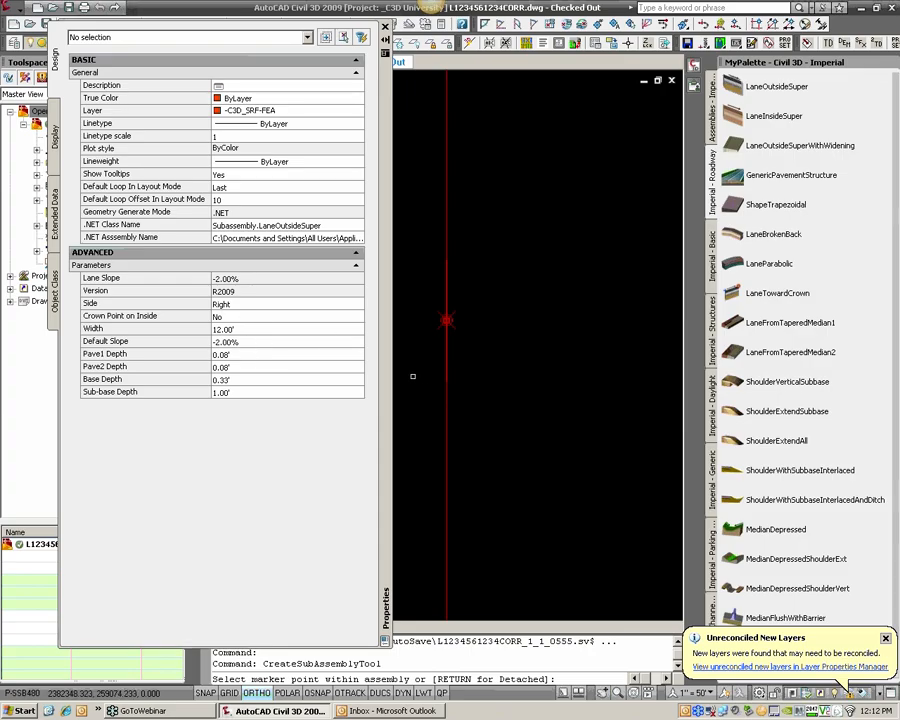
click(222, 329)
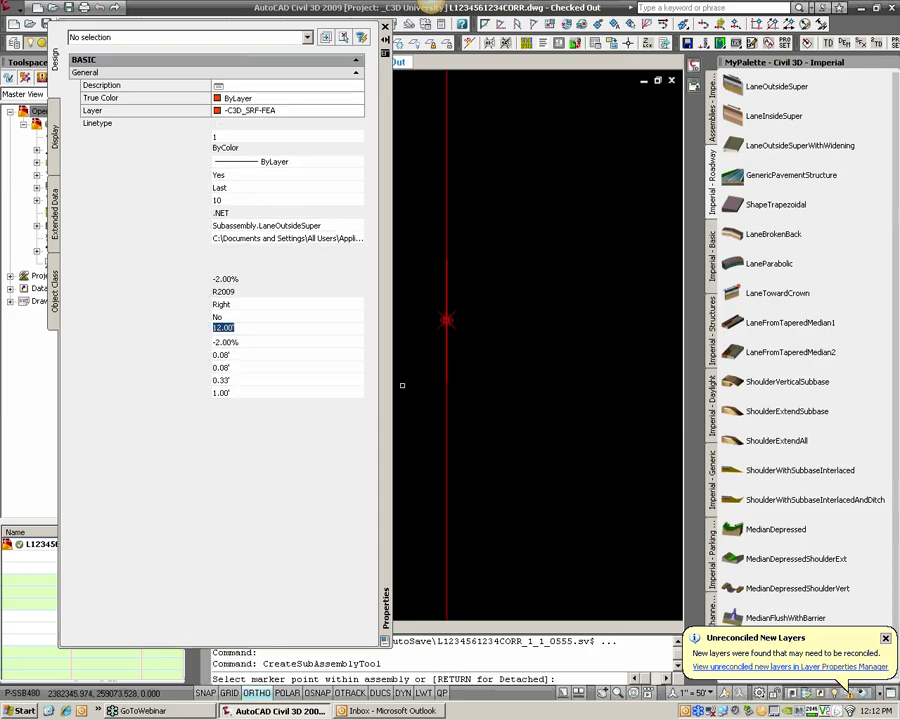
text(14)
key(Tab)
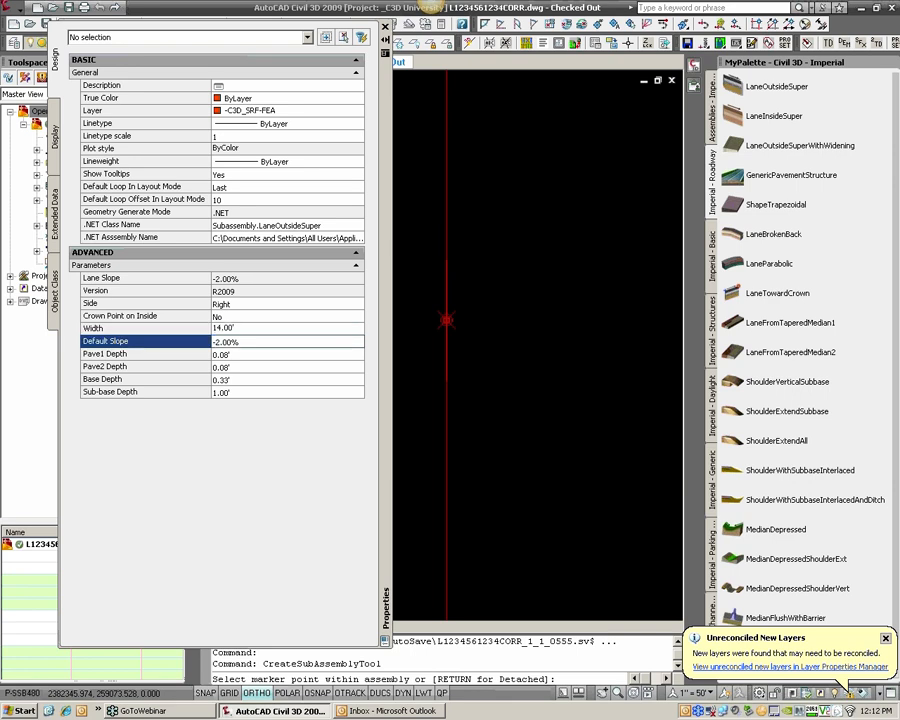
click(528, 319)
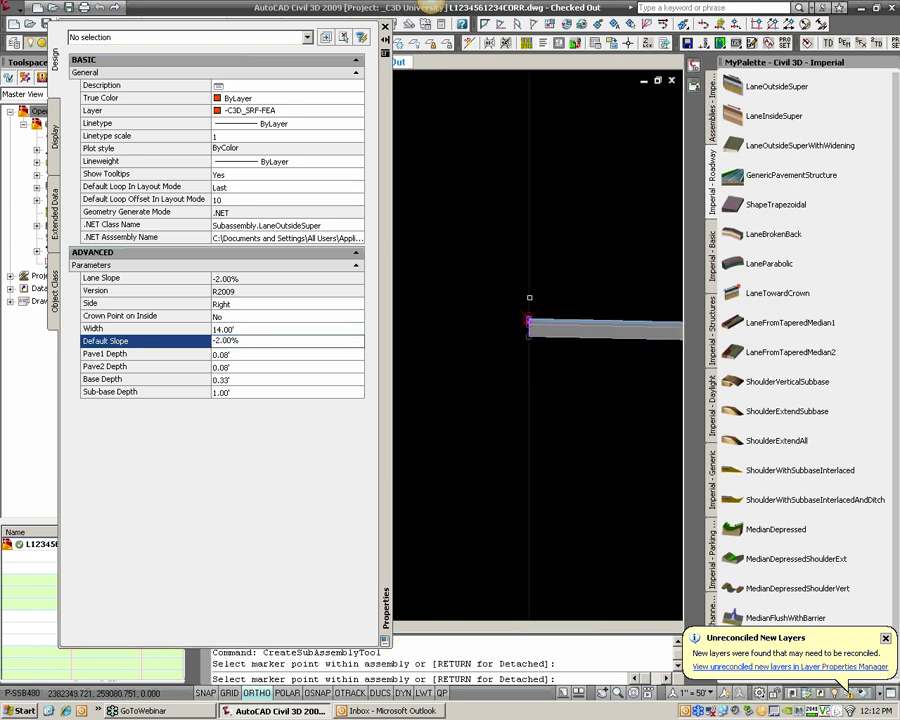
Attach a matching LaneOutsideSuper lane to the left side of the baseline marker and end the subassembly placement
click(237, 304)
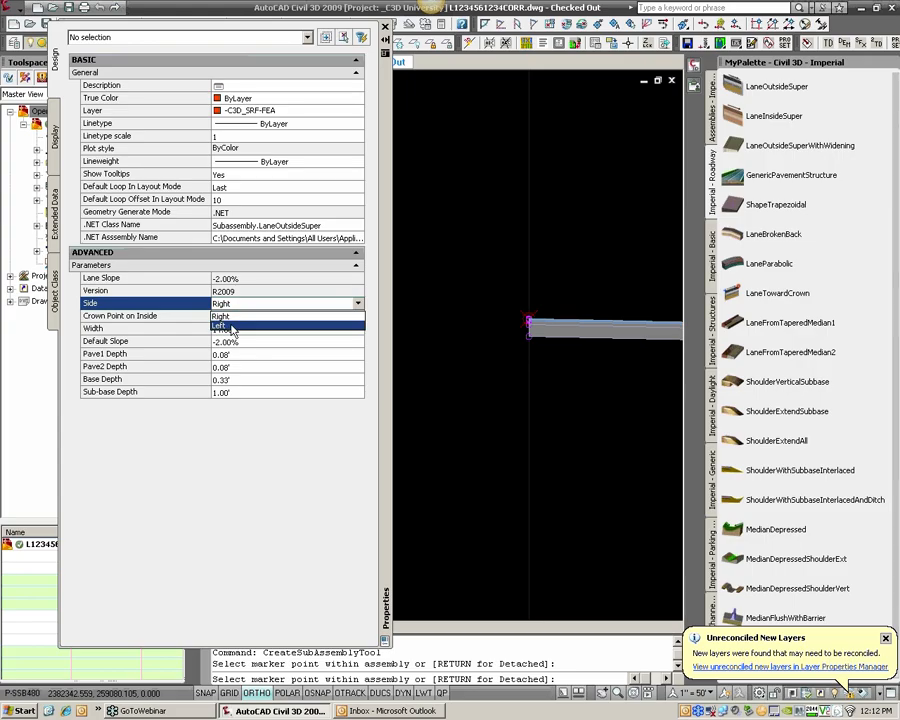
click(230, 326)
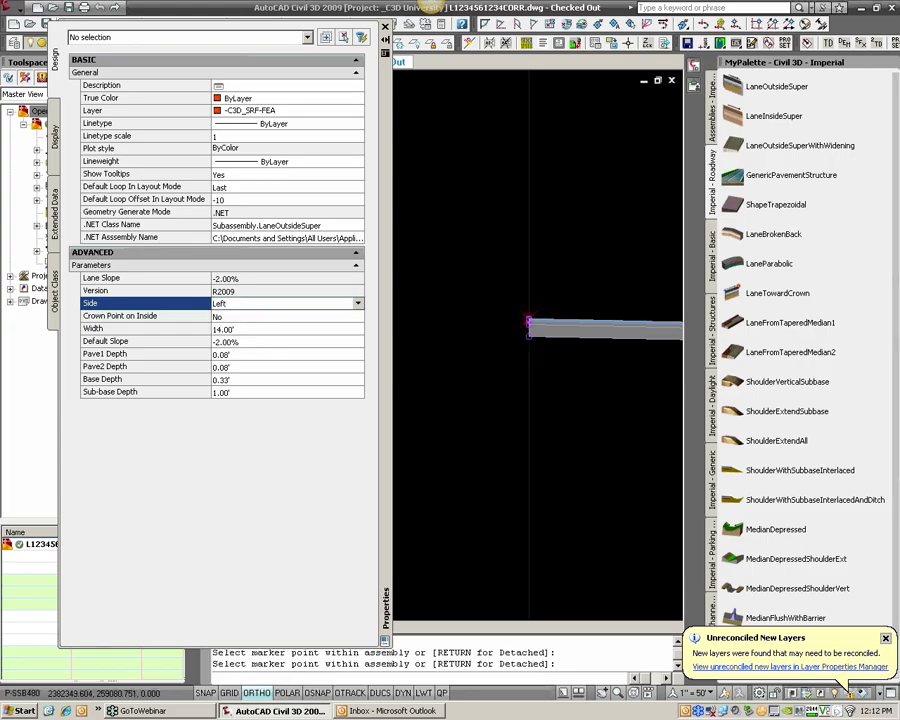
click(509, 312)
scroll(480, 305, down, 3)
key(Return)
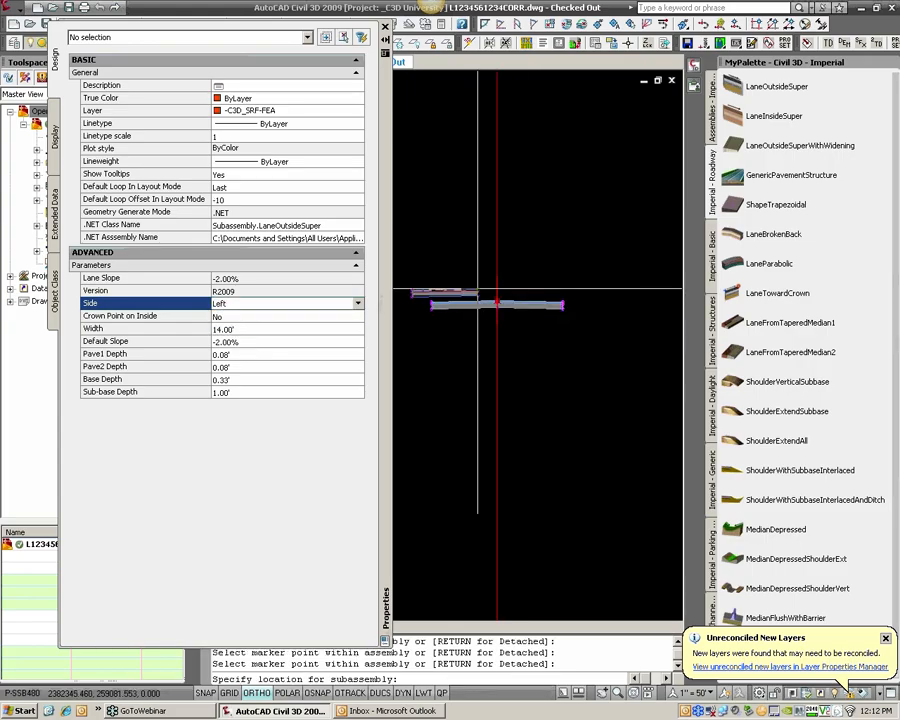
key(Escape)
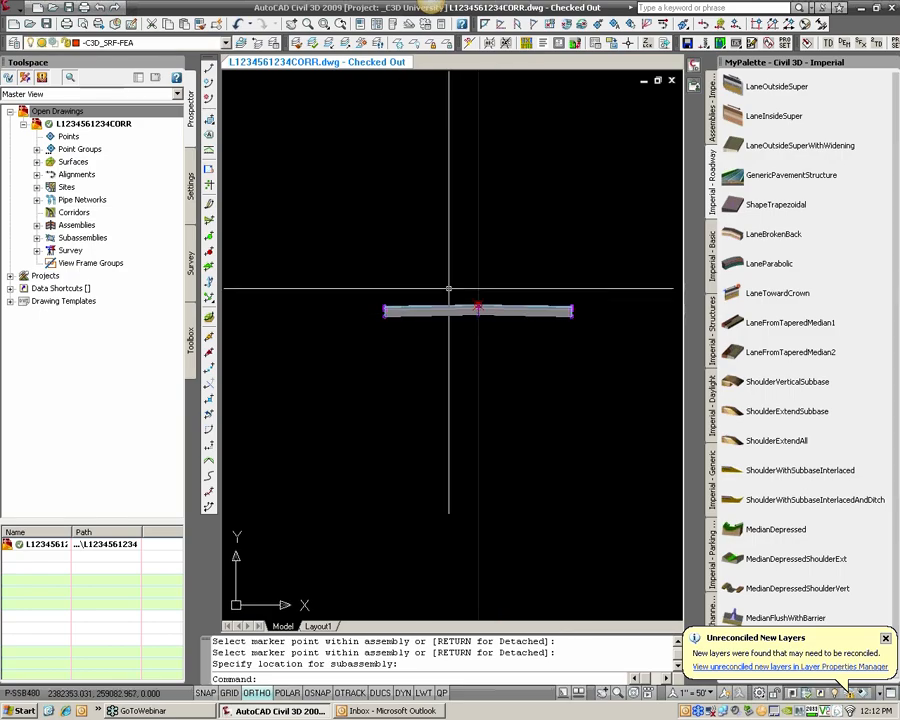
Review the right lane's subassembly parameters, including its Pave1 and Pave2 depths and width
scroll(520, 330, up, 5)
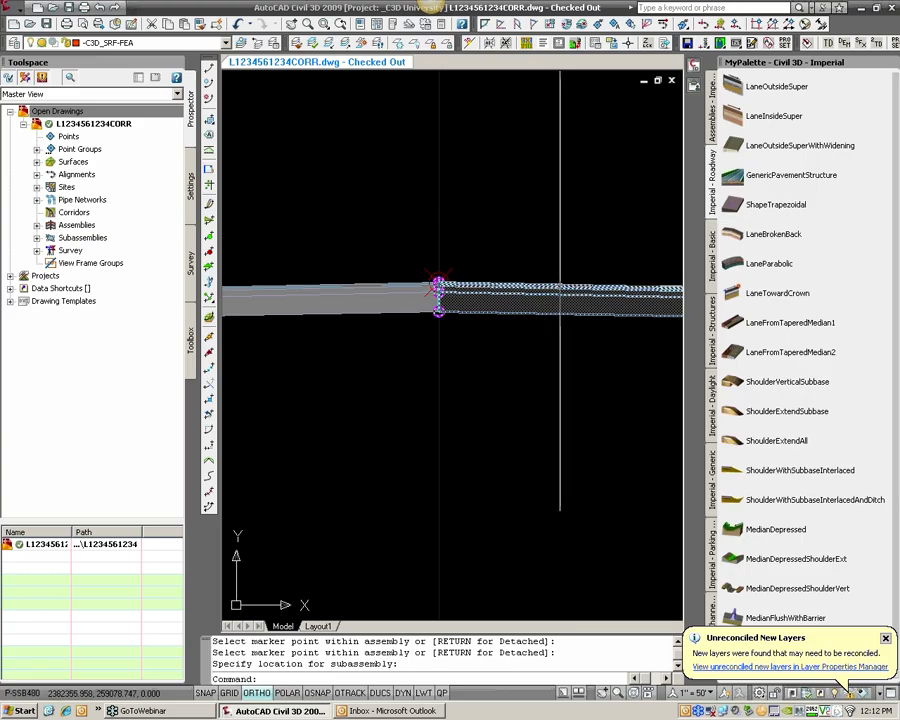
click(557, 292)
click(557, 292)
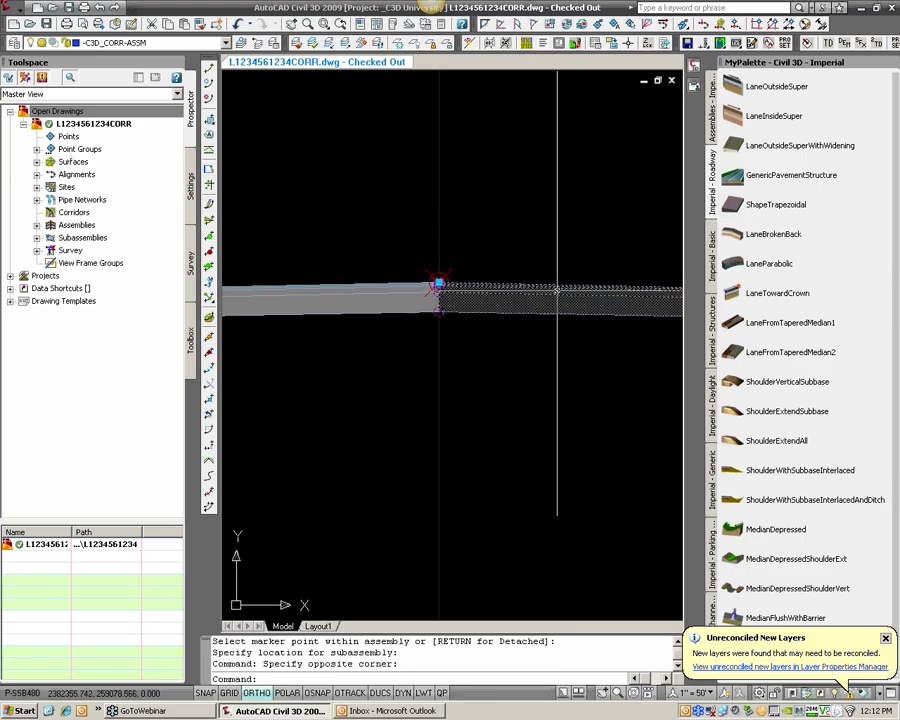
right_click(557, 292)
click(619, 439)
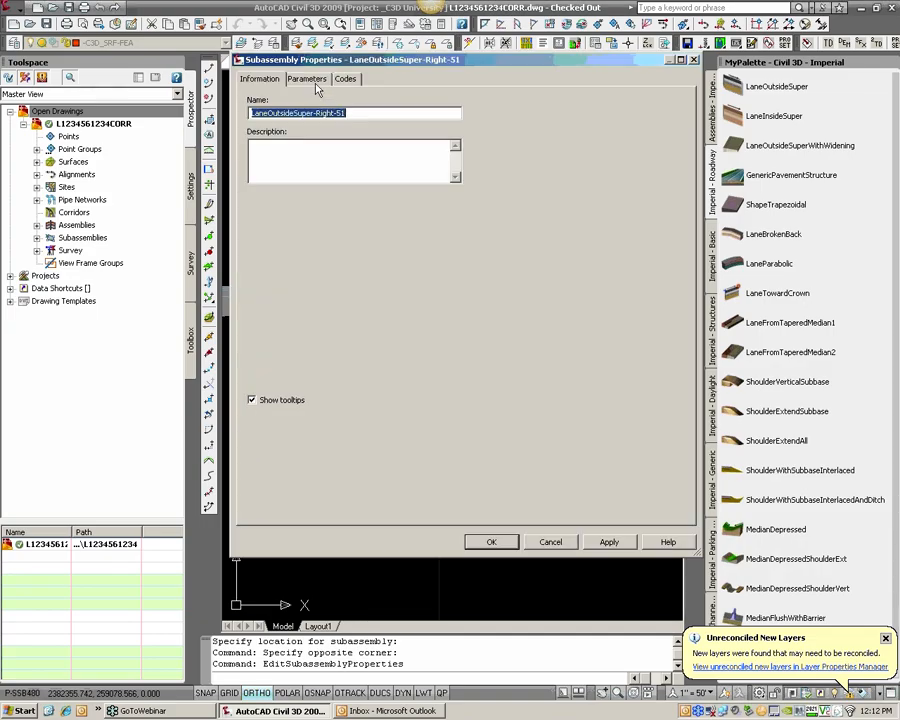
click(314, 84)
click(394, 176)
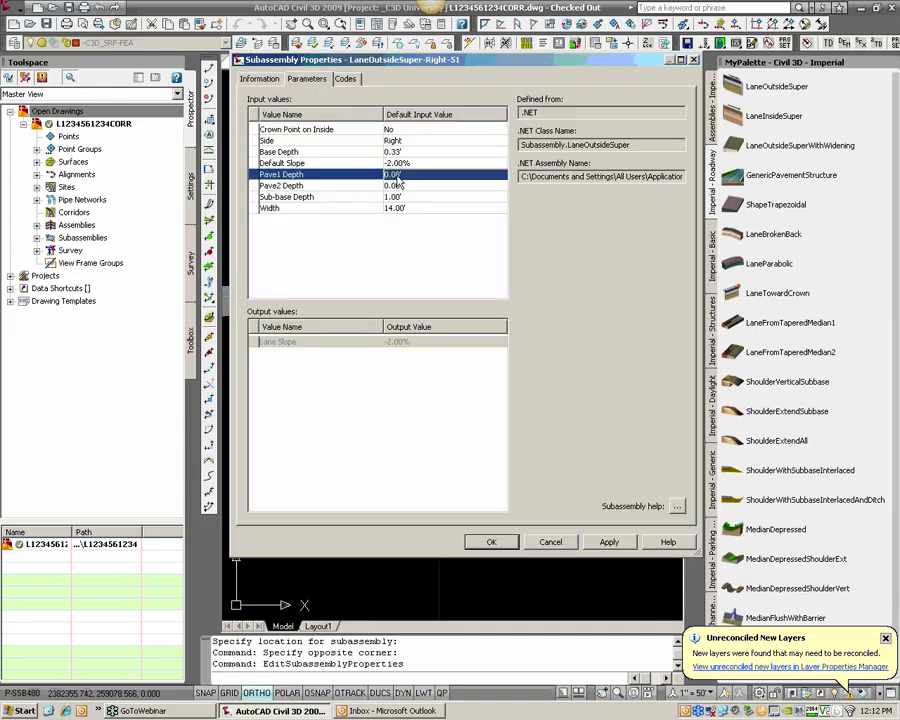
click(398, 186)
click(400, 208)
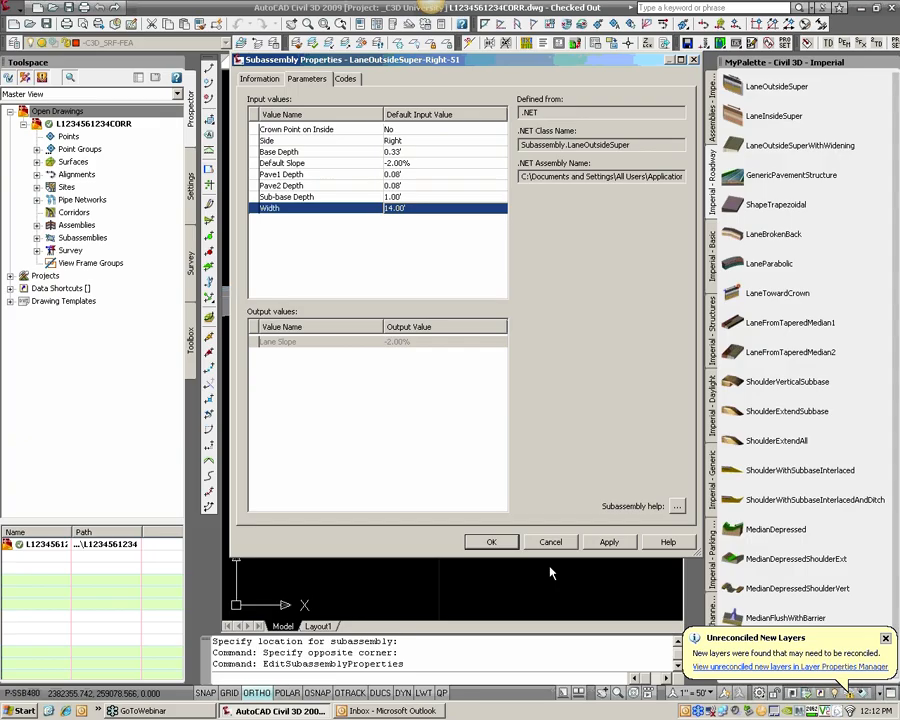
click(491, 541)
Switch the tool palettes to the HRG Design palette set within HRG Palettes
scroll(432, 282, down, 5)
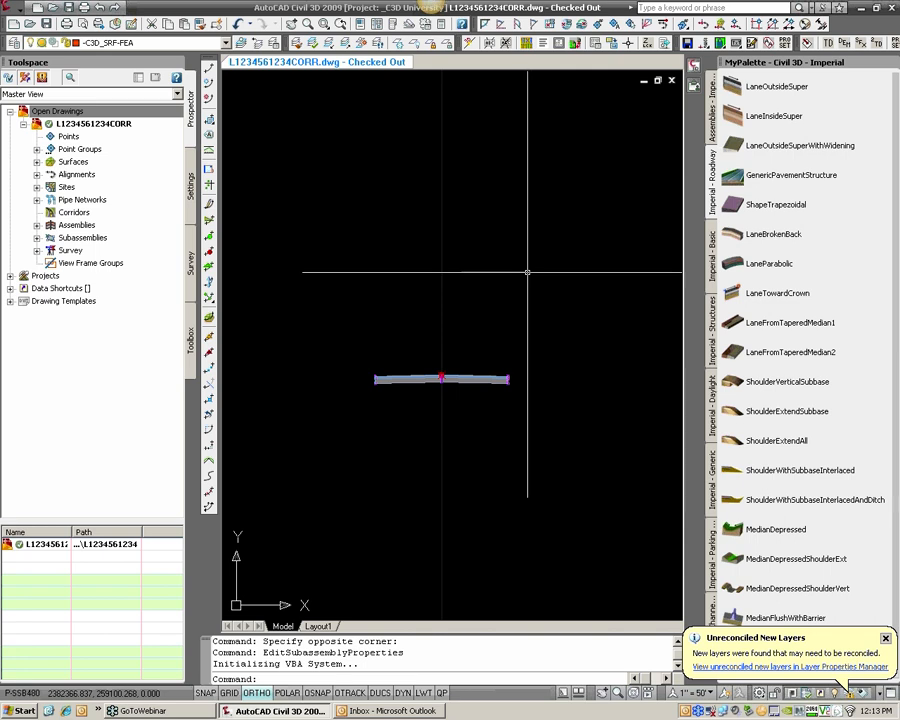
middle_drag(494, 245, 528, 274)
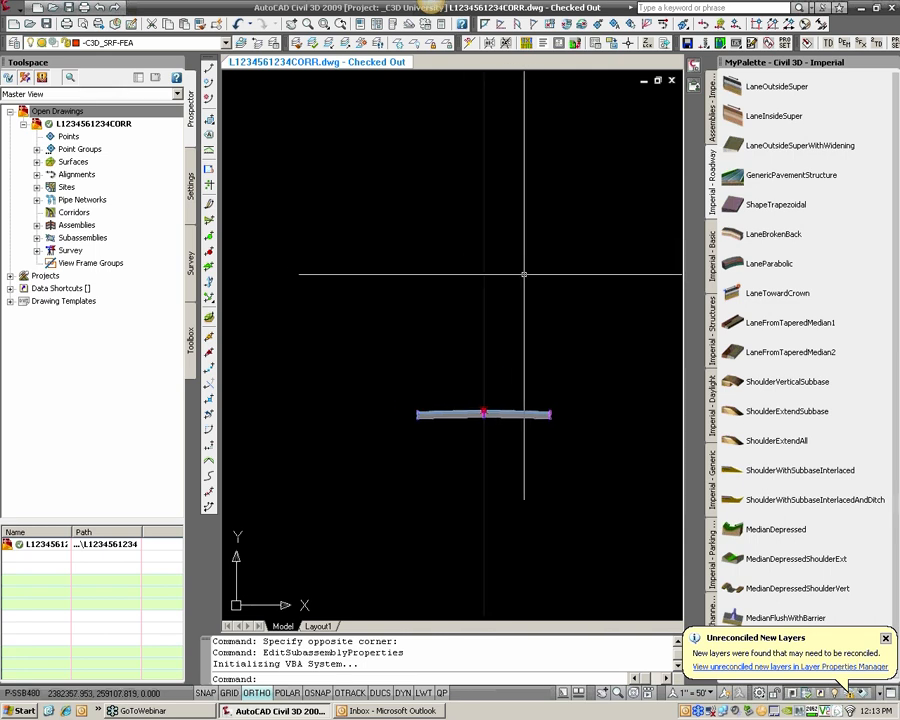
right_click(776, 67)
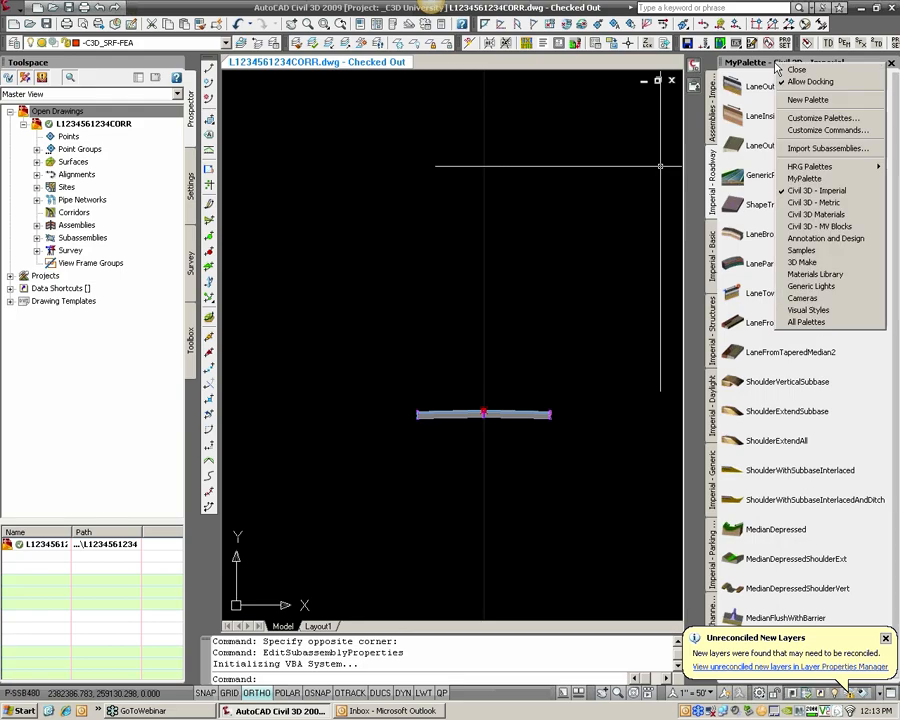
mouse_move(813, 170)
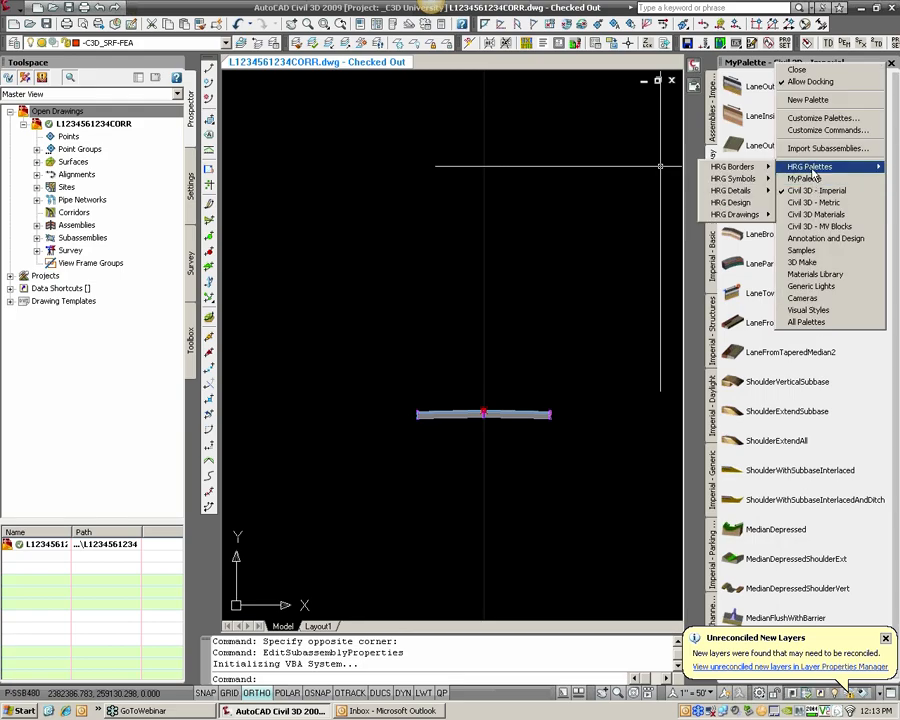
click(731, 204)
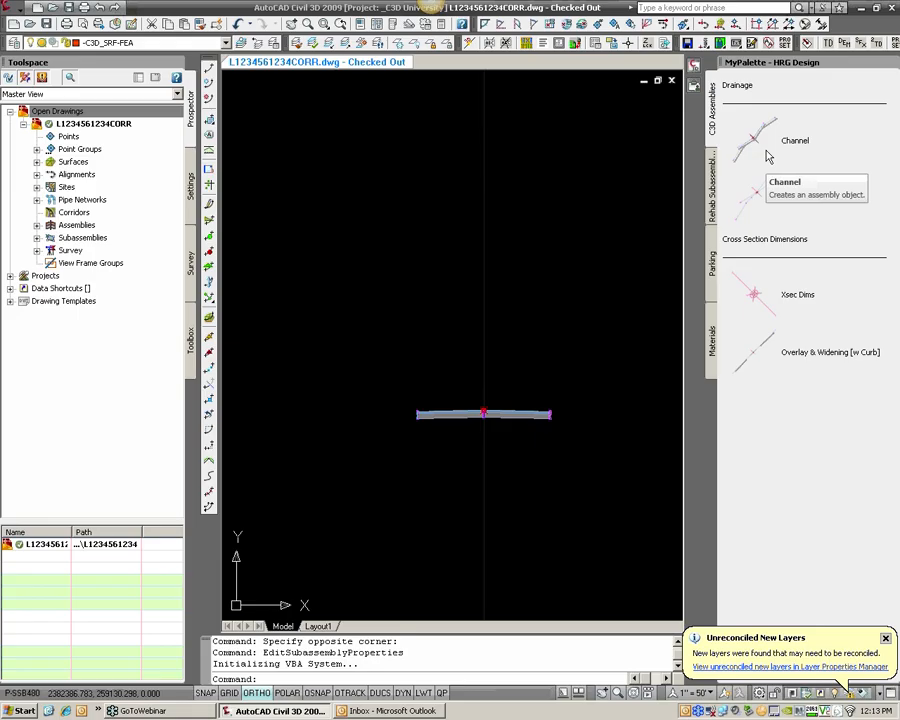
Insert the predefined Overlay & Widening [w Curb] assembly on the vertical line above the two-lane assembly, using a nearest snap
click(755, 355)
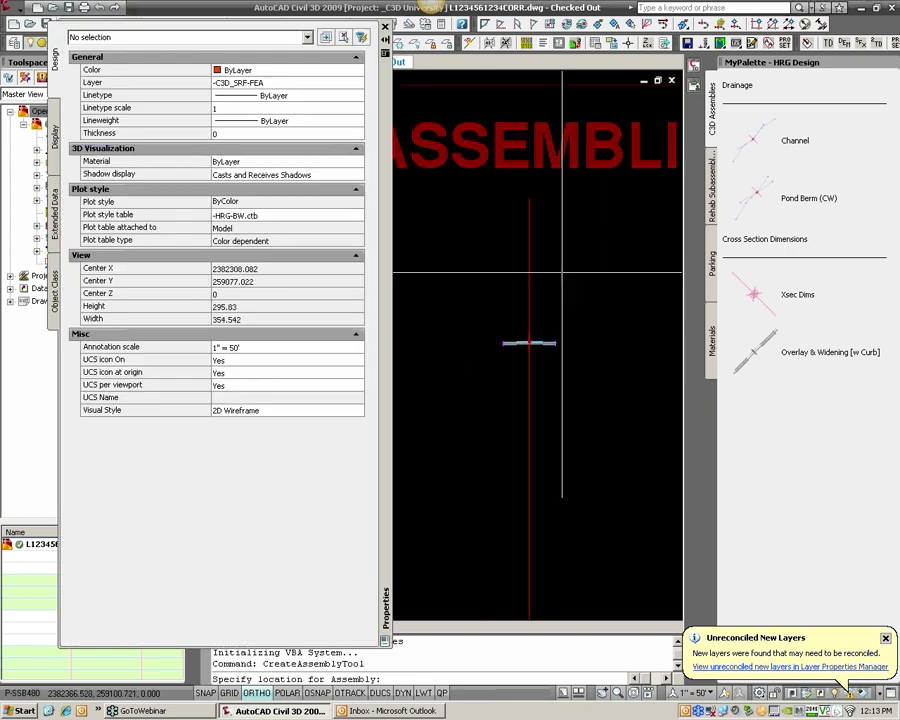
text(nea)
key(Return)
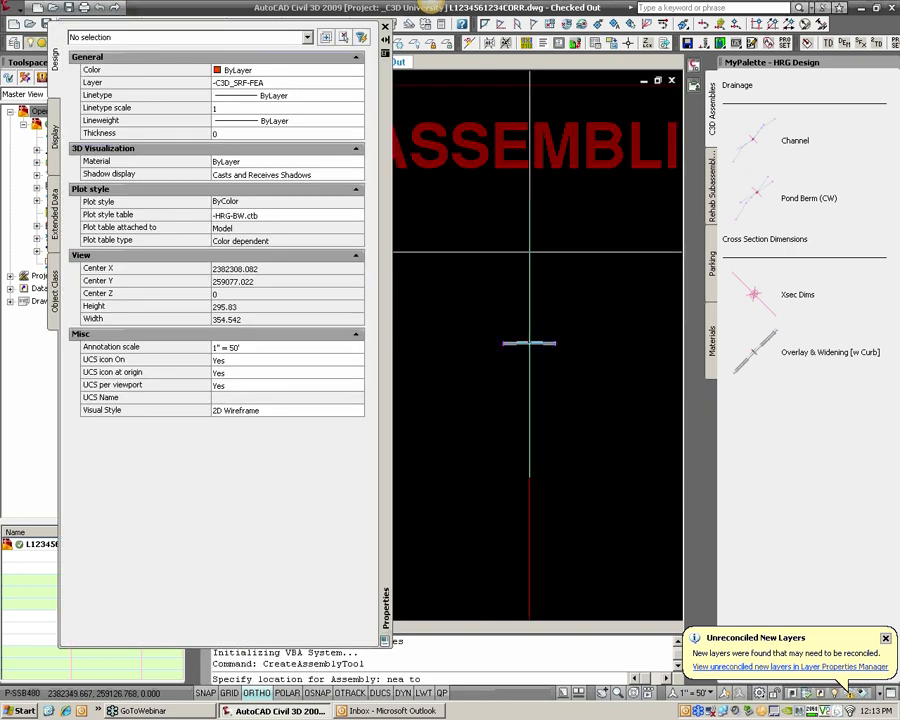
click(530, 252)
scroll(549, 252, up, 3)
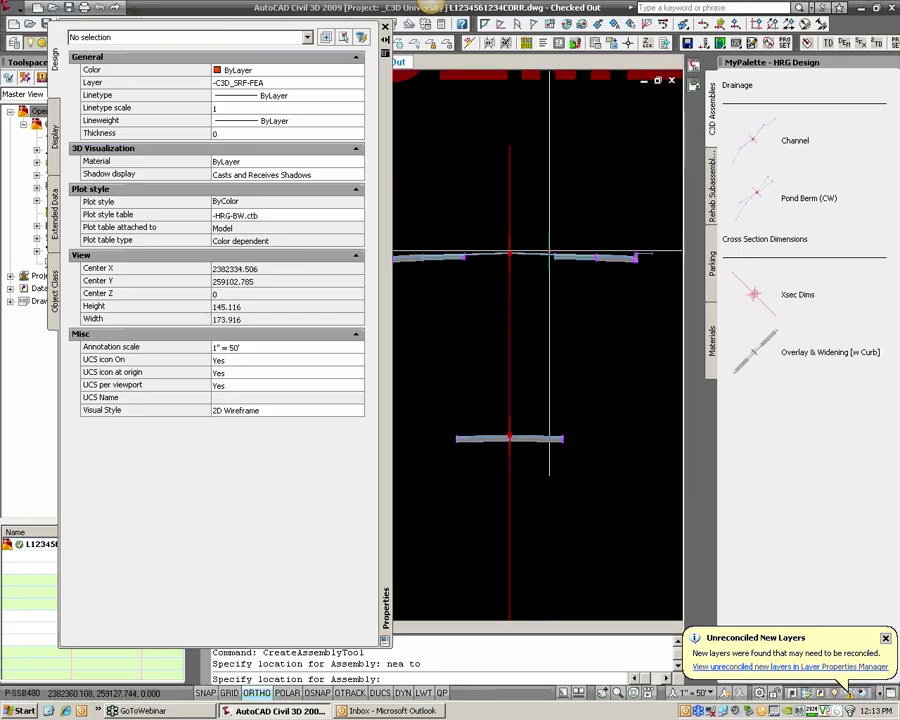
key(Return)
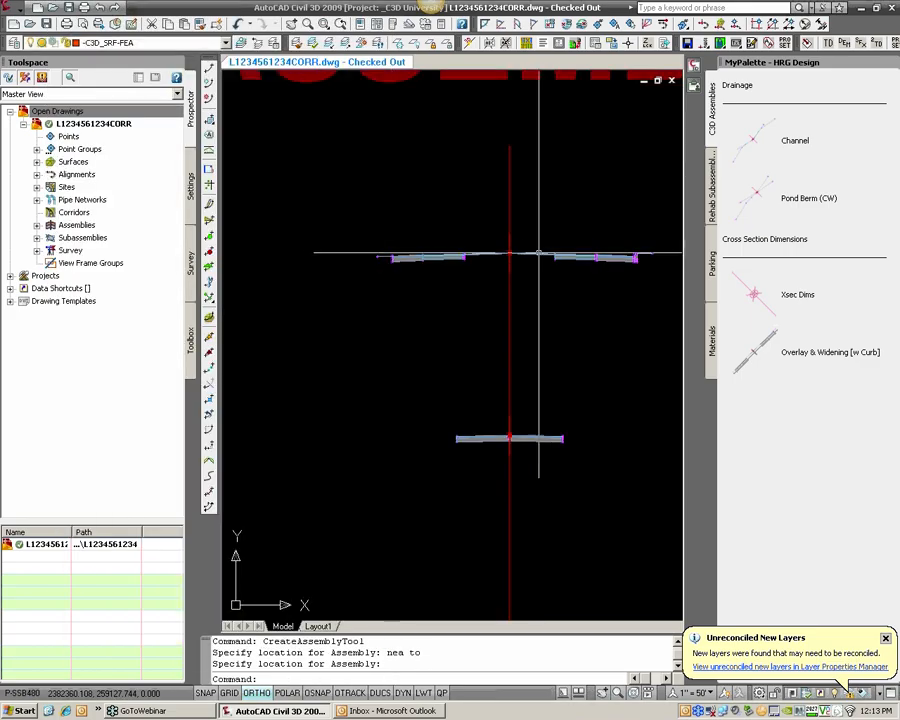
Examine the curb subassembly at the right edge of the Overlay & Widening [w Curb] assembly, then clear its selection
middle_drag(550, 258, 492, 273)
scroll(492, 273, up, 2)
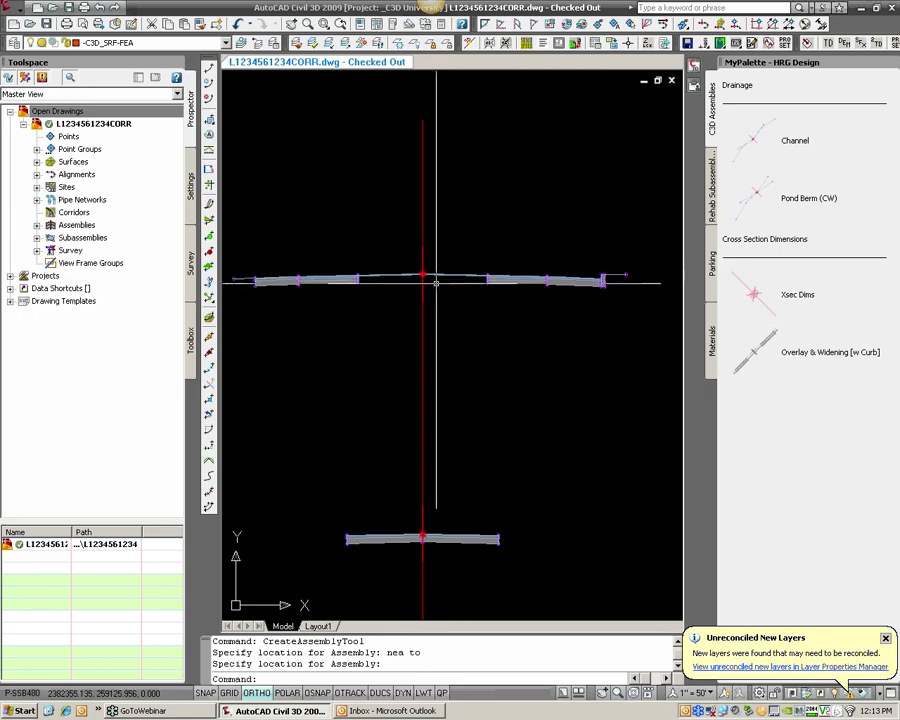
scroll(520, 298, up, 2)
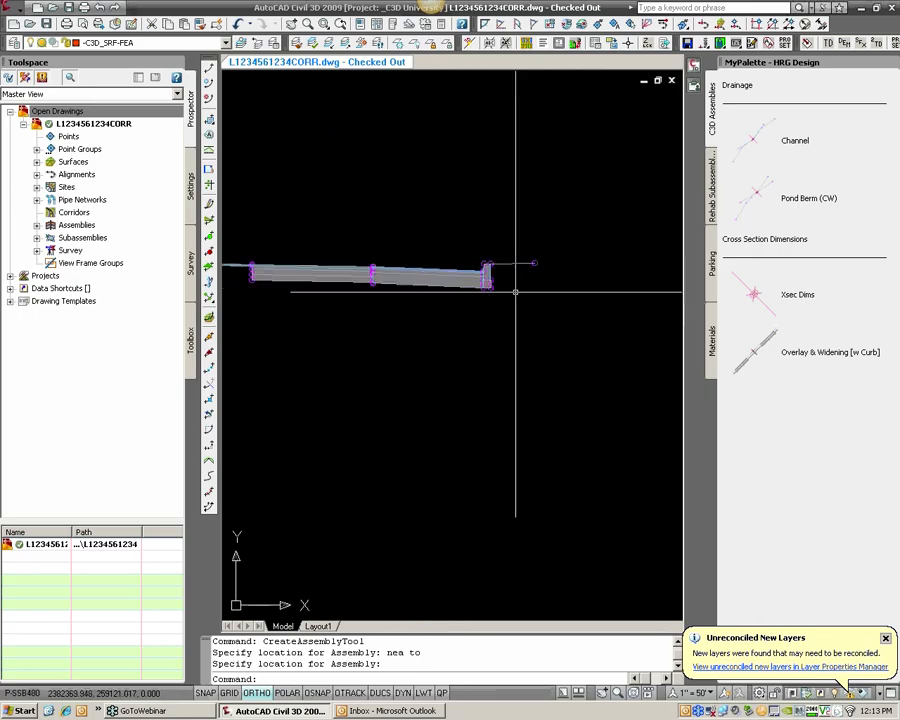
scroll(499, 286, up, 3)
click(482, 271)
click(481, 278)
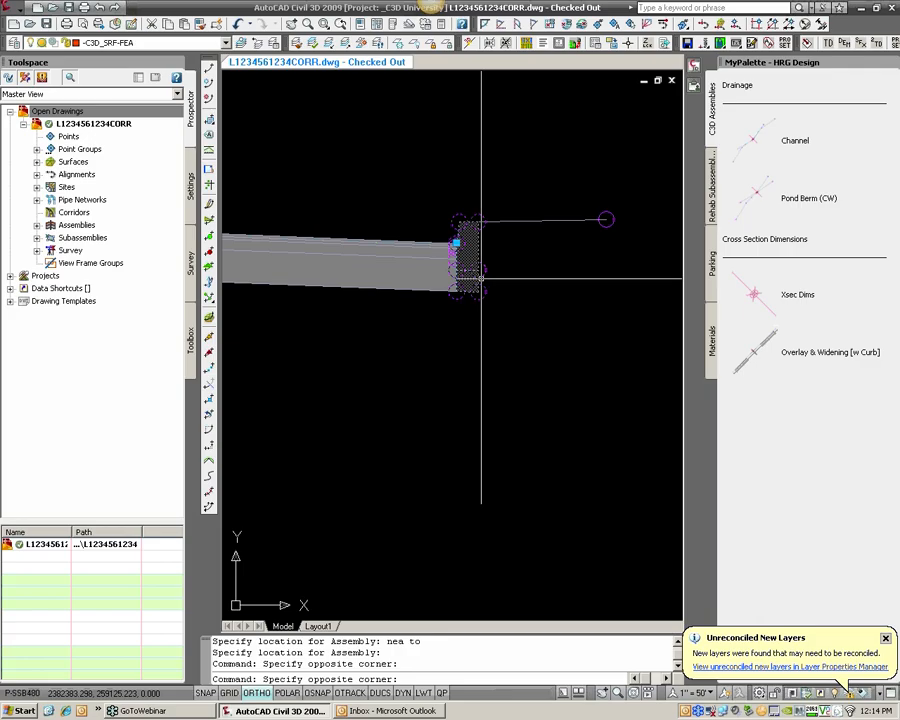
scroll(478, 265, up, 3)
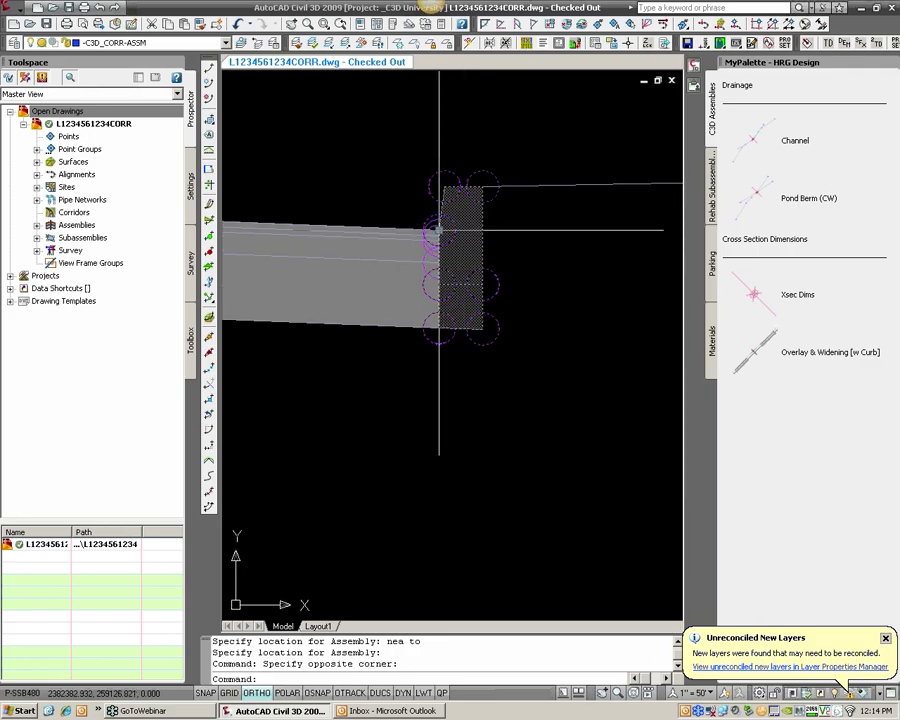
scroll(439, 230, up, 2)
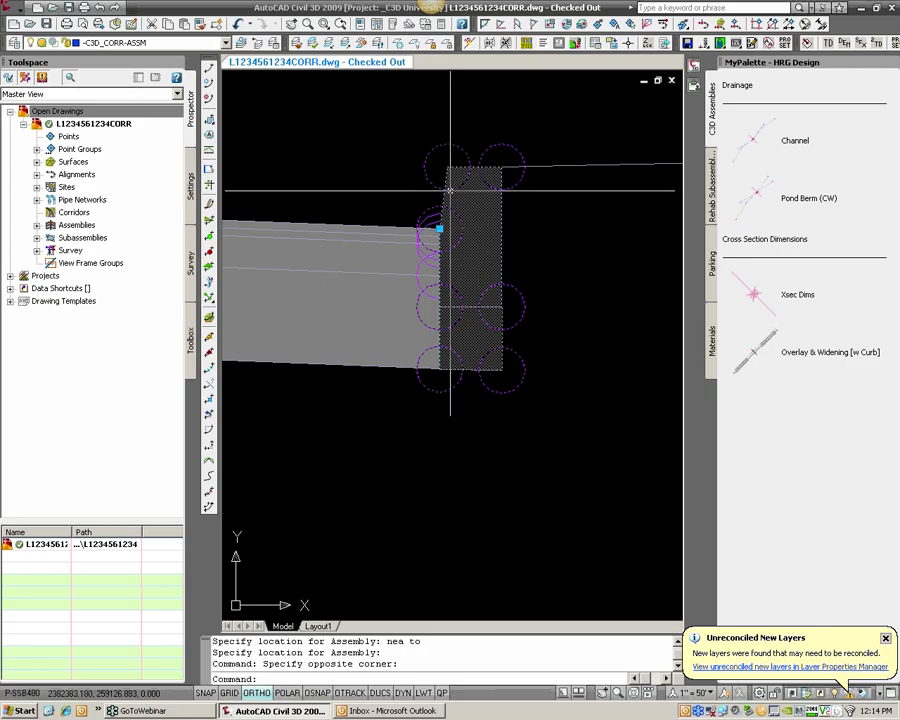
scroll(465, 295, down, 2)
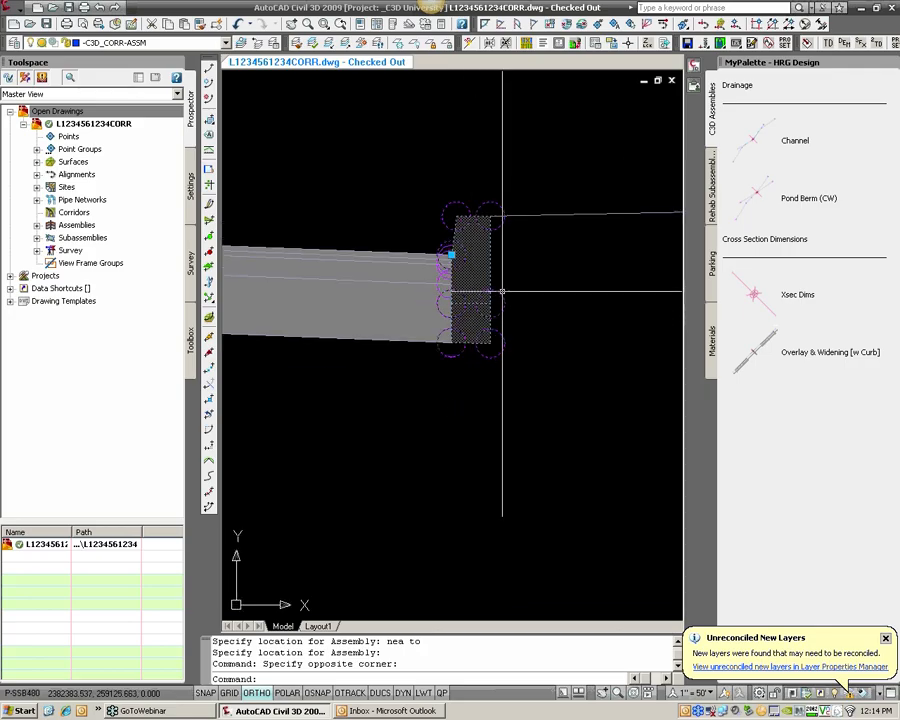
key(Escape)
key(Escape)
scroll(490, 295, down, 4)
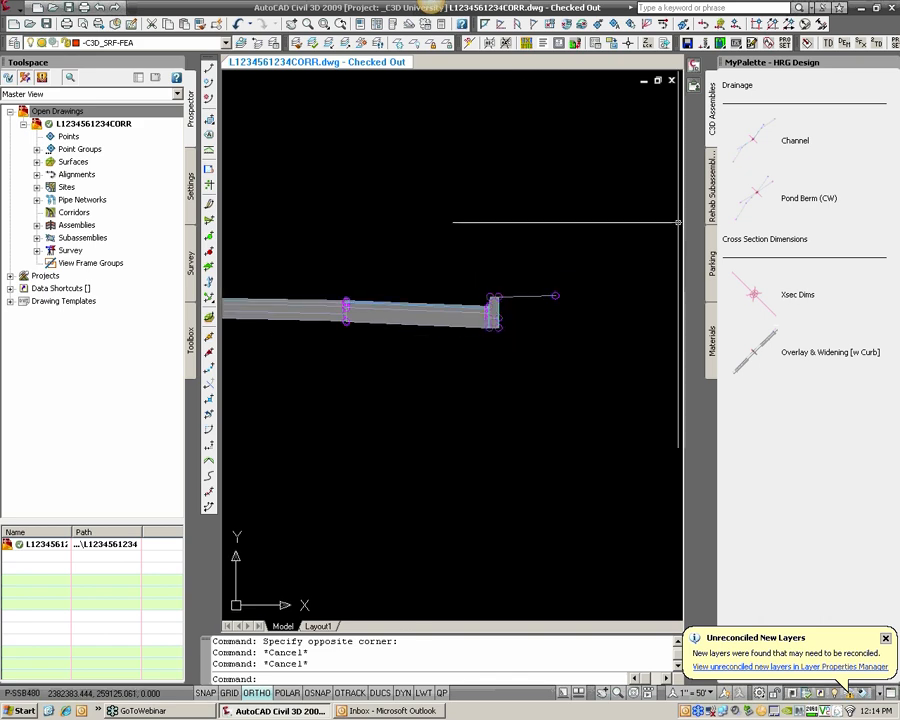
Copy the right curb from the overlay and widening assembly to the top outer marker of the two-lane assembly's right lane
click(501, 317)
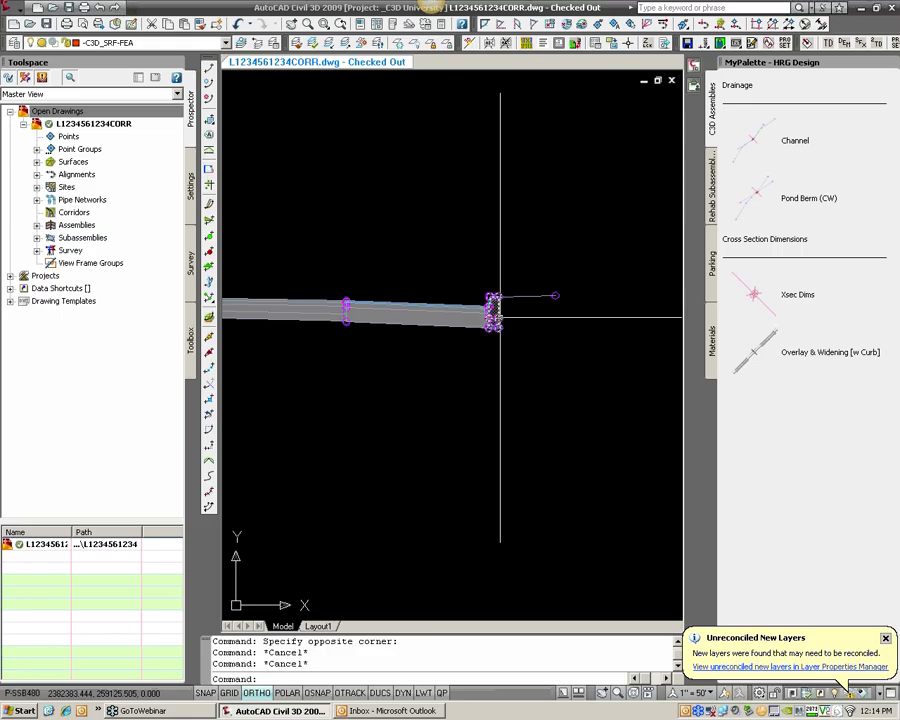
scroll(500, 317, up, 3)
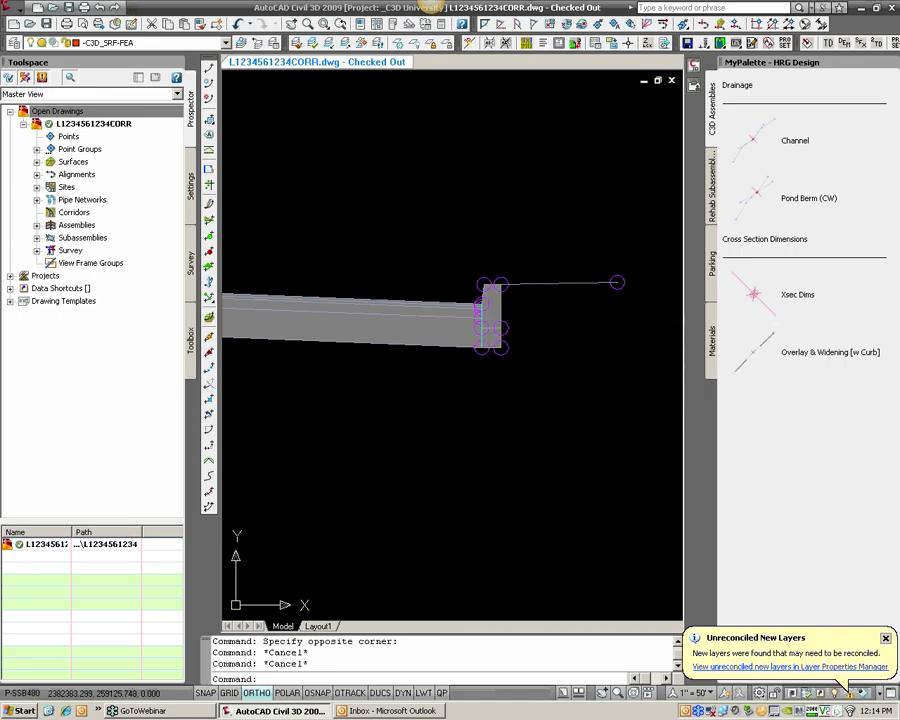
click(500, 319)
right_click(500, 319)
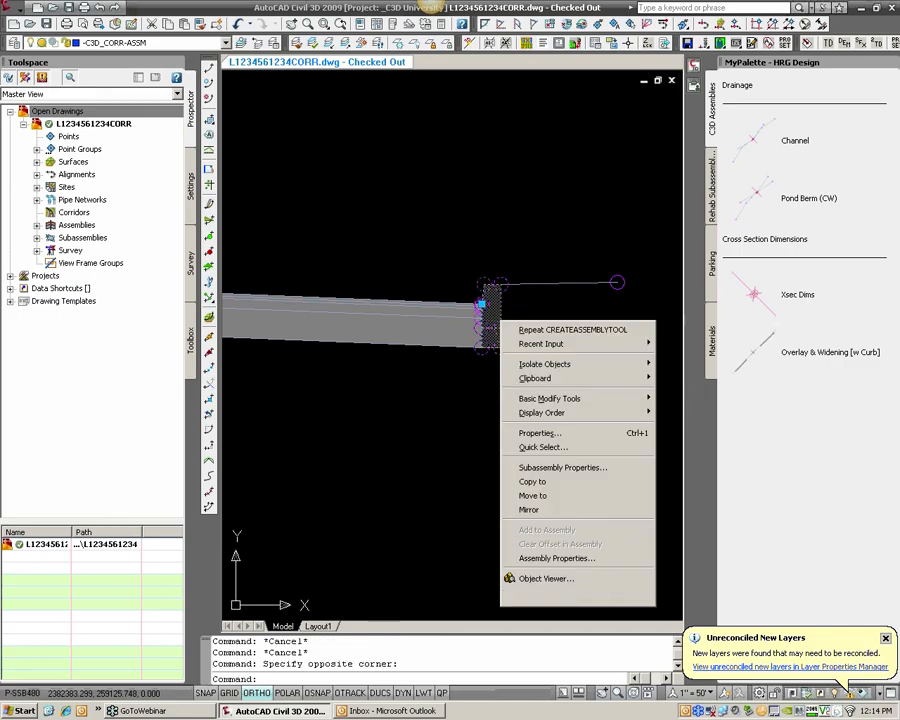
click(535, 482)
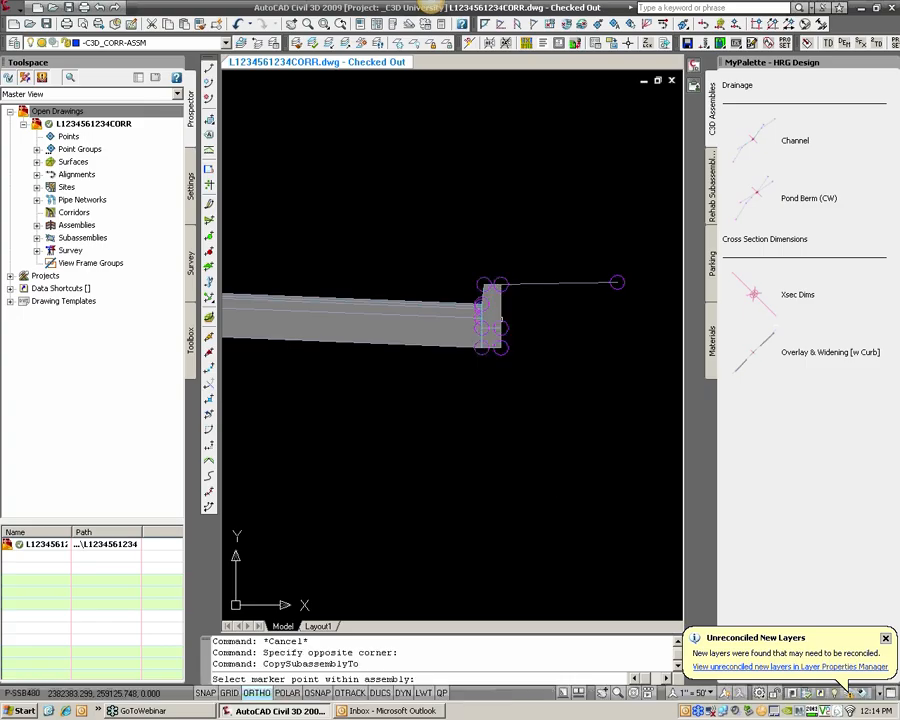
scroll(408, 432, down, 5)
scroll(480, 490, up, 3)
scroll(428, 426, up, 5)
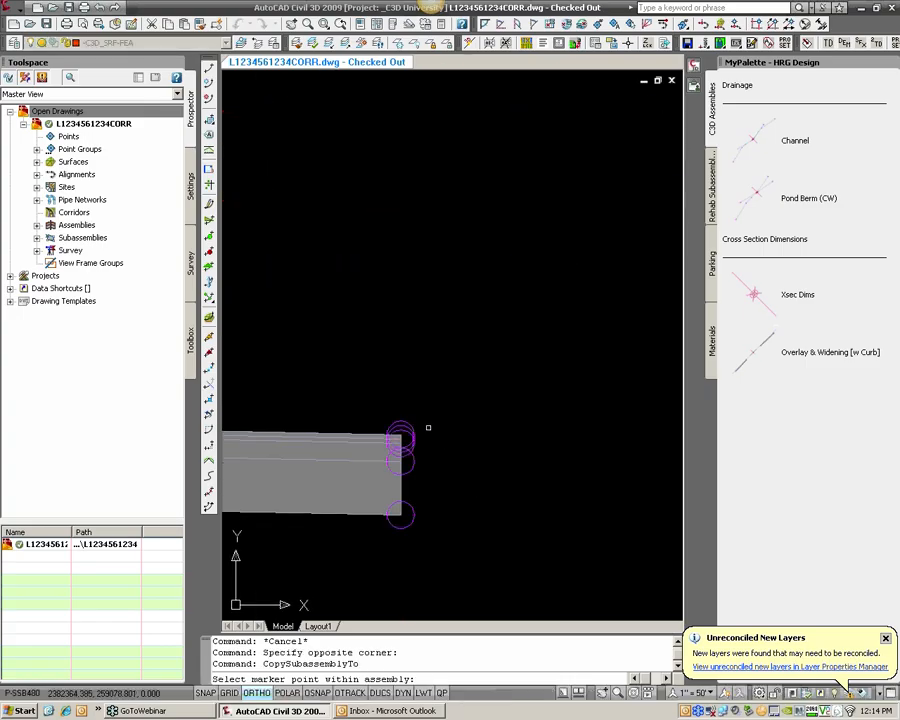
scroll(388, 420, down, 2)
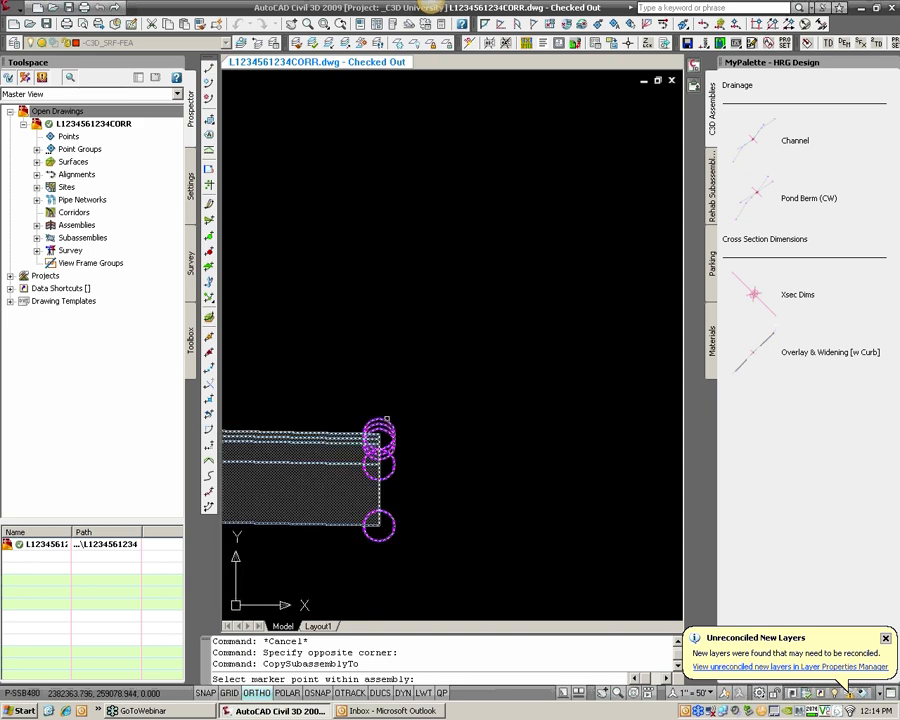
scroll(387, 419, up, 2)
click(388, 422)
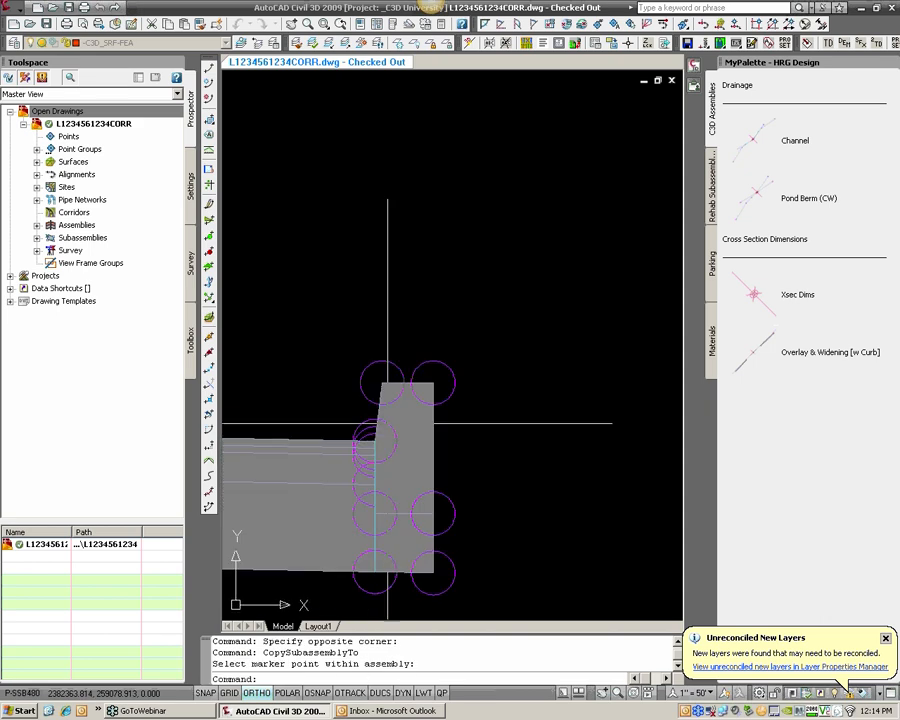
Mirror the two-lane assembly's right curb onto the top outer marker of the left lane and end the mirroring
scroll(416, 380, down, 2)
scroll(415, 380, down, 5)
middle_drag(440, 330, 558, 373)
scroll(354, 444, up, 3)
click(603, 363)
click(600, 361)
right_click(604, 362)
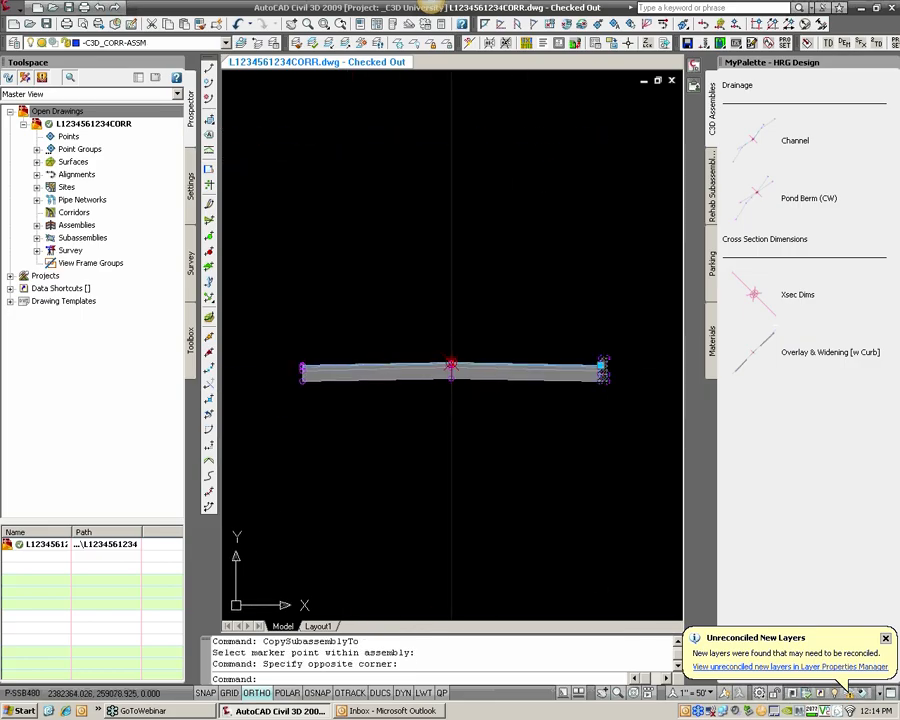
click(633, 552)
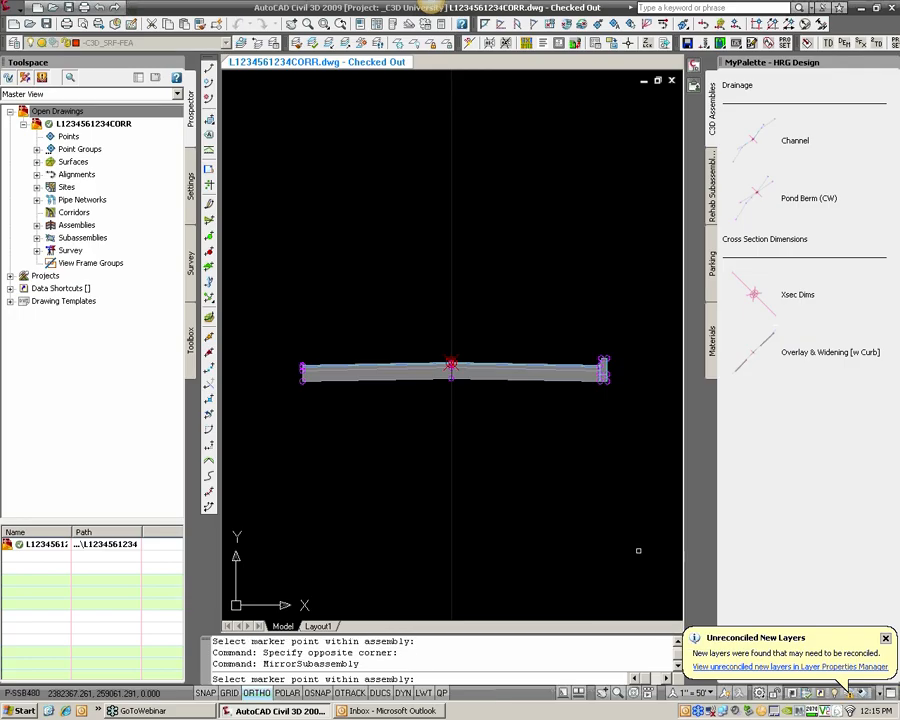
scroll(300, 357, up, 8)
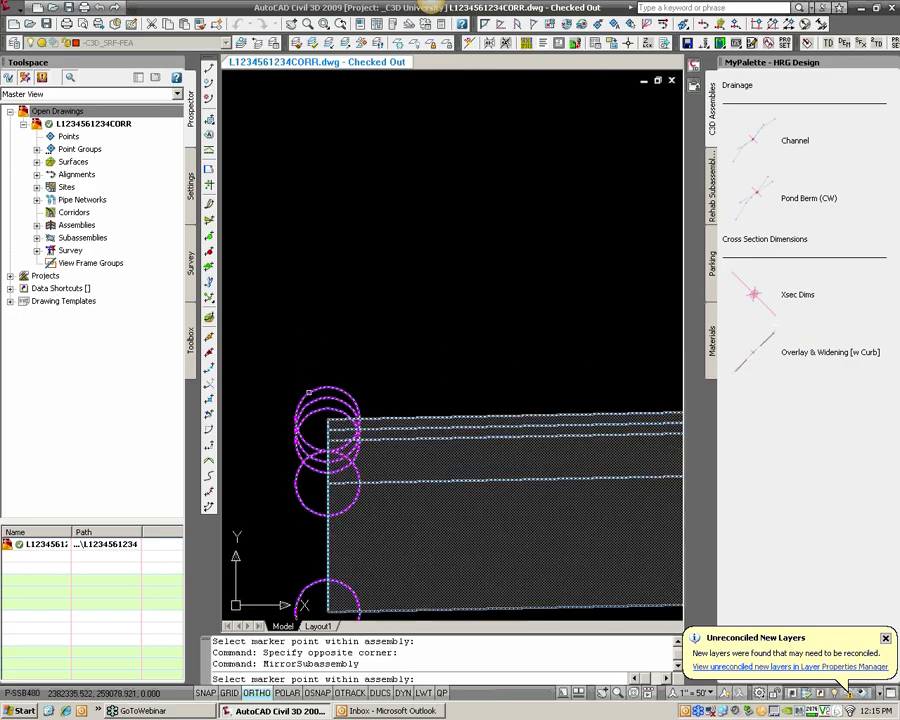
click(328, 420)
scroll(316, 392, down, 8)
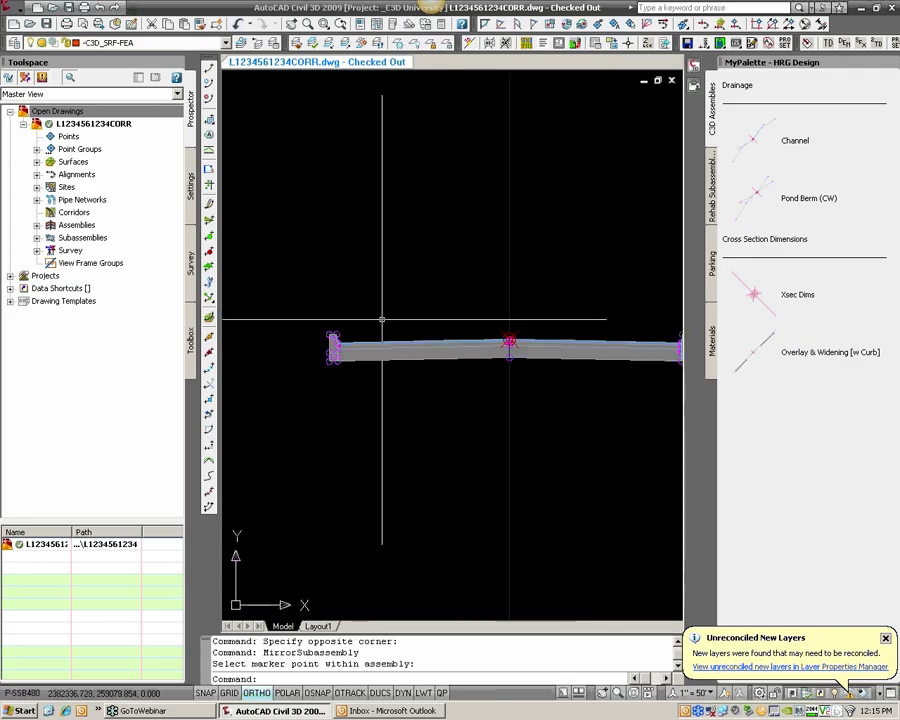
middle_drag(341, 308, 367, 308)
key(Return)
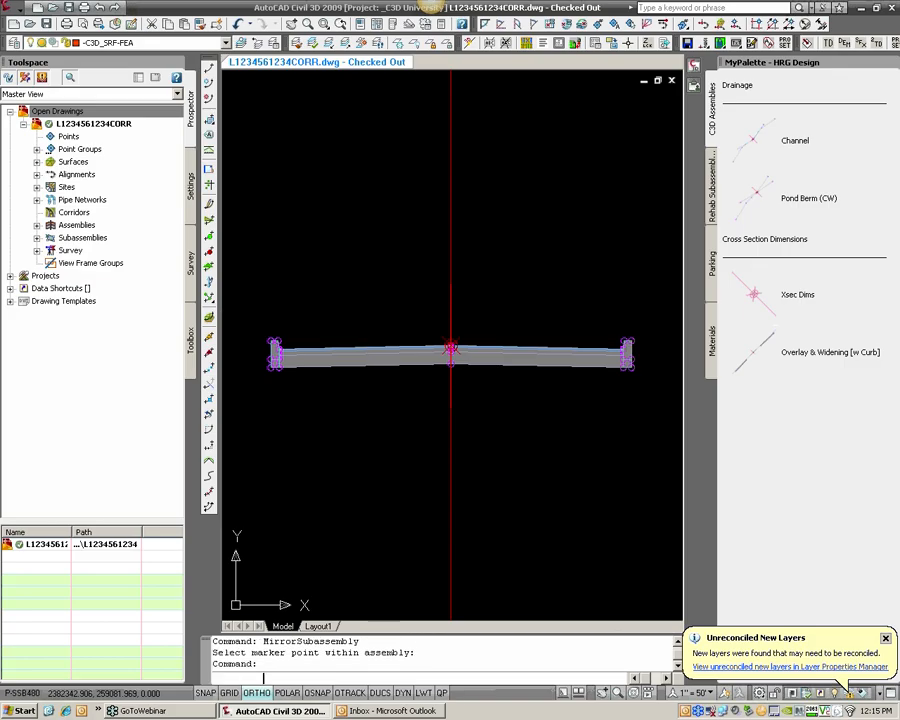
key(Return)
Open the two-lane assembly's properties and review the input values of its right and left curb subassemblies
scroll(368, 308, down, 2)
middle_drag(430, 259, 434, 327)
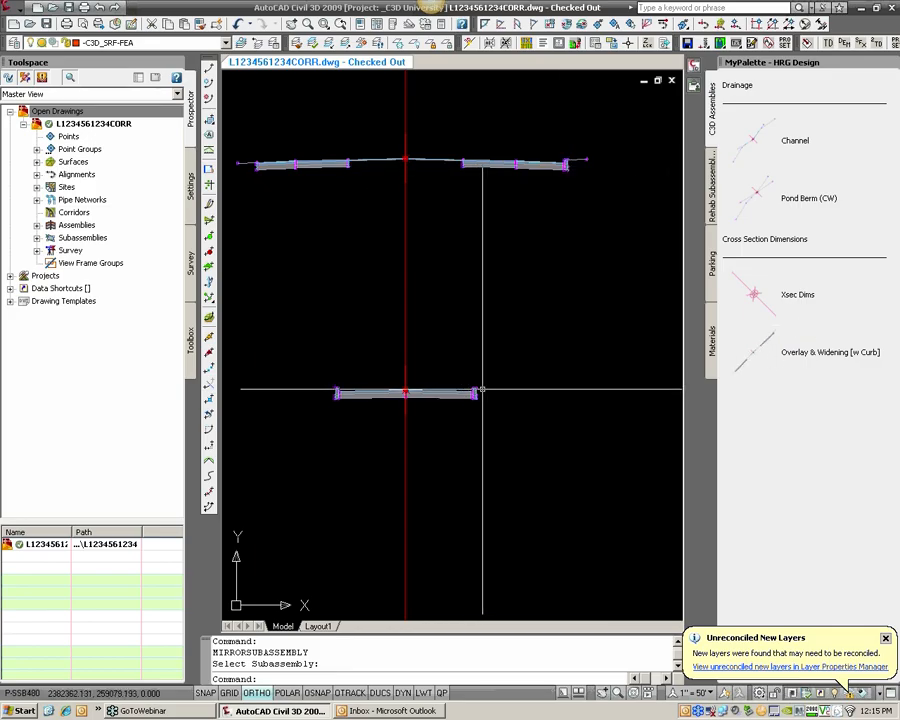
scroll(456, 398, up, 4)
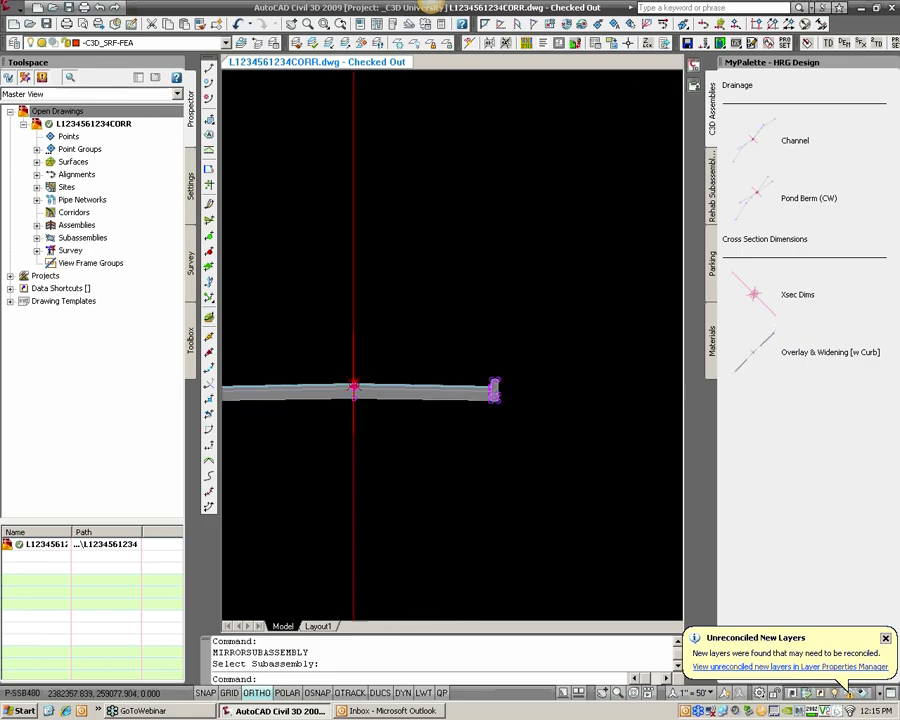
middle_drag(400, 393, 528, 396)
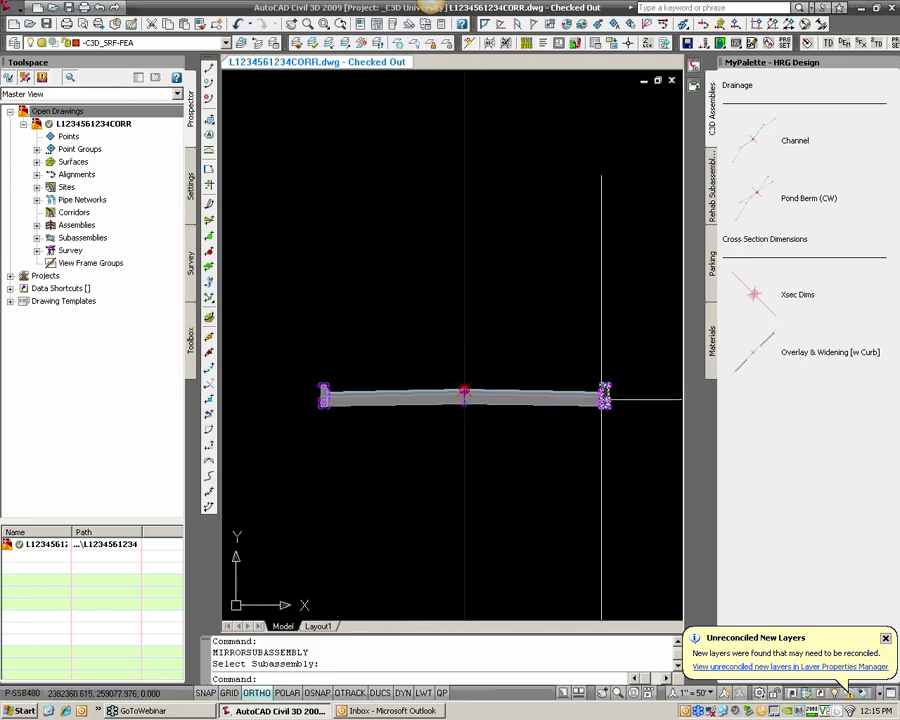
click(464, 374)
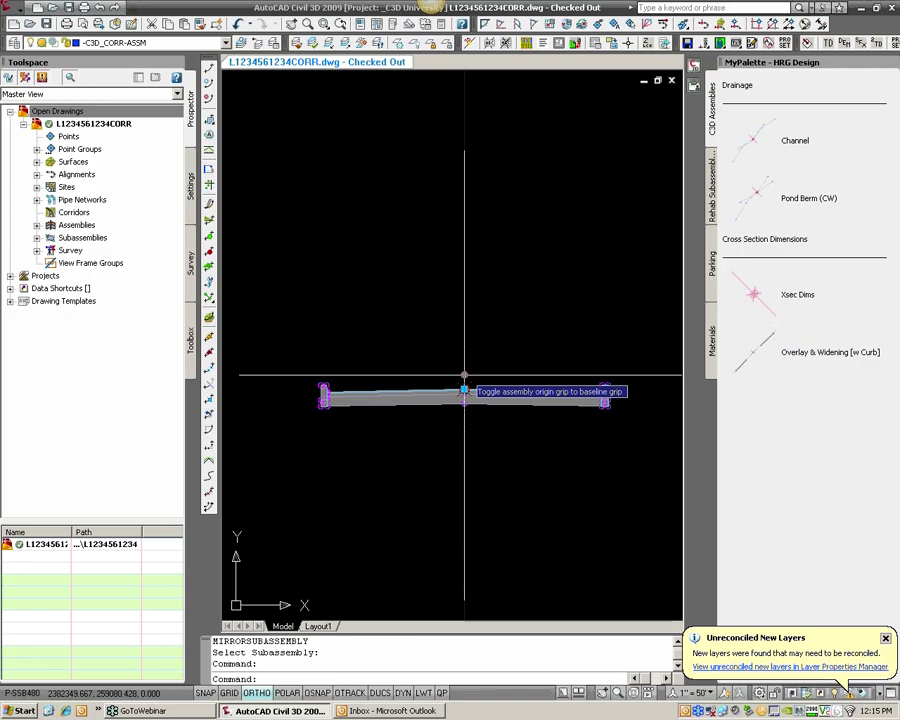
right_click(464, 375)
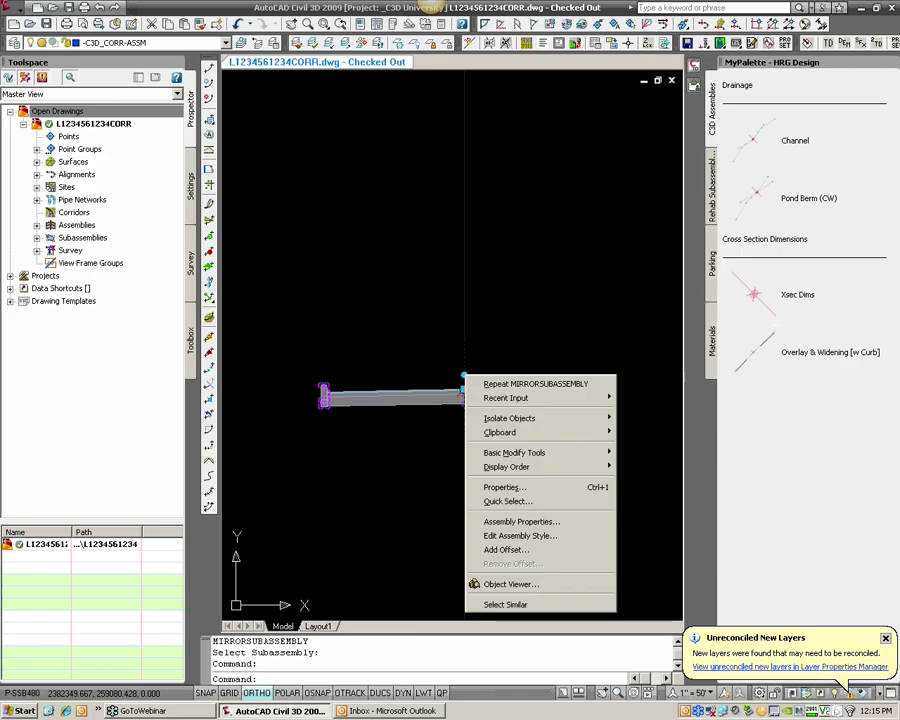
click(527, 522)
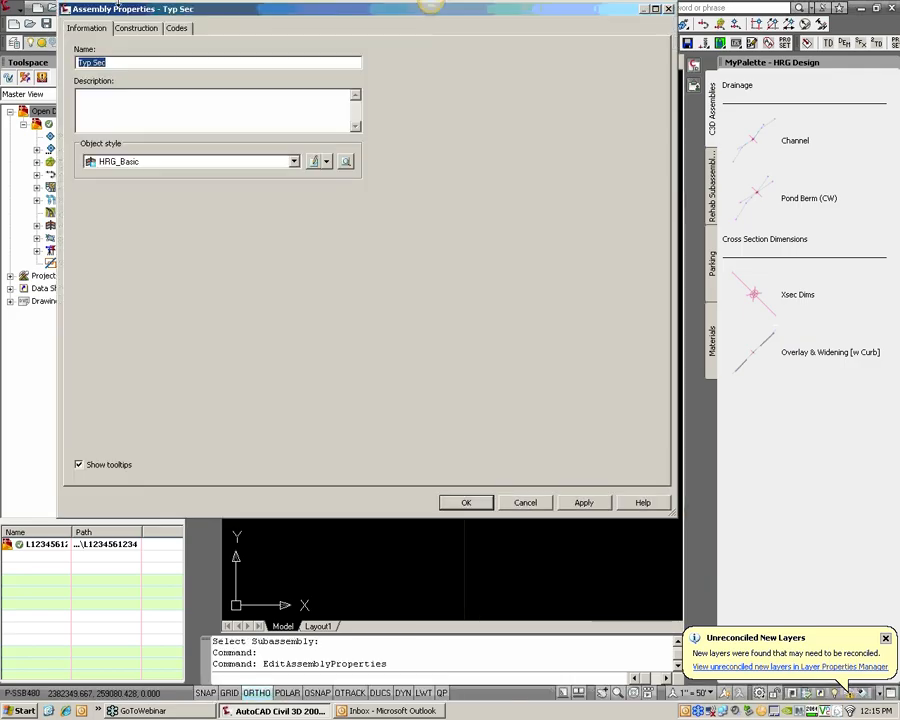
click(136, 28)
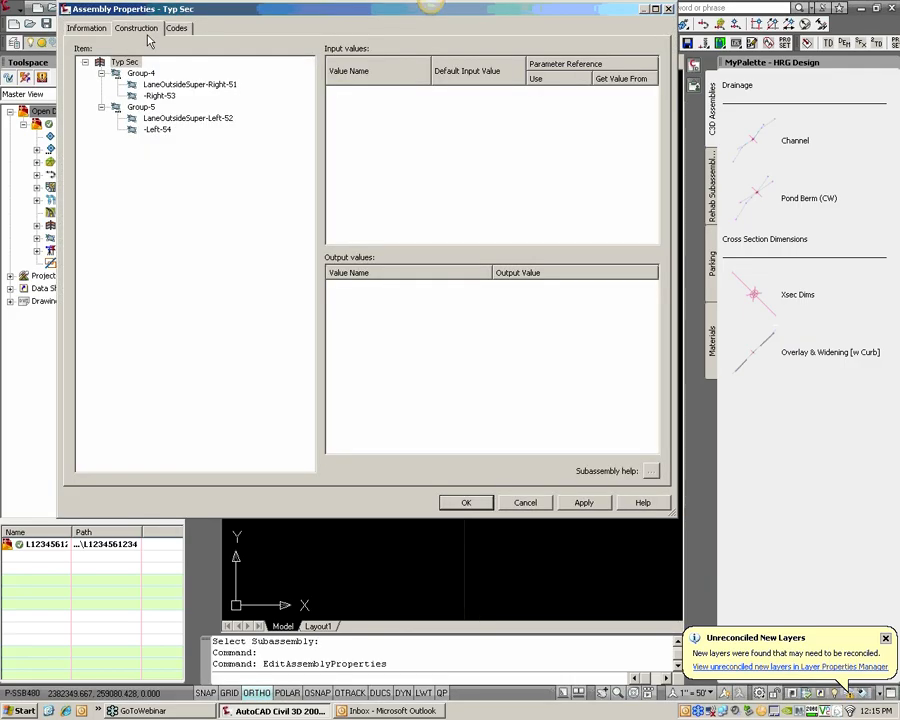
click(160, 96)
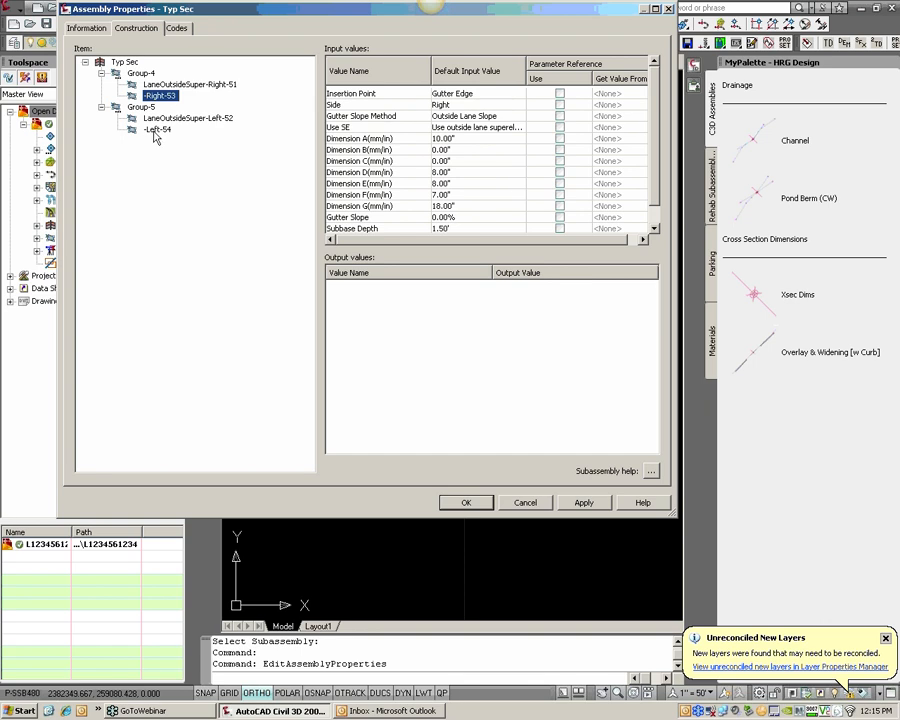
click(157, 130)
Review the assembly's general information, the left curb's gutter and subbase parameters and the code set, then close the assembly properties
mouse_move(266, 9)
mouse_down()
mouse_move(406, 104)
mouse_move(661, 176)
mouse_up()
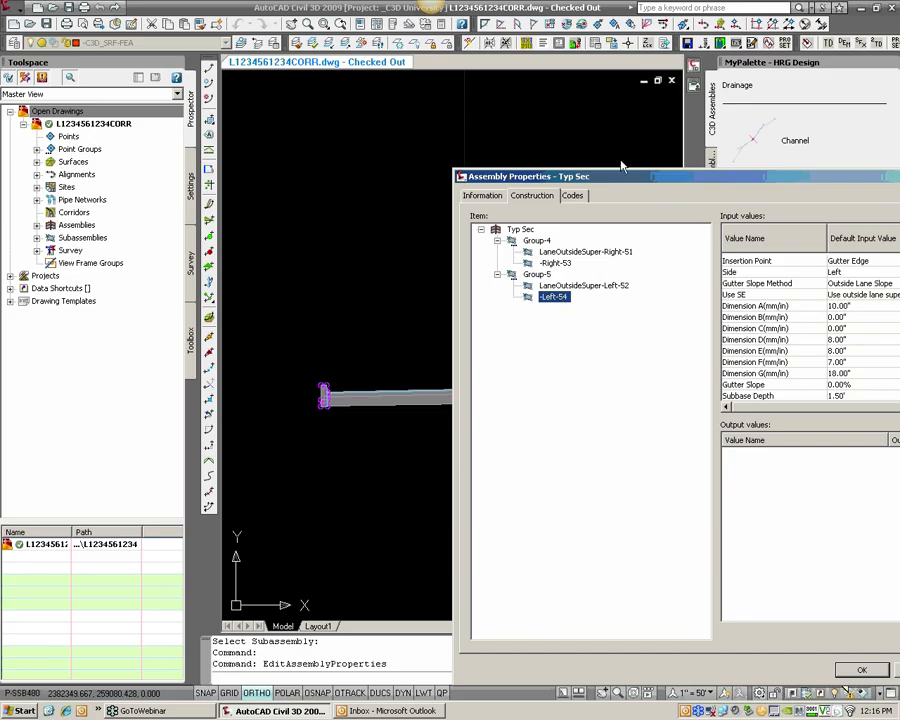
mouse_move(621, 172)
mouse_down()
mouse_move(270, 45)
mouse_move(318, 4)
mouse_up()
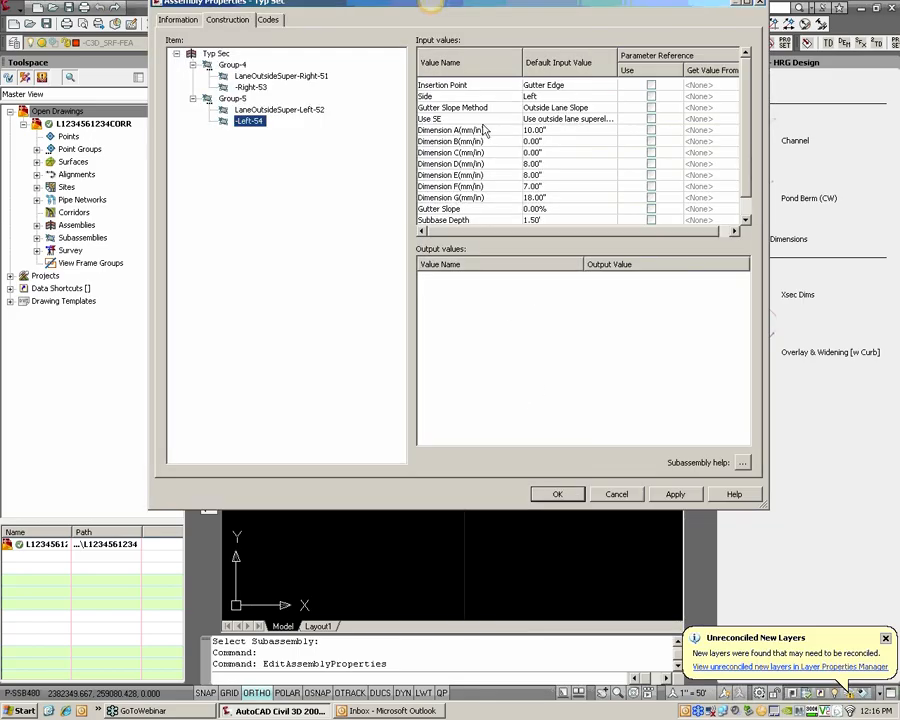
click(186, 21)
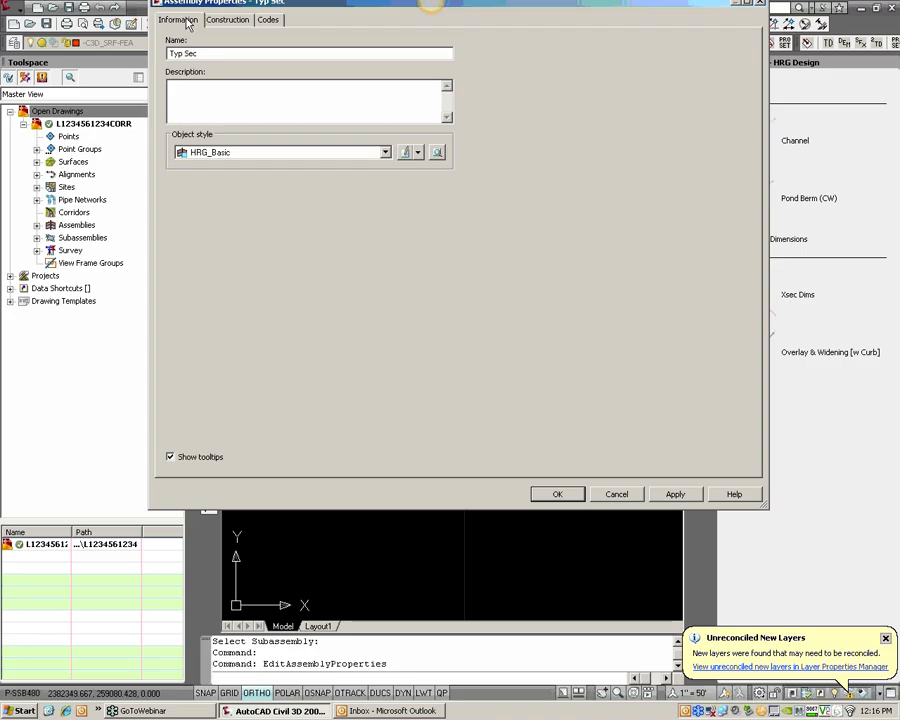
drag(306, 8, 310, 47)
click(231, 59)
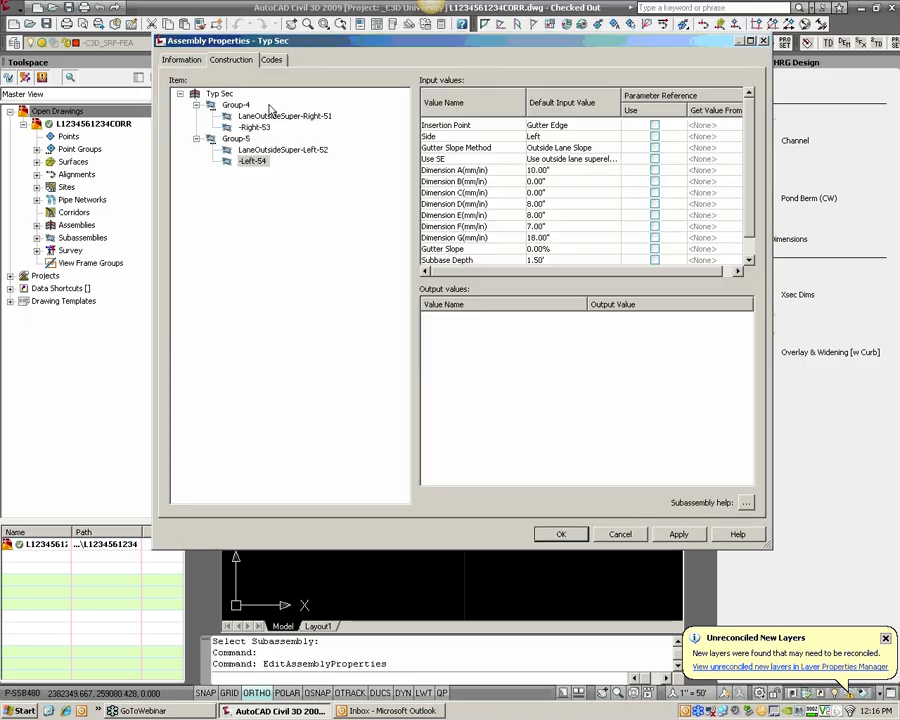
drag(748, 222, 748, 245)
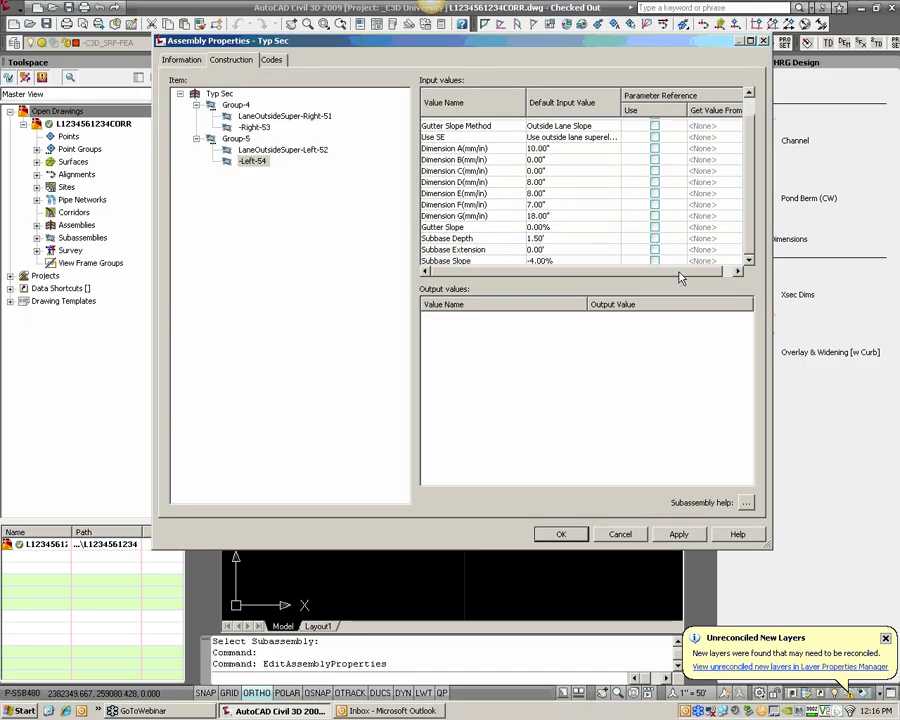
drag(679, 271, 618, 272)
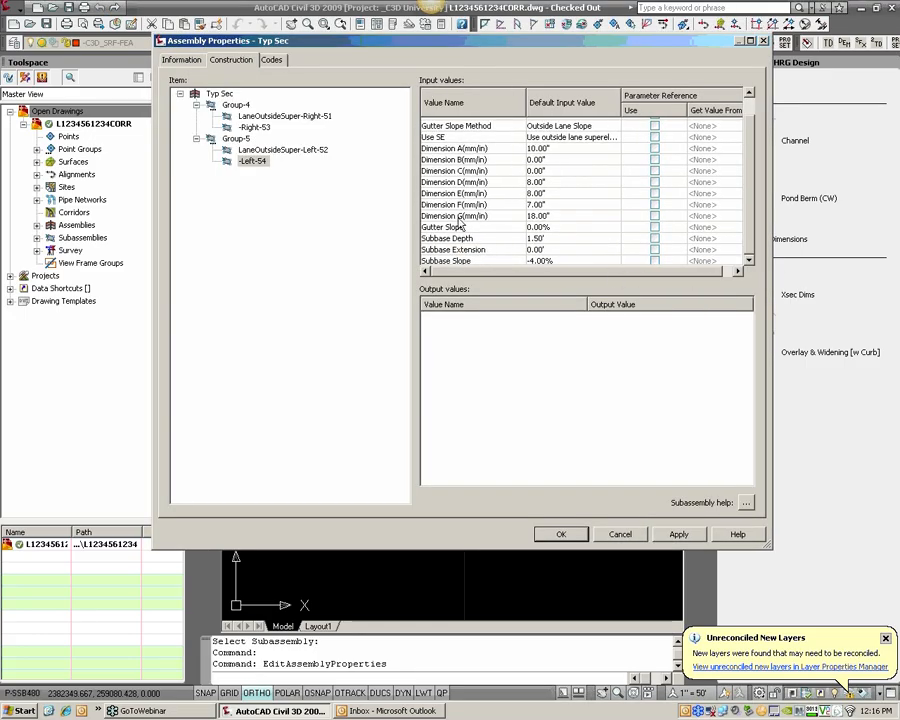
click(271, 60)
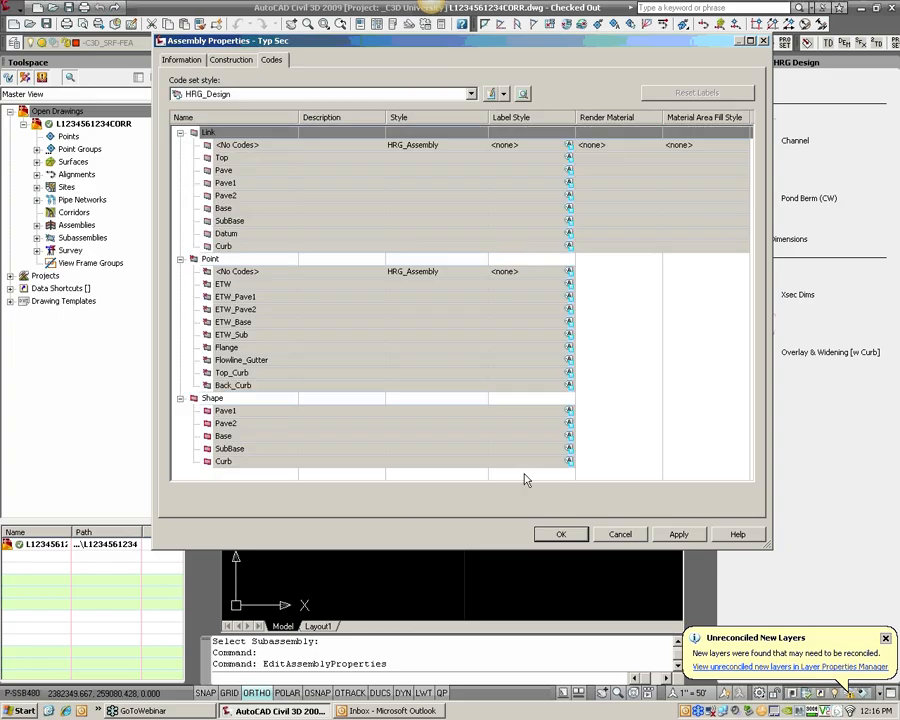
click(561, 533)
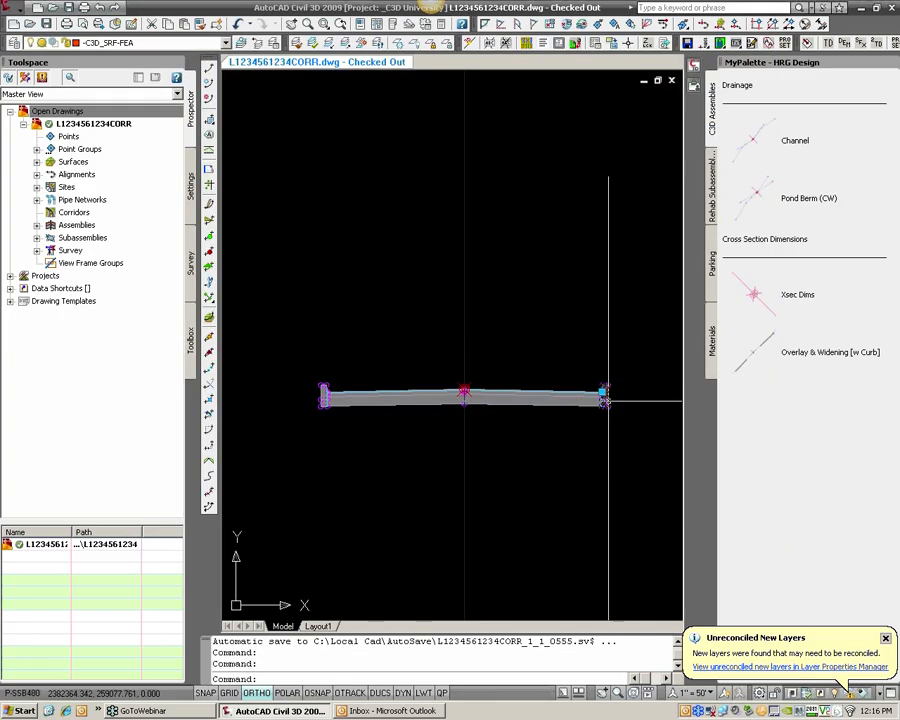
Rename the two-lane assembly's right curb subassembly to UrbanCurbGutterGeneral-Right-53, copying the prefix from its .NET class name
right_click(605, 400)
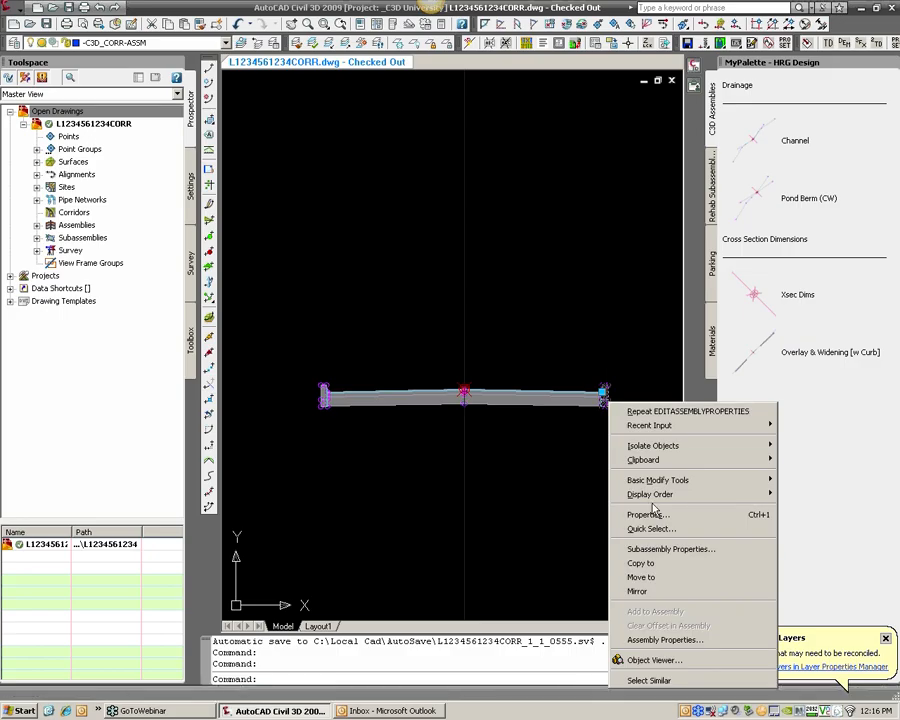
click(667, 550)
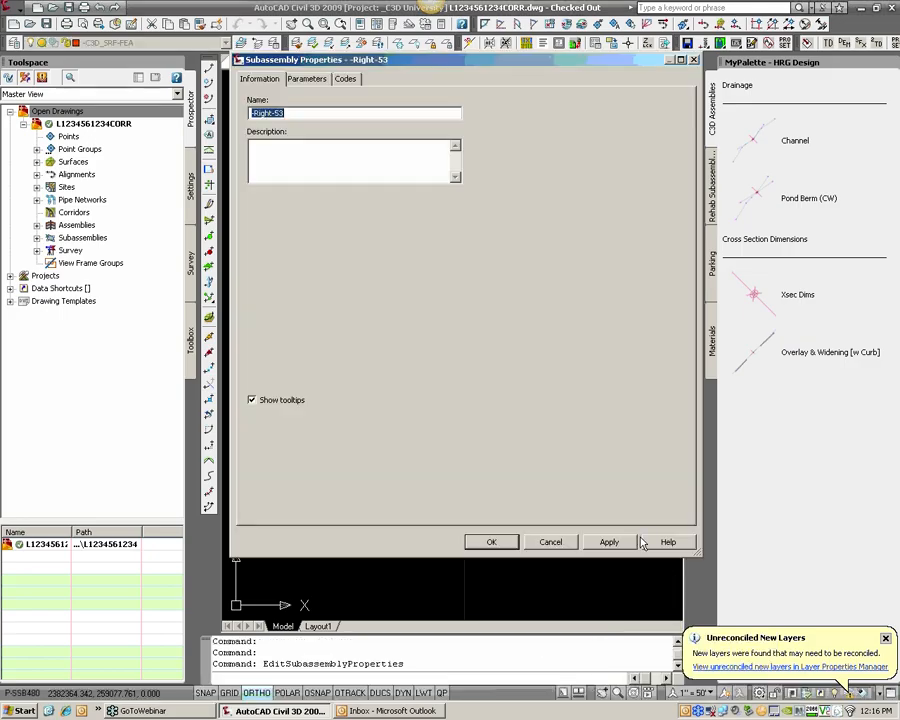
click(307, 79)
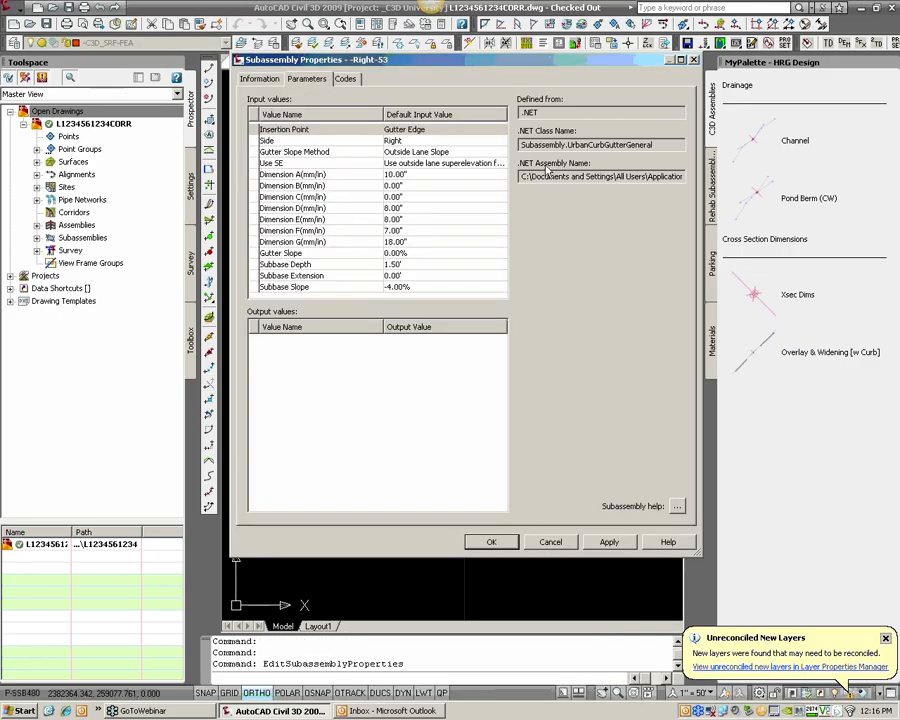
drag(667, 147, 568, 147)
key(ctrl+c)
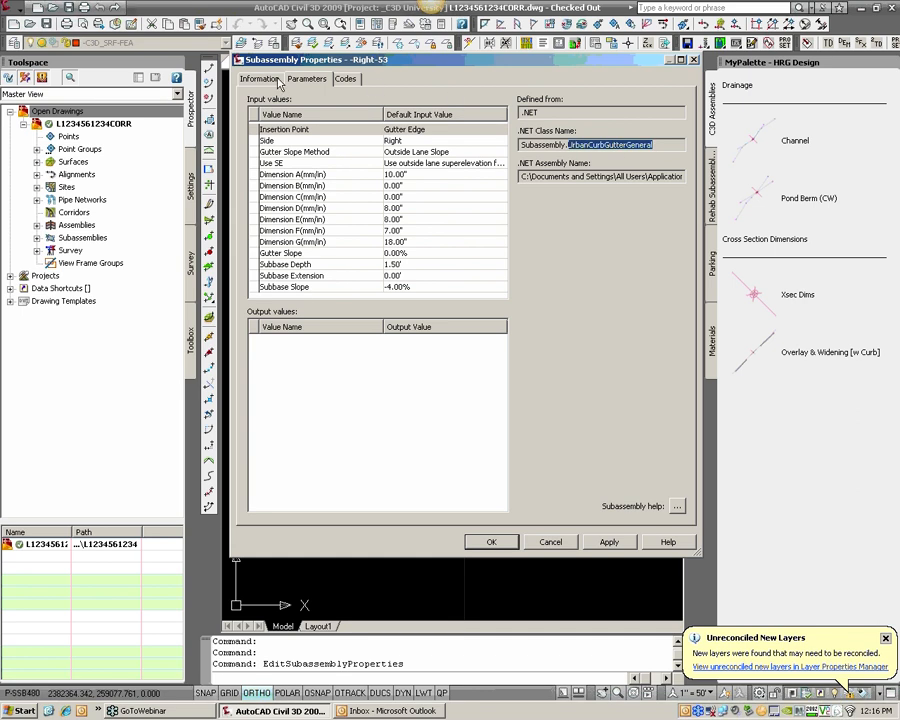
click(260, 79)
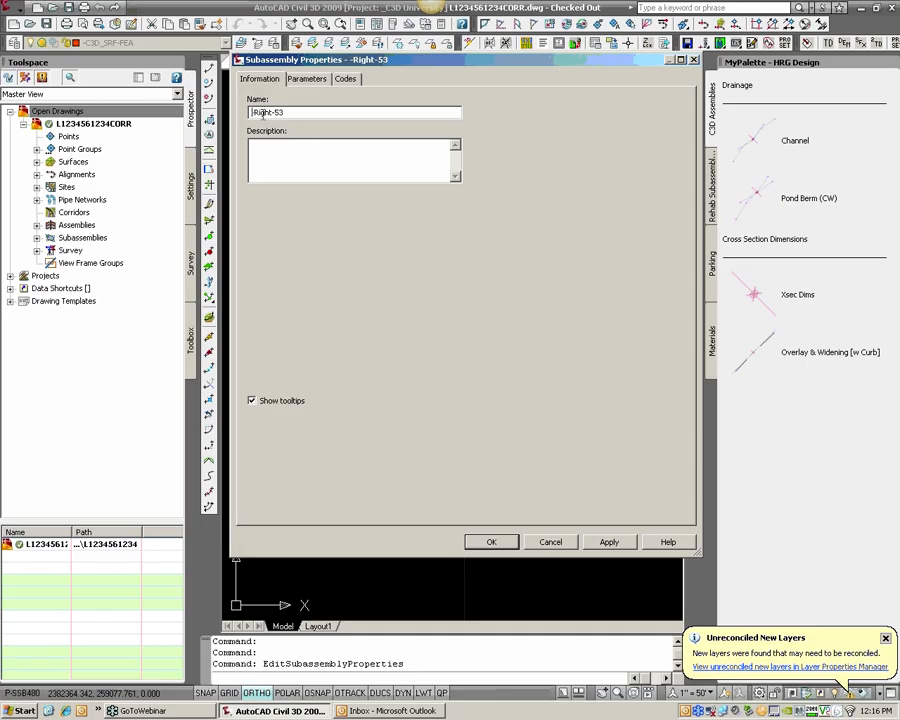
click(306, 79)
drag(651, 148, 572, 162)
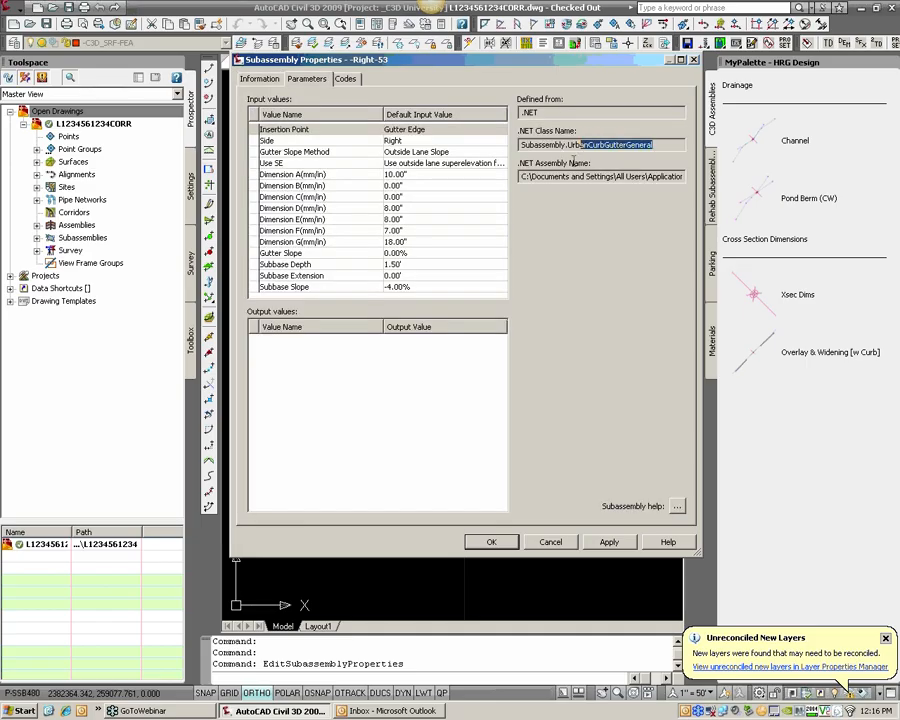
click(262, 79)
key(ctrl+v)
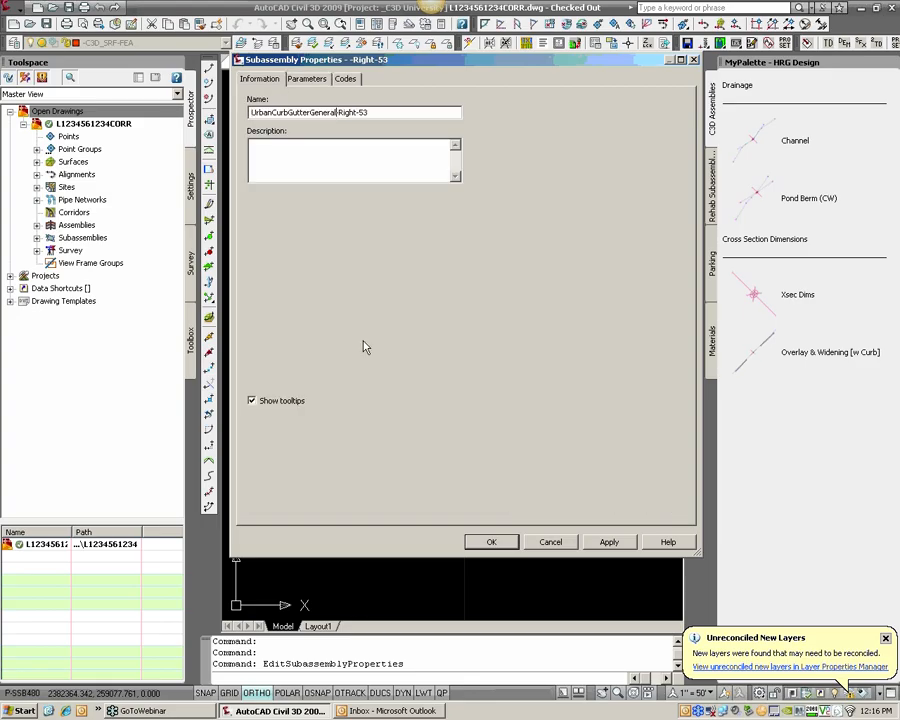
click(484, 543)
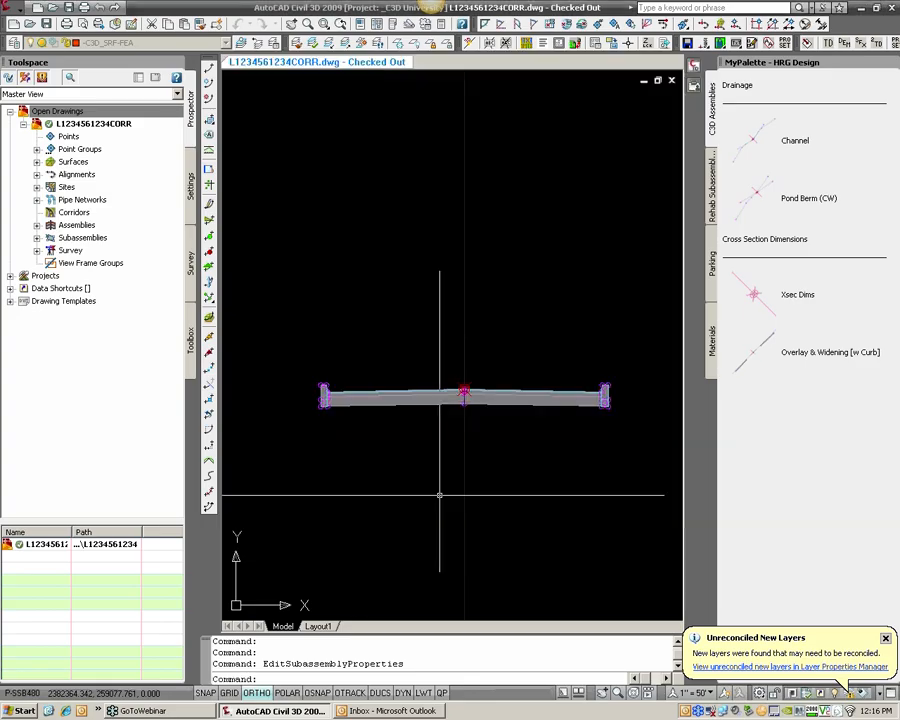
Rename the left curb subassembly to UrbanCurbGutterGeneral-Left-54 by putting its copied .NET class name before the existing name
click(322, 392)
right_click(322, 392)
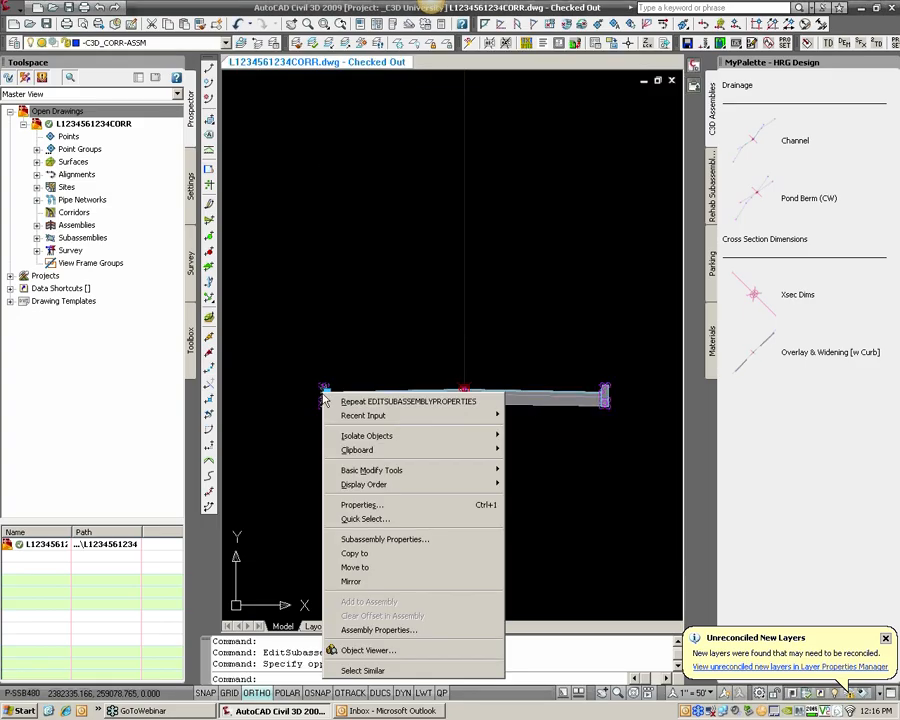
click(374, 540)
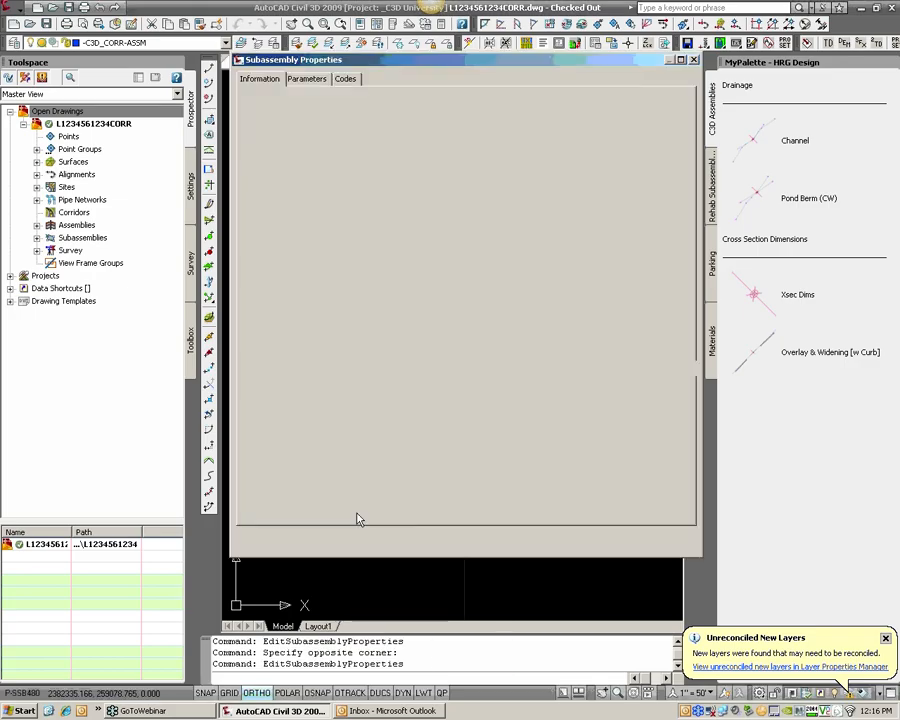
click(307, 80)
drag(653, 145, 567, 146)
key(ctrl+c)
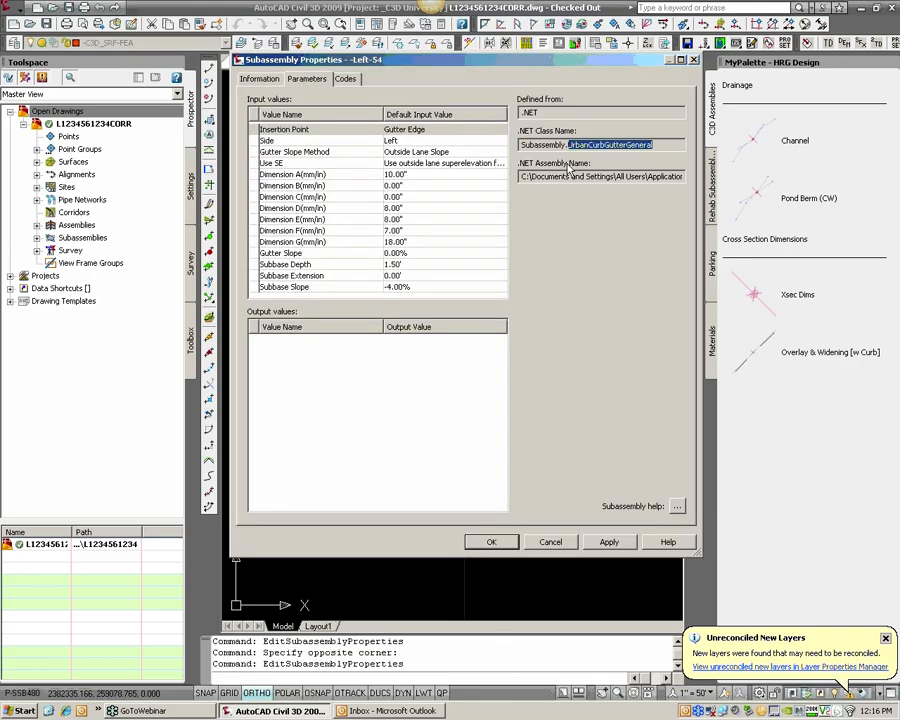
click(262, 80)
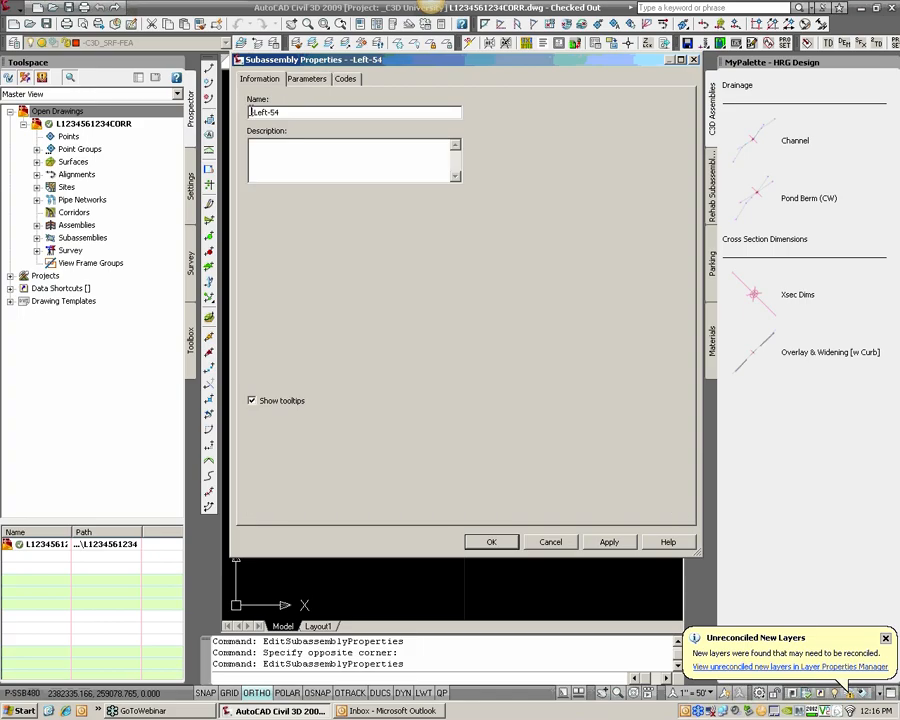
key(ctrl+v)
click(489, 542)
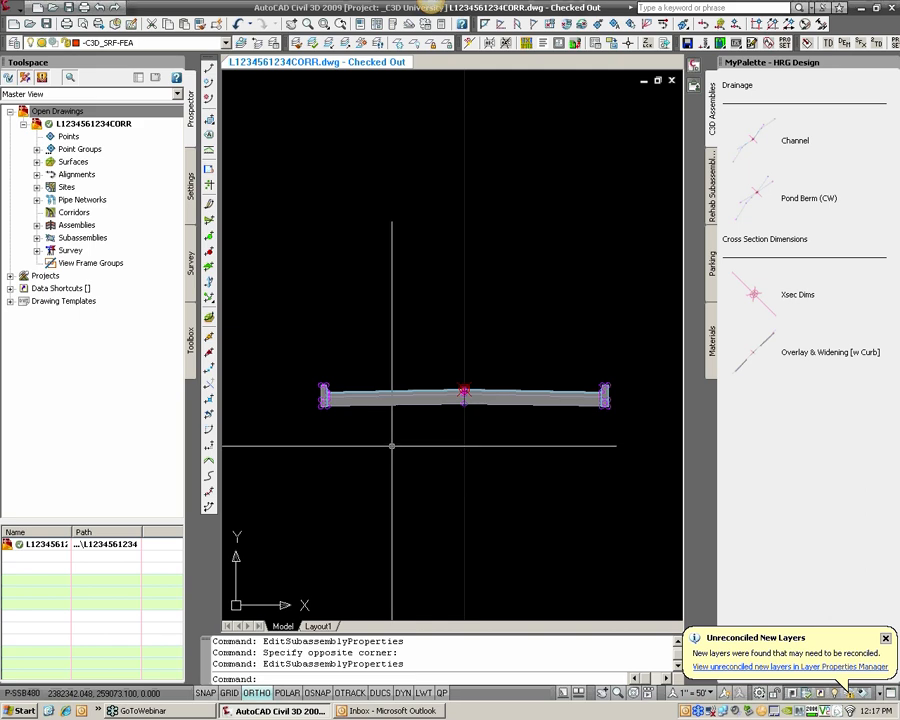
Review the Typ Sec assembly's construction, checking its two groups and their lane and curb subassemblies, and close its properties
scroll(469, 370, down, 2)
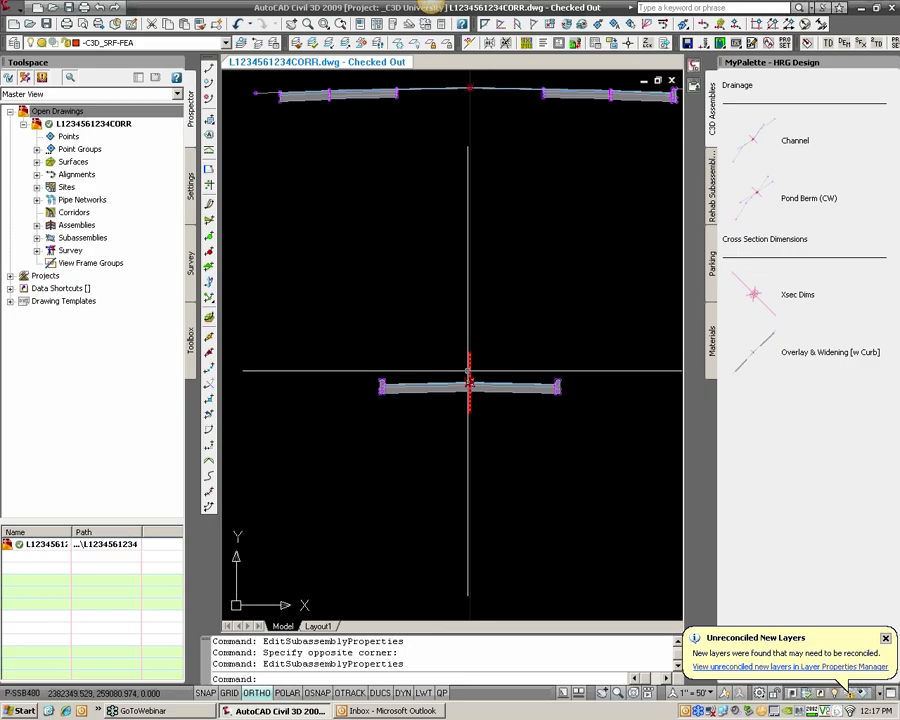
middle_drag(469, 370, 455, 397)
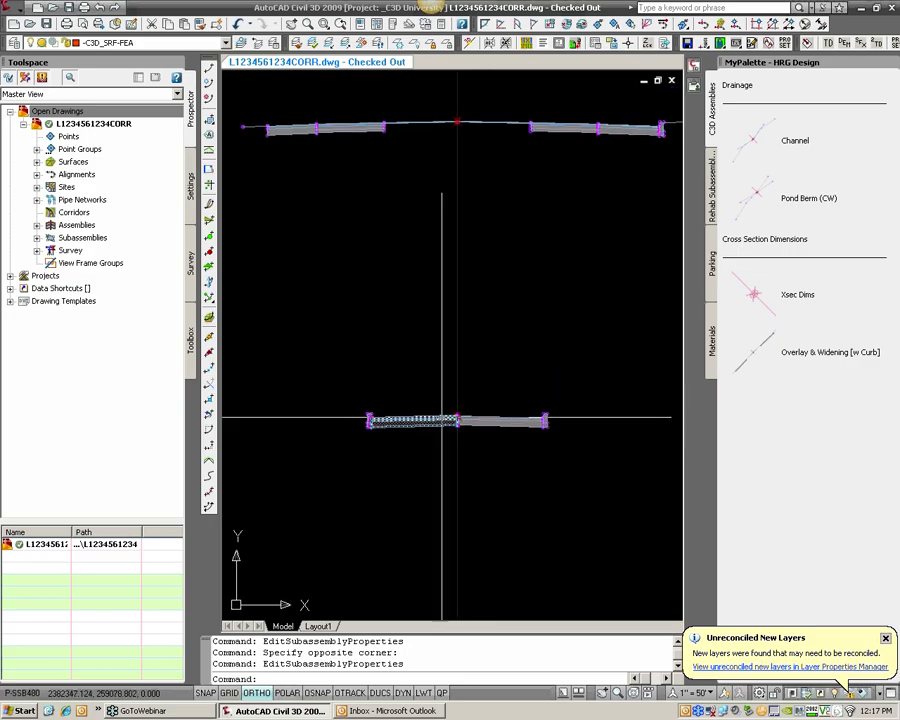
scroll(441, 417, up, 2)
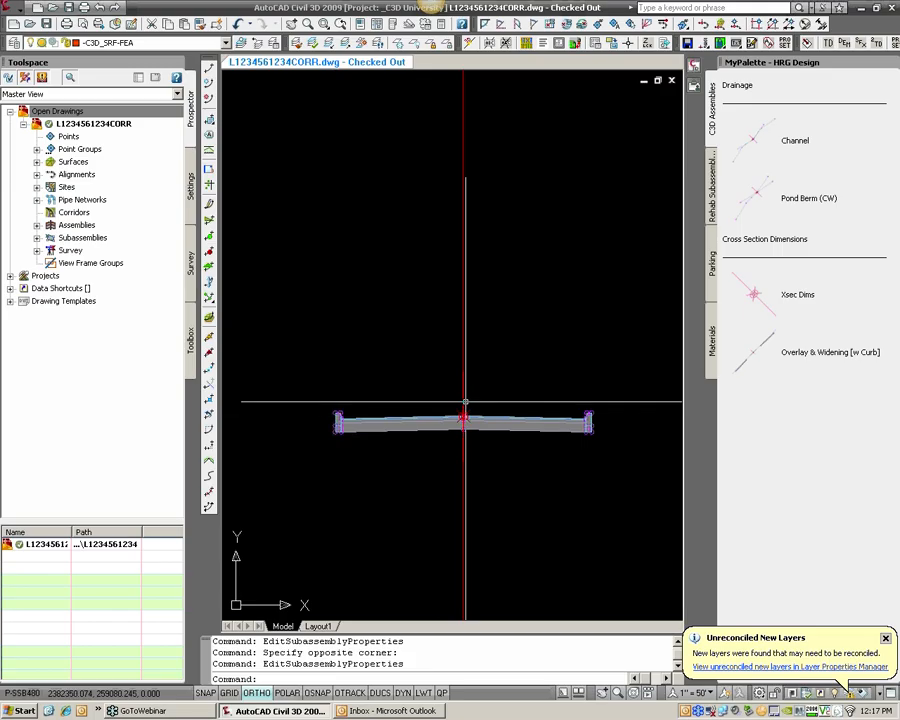
click(463, 408)
right_click(461, 402)
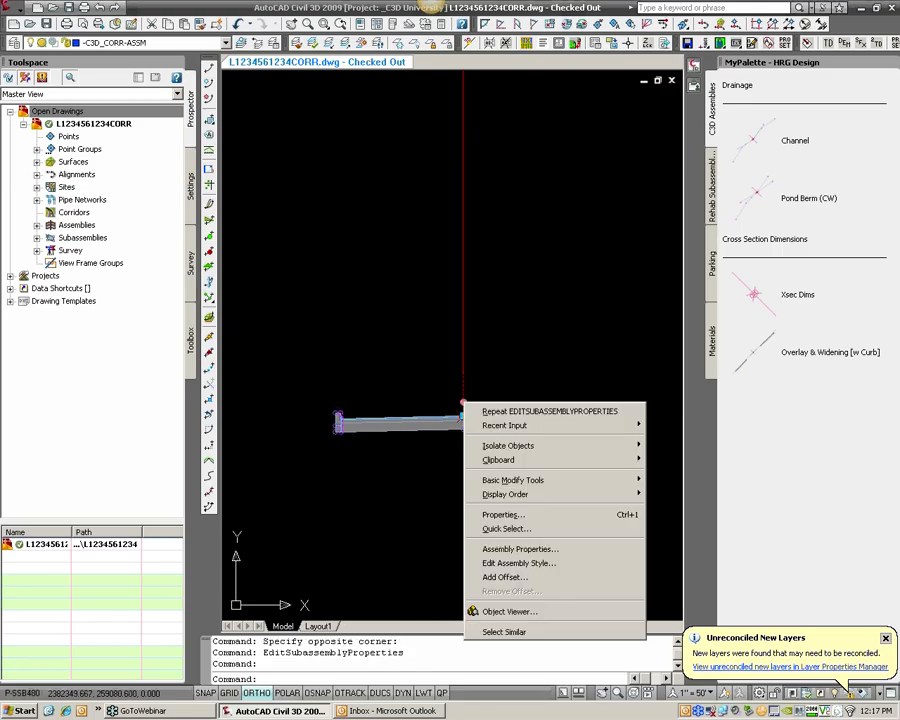
click(514, 547)
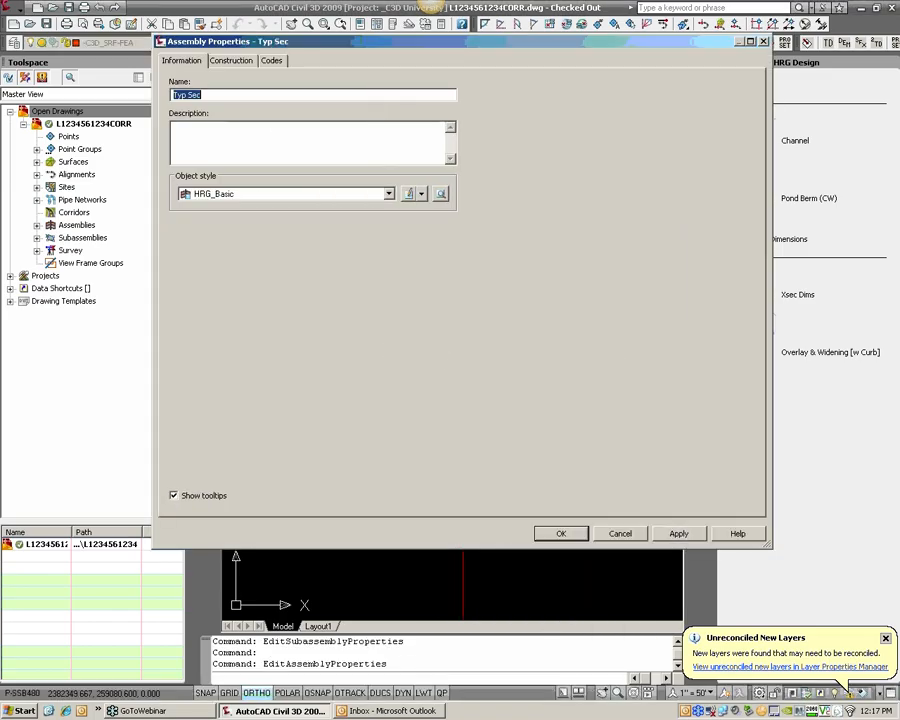
click(243, 62)
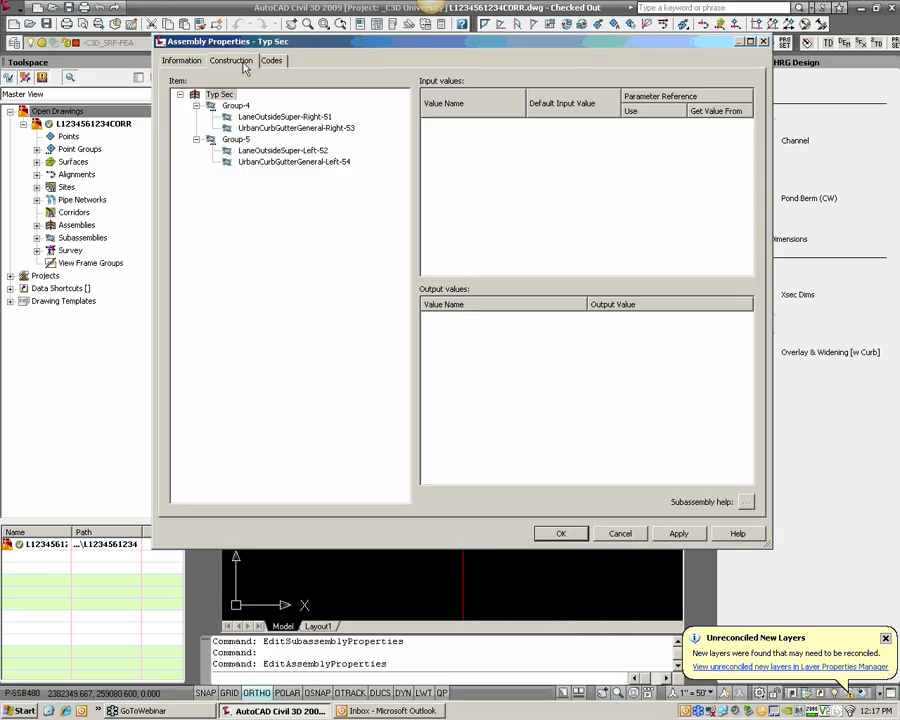
click(283, 117)
click(282, 150)
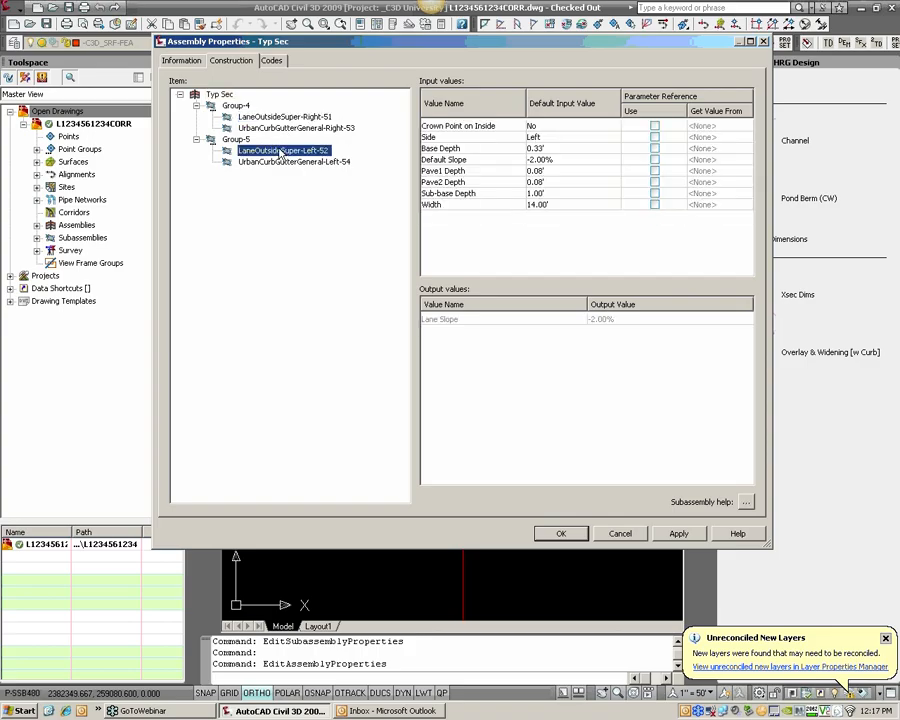
click(238, 107)
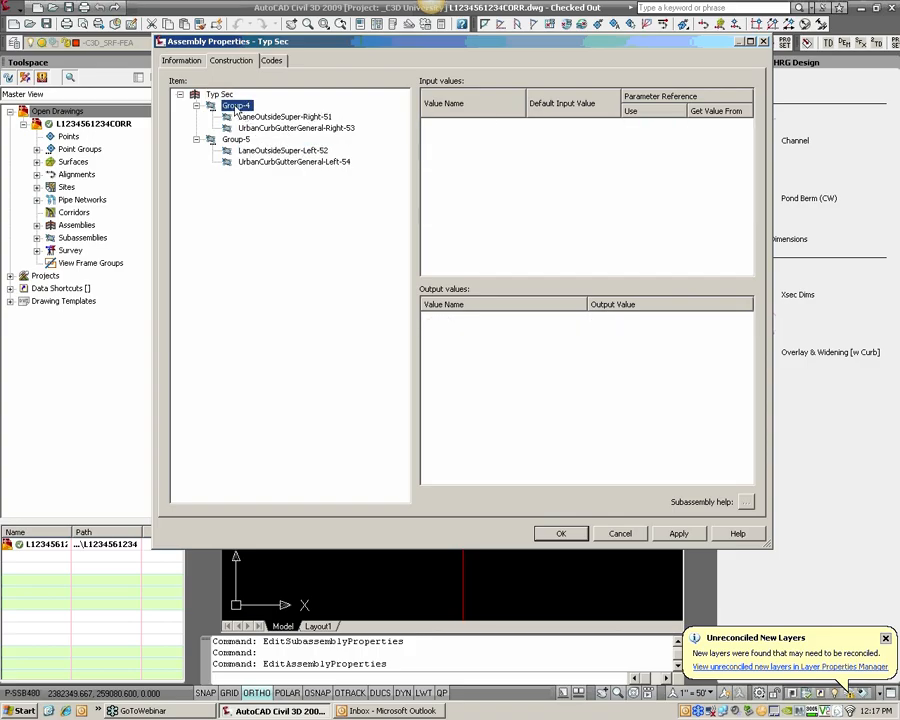
click(233, 140)
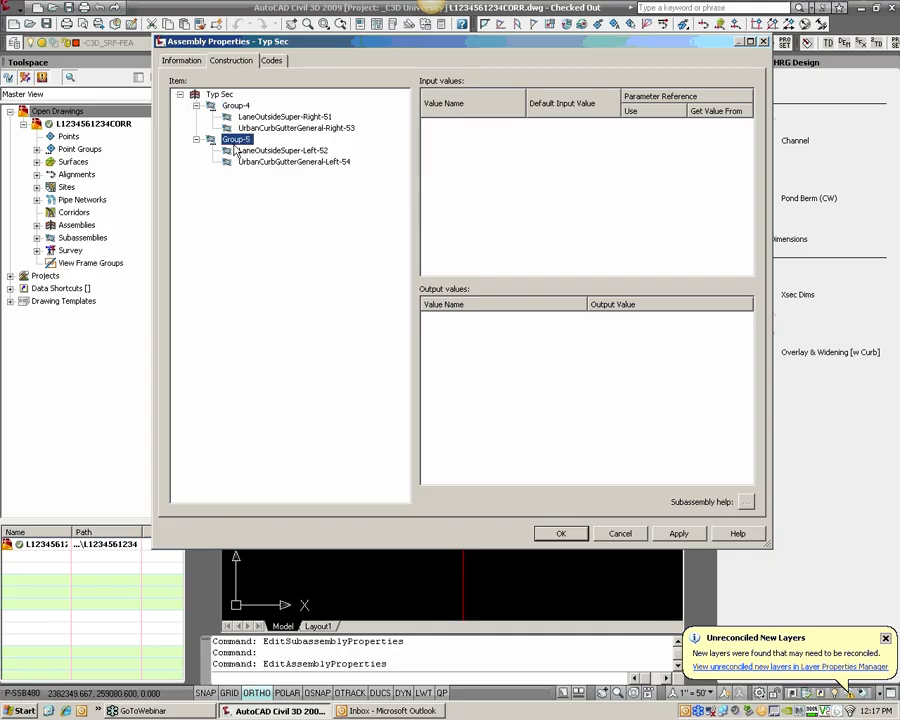
click(265, 161)
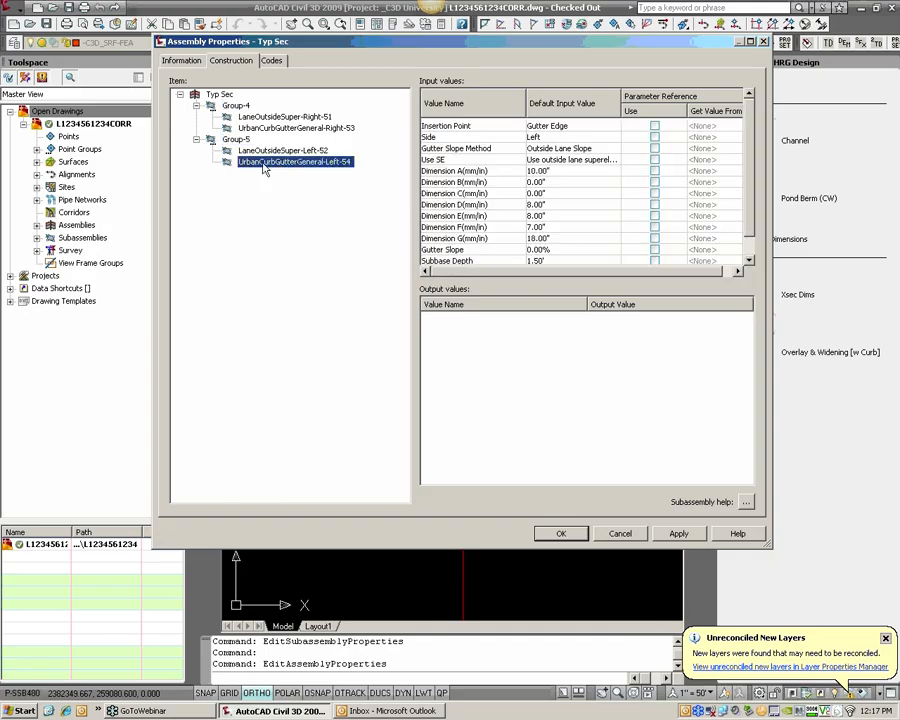
click(561, 533)
Return to the site plan's main street and cul-de-sac area and close the tool palettes to enlarge the drawing area
scroll(428, 442, down, 3)
middle_drag(340, 442, 478, 442)
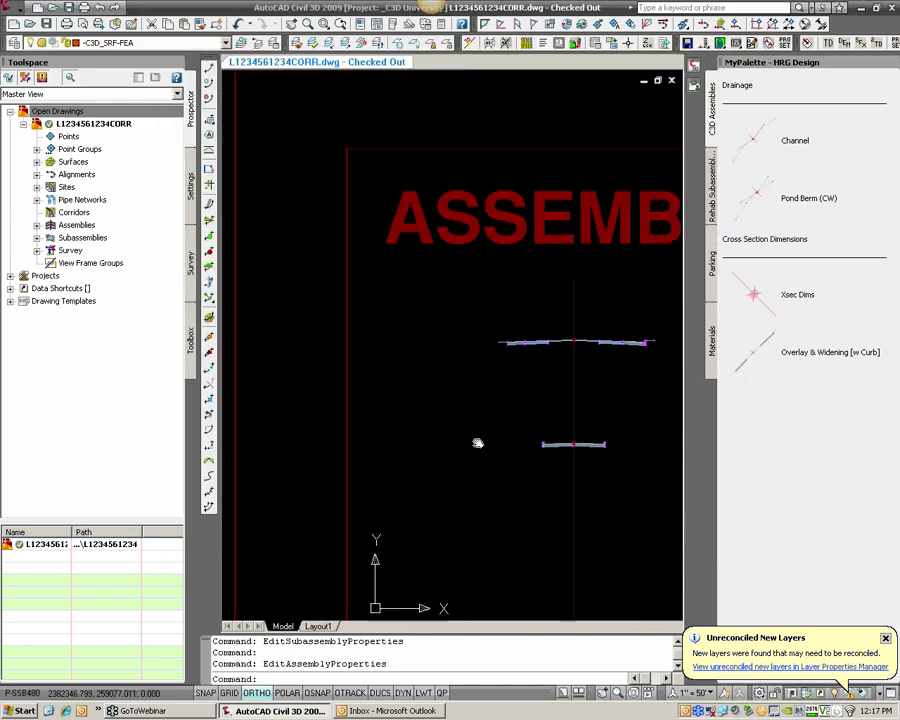
scroll(450, 439, down, 2)
mouse_move(262, 420)
middle_down()
mouse_move(458, 432)
mouse_move(680, 424)
middle_up()
scroll(458, 432, down, 4)
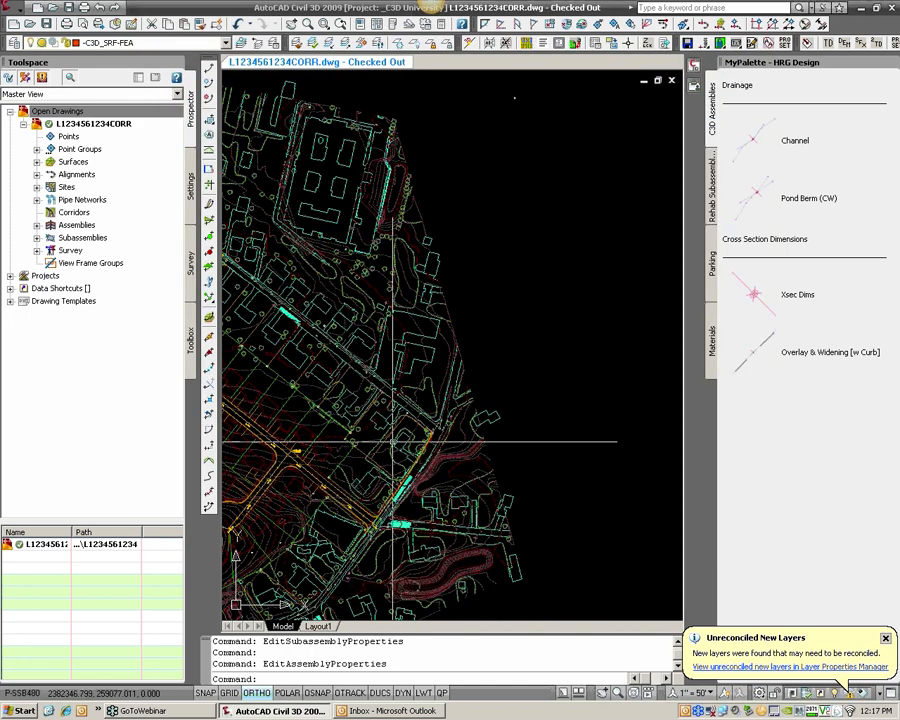
scroll(446, 438, up, 1)
middle_drag(340, 425, 487, 474)
scroll(490, 440, up, 2)
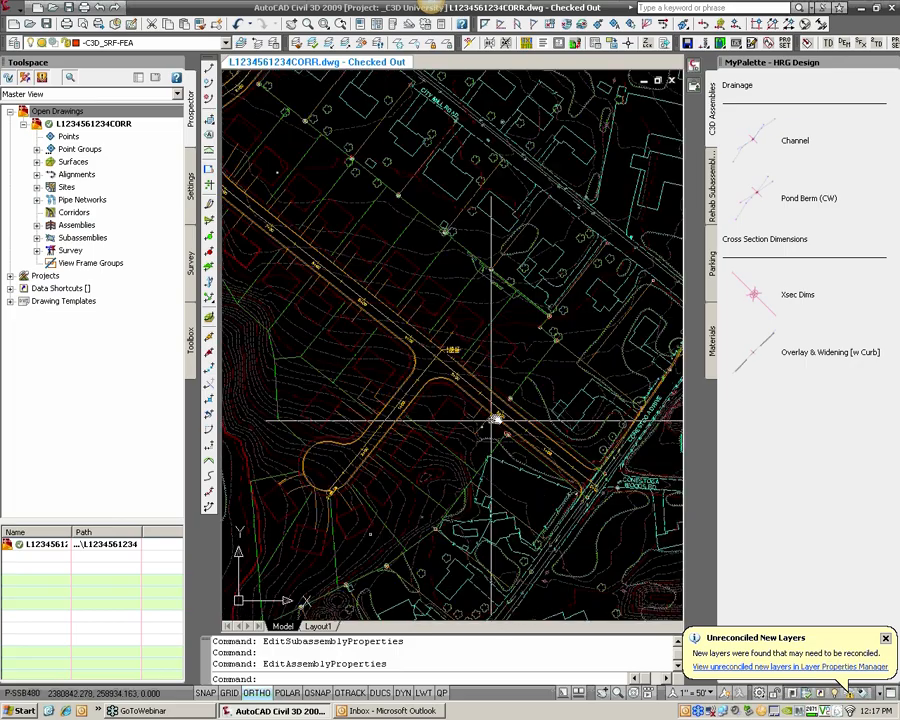
middle_drag(496, 420, 505, 412)
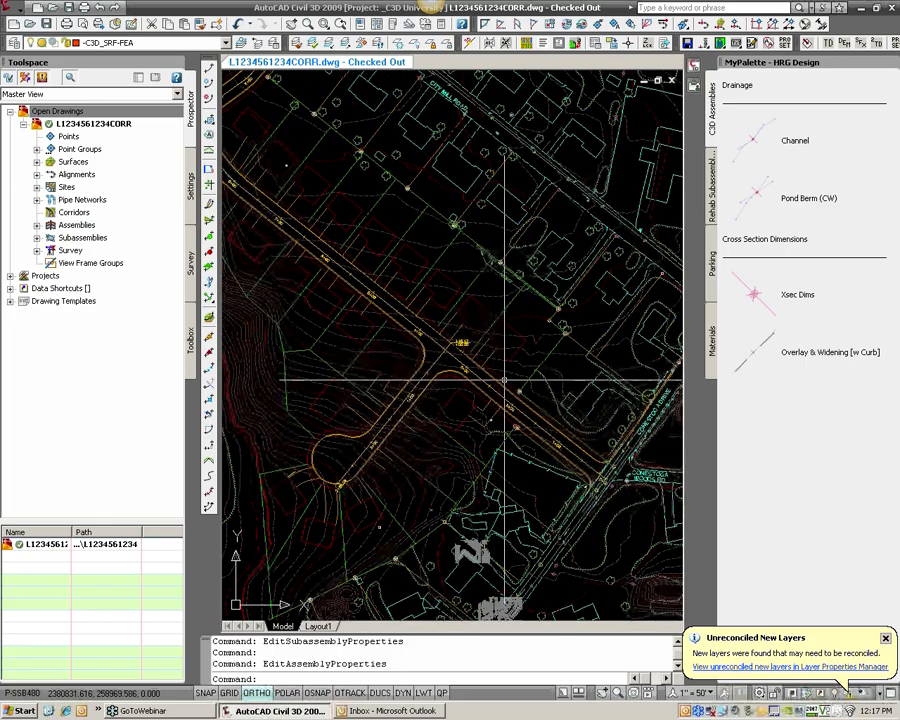
click(889, 63)
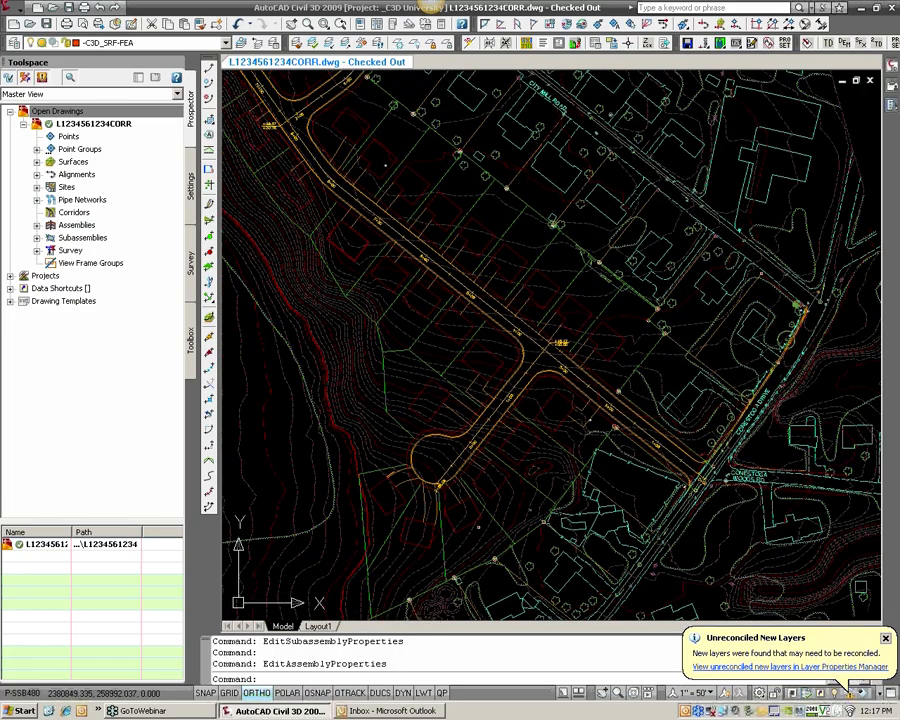
middle_drag(562, 305, 580, 298)
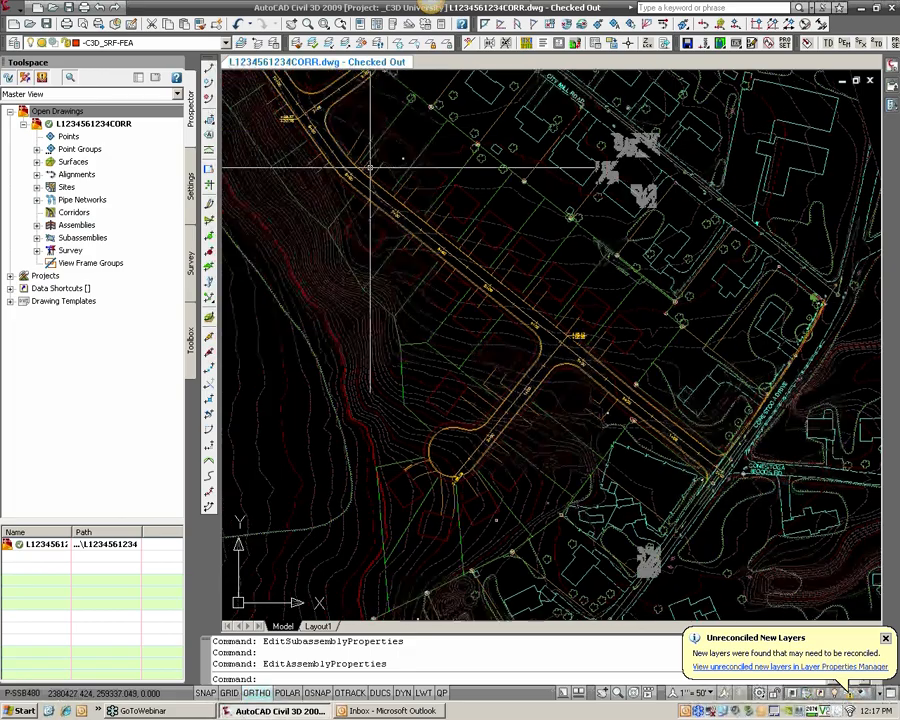
Start a simple corridor named Site Corridor using the HRG_Corridor style
click(16, 9)
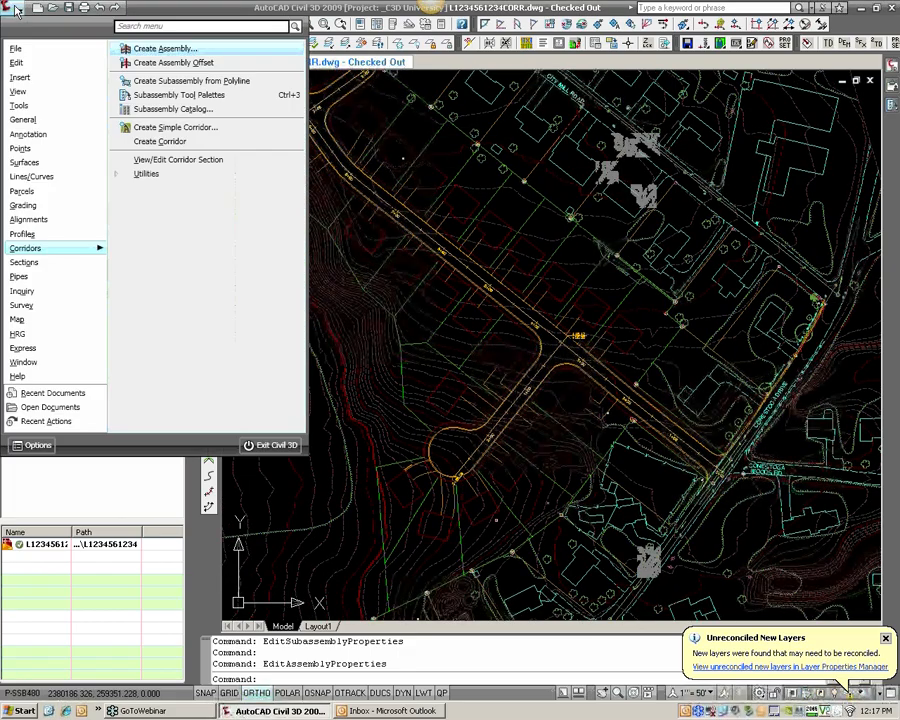
click(161, 128)
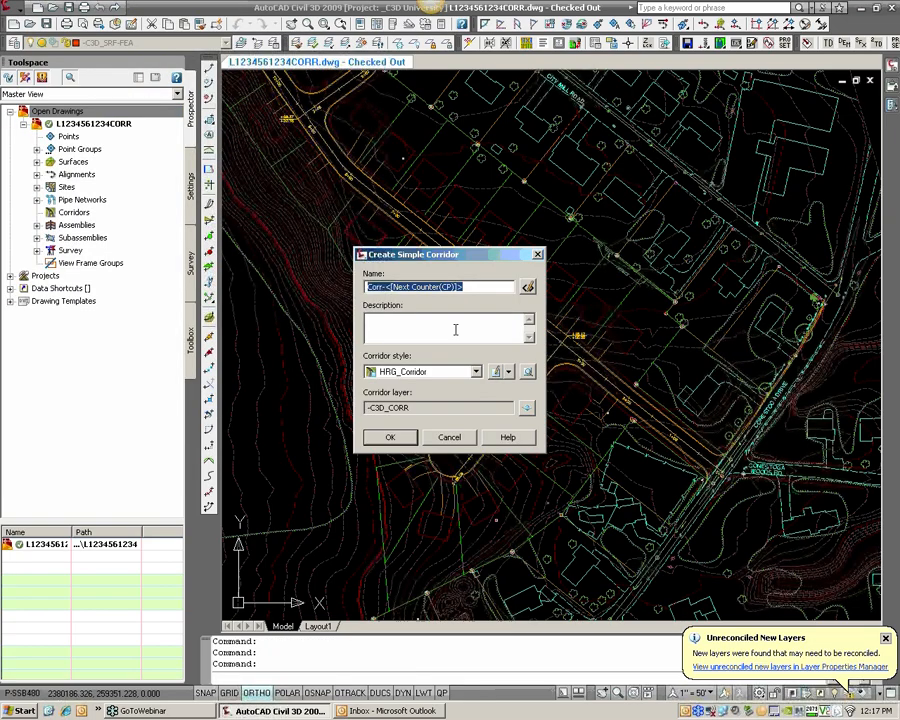
text(Site Corridor)
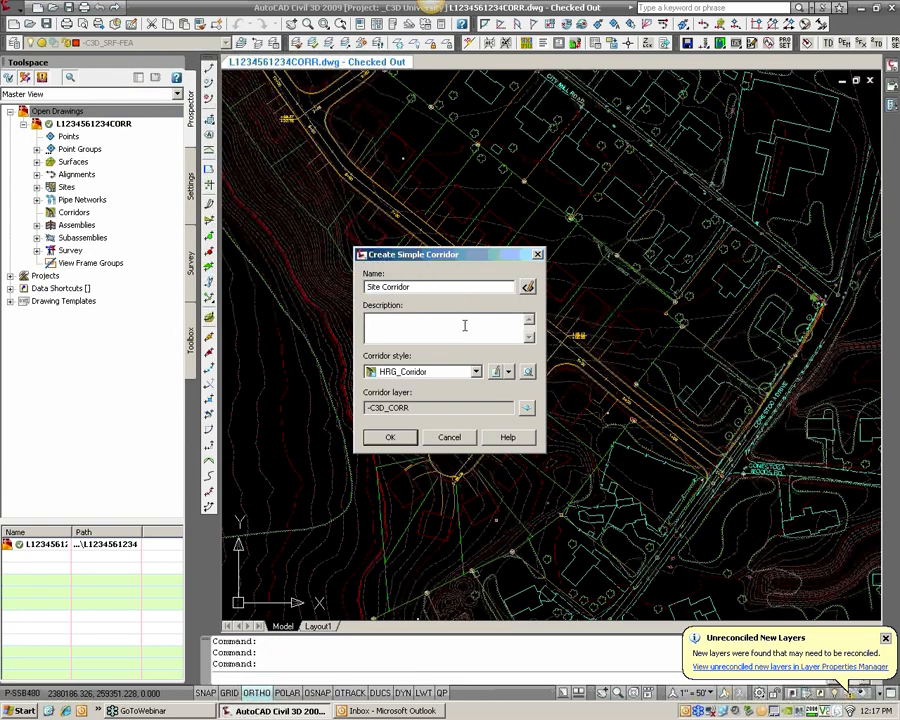
click(390, 437)
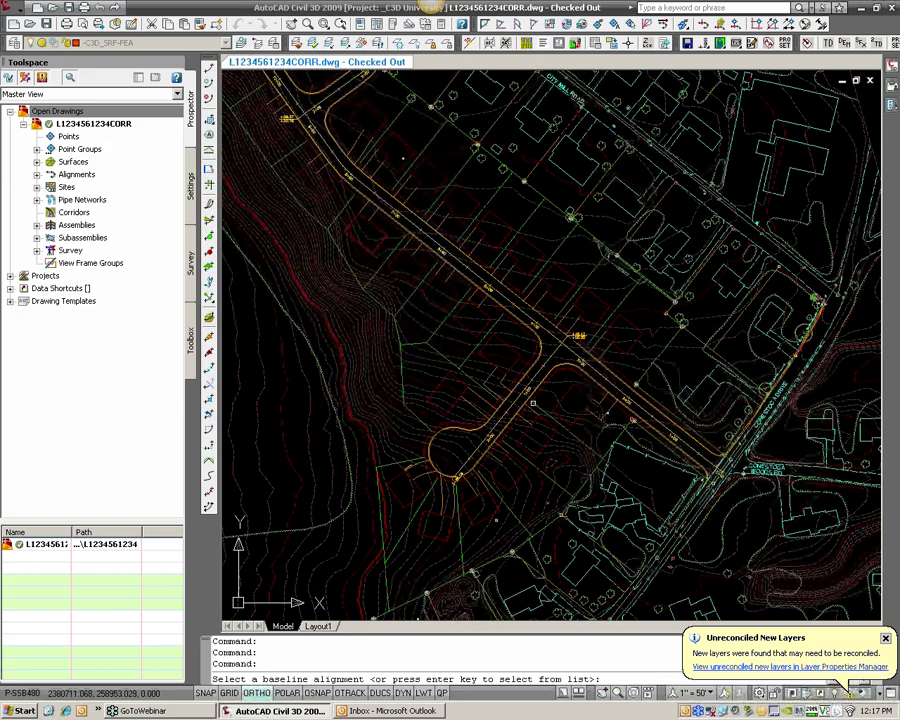
Choose MAIN STREET from the alignment list as the new corridor's baseline
key(Return)
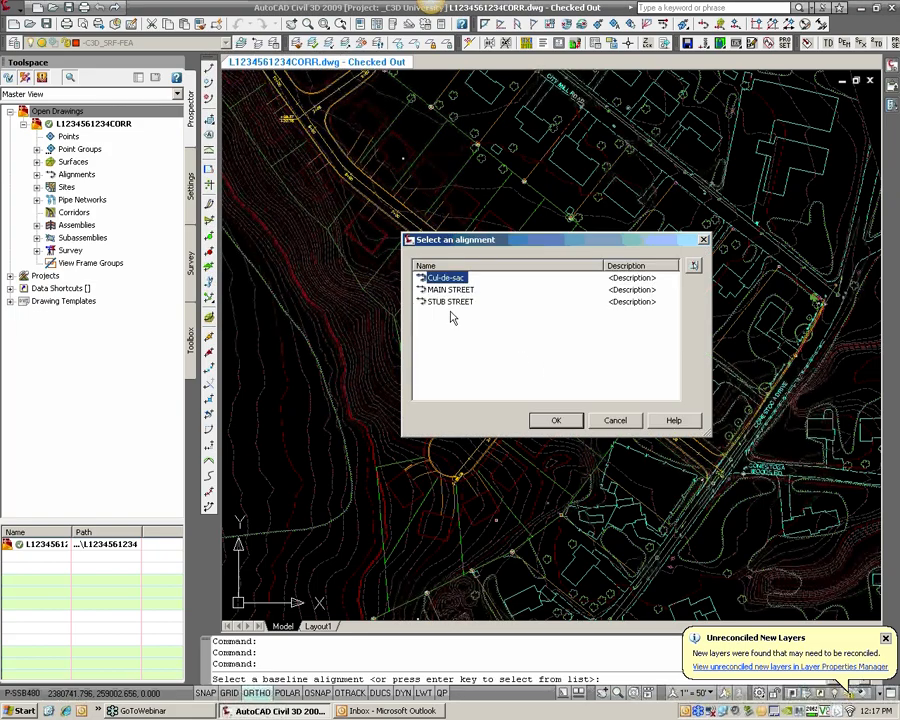
click(440, 289)
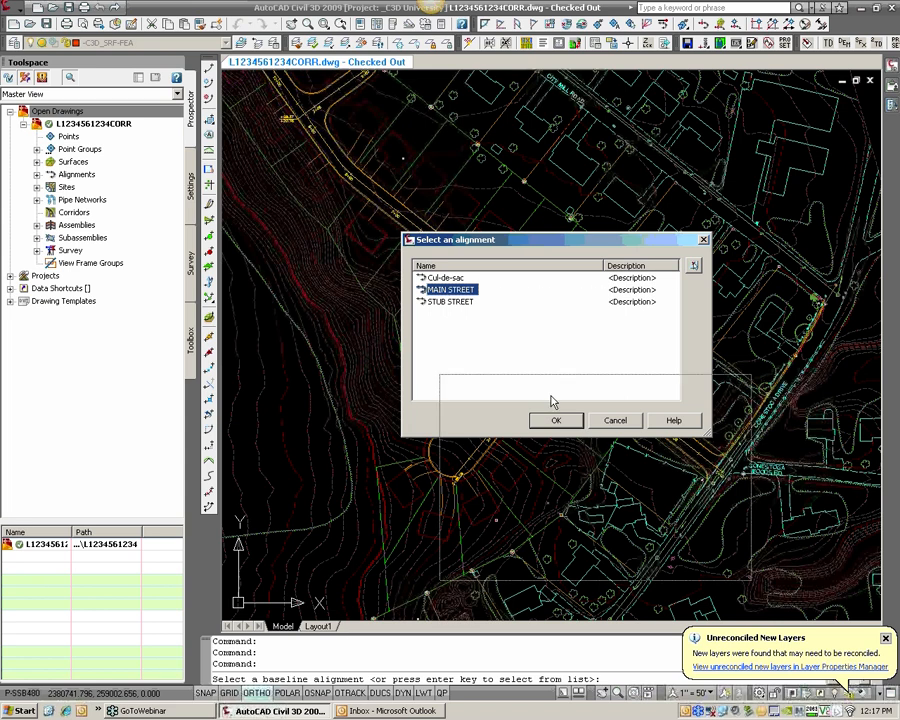
drag(504, 250, 627, 475)
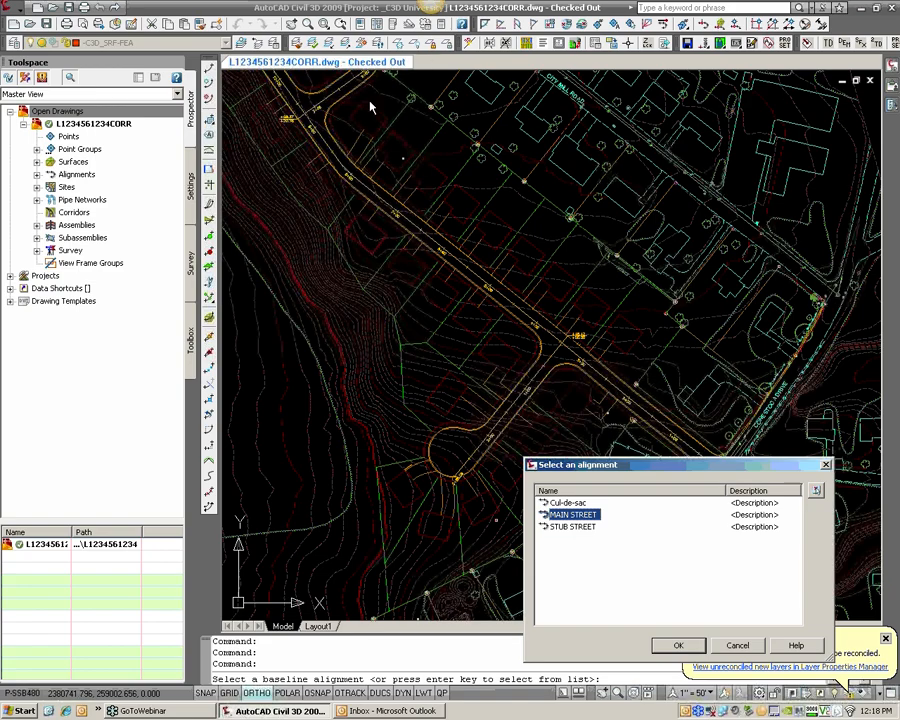
mouse_move(653, 463)
mouse_down()
mouse_move(572, 347)
mouse_move(559, 270)
mouse_up()
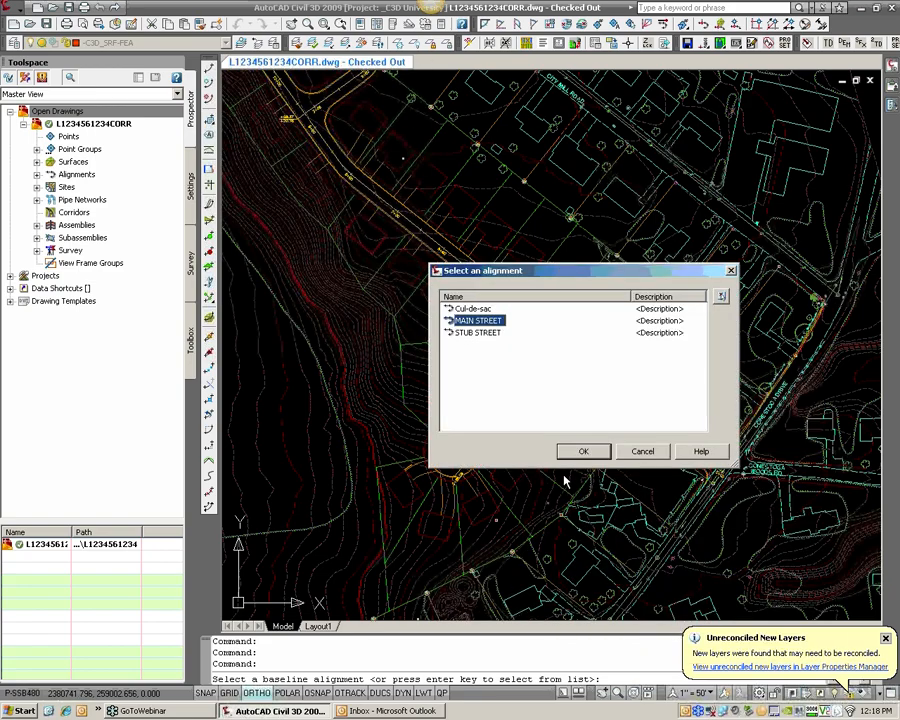
click(584, 452)
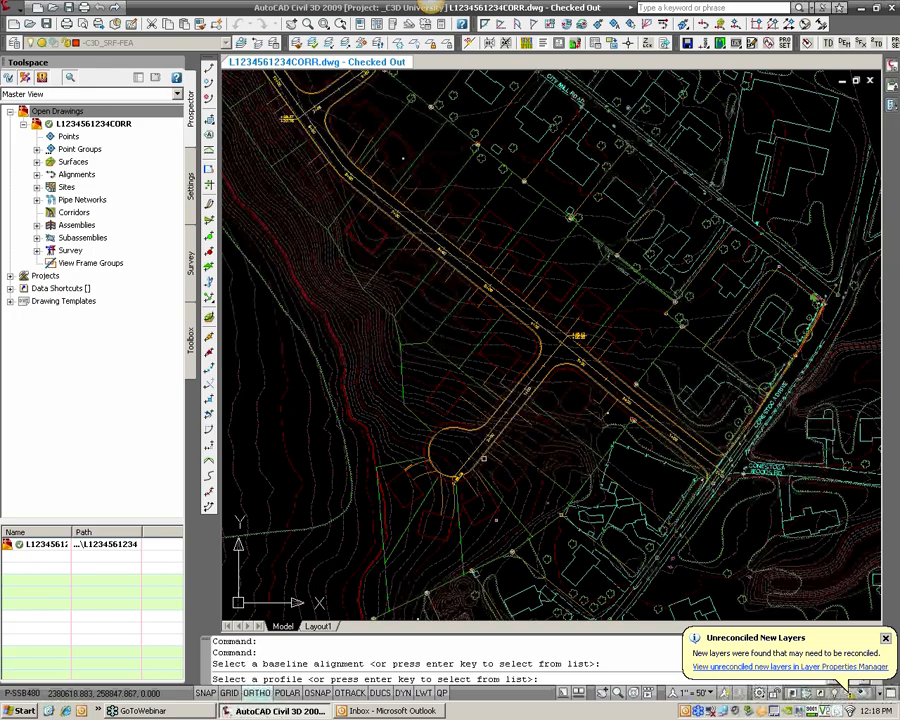
Choose MAIN STREET-DESIGN-01 from the profile list as the corridor's baseline profile
key(Return)
click(455, 366)
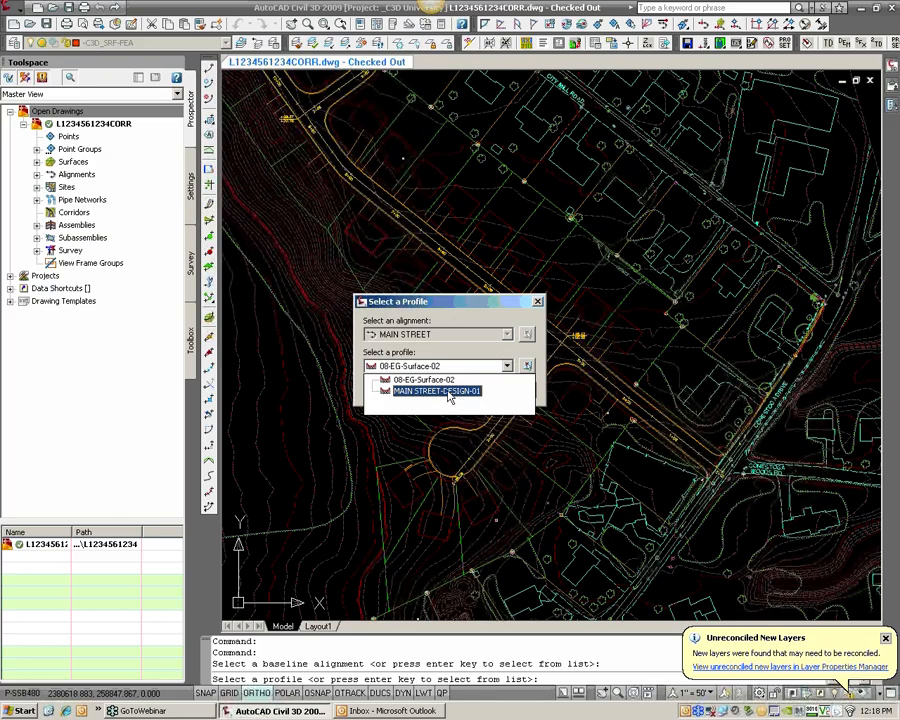
click(449, 391)
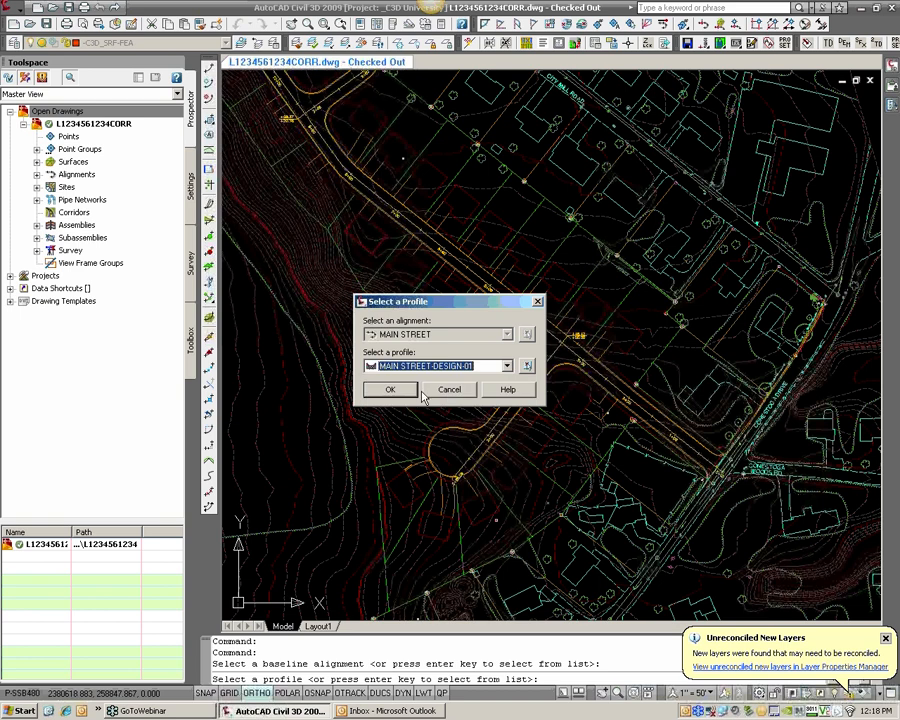
click(407, 391)
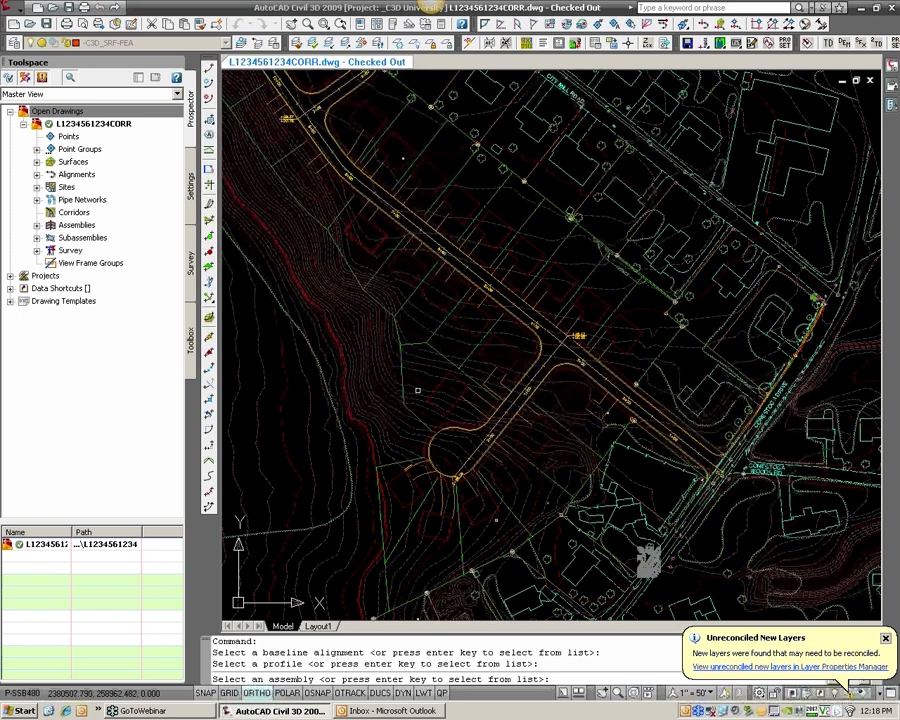
Assign the Typ Sec assembly and create the corridor, leaving its width and elevation targets set to none
key(Return)
drag(330, 403, 523, 314)
click(425, 347)
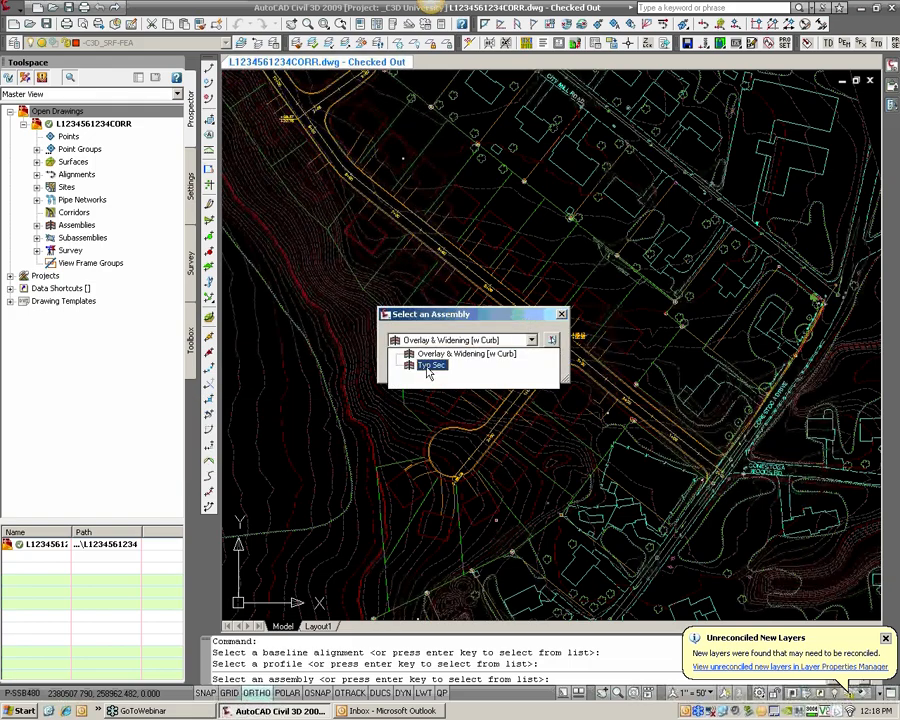
click(428, 367)
click(424, 367)
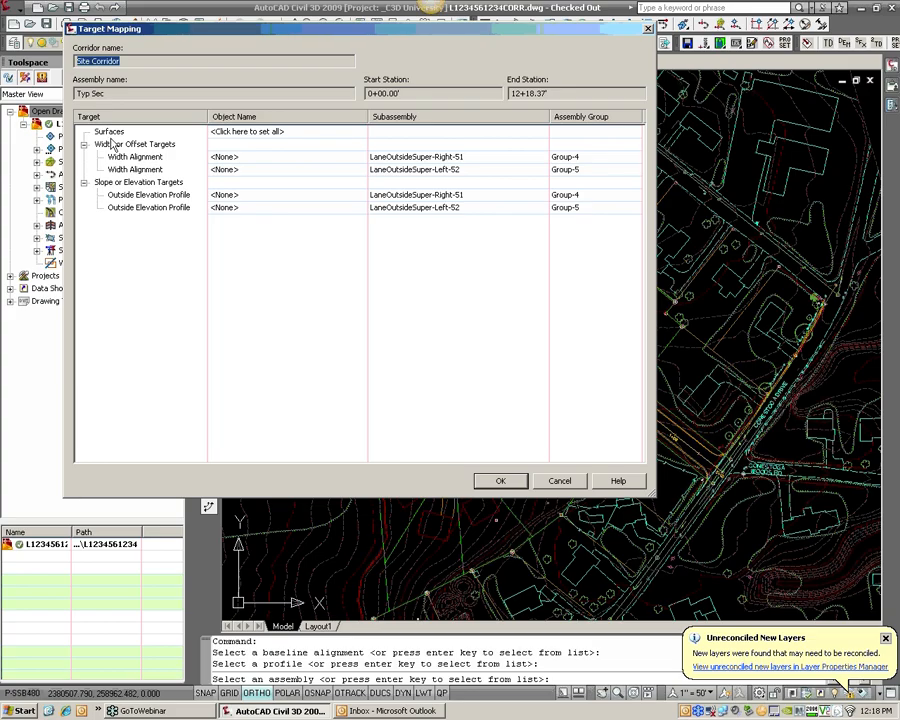
click(500, 483)
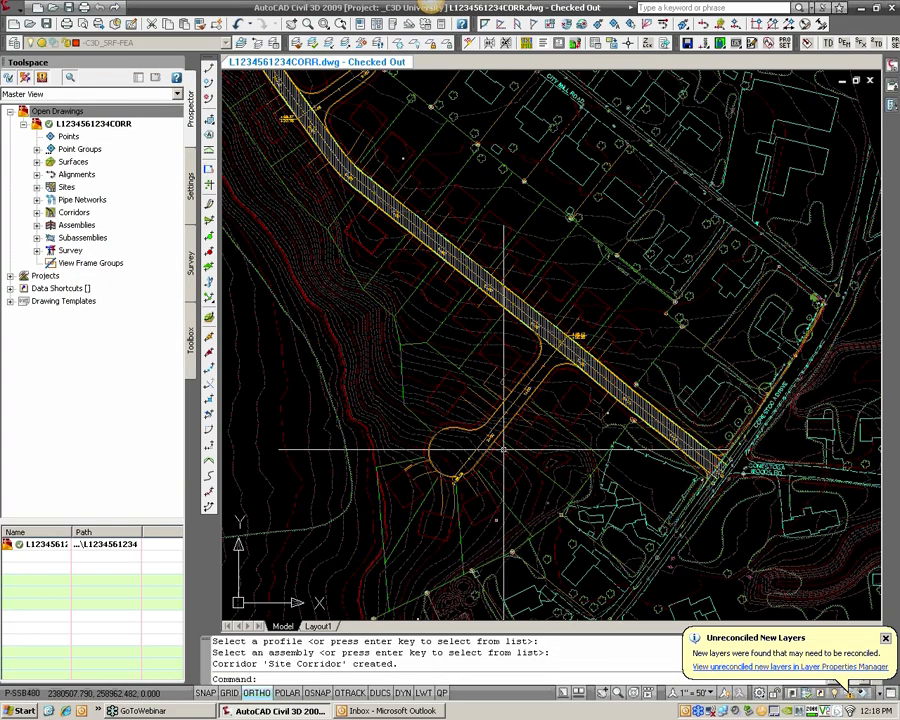
Examine the new corridor along the main street, from the Conestoga Drive end past the cul-de-sac intersection to its full extent
scroll(600, 468, up, 5)
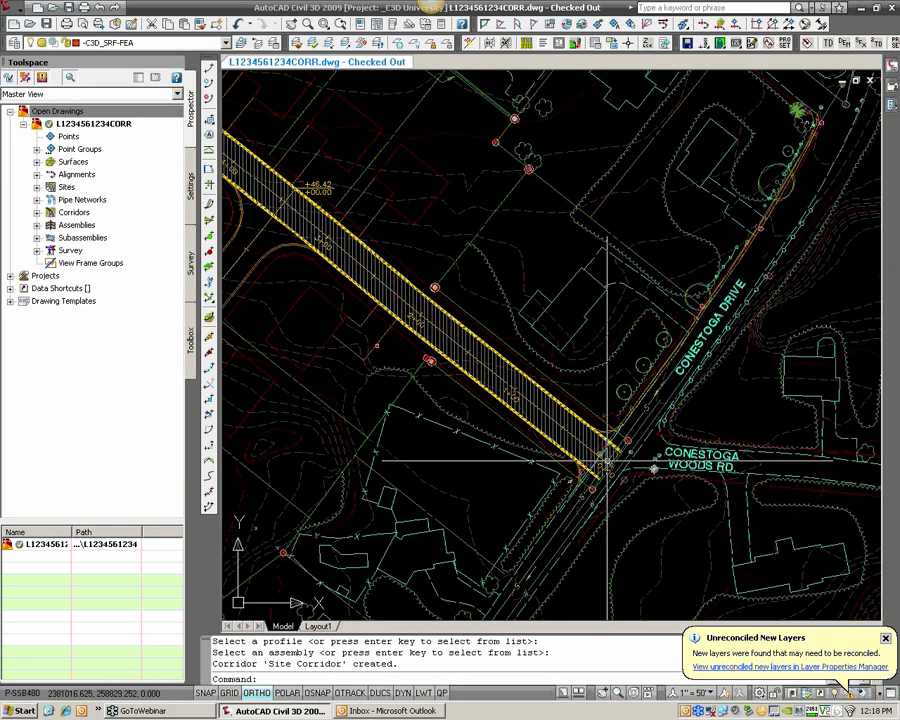
middle_drag(362, 281, 448, 376)
middle_drag(394, 326, 398, 332)
scroll(400, 364, up, 5)
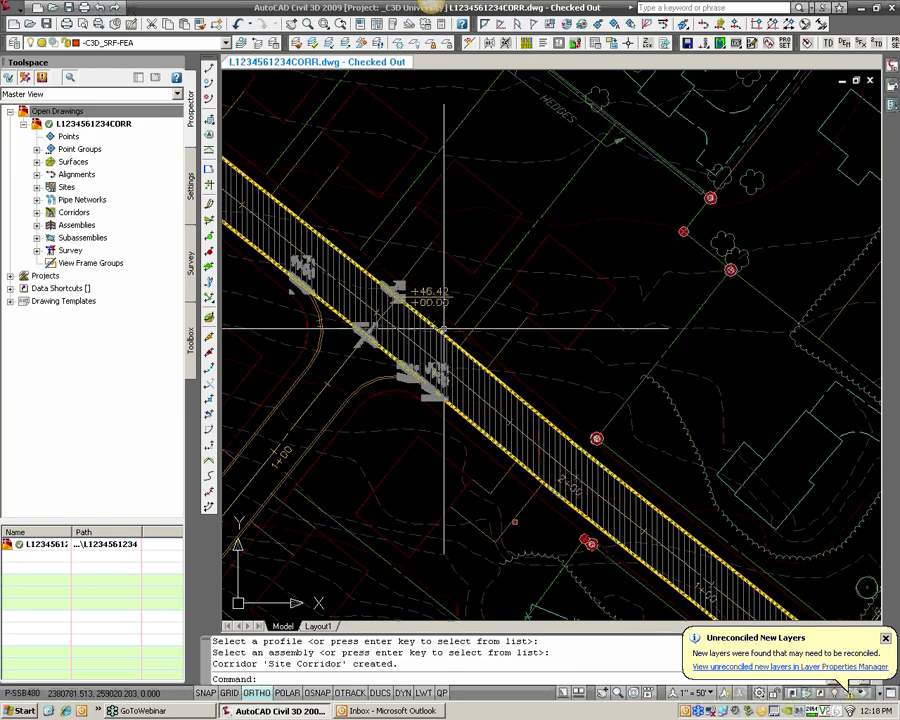
click(403, 387)
scroll(408, 385, down, 6)
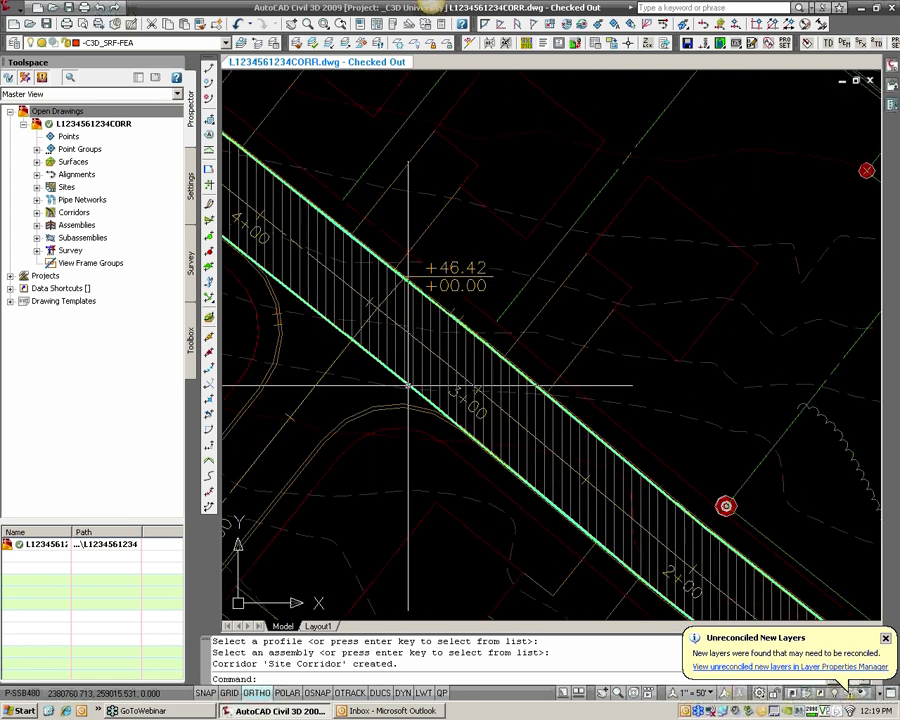
middle_drag(386, 362, 486, 362)
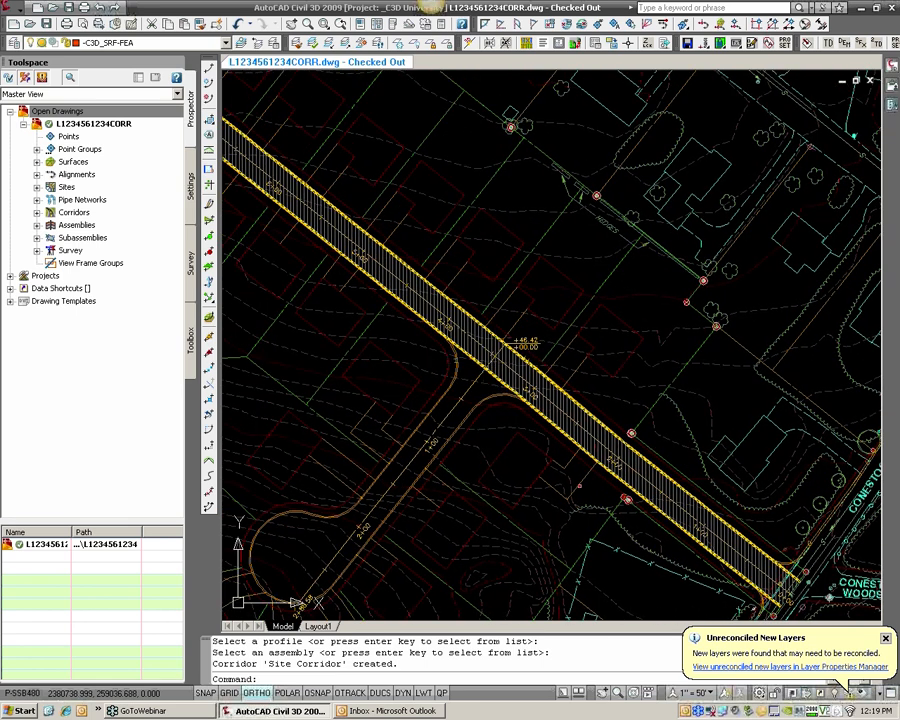
scroll(518, 418, down, 2)
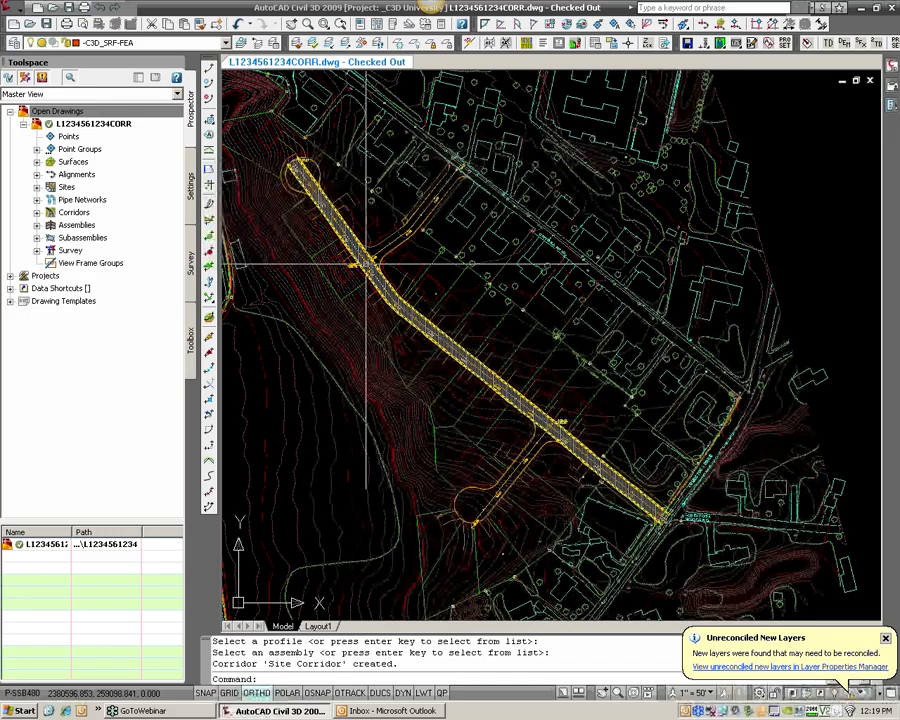
Add a second baseline to Site Corridor's parameters using the Cul-de-sac alignment
click(36, 212)
click(82, 225)
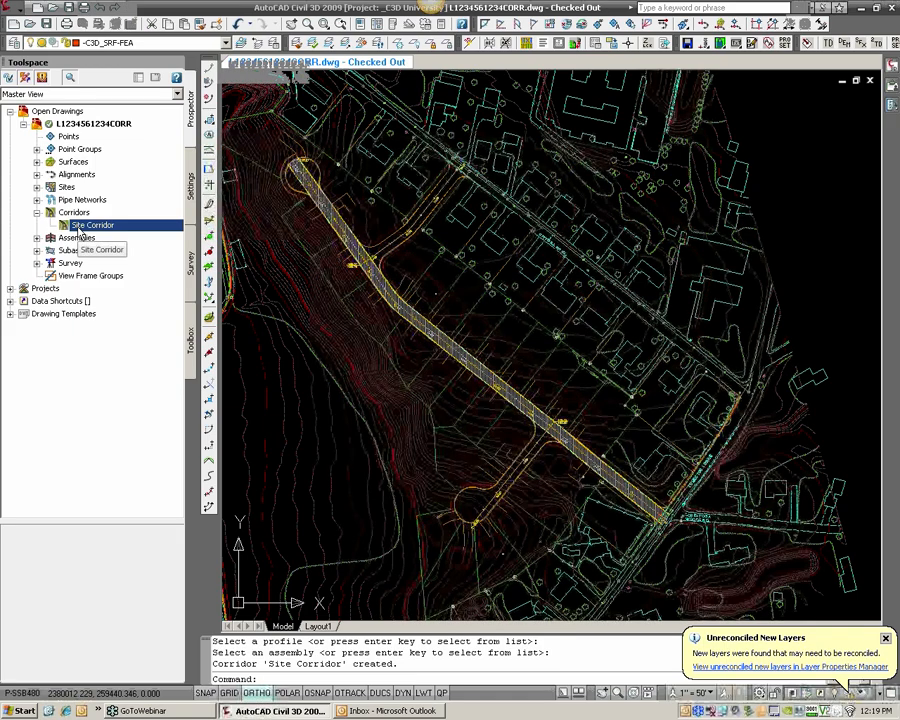
right_click(80, 231)
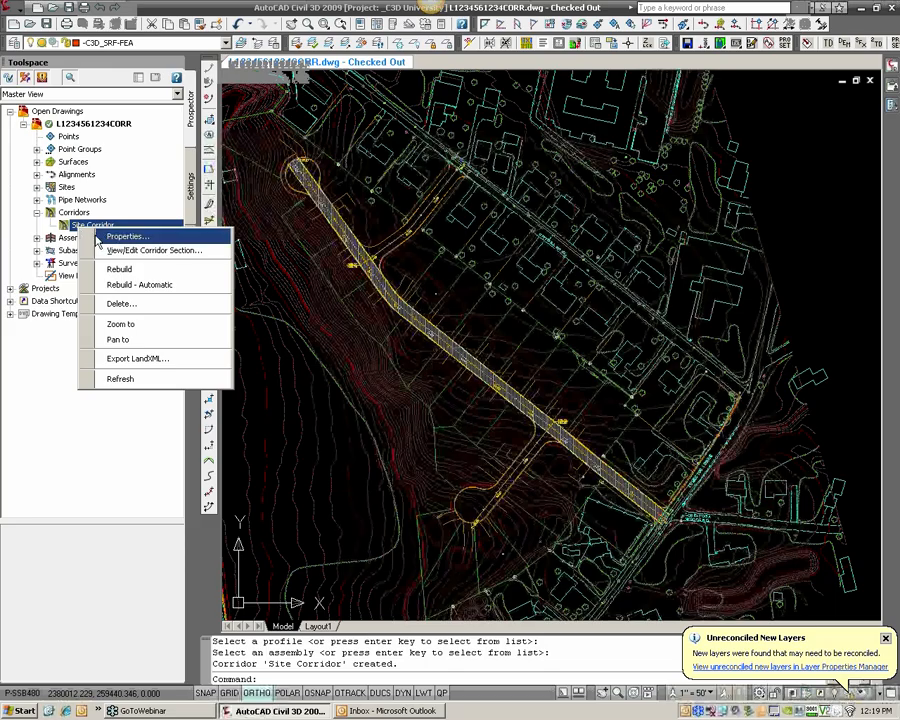
click(110, 236)
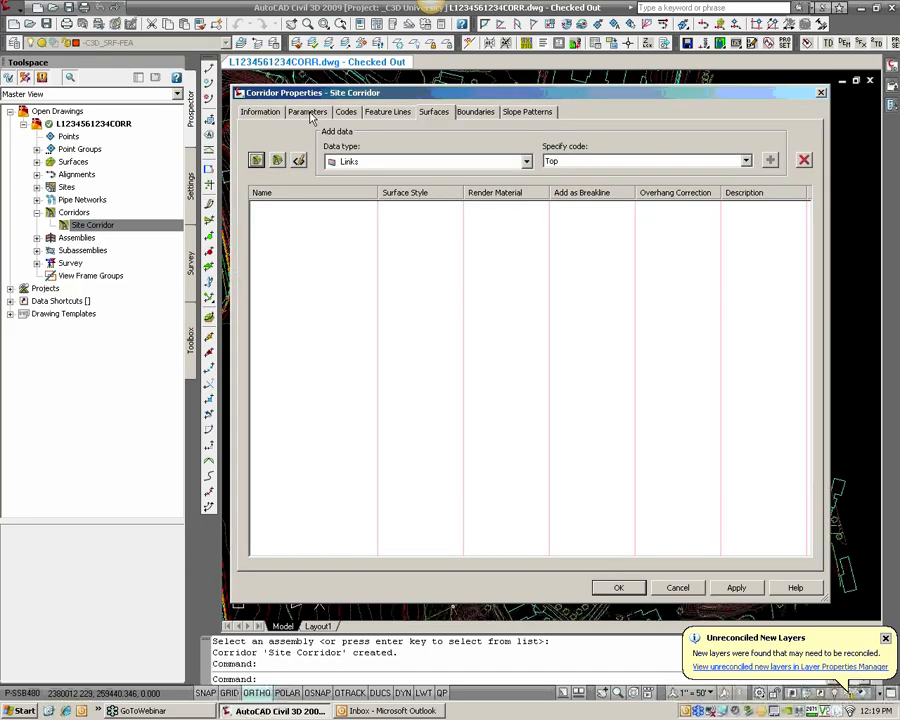
click(308, 112)
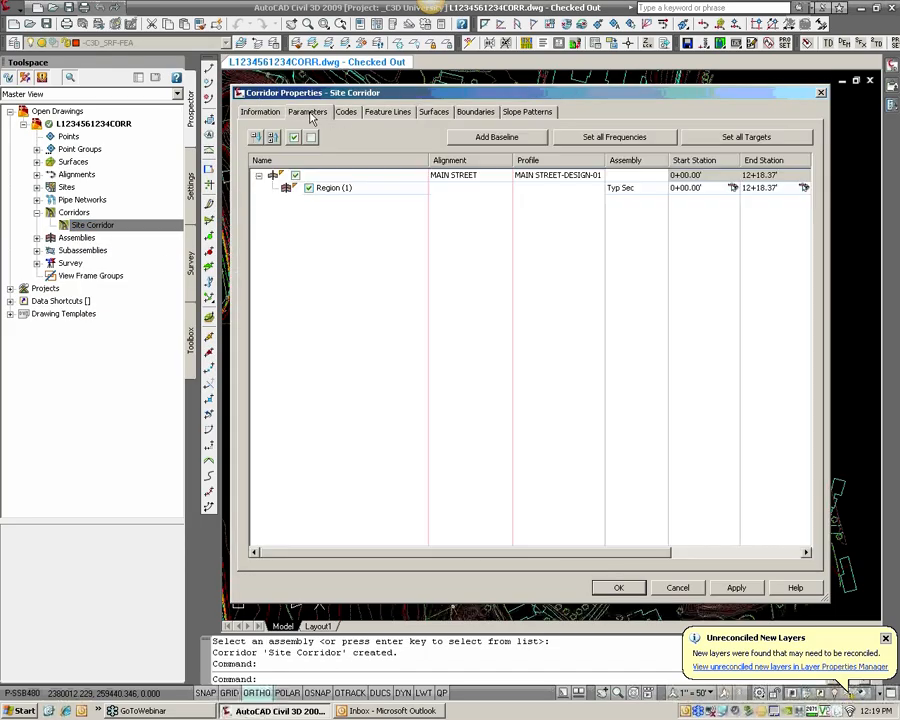
click(497, 137)
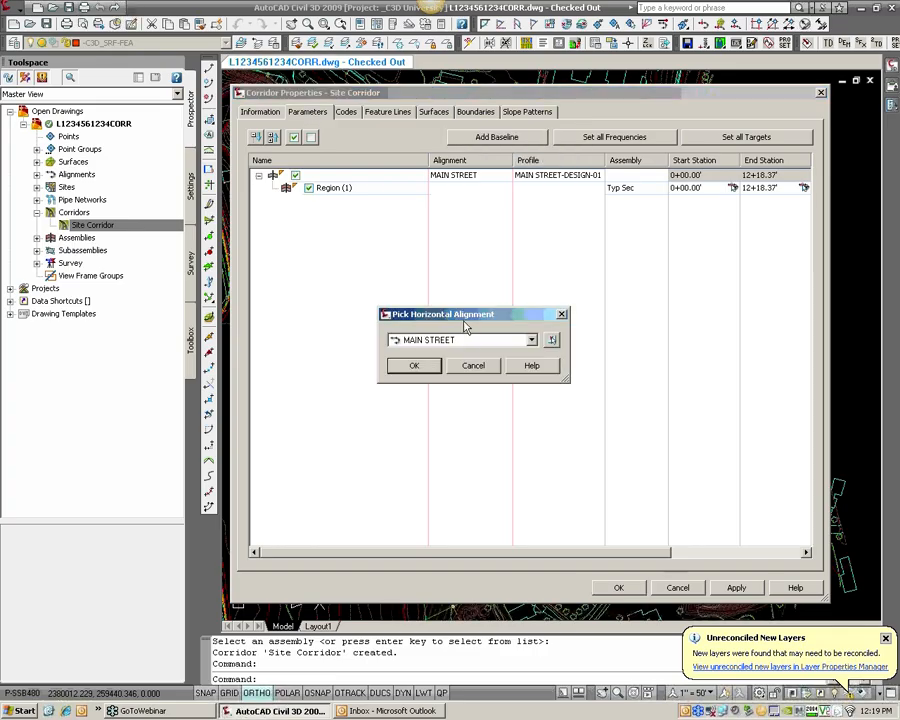
click(464, 341)
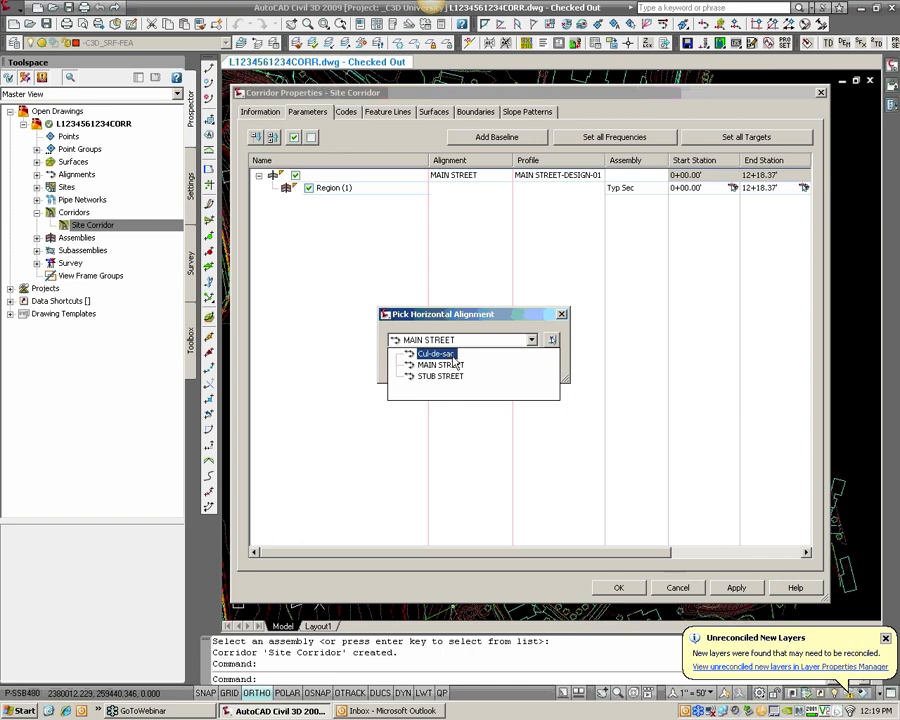
click(449, 357)
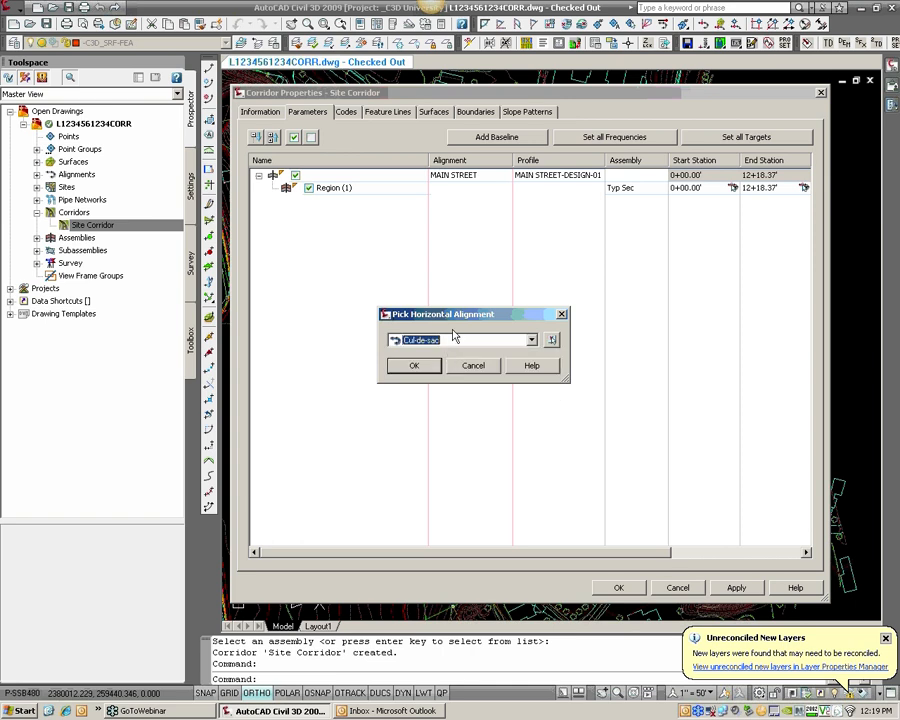
click(414, 366)
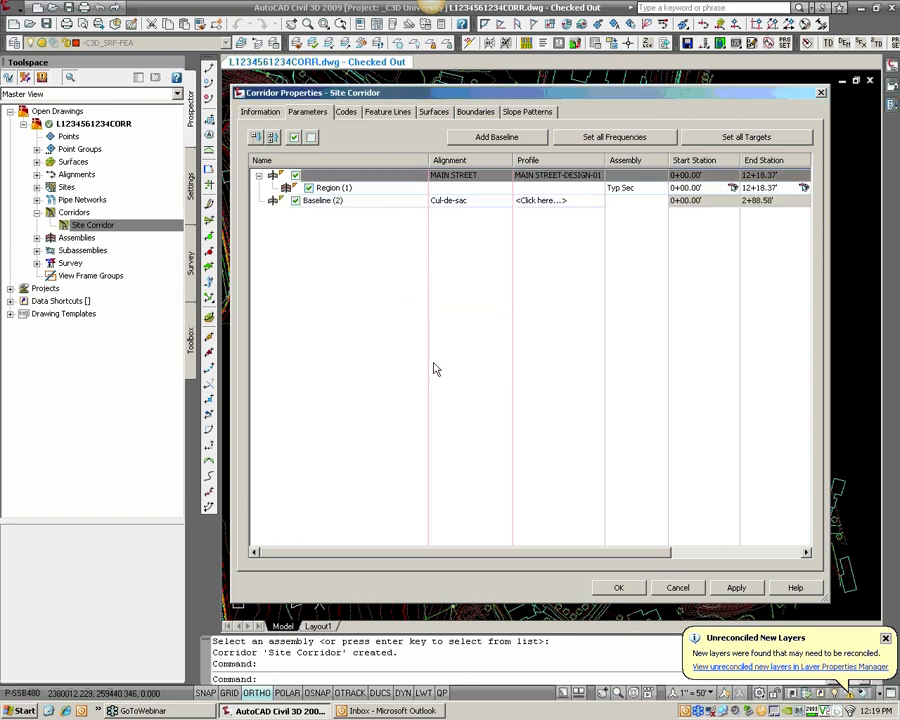
Assign the Cul-de-sac-DESIGN-02 profile to the Cul-de-sac baseline and accept the corridor properties
click(541, 200)
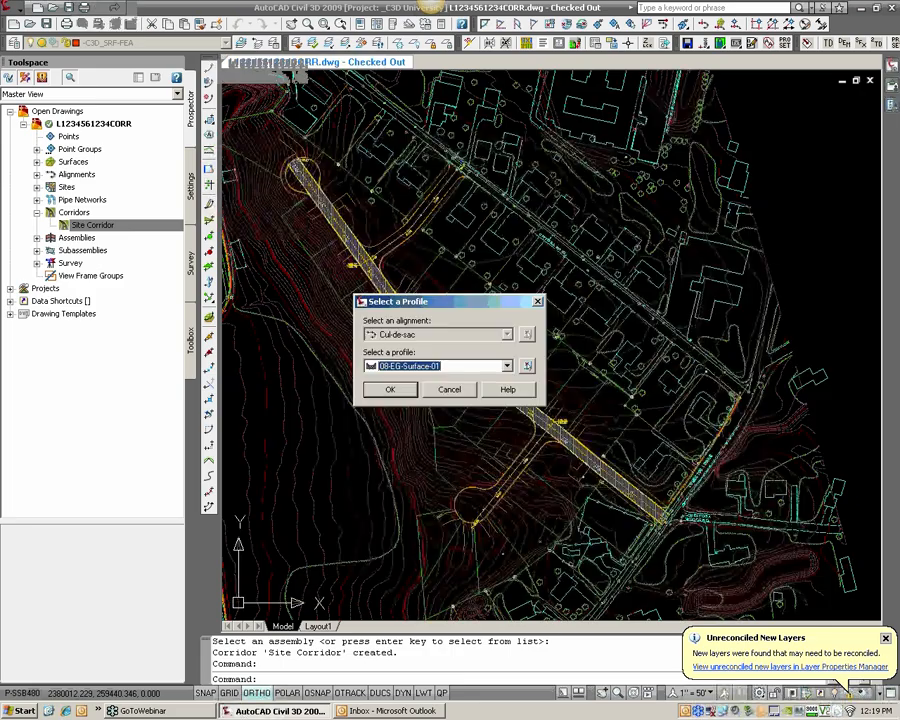
click(470, 367)
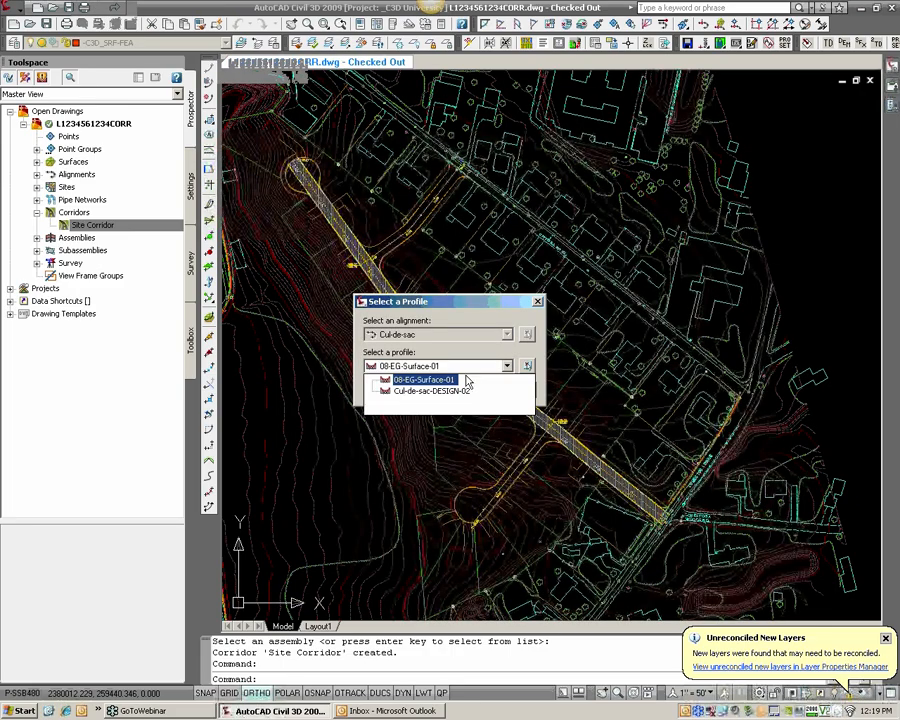
click(455, 392)
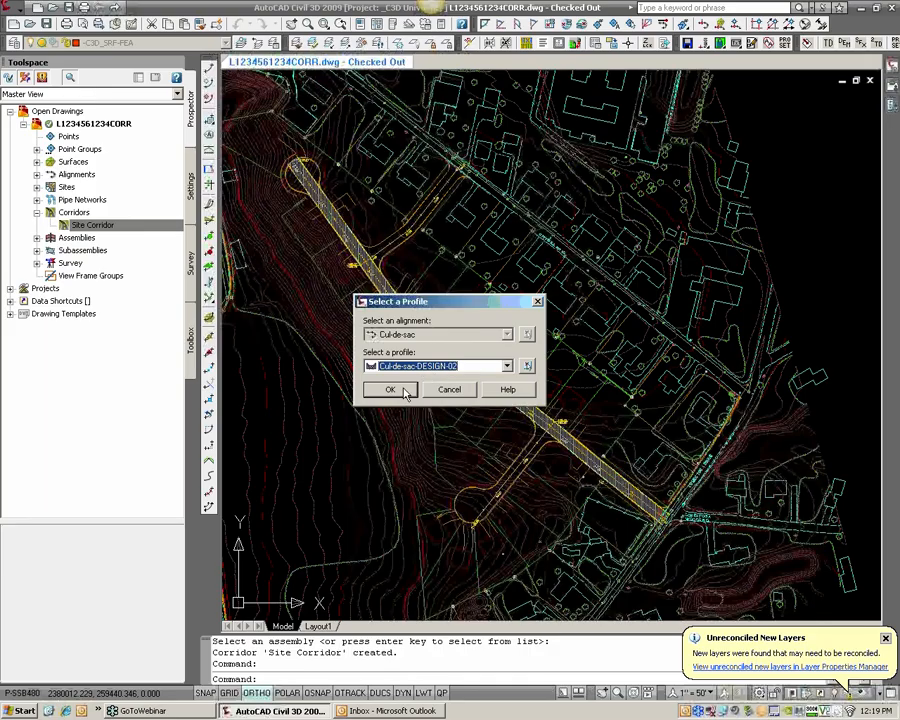
click(400, 393)
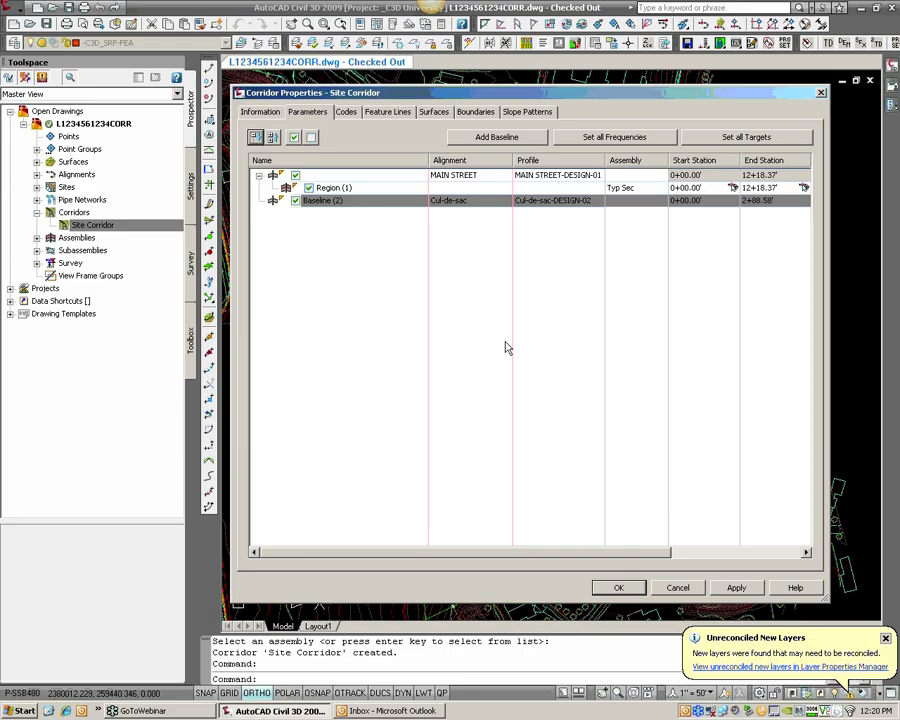
click(628, 587)
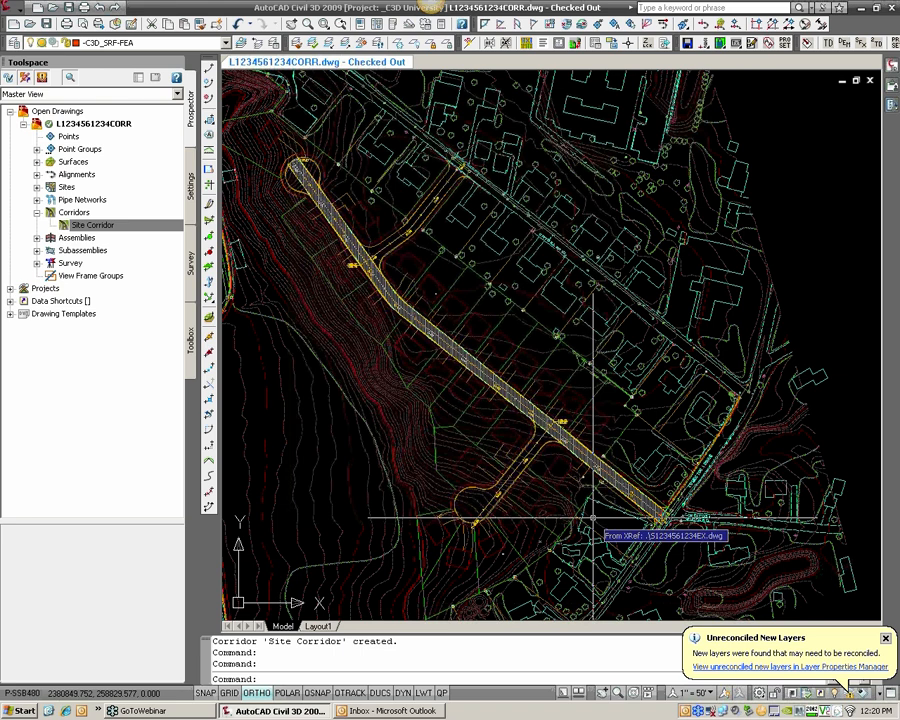
Add a region using the Typ Sec assembly to the Cul-de-sac baseline in Site Corridor's parameters and expand the baseline
scroll(545, 464, up, 3)
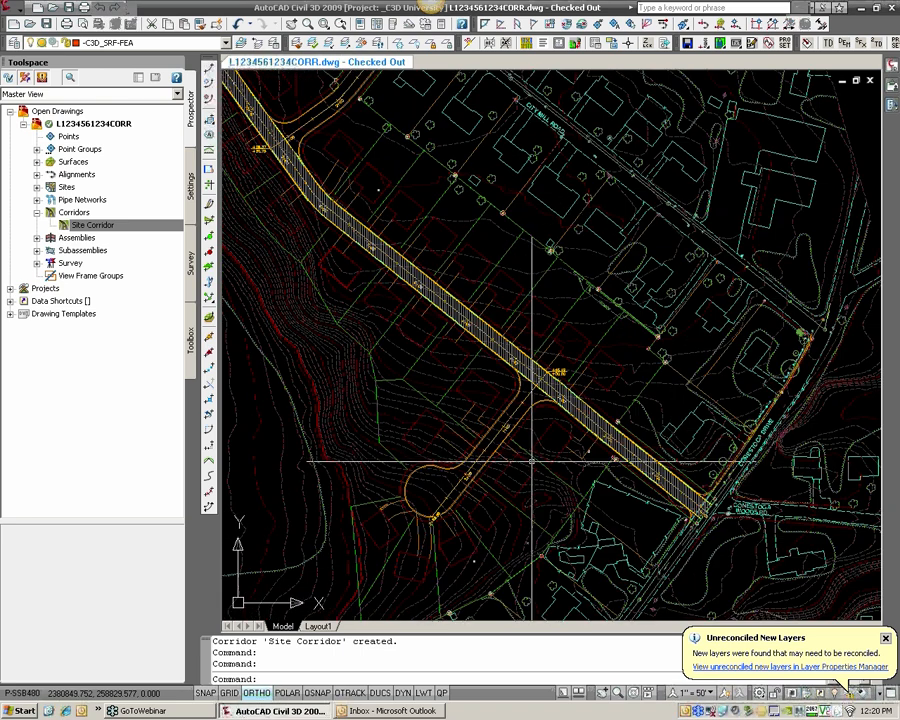
right_click(90, 225)
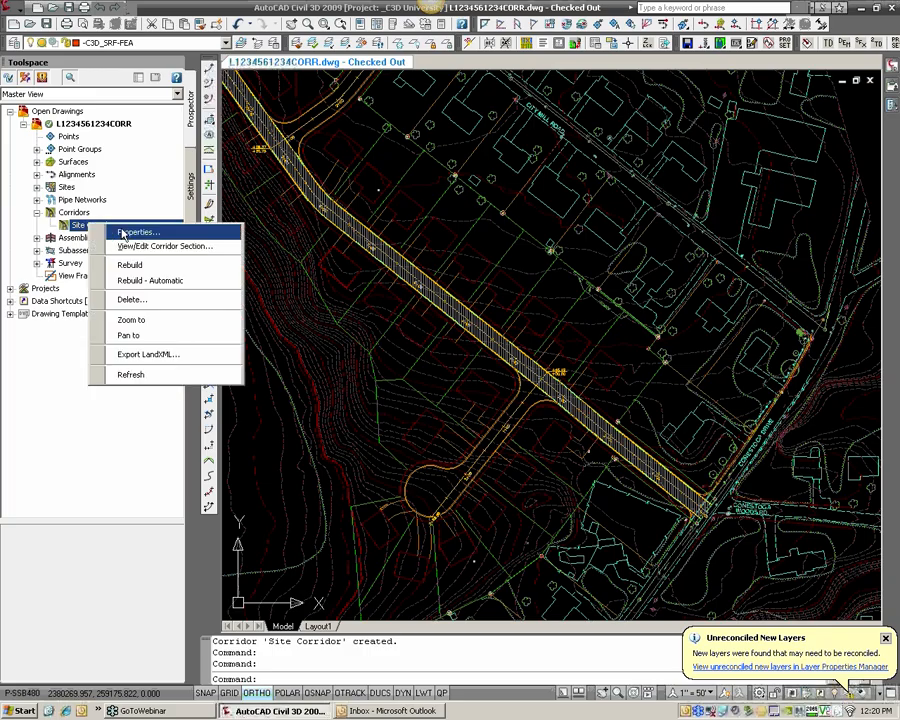
click(135, 232)
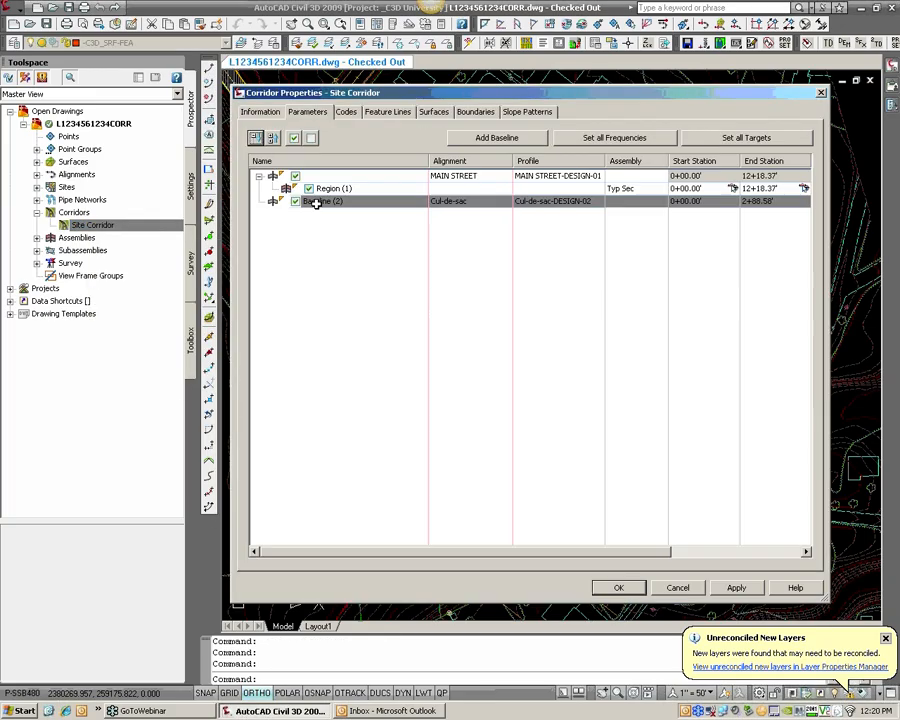
right_click(316, 203)
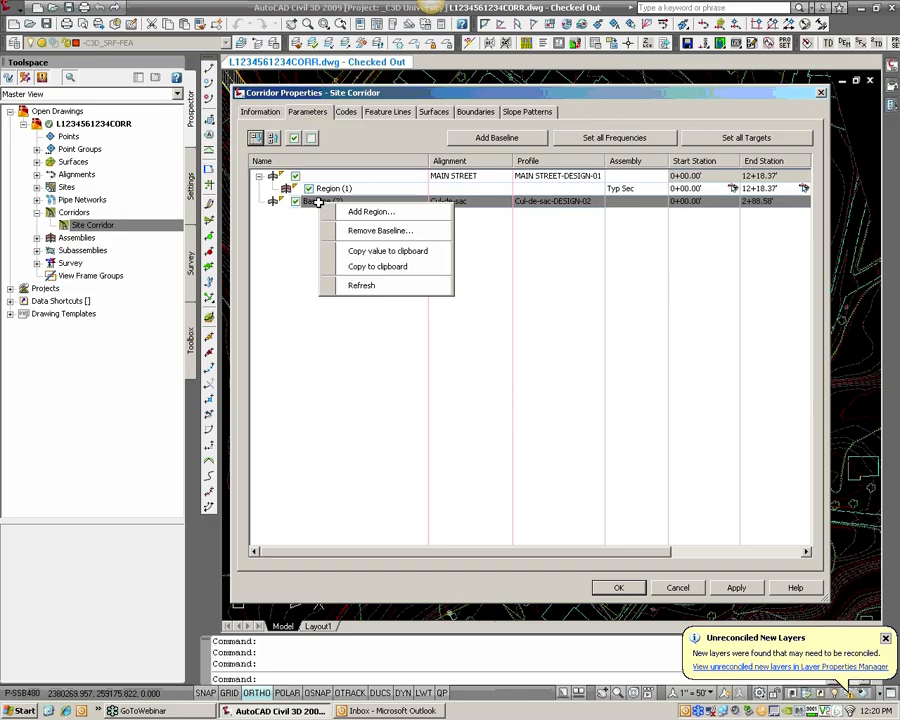
click(352, 212)
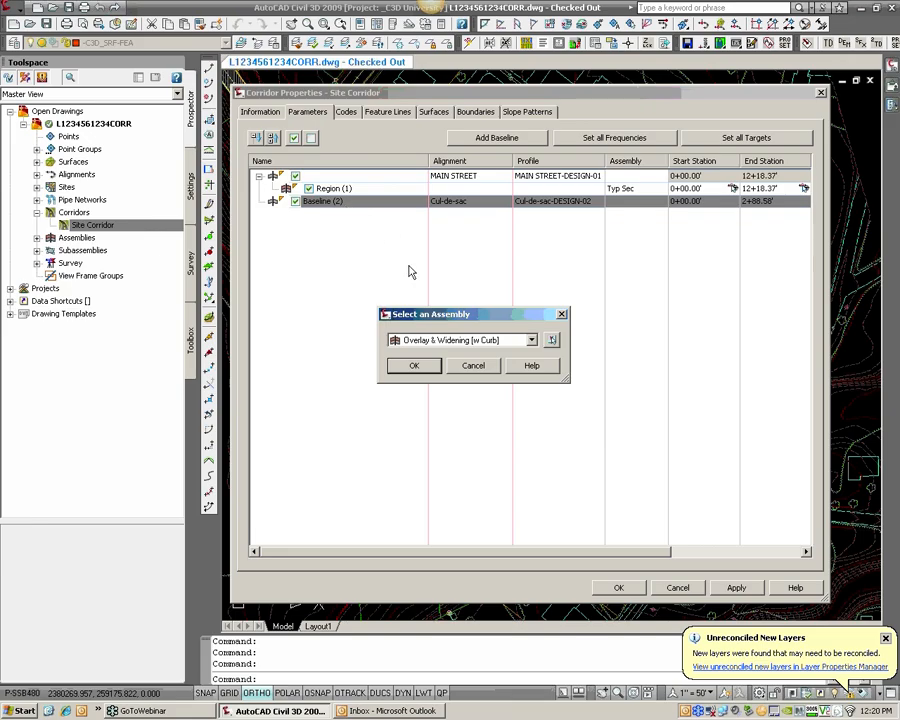
click(454, 341)
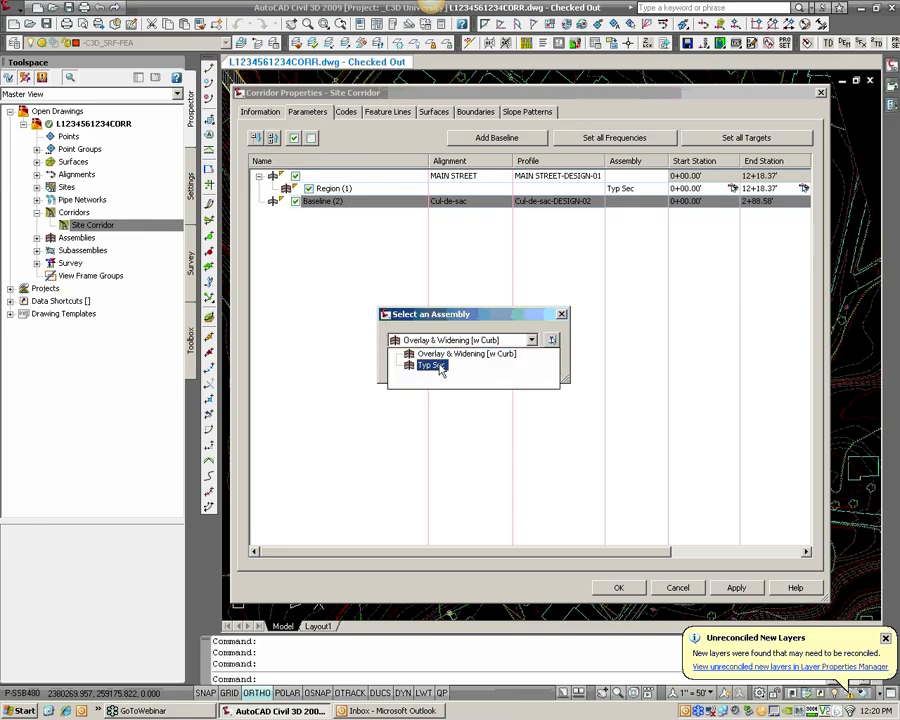
click(431, 365)
click(413, 365)
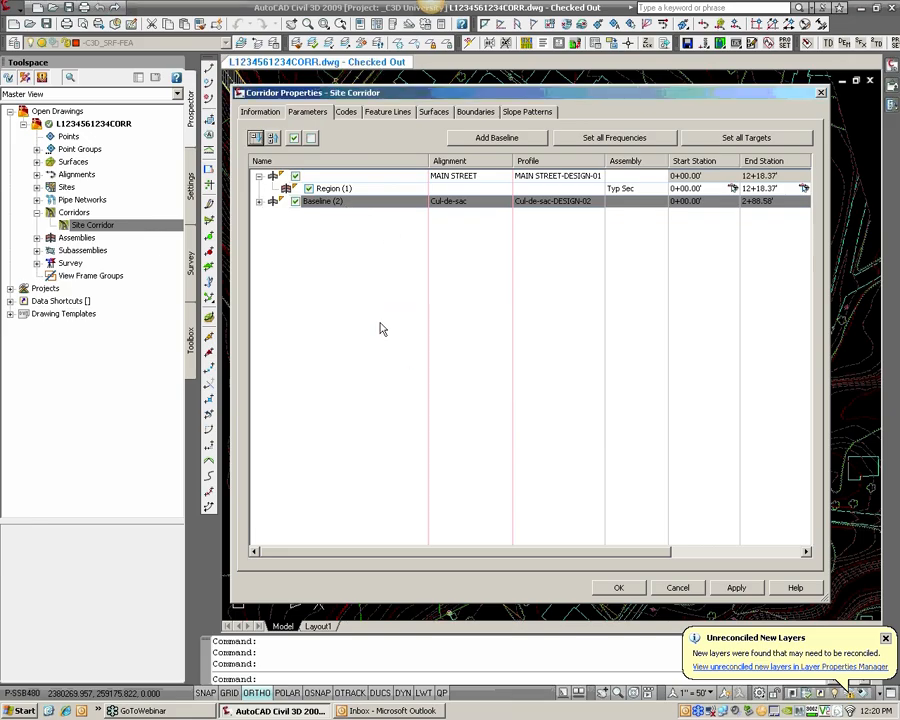
click(261, 205)
click(259, 203)
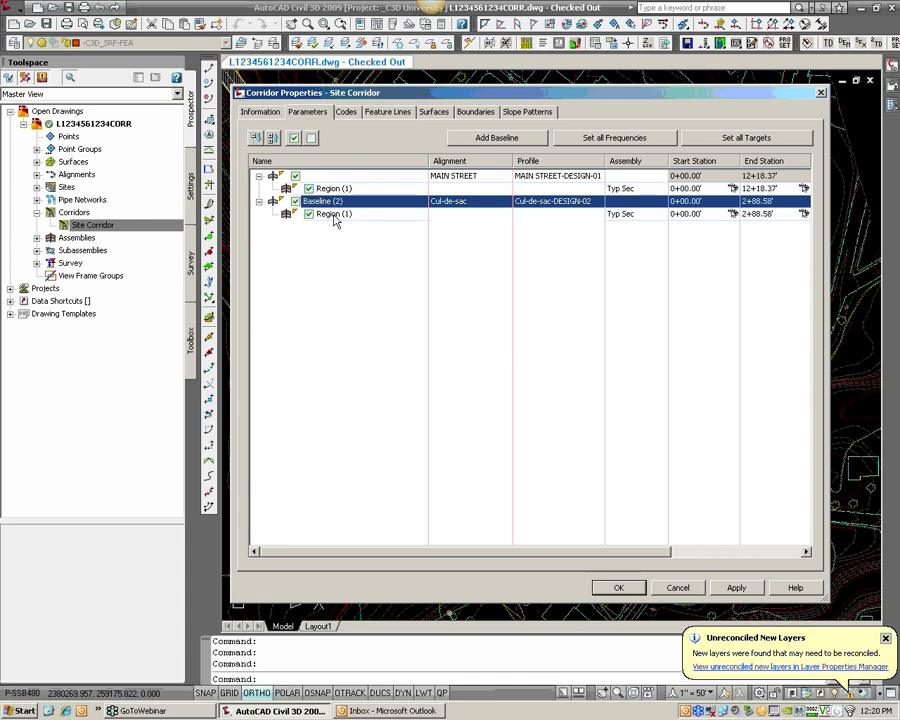
Name the MAIN STREET alignment's baseline MAIN ST and the Cul-de-sac alignment's baseline CUL-DE-SAC
click(352, 174)
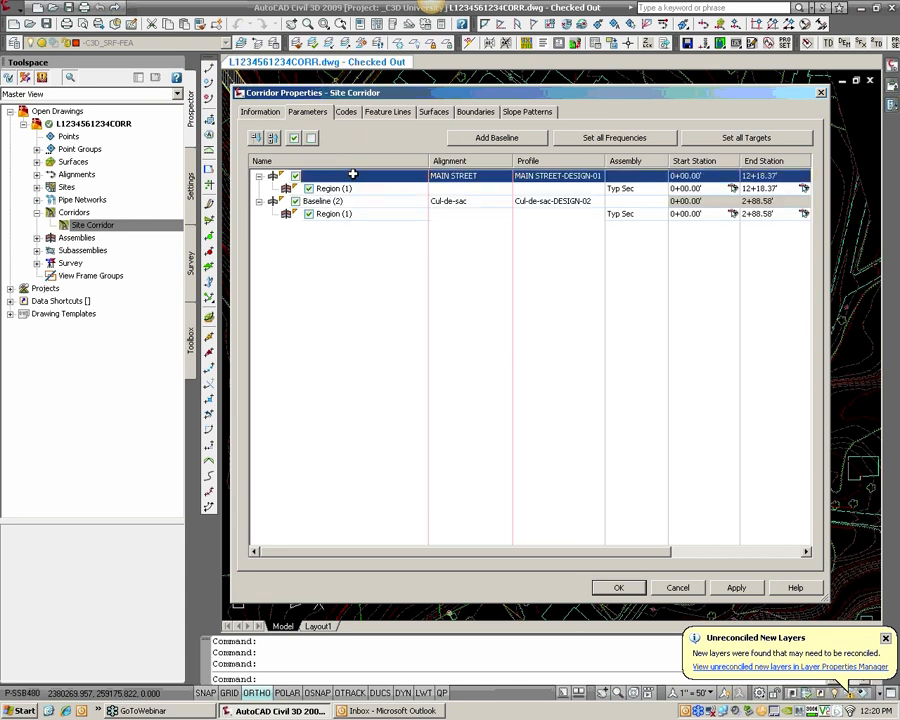
click(353, 175)
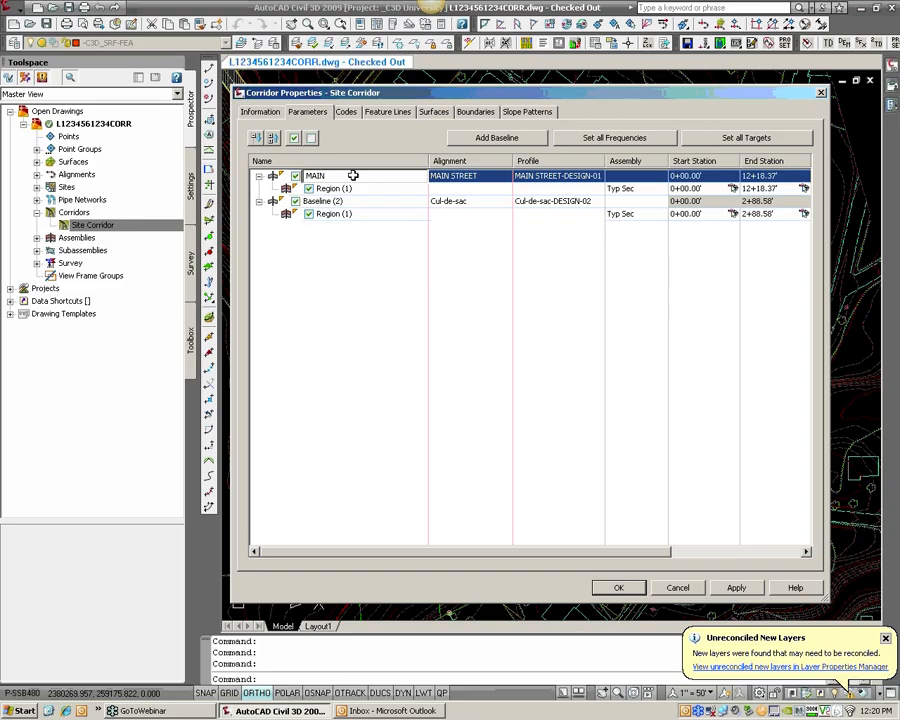
text(MAIN ST)
click(322, 201)
click(330, 201)
text(C)
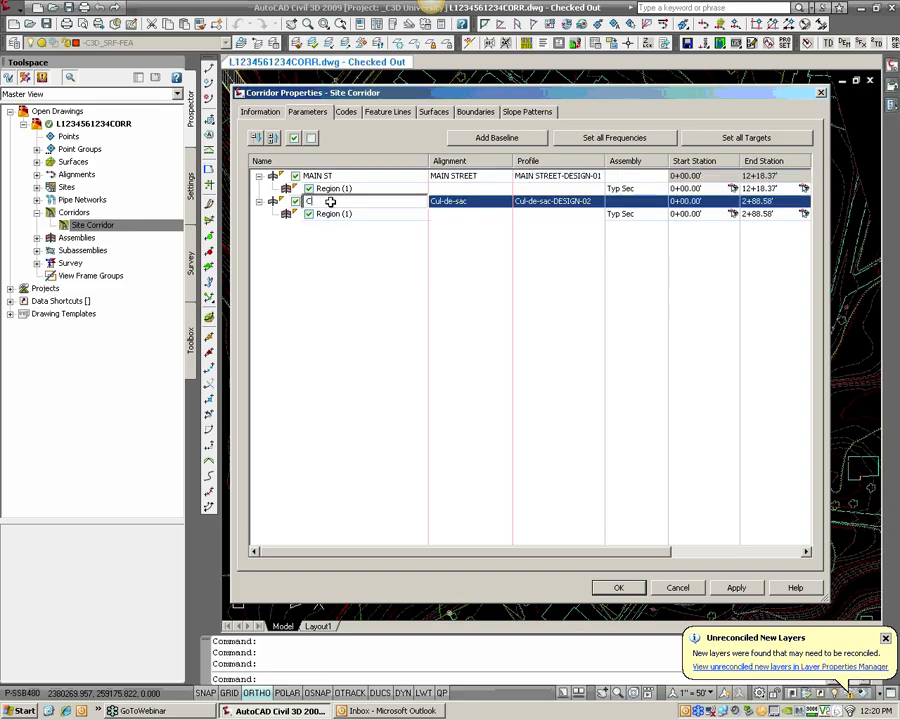
text(UL-DE-SAC)
key(Return)
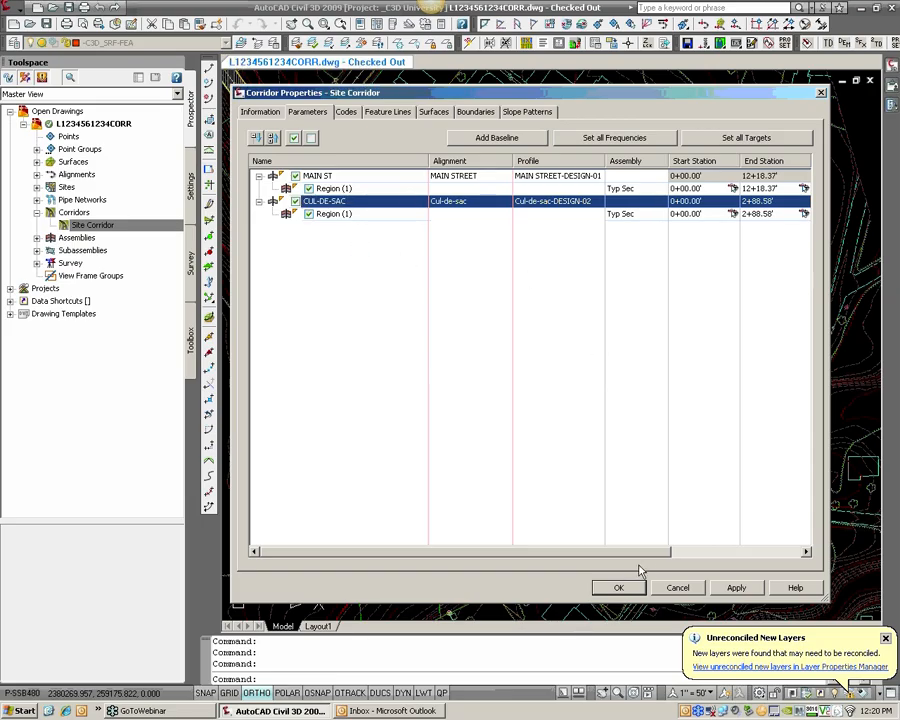
Add a third baseline using the STUB STREET alignment and name it STUB ST
click(504, 139)
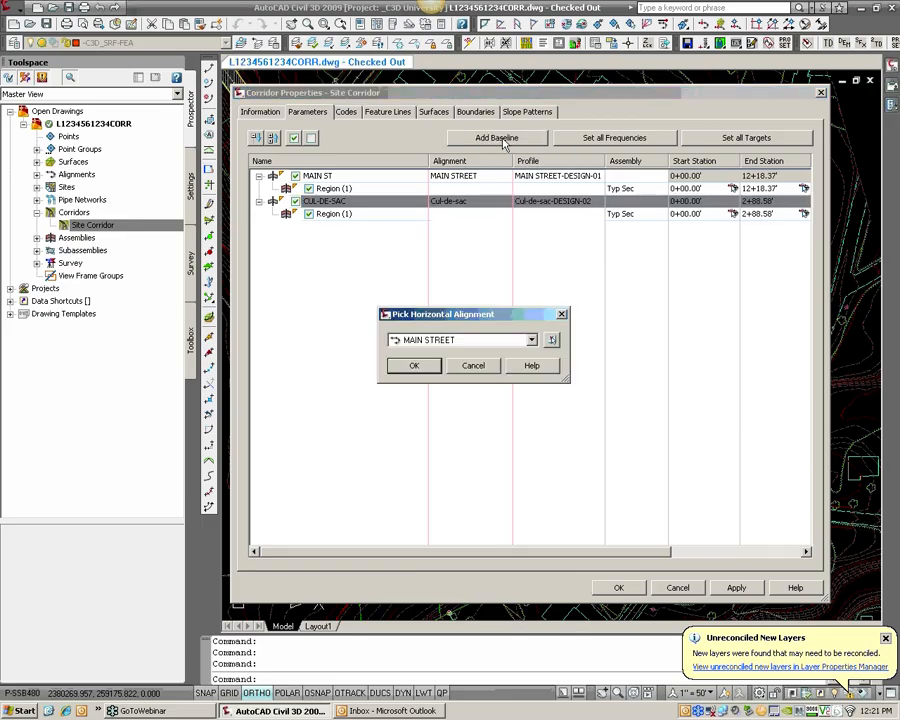
click(470, 341)
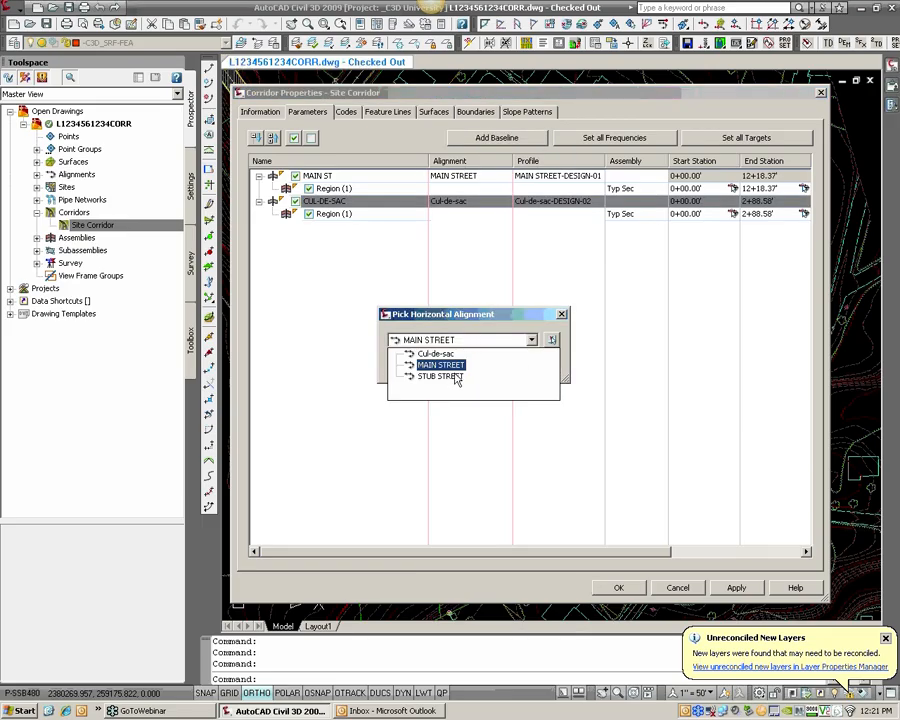
click(452, 377)
click(415, 366)
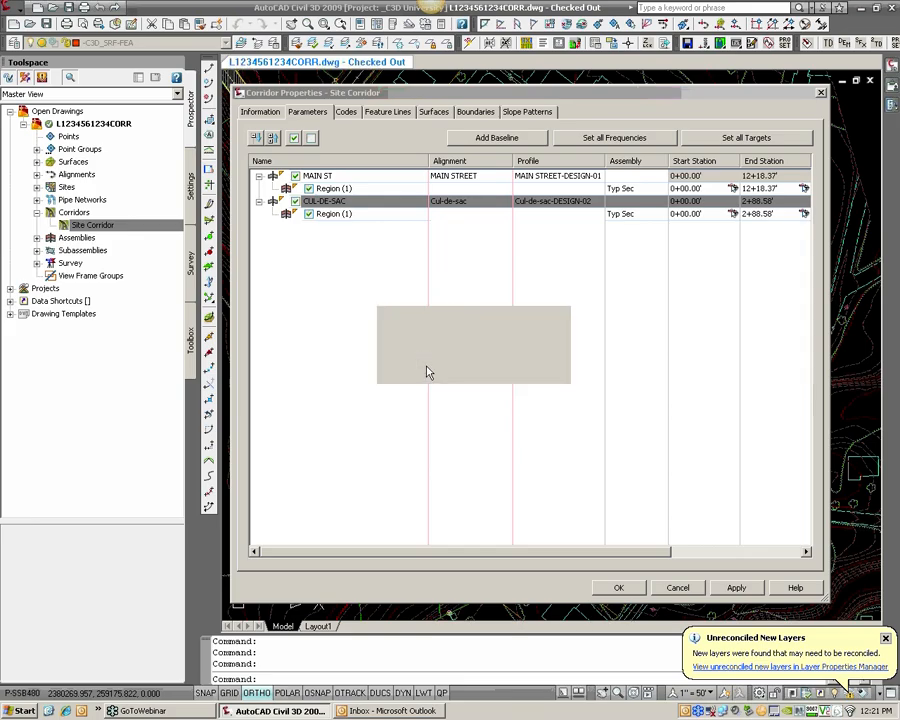
click(362, 226)
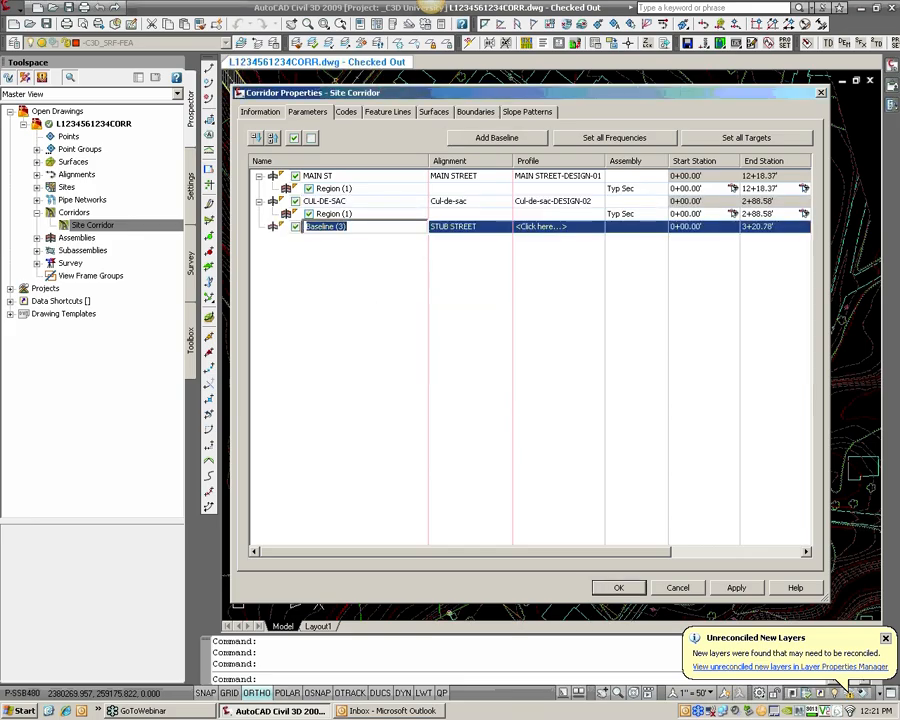
text(STUB)
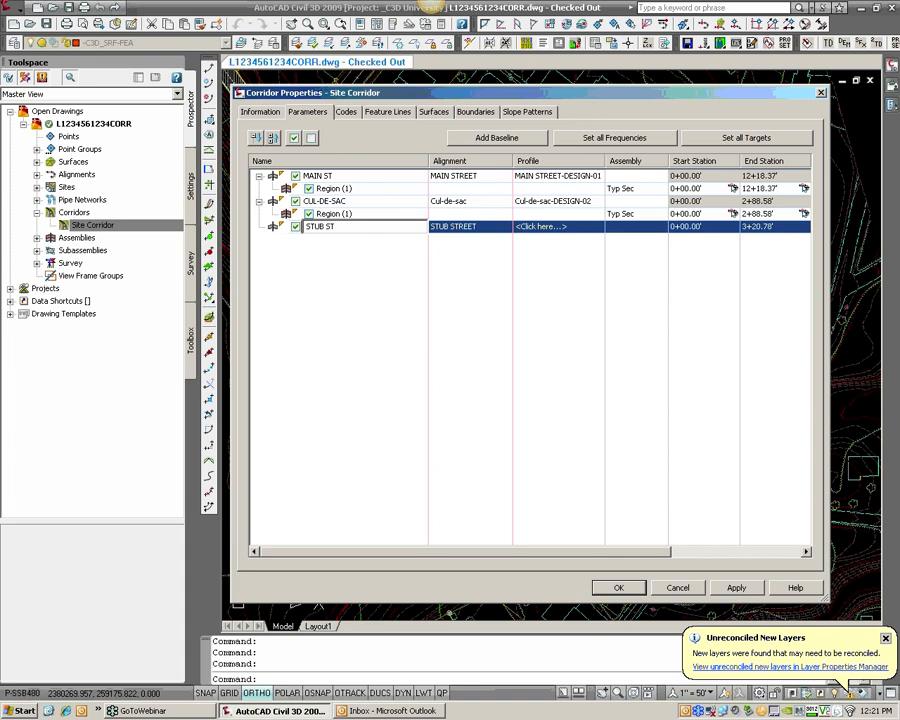
text( ST)
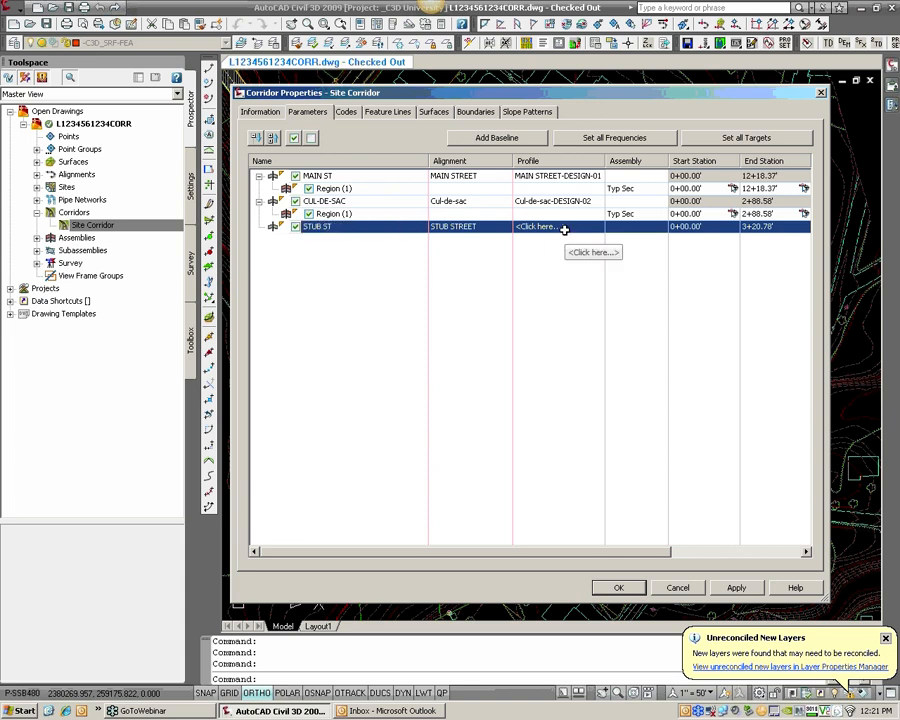
Assign the STUB STREET-DESIGN-03 profile to the STUB ST baseline
click(563, 227)
click(507, 366)
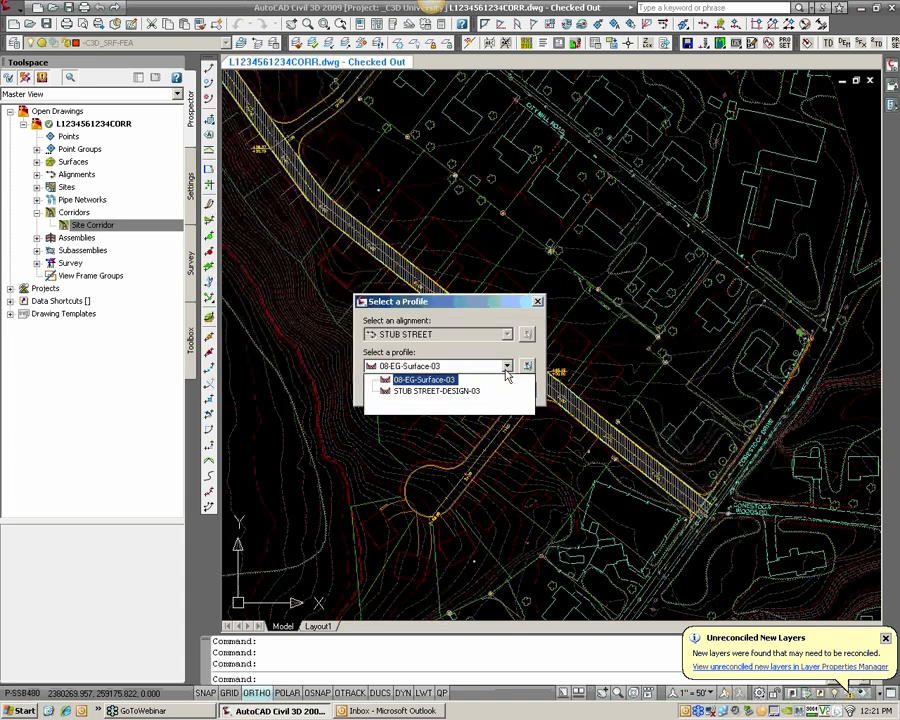
click(466, 389)
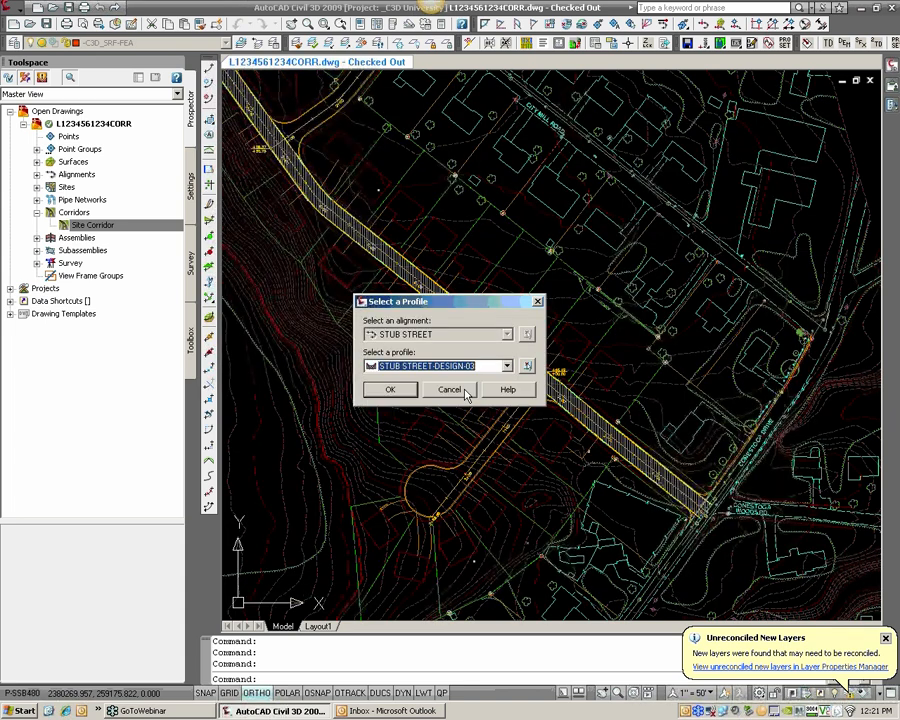
click(406, 389)
Add a Typ Sec region to the STUB ST baseline and accept the properties to rebuild the corridor
right_click(343, 227)
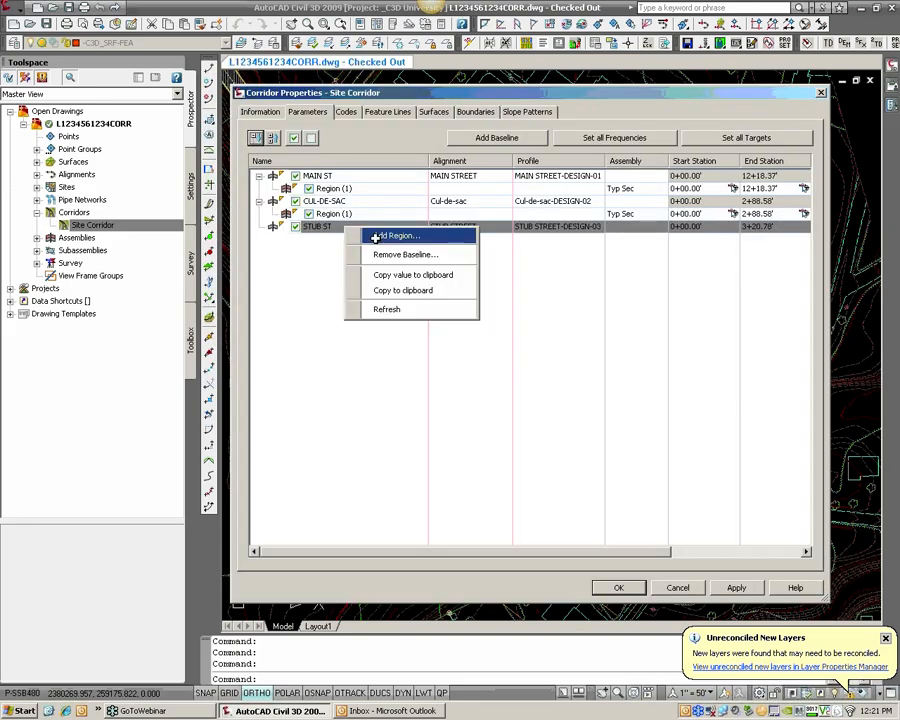
click(375, 236)
click(447, 341)
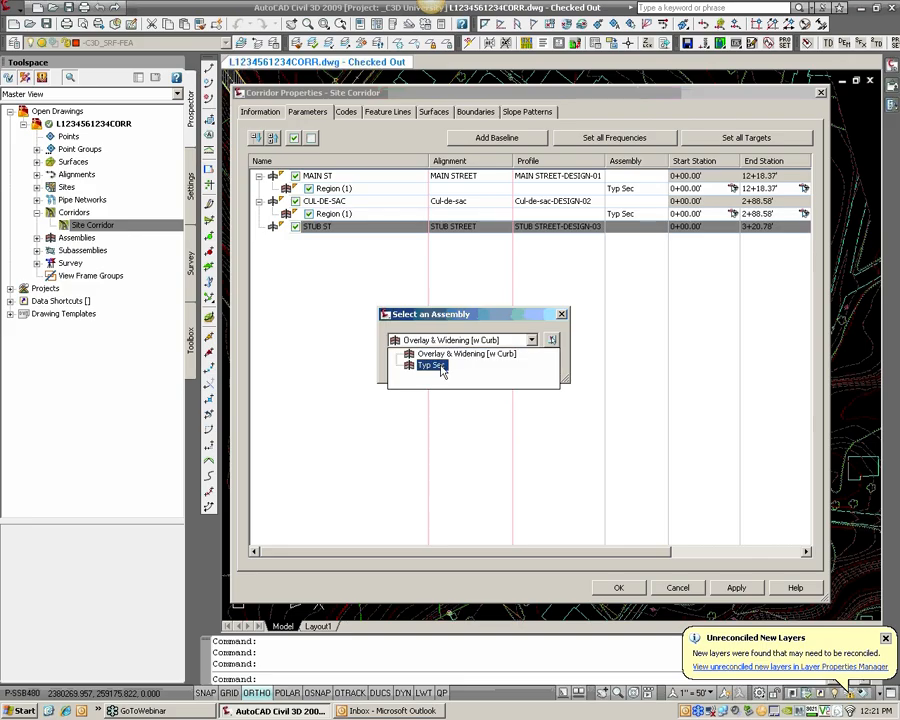
click(432, 366)
click(414, 366)
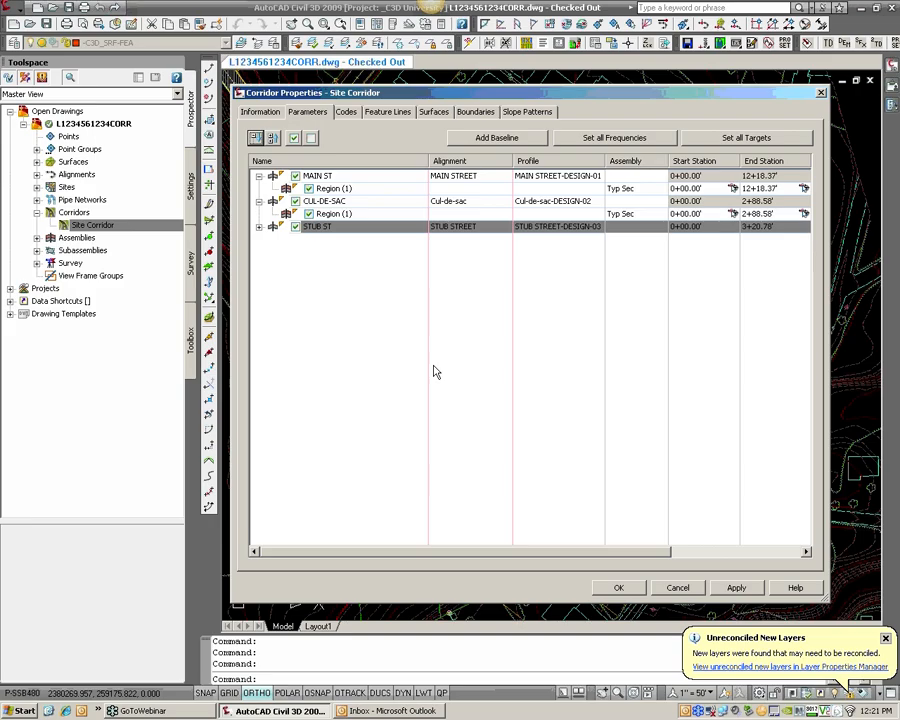
click(259, 228)
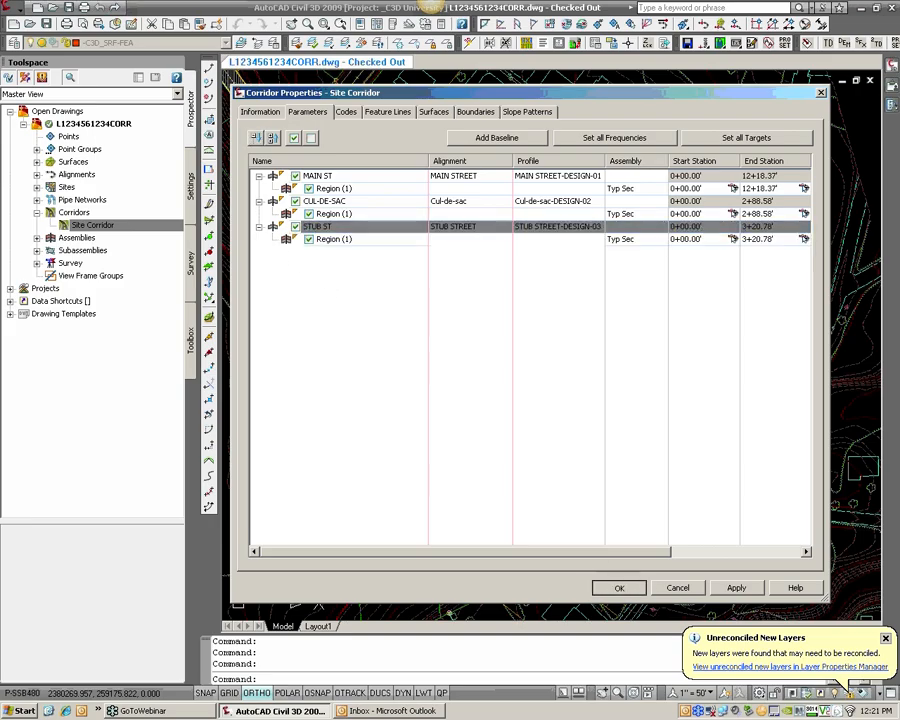
click(618, 588)
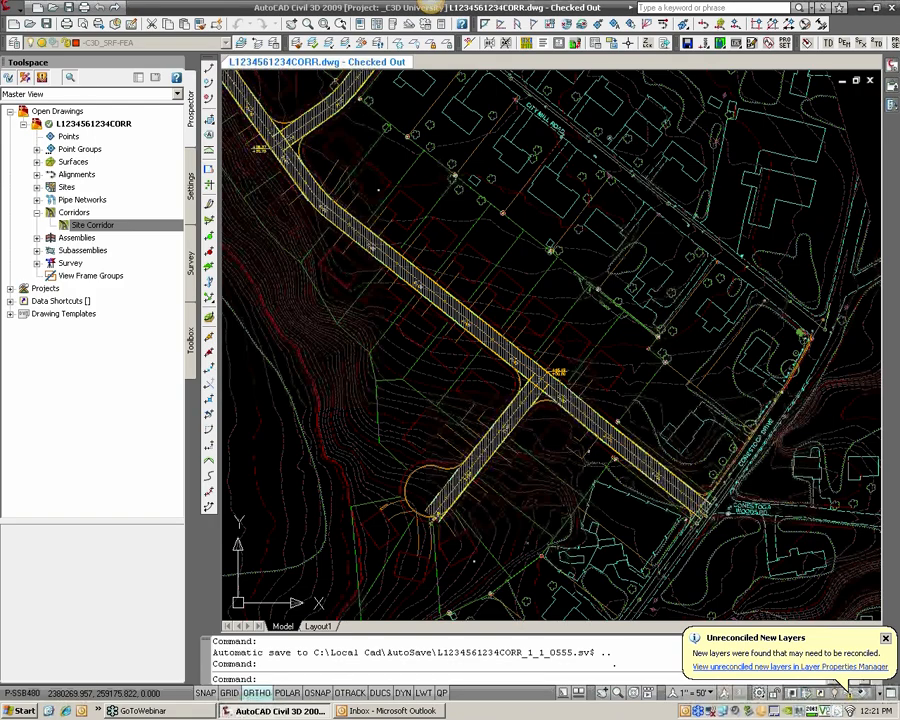
Reopen Site Corridor's parameters with columns narrowed to fit Frequency, Target and Overrides, and move the dialog to uncover the stub street intersection
scroll(458, 357, up, 2)
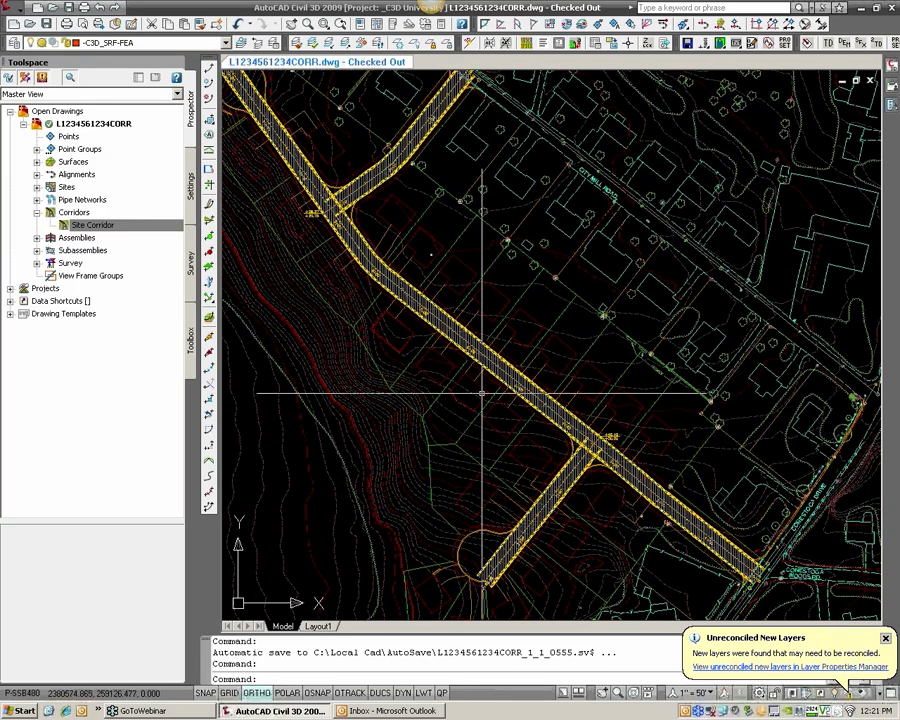
right_click(118, 231)
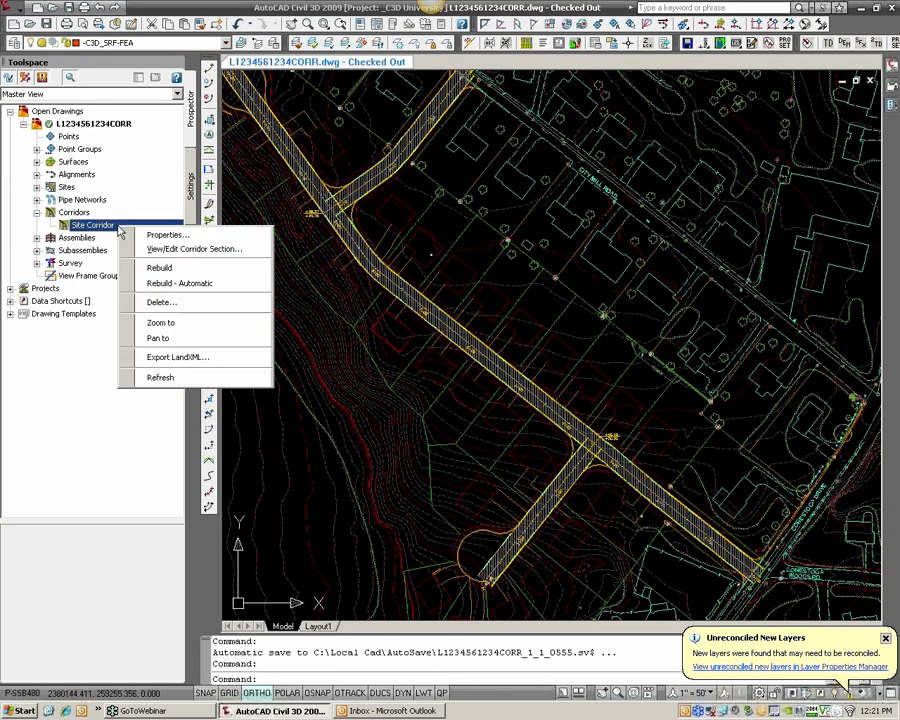
click(141, 238)
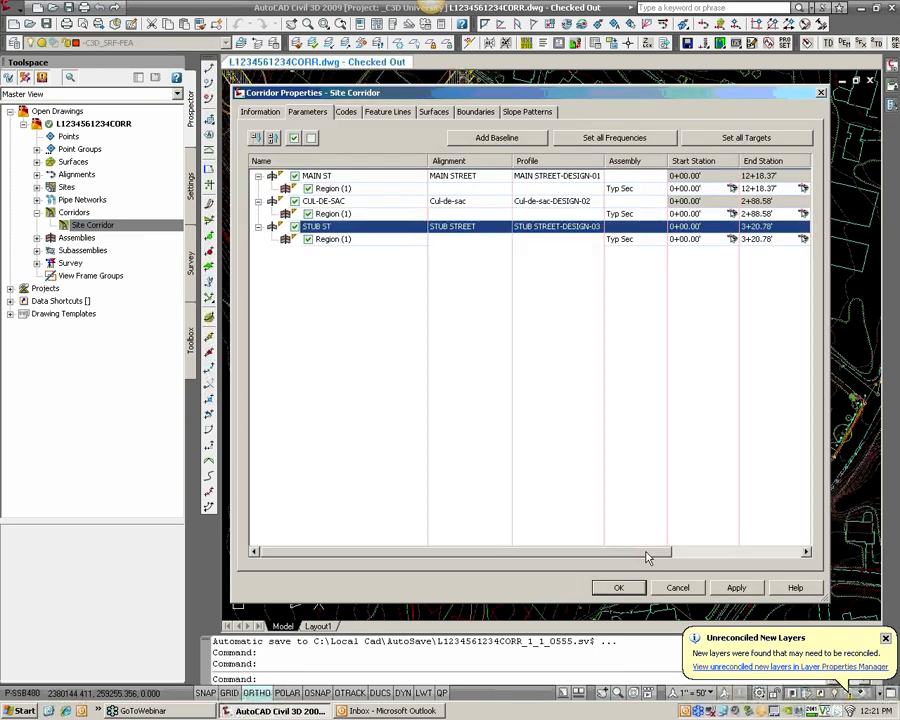
mouse_move(646, 553)
mouse_down()
mouse_move(689, 555)
mouse_move(646, 554)
mouse_up()
drag(508, 160, 482, 157)
drag(428, 155, 365, 154)
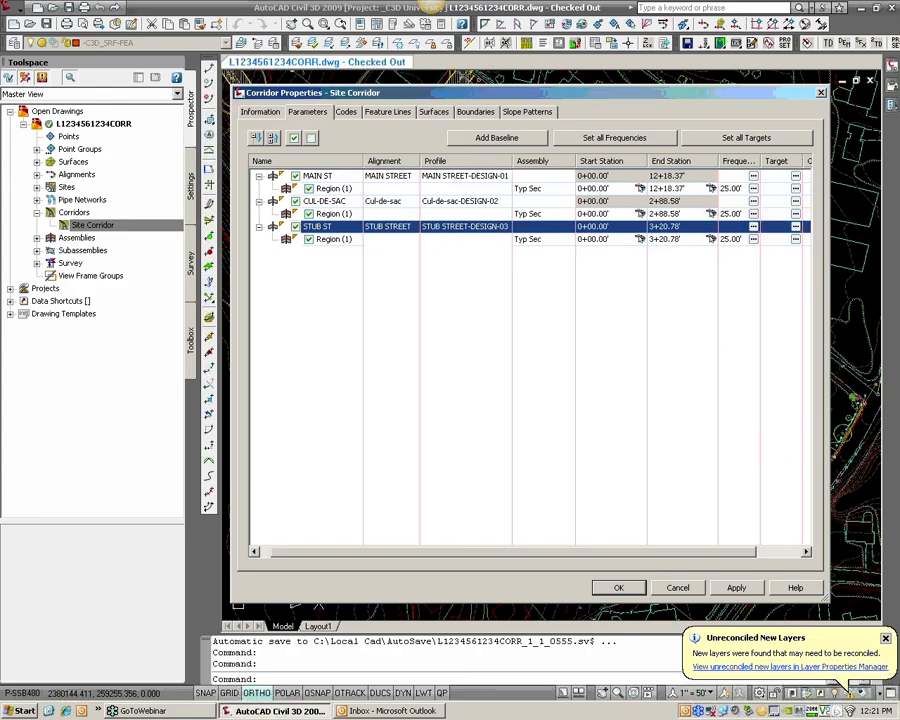
drag(575, 161, 470, 159)
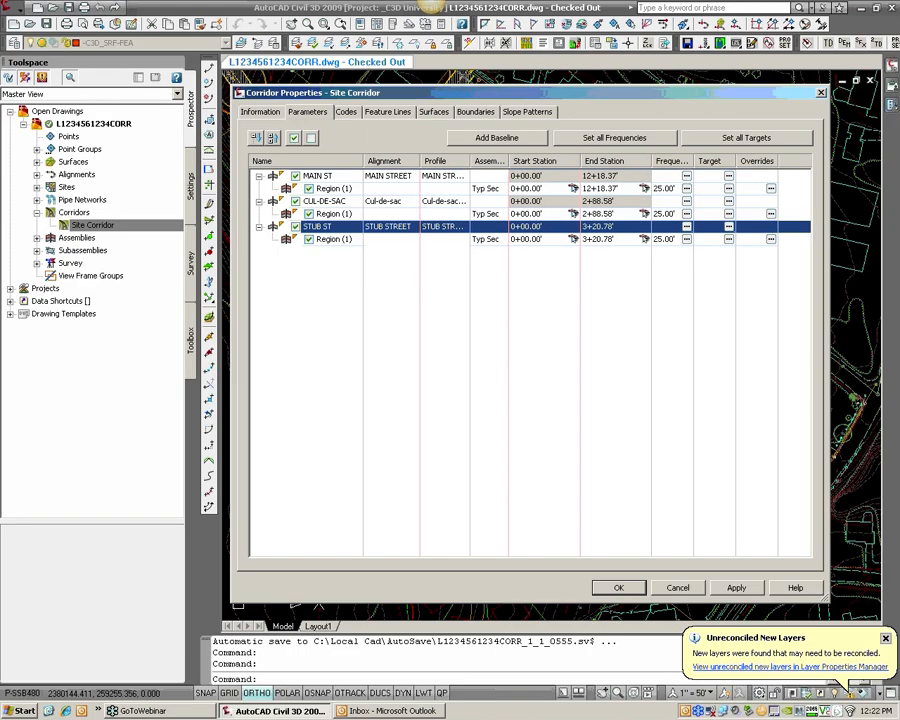
drag(643, 101, 647, 321)
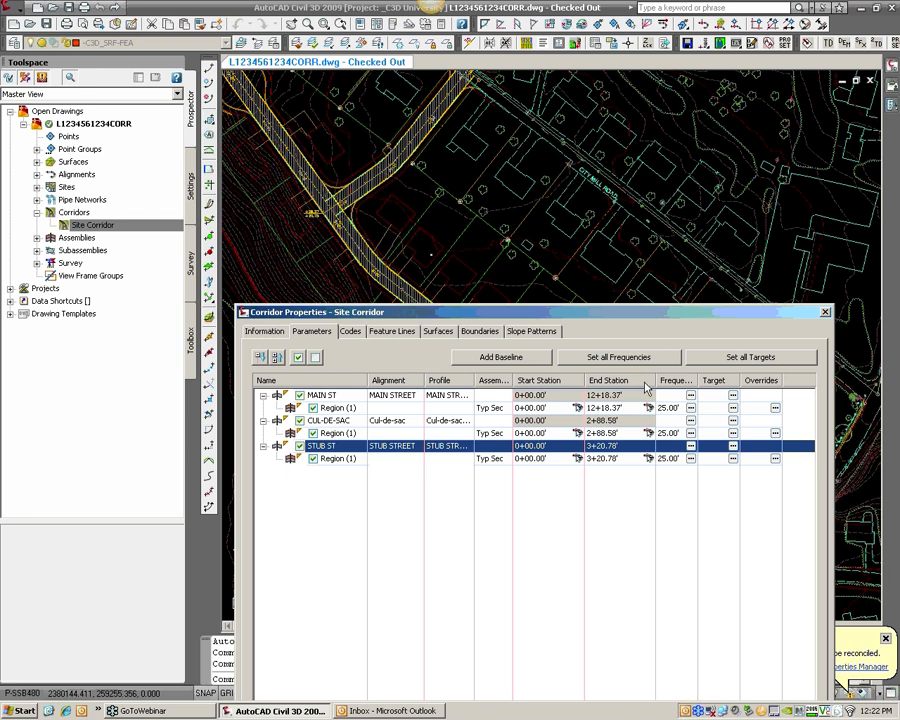
drag(670, 315, 656, 303)
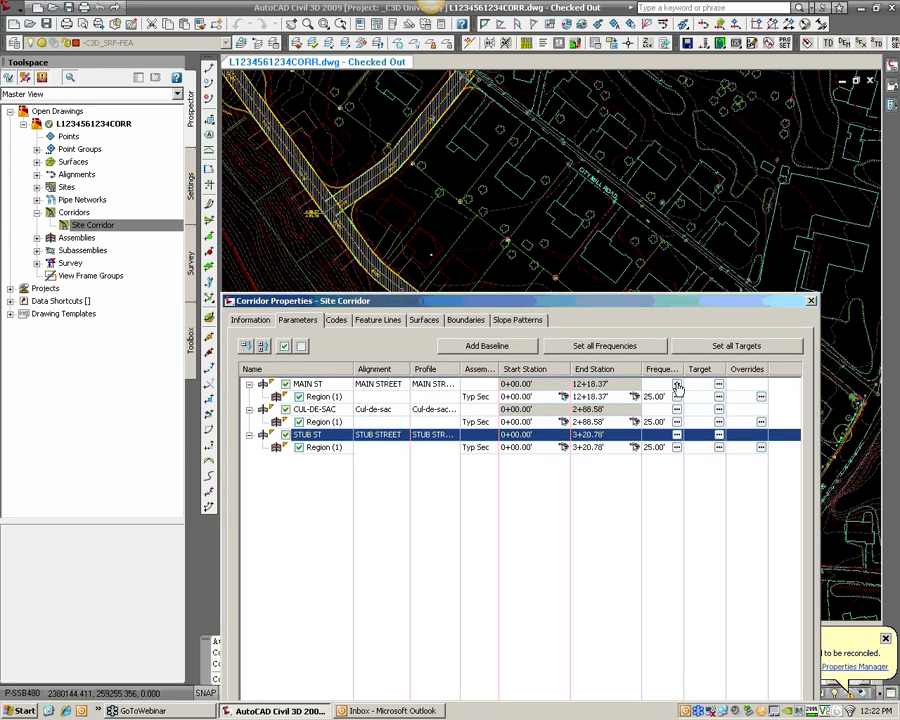
Set the MAIN ST baseline's assembly frequency to 10' along tangents and 5' along curves
click(677, 386)
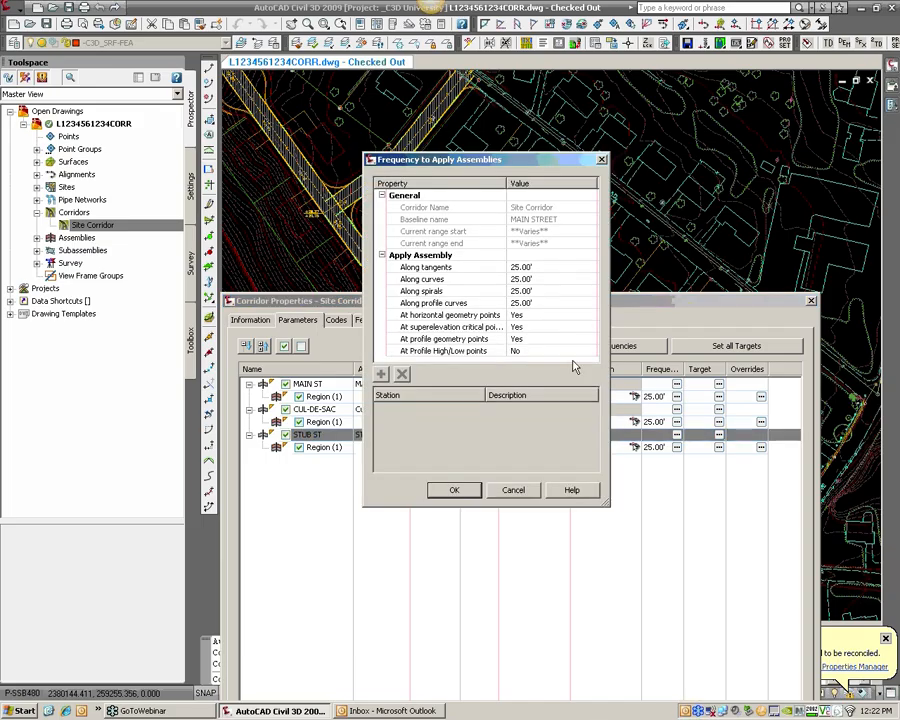
text(10)
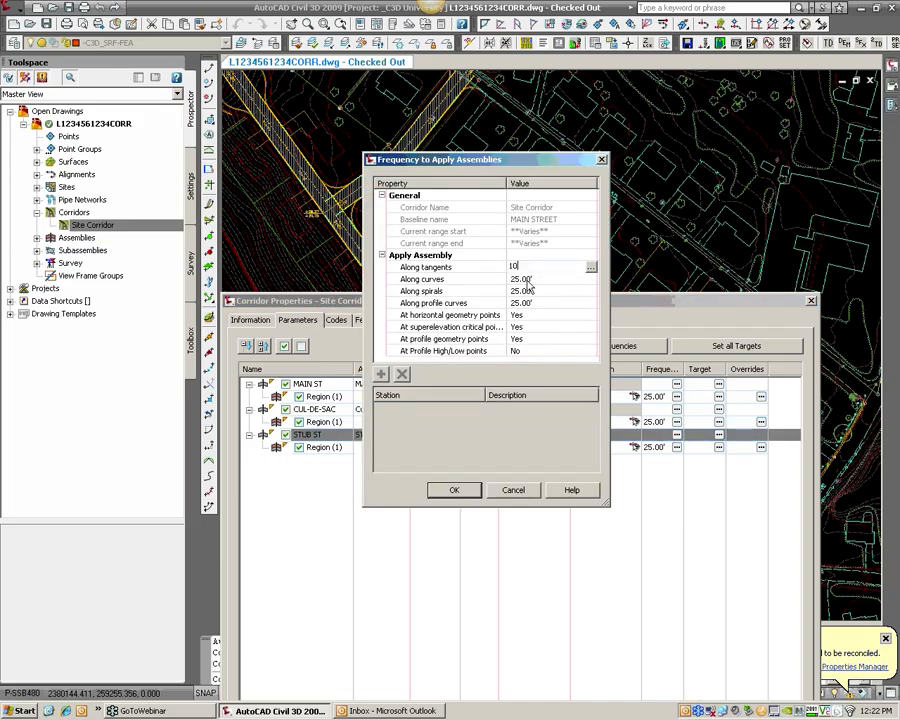
key(Return)
click(523, 279)
text(5)
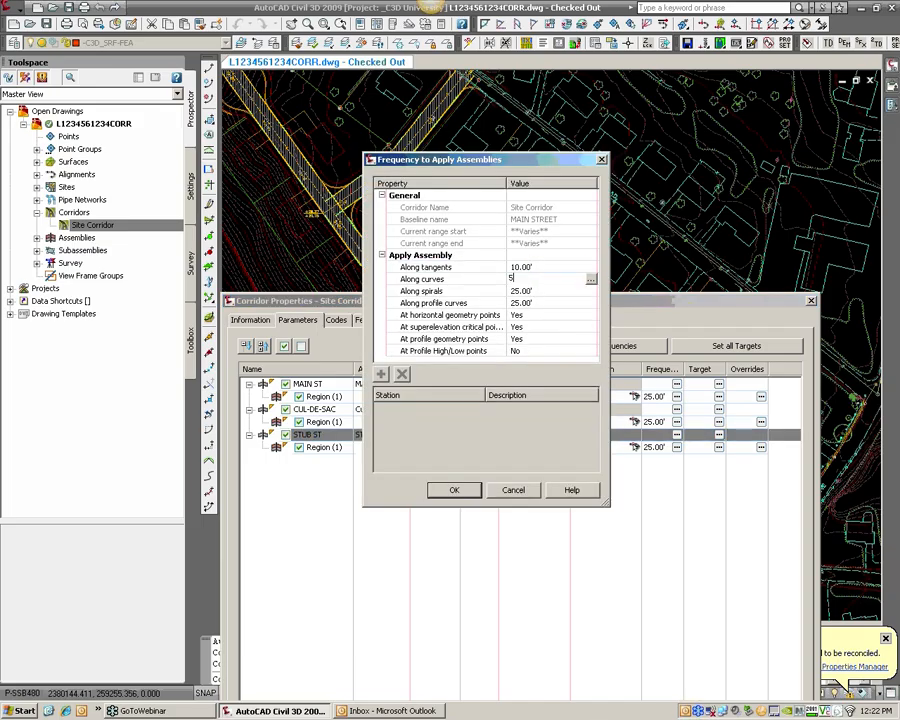
key(Return)
Set MAIN ST's frequency along profile curves to 5' and apply assemblies at profile high/low points, accepting the frequency settings
click(523, 303)
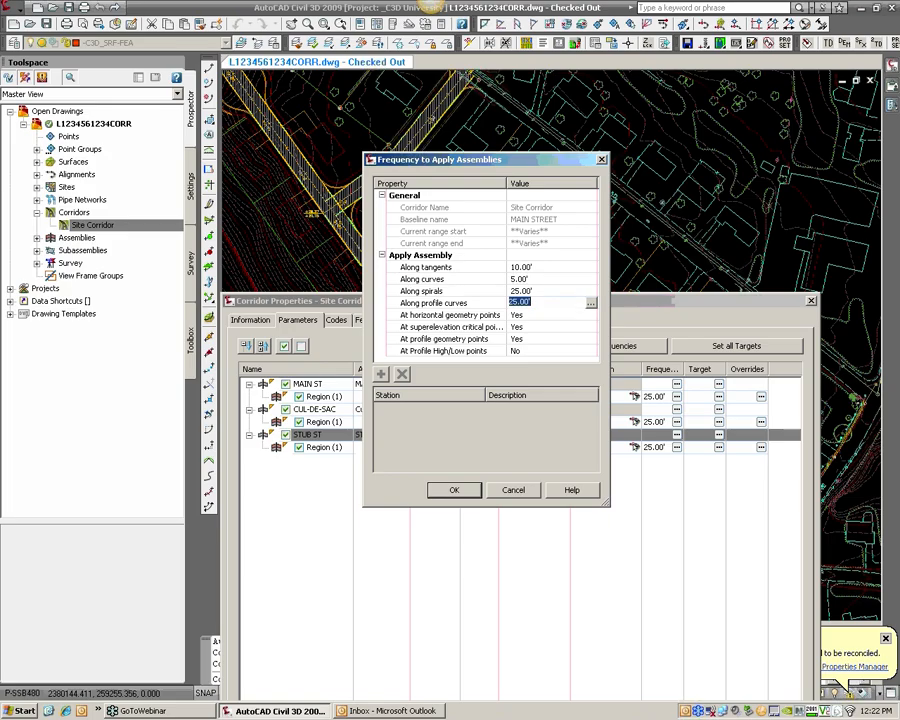
text(5)
key(Return)
click(543, 352)
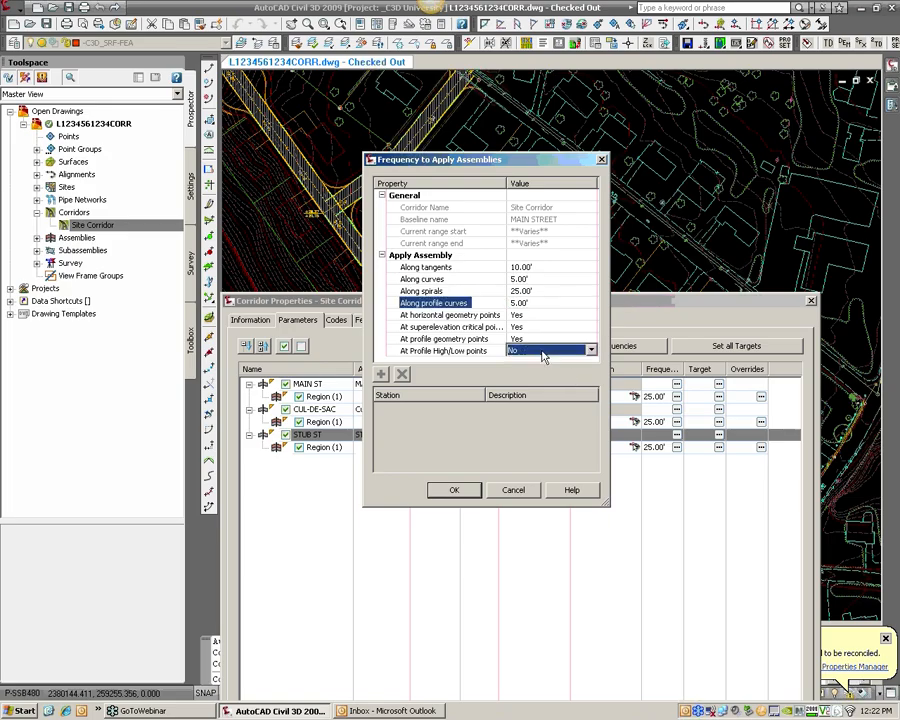
click(591, 350)
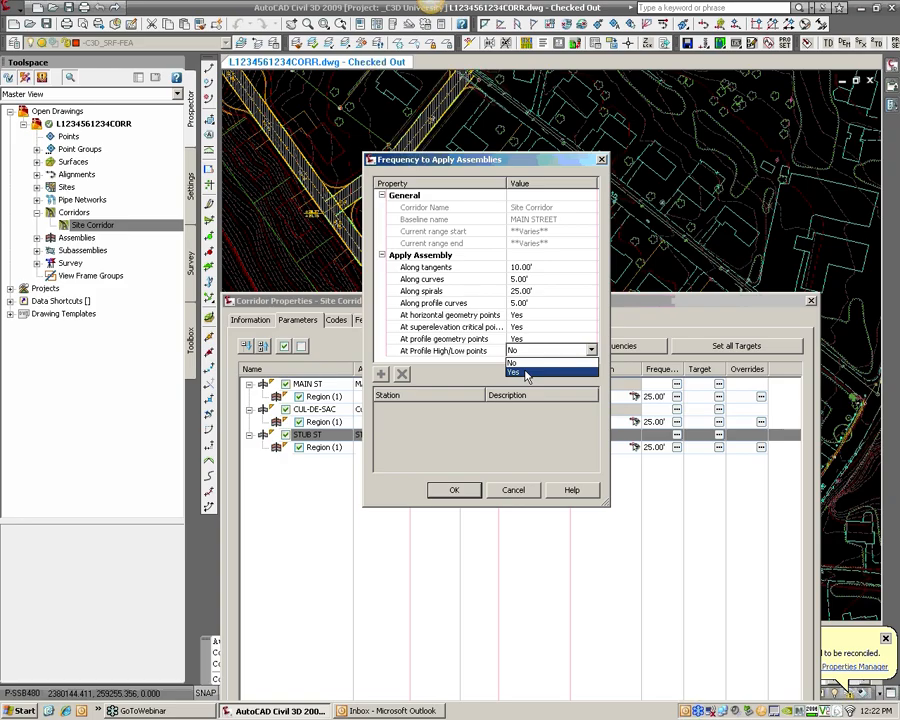
click(527, 373)
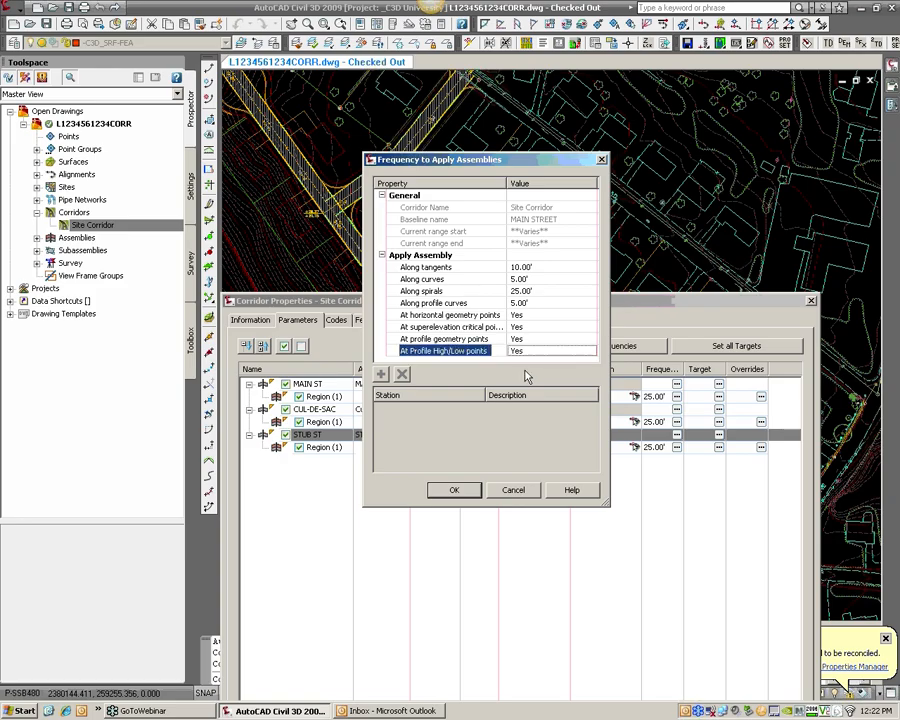
click(455, 490)
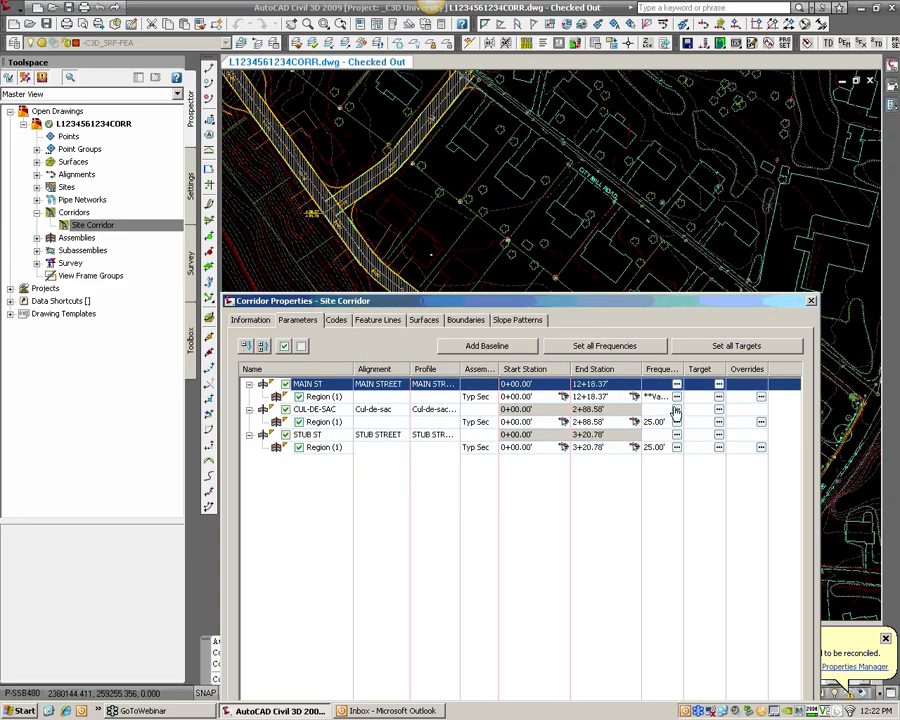
Set the CUL-DE-SAC baseline's assembly frequency to 10' along tangents and 5' along curves
click(676, 422)
click(520, 267)
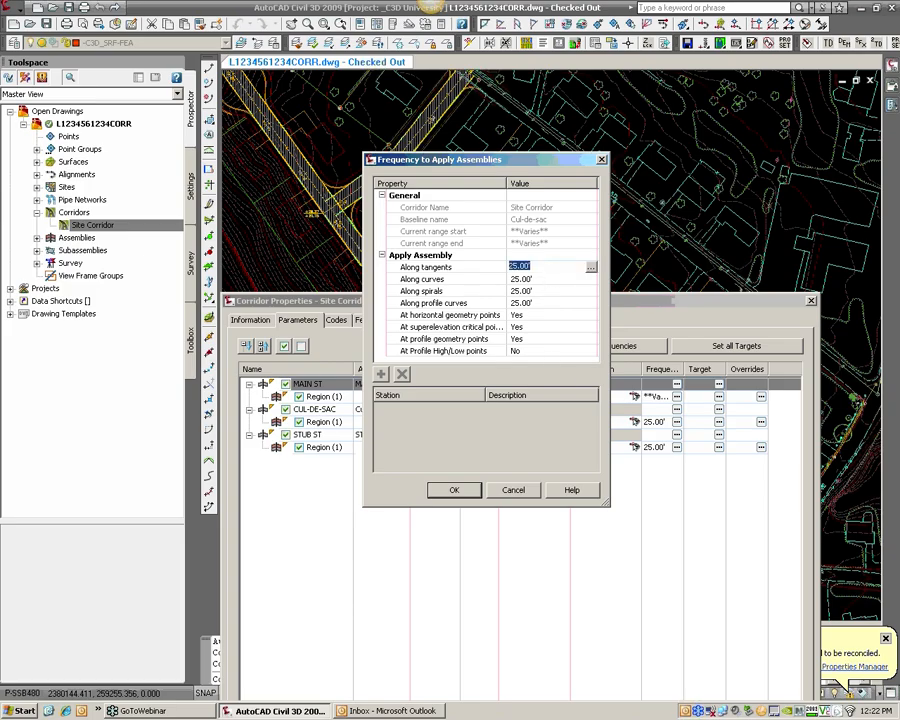
text(10)
click(536, 281)
text(5)
key(Return)
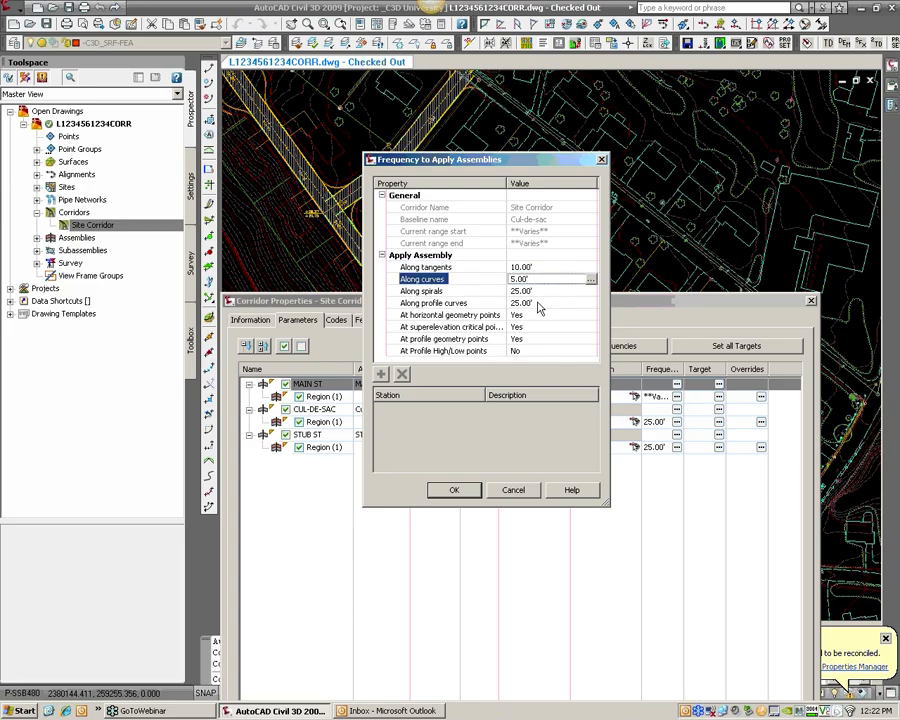
Set CUL-DE-SAC's frequency along profile curves to 5' and apply assemblies at profile high/low points, accepting the frequency settings
click(530, 303)
text(5)
key(Return)
click(527, 351)
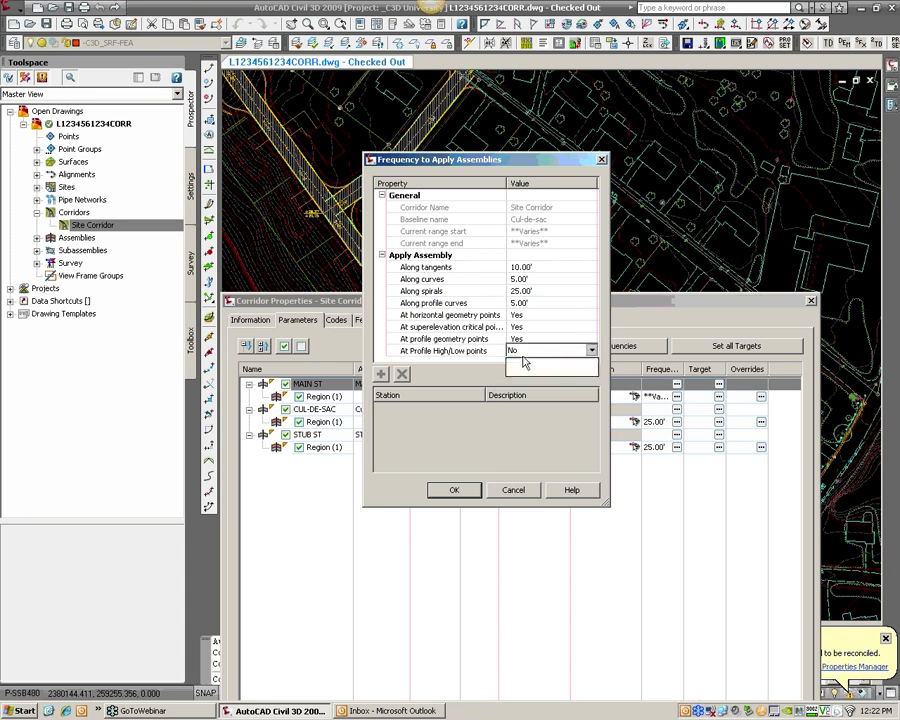
click(530, 363)
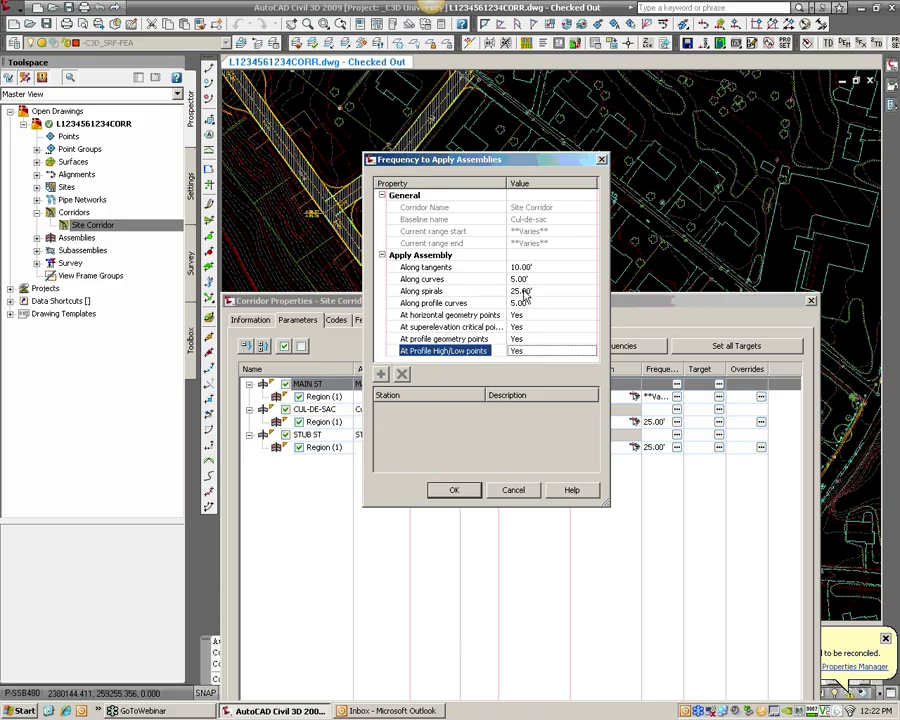
click(468, 490)
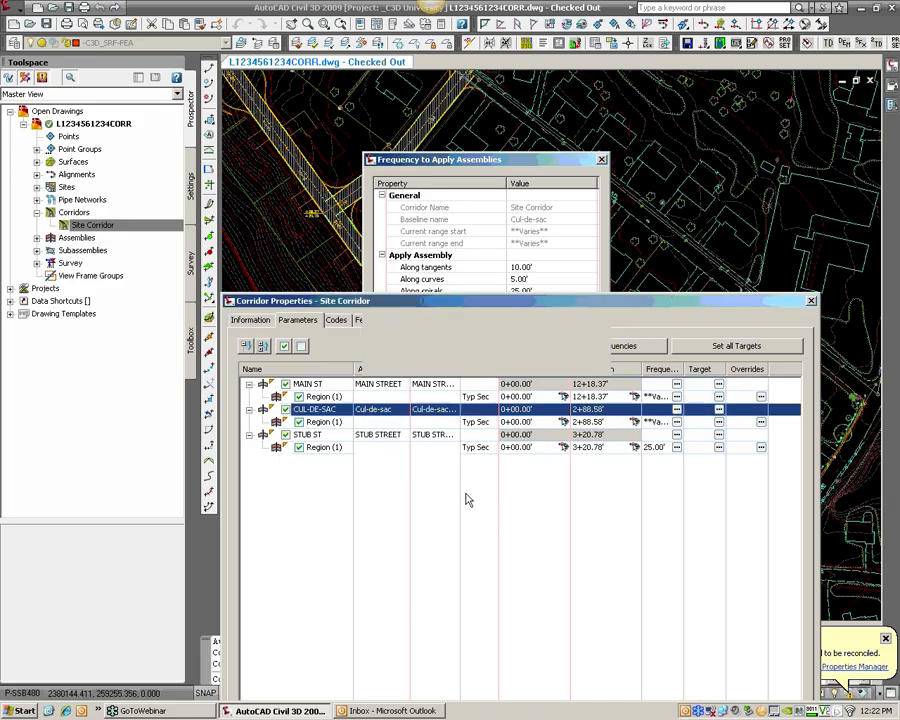
Set the STUB ST baseline's assembly frequency to 10' along tangents and 5' along curves
click(677, 435)
click(588, 268)
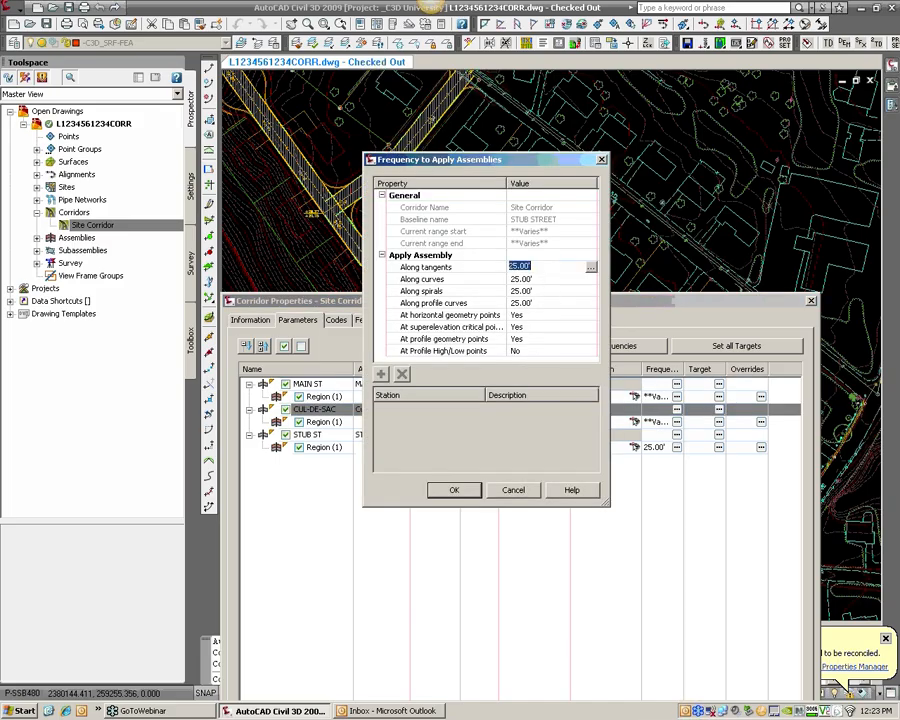
text(10)
key(Return)
click(535, 279)
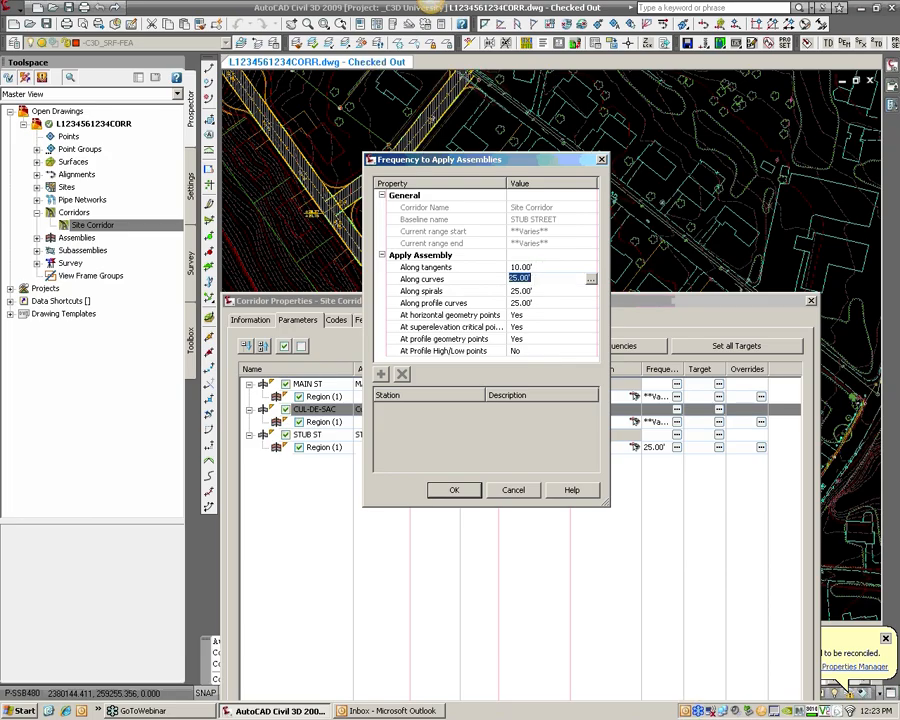
text(5)
key(Return)
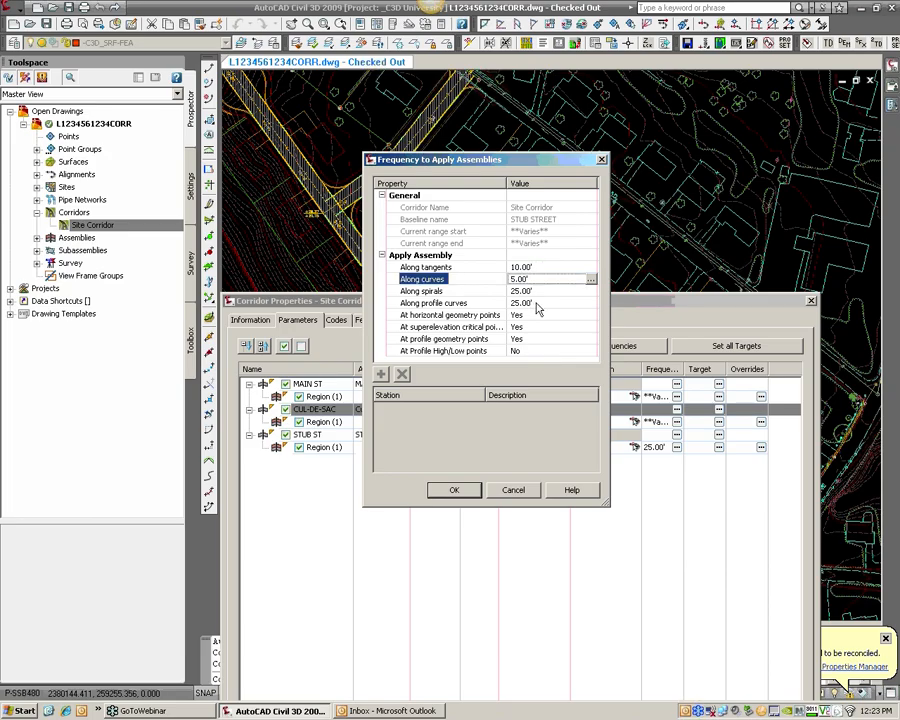
Set STUB ST's frequency along profile curves to 5' and apply assemblies at profile high/low points, accepting the frequency settings
click(535, 303)
text(5)
key(Return)
click(526, 351)
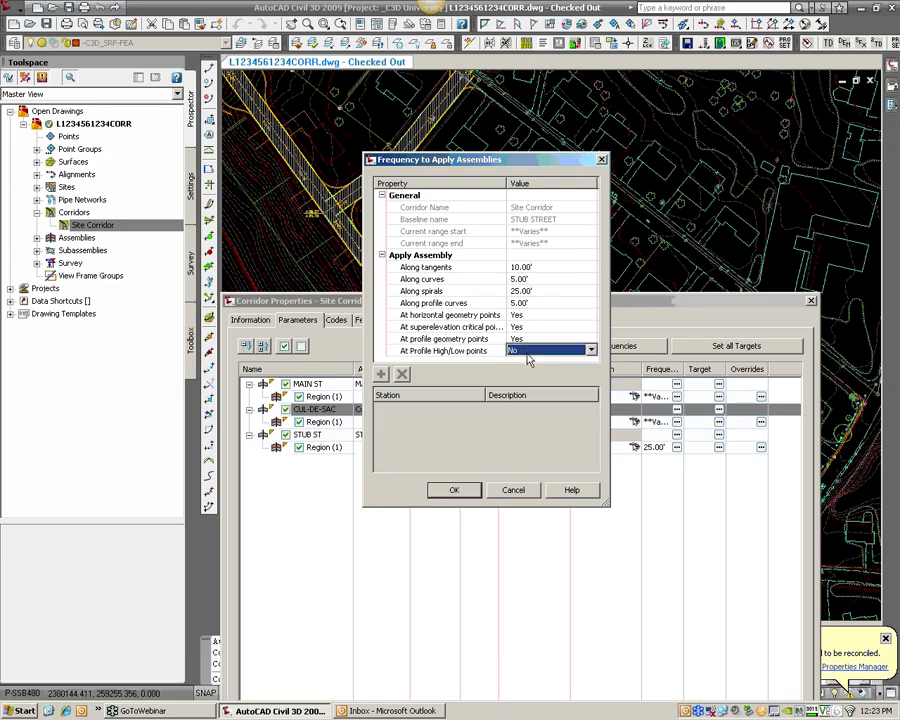
click(526, 351)
click(516, 372)
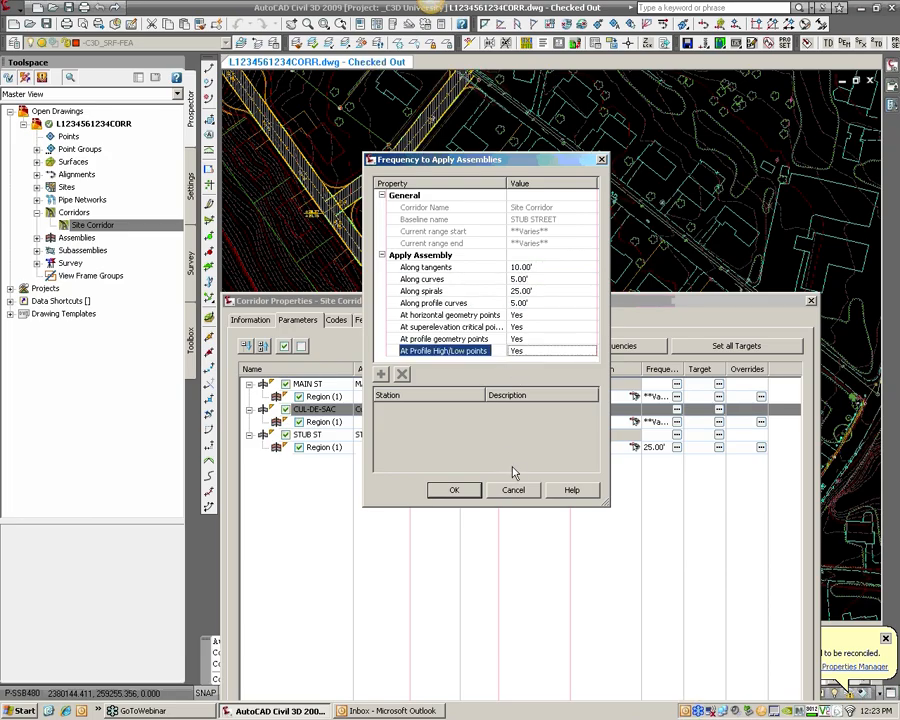
click(468, 490)
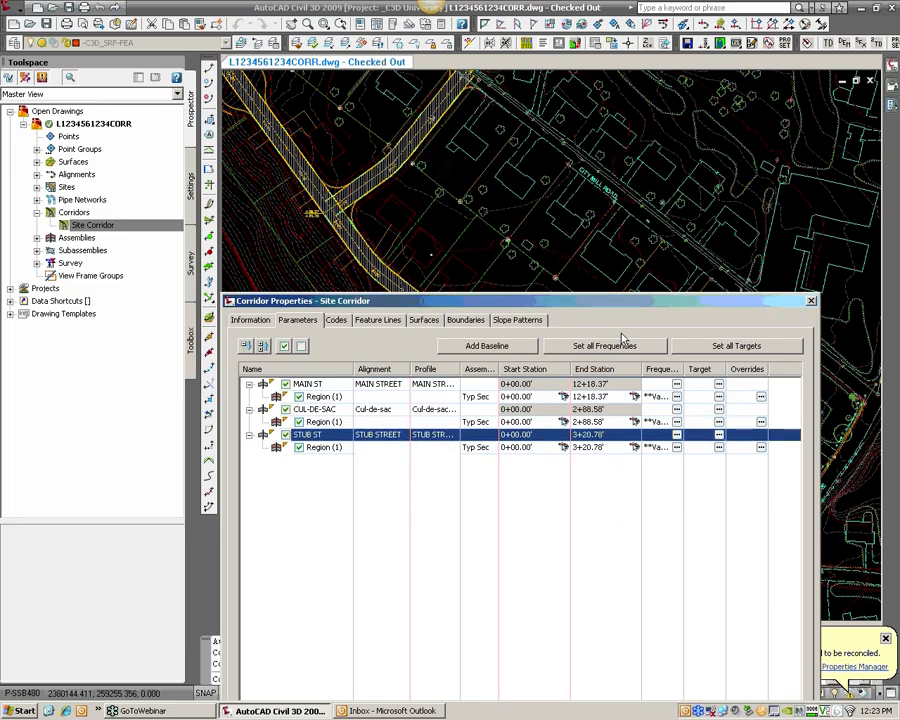
Create a corridor surface in the corridor properties and name it Site Corridor
drag(620, 303, 628, 160)
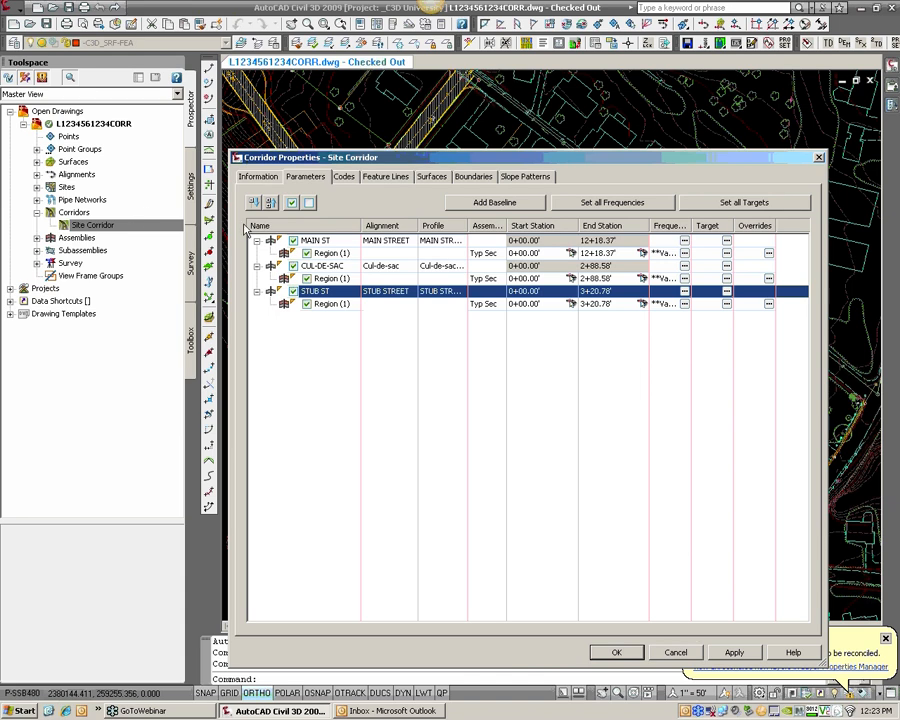
click(432, 177)
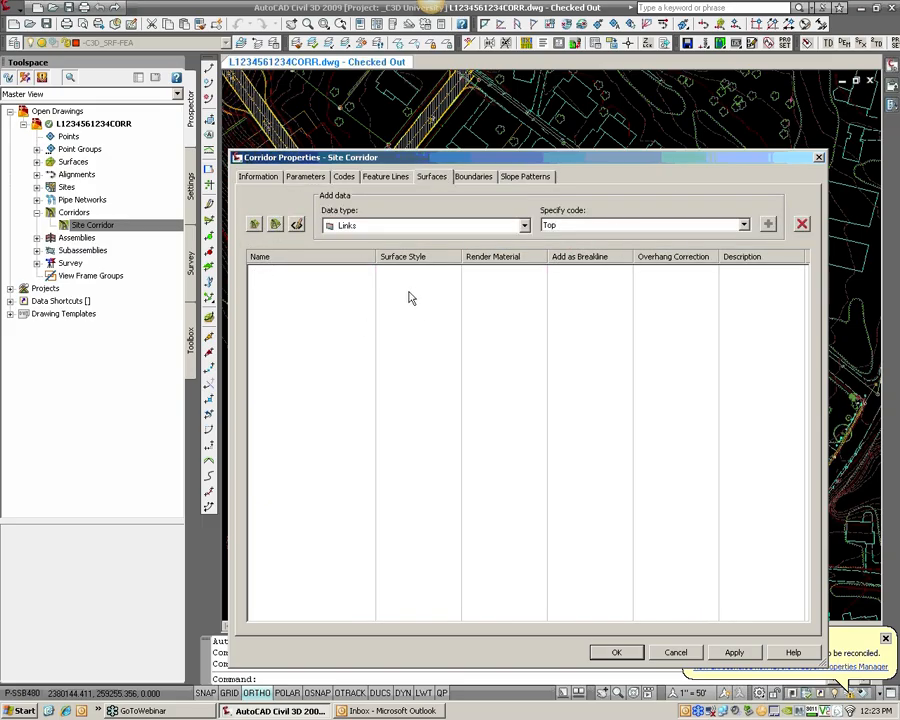
click(254, 224)
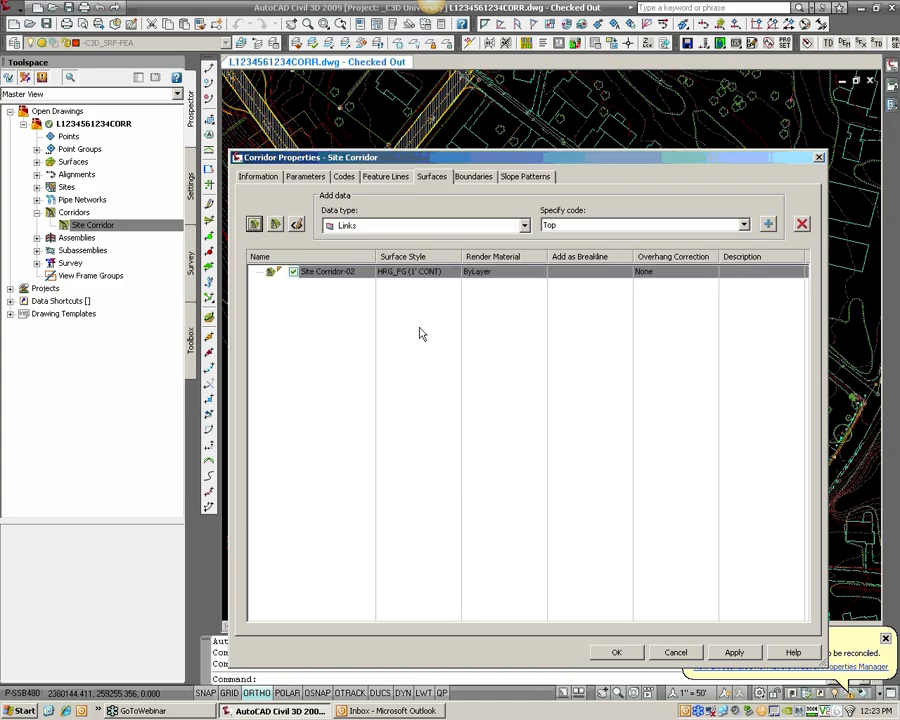
click(327, 273)
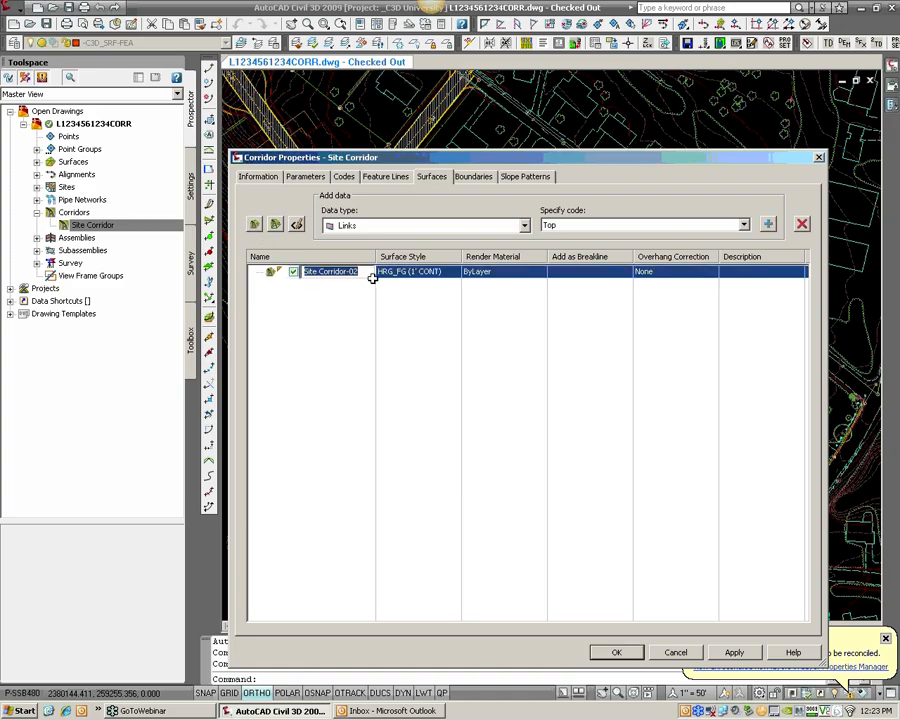
text(c)
click(352, 313)
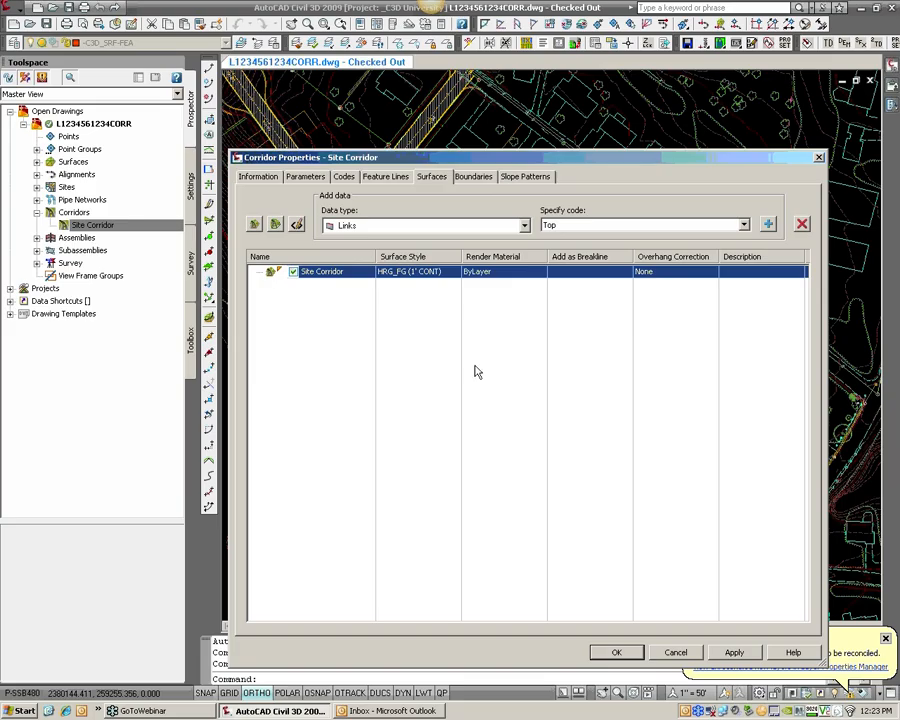
Add Top links to the Site Corridor surface and set its overhang correction to Top Links, accepting the properties to rebuild the corridor
click(418, 235)
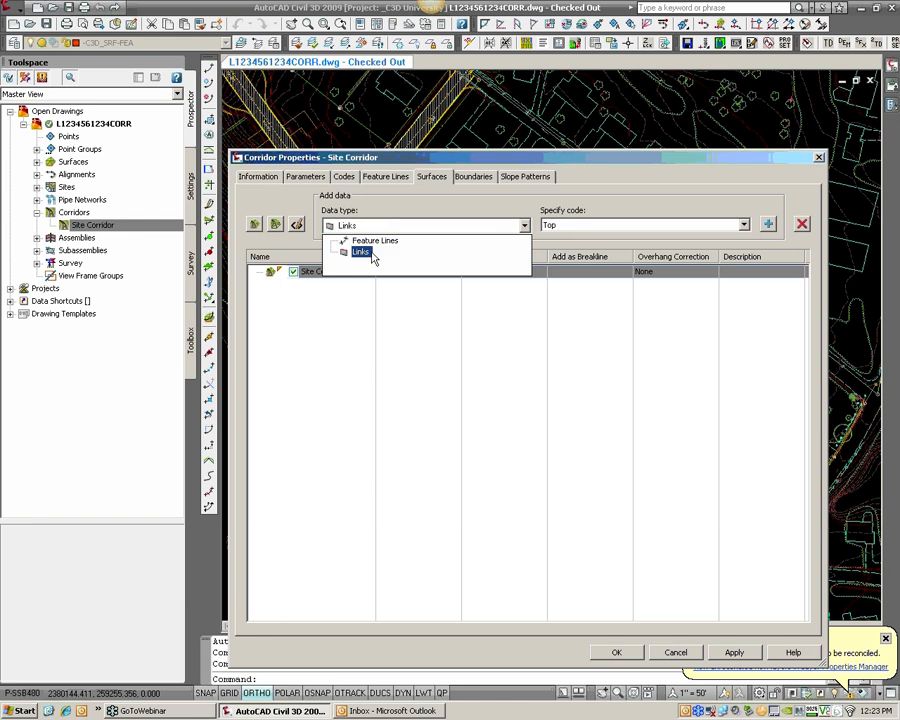
click(372, 256)
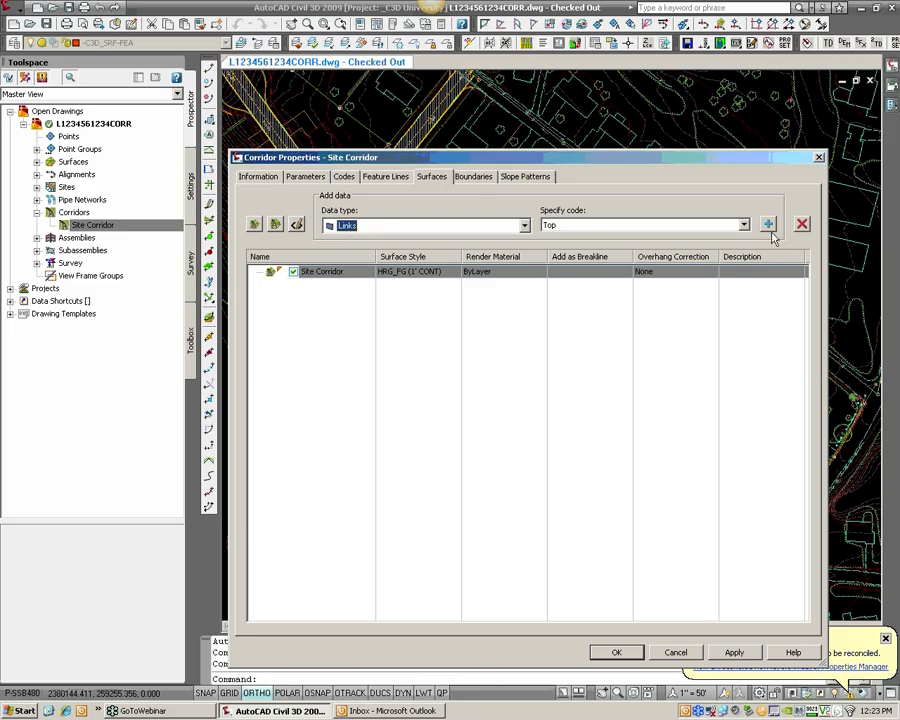
click(768, 225)
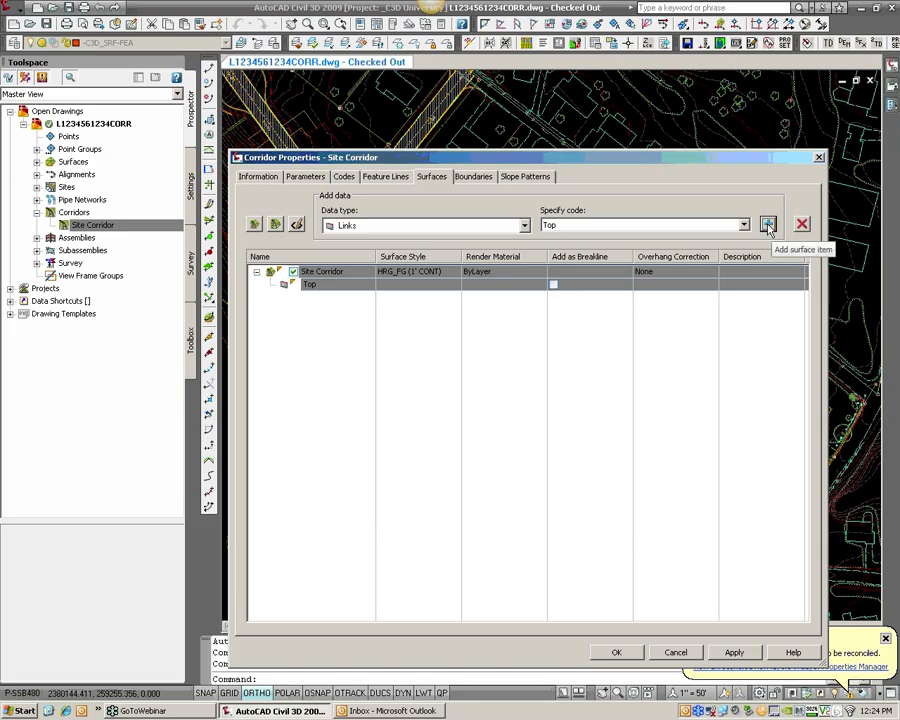
click(657, 272)
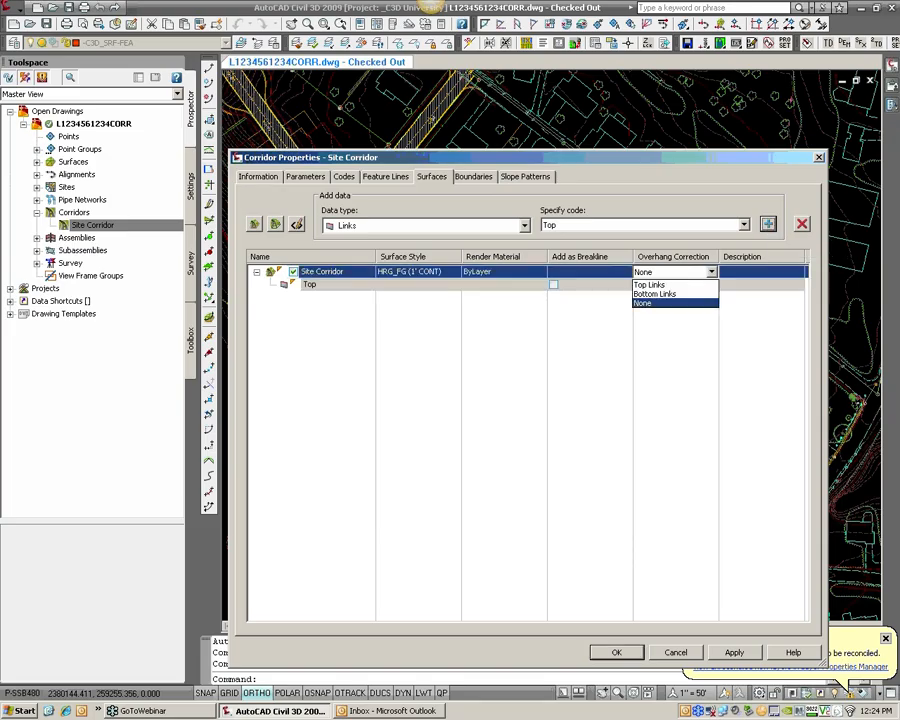
click(658, 285)
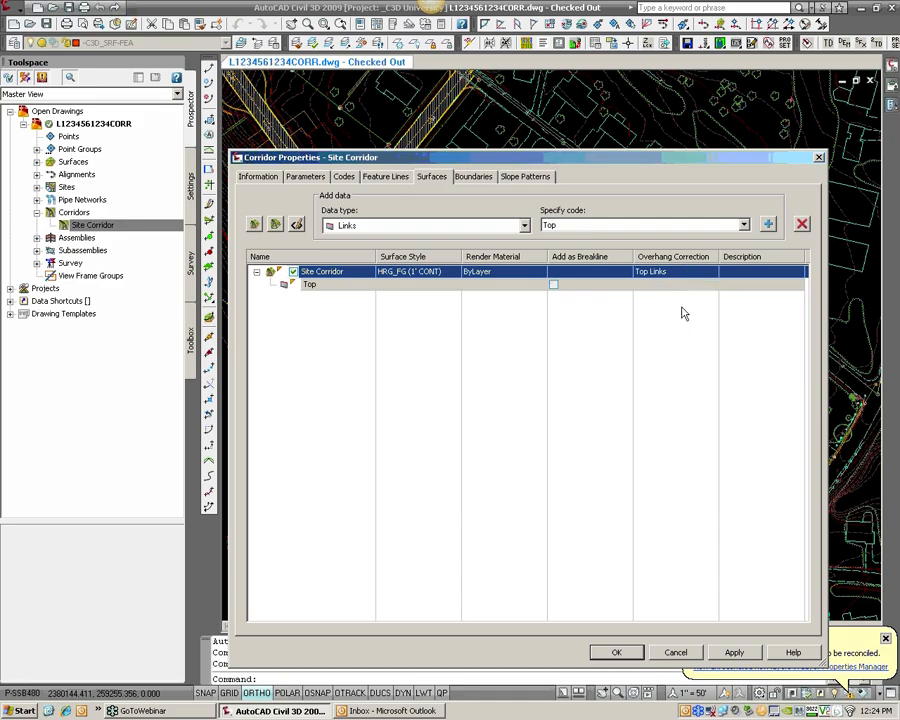
click(616, 652)
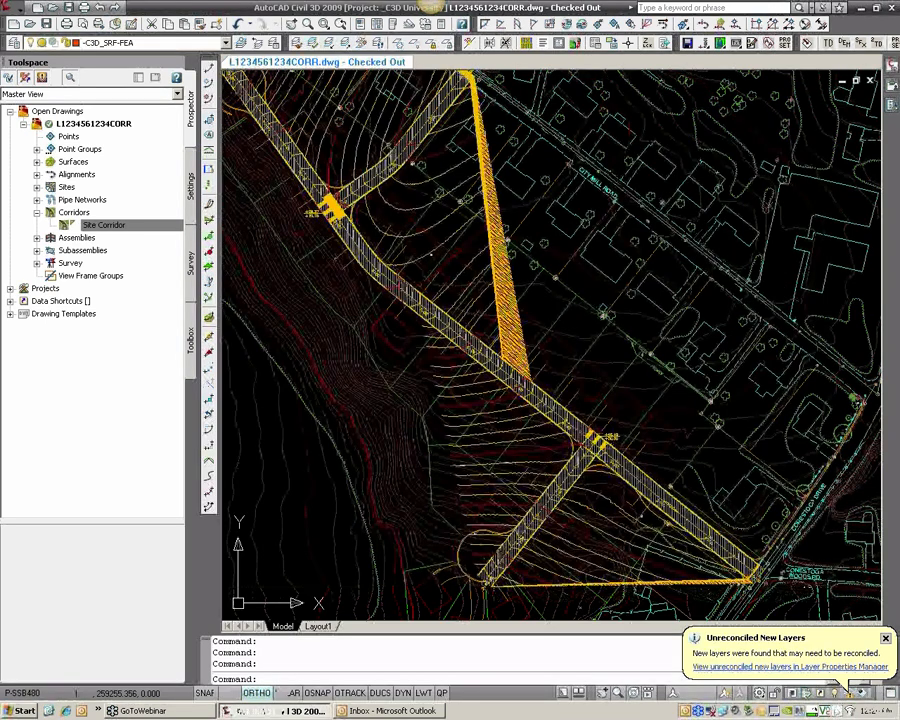
Examine the rebuilt corridor surface where the stub street meets the main street near station 9+00, selecting the corridor there
scroll(542, 366, up, 2)
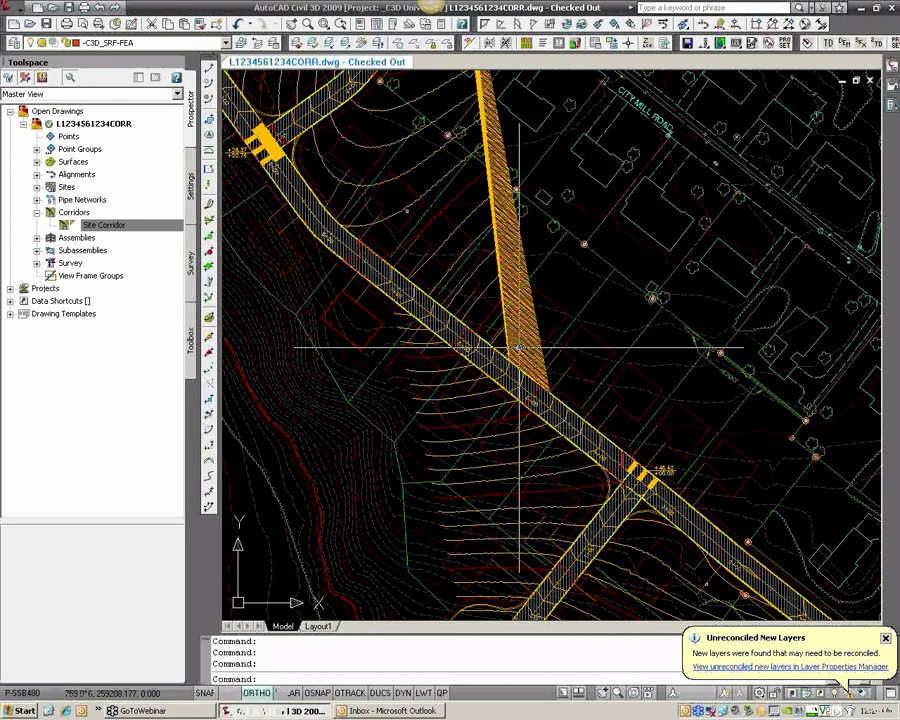
middle_drag(432, 288, 508, 356)
scroll(364, 231, up, 5)
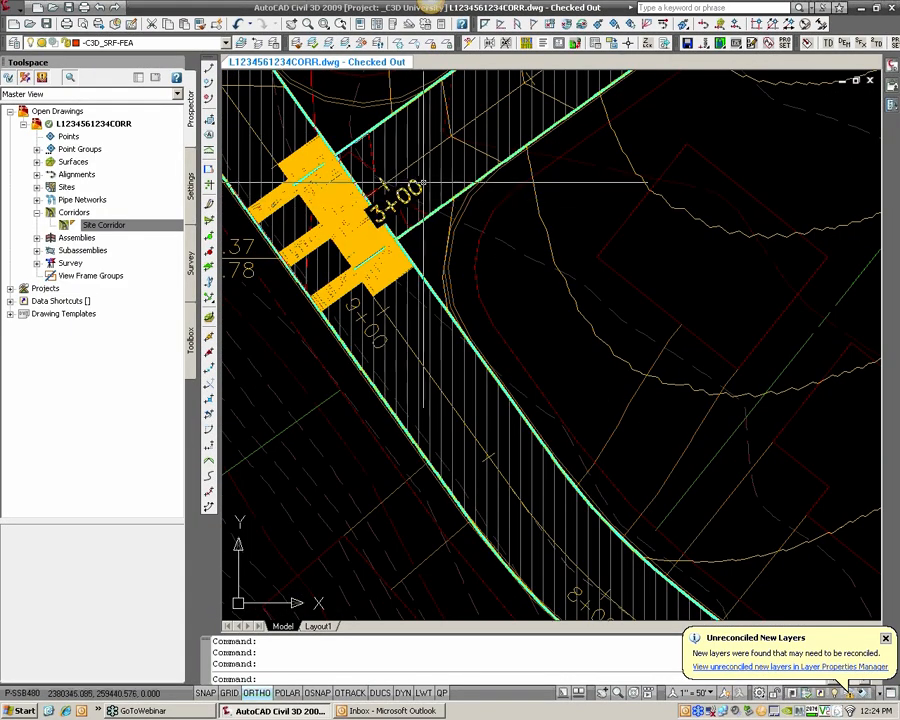
scroll(418, 258, up, 2)
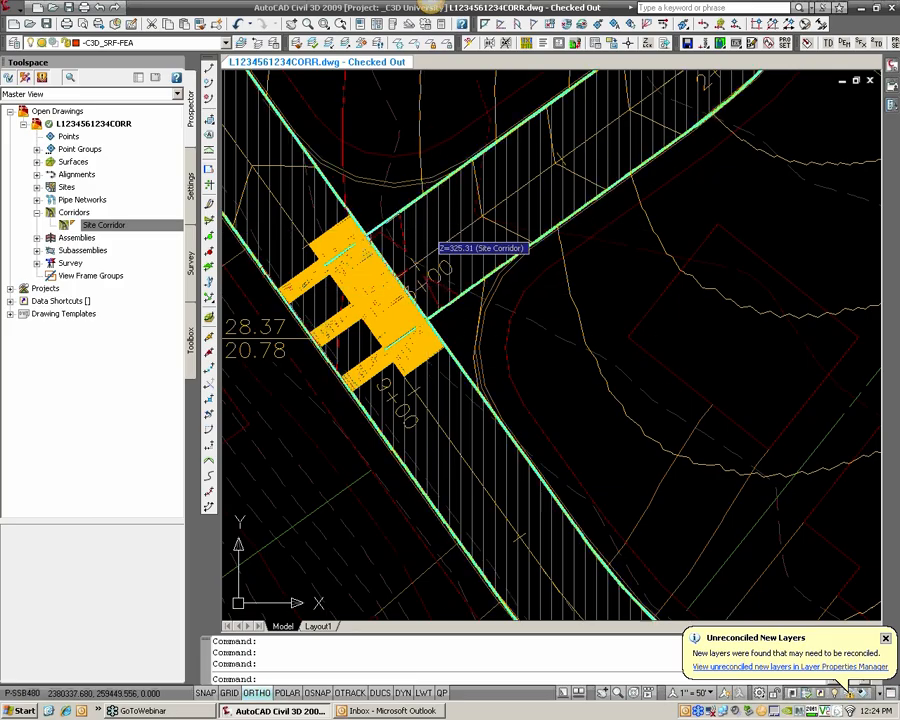
click(427, 230)
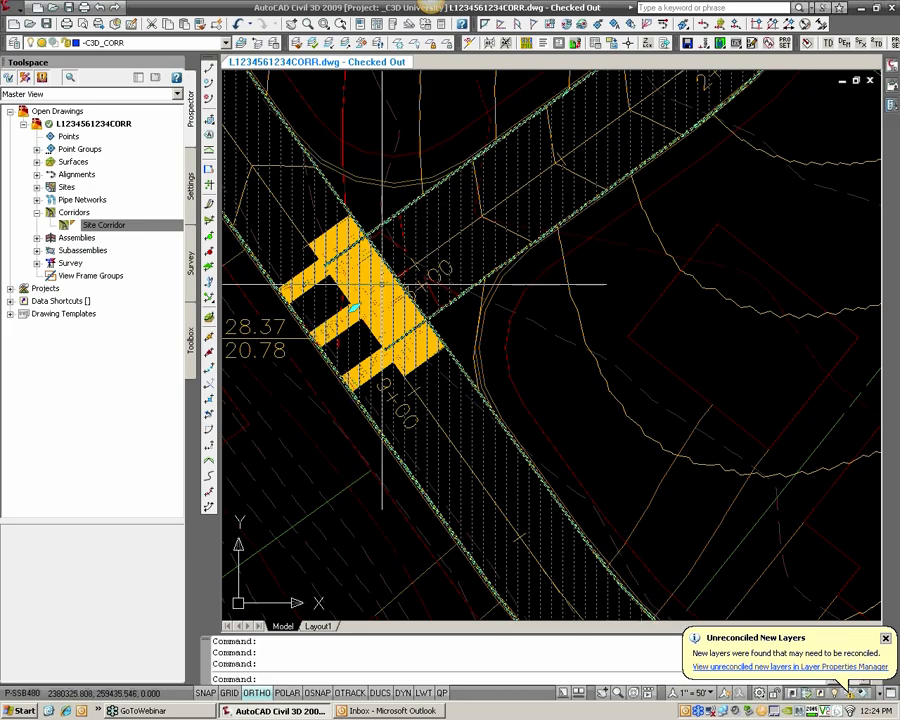
scroll(355, 305, up, 3)
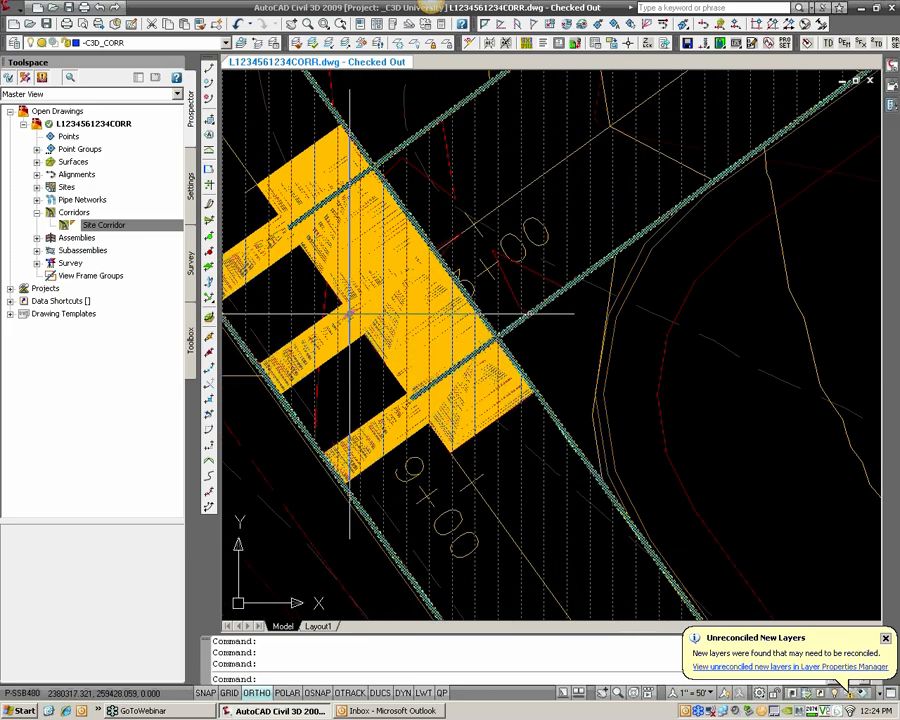
Stretch the stub street corridor region's end back out of the main street to the endpoint of the curb return
click(349, 314)
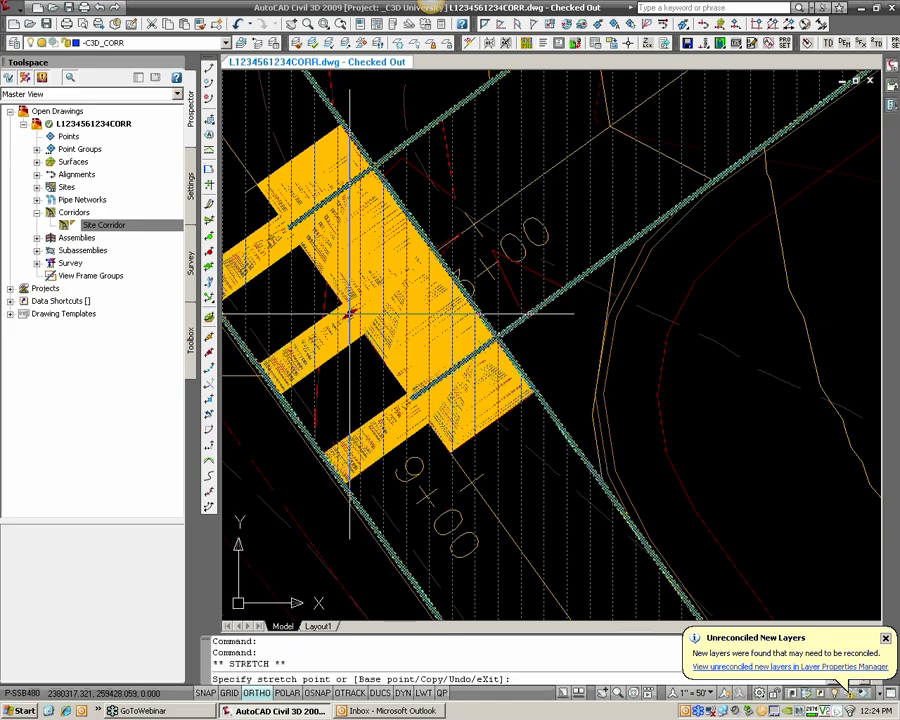
mouse_move(478, 204)
middle_down()
mouse_move(510, 310)
mouse_move(523, 322)
middle_up()
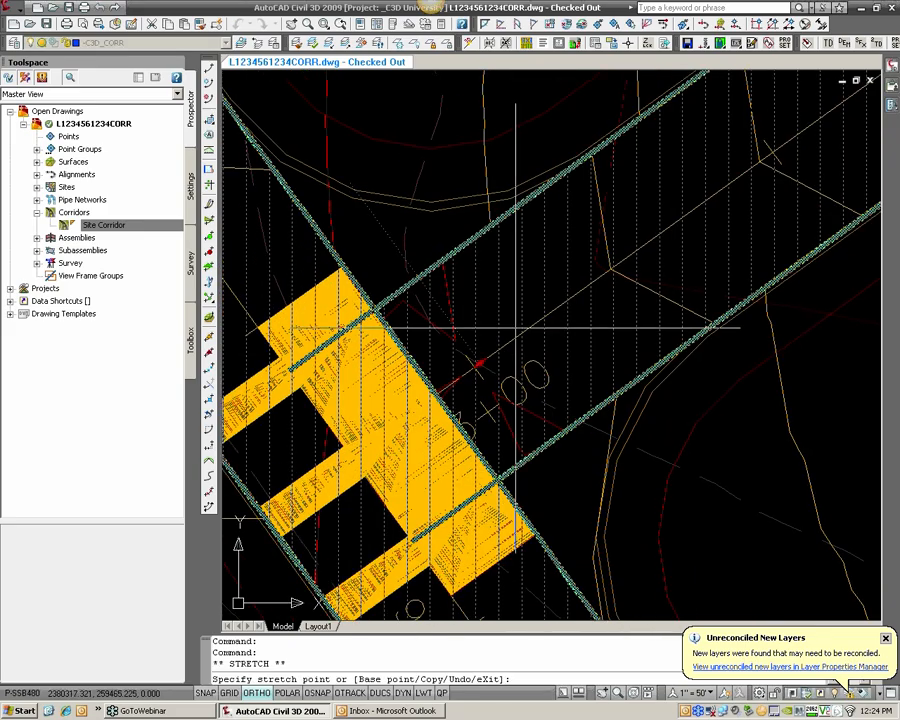
text(end)
key(Return)
click(549, 186)
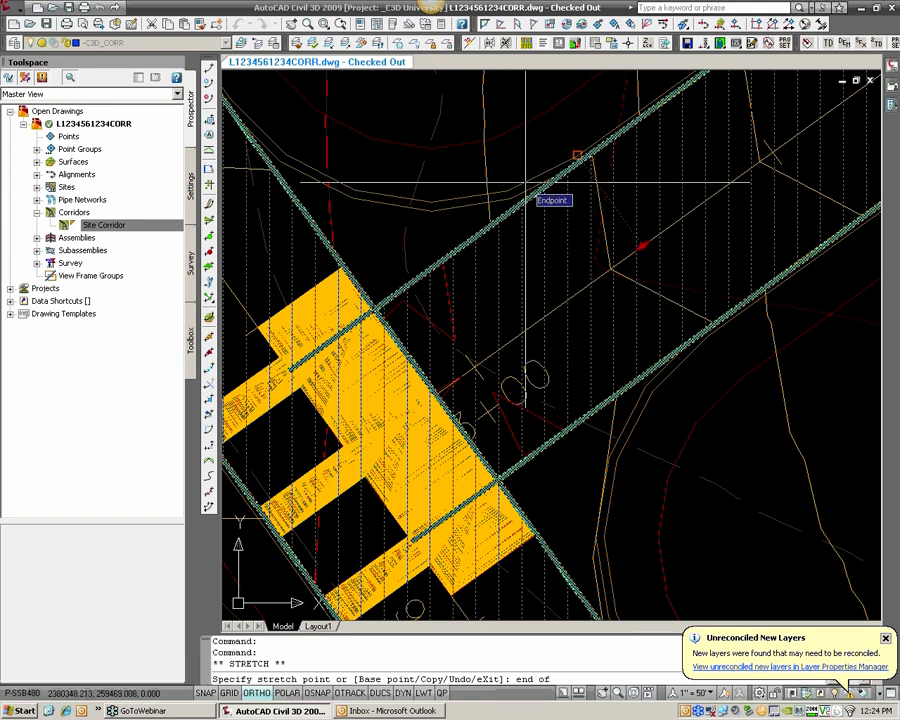
click(540, 184)
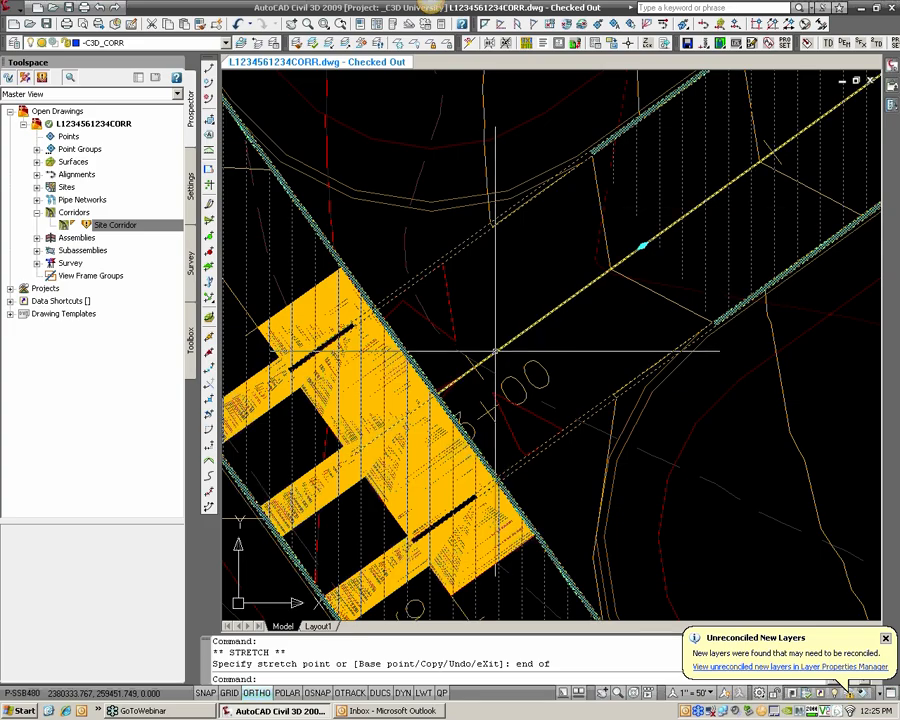
scroll(480, 345, down, 2)
scroll(567, 263, up, 2)
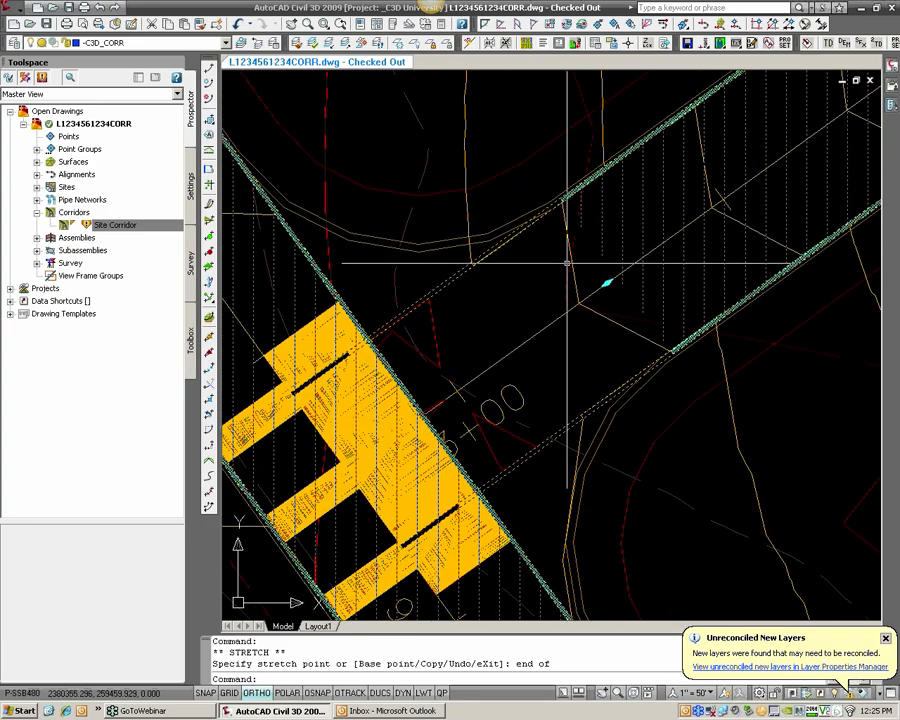
Rebuild the Site Corridor with the shortened stub street region and clear the corridor selection
click(124, 227)
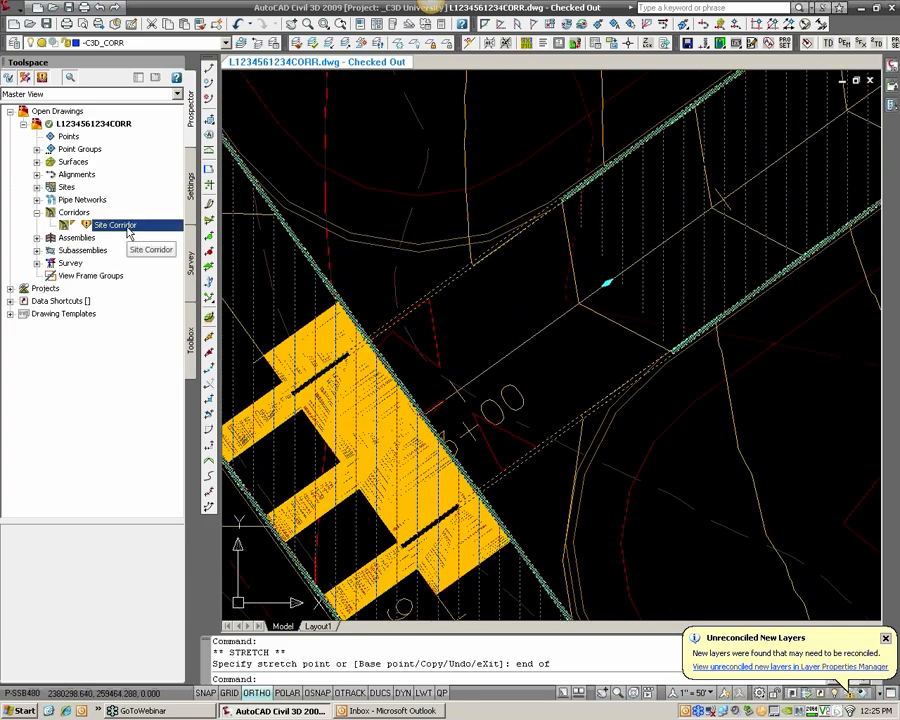
right_click(128, 230)
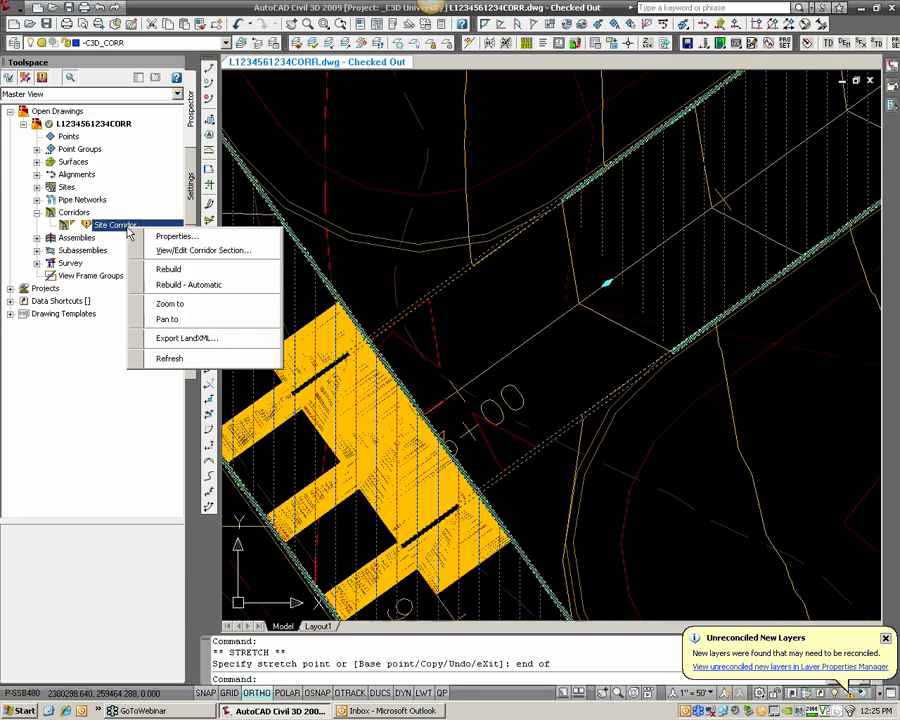
click(168, 270)
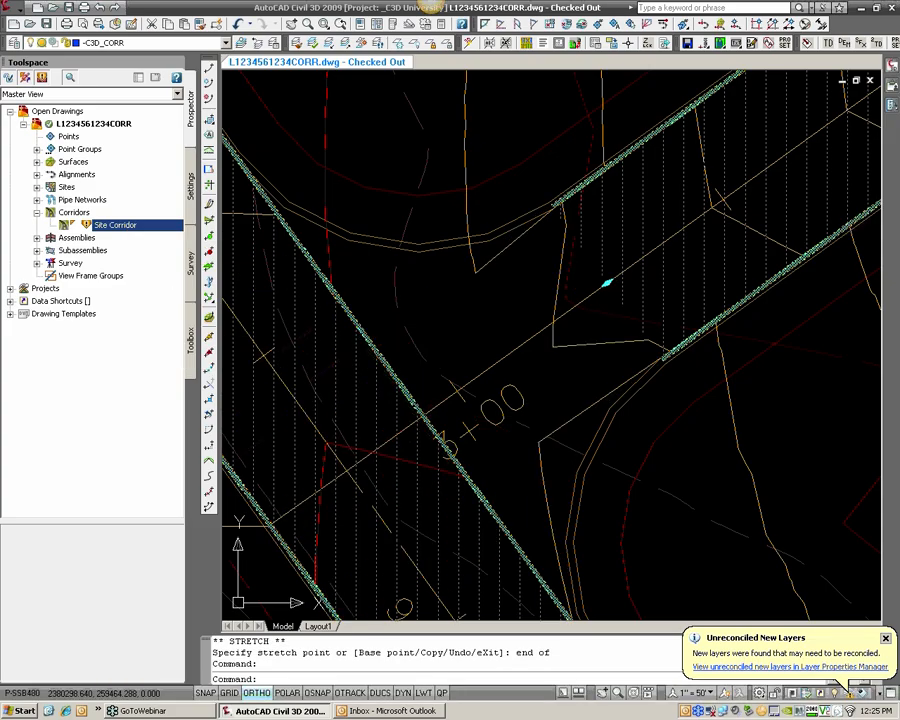
scroll(525, 400, down, 2)
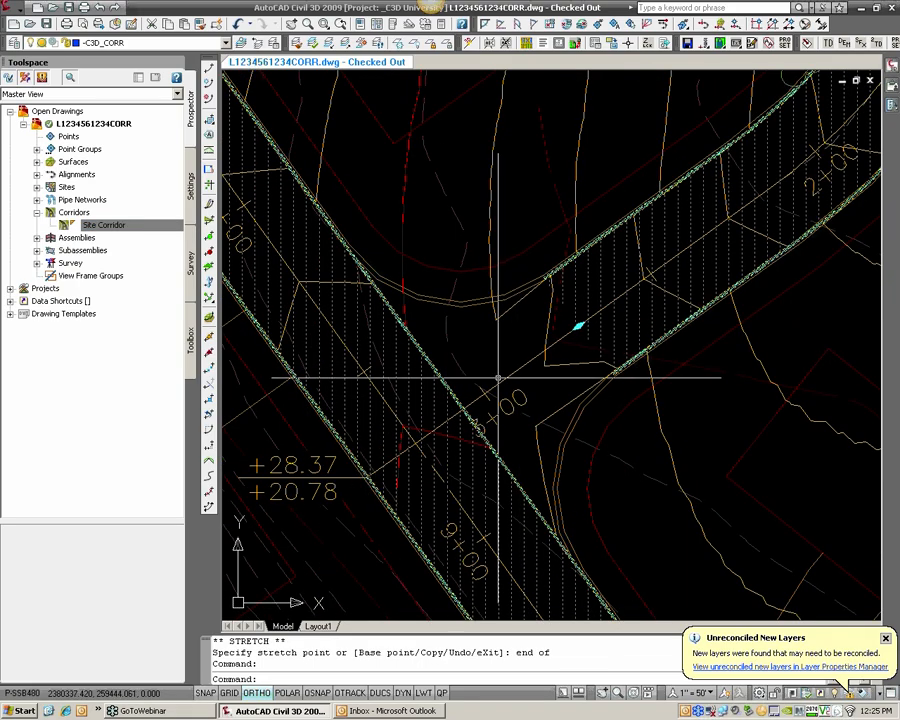
key(Escape)
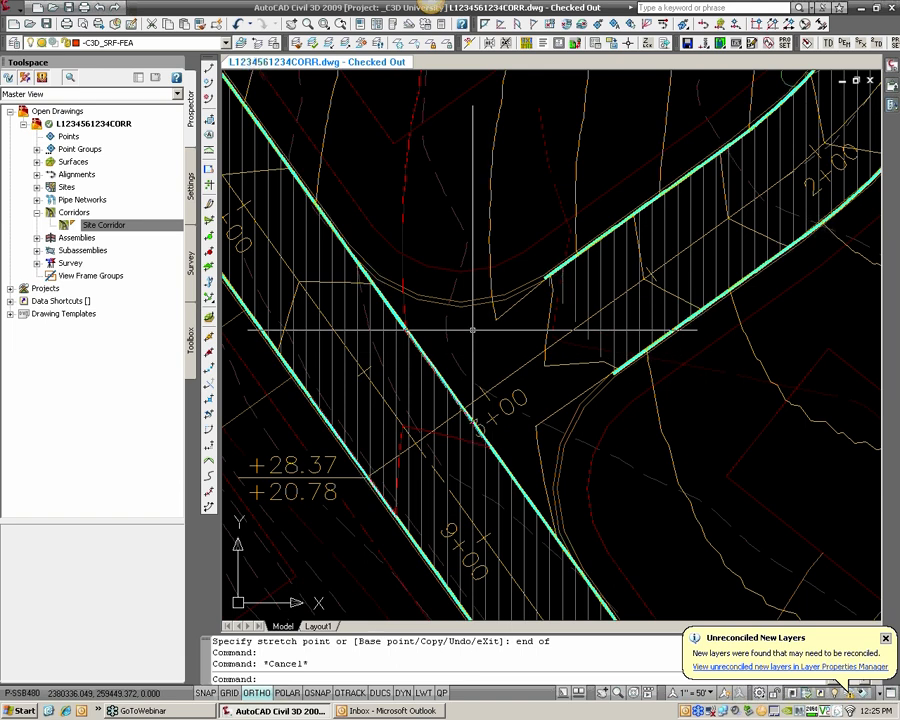
Open the Site Corridor's properties to its baseline and region parameters, comparing the stub street's station limits with the drawing
right_click(124, 229)
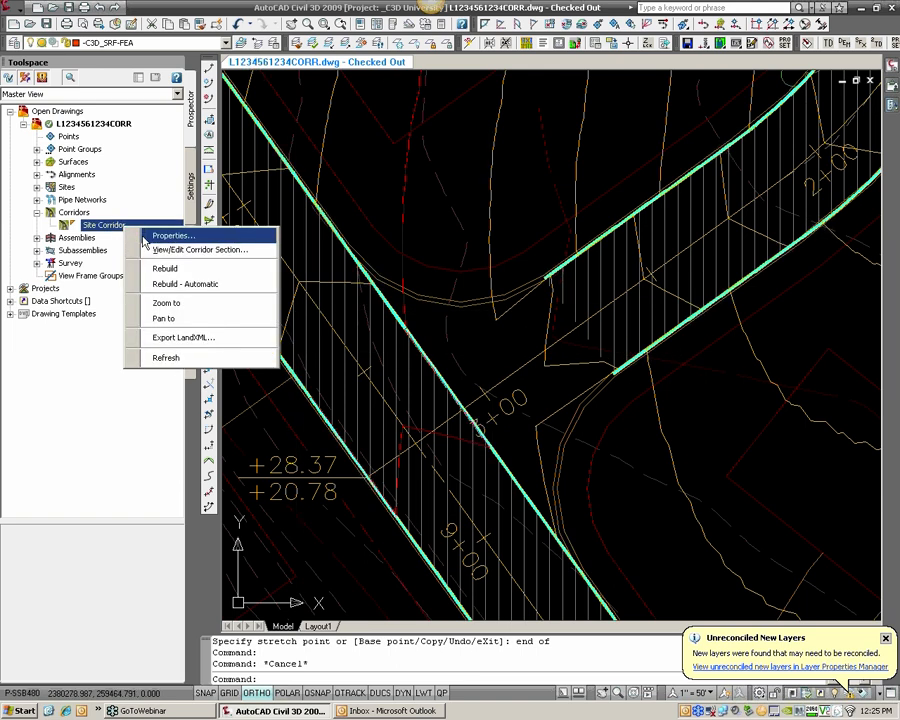
click(160, 236)
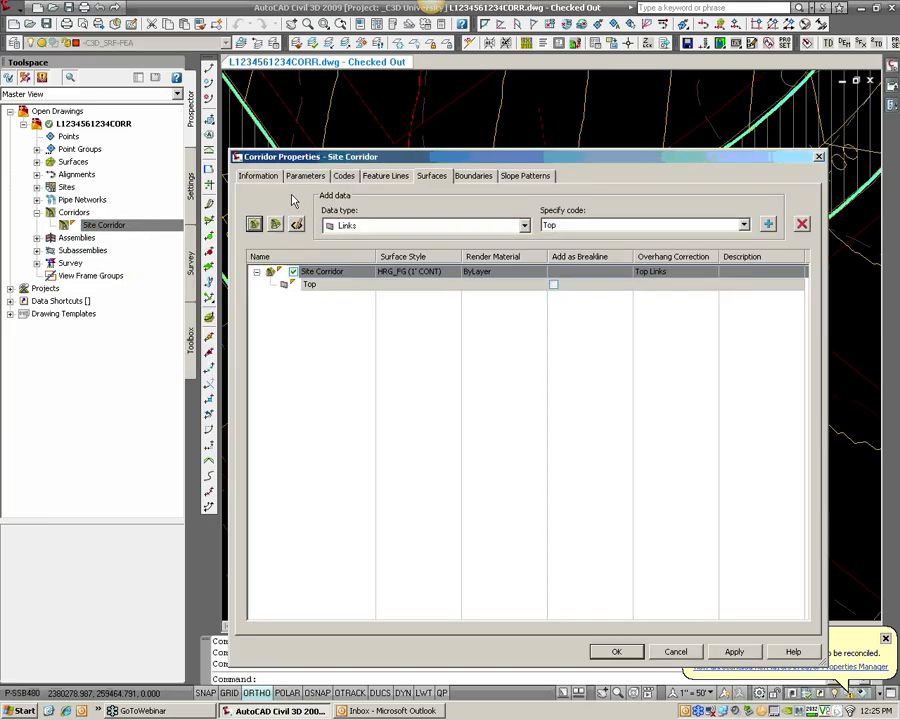
click(305, 176)
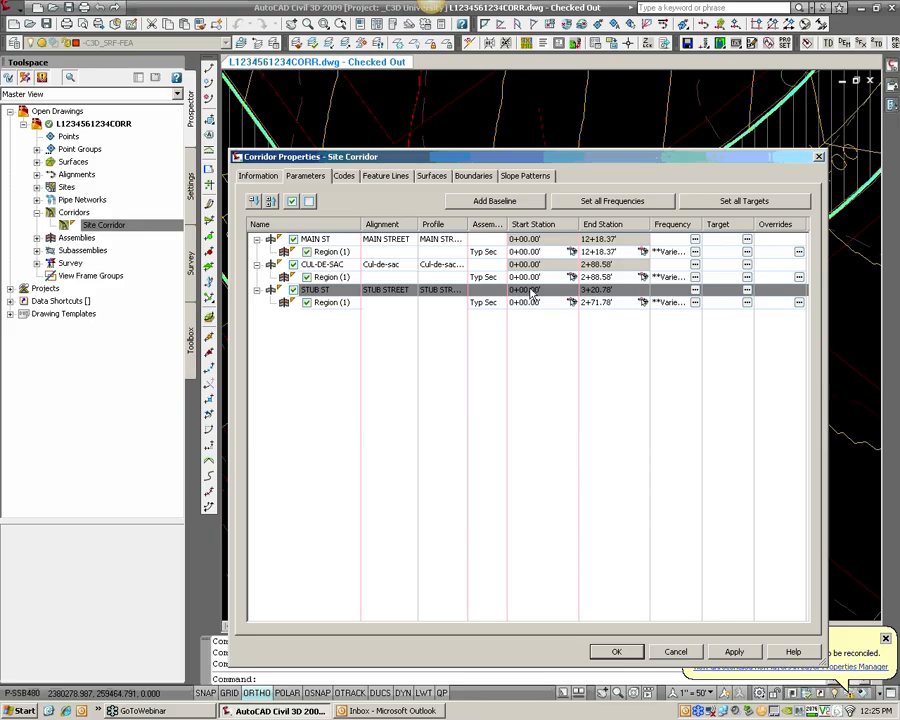
drag(619, 162, 479, 292)
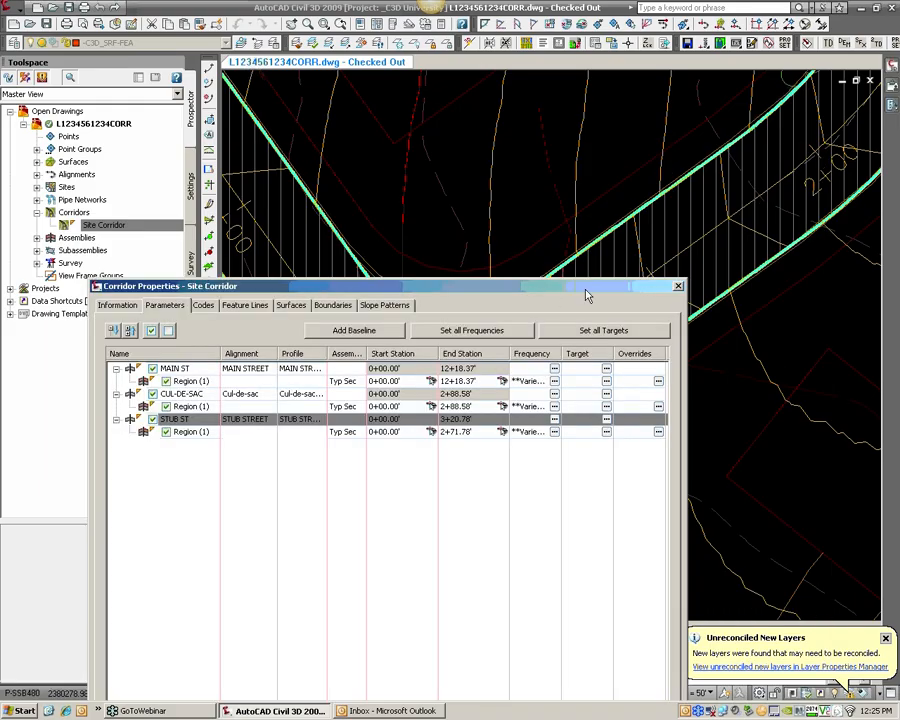
drag(588, 295, 703, 501)
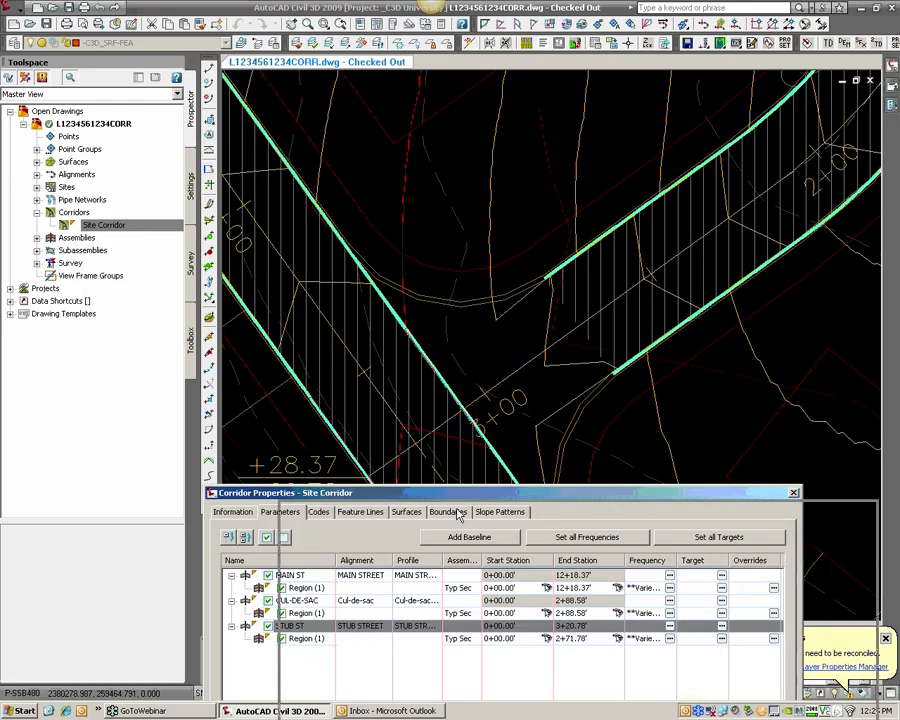
drag(274, 492, 486, 520)
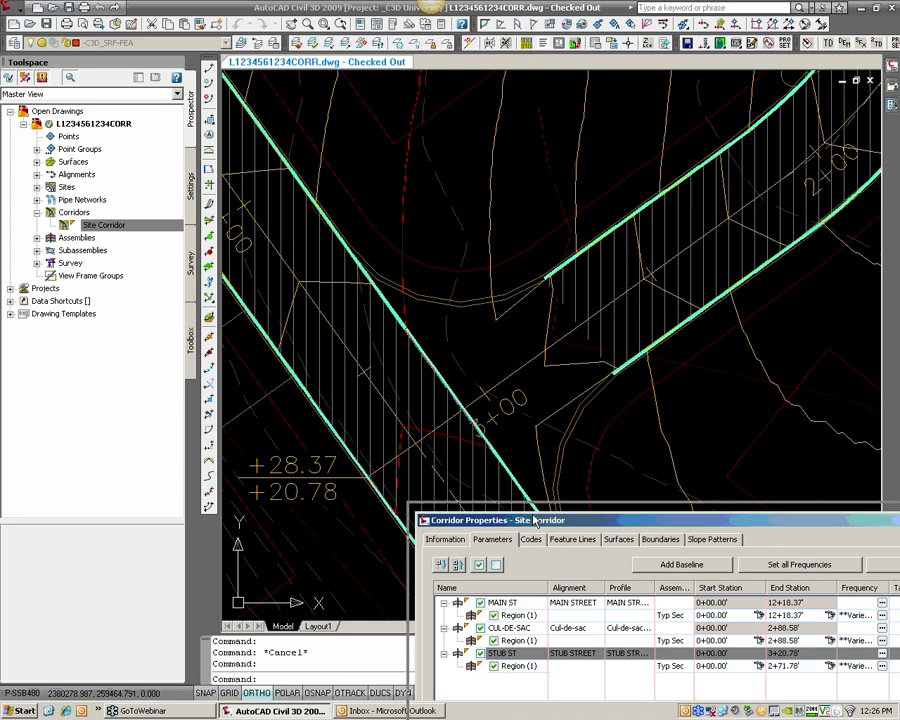
mouse_move(542, 529)
mouse_down()
mouse_move(340, 173)
mouse_move(332, 130)
mouse_up()
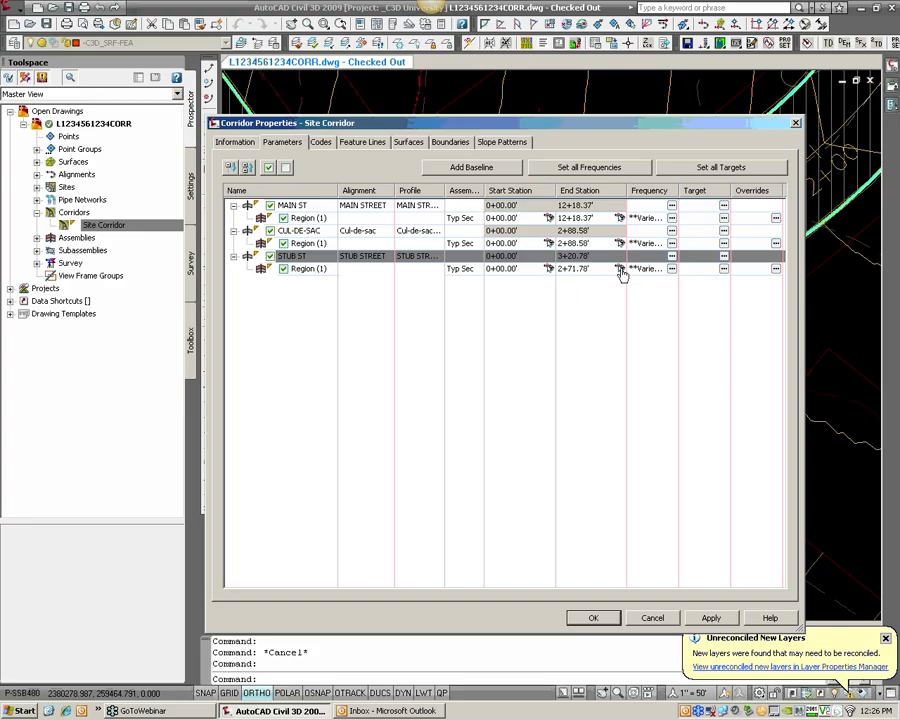
Pick the STUB ST region's end station in the drawing at the curb return's endpoint and accept the corridor properties
click(620, 270)
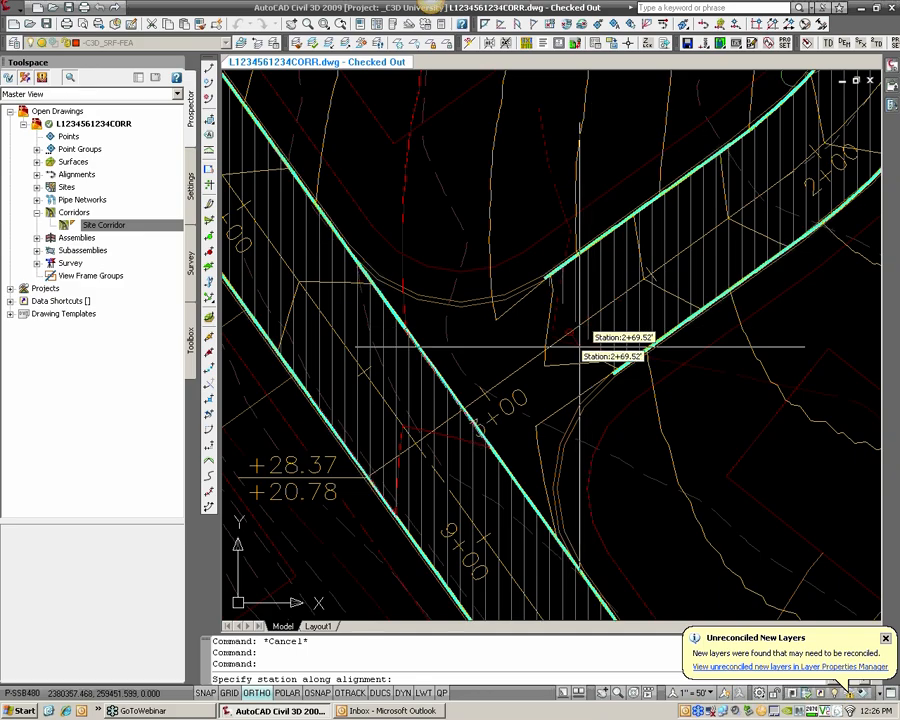
scroll(585, 370, up, 1)
text(en)
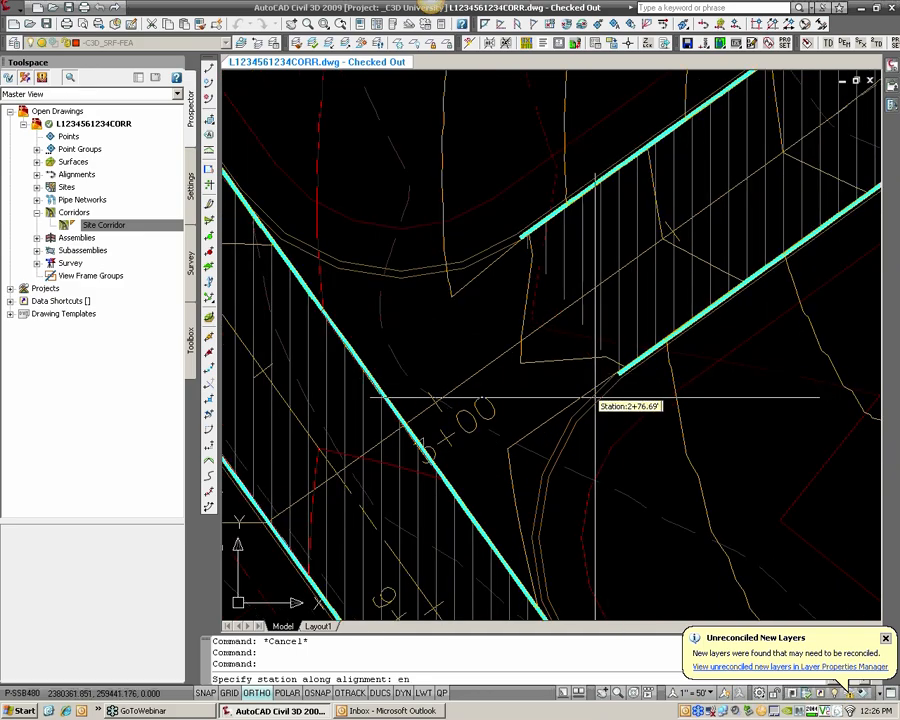
text(d)
key(space)
click(608, 378)
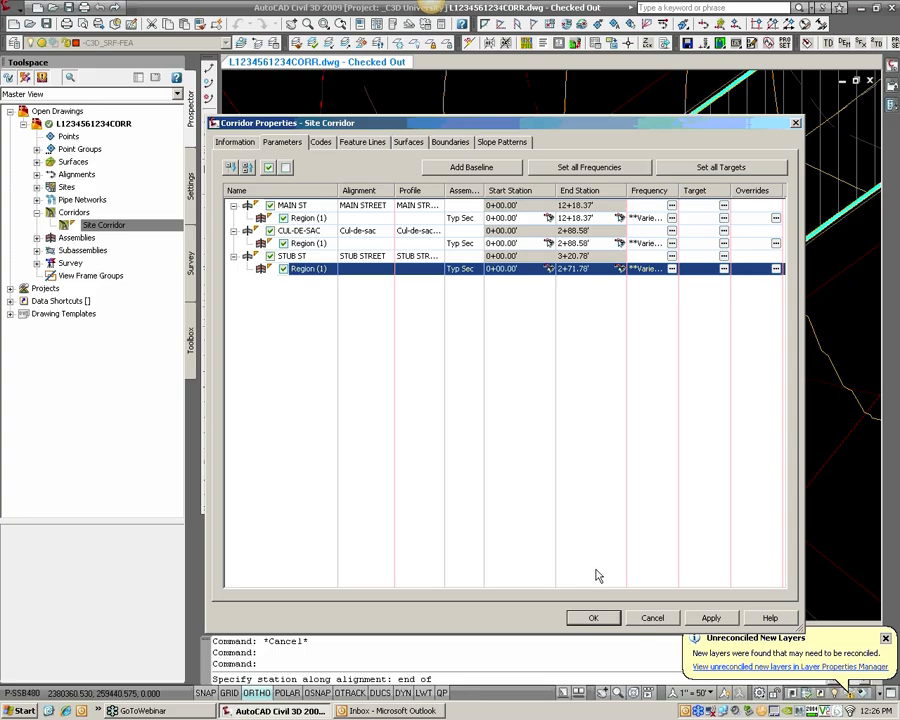
click(593, 617)
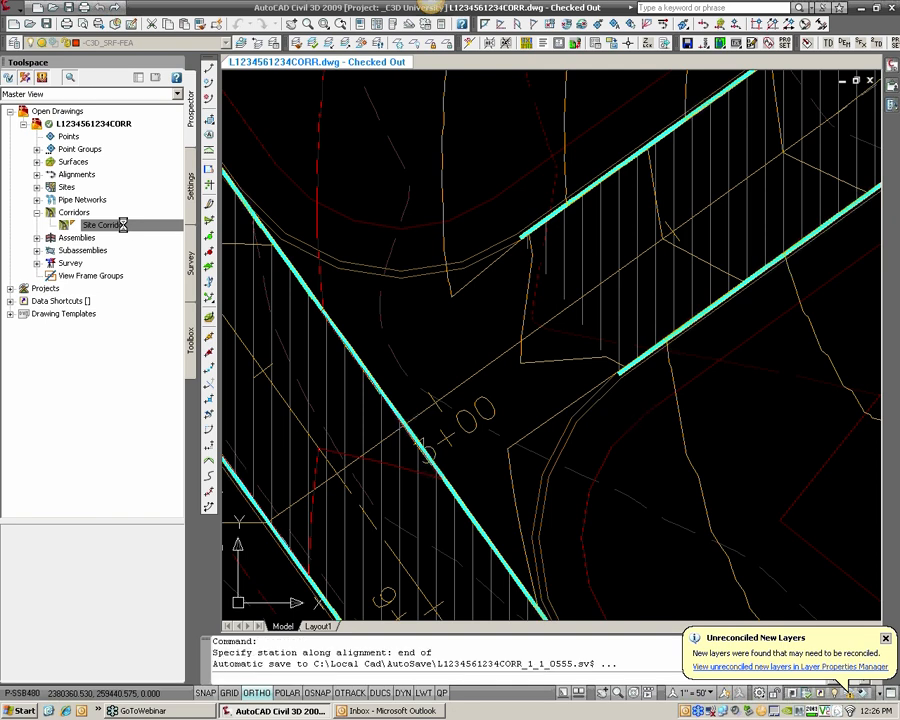
Turn on automatic rebuilding for the Site Corridor
click(122, 225)
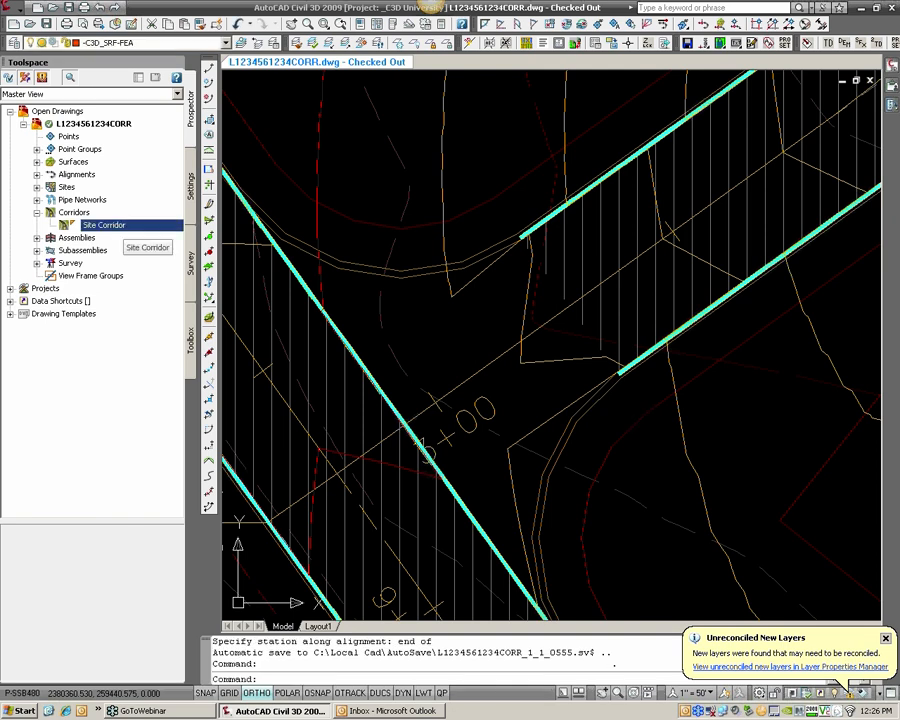
right_click(124, 226)
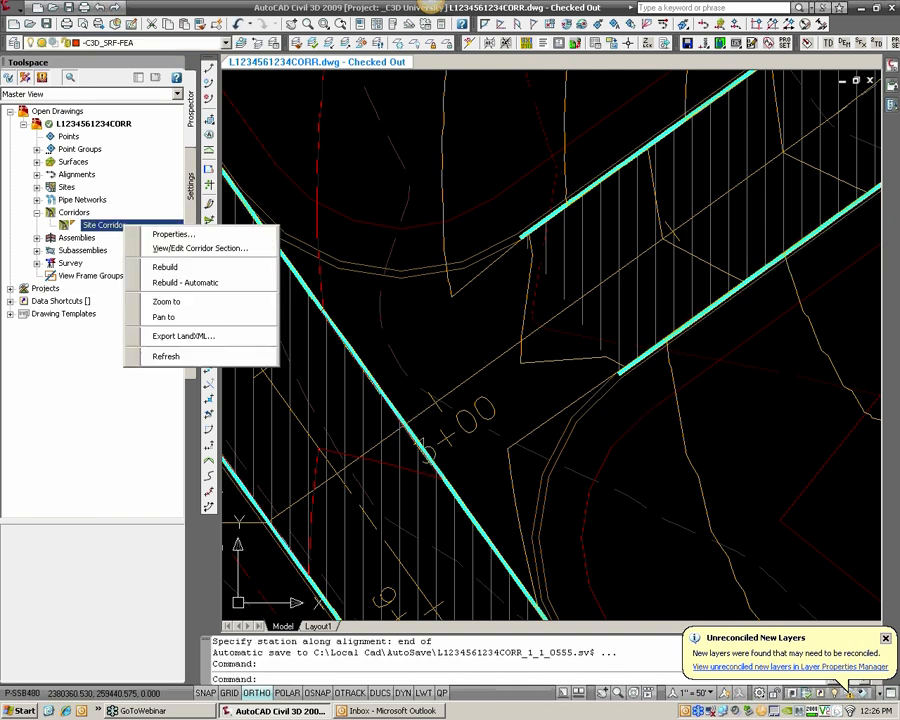
click(177, 285)
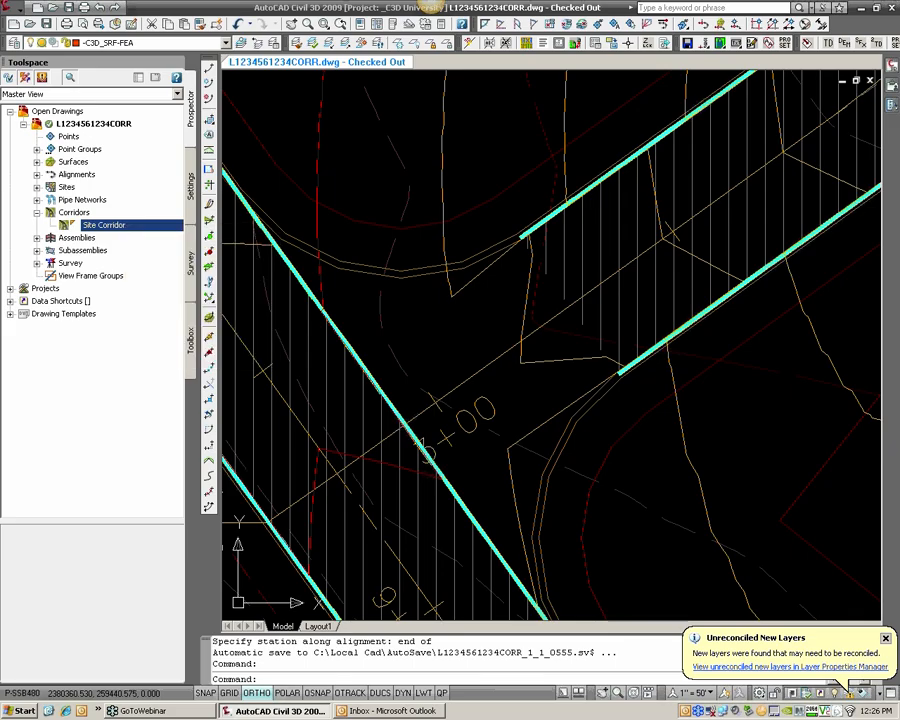
Stretch the cul-de-sac corridor region's start away from the main street to the endpoint of the curb return
scroll(446, 327, down, 2)
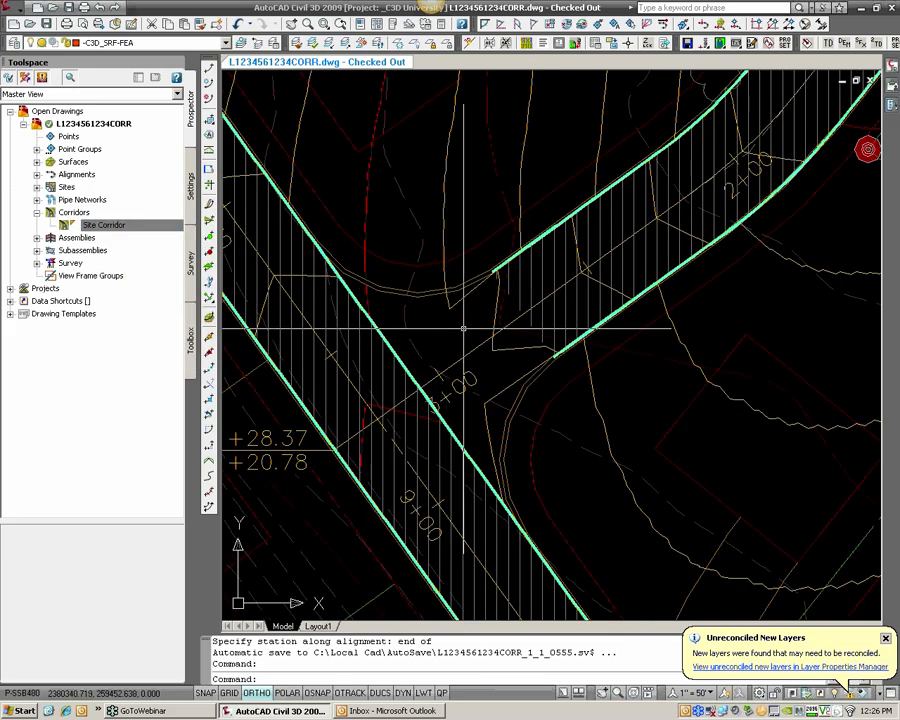
middle_drag(388, 293, 362, 283)
scroll(362, 283, down, 4)
middle_drag(466, 440, 262, 116)
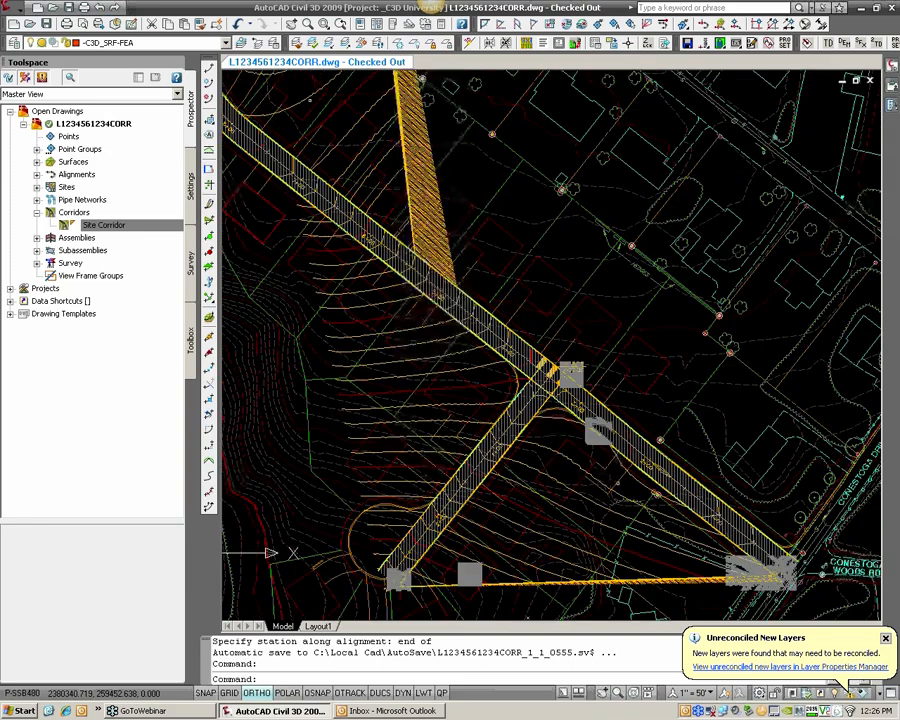
scroll(558, 400, up, 6)
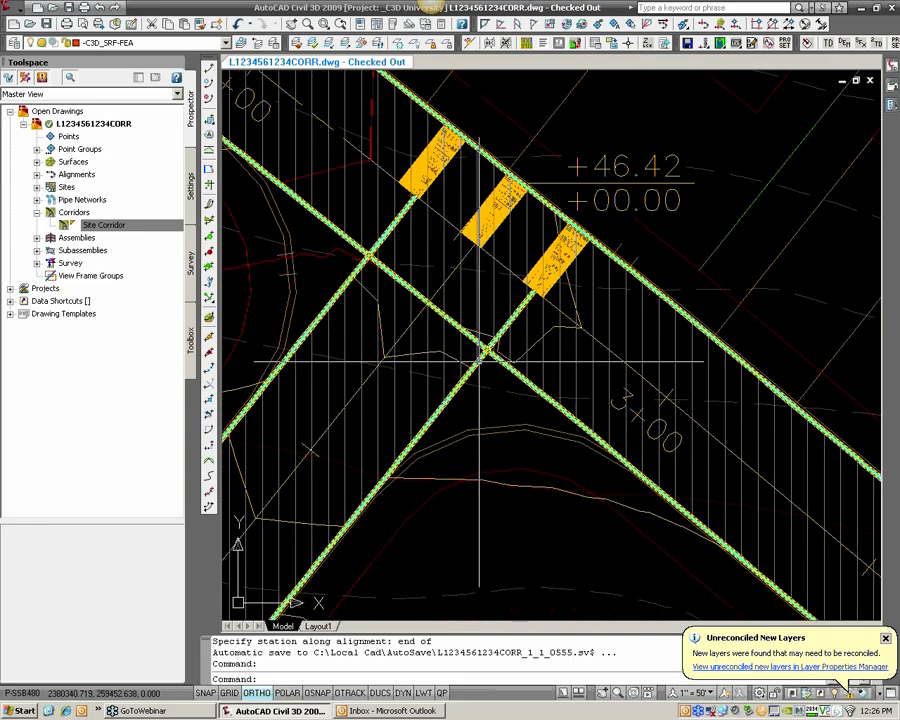
click(486, 347)
click(476, 242)
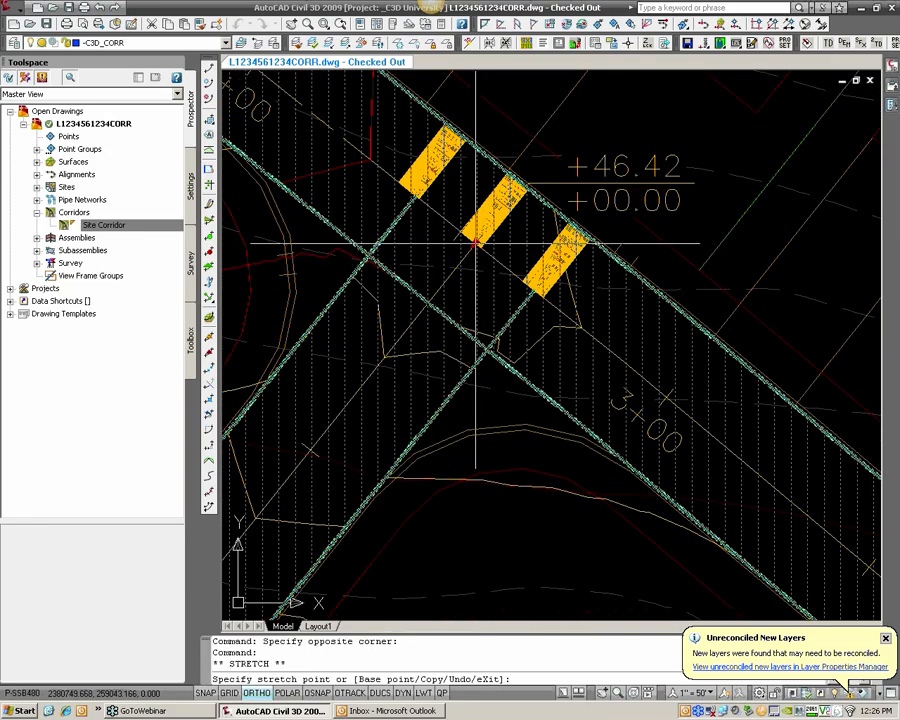
middle_drag(393, 309, 448, 242)
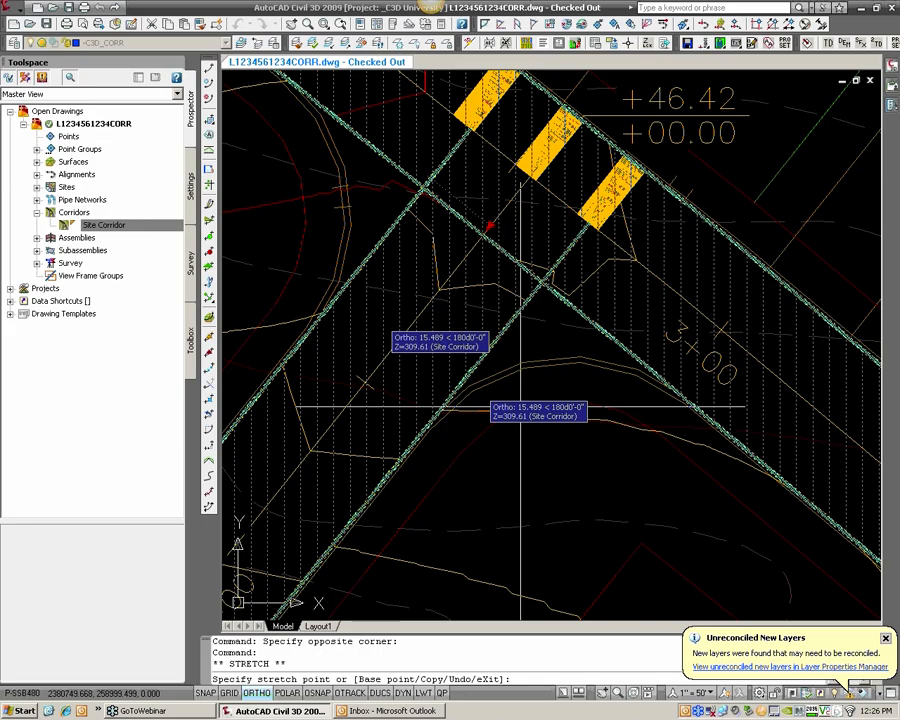
text(end)
key(Return)
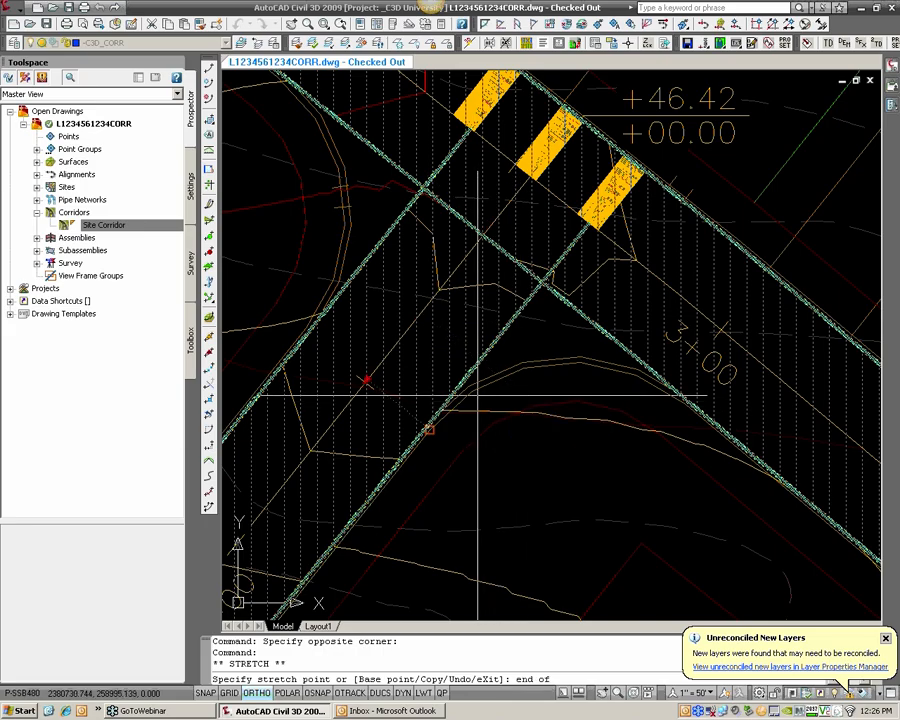
click(478, 396)
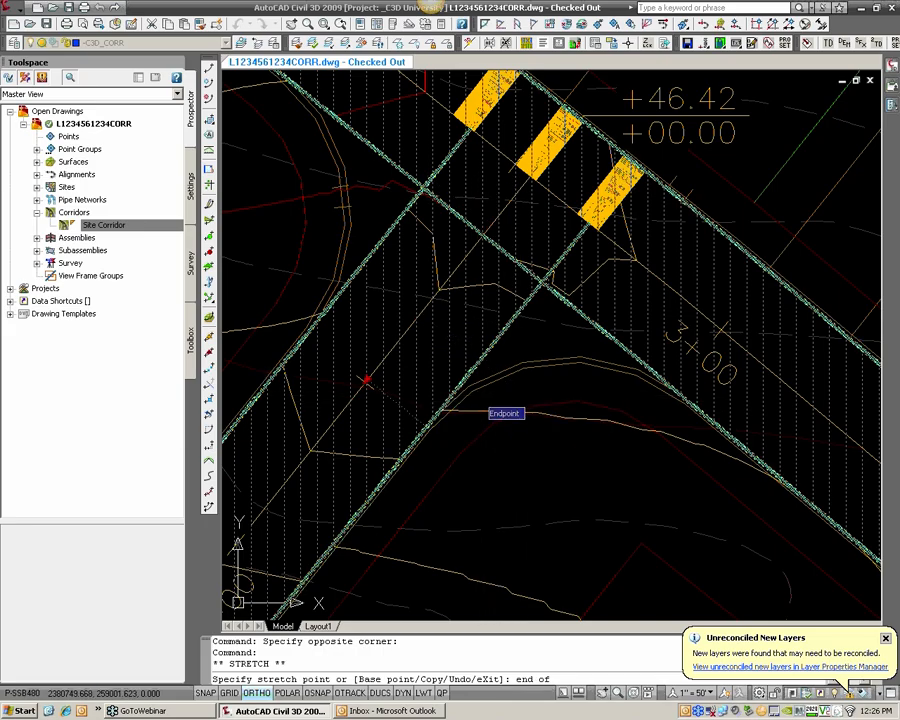
click(426, 430)
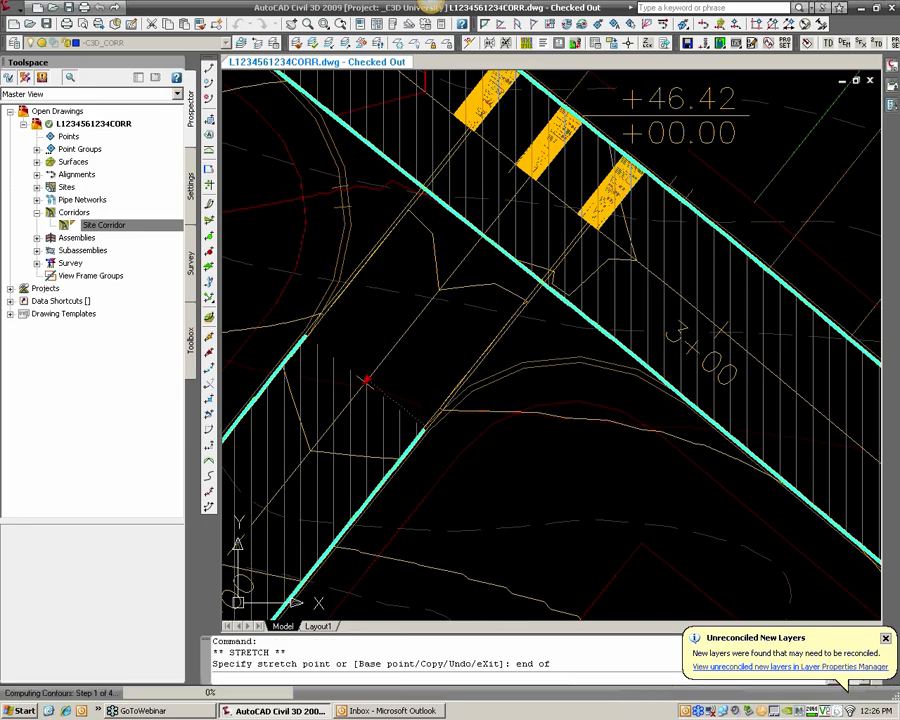
Stretch the main street corridor region's start at station 0+00 back from the existing road to the endpoint of the curb return
scroll(464, 366, down, 2)
middle_drag(677, 432, 446, 281)
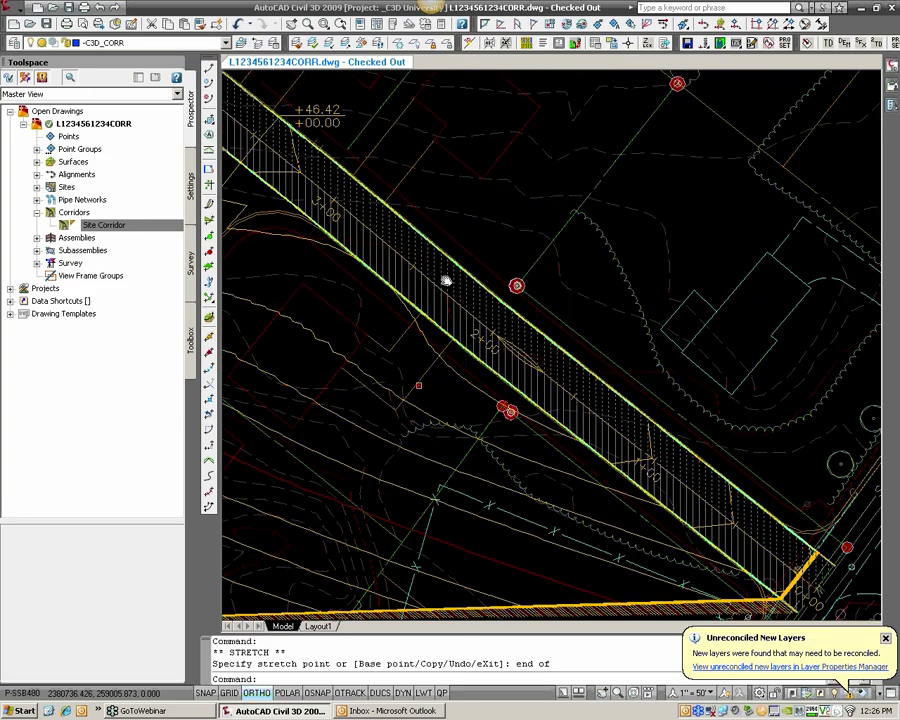
middle_drag(815, 598, 602, 453)
key(Escape)
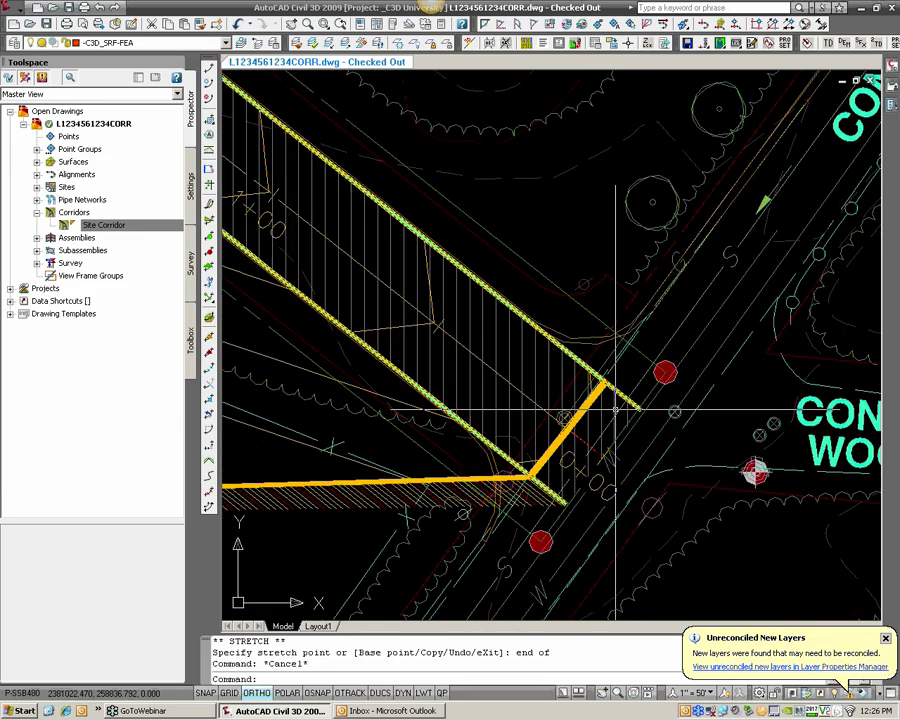
click(613, 408)
click(602, 456)
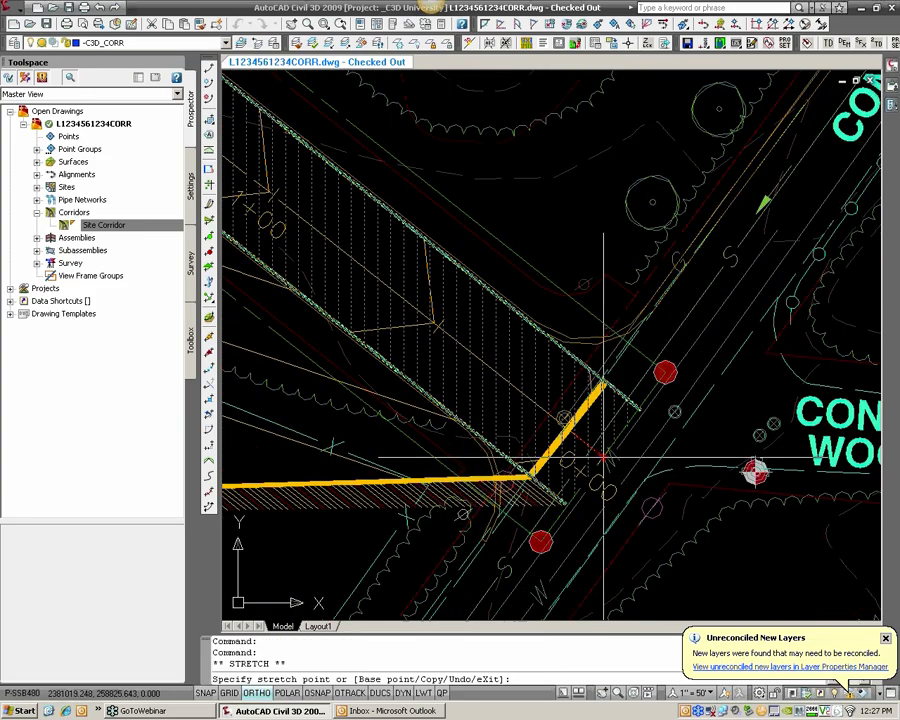
scroll(571, 345, up, 2)
scroll(571, 345, up, 2)
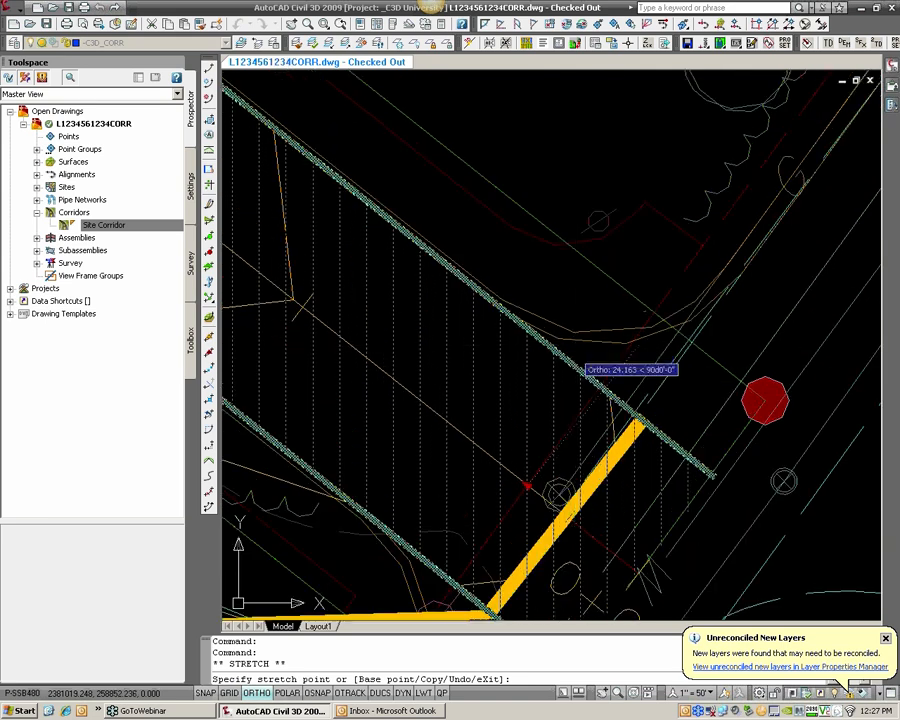
text(end)
key(Return)
click(592, 352)
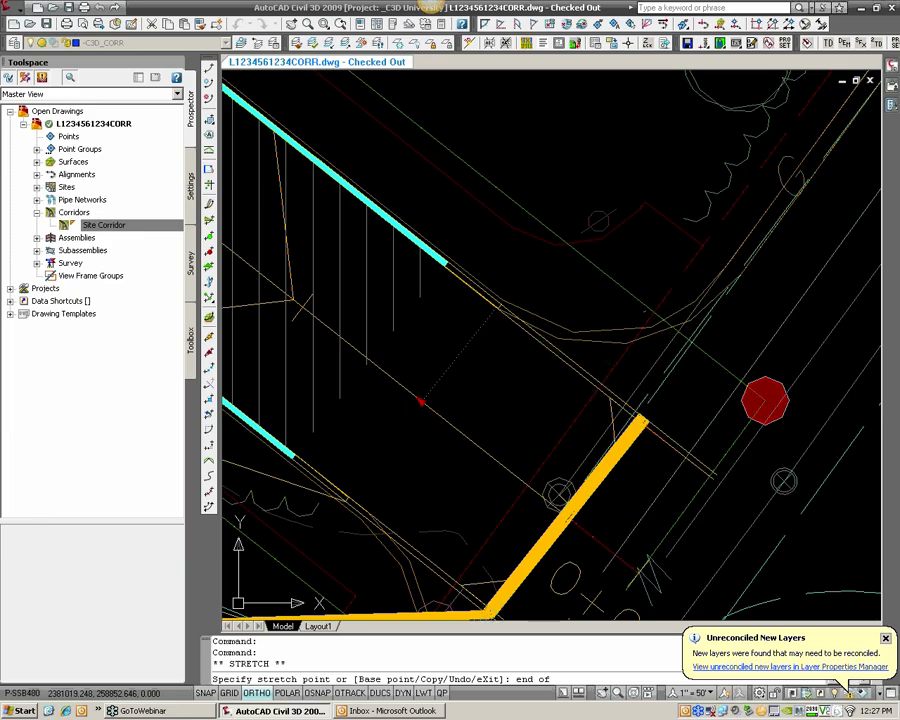
key(Escape)
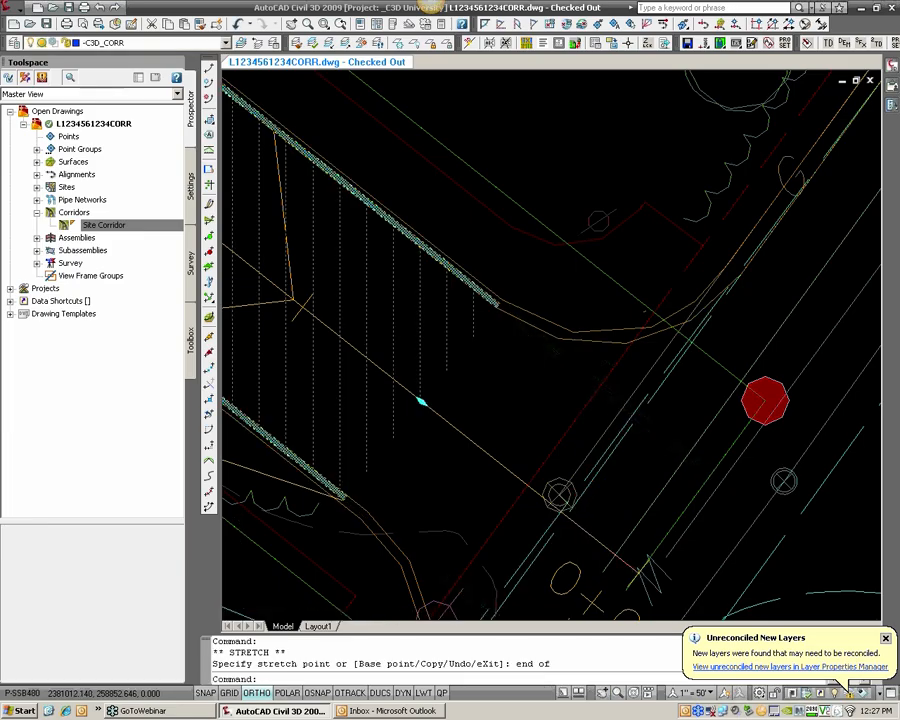
Stretch the side street corridor region's outer end near City Mill Road back inside the site boundary to the curb return's endpoint
scroll(447, 300, down, 5)
middle_drag(306, 266, 639, 351)
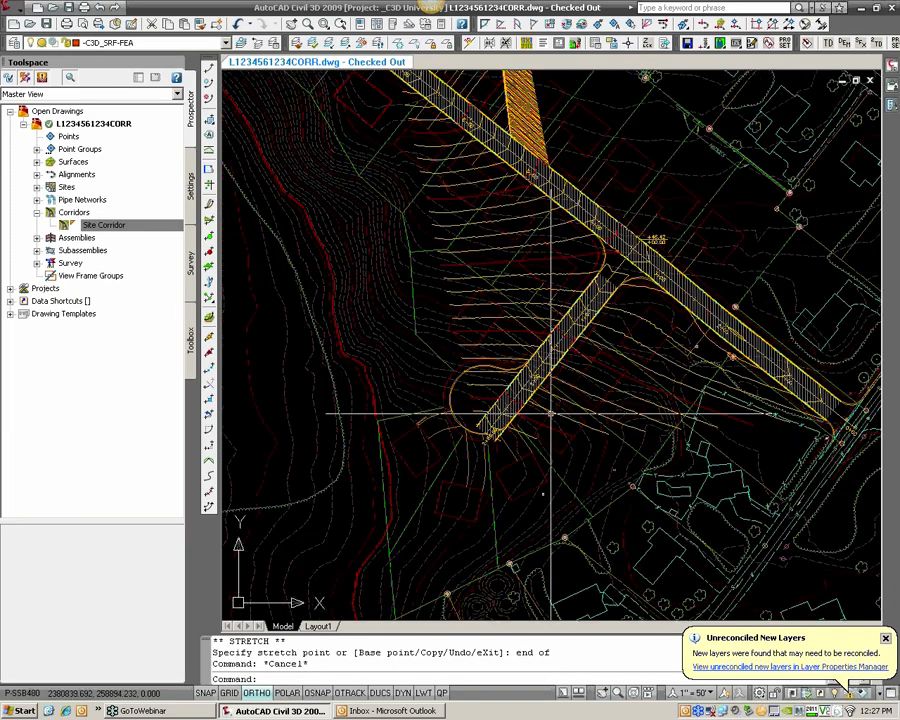
middle_drag(530, 140, 571, 540)
scroll(571, 180, up, 1)
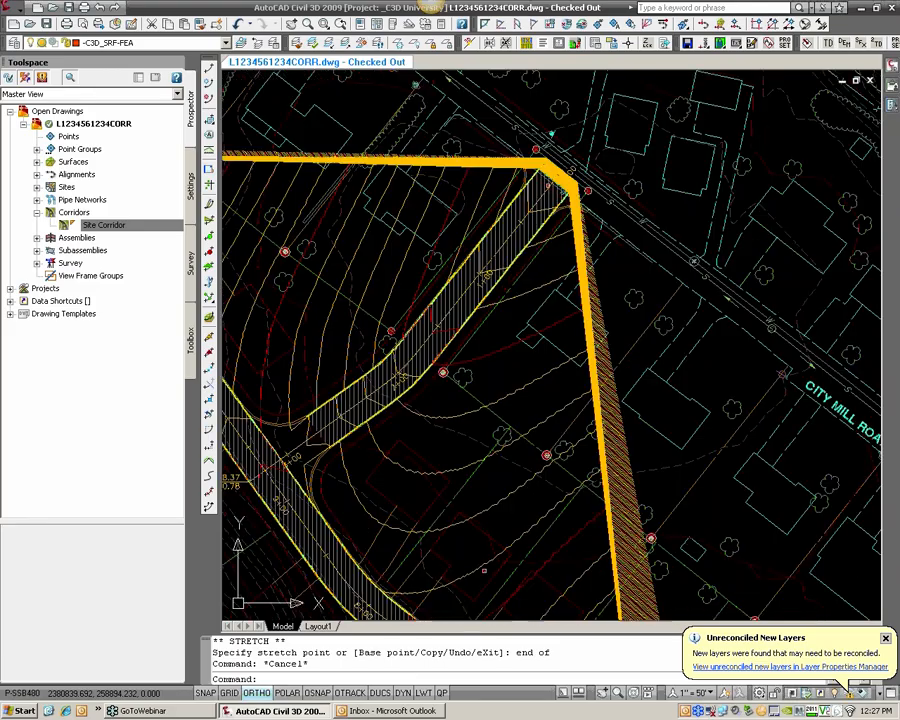
middle_drag(564, 179, 538, 277)
scroll(538, 277, up, 1)
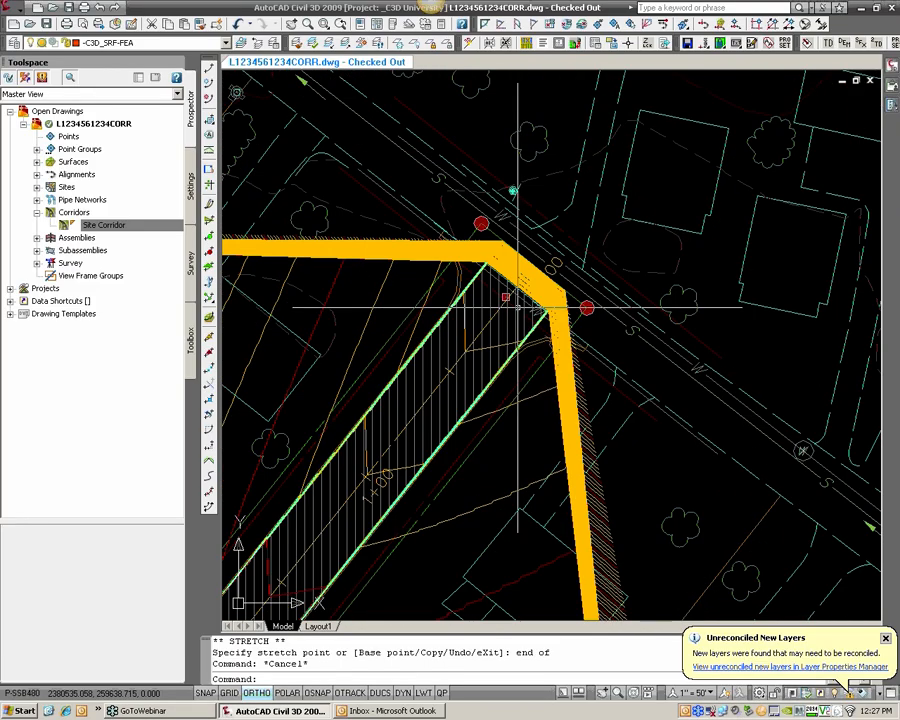
click(520, 306)
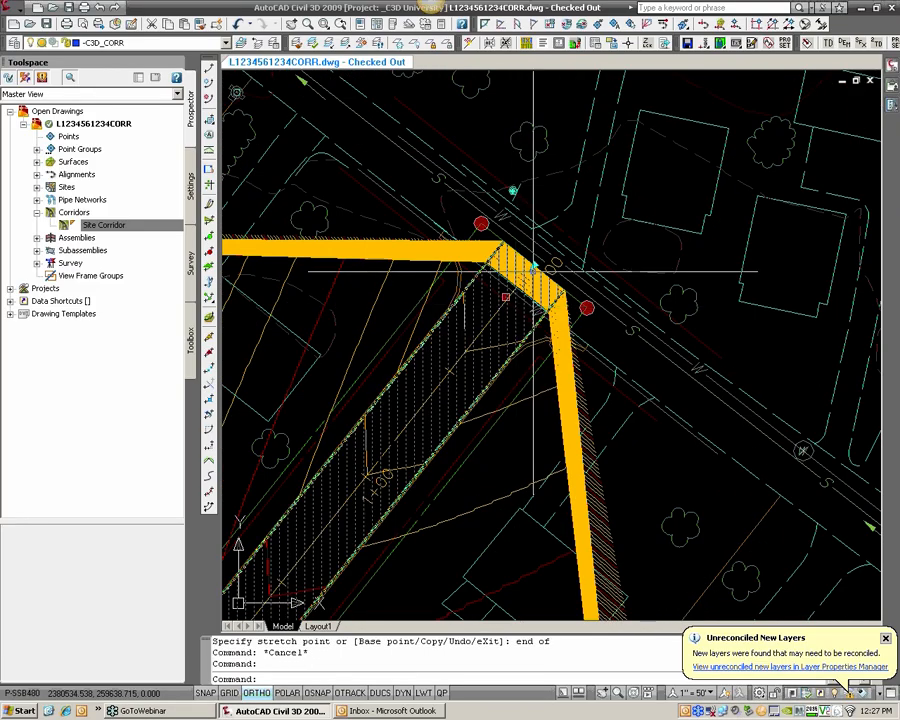
click(505, 297)
scroll(470, 290, up, 1)
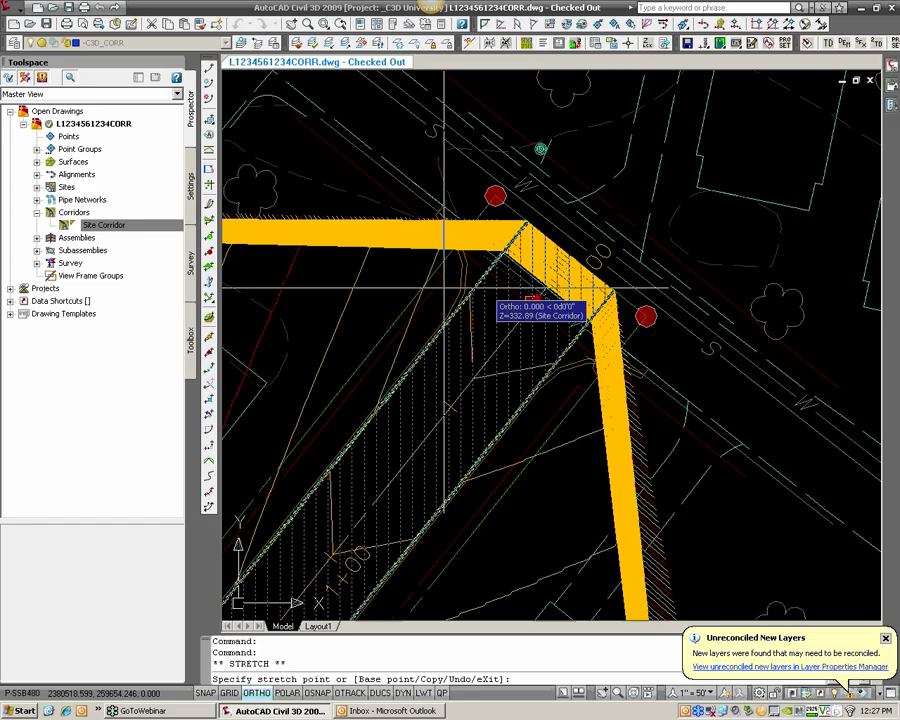
scroll(455, 302, up, 1)
text(end)
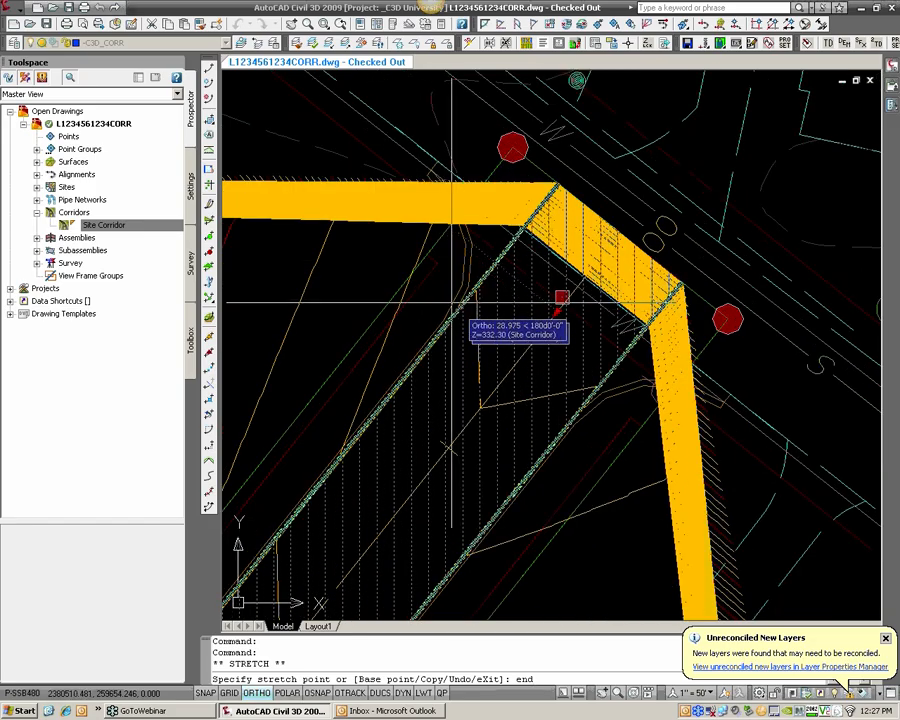
key(Return)
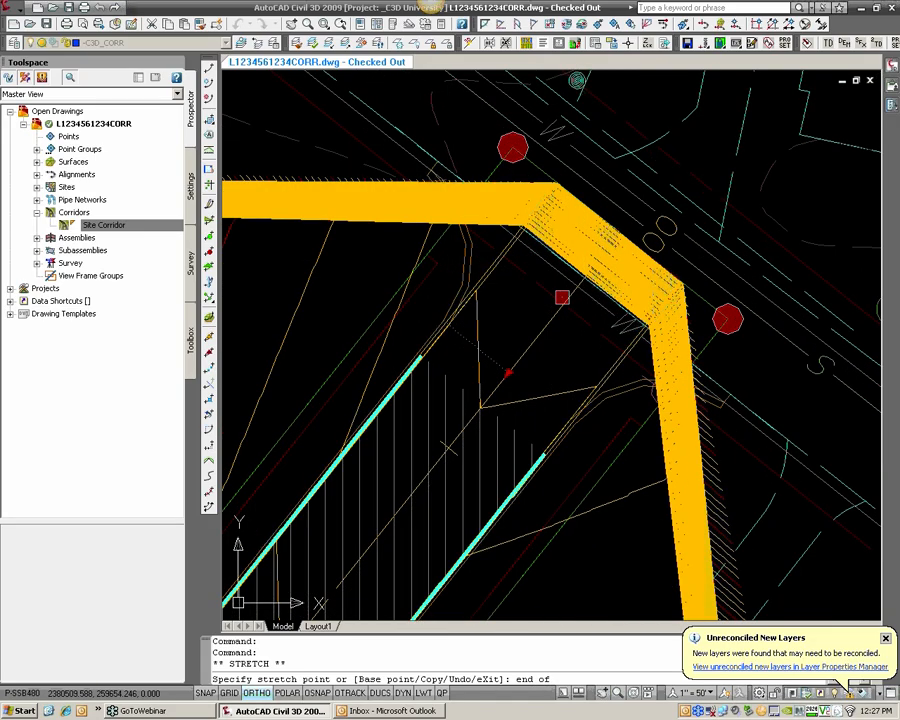
Finish the grip stretch near station 0+00 of the side road, clear the selection and save the drawing
scroll(501, 305, down, 2)
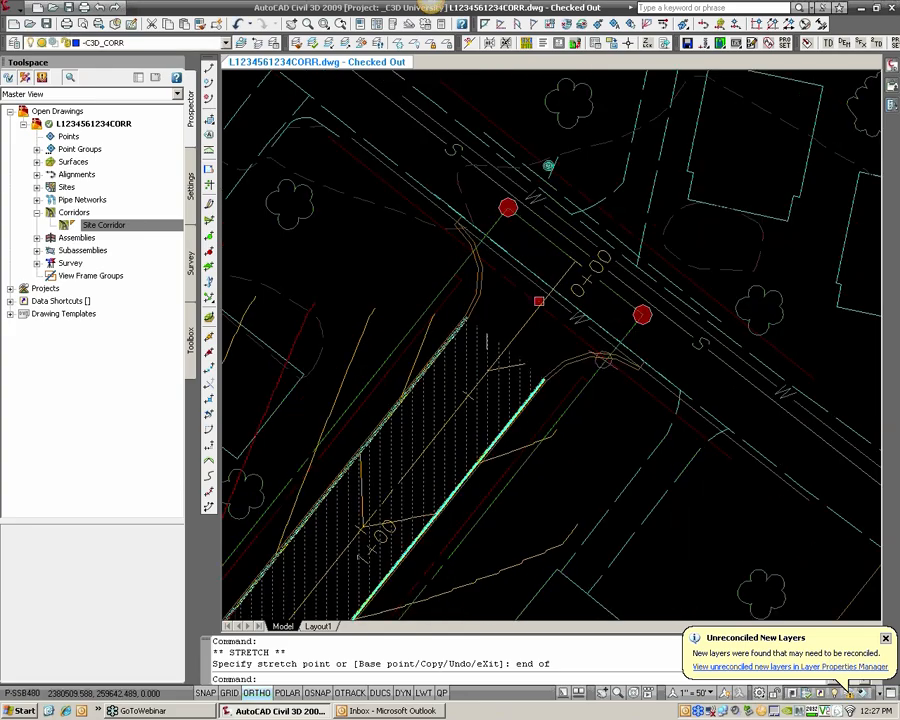
scroll(488, 272, down, 3)
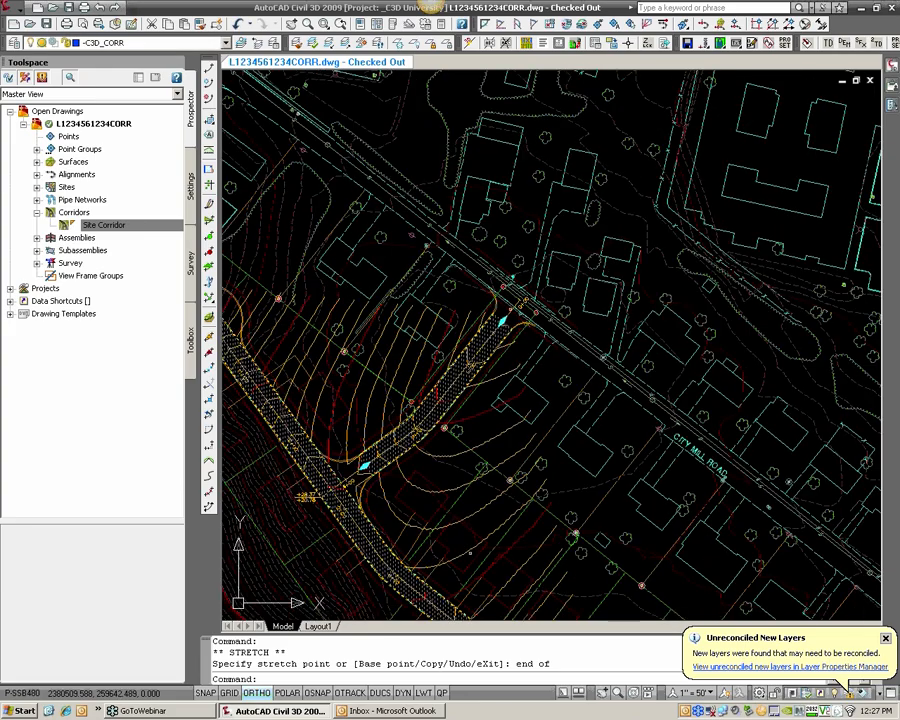
key(Escape)
scroll(650, 235, down, 2)
middle_drag(345, 492, 230, 356)
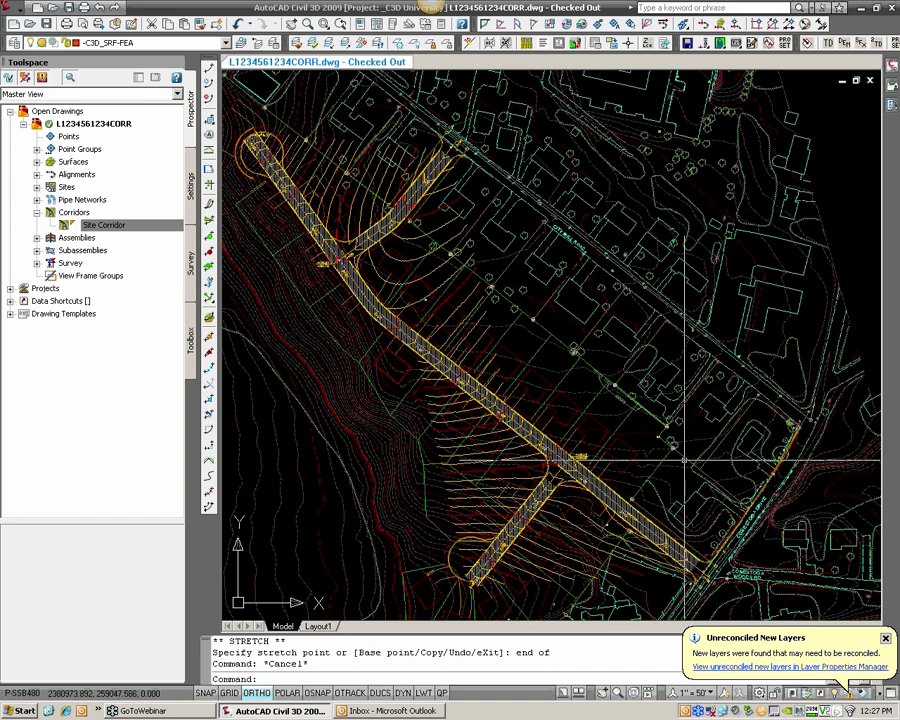
mouse_move(684, 461)
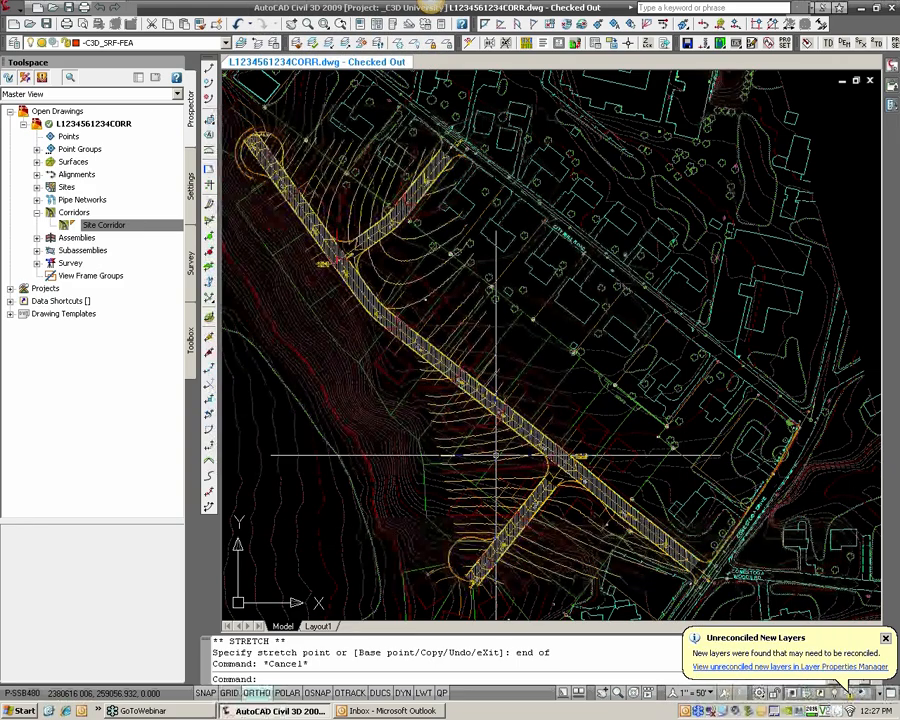
middle_drag(568, 528, 523, 475)
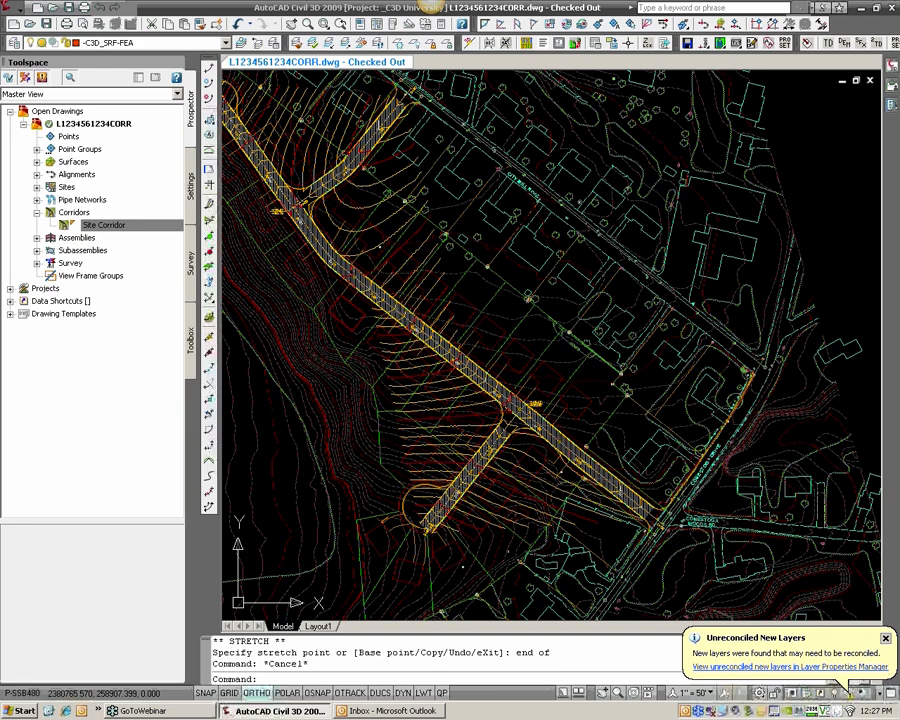
middle_drag(447, 290, 476, 312)
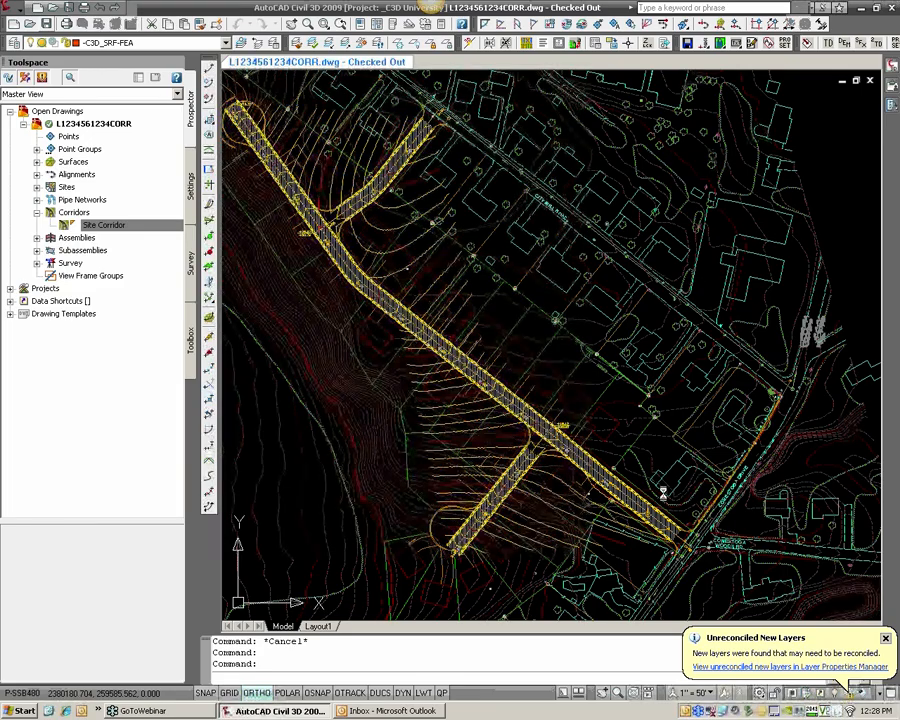
key(ctrl+s)
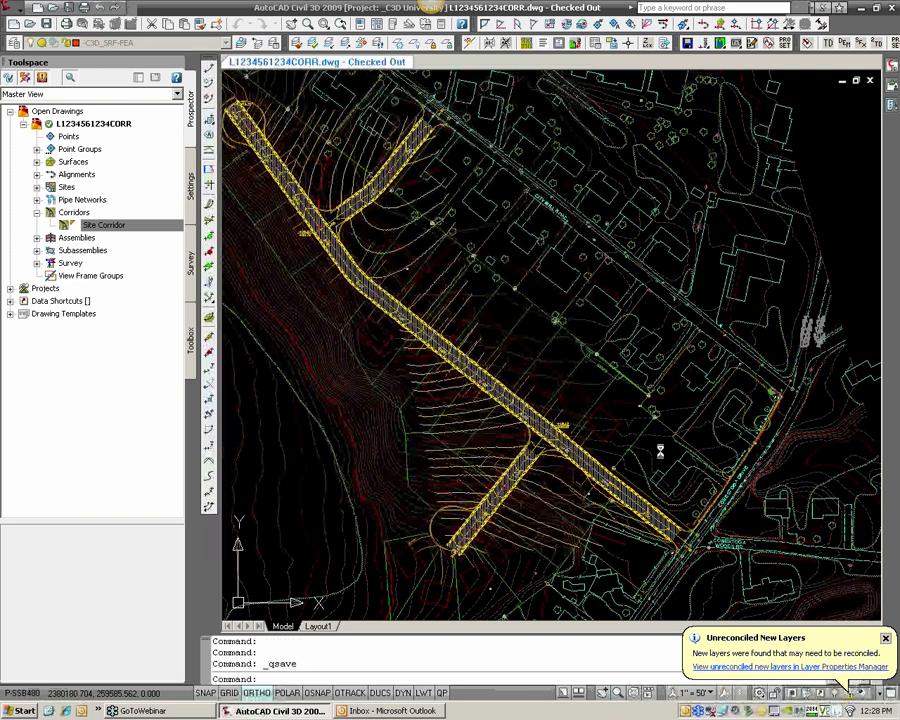
Start a polyline at the endpoint in the property corner marker on the north side of the main road's Conestoga Drive entrance
text(pl)
key(Return)
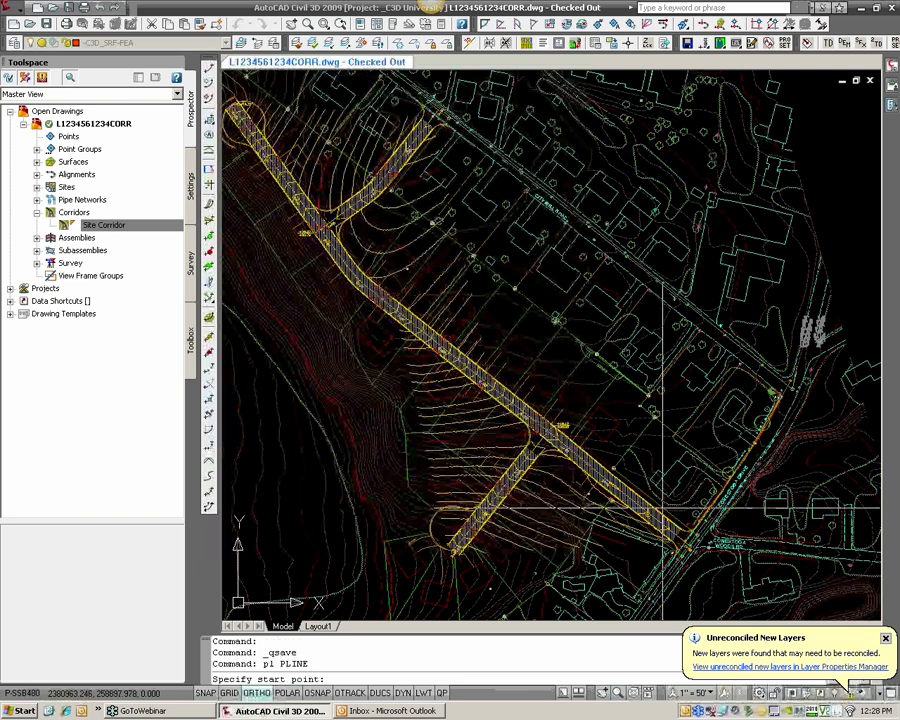
scroll(480, 370, up, 4)
scroll(718, 560, up, 3)
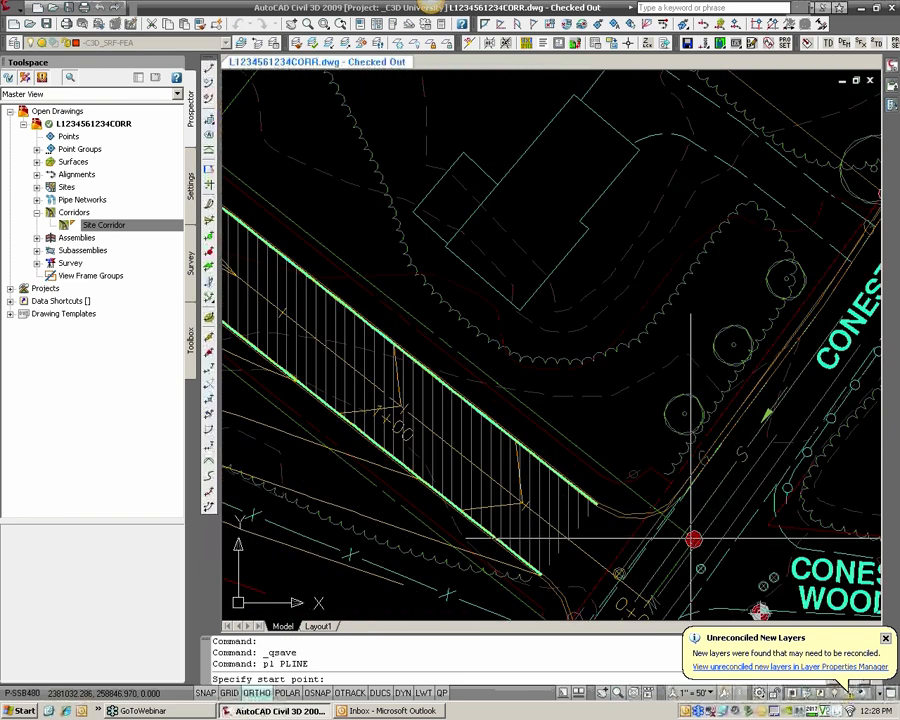
scroll(693, 540, down, 2)
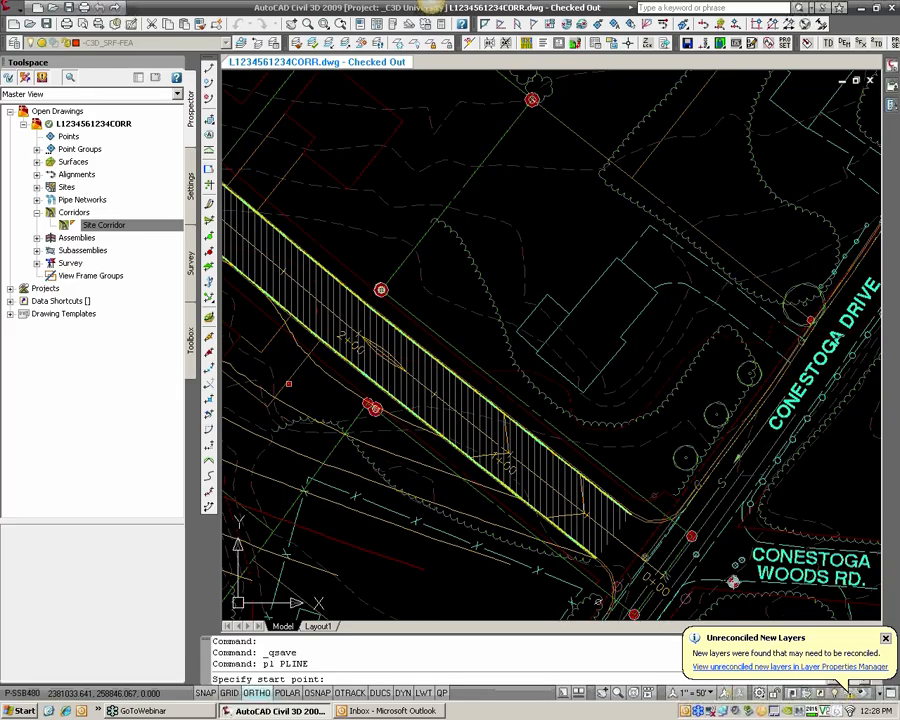
scroll(687, 563, down, 5)
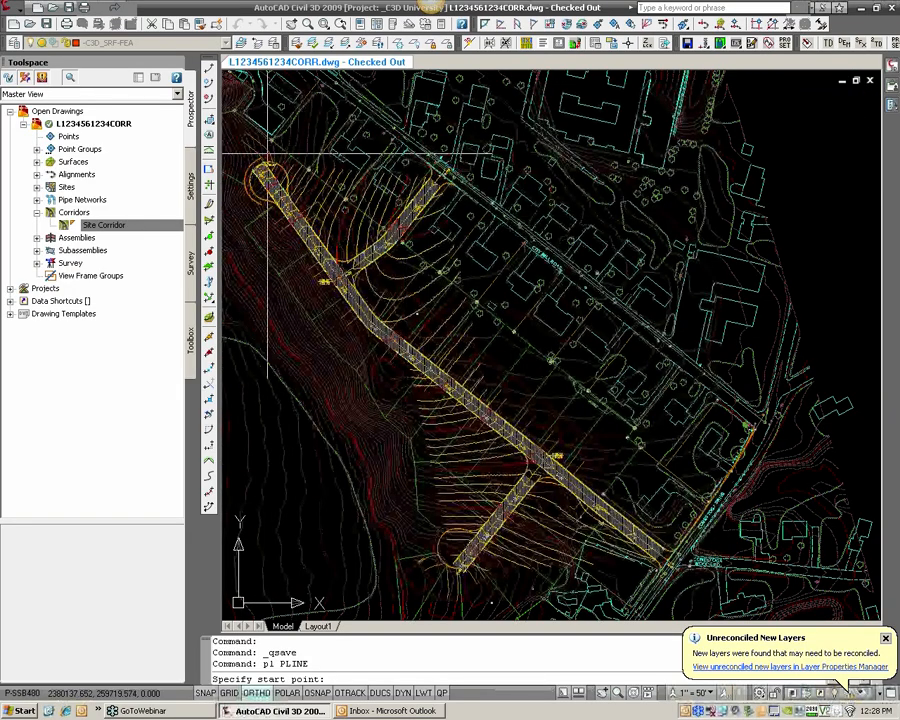
middle_drag(352, 219, 467, 280)
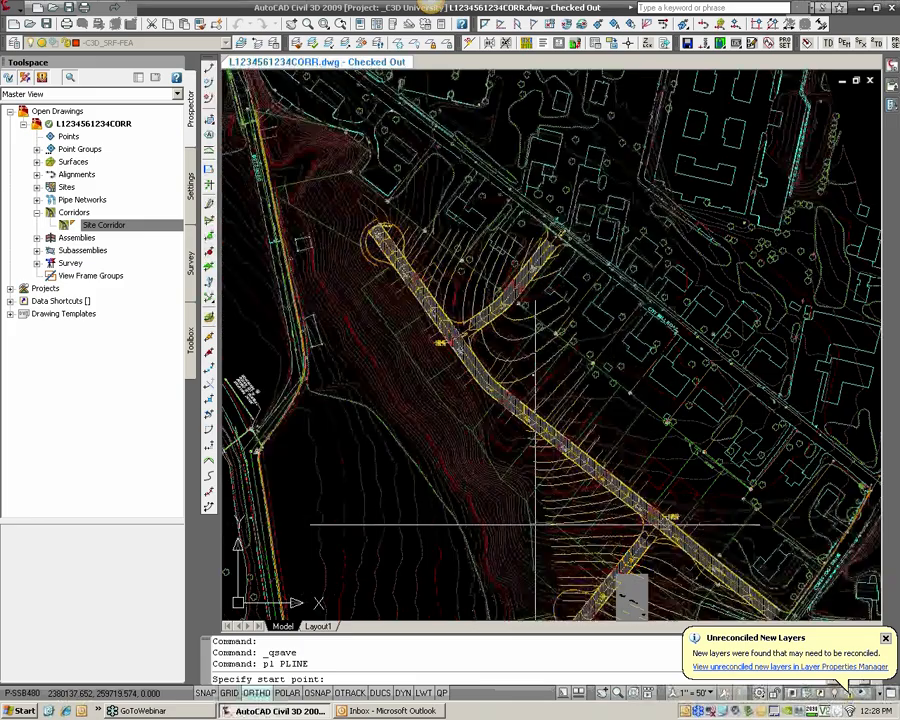
middle_drag(549, 567, 507, 447)
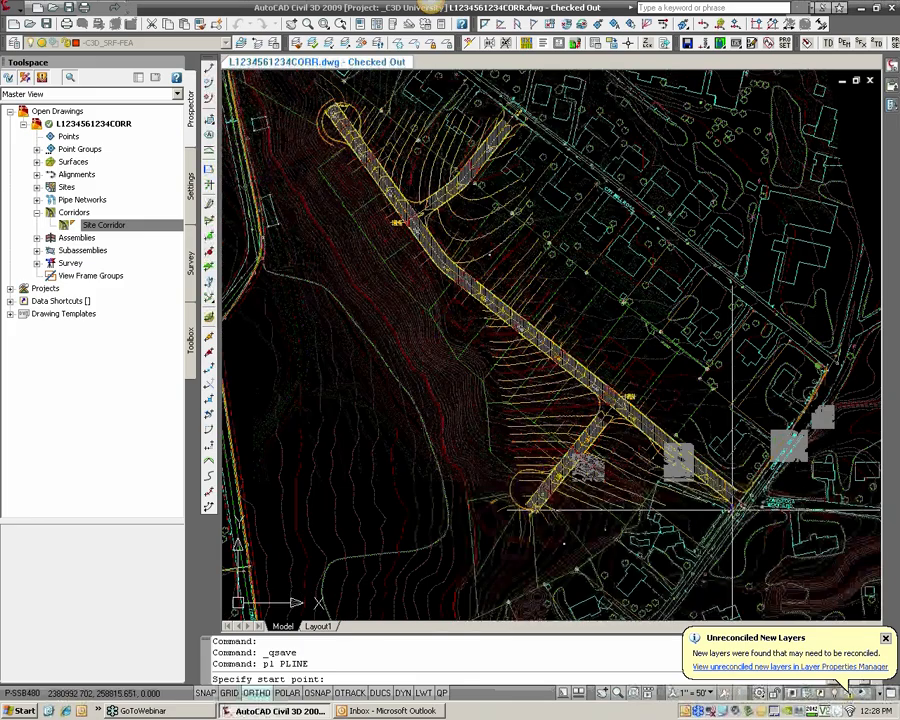
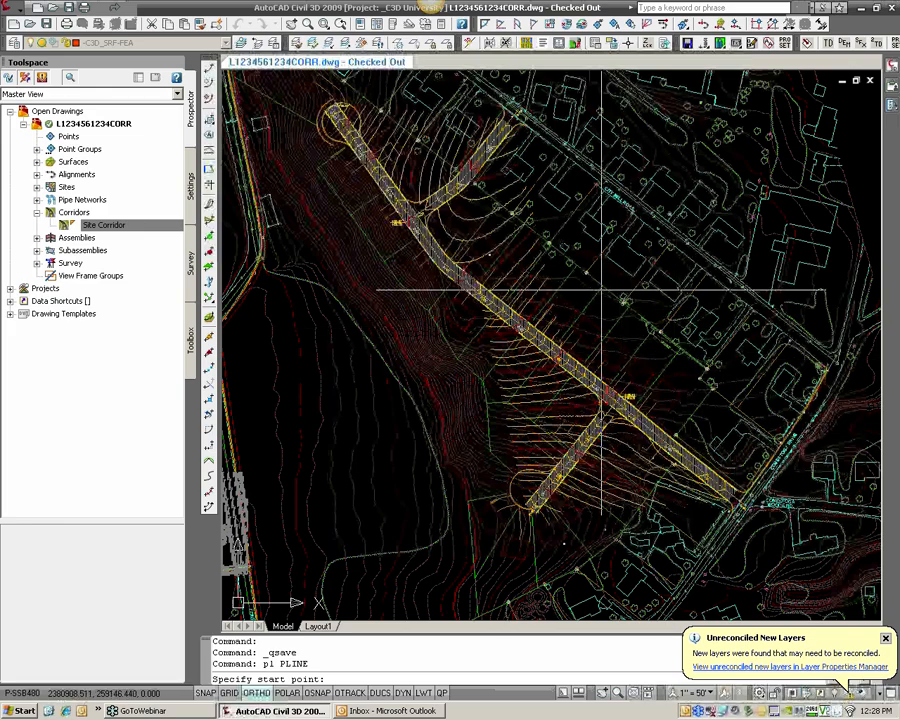
middle_drag(800, 485, 600, 465)
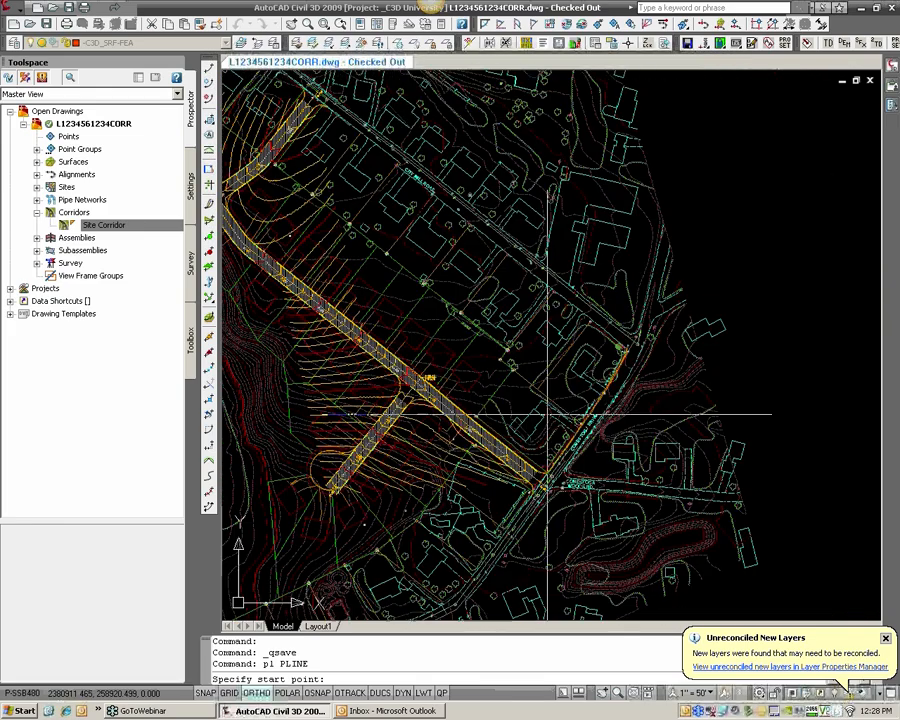
text(pl)
key(Return)
scroll(600, 465, up, 7)
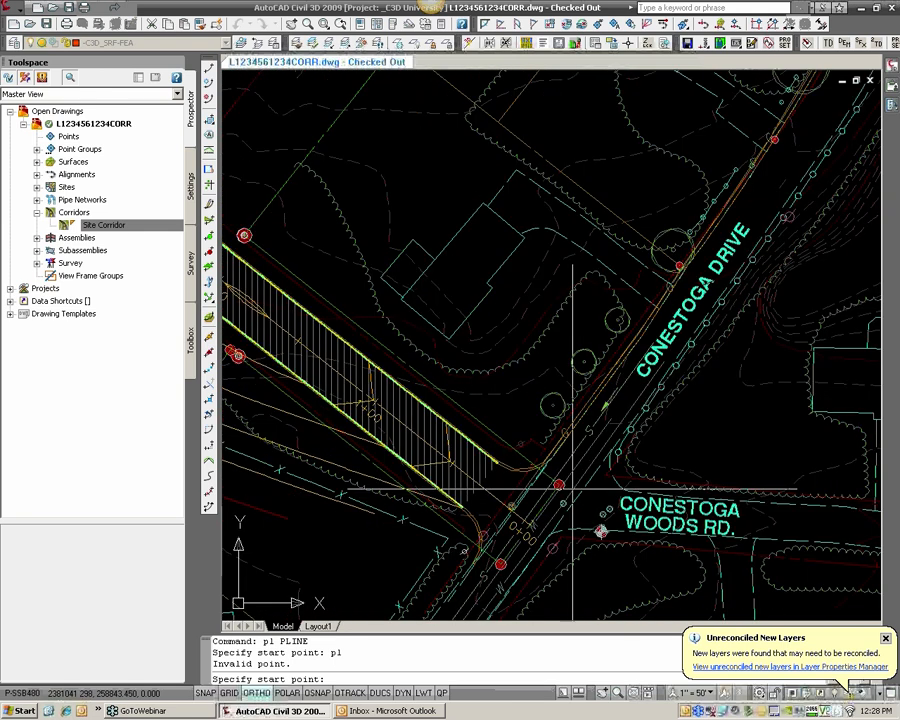
text(end)
key(Return)
click(557, 487)
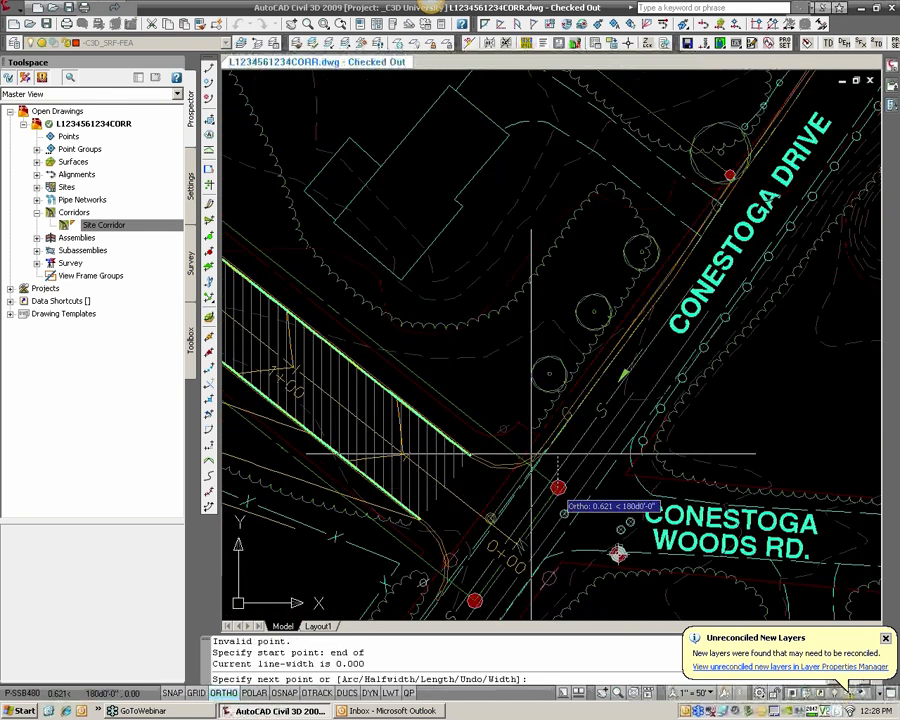
With ortho off and object snap on, run the polyline along the main road's northern edge to the property corner near station 2+00
scroll(448, 390, up, 2)
key(F8)
scroll(463, 386, down, 1)
middle_drag(275, 243, 466, 387)
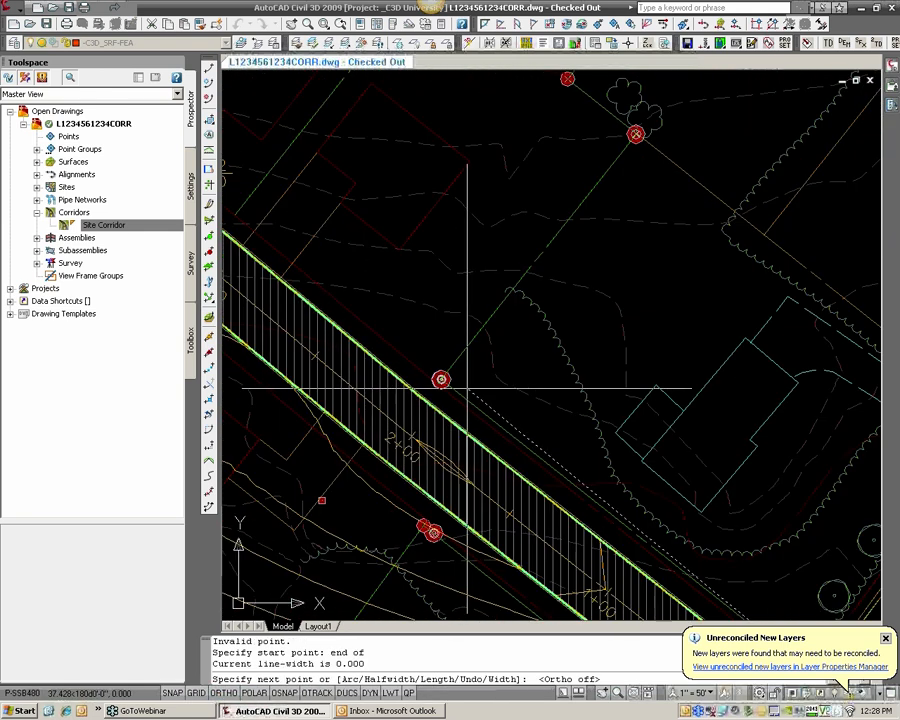
key(F3)
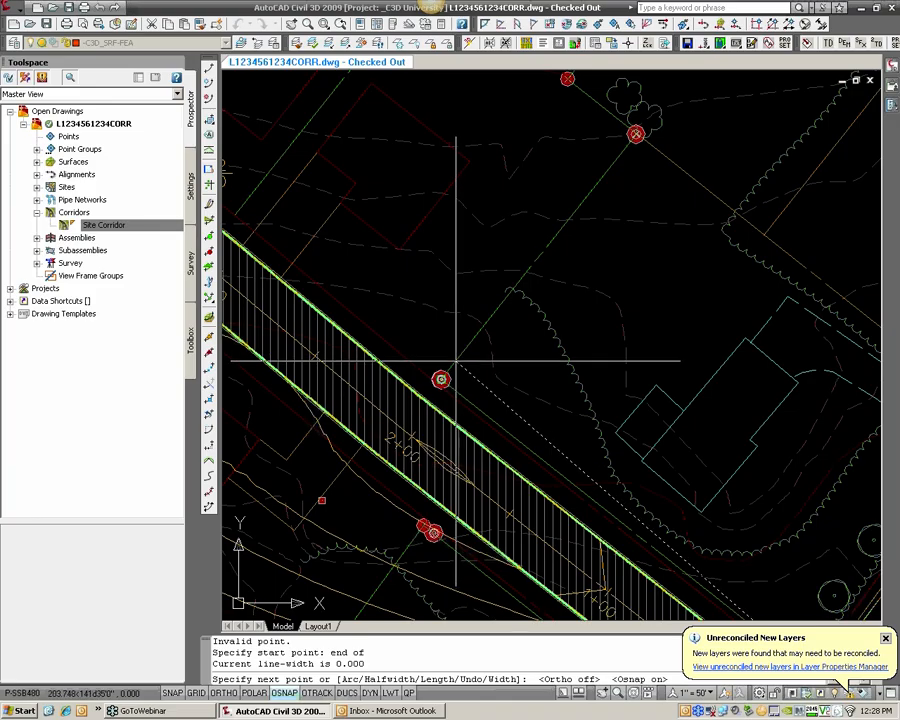
click(456, 366)
Continue the polyline through the three property corner markers at the rear lot line, ending at the corner beside the hedges
scroll(464, 390, down, 4)
scroll(502, 338, up, 2)
click(520, 288)
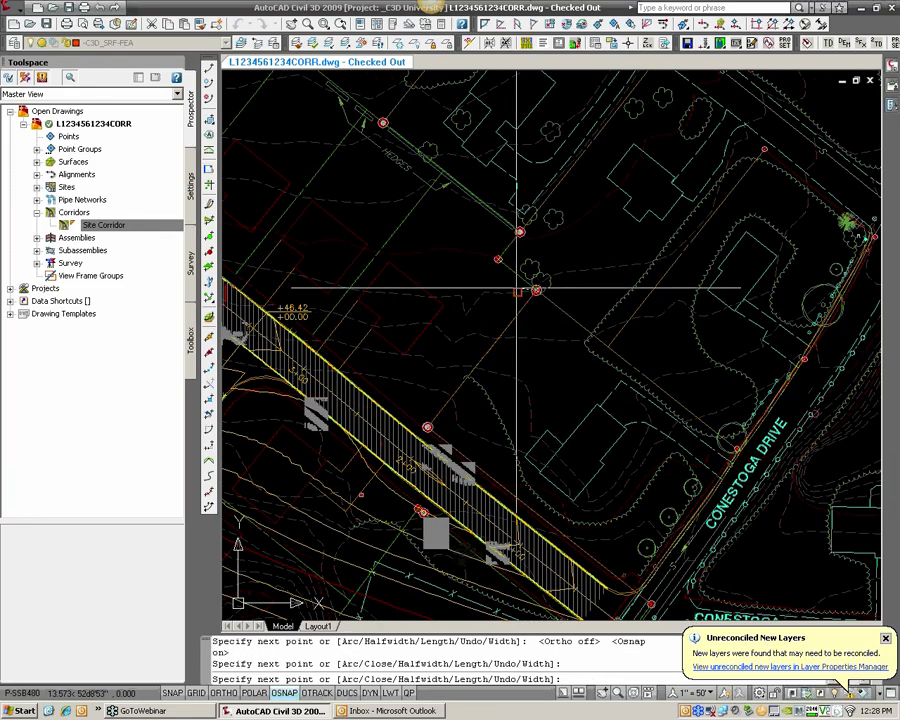
scroll(518, 288, up, 3)
click(480, 227)
scroll(514, 165, up, 3)
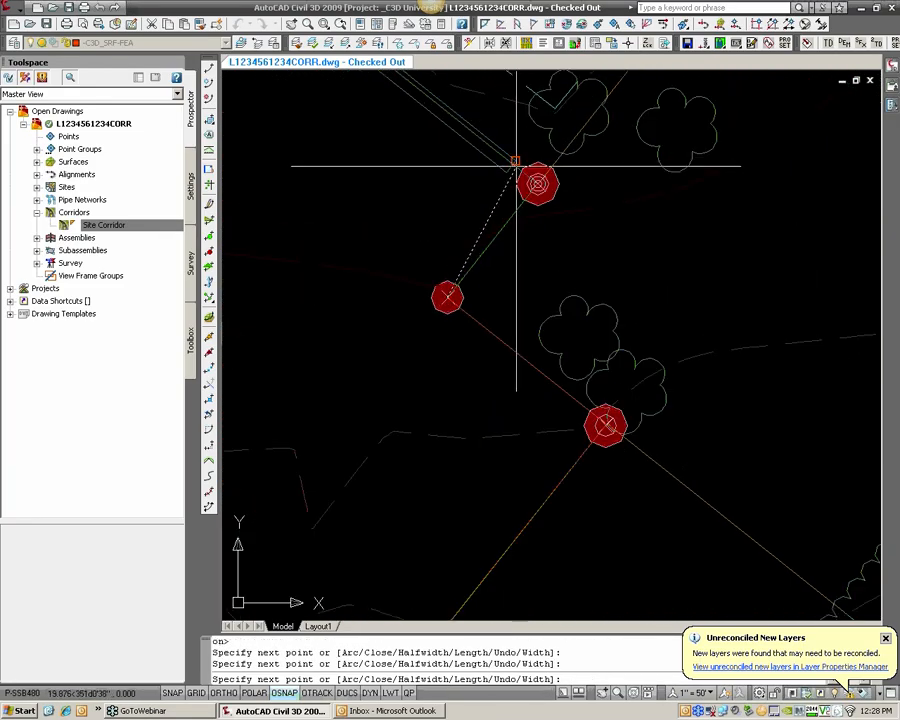
click(523, 175)
Try to extend the polyline along the rear lot line to the corner marker beside the side road and up to its entrance
scroll(460, 200, down, 3)
middle_drag(414, 145, 593, 404)
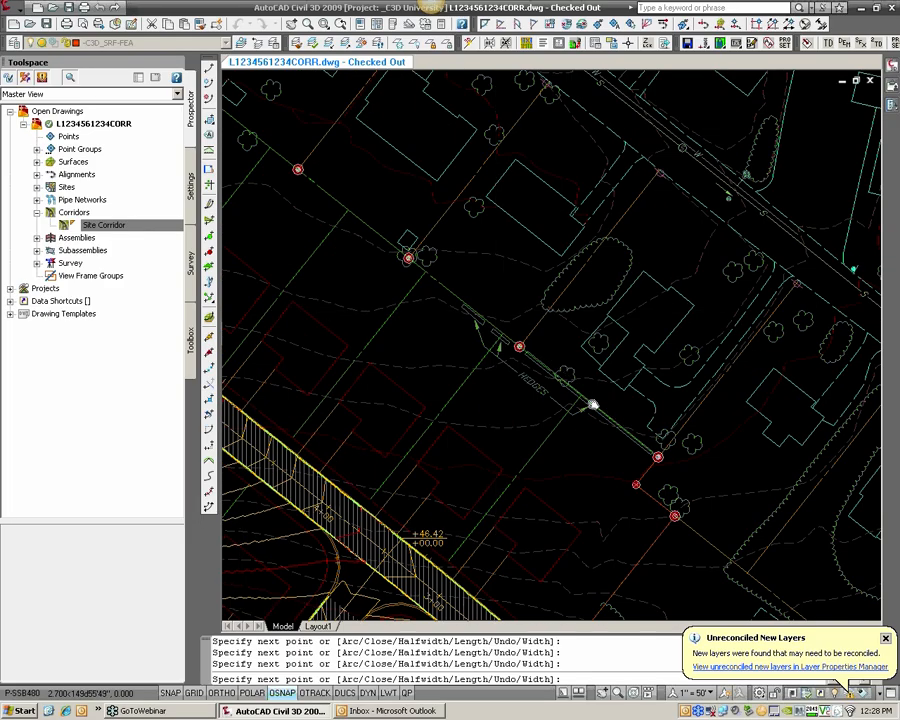
scroll(441, 280, down, 3)
scroll(395, 275, up, 4)
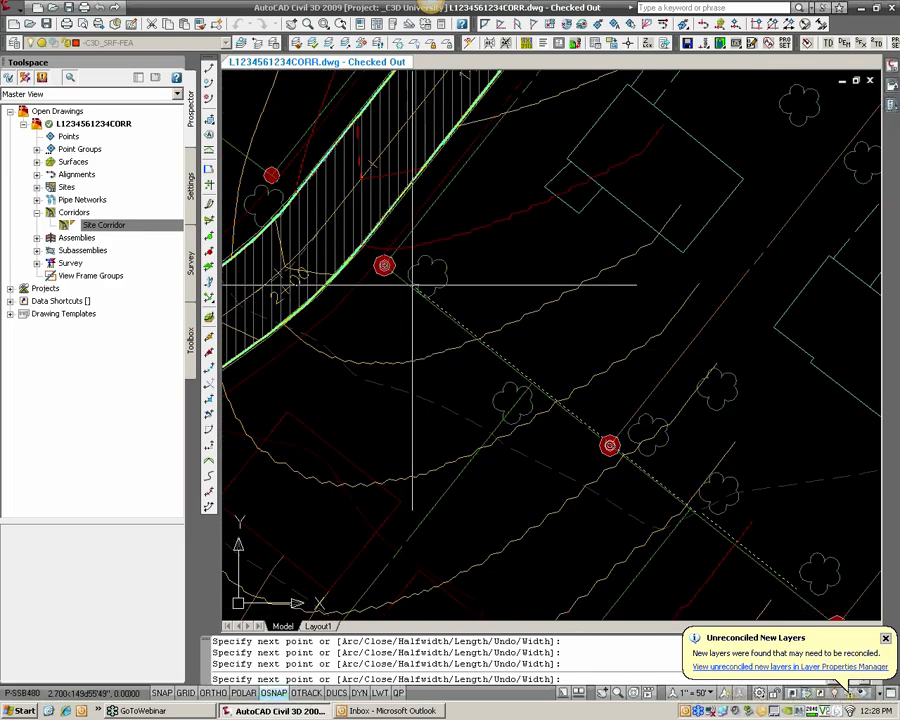
click(387, 267)
scroll(420, 265, down, 3)
scroll(600, 300, up, 4)
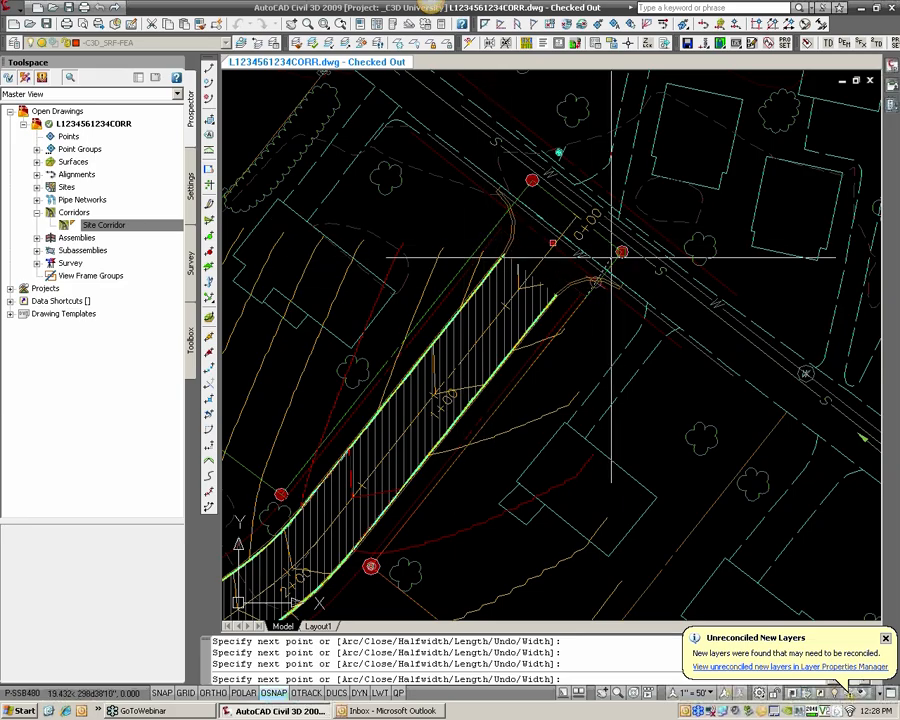
Undo the last polyline vertices back to the corner beside the hedges
text(u)
middle_drag(393, 537, 460, 415)
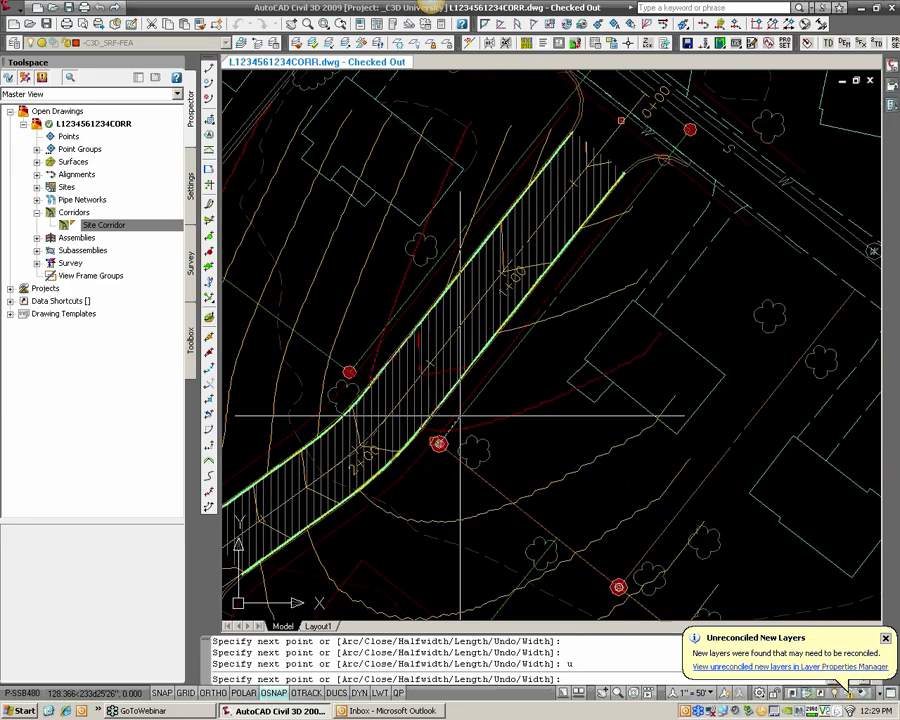
text(u)
key(Return)
text(u)
key(Return)
Place the polyline vertex at the apparent intersection of the rear lot line and the line along the side road's southeastern edge
scroll(439, 458, up, 3)
shift+right_click(464, 120)
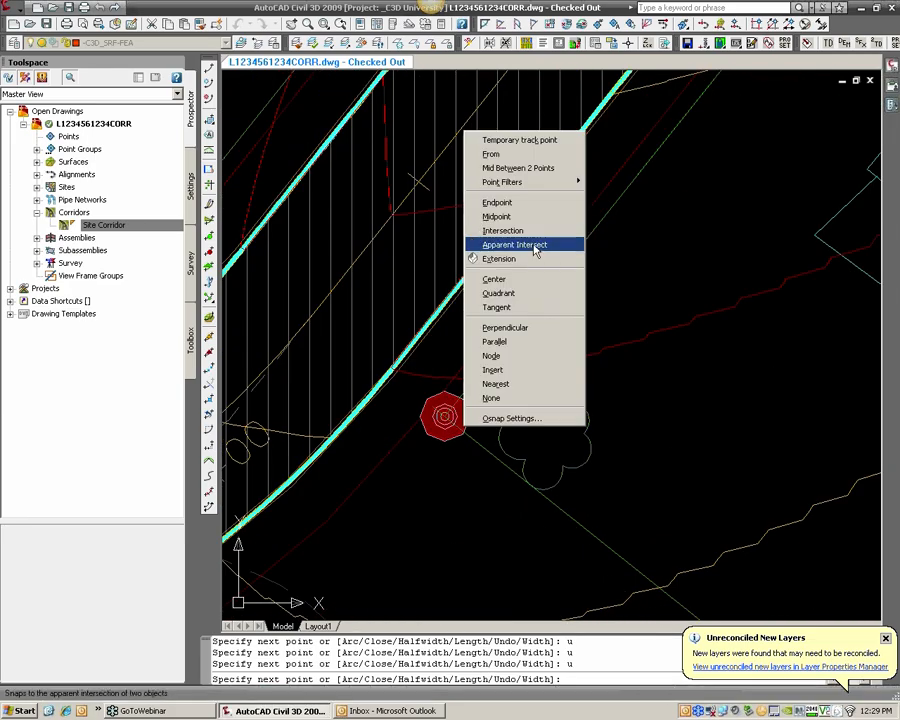
click(530, 243)
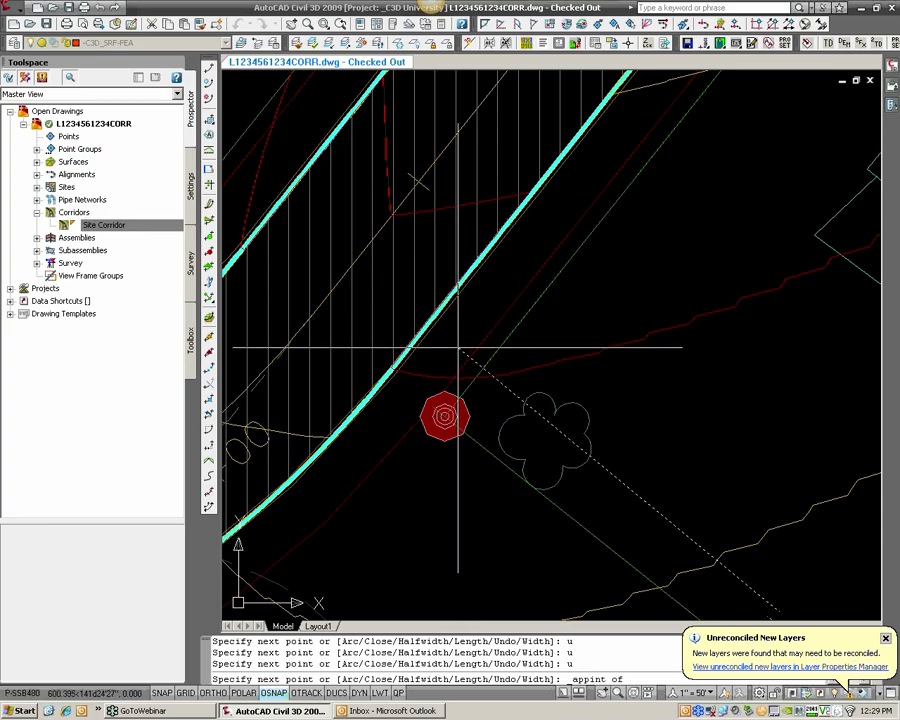
click(464, 442)
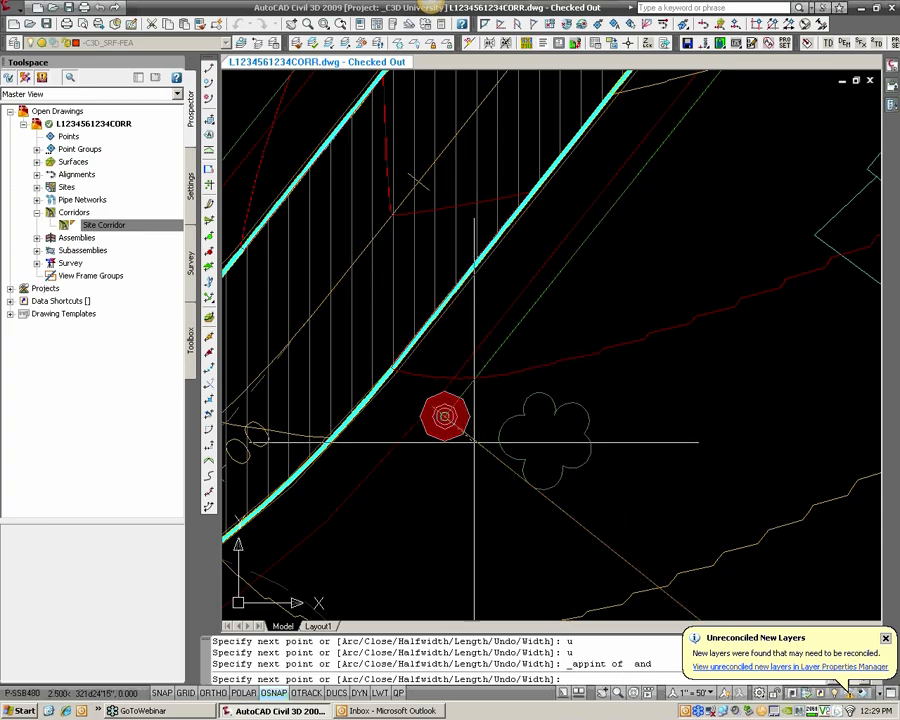
Extend the polyline along the side road to the endpoint at its 0+00 entrance and across to the opposite edge
scroll(538, 312, down, 4)
scroll(634, 165, up, 3)
middle_drag(634, 165, 579, 327)
text(end)
key(Return)
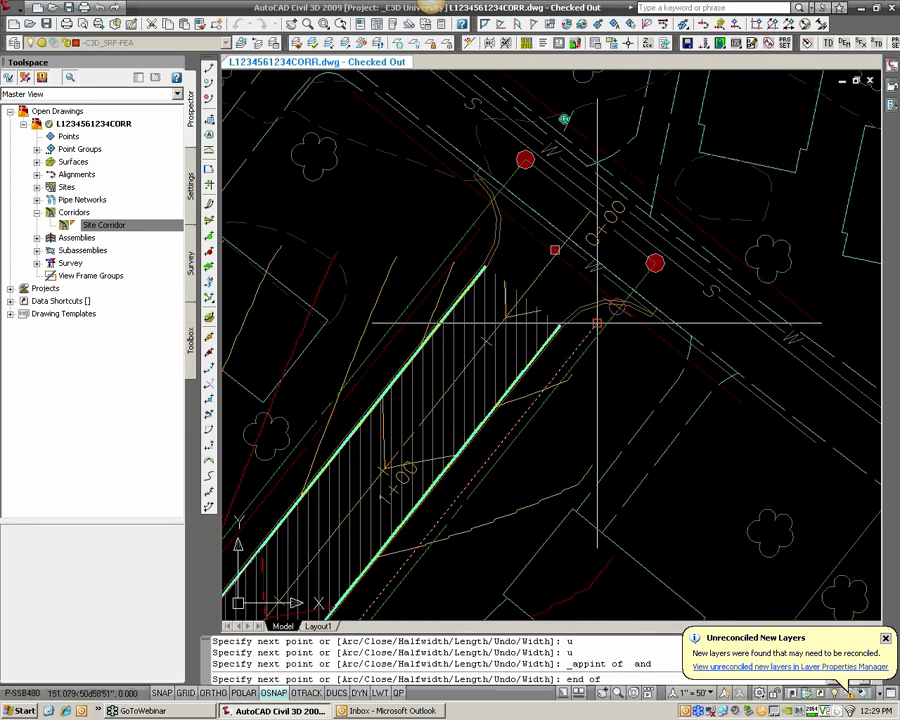
click(597, 321)
Bring the polyline back down the side road's northwestern edge to its apparent intersection with the rear lot line
scroll(464, 400, up, 4)
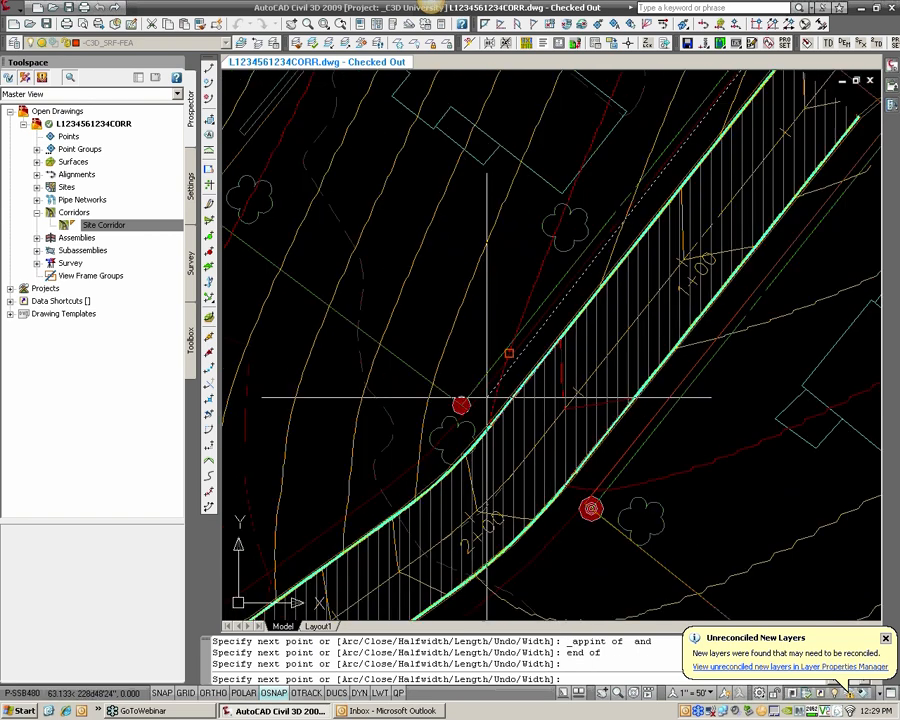
shift+right_click(461, 383)
click(512, 493)
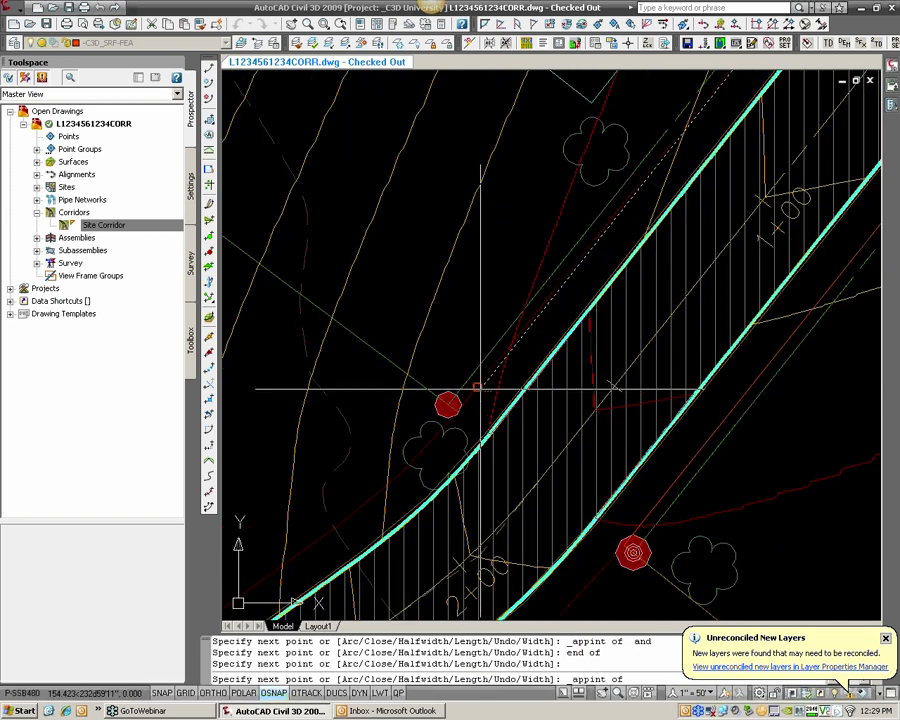
click(425, 373)
Extend the polyline along the rear lot line to the far property corner northwest of the cul-de-sac and finish it there
scroll(460, 390, down, 5)
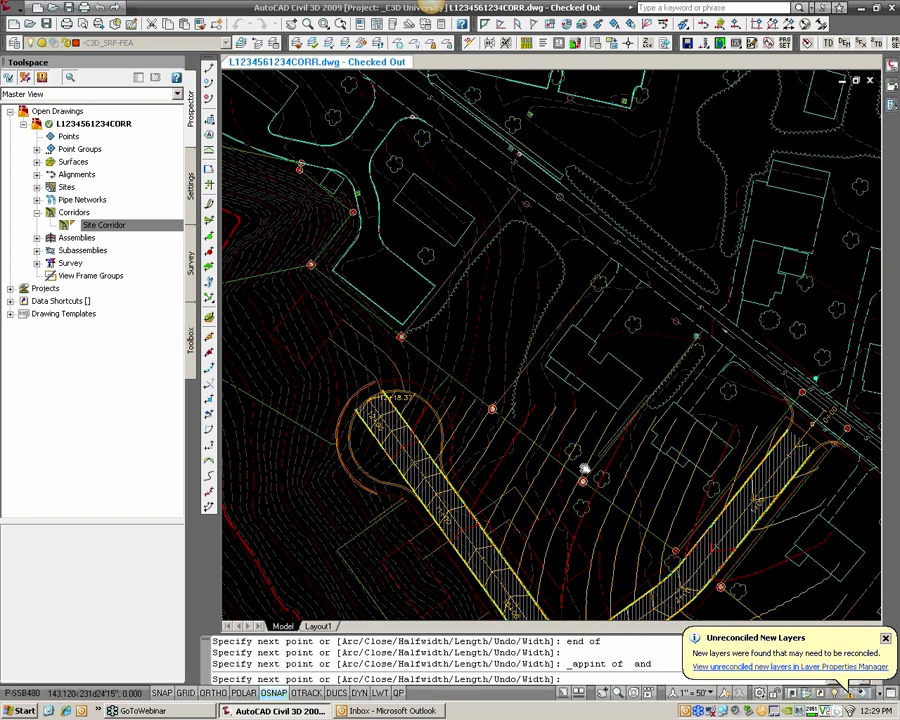
scroll(470, 360, up, 2)
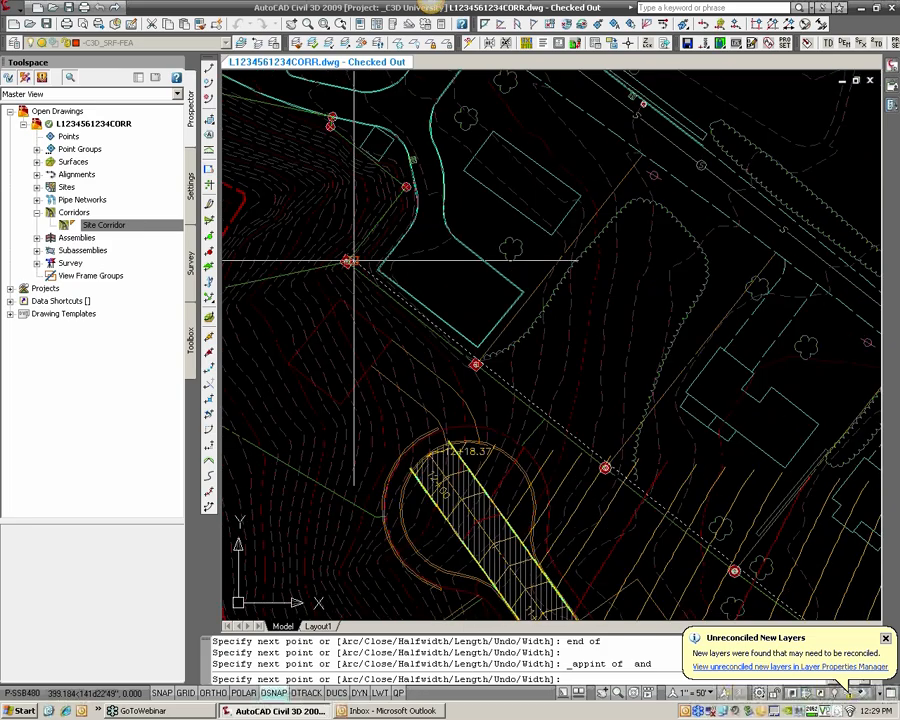
scroll(345, 257, up, 5)
scroll(372, 311, down, 6)
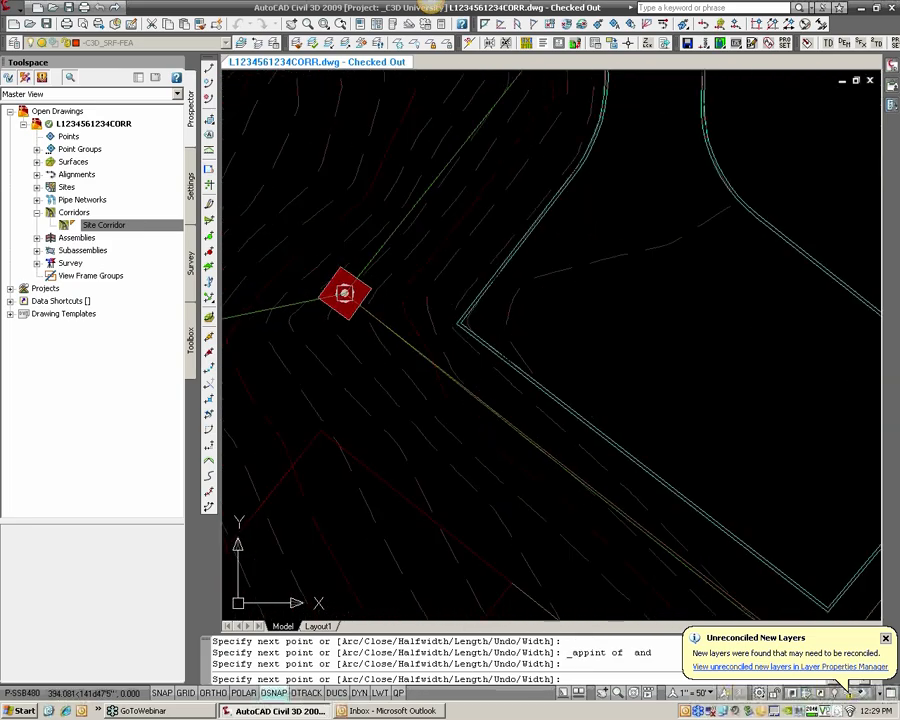
key(Return)
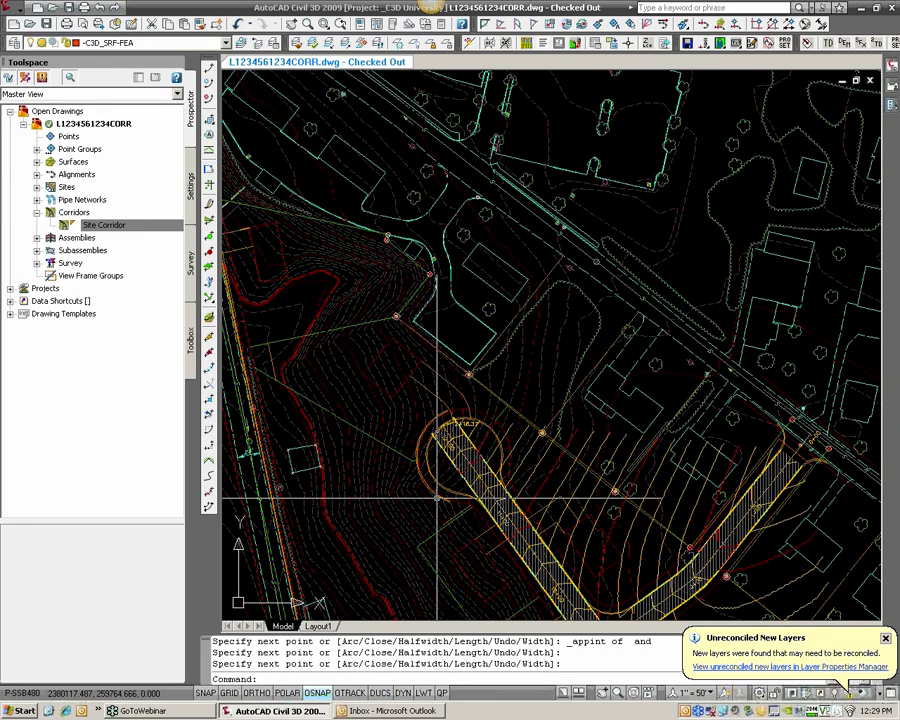
middle_drag(640, 535, 440, 365)
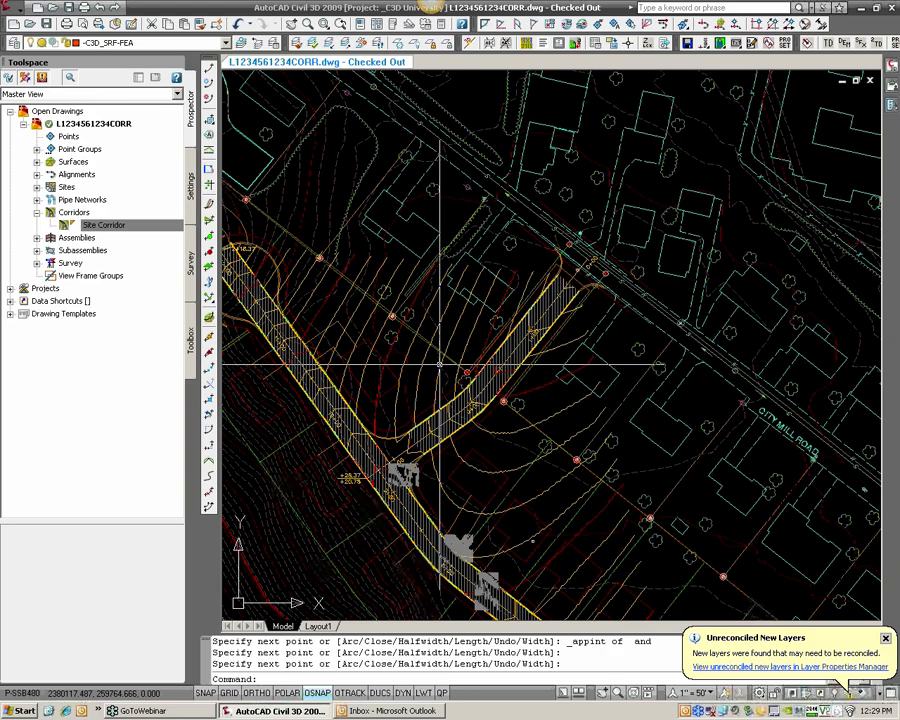
scroll(440, 365, up, 2)
text(pe)
key(Return)
key(Escape)
key(Escape)
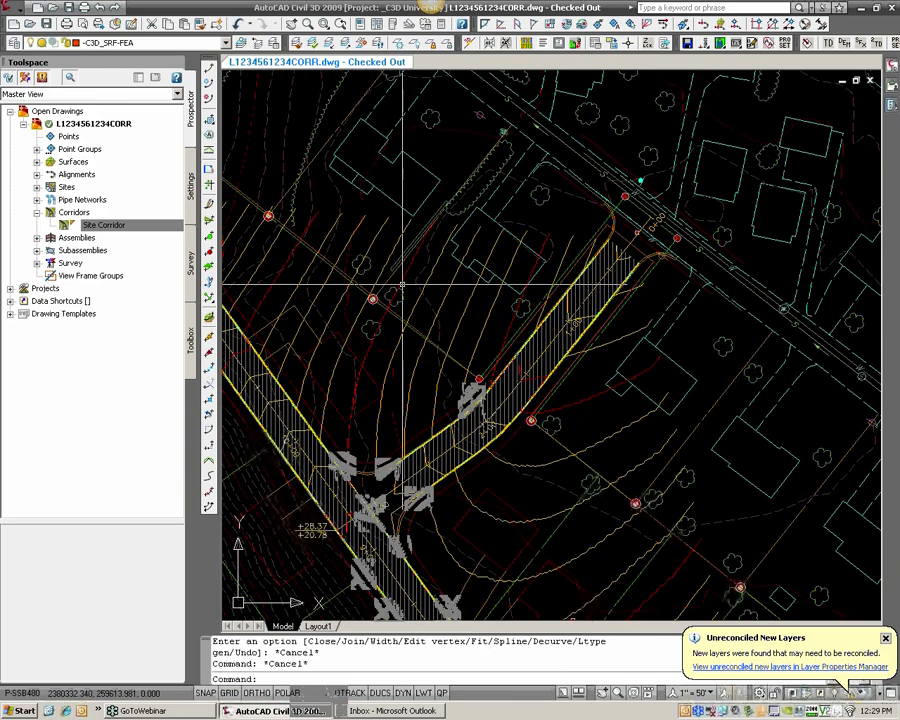
Offset the site outline polyline by 5 towards the inside of the site
middle_drag(578, 425, 524, 410)
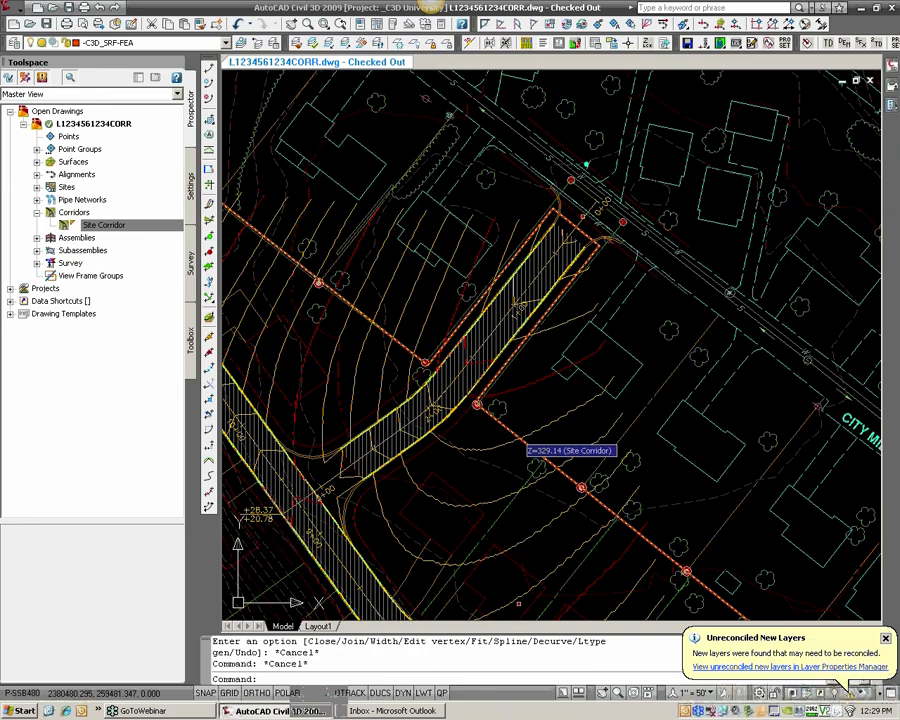
text(offset)
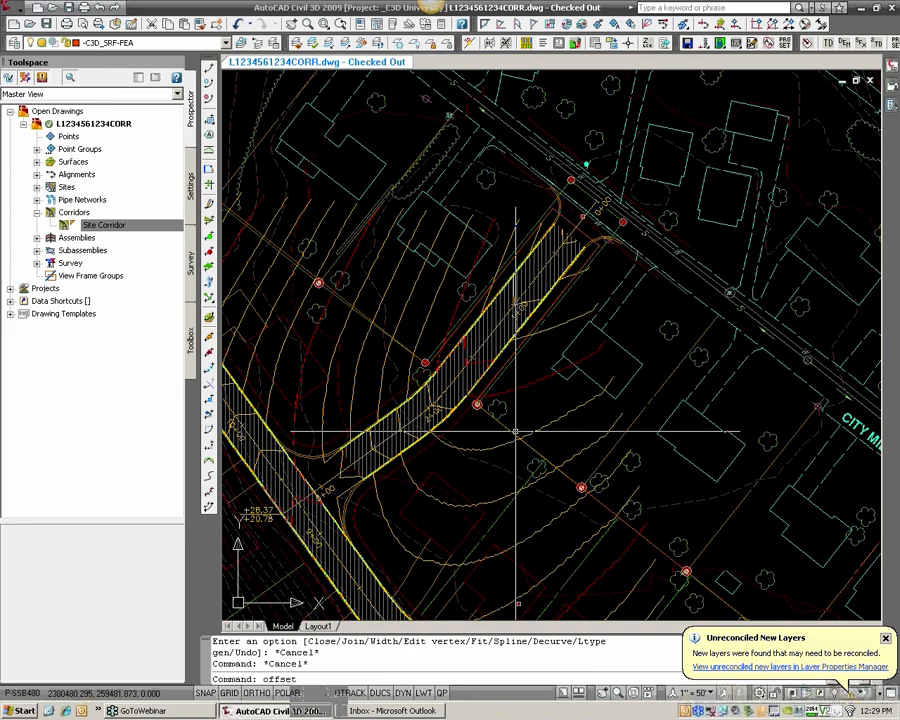
key(Return)
key(F3)
text(5)
key(Return)
click(499, 433)
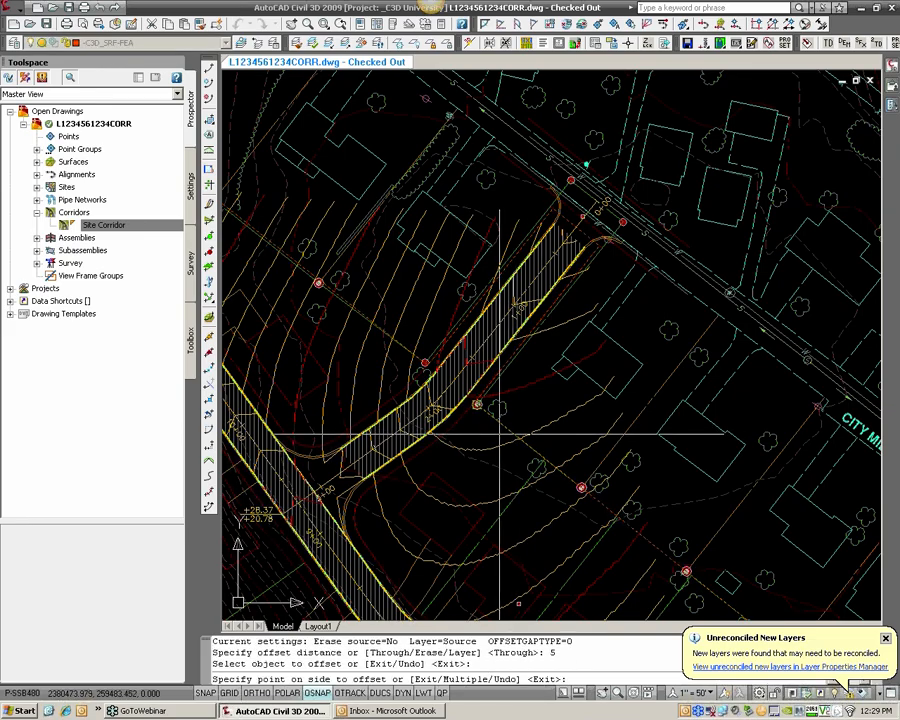
click(499, 433)
click(505, 426)
key(Escape)
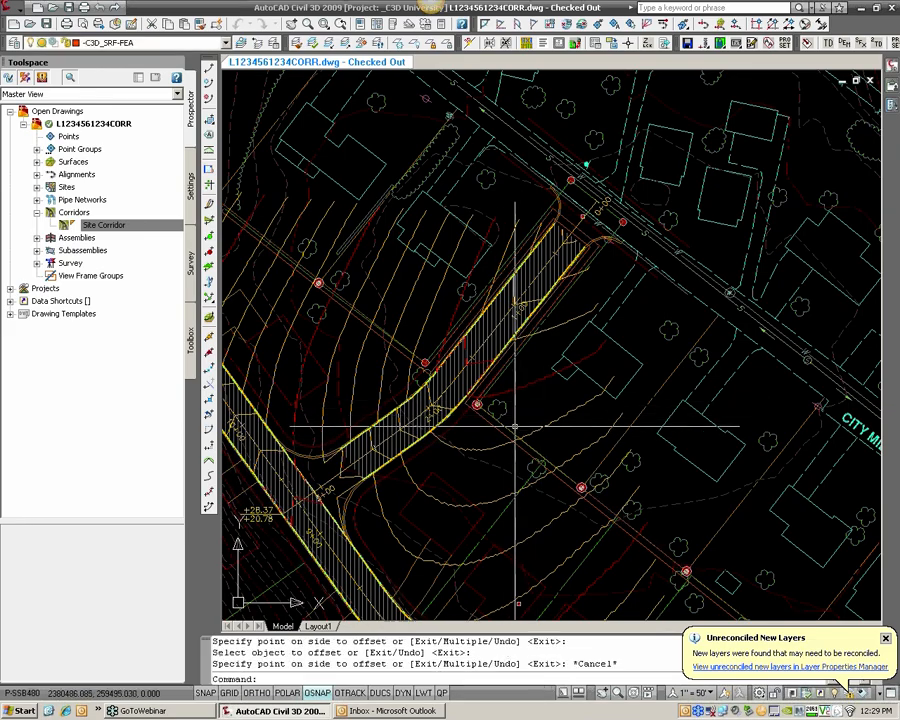
key(Escape)
Erase the original outer outline polyline near the side road, leaving only its inward offset
click(514, 427)
text(e)
key(Return)
scroll(514, 427, up, 3)
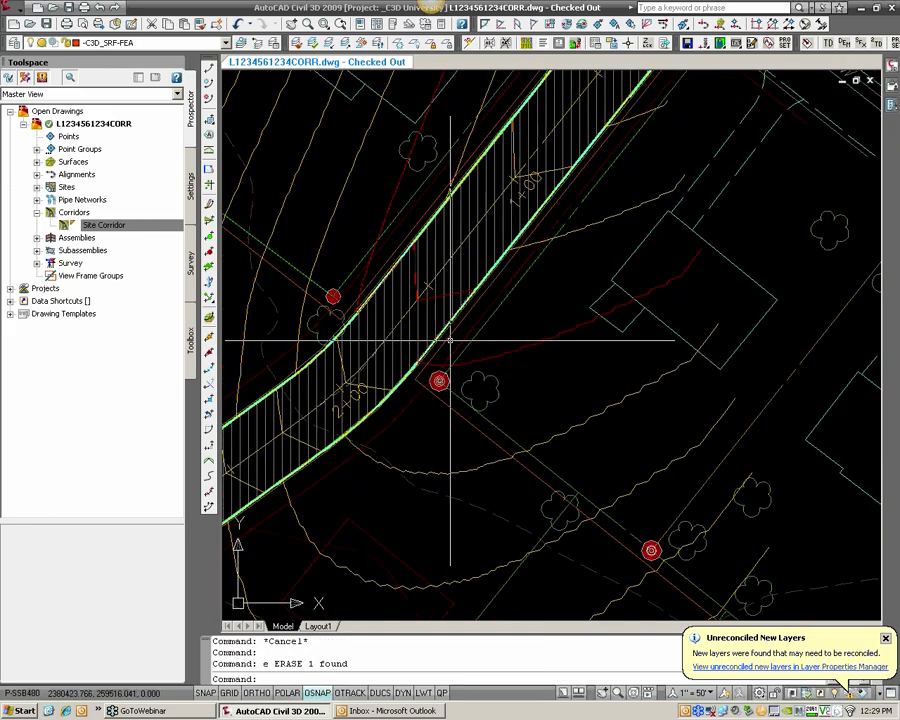
middle_drag(492, 378, 460, 362)
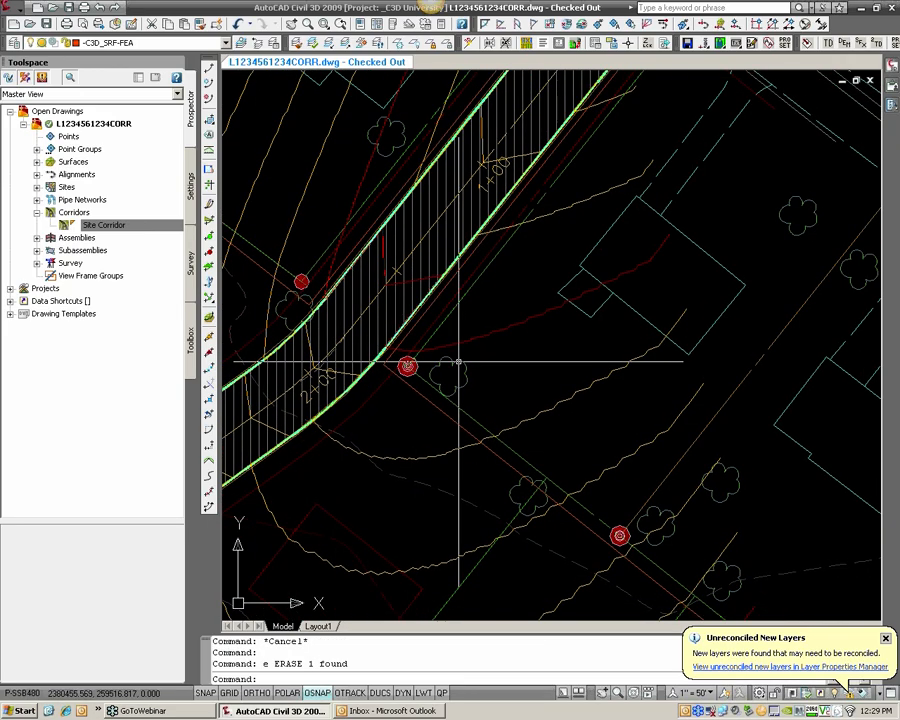
Check the surface style assigned to the 08-EG surface in its properties
click(440, 411)
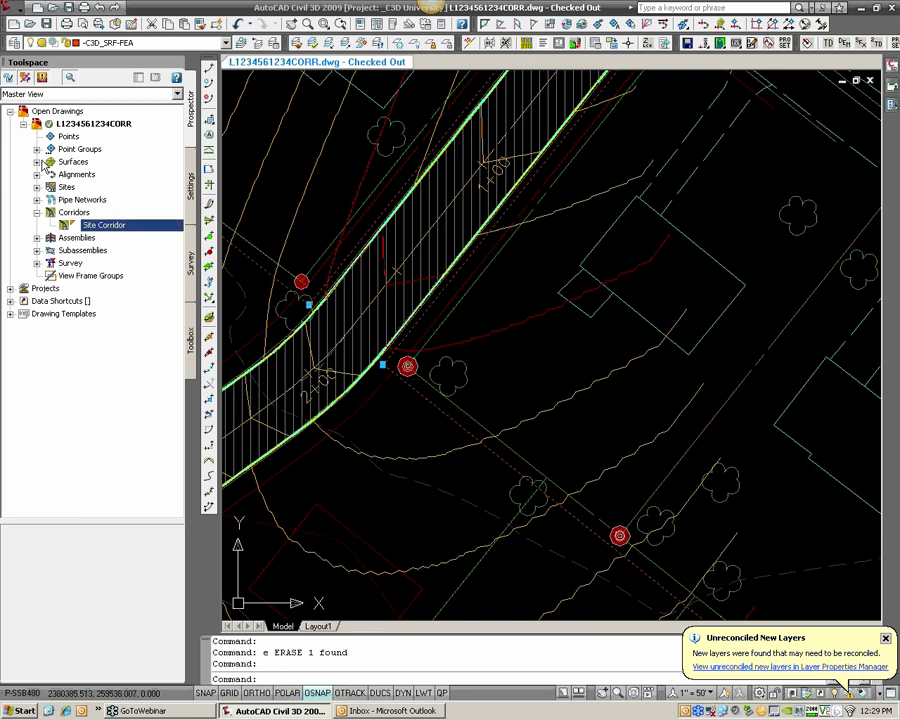
click(40, 162)
click(80, 177)
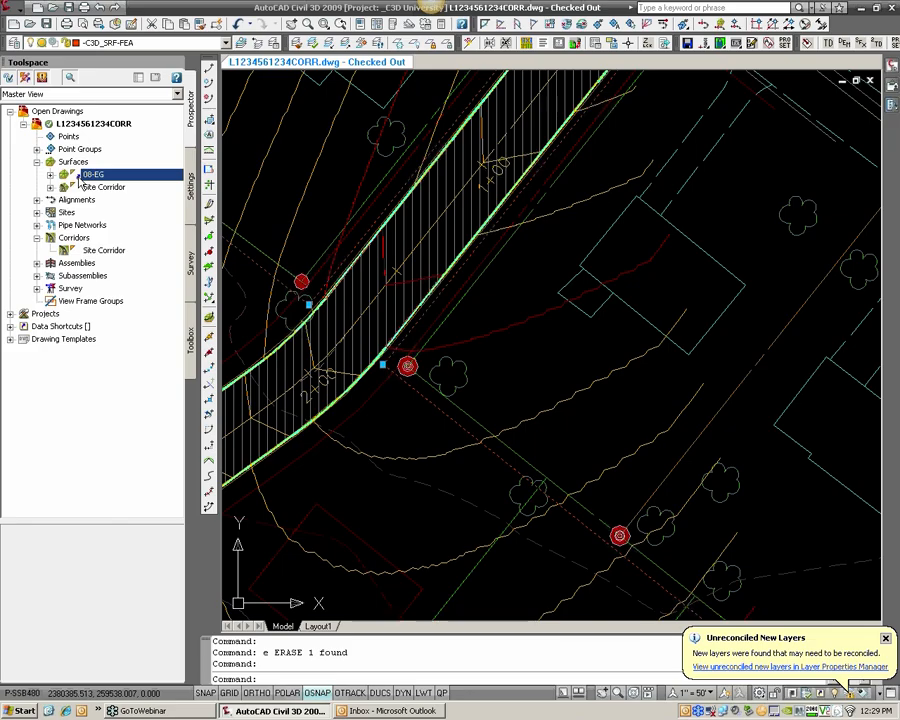
right_click(80, 180)
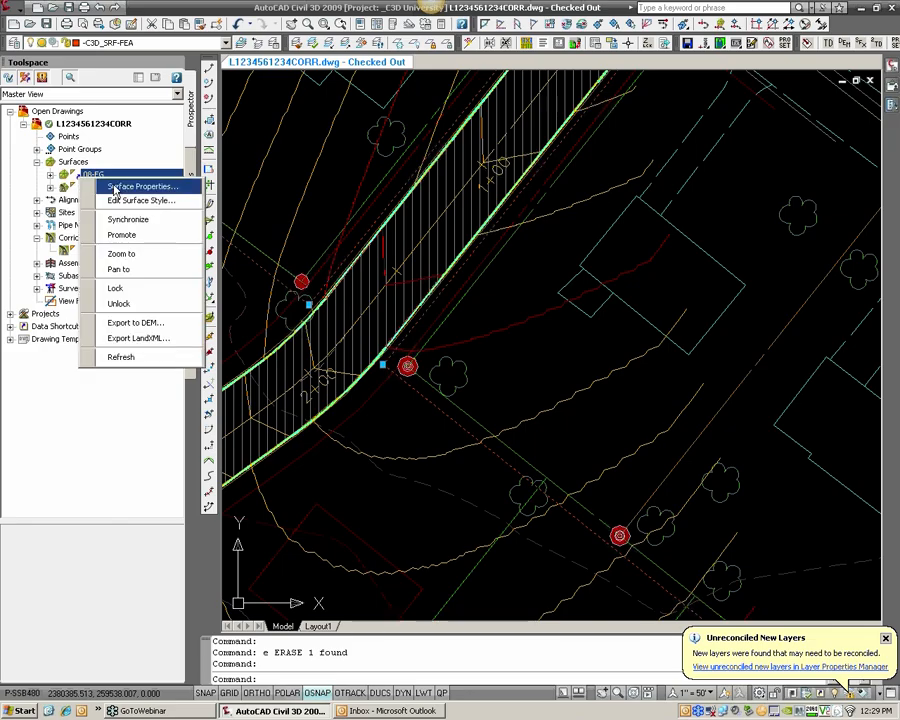
click(115, 188)
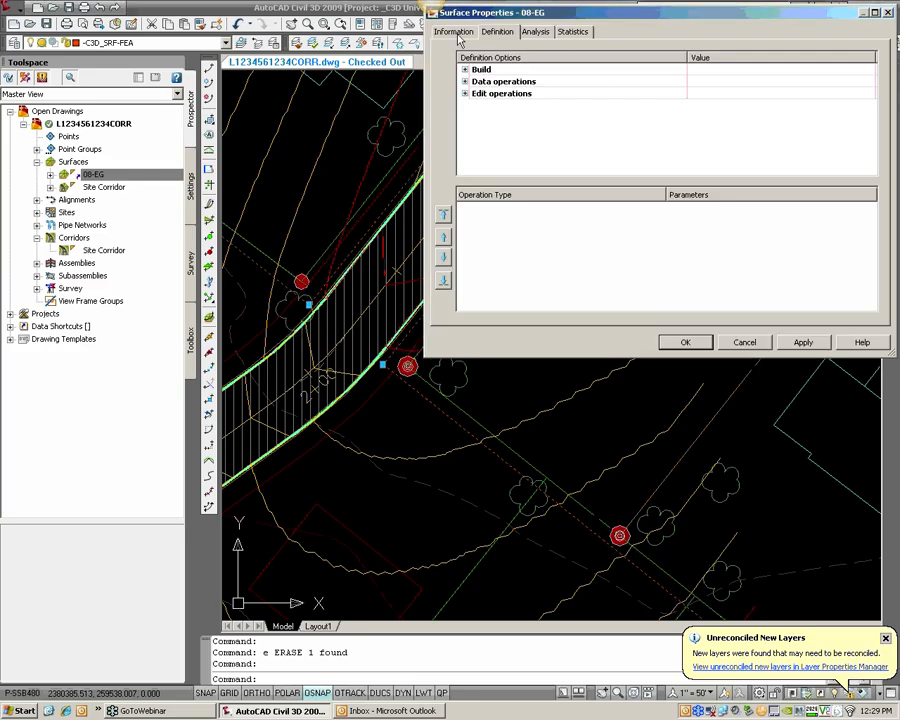
click(457, 34)
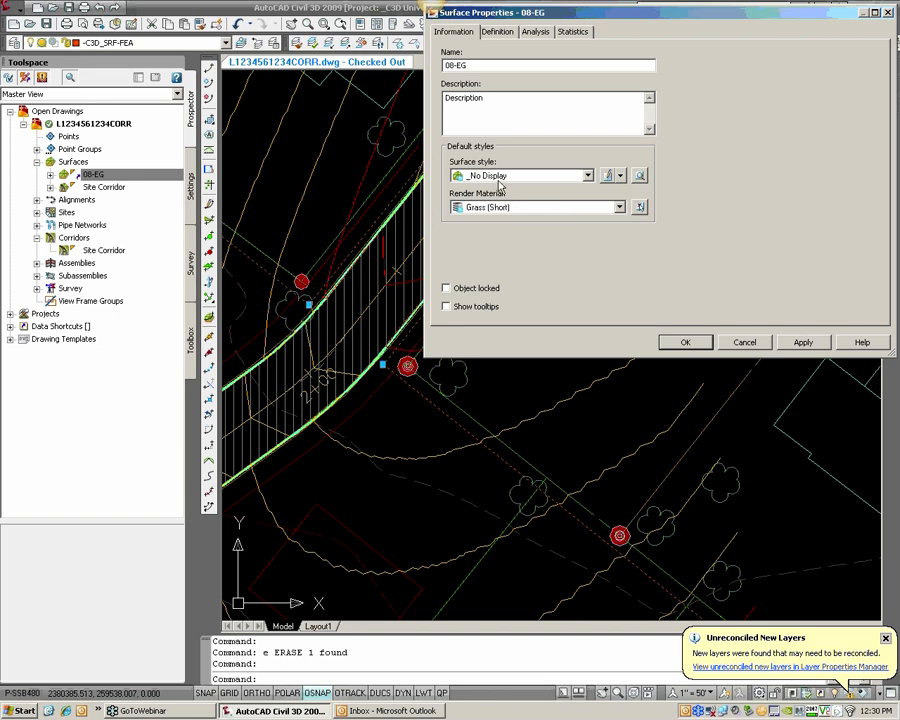
click(686, 342)
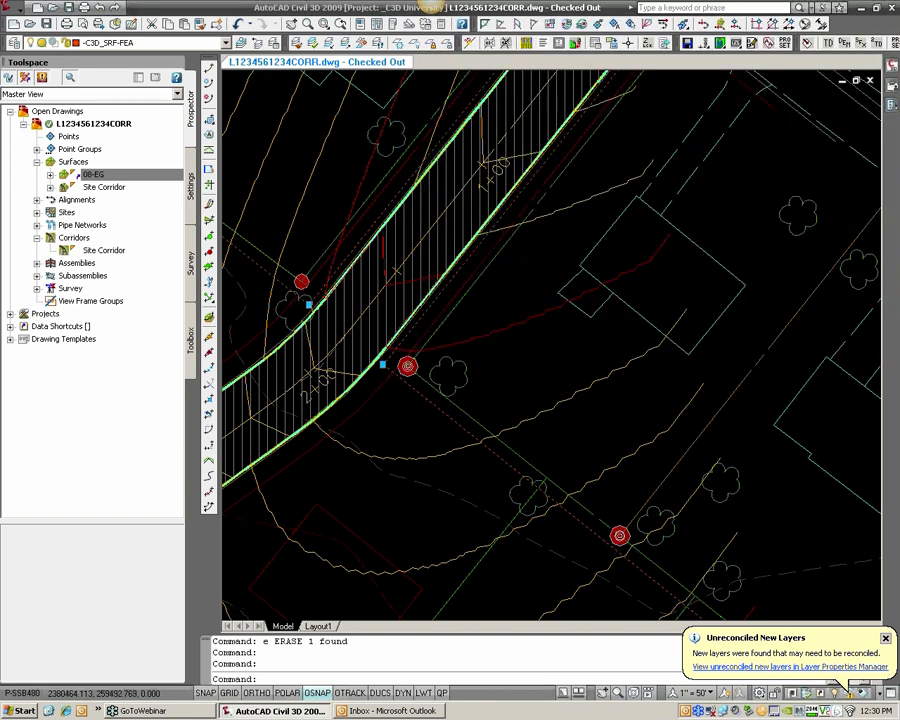
scroll(446, 391, down, 1)
key(Escape)
click(450, 409)
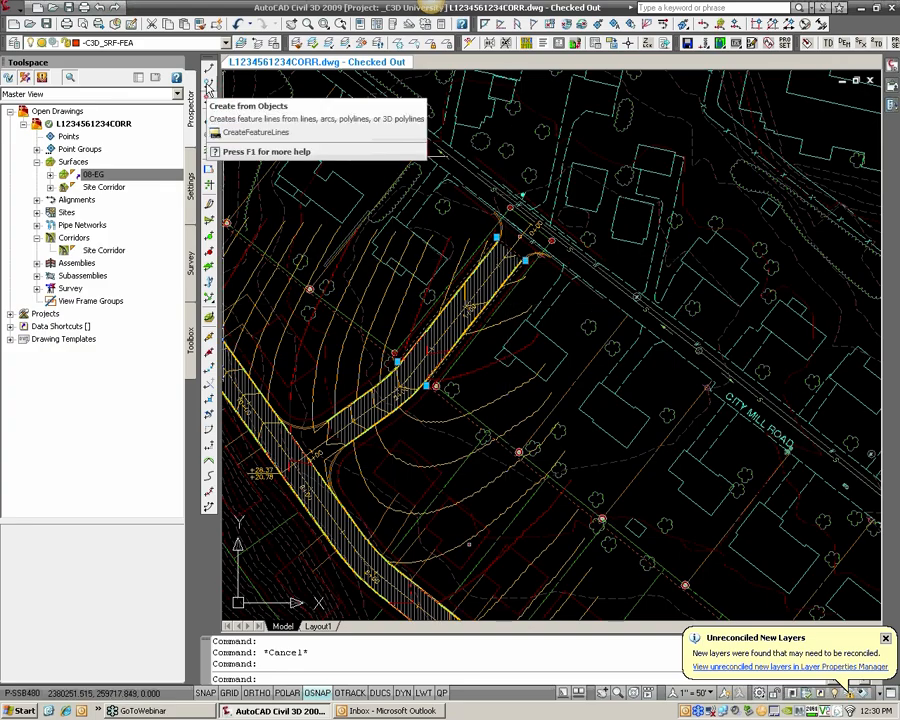
click(209, 88)
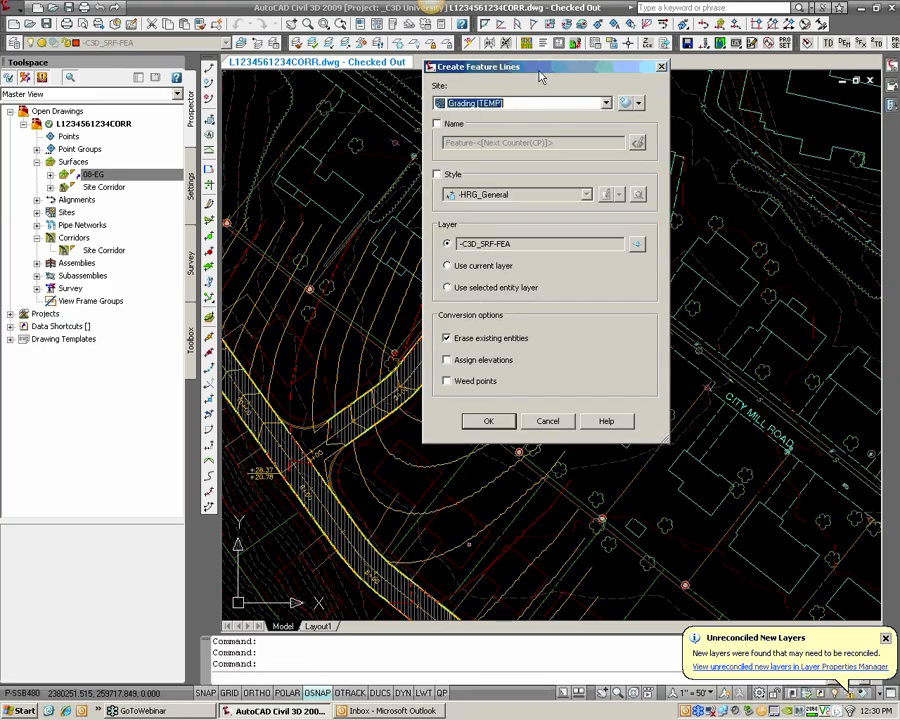
drag(540, 67, 648, 87)
click(643, 123)
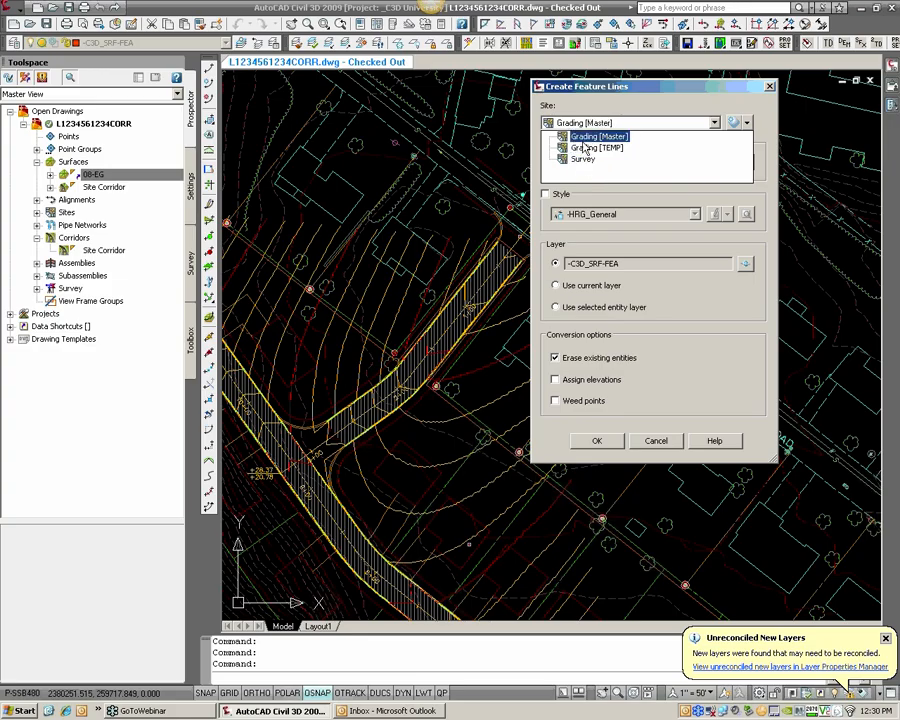
click(650, 442)
click(655, 440)
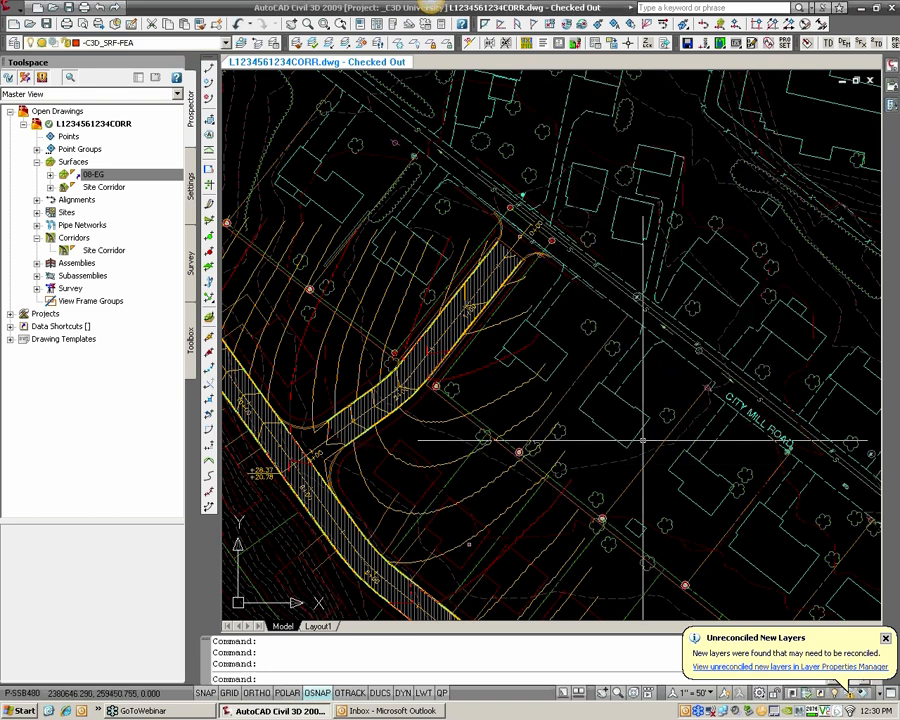
Delete the Survey site from the drawing's sites and confirm the deletion
click(37, 212)
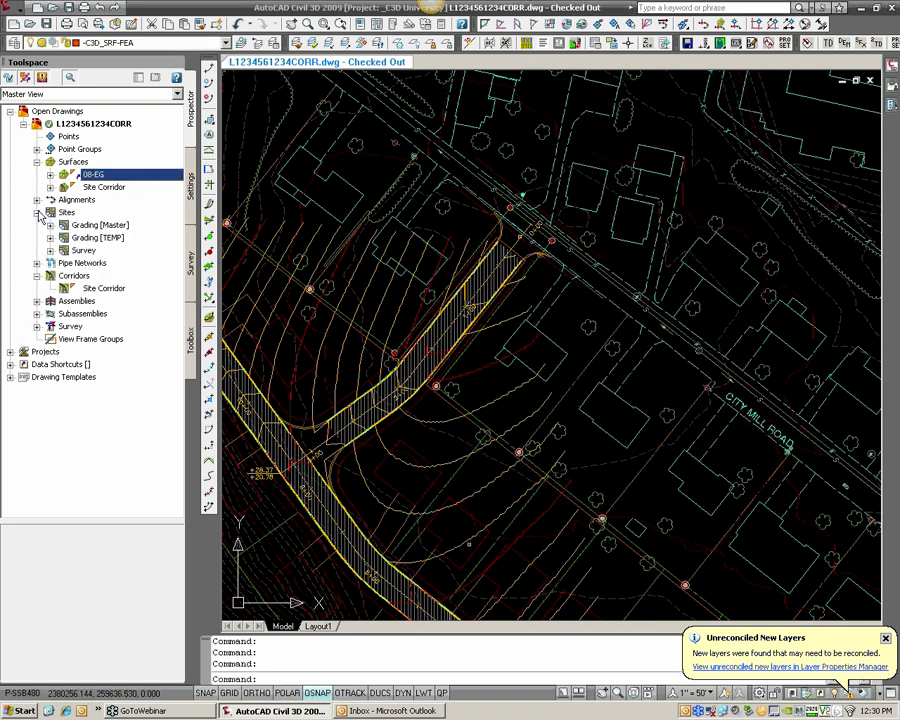
click(84, 250)
click(50, 250)
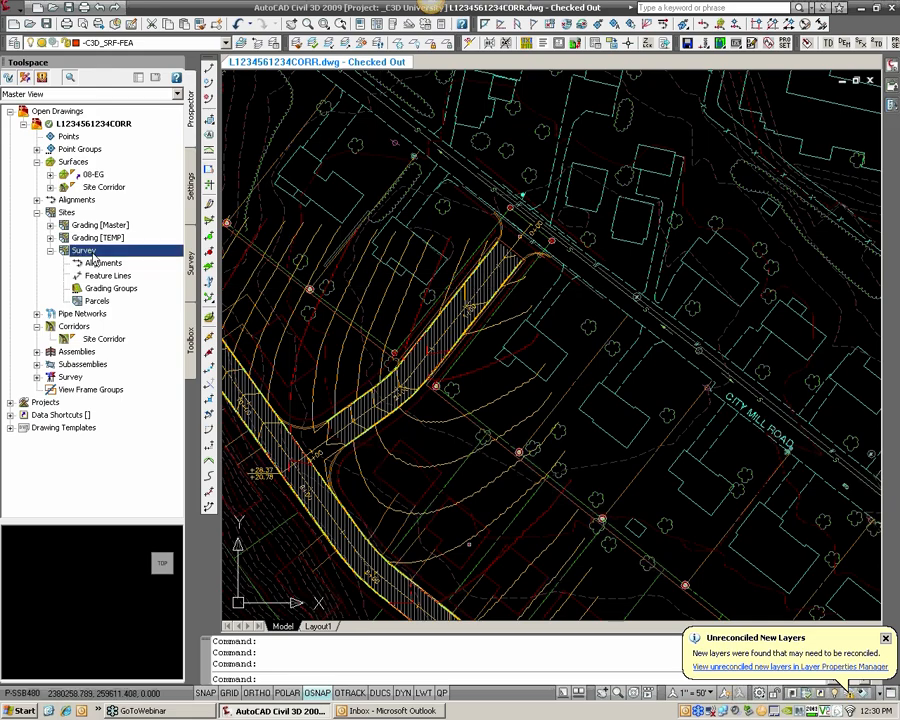
right_click(90, 254)
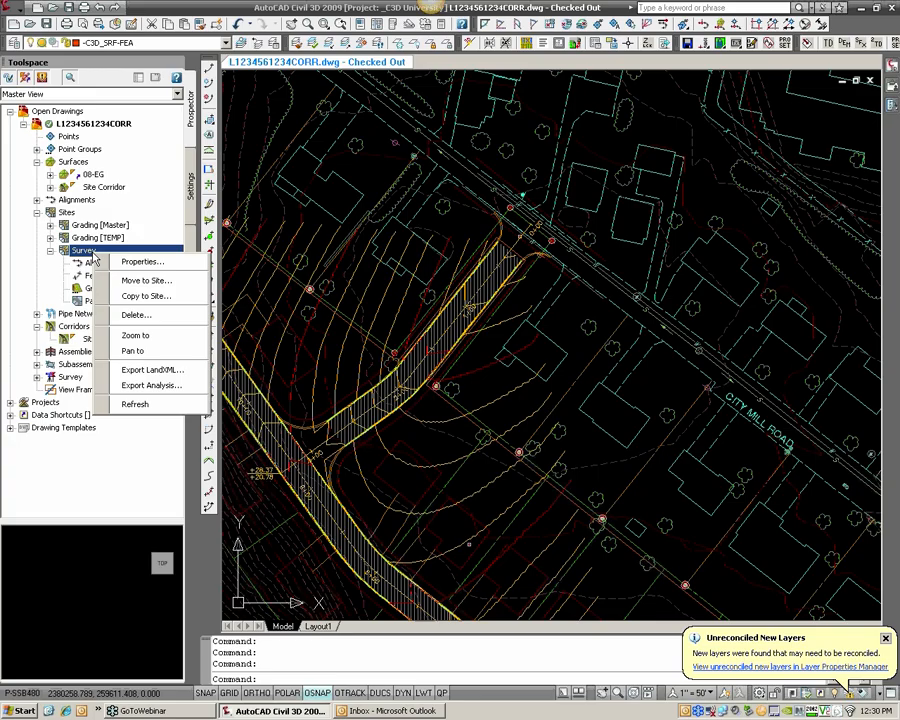
click(138, 315)
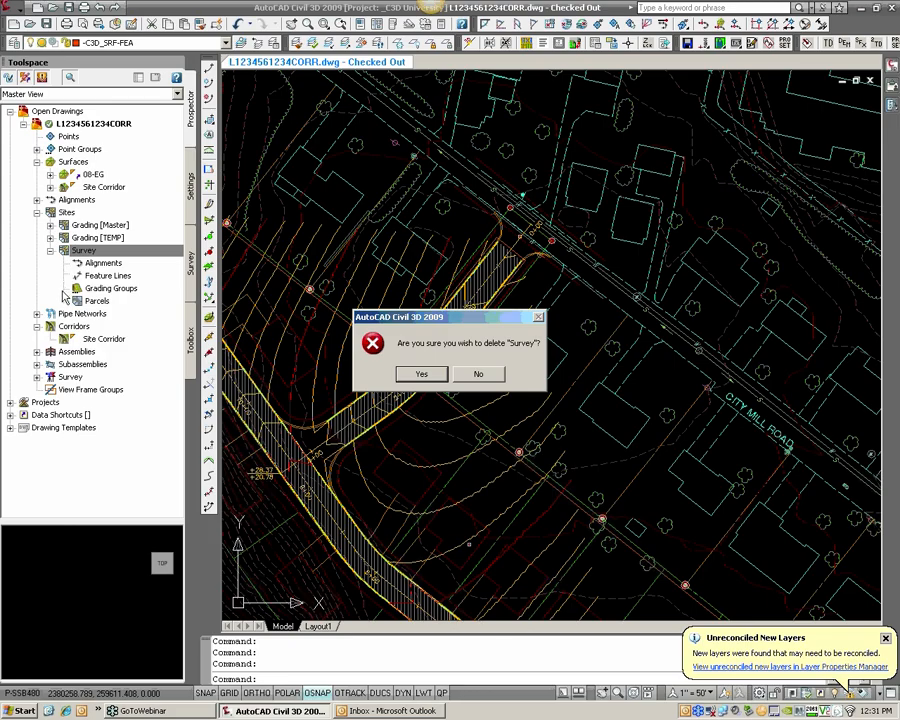
click(421, 375)
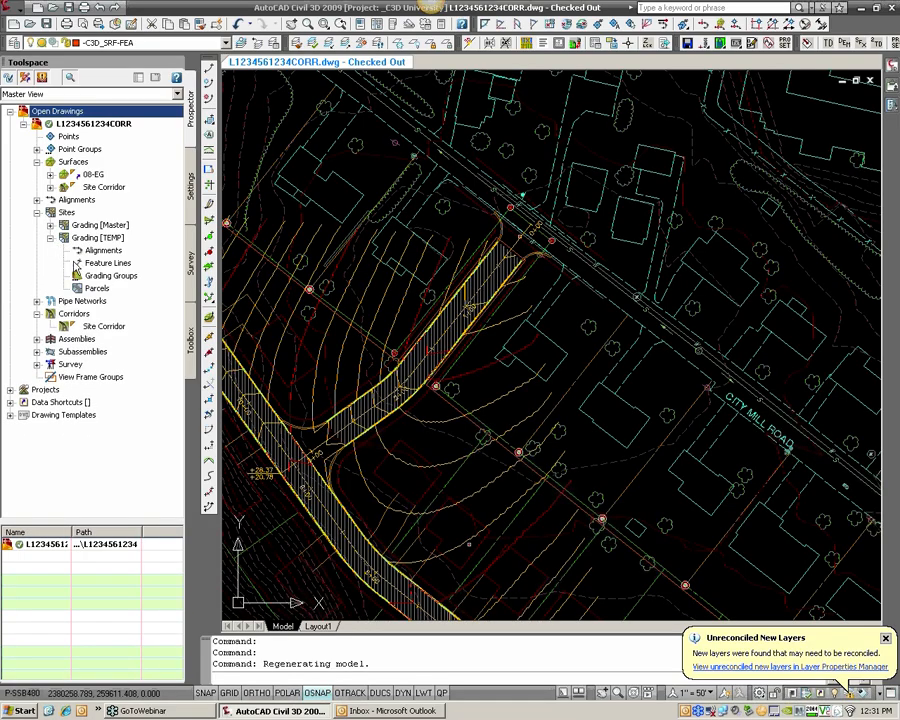
Examine the contents of the Grading [Master] site and collapse both grading sites
click(50, 225)
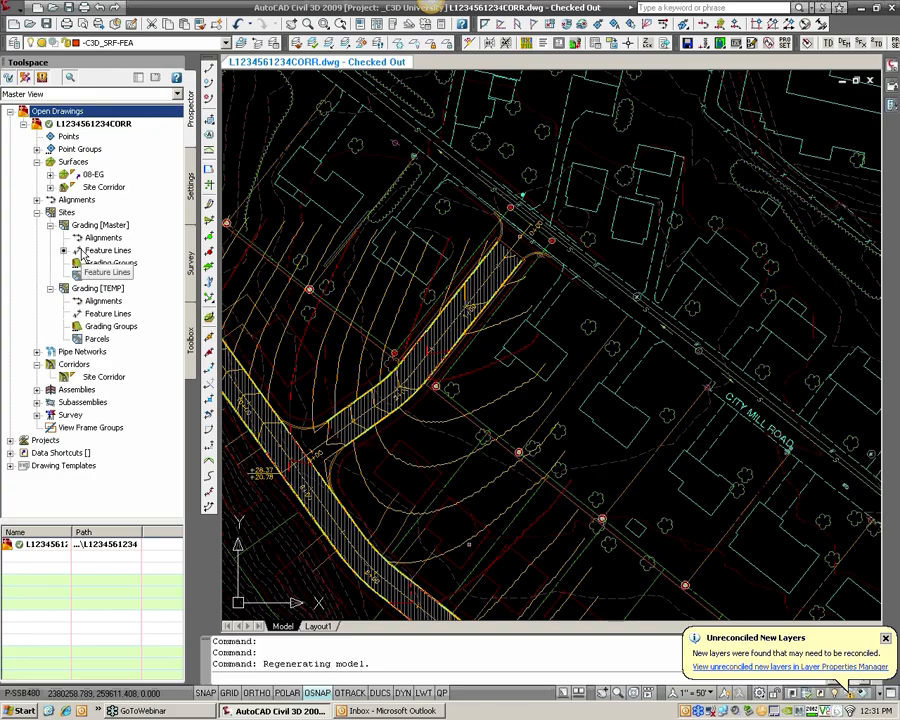
click(51, 225)
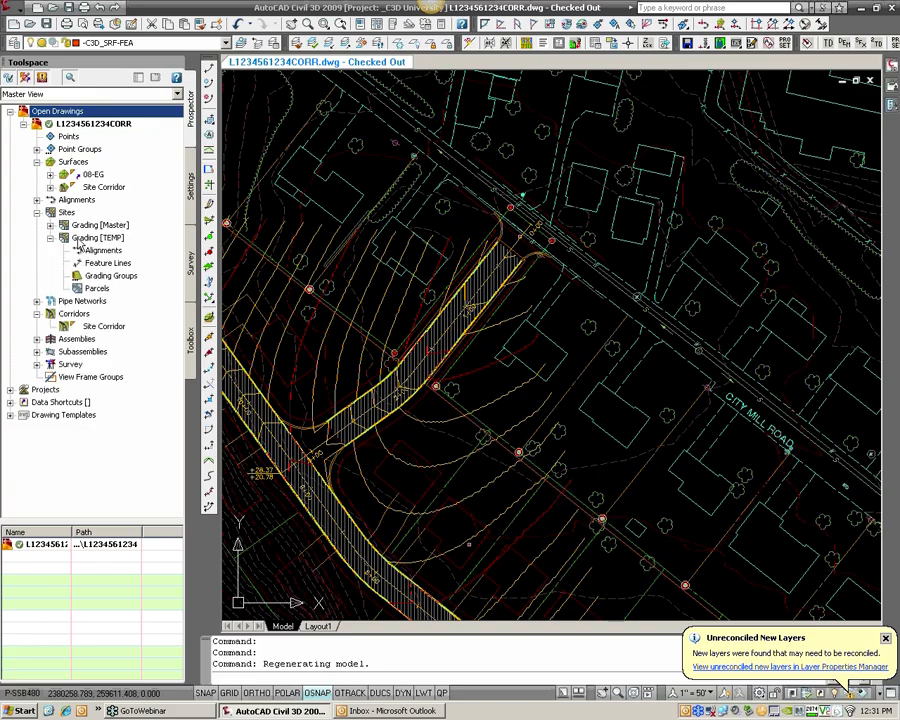
click(51, 238)
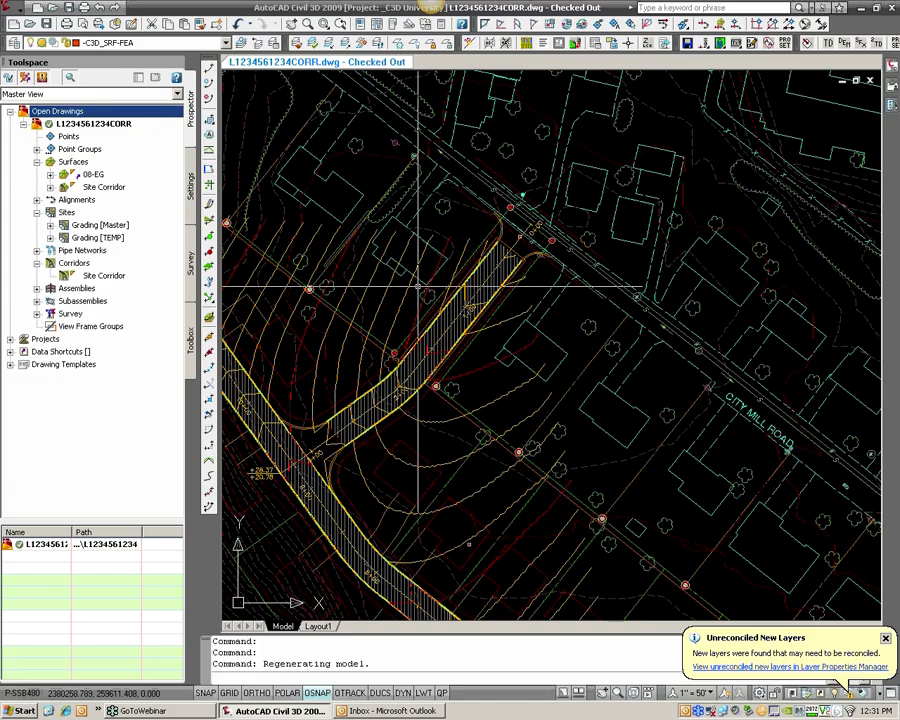
Convert the offset outline polyline to a feature line in the Grading [TEMP] site on layer -C3D_SRF-FEA, erasing the source polyline
scroll(465, 378, up, 2)
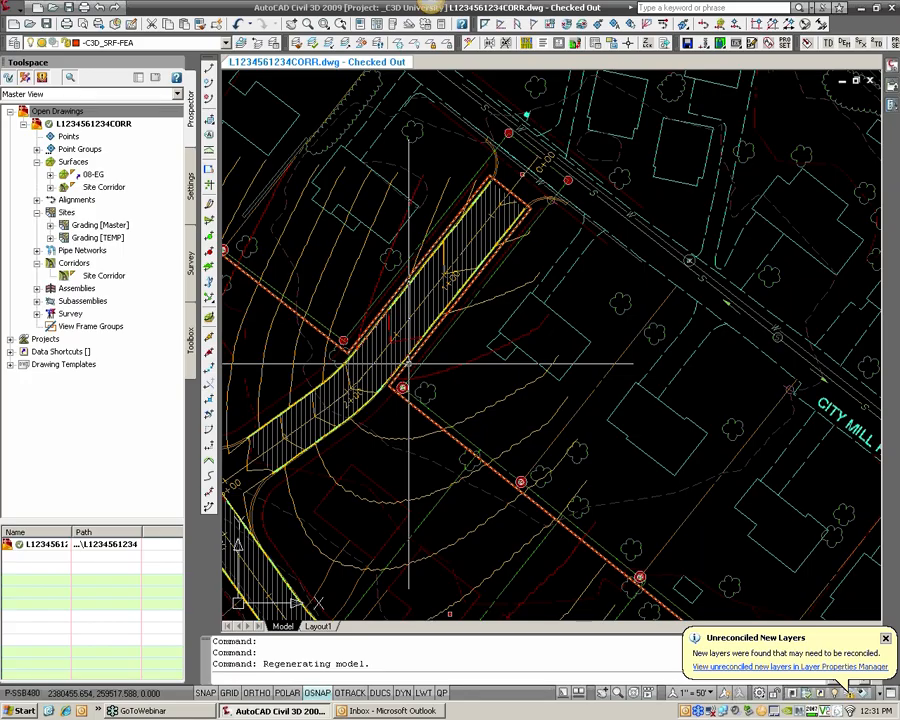
key(Escape)
key(Escape)
middle_drag(404, 378, 419, 344)
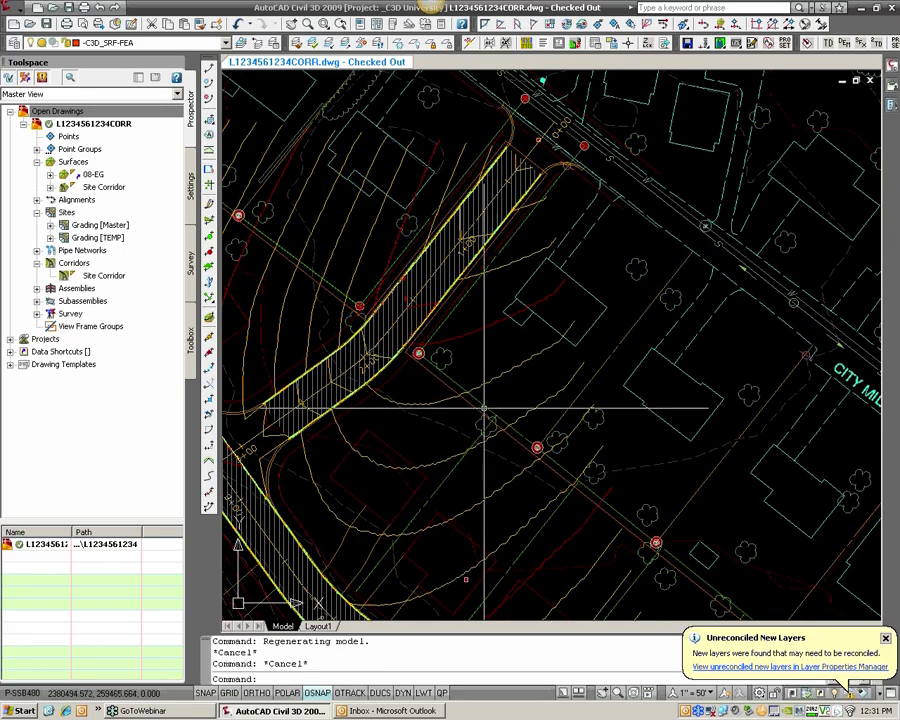
scroll(483, 406, down, 2)
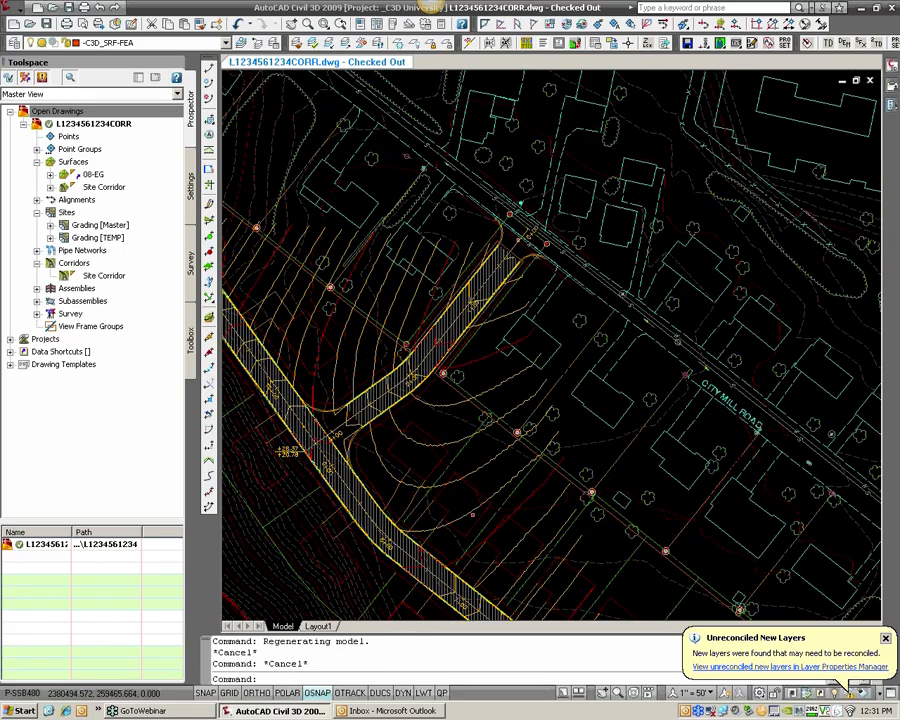
scroll(478, 368, up, 4)
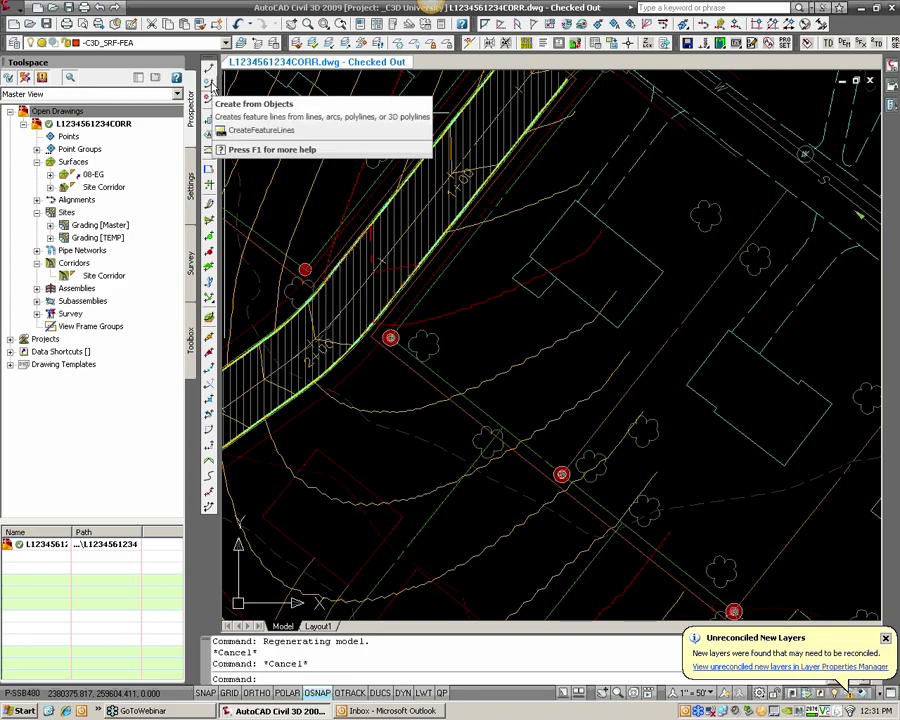
click(210, 86)
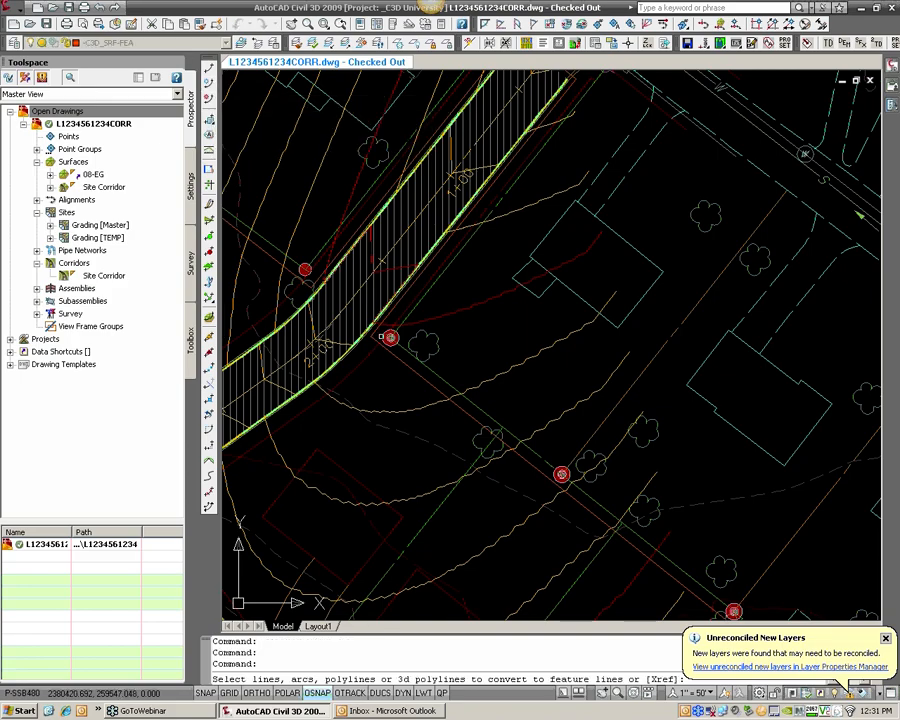
click(410, 318)
key(Return)
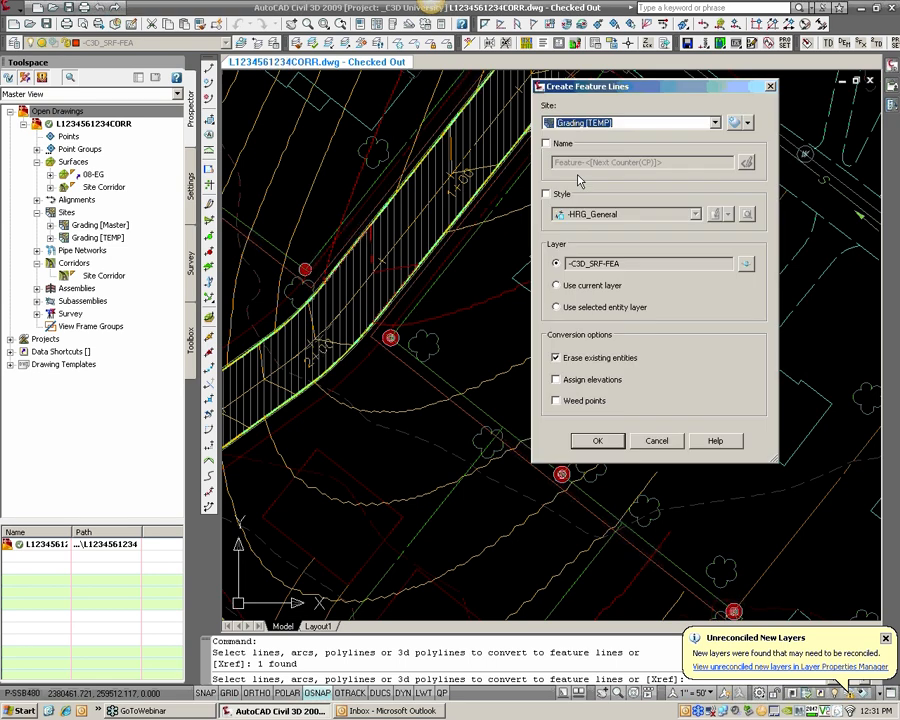
click(580, 124)
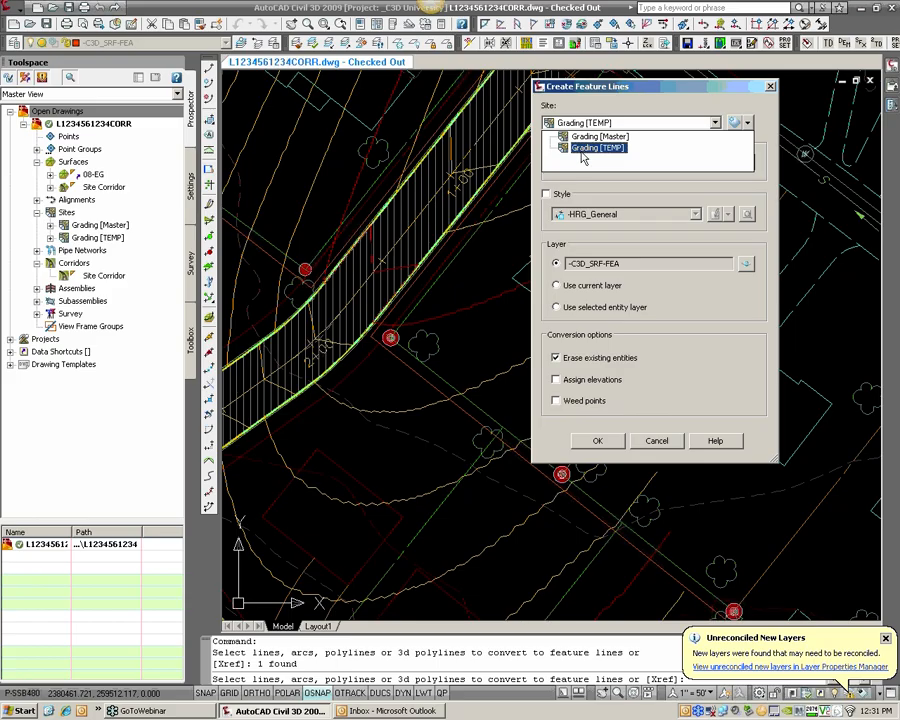
click(585, 150)
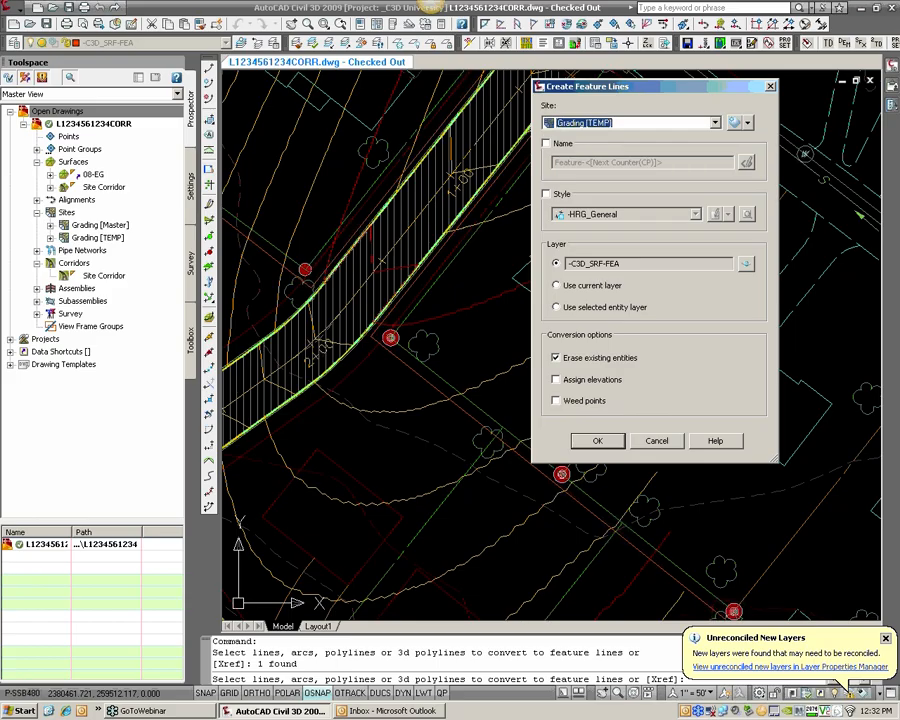
click(595, 441)
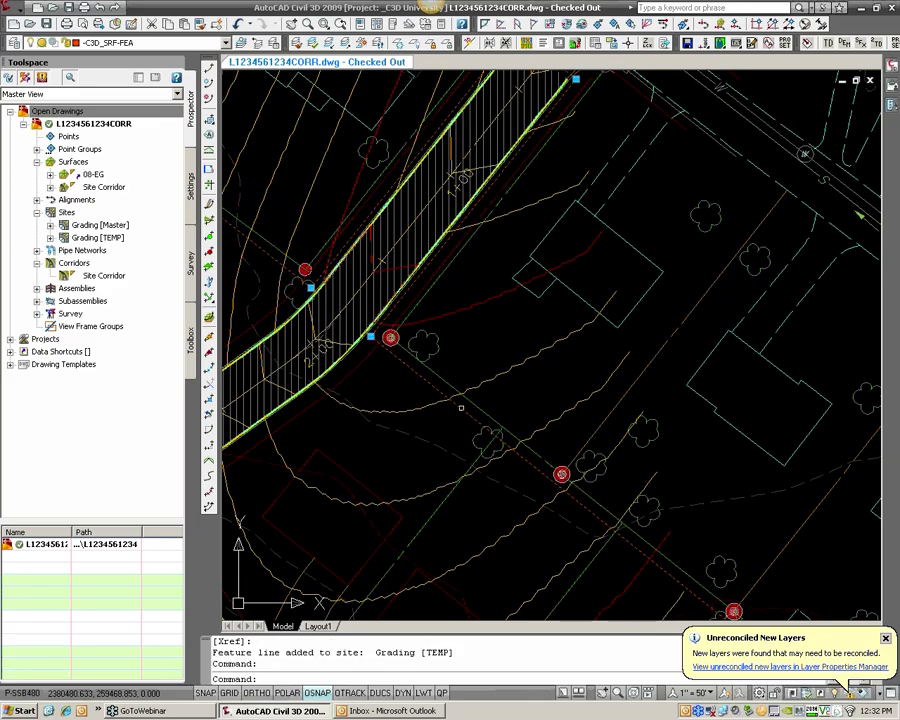
scroll(469, 387, down, 3)
key(Escape)
key(Escape)
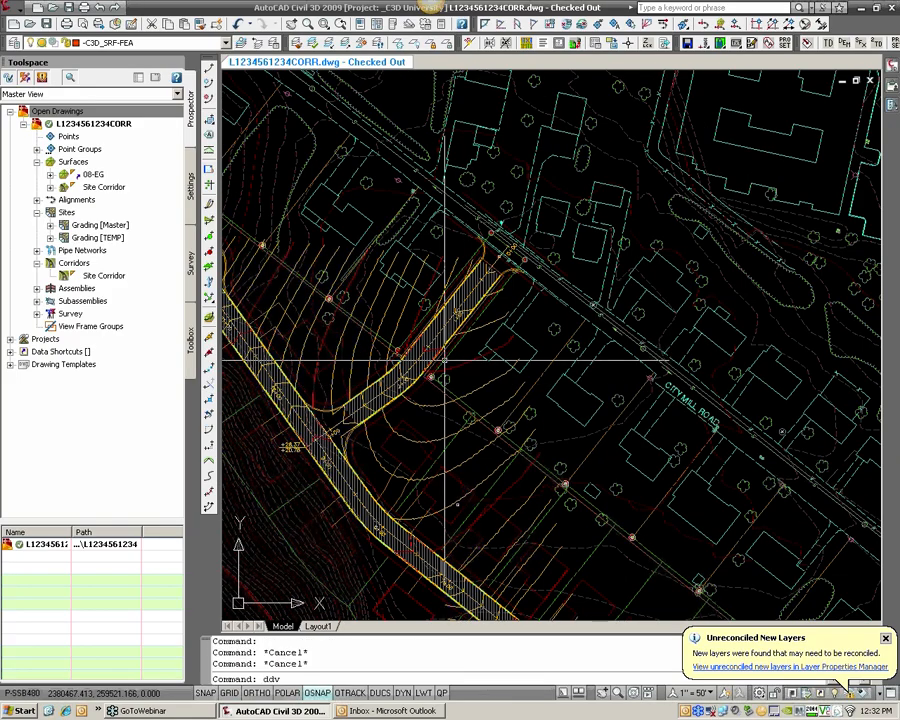
text(ddvpoint)
key(Return)
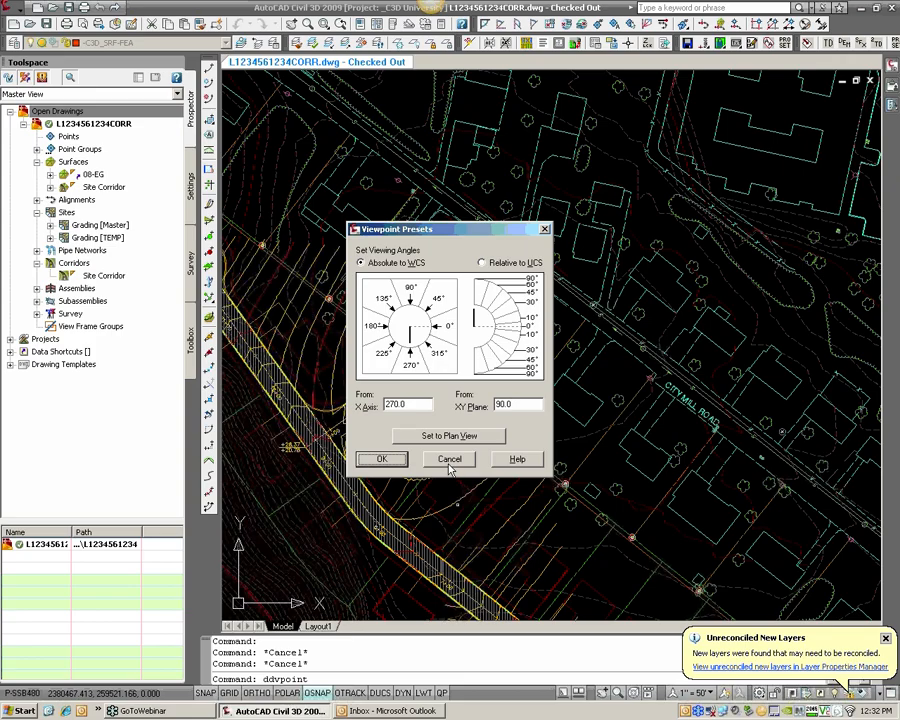
click(463, 457)
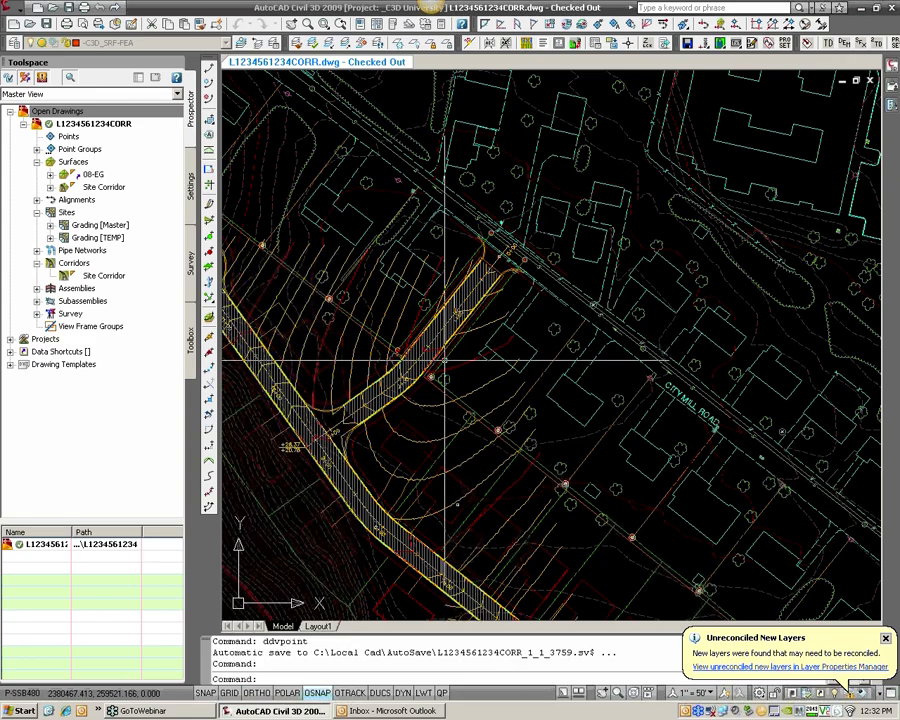
text(vrpo)
key(Escape)
Restore the saved GRADING viewport configuration to split the model space into a 3D view above a plan view
text(v)
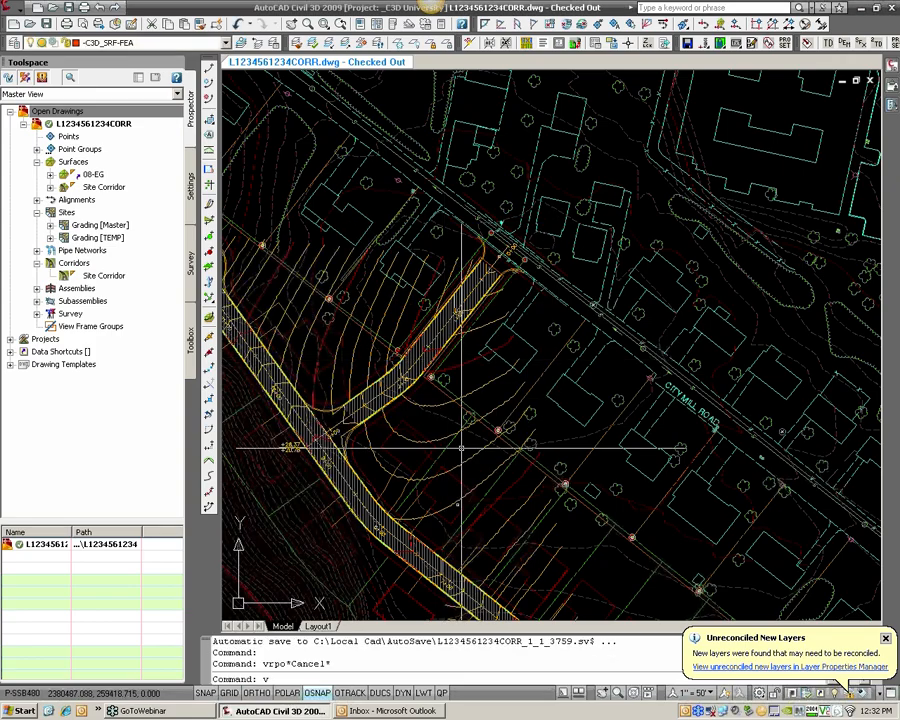
text(ports)
key(Return)
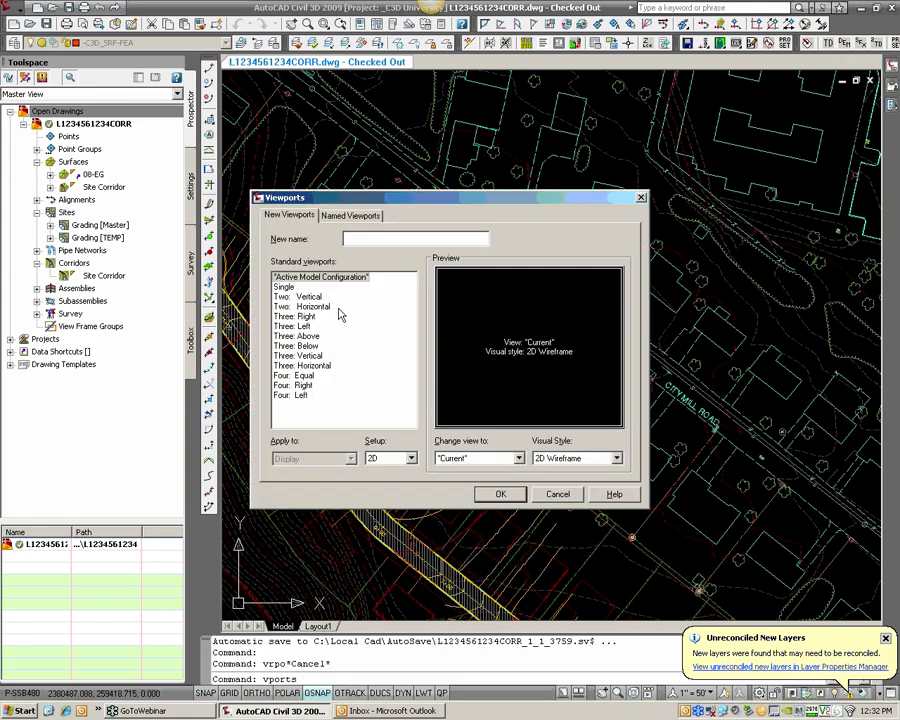
click(350, 214)
click(295, 287)
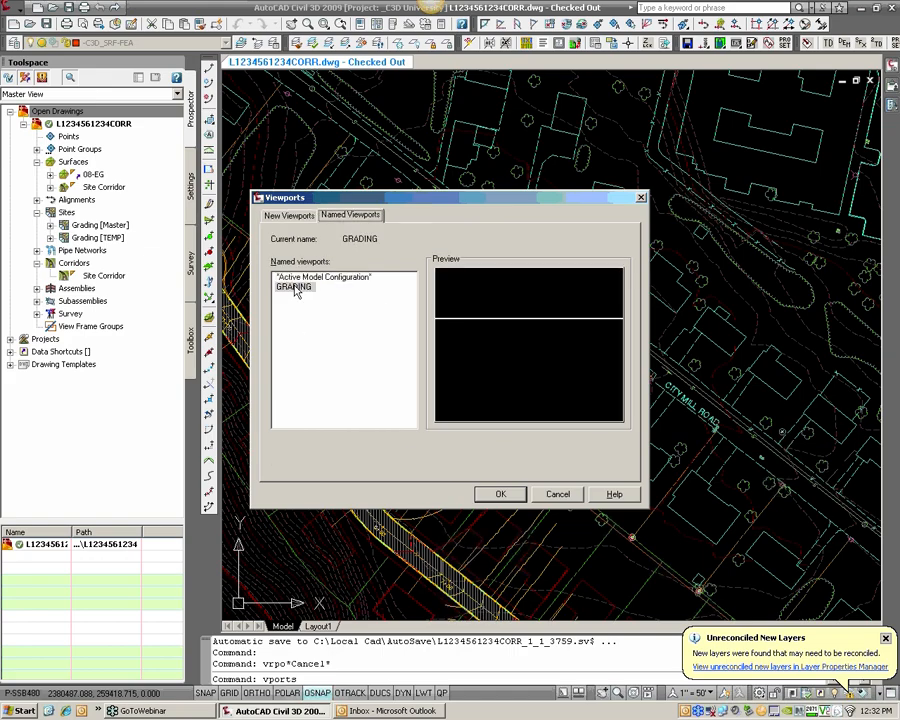
click(503, 493)
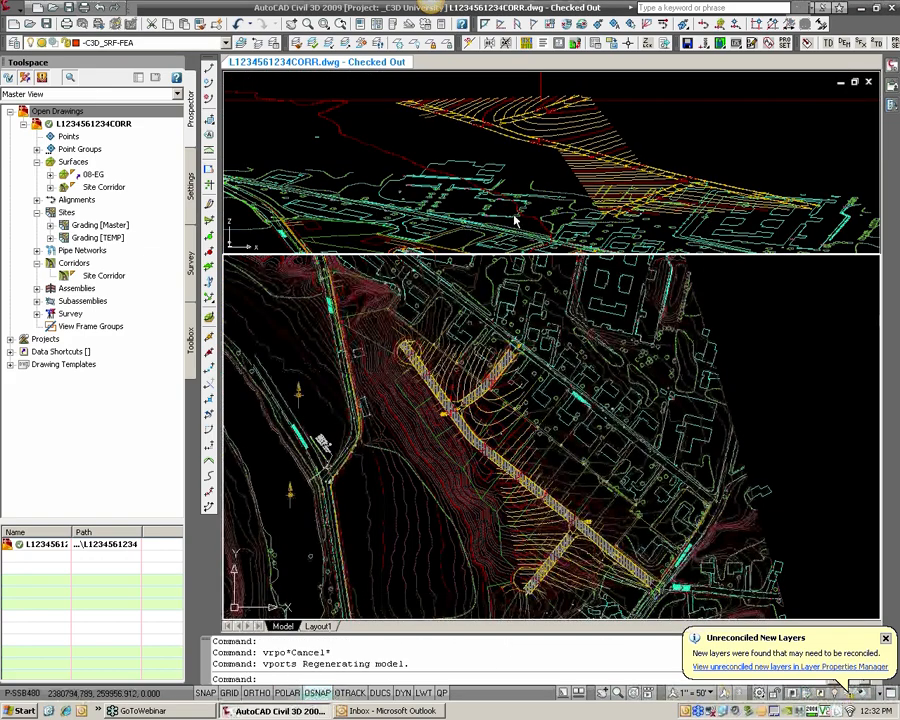
Examine the outline feature line around the side road in both the 3D viewport and the plan viewport
click(493, 212)
middle_drag(500, 227, 430, 135)
scroll(490, 197, down, 1)
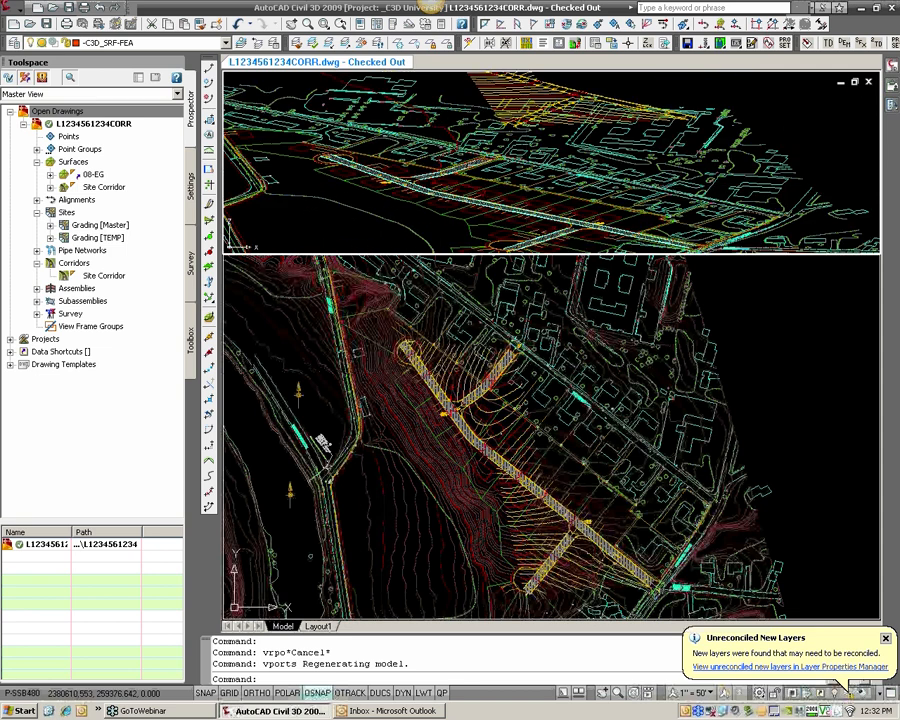
click(597, 482)
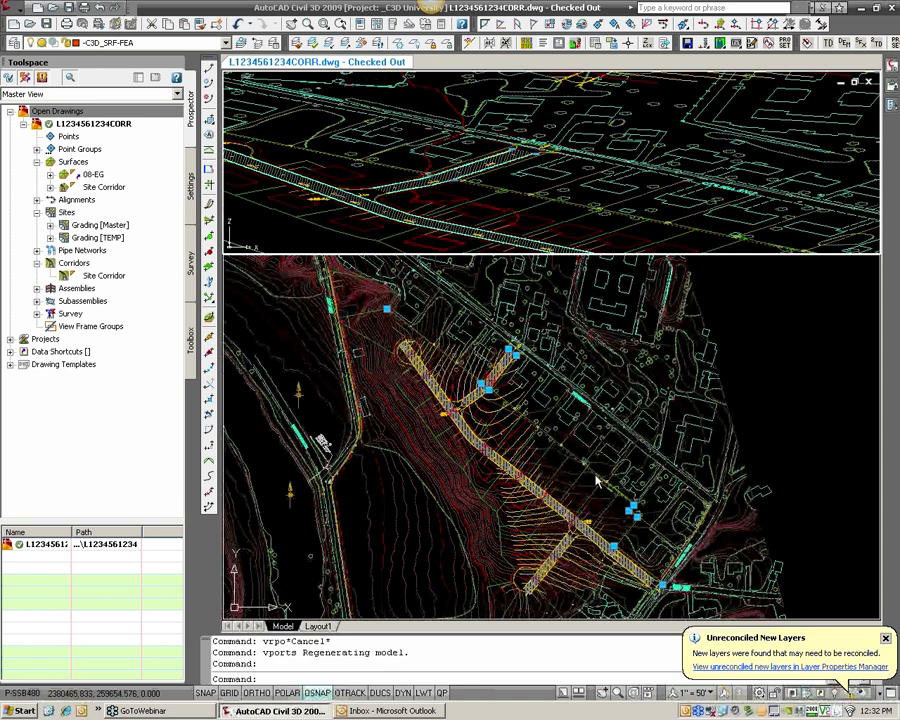
scroll(500, 380, up, 5)
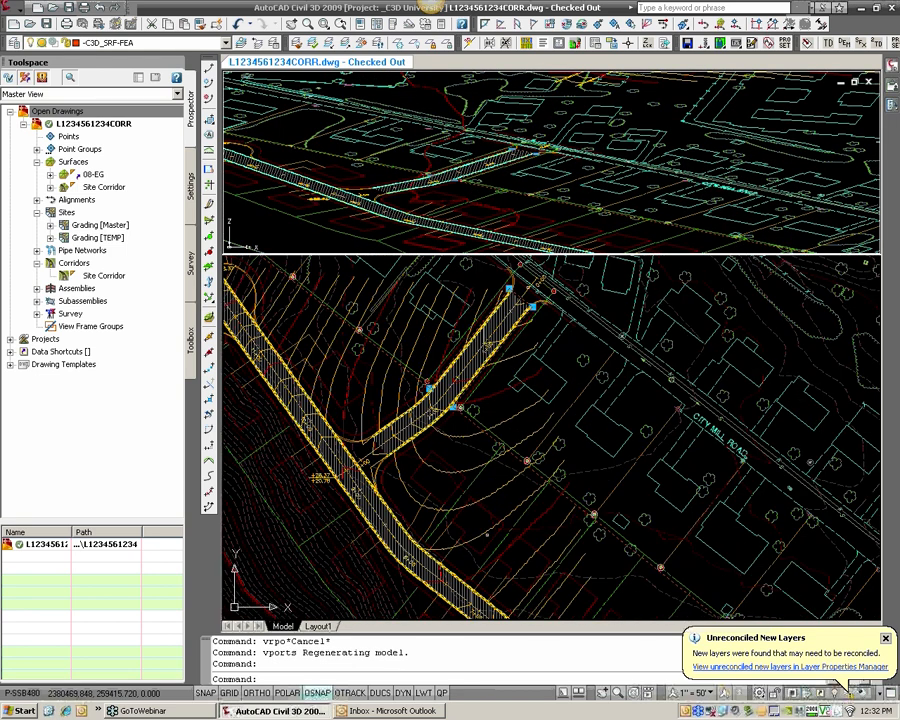
middle_drag(500, 380, 528, 446)
click(392, 168)
scroll(392, 168, down, 1)
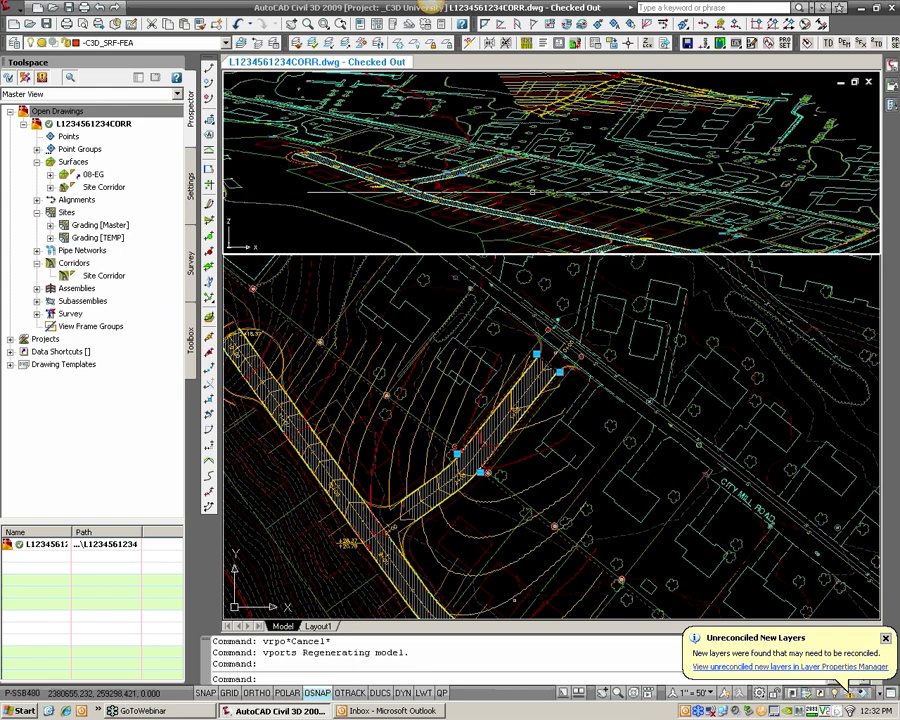
scroll(520, 403, up, 2)
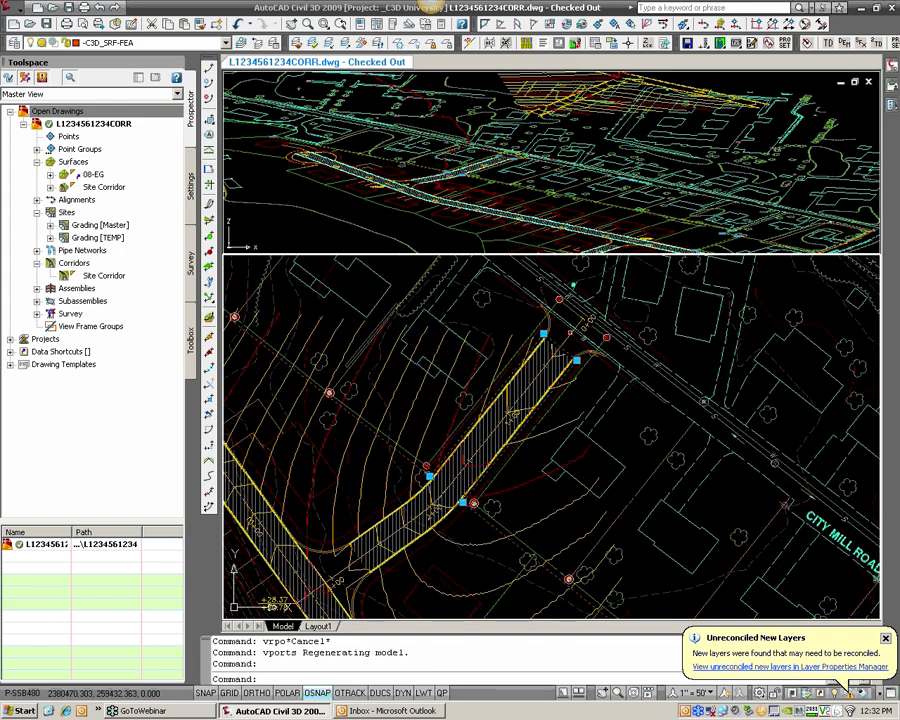
key(Escape)
key(Escape)
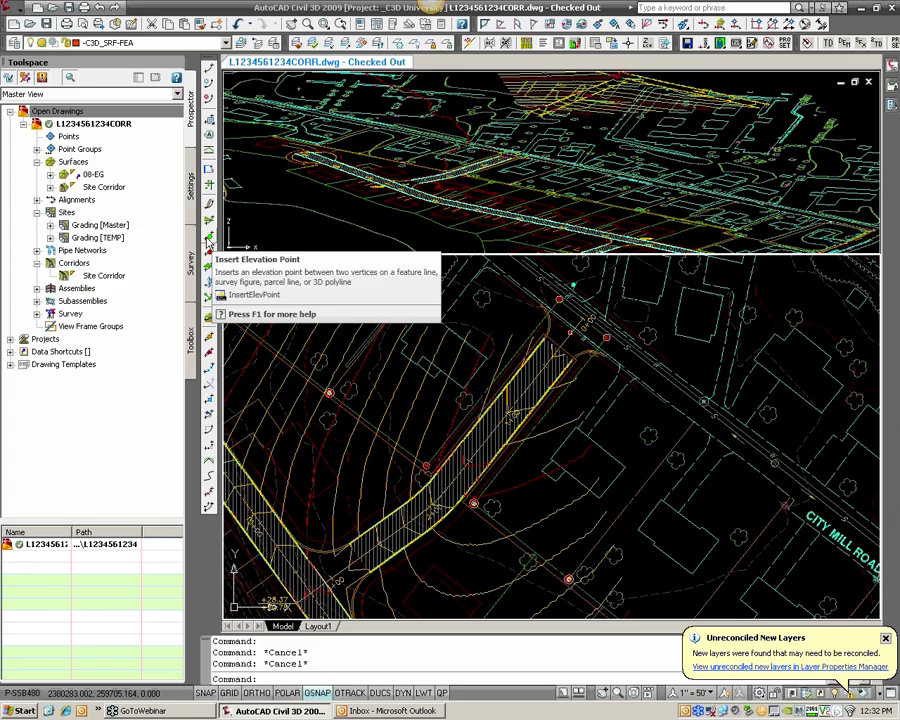
Insert elevation points along the outline feature line at an increment of 20 feet
click(211, 242)
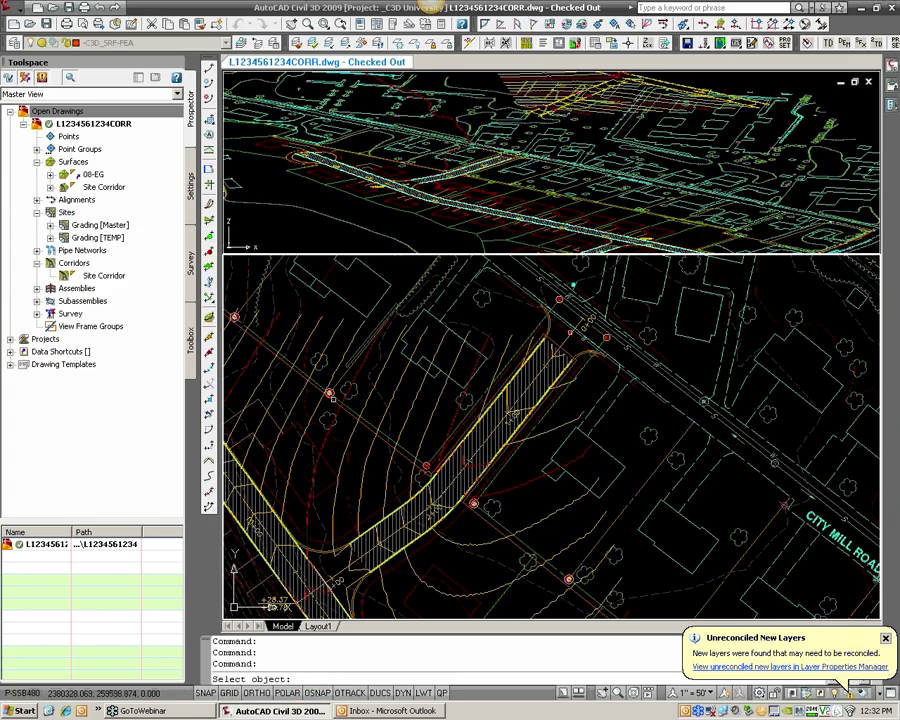
click(372, 426)
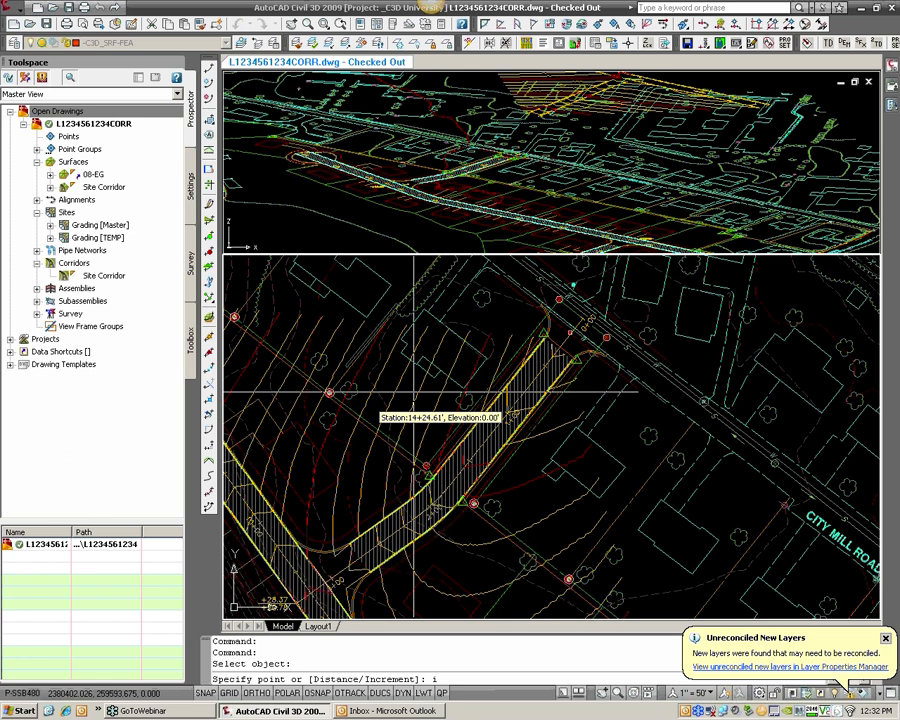
key(Return)
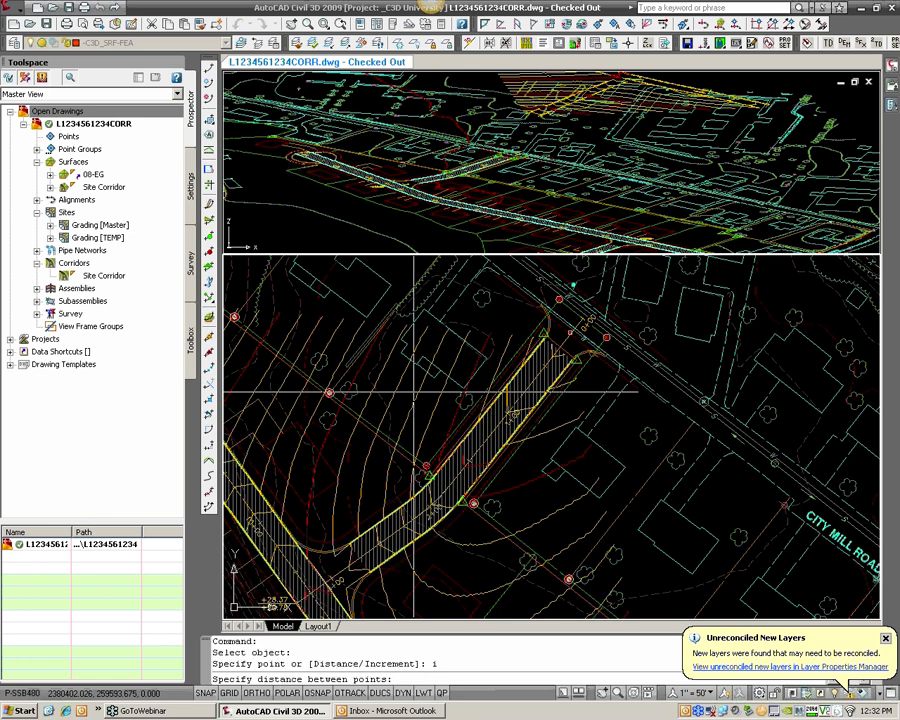
text(20)
key(Return)
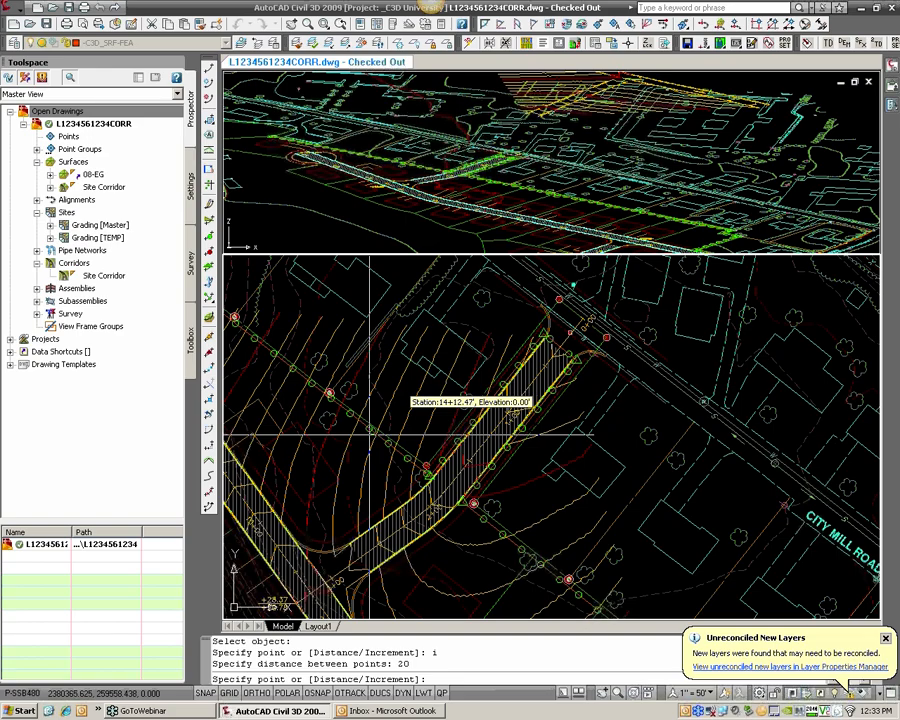
key(Return)
key(F3)
Try stretching the feature line's corner vertex at the side road's upper end, repositioning it once more with object snap off
scroll(528, 363, up, 2)
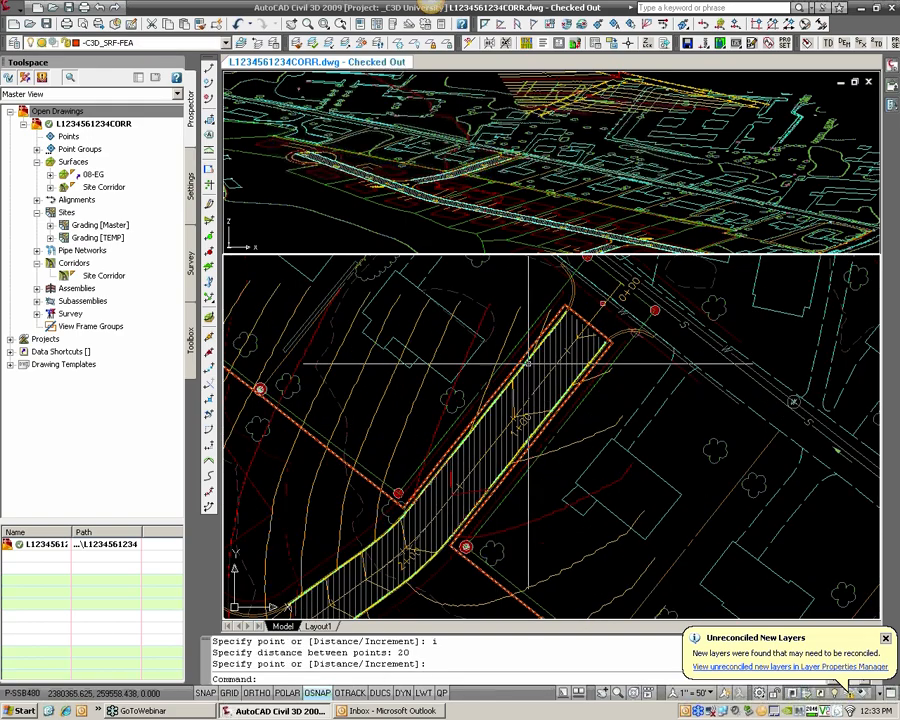
scroll(554, 316, up, 3)
click(554, 314)
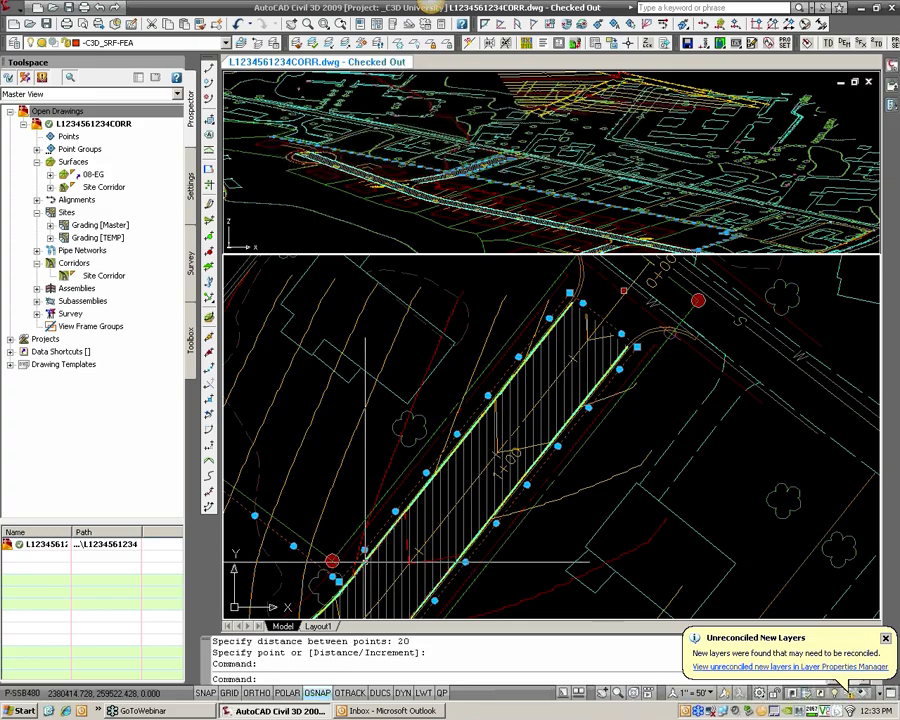
click(569, 293)
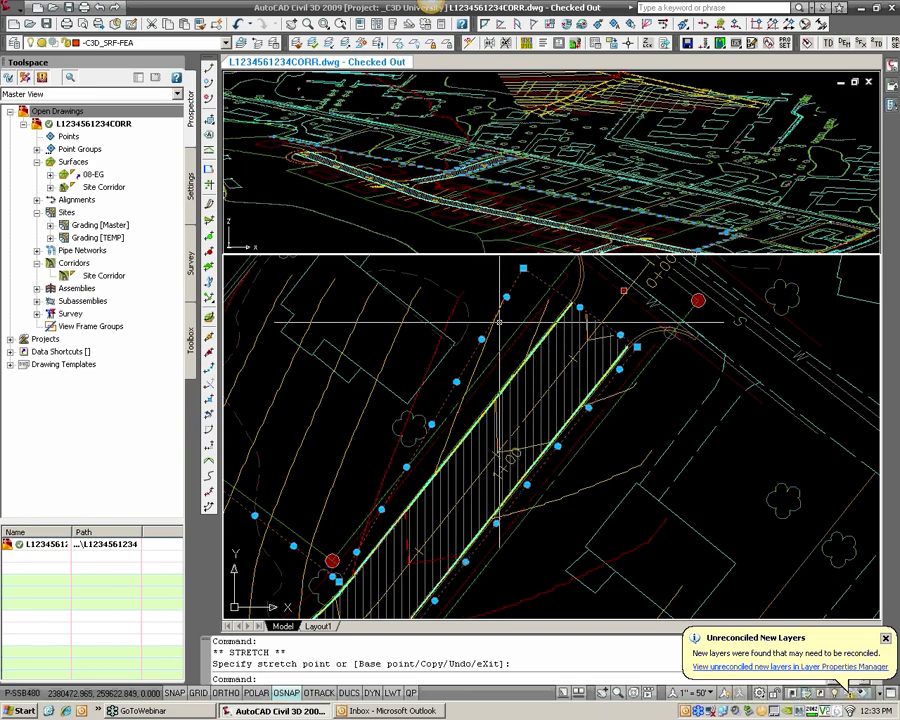
click(523, 268)
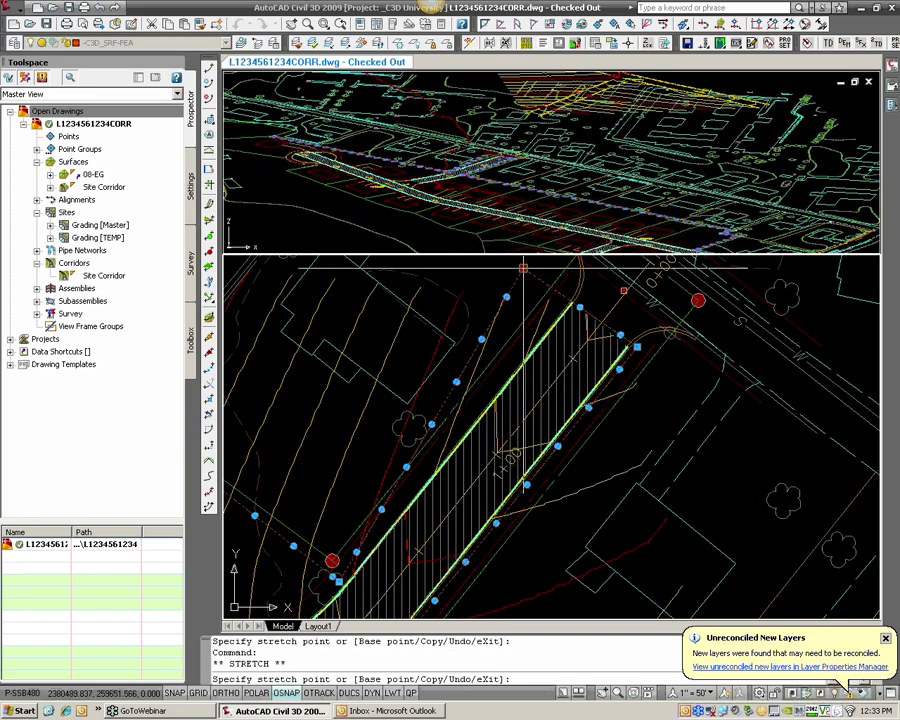
key(F3)
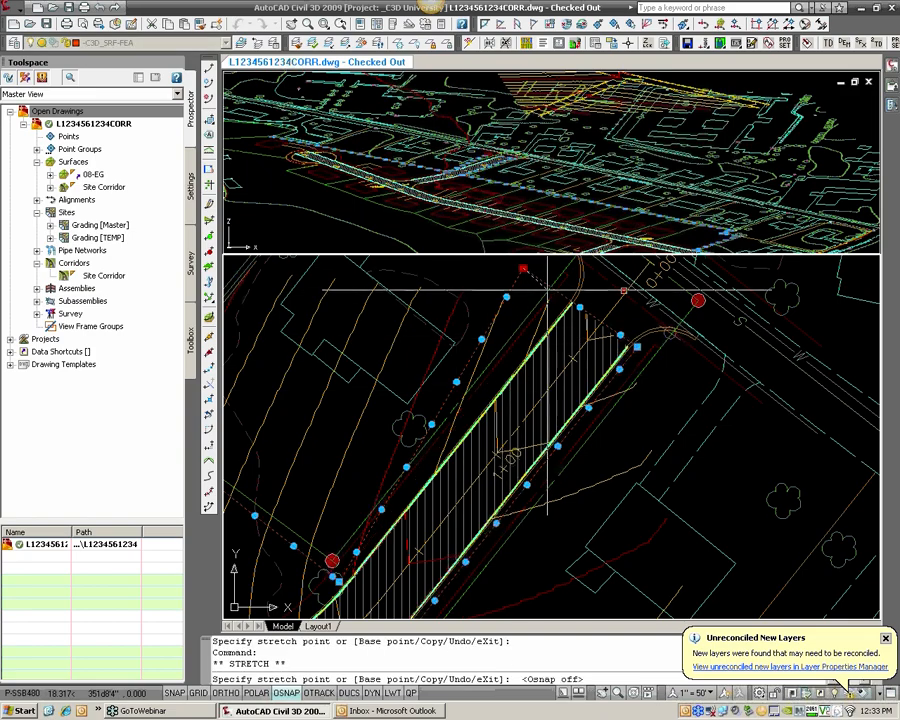
click(547, 289)
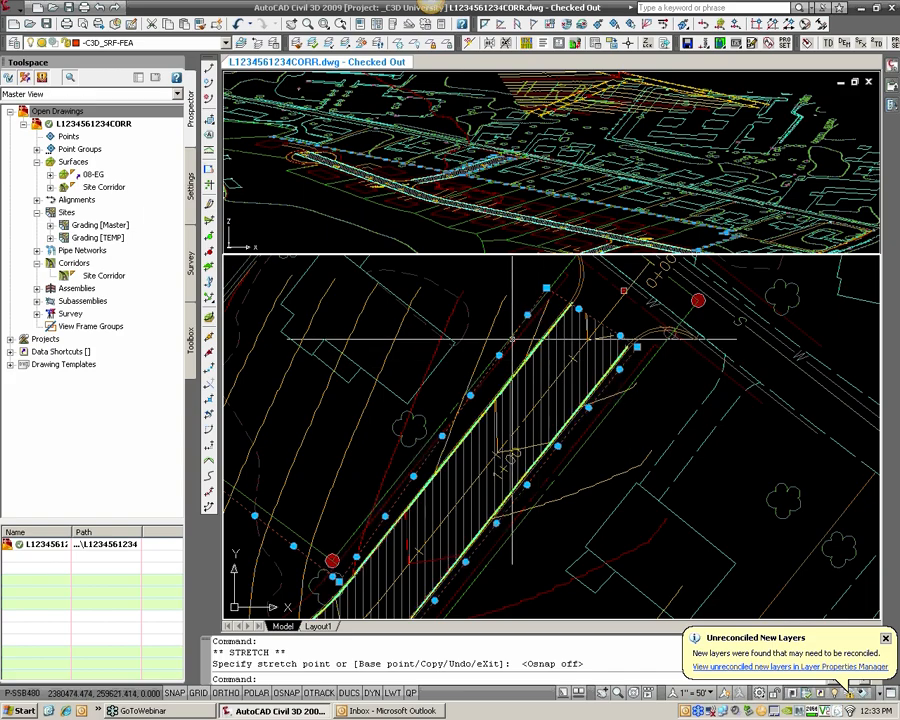
Undo both stretches of the feature line's corner vertex and check its restored points
text(u)
key(Return)
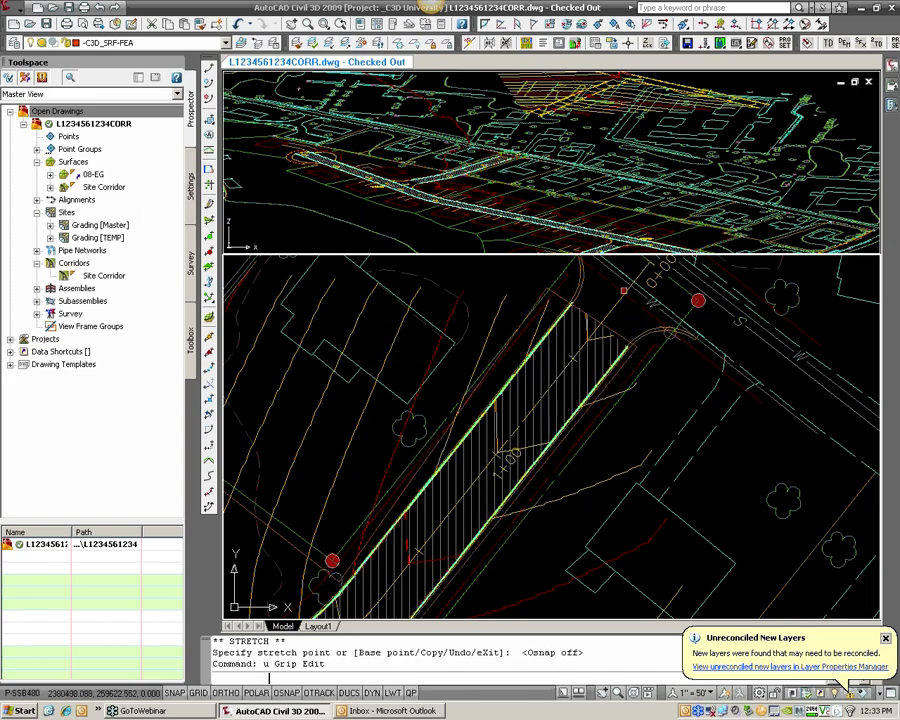
text(u)
key(Return)
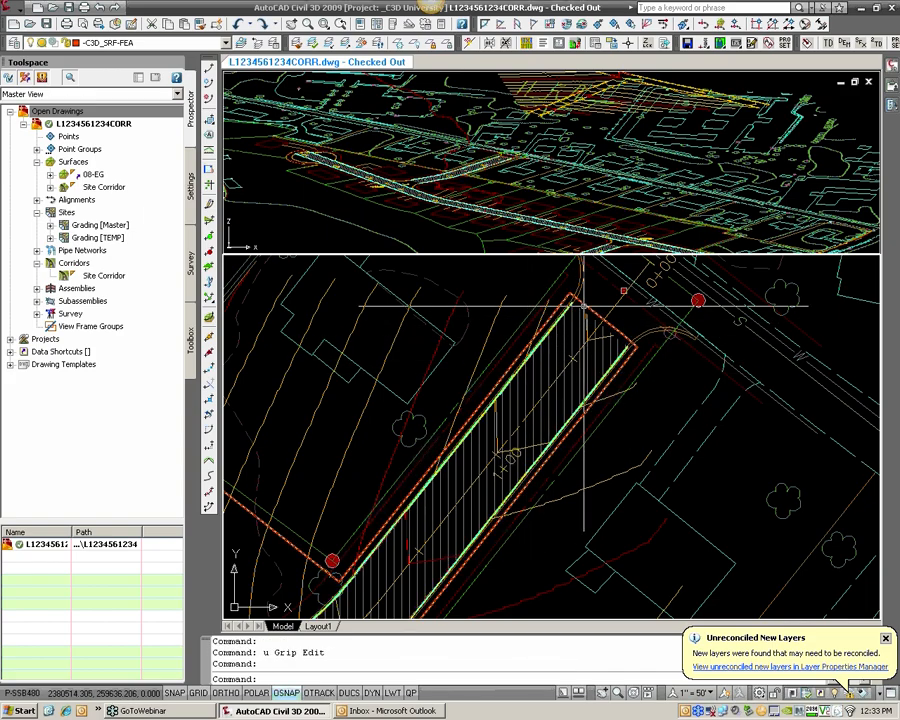
click(583, 305)
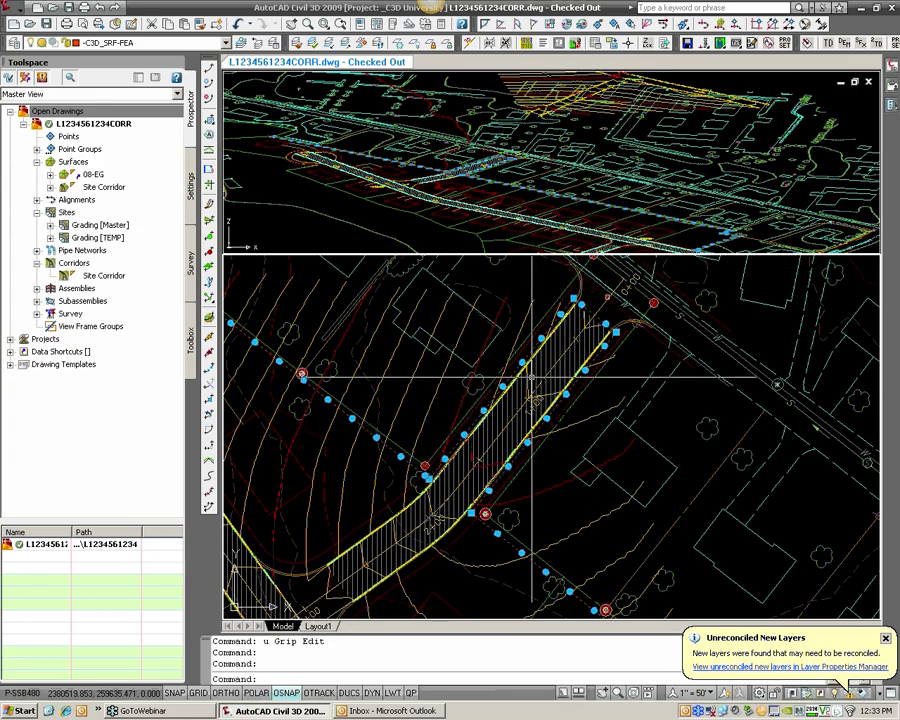
key(Escape)
Set the outline feature line's elevations from the 08-EG surface without intermediate grade break points, and check it in the 3D viewport
scroll(475, 174, up, 2)
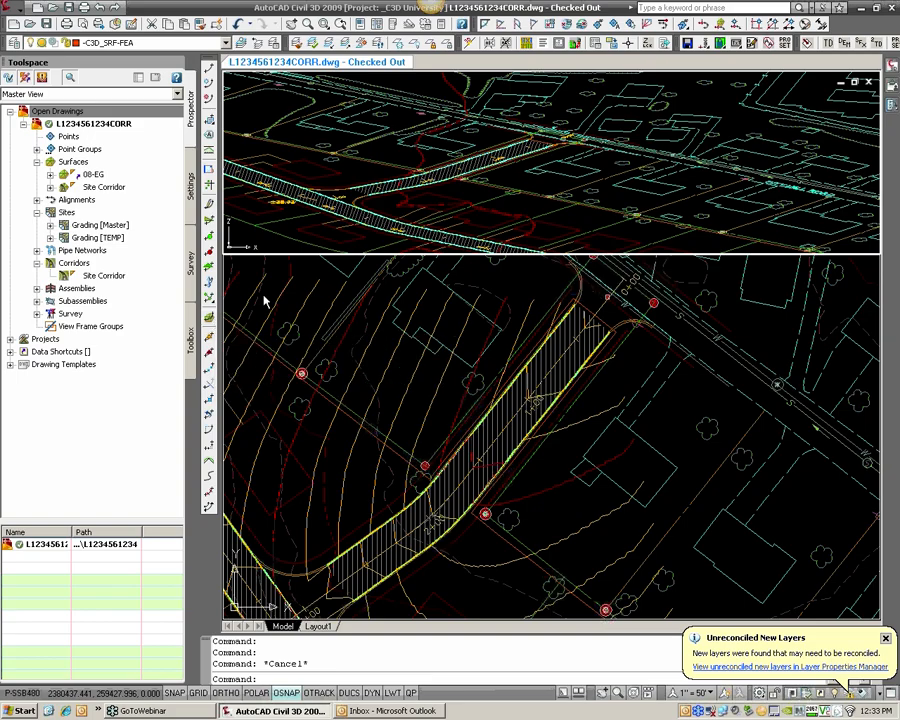
middle_drag(501, 178, 462, 243)
scroll(460, 224, down, 2)
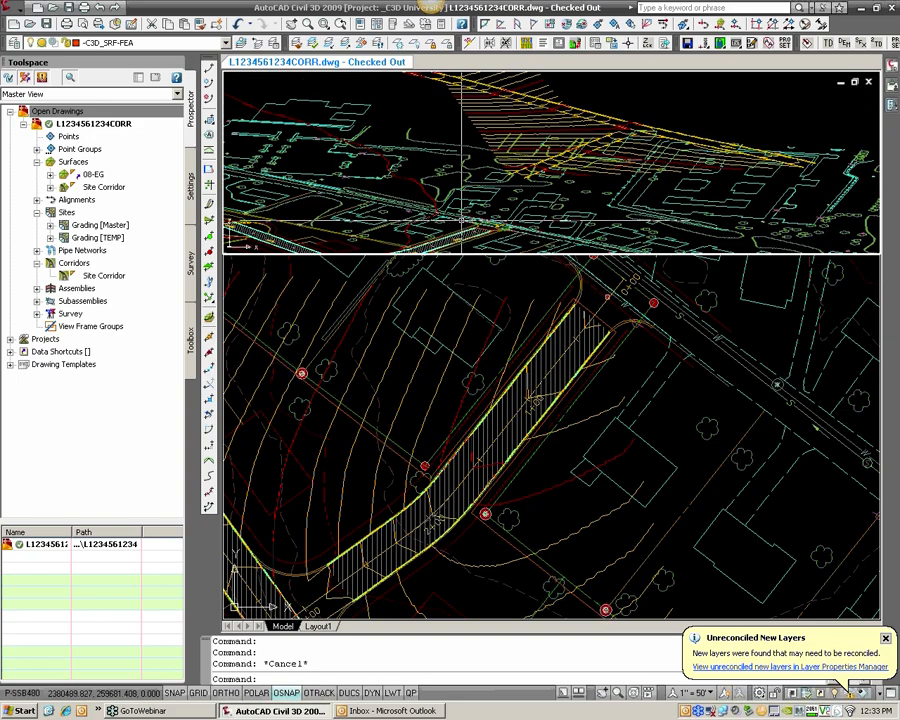
scroll(454, 222, up, 2)
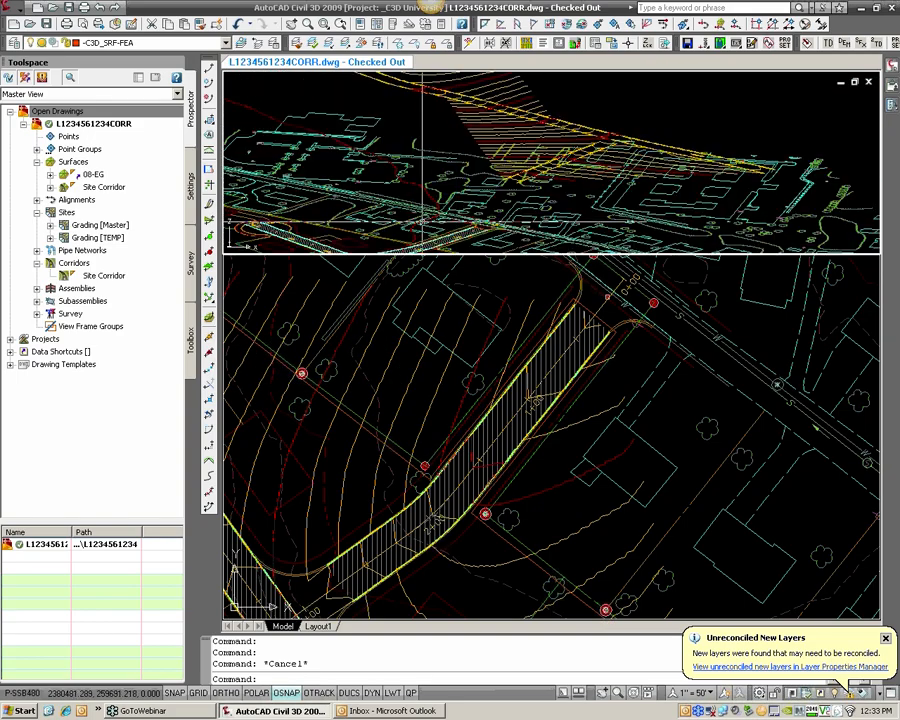
click(210, 322)
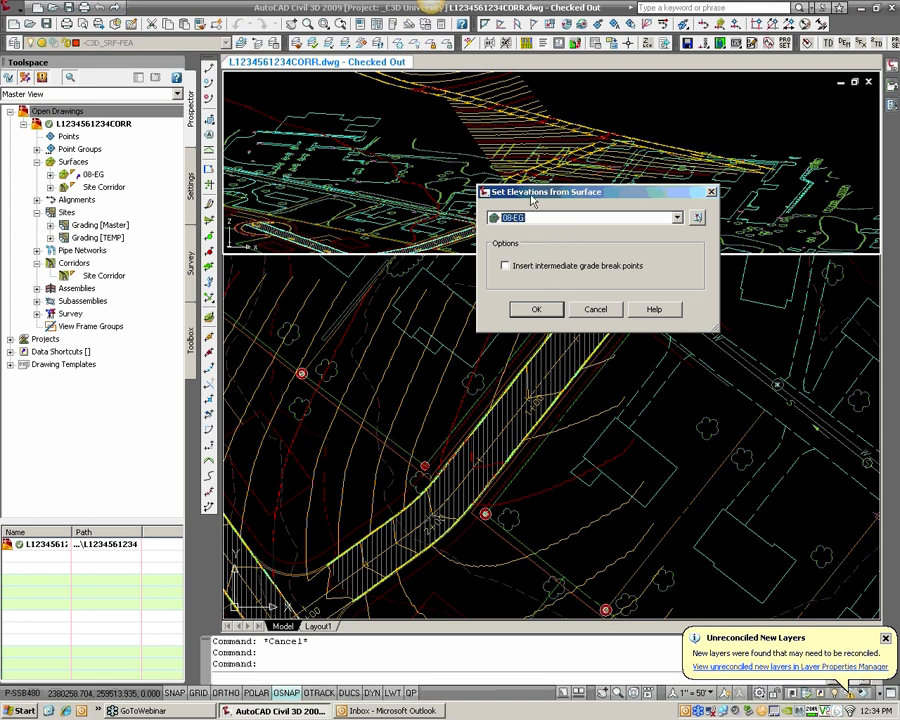
click(513, 222)
click(536, 310)
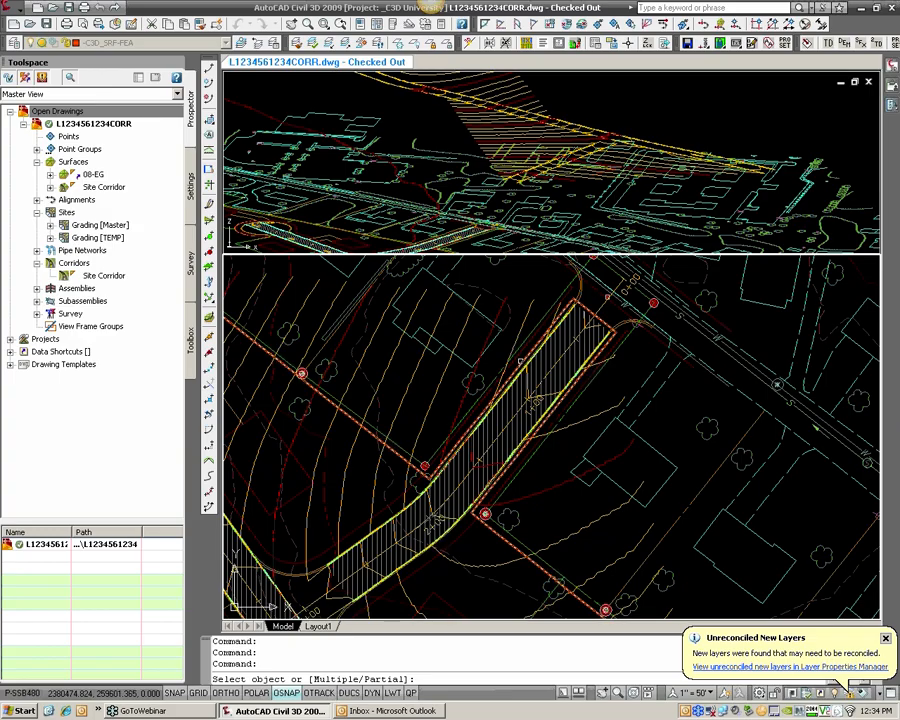
click(520, 362)
click(648, 112)
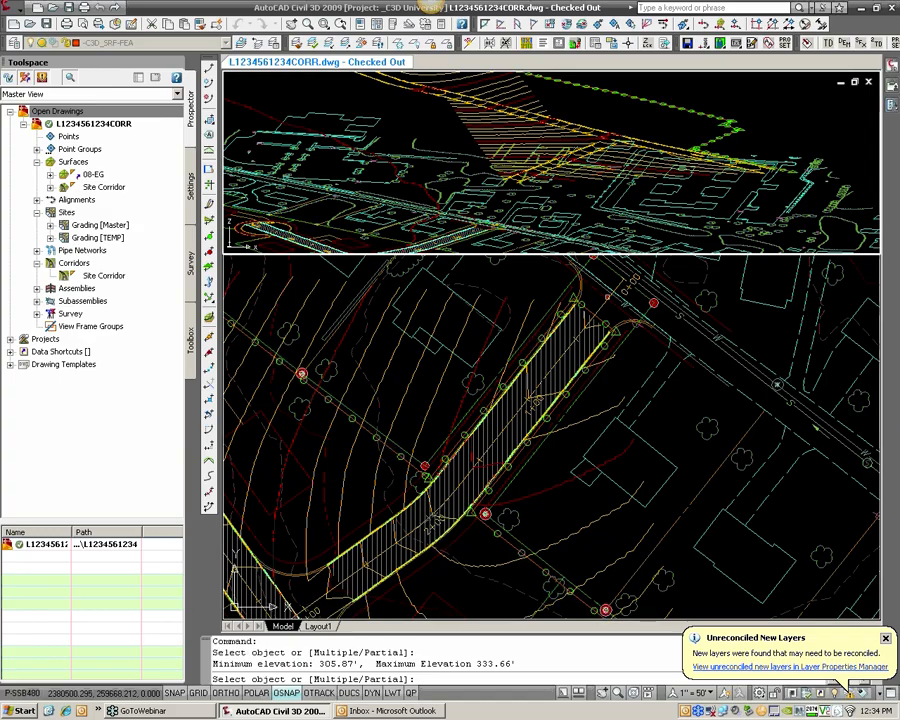
scroll(590, 160, down, 3)
scroll(620, 115, up, 2)
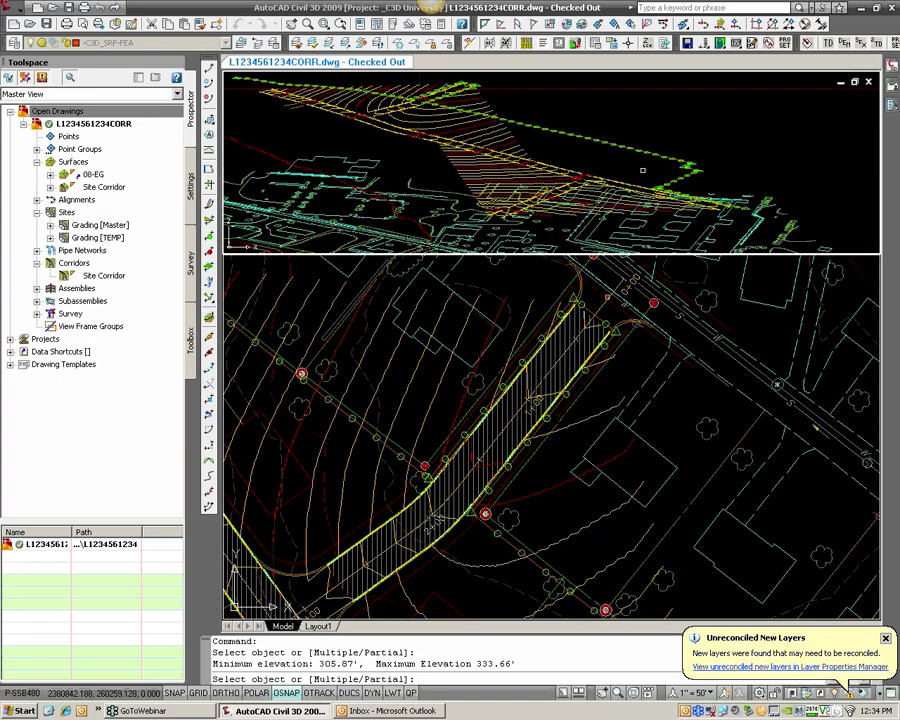
key(Return)
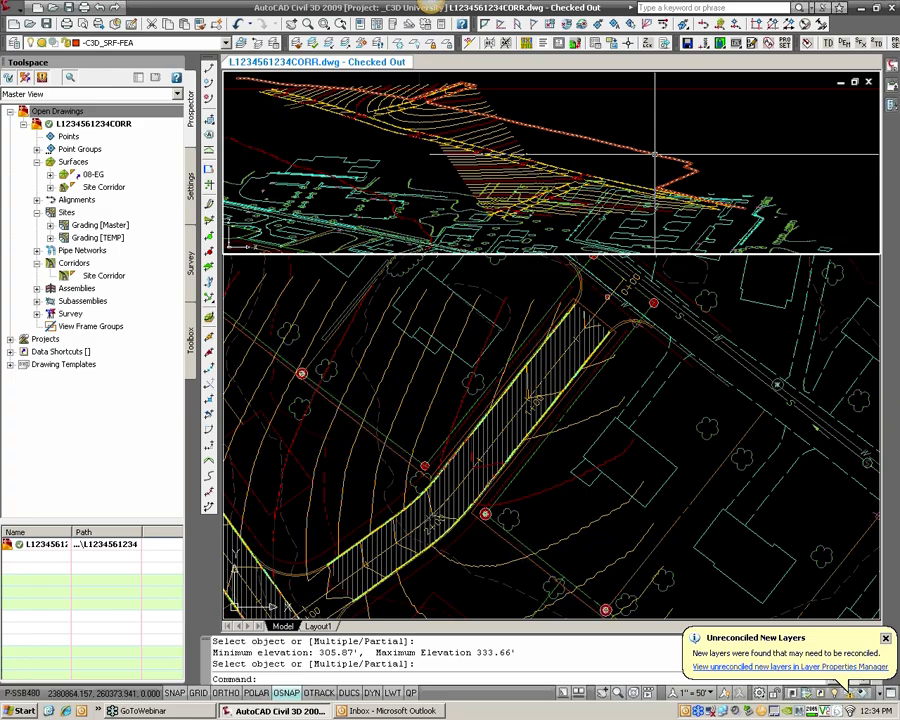
scroll(658, 153, up, 2)
click(652, 158)
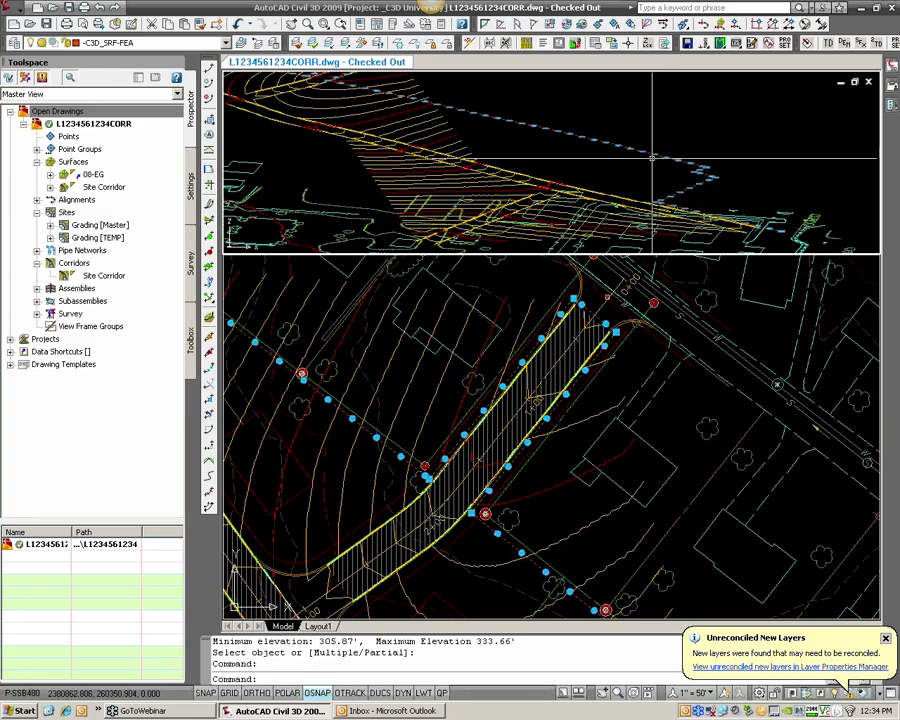
Examine the draped outline feature line and its elevation points in the 3D viewport and along the side road in plan
click(577, 359)
click(634, 168)
middle_drag(585, 150, 619, 177)
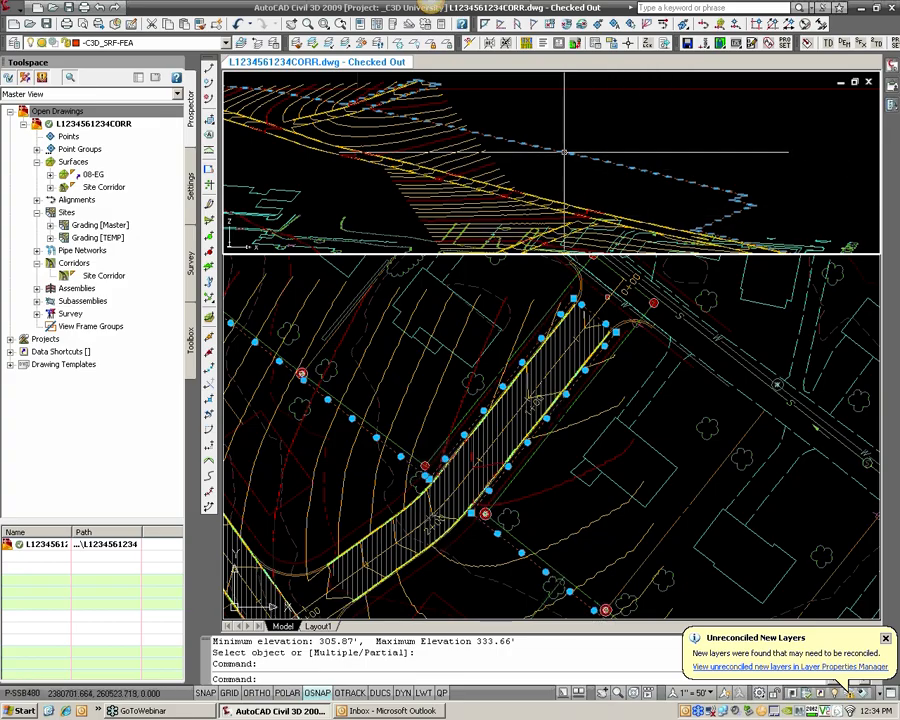
click(586, 433)
middle_drag(514, 521, 375, 432)
middle_drag(477, 500, 473, 440)
scroll(475, 450, up, 2)
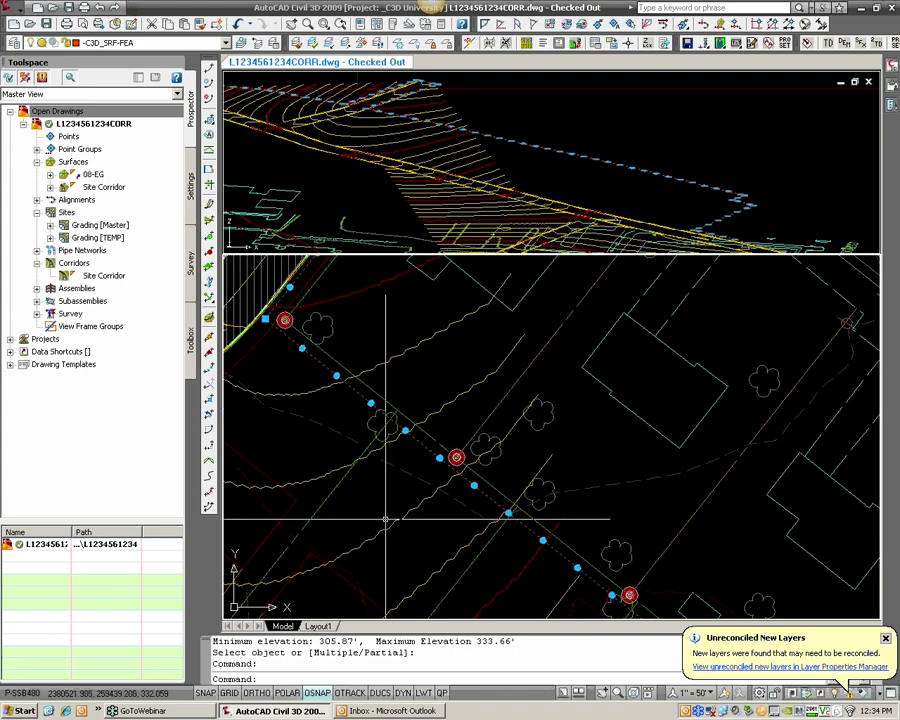
scroll(447, 498, down, 2)
middle_drag(361, 452, 492, 462)
scroll(494, 463, down, 1)
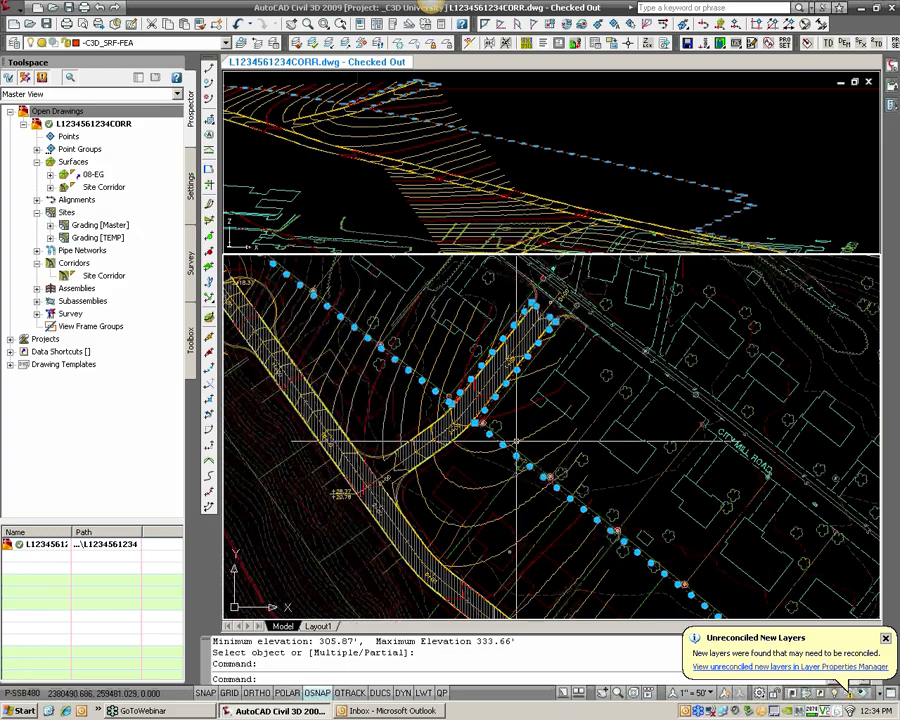
Undo the outline feature line's elevations from surface together with the view changes made since
text(u)
key(Return)
text(u)
key(Return)
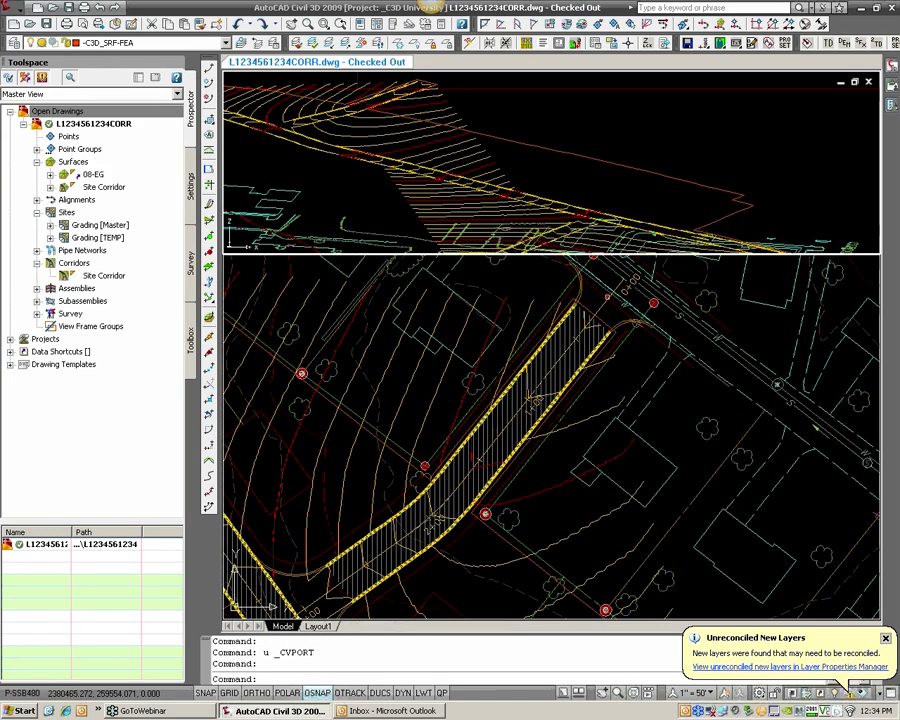
text(u)
key(Return)
text(u)
key(Return)
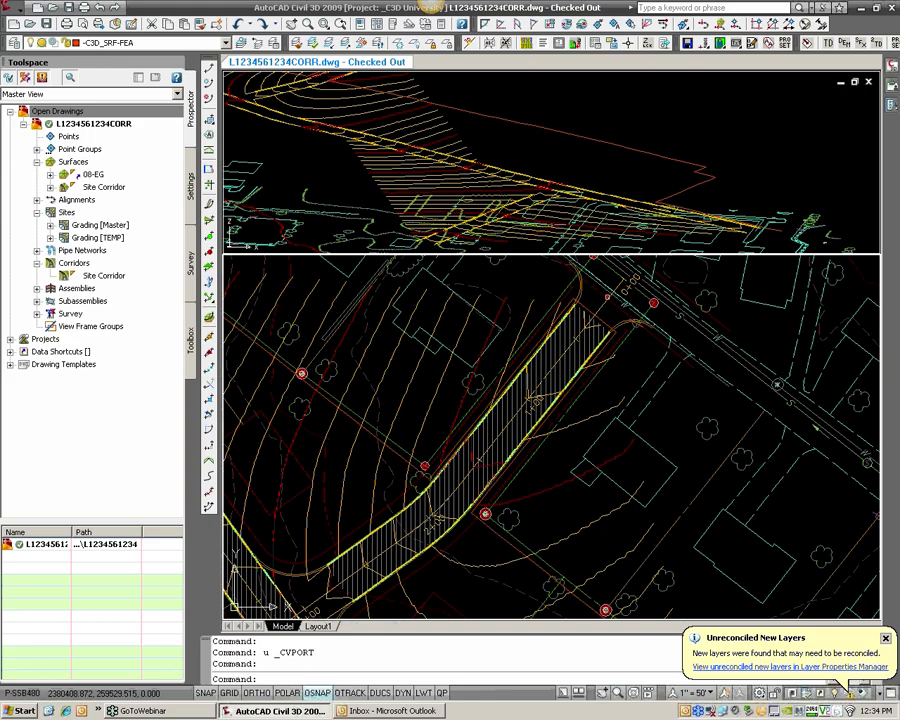
text(u)
key(Return)
text(u)
key(Return)
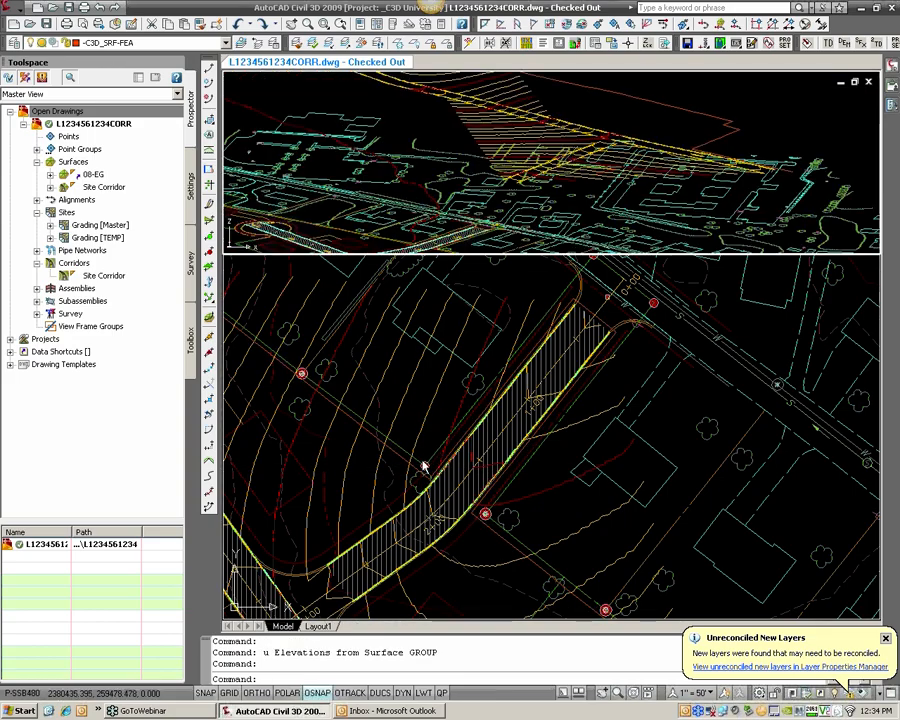
Undo the insertion of the 20-foot elevation points on the outline feature line
text(u)
key(Return)
text(u)
key(Return)
click(415, 466)
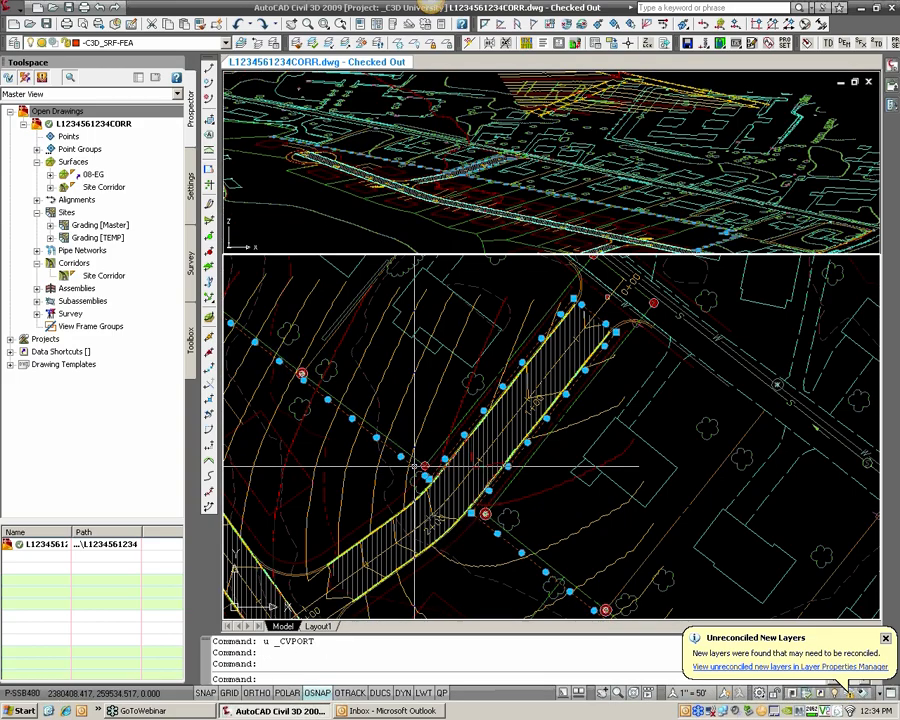
text(u)
key(Return)
text(u)
key(Return)
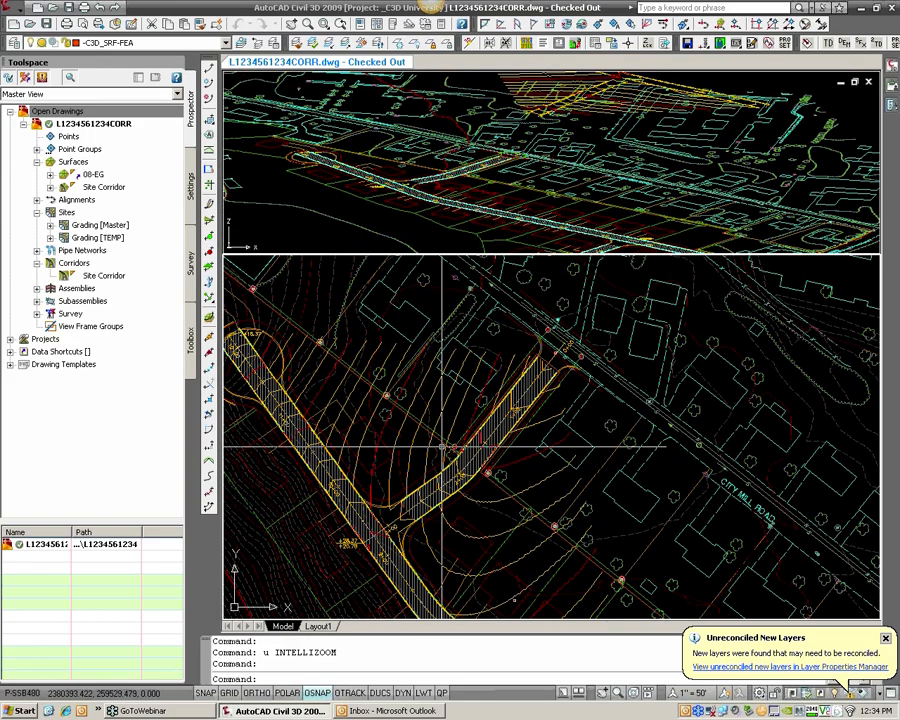
Set the outline feature line's elevations from the 08-EG surface with intermediate grade break points inserted
click(441, 447)
scroll(441, 447, up, 3)
key(Escape)
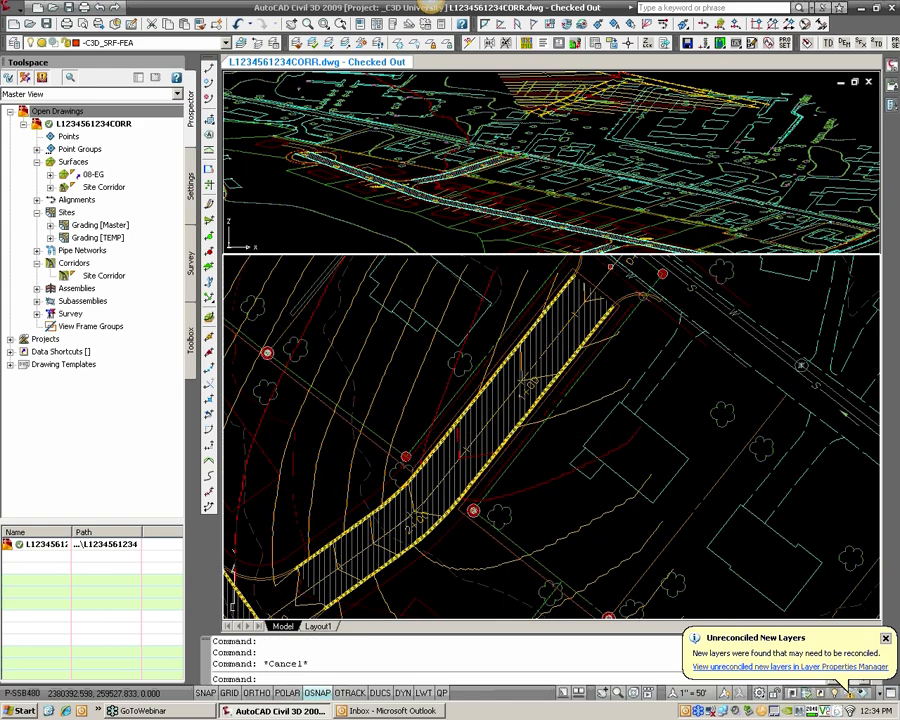
scroll(480, 436, up, 2)
click(455, 420)
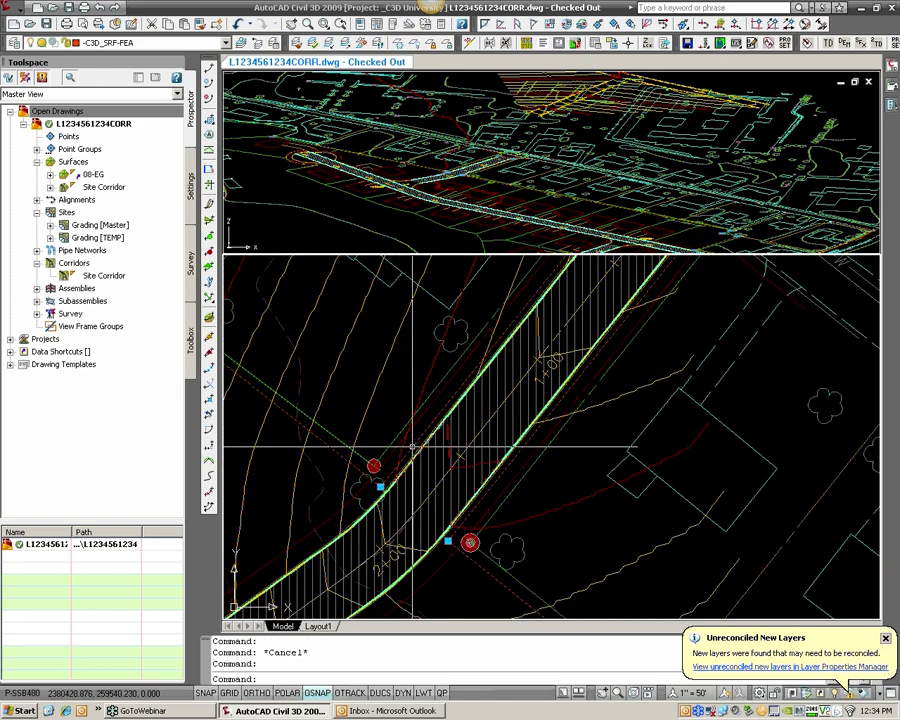
double_click(455, 420)
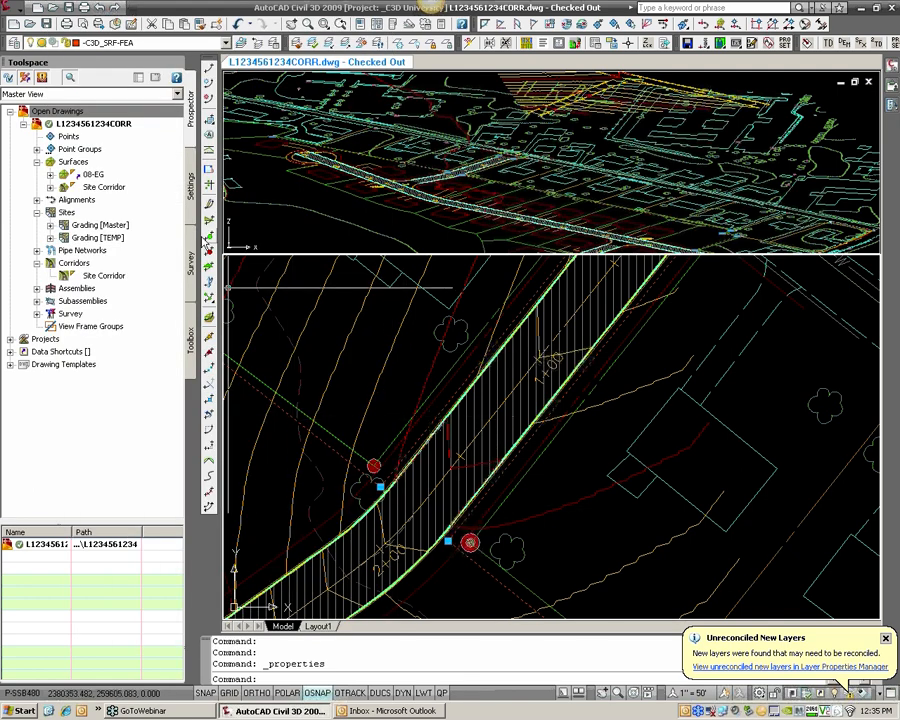
click(211, 322)
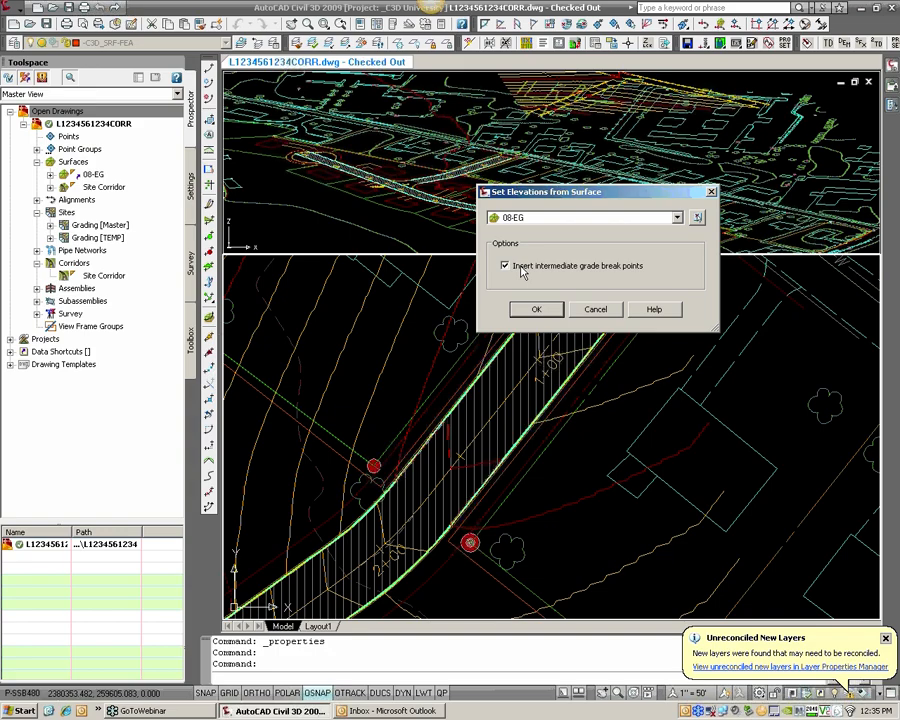
click(537, 310)
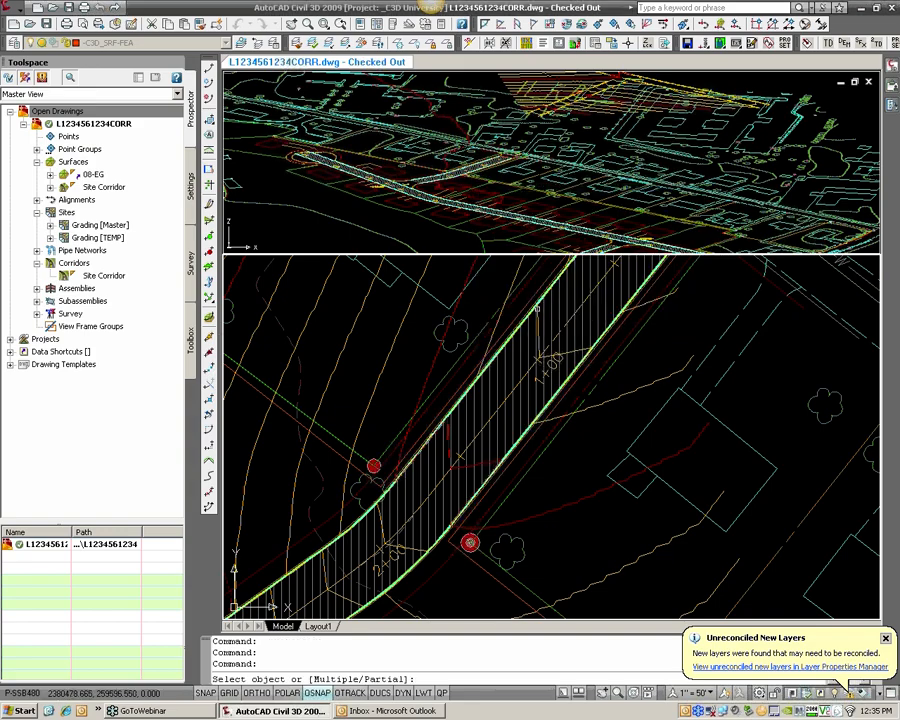
click(500, 328)
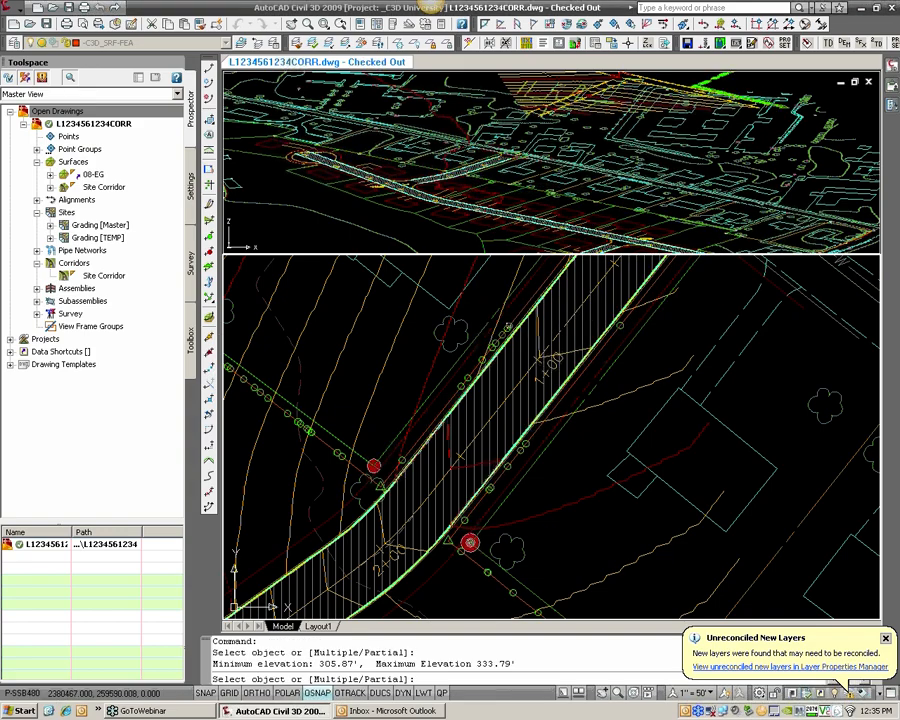
key(Return)
Inspect the spacing of the inserted grade break points along the outline feature line, from the side road to its far corner
click(508, 322)
scroll(514, 322, down, 4)
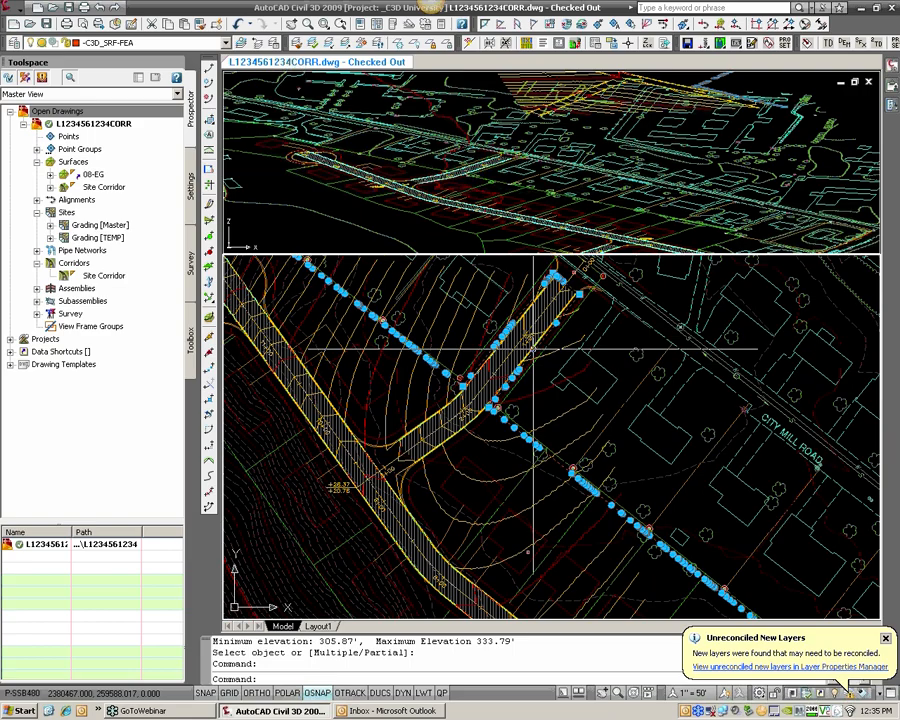
scroll(453, 347, up, 2)
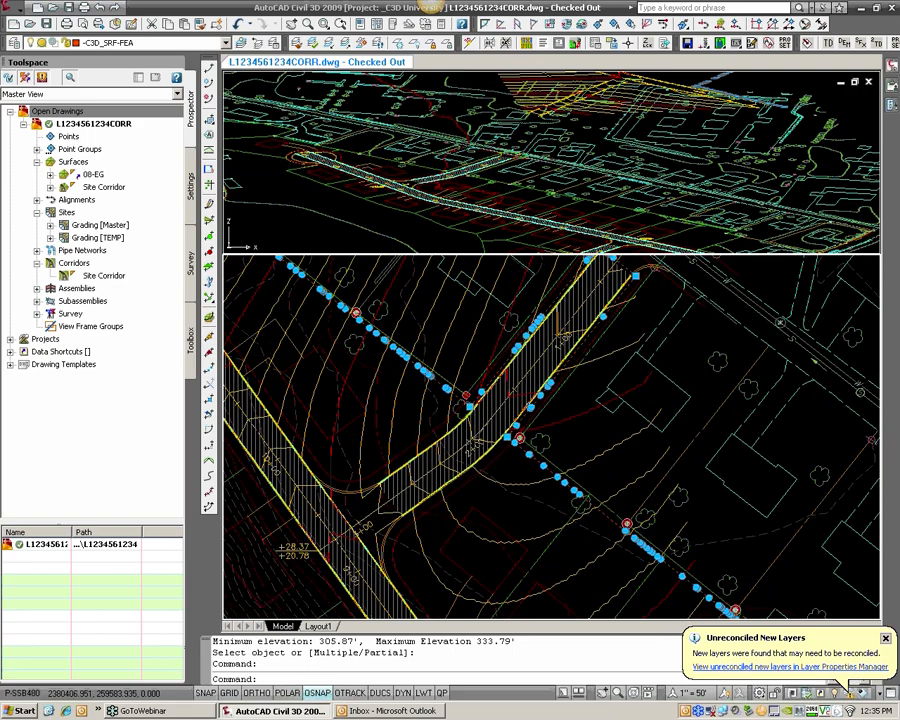
scroll(430, 380, up, 2)
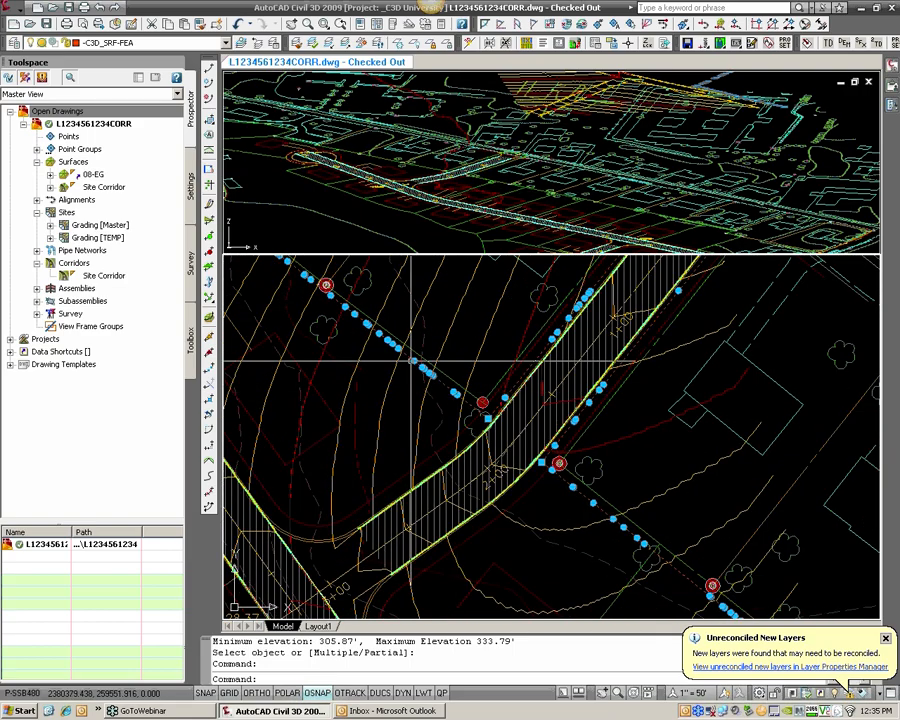
middle_drag(411, 360, 468, 407)
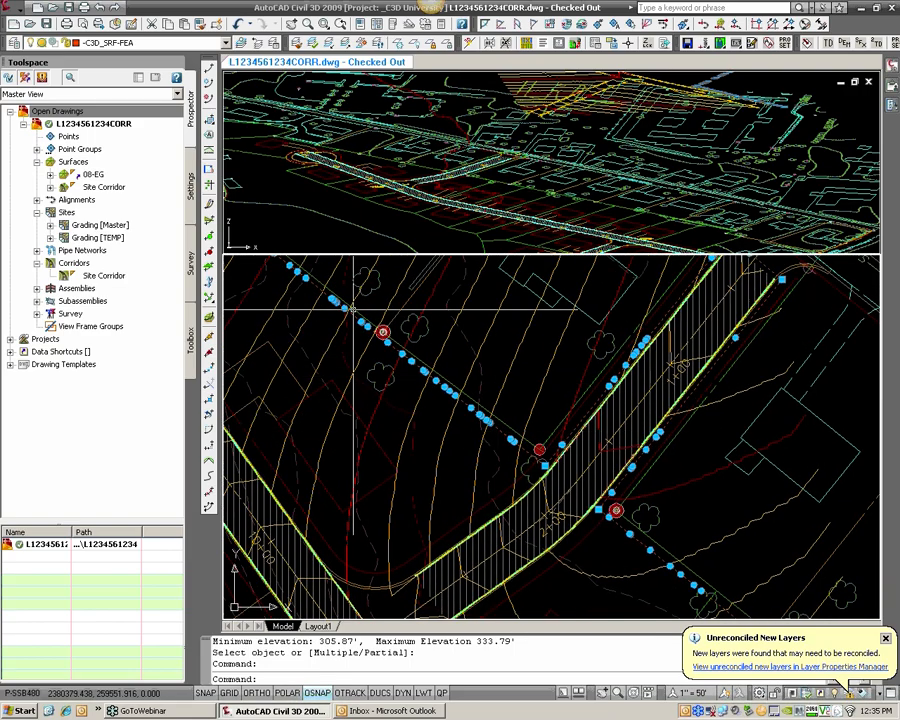
scroll(414, 380, up, 5)
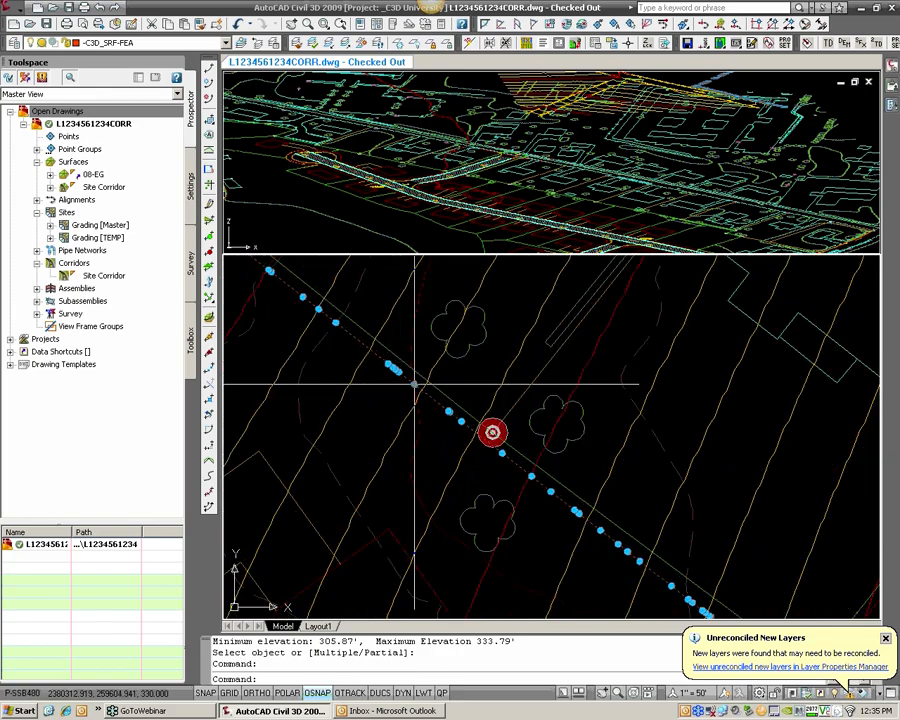
scroll(416, 382, up, 2)
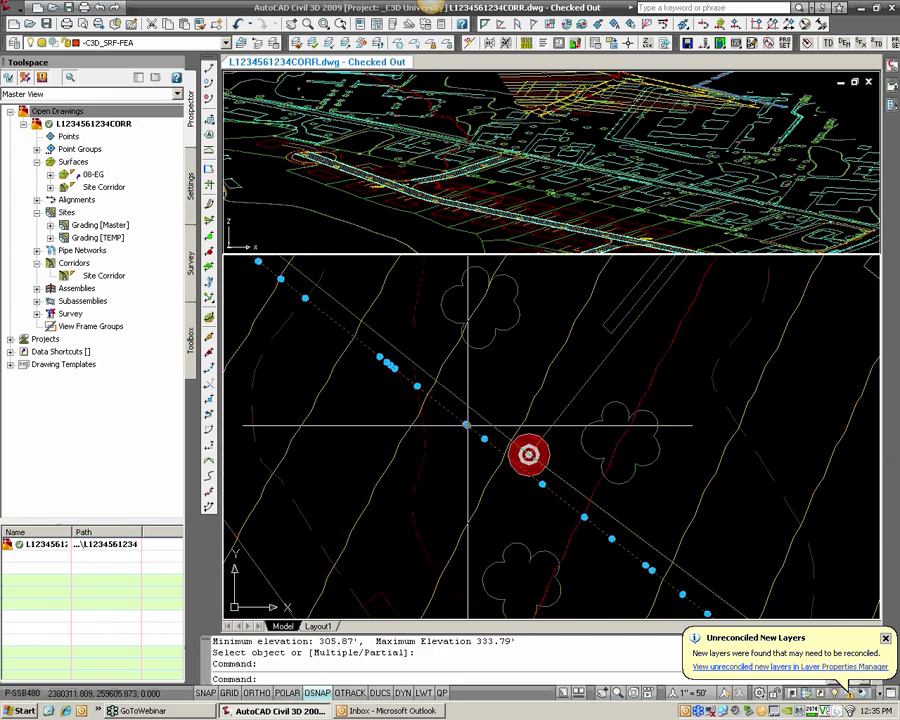
scroll(464, 418, up, 2)
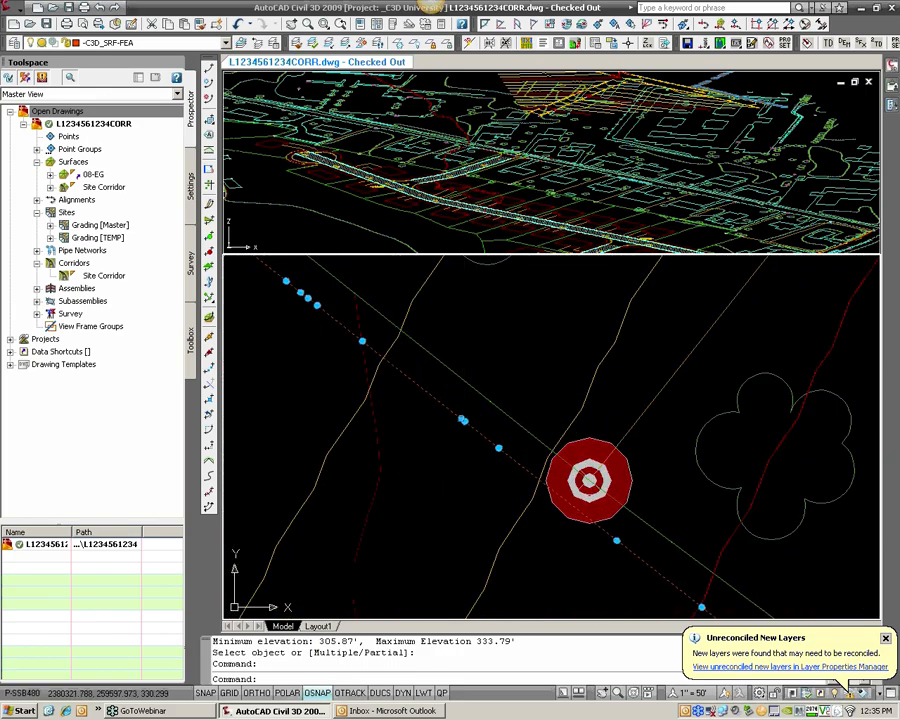
scroll(510, 454, down, 3)
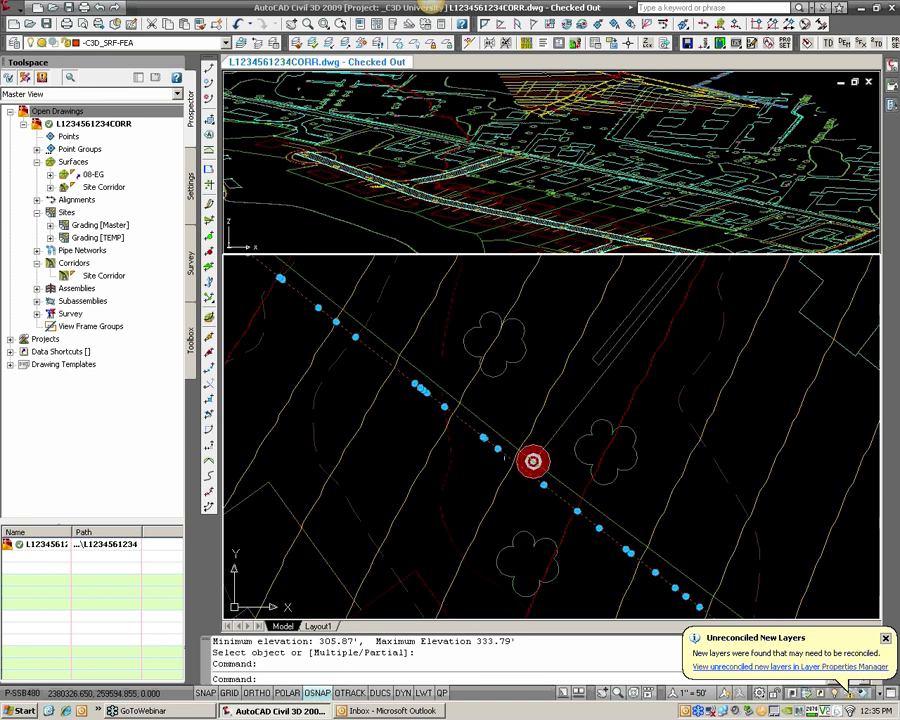
scroll(510, 455, down, 3)
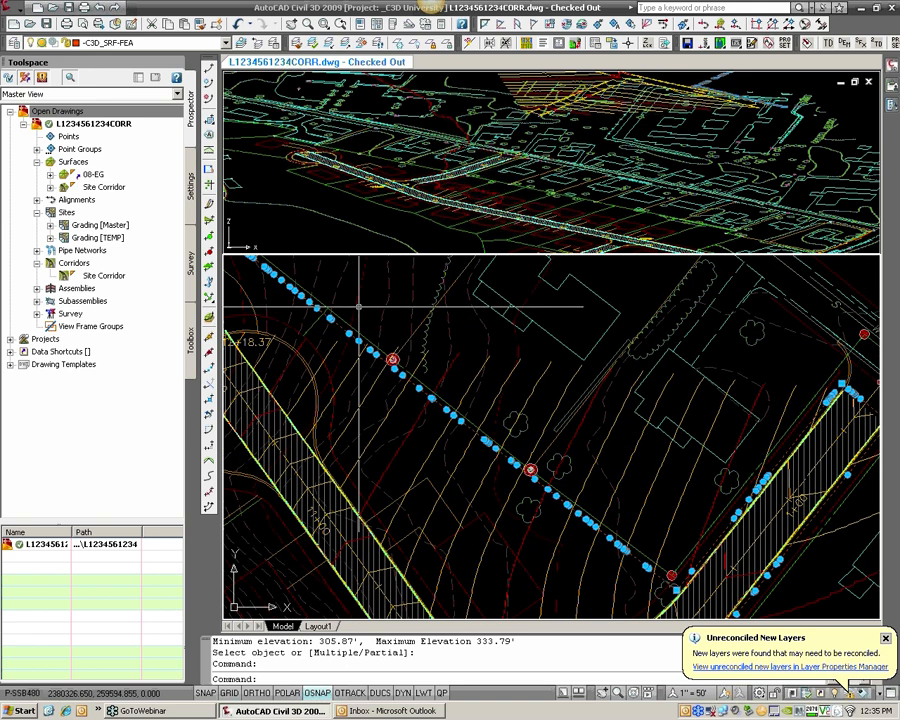
middle_drag(359, 307, 422, 371)
middle_drag(347, 331, 422, 388)
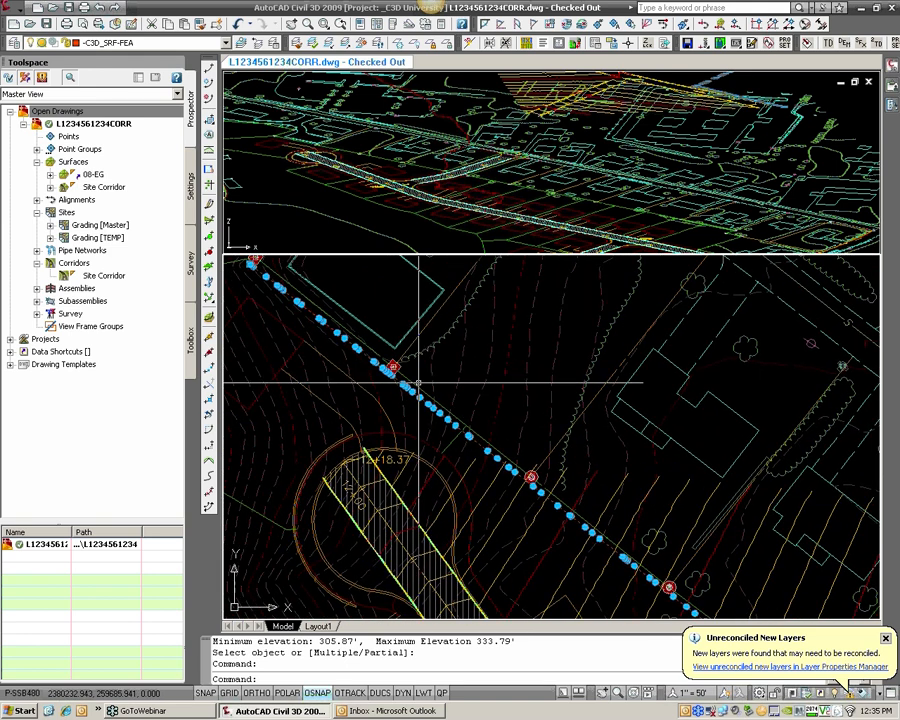
scroll(408, 376, down, 2)
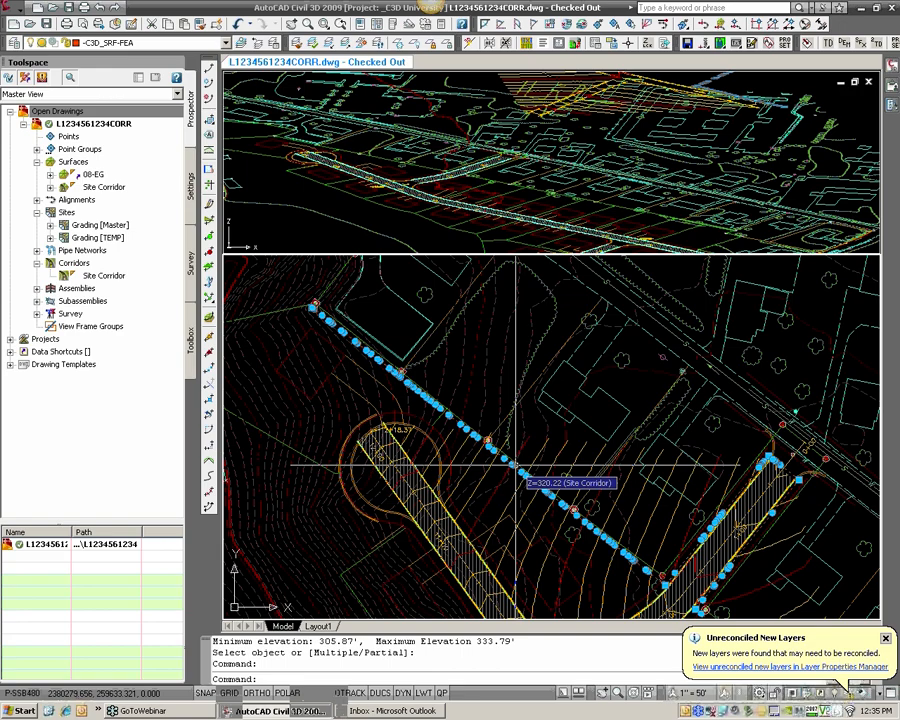
Erase the outline feature line
key(F3)
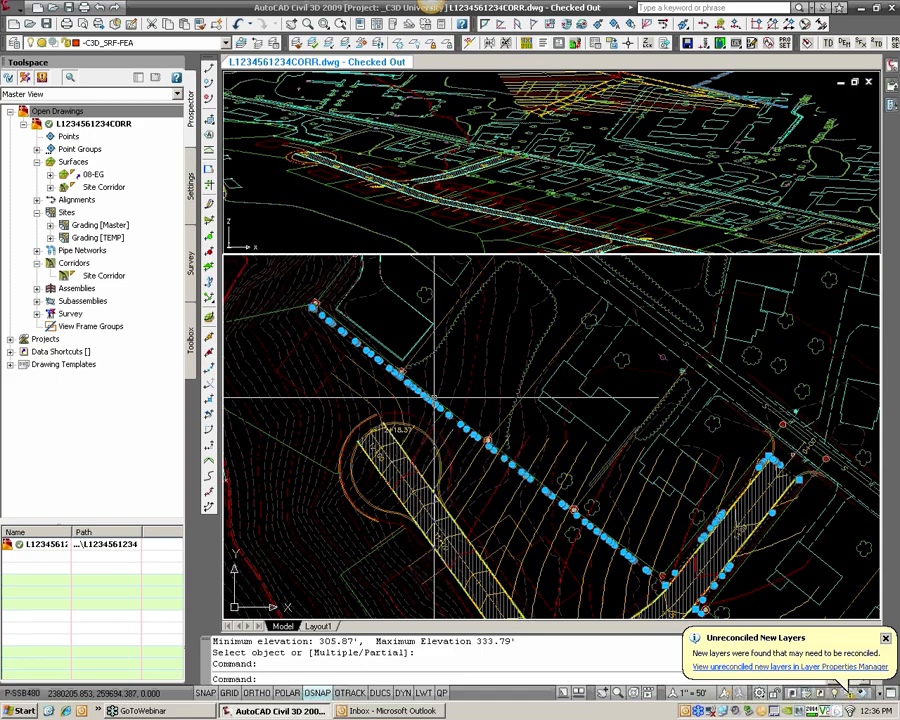
text(e)
key(Return)
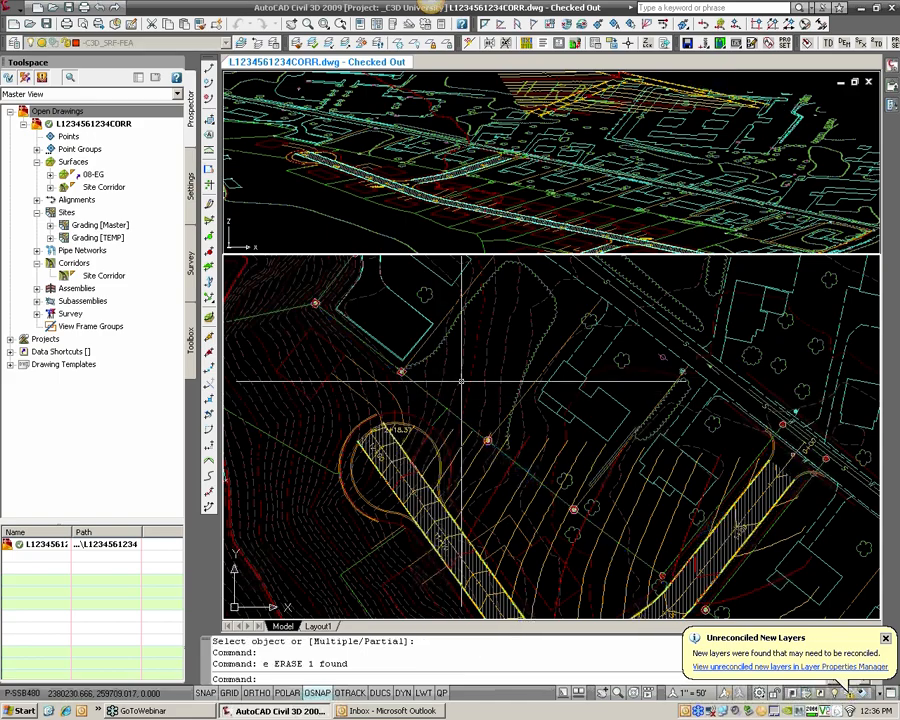
Thaw the -C3D_SRF-FEA-dem layer to bring back the prepared demo feature lines
scroll(560, 490, down, 2)
middle_drag(560, 490, 488, 379)
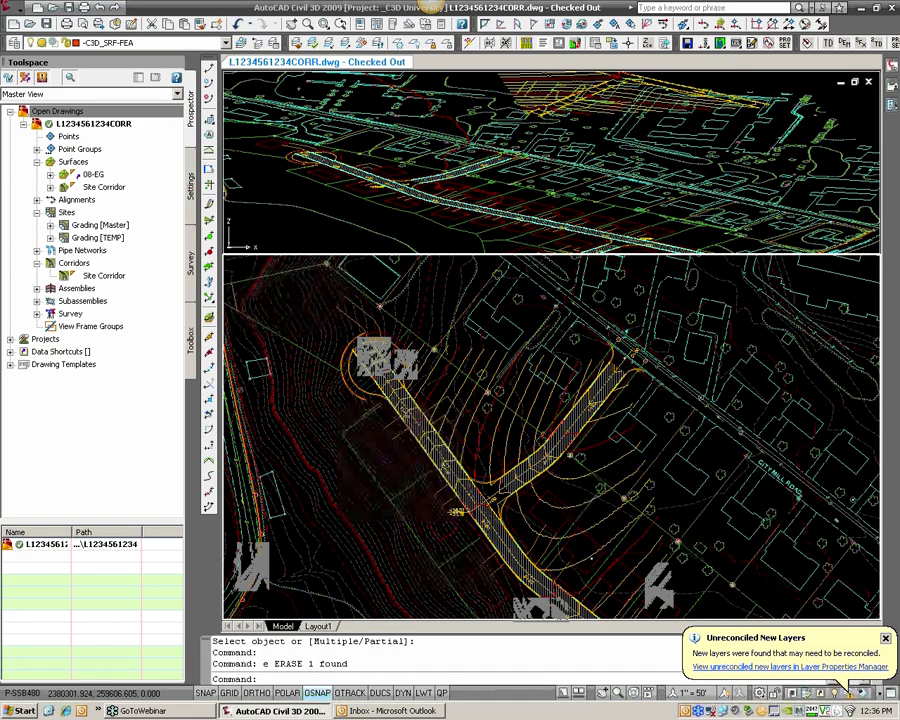
scroll(358, 440, down, 2)
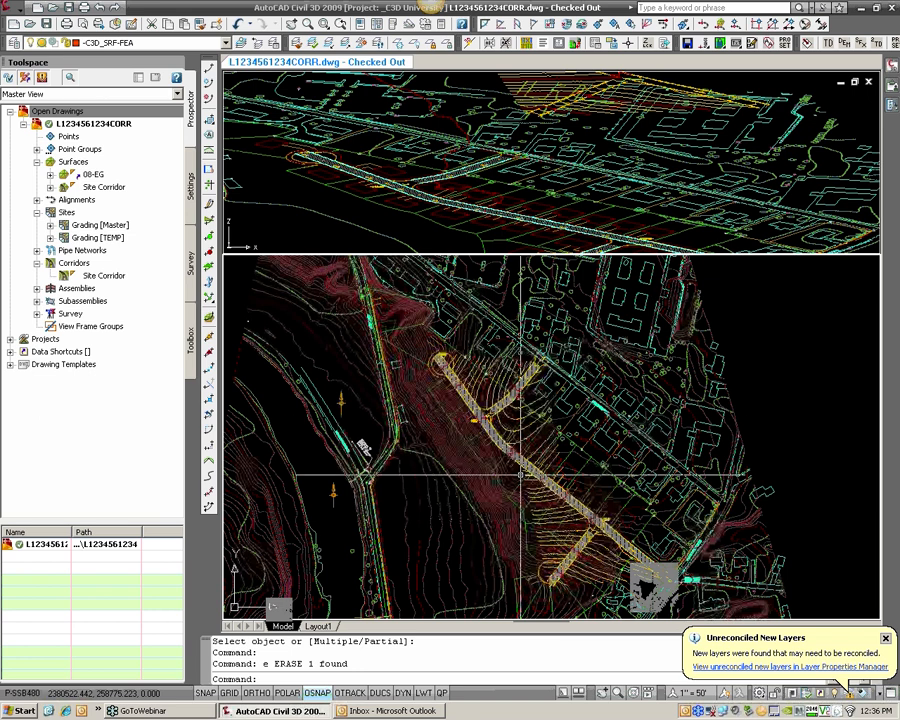
click(128, 43)
scroll(128, 89, up, 2)
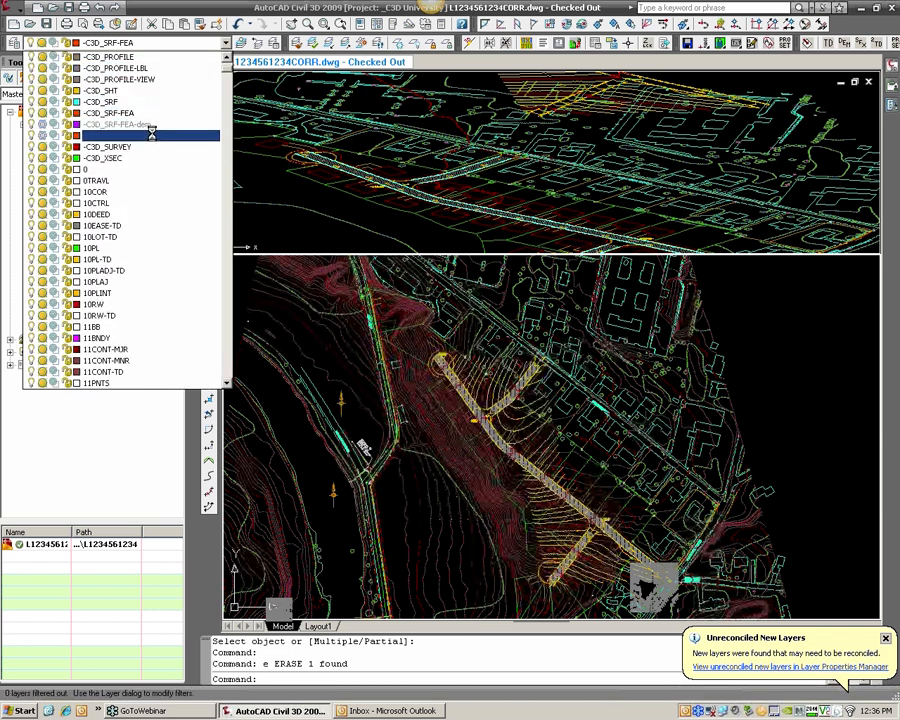
click(42, 125)
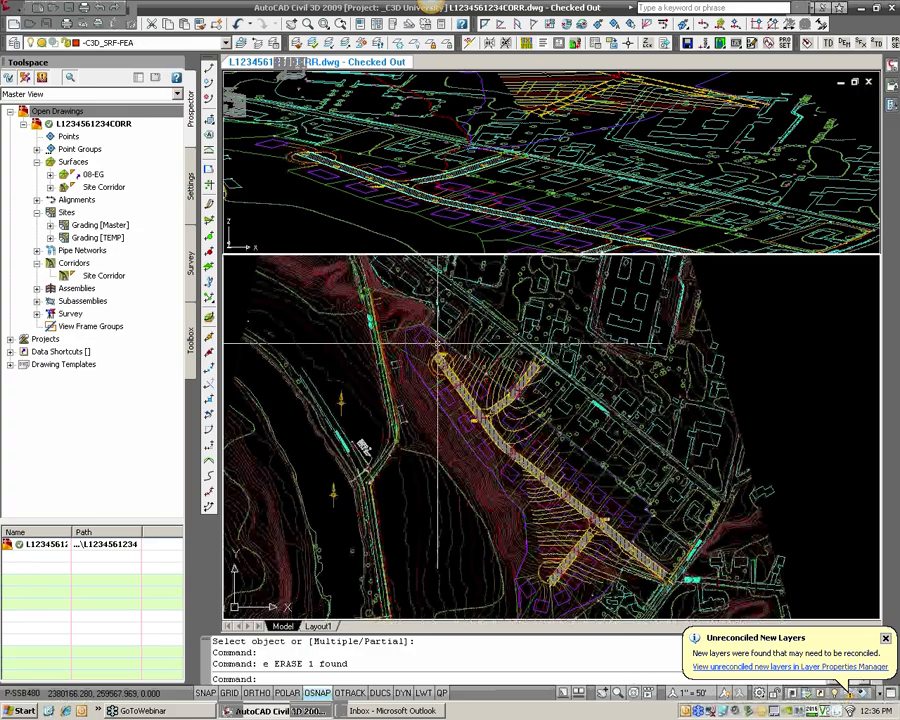
Move the purple site outline feature line beyond the cul-de-sac to the -C3D_SRF-FEA layer and deselect it
scroll(437, 343, up, 8)
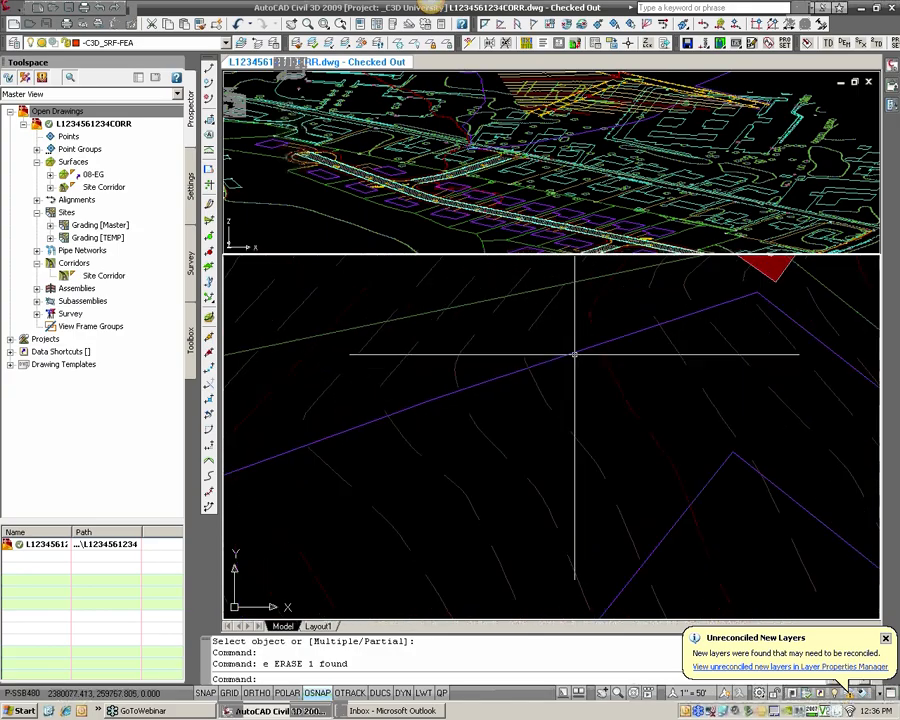
click(575, 354)
click(130, 42)
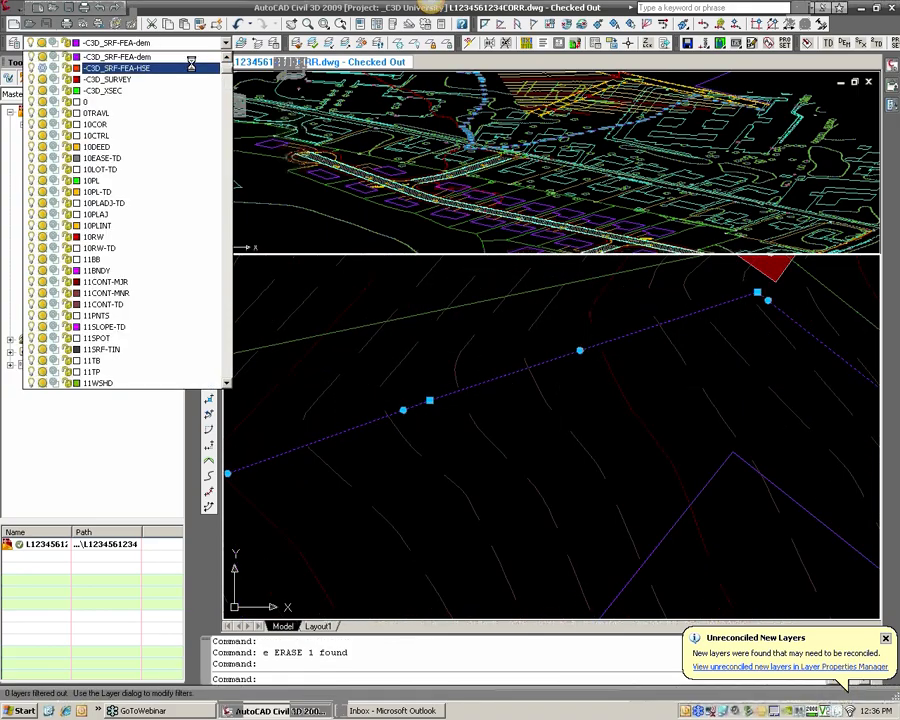
click(120, 62)
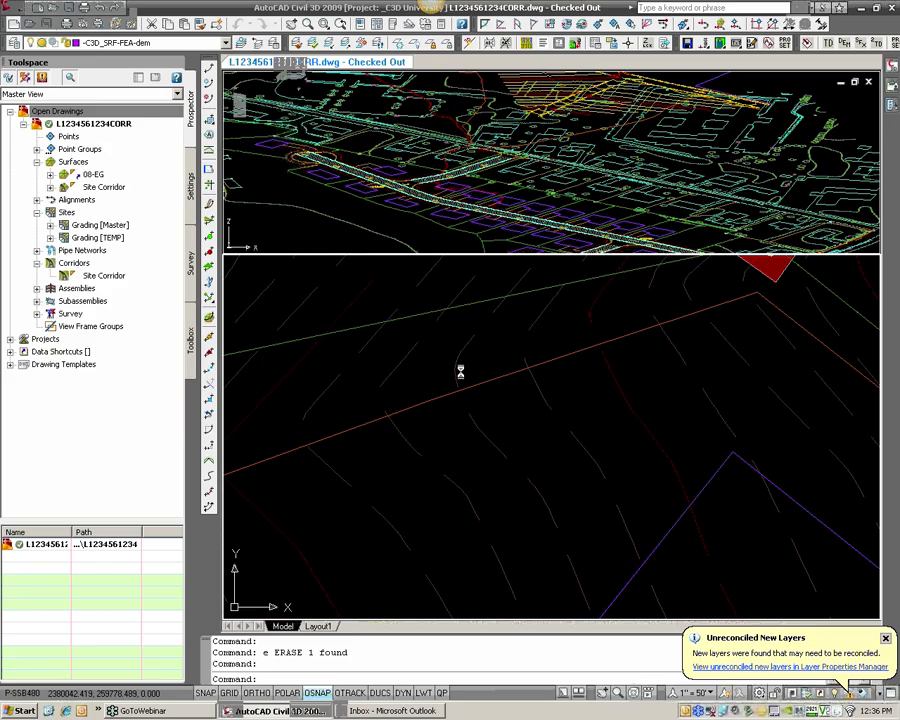
key(Escape)
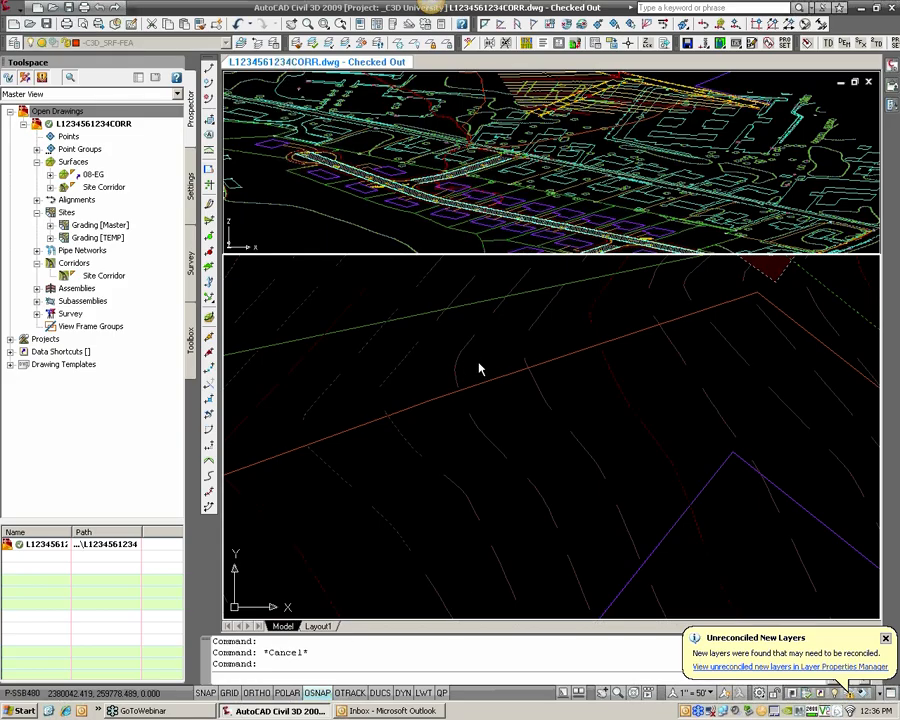
Move the long site outline feature line around the roads and lots to the -C3D_SRF-FEA layer and deselect it
click(480, 358)
key(Escape)
key(Escape)
scroll(482, 356, down, 5)
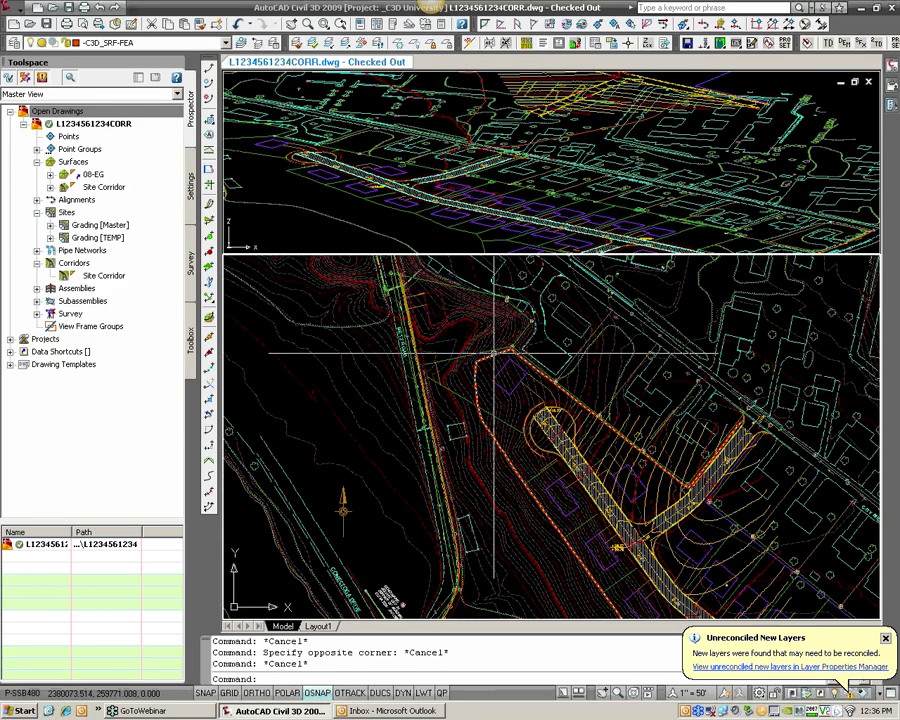
click(493, 353)
scroll(493, 353, down, 3)
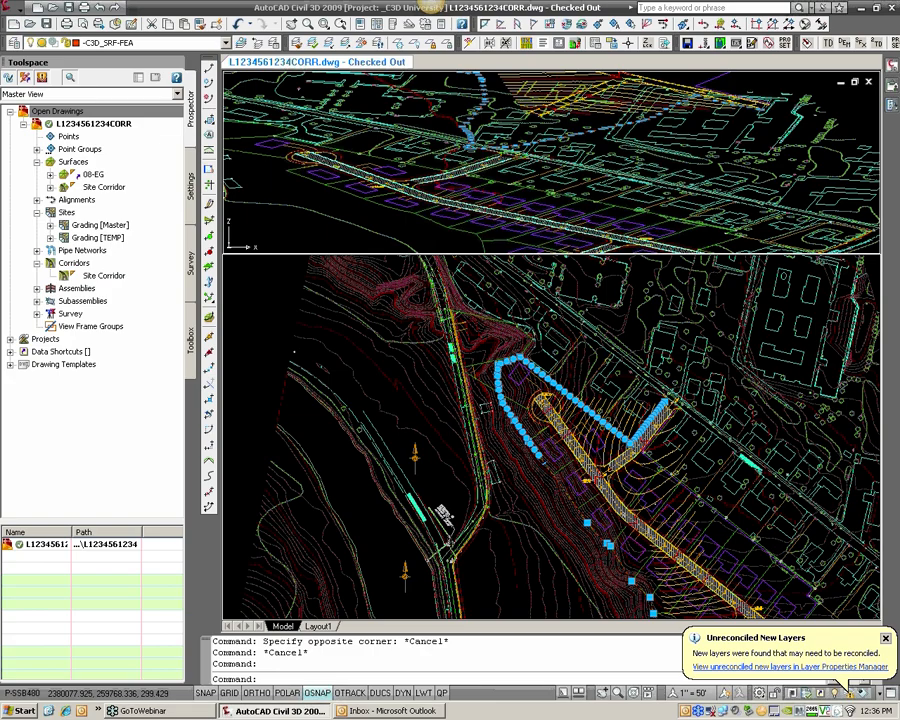
scroll(805, 535, down, 1)
middle_drag(805, 535, 648, 404)
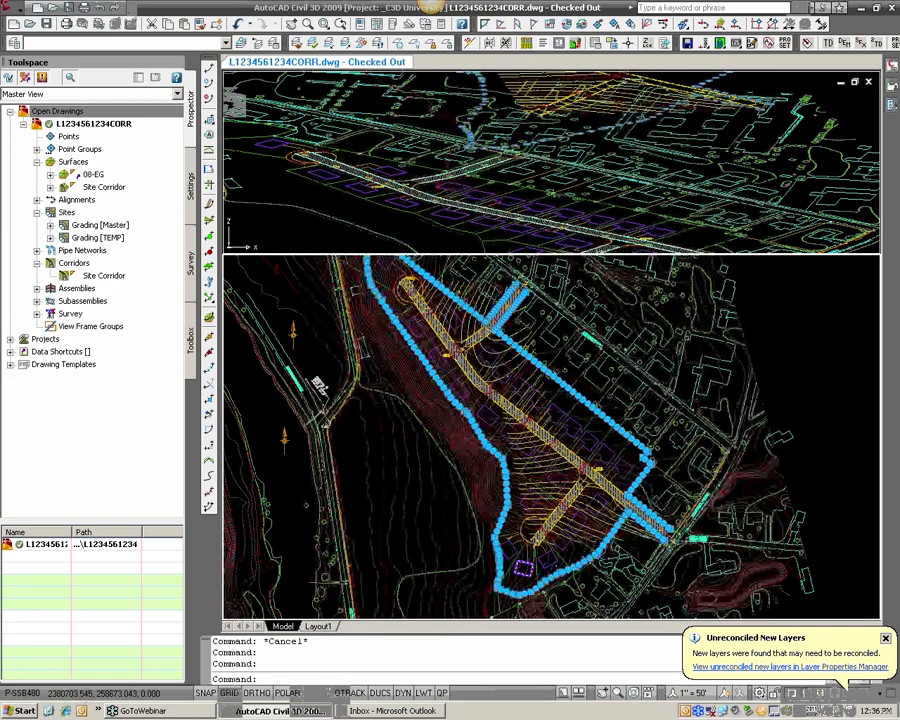
scroll(515, 575, up, 1)
middle_drag(441, 258, 468, 364)
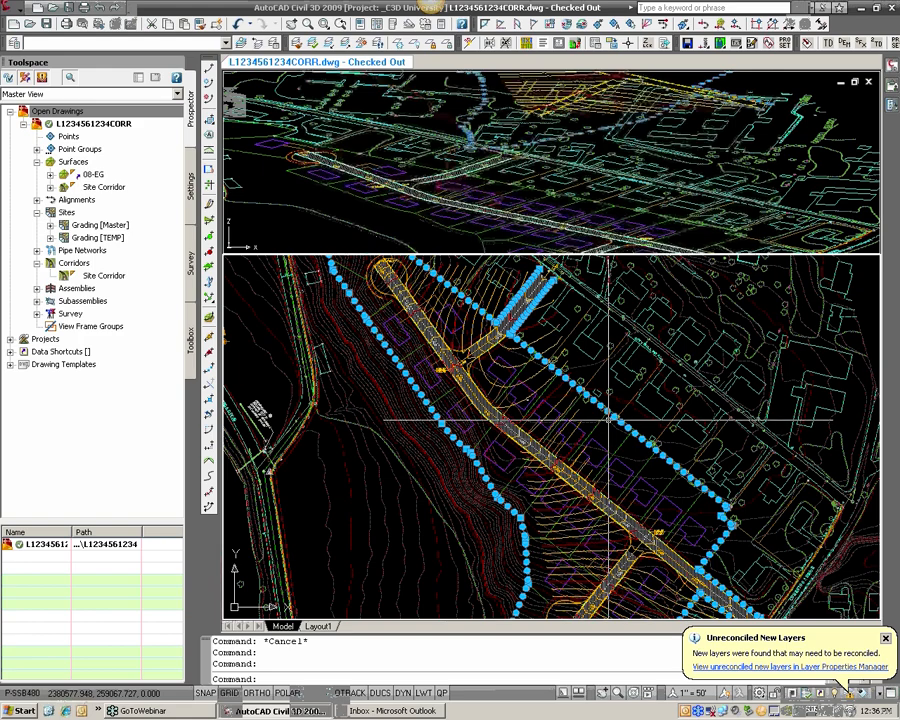
scroll(608, 420, up, 2)
click(226, 42)
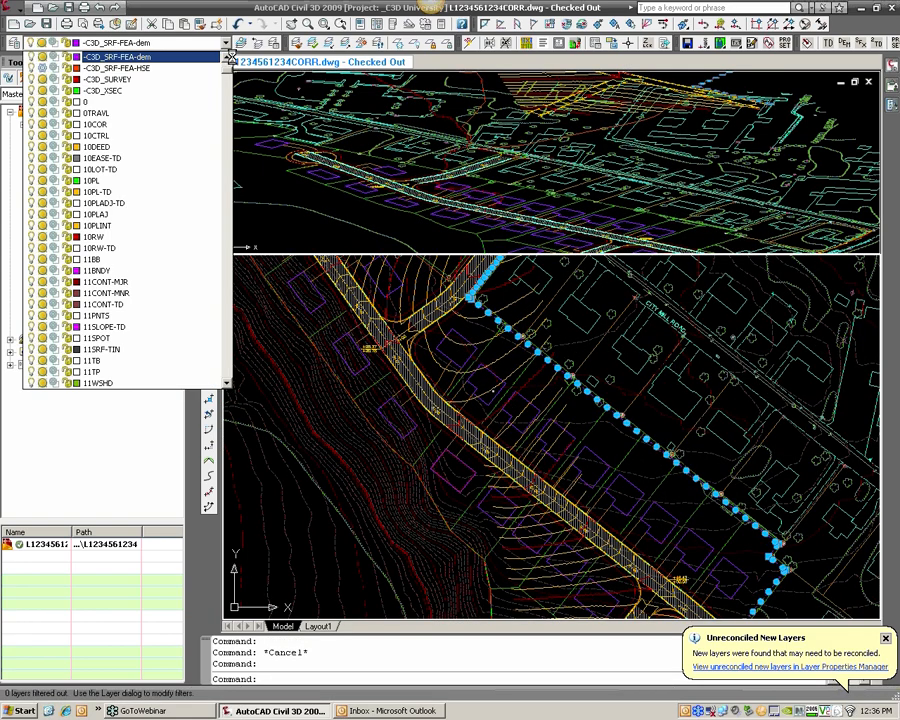
click(227, 57)
click(150, 57)
key(Escape)
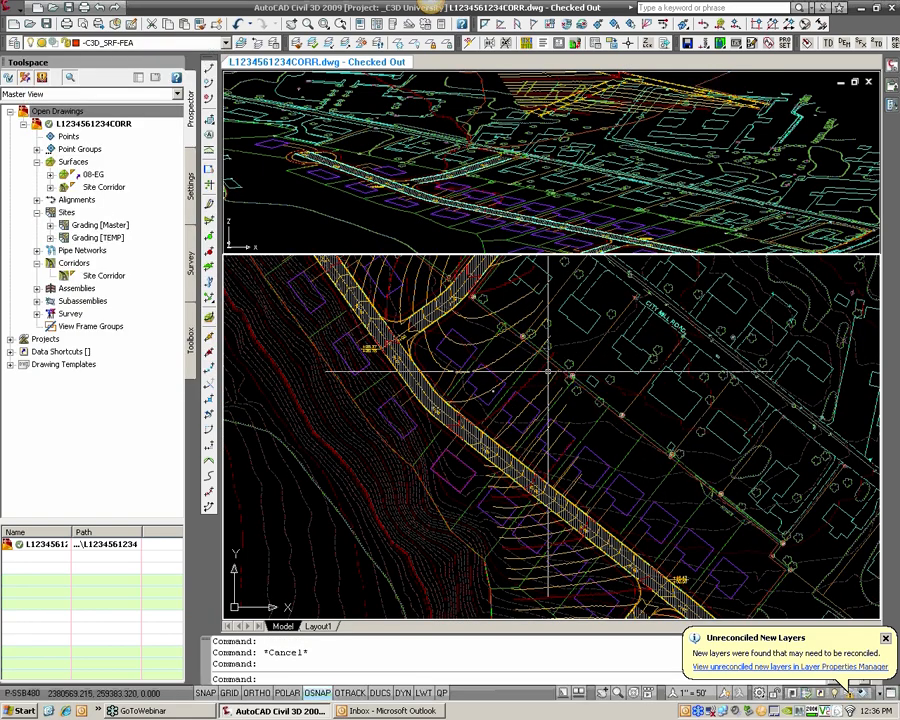
key(Escape)
Create a new TIN surface named FG
middle_drag(524, 349, 580, 410)
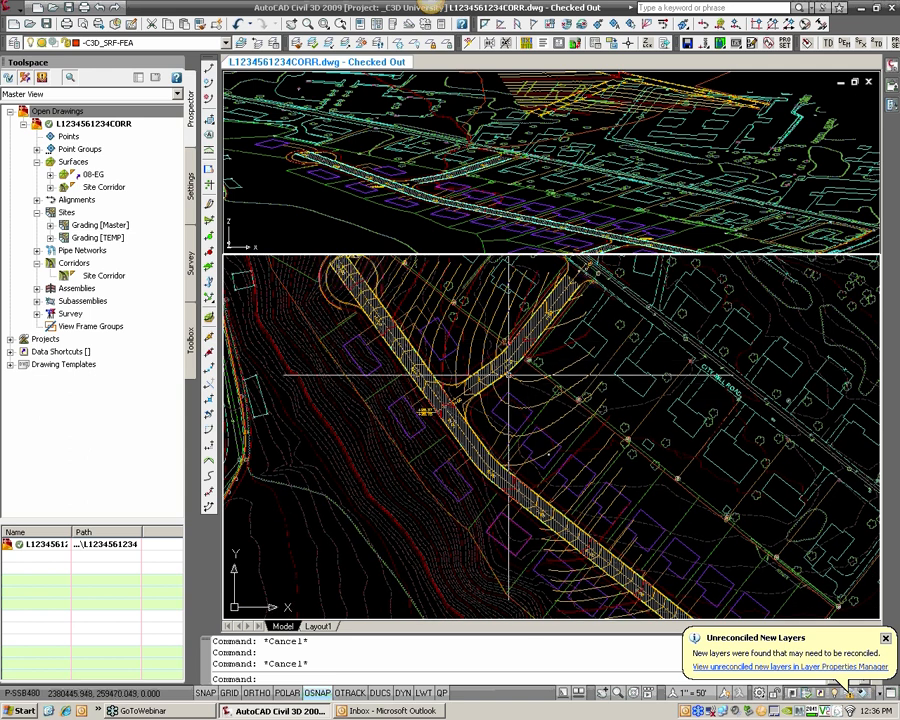
middle_drag(523, 390, 522, 394)
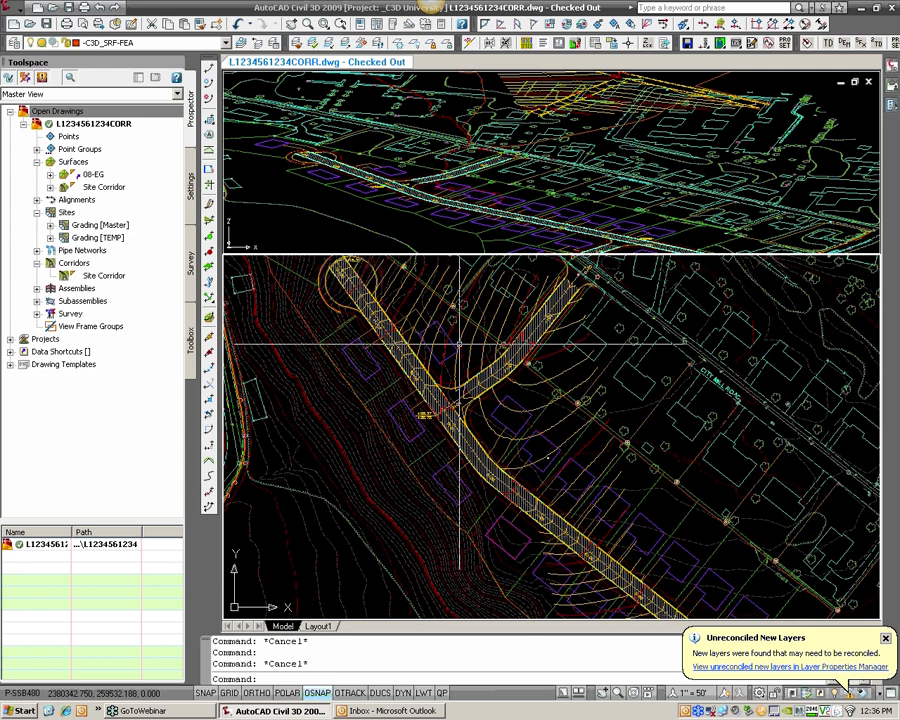
middle_drag(459, 344, 440, 344)
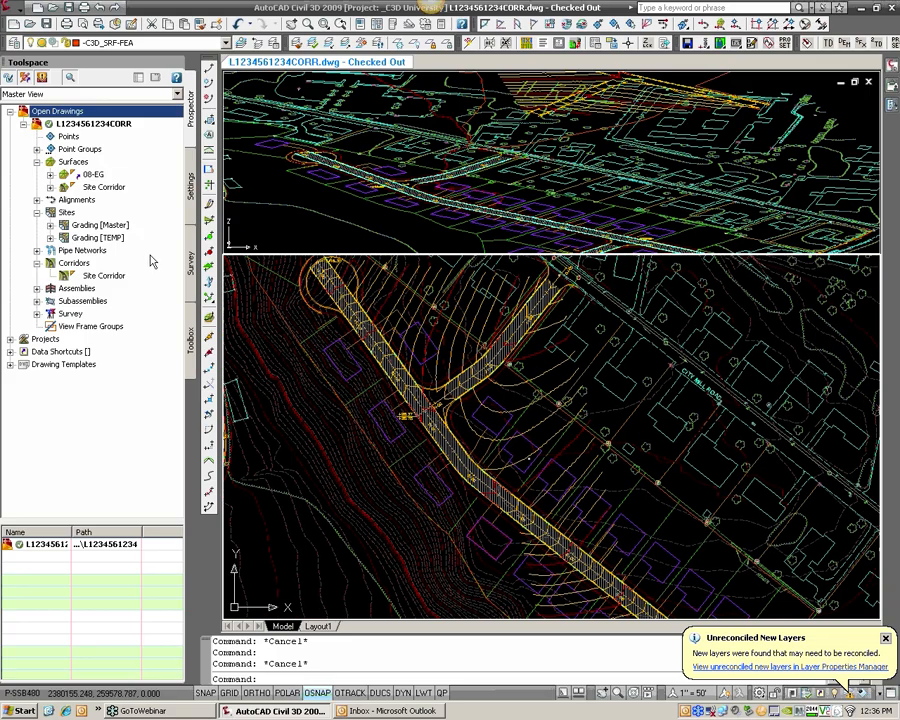
click(91, 177)
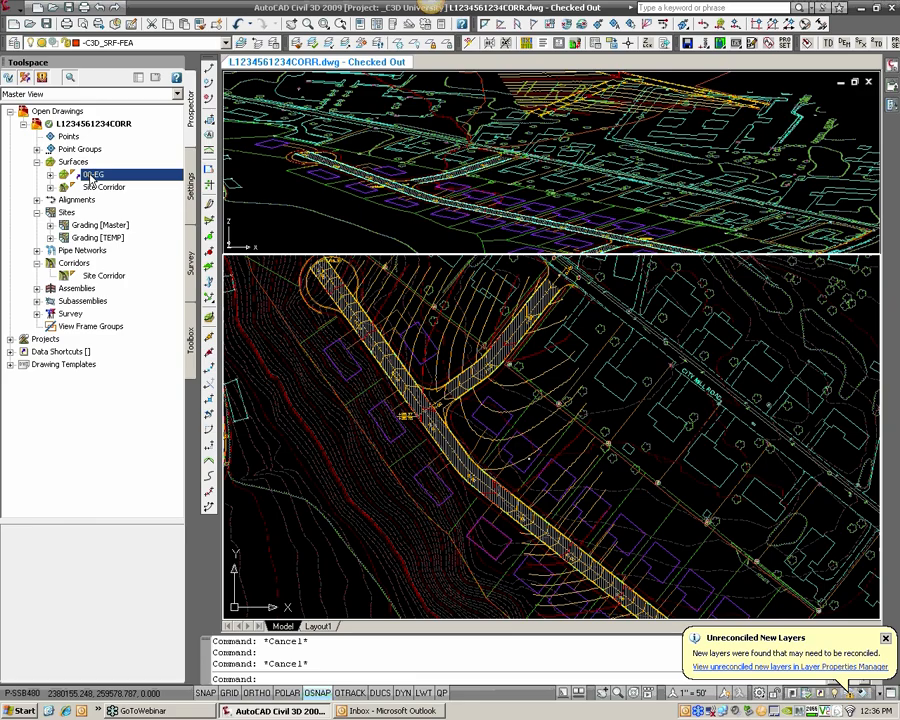
click(90, 162)
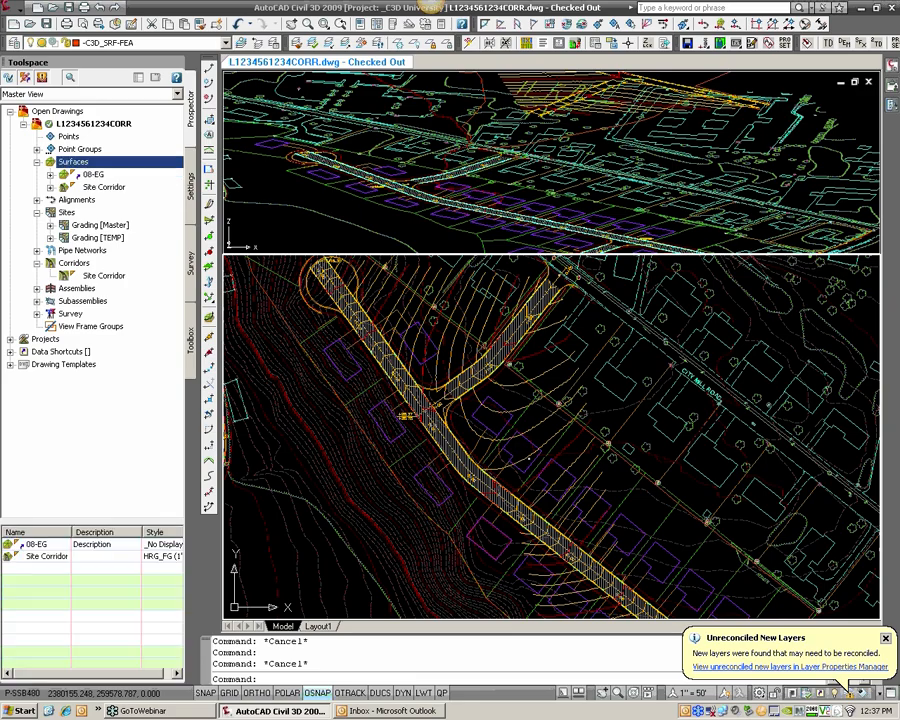
right_click(97, 161)
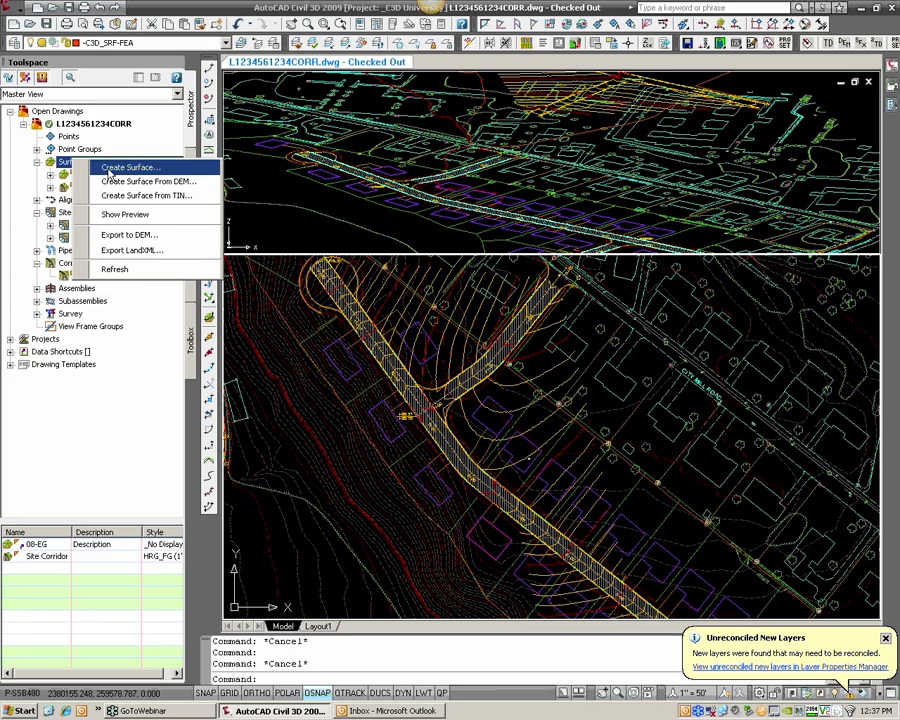
click(109, 172)
click(532, 226)
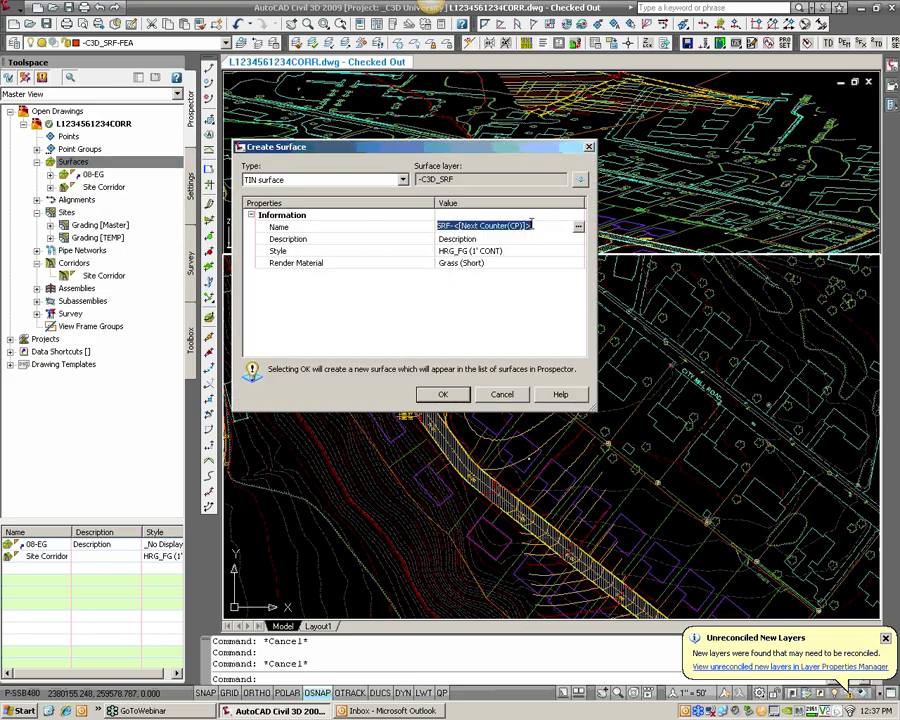
text(fg)
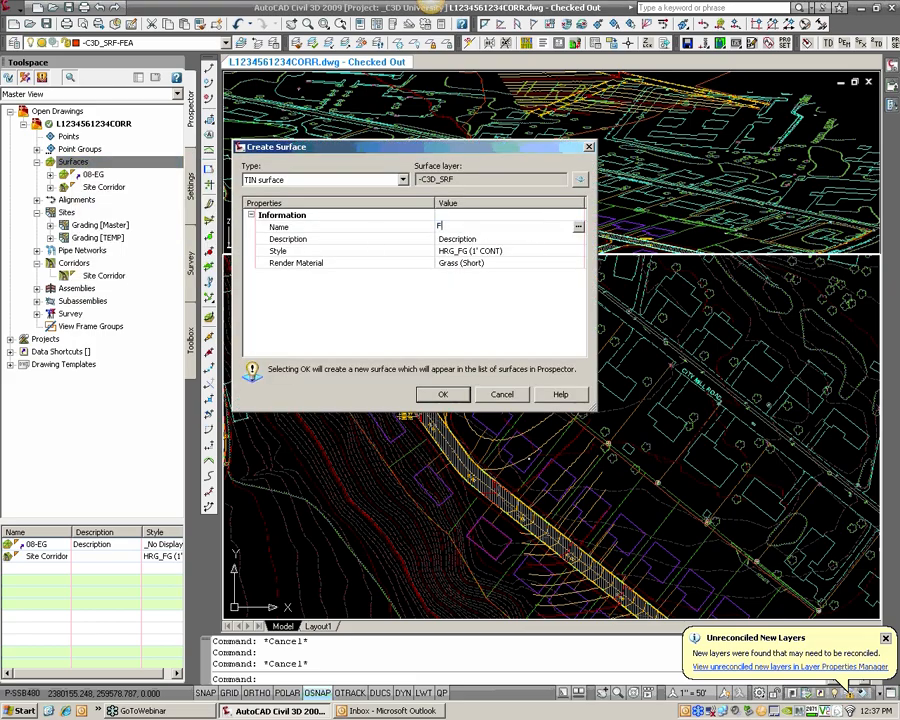
key(Return)
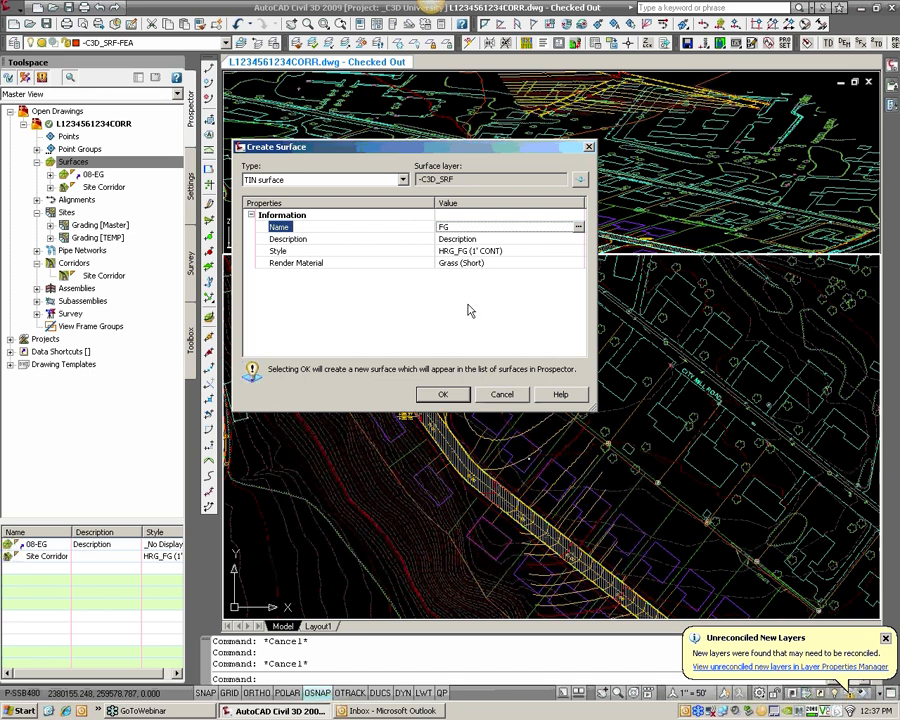
click(442, 394)
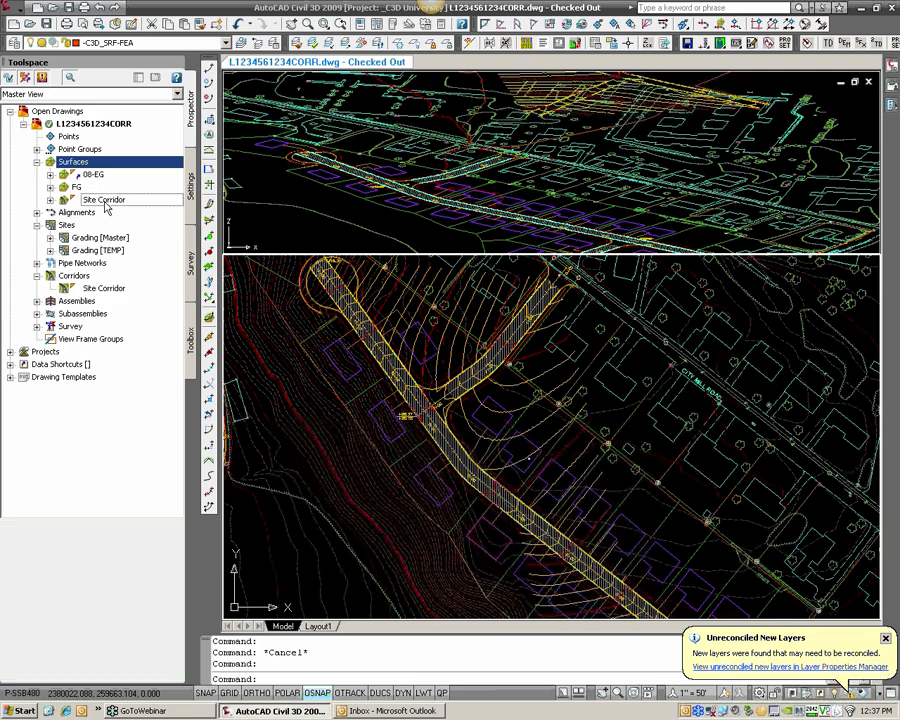
Change the Site Corridor surface's style to HRG_REF01 (1' CONT) and look closely at its contours beside the side road
right_click(104, 201)
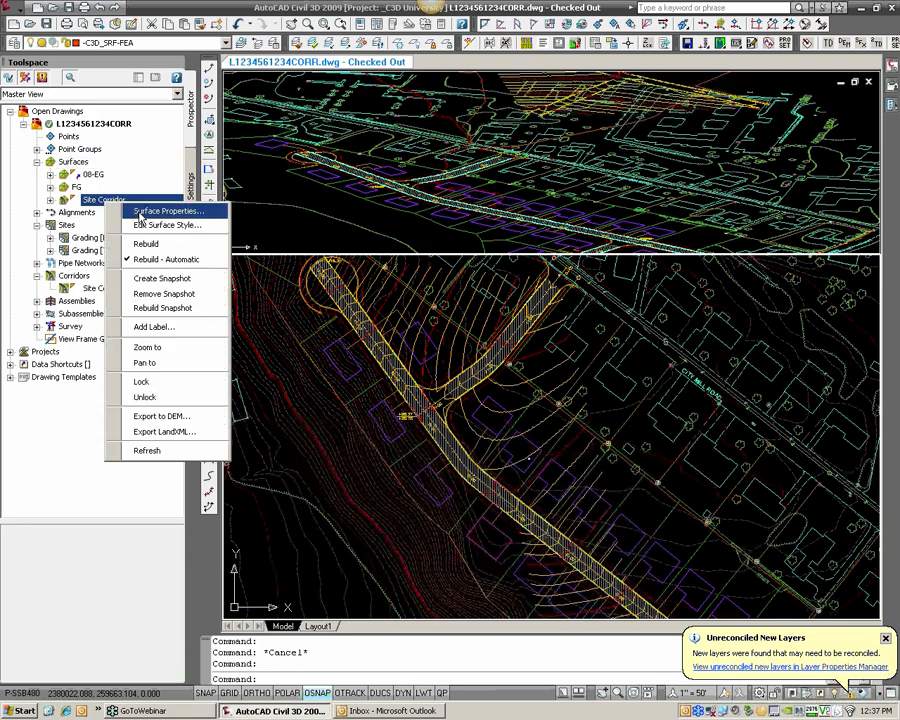
click(155, 211)
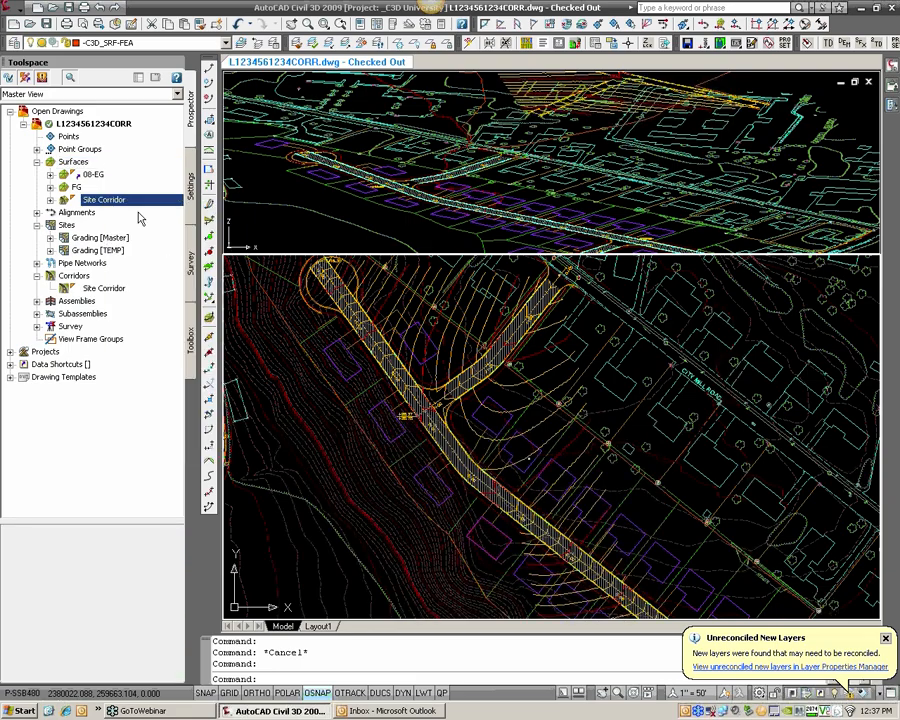
click(587, 176)
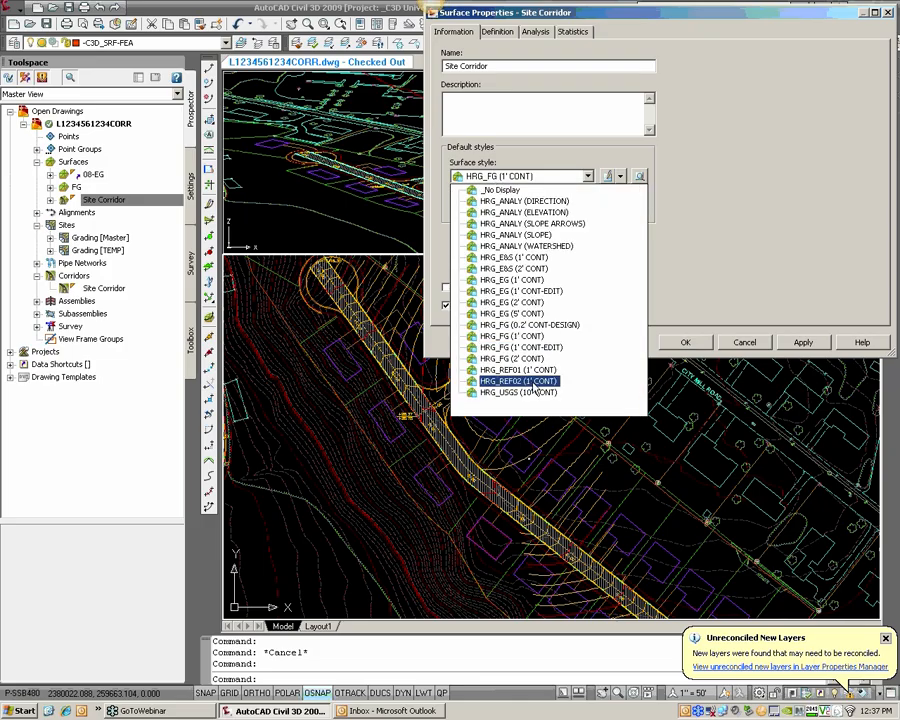
click(503, 370)
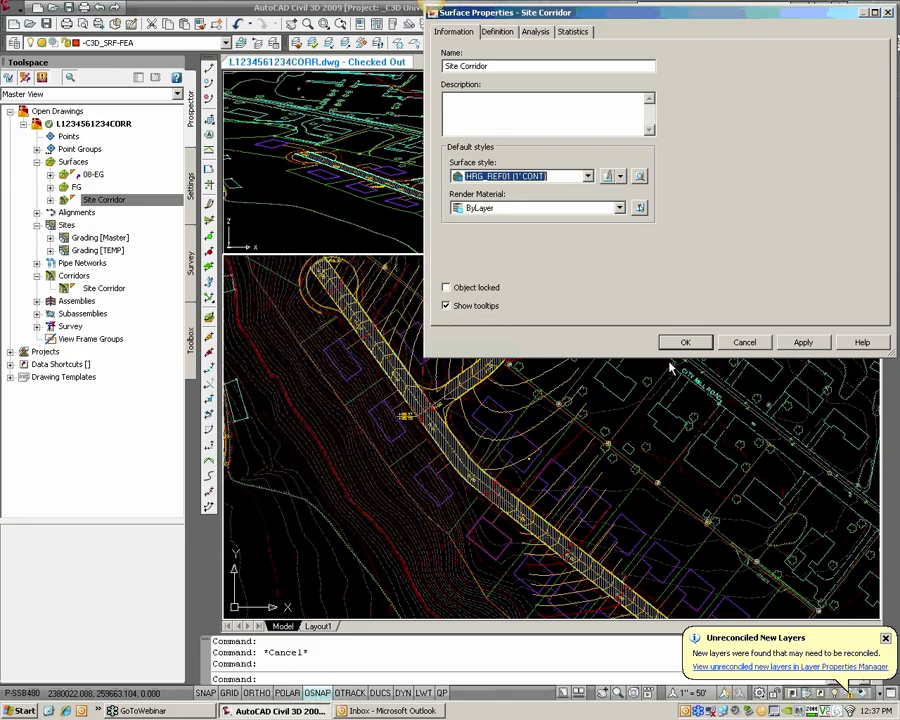
click(684, 343)
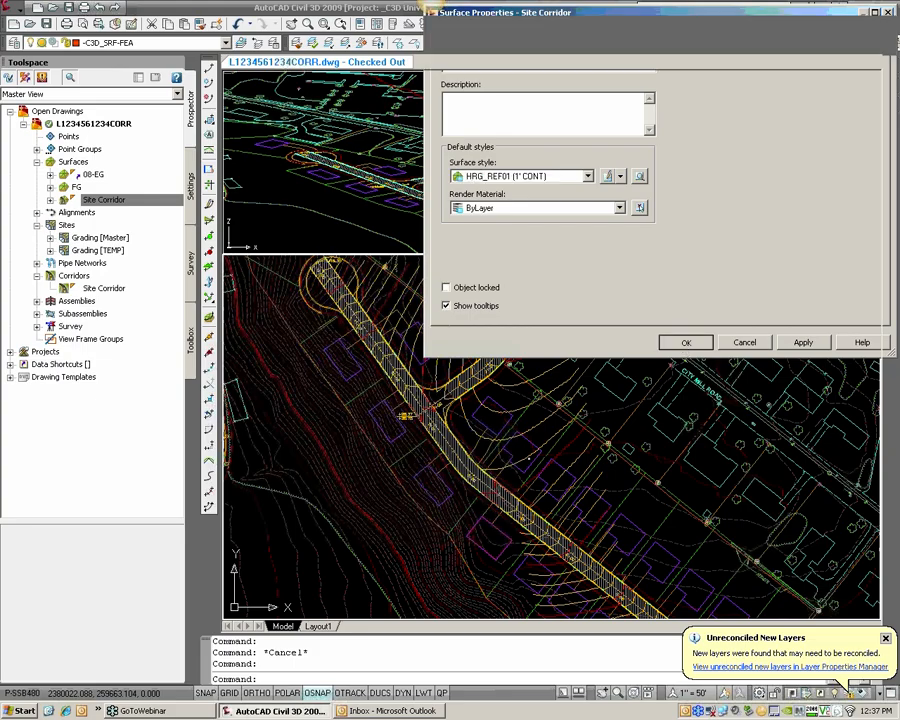
scroll(574, 387, up, 4)
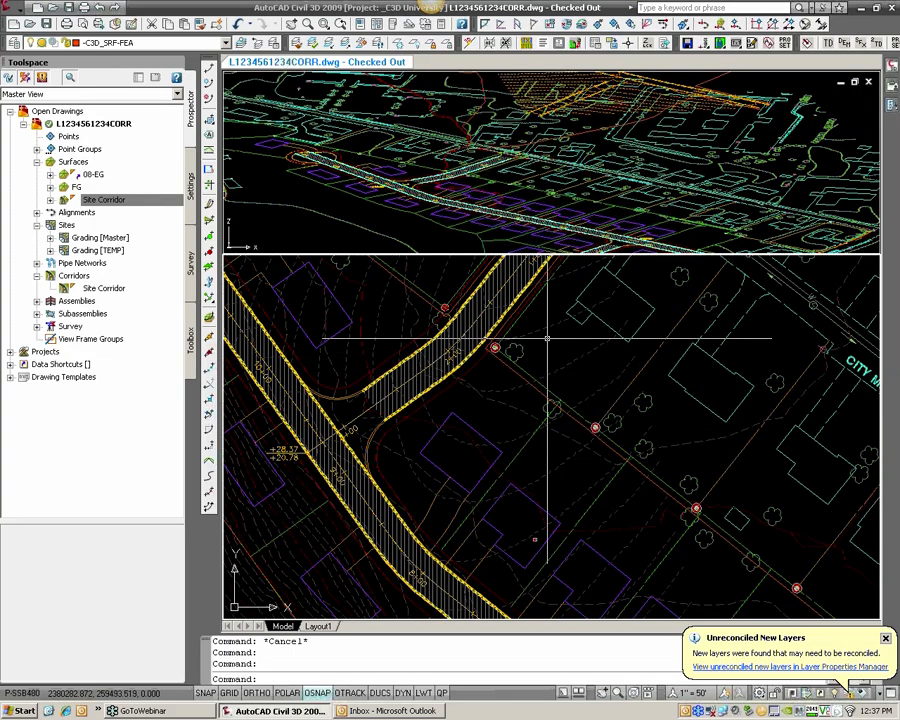
scroll(553, 367, up, 4)
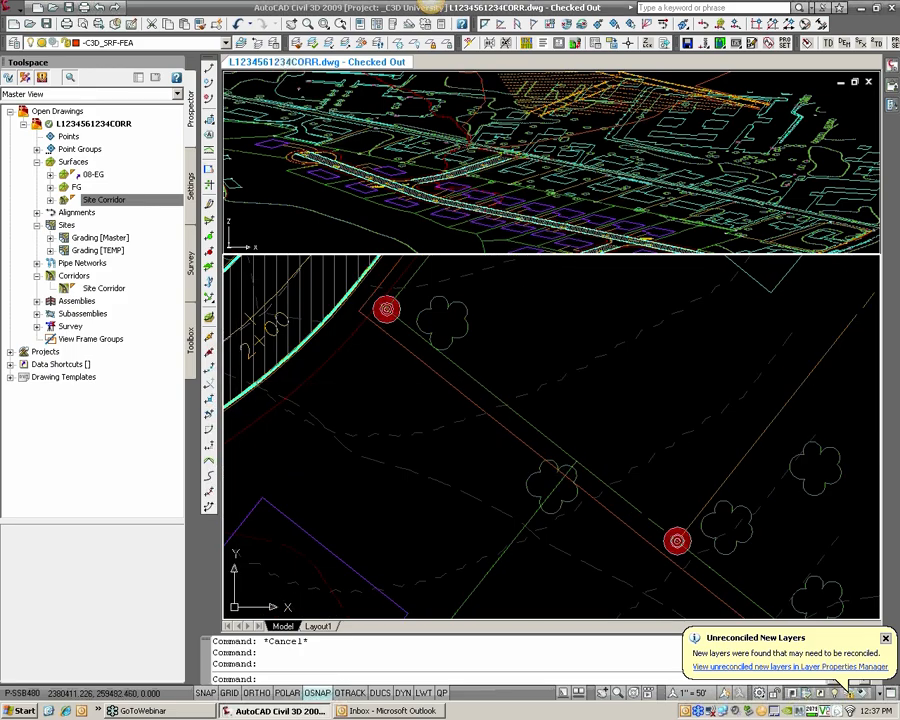
Open the Site Corridor surface's style for editing and select its major and minor contour components together
right_click(96, 201)
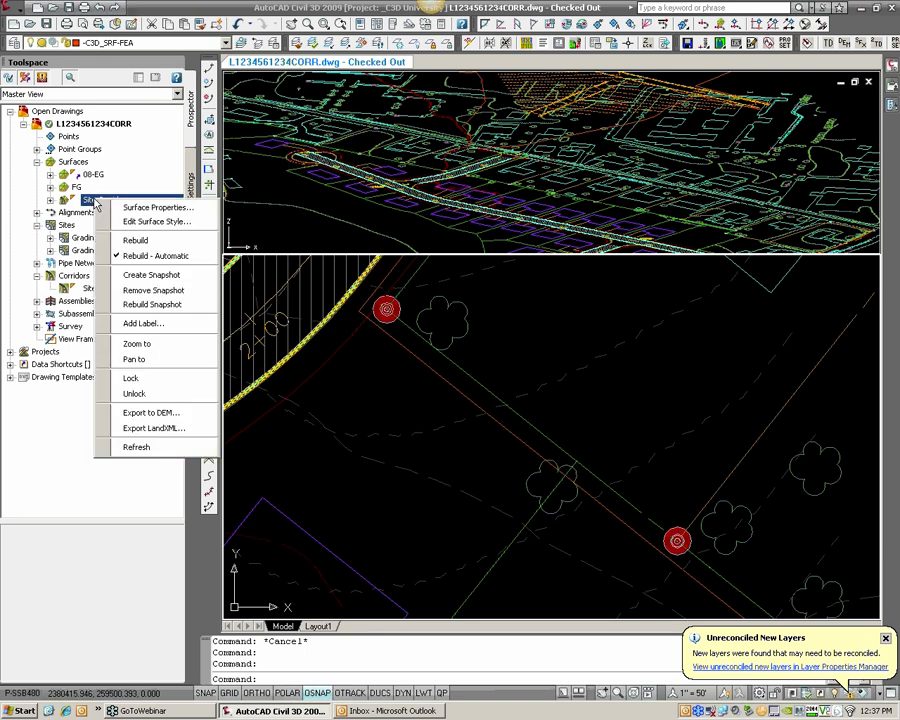
click(392, 441)
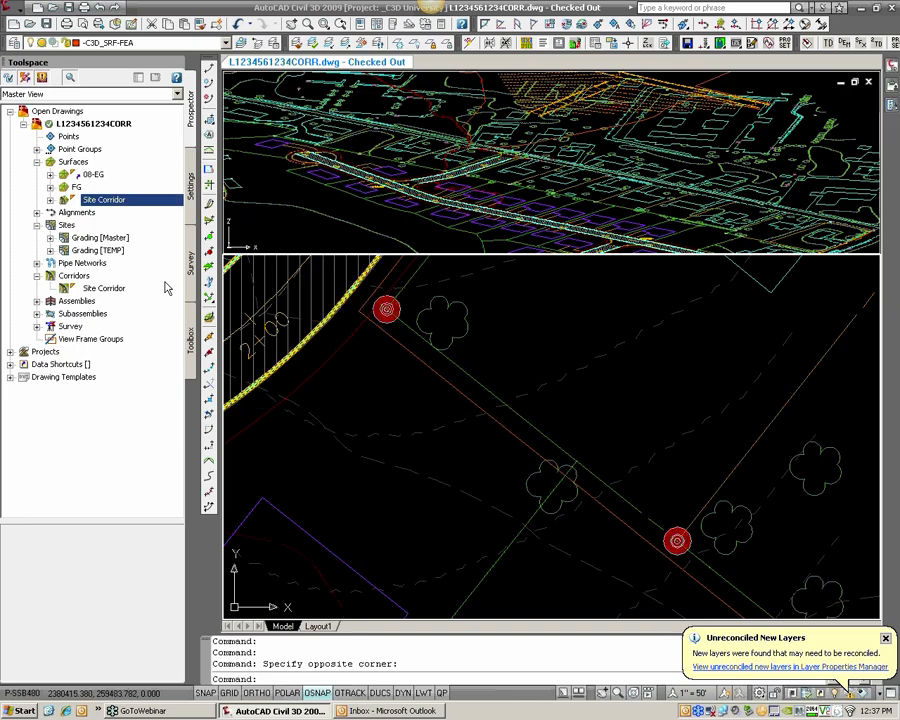
right_click(100, 201)
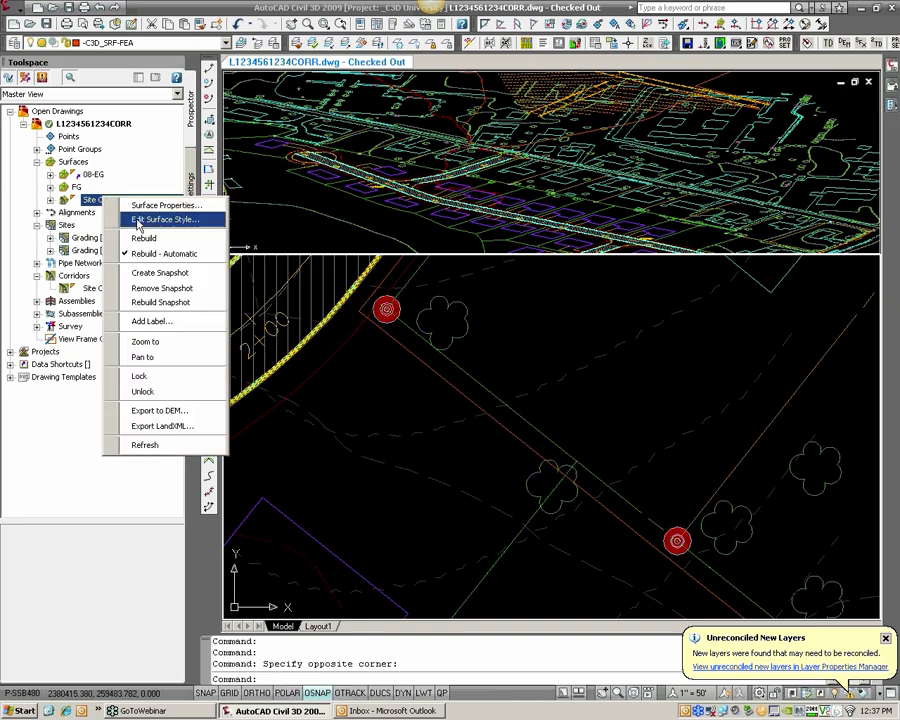
click(138, 220)
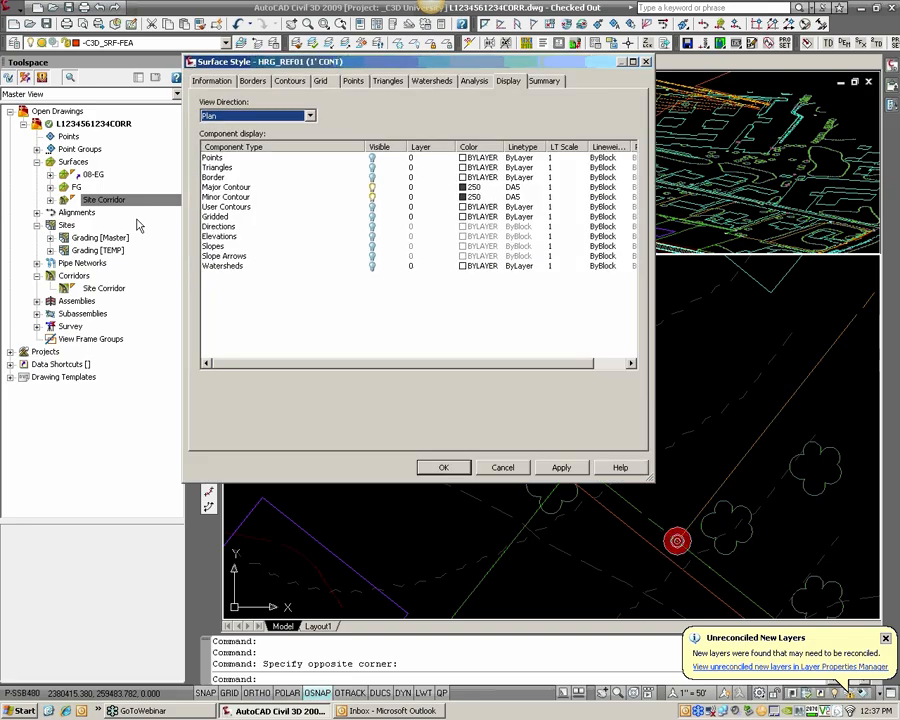
click(266, 197)
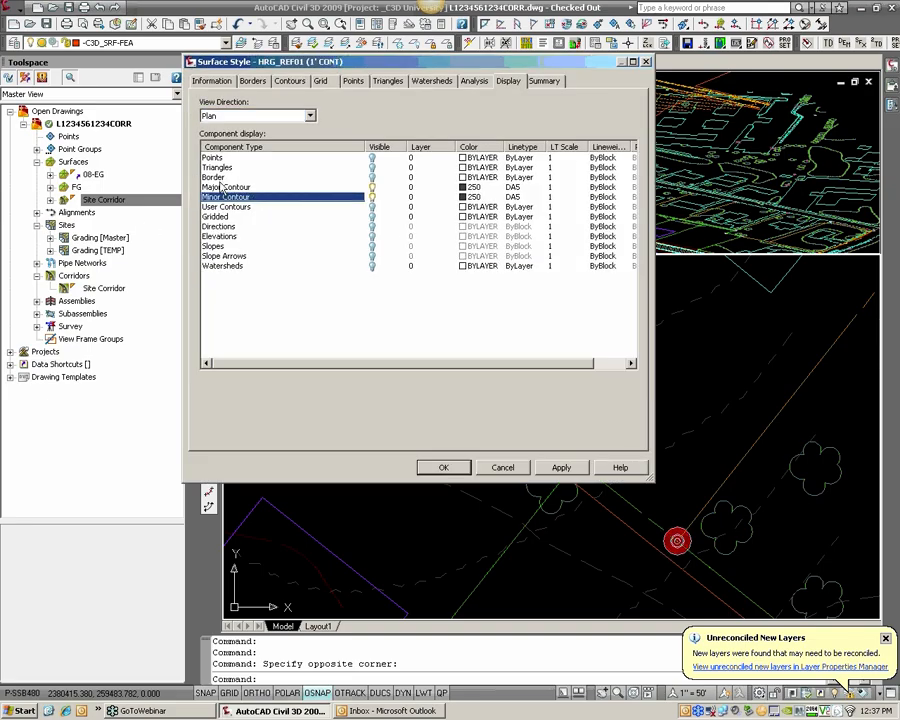
click(290, 188)
click(252, 198)
ctrl+click(330, 187)
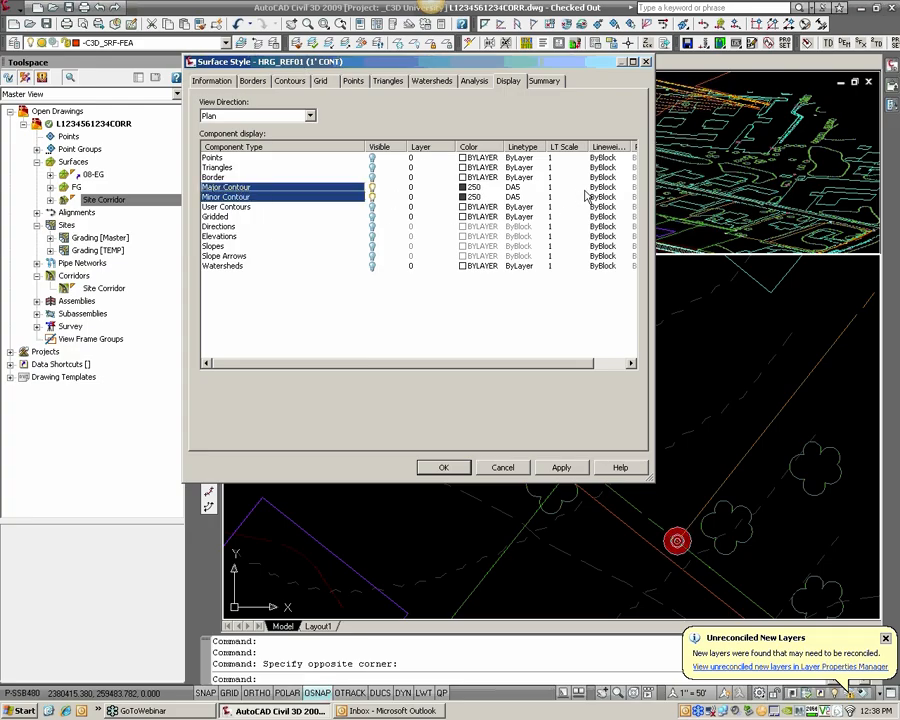
Set the color of the major and minor contours to ByLayer
click(464, 202)
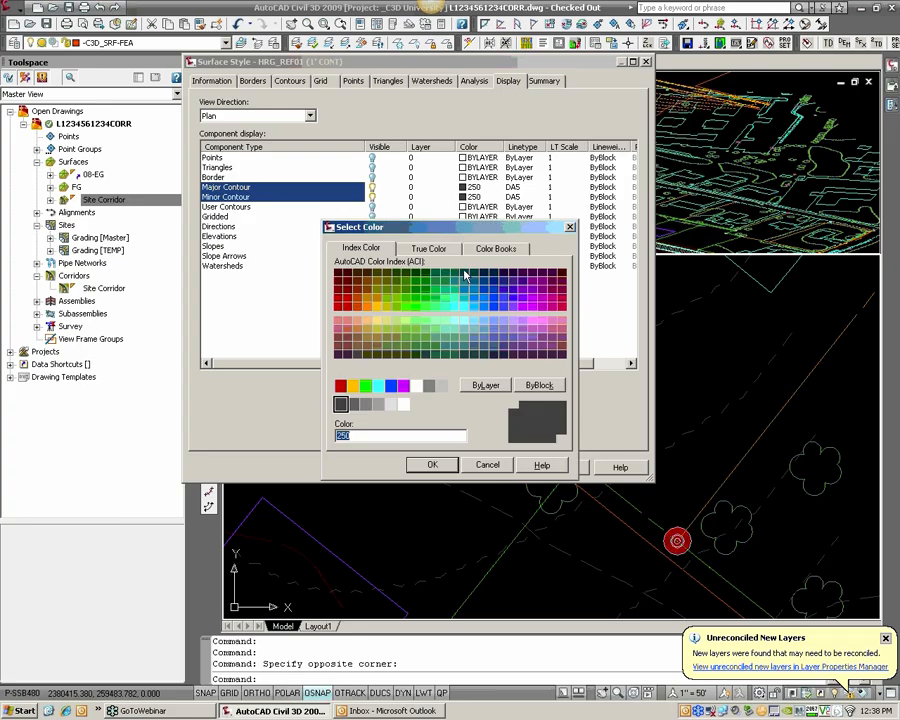
click(485, 385)
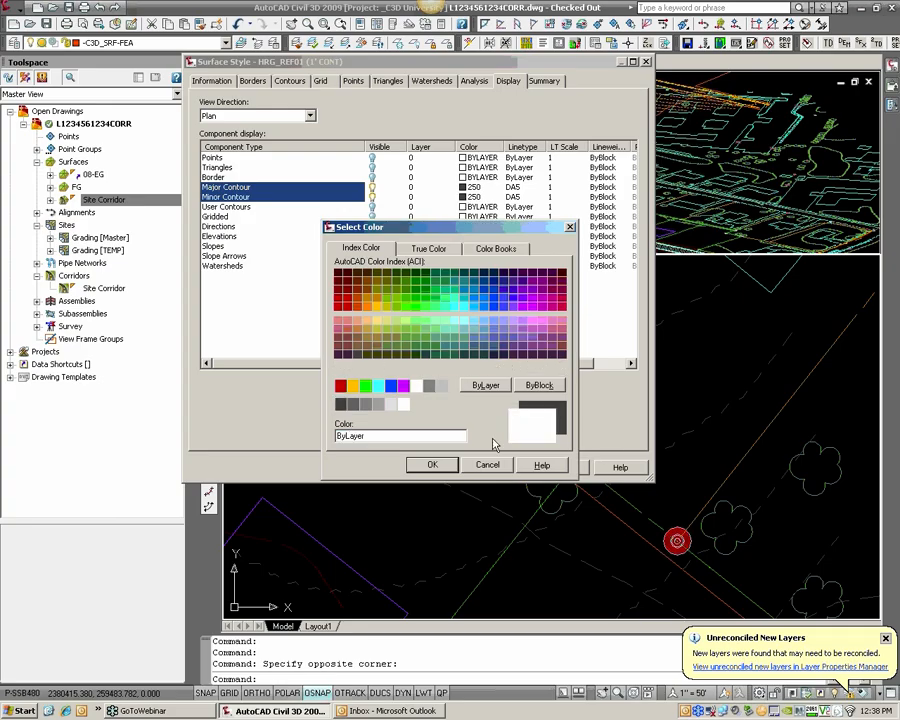
click(425, 466)
Set the major and minor contour color to 8, accept the surface style and check the contours beside the side road
click(464, 202)
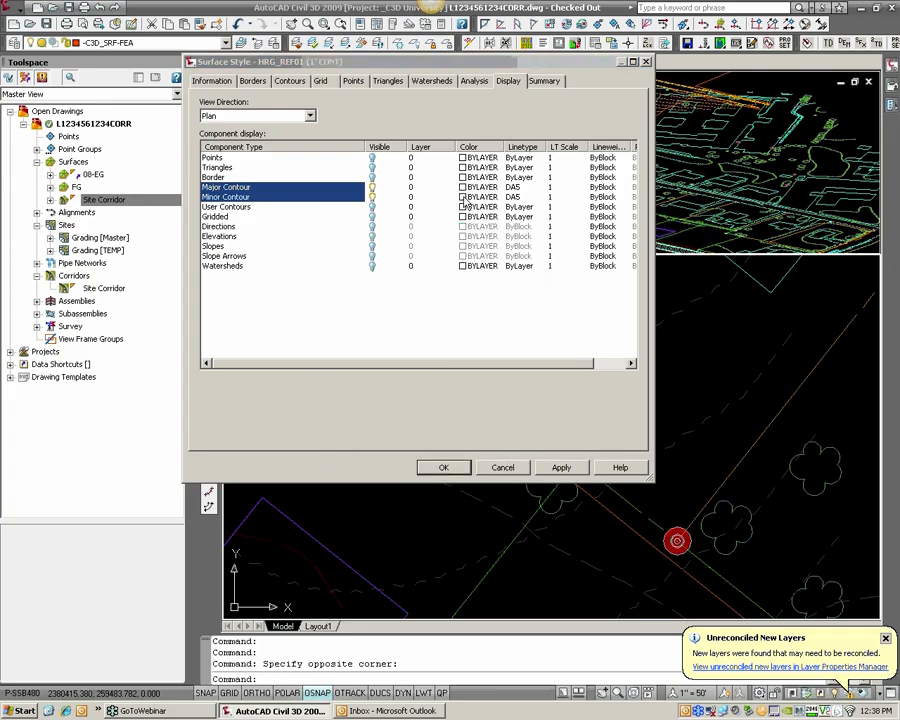
click(429, 386)
click(434, 466)
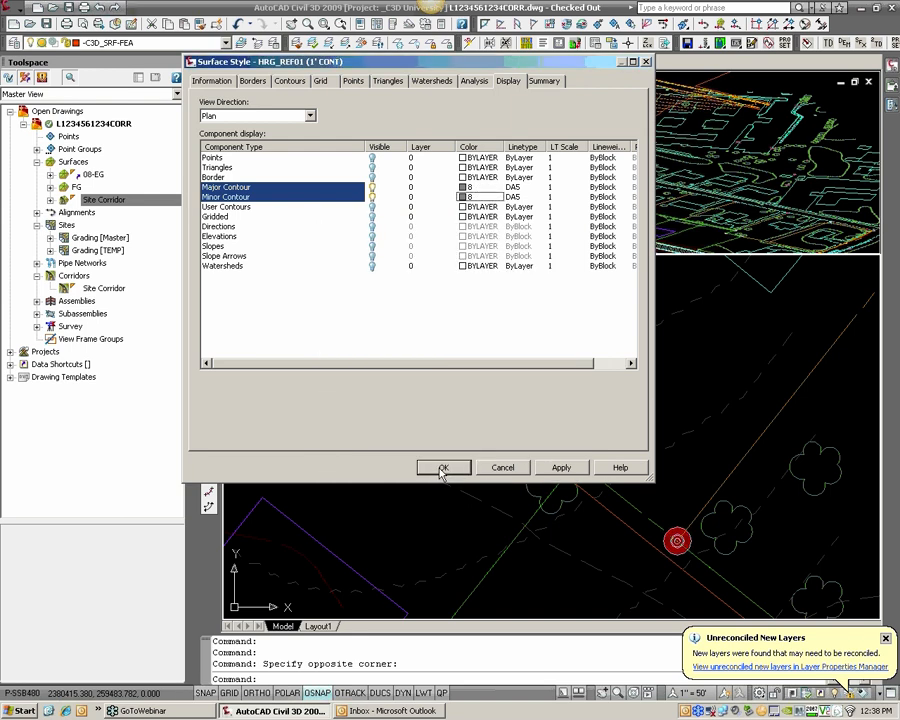
click(443, 469)
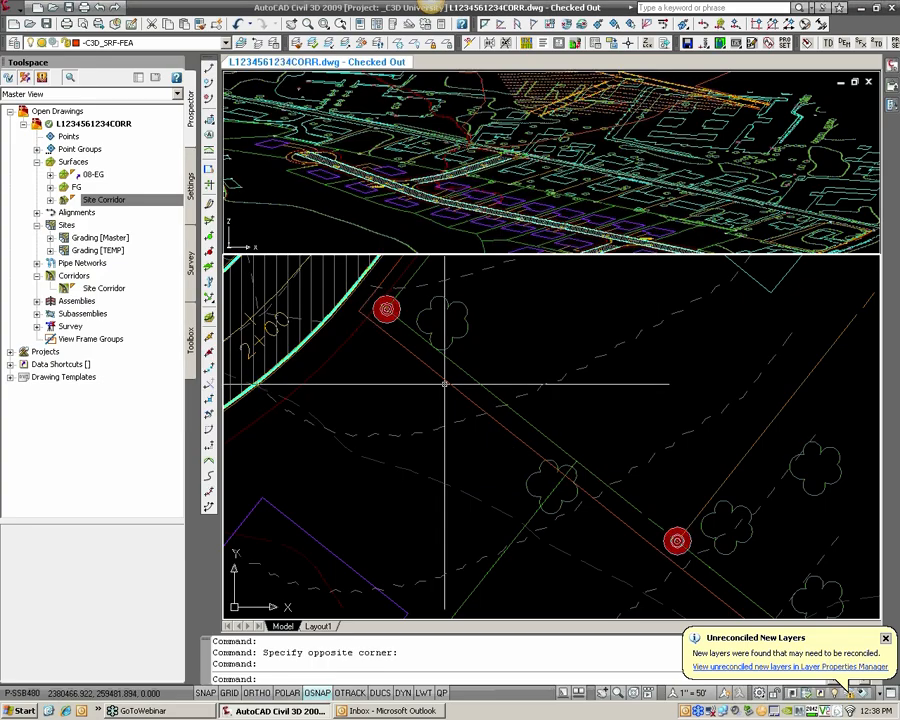
scroll(463, 392, down, 3)
scroll(463, 407, up, 2)
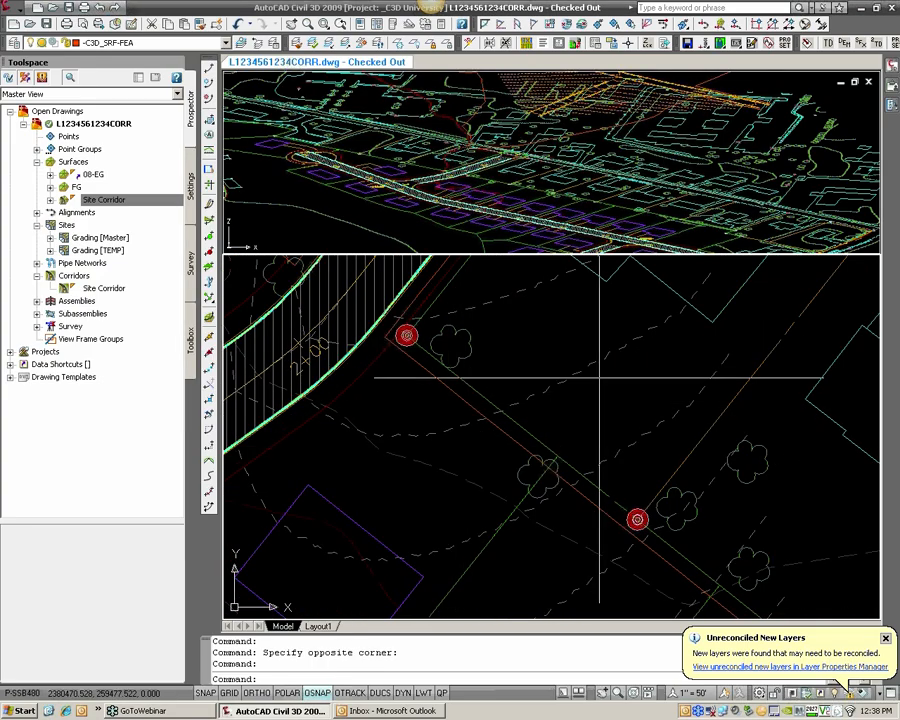
Examine the FG surface's definition entries and the surface edit operations it offers, and collapse the Sites collection
scroll(552, 397, down, 4)
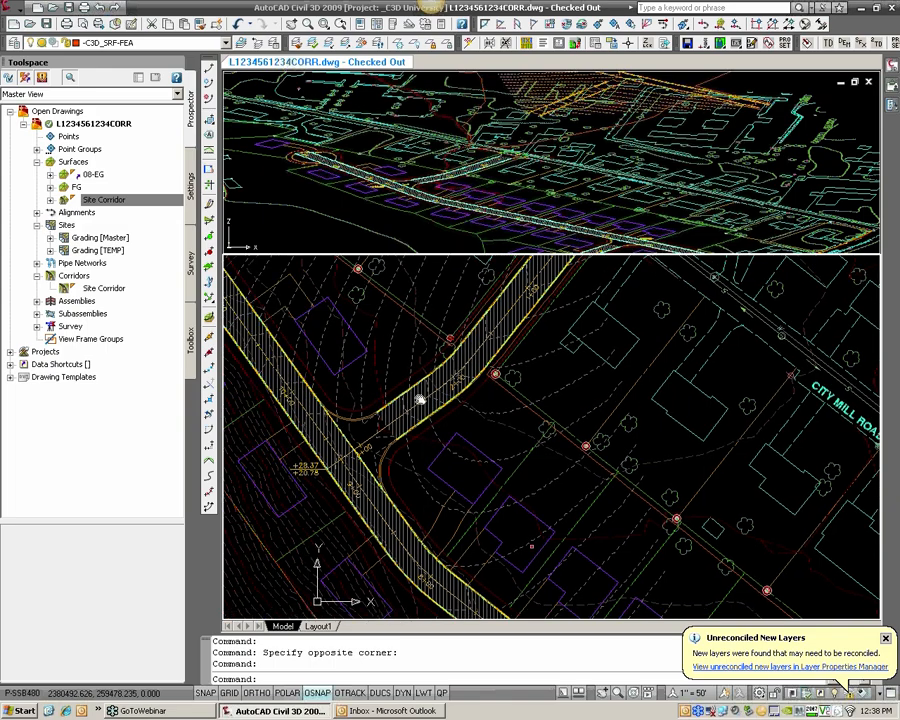
click(50, 187)
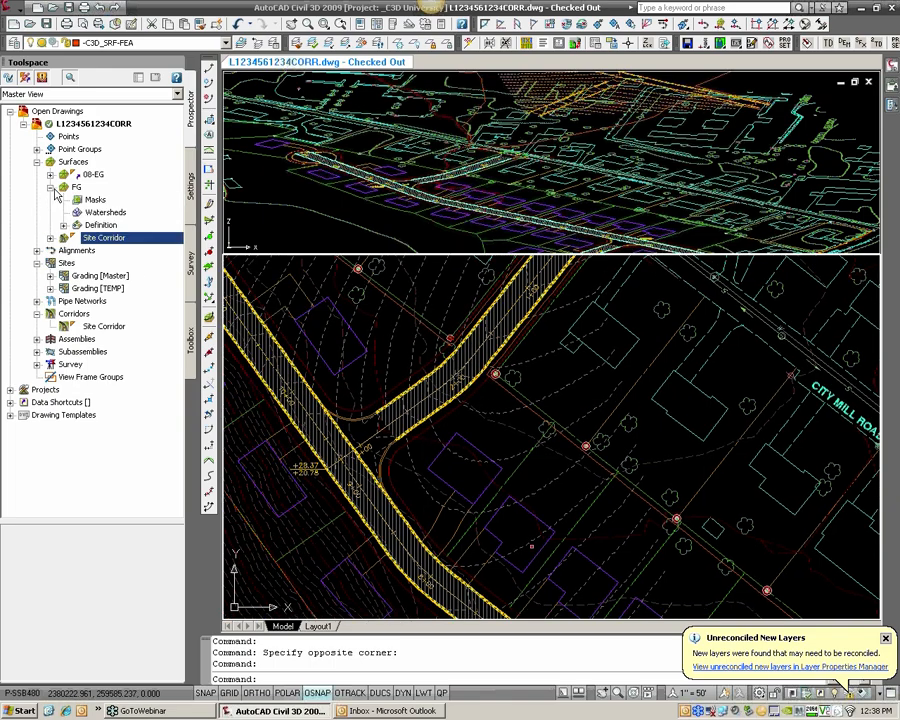
click(63, 225)
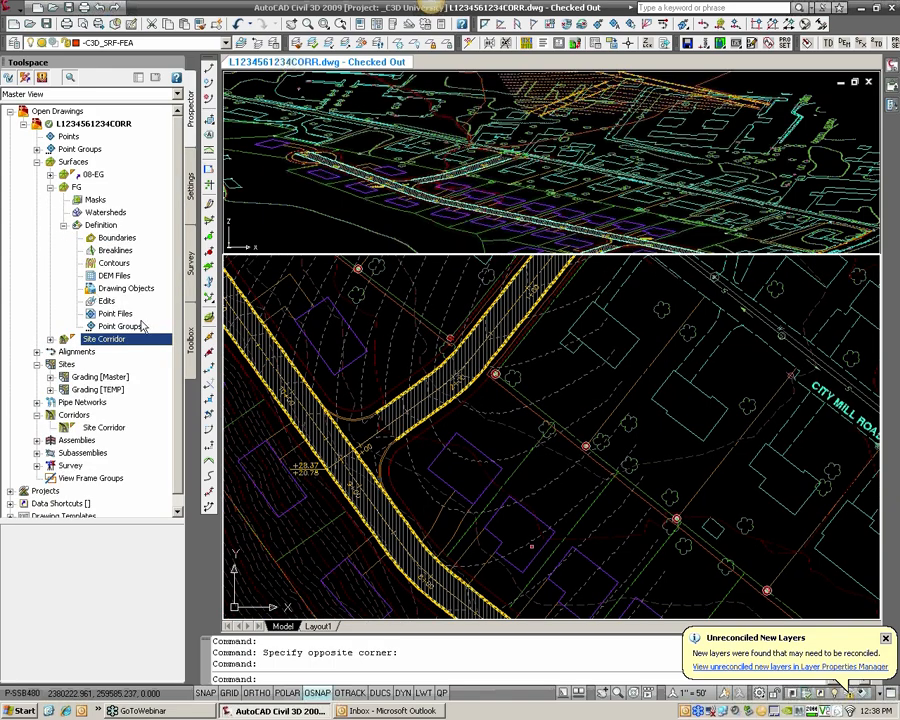
click(106, 301)
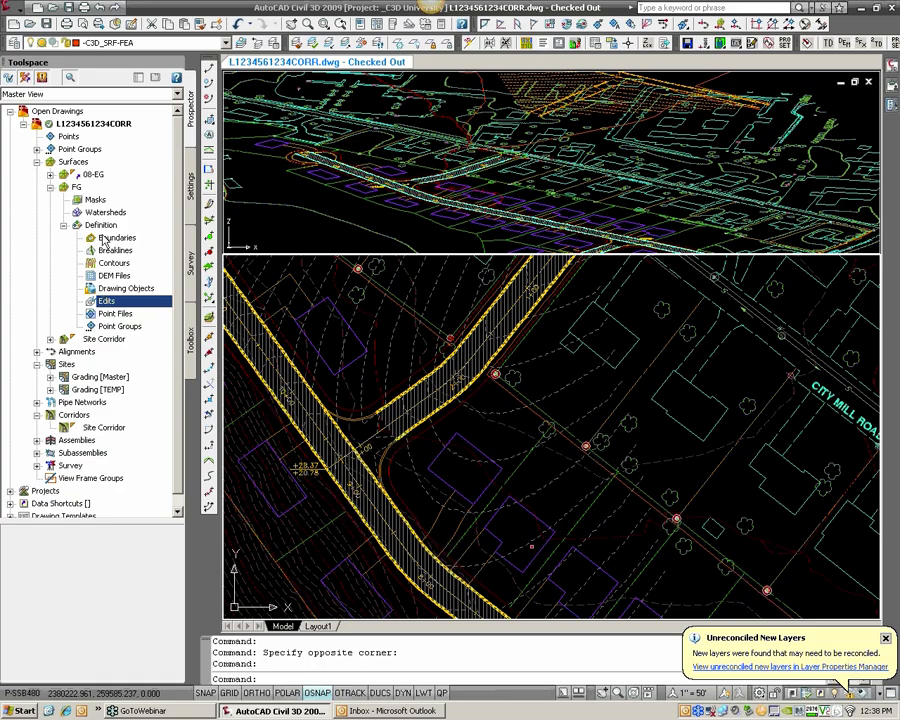
right_click(114, 304)
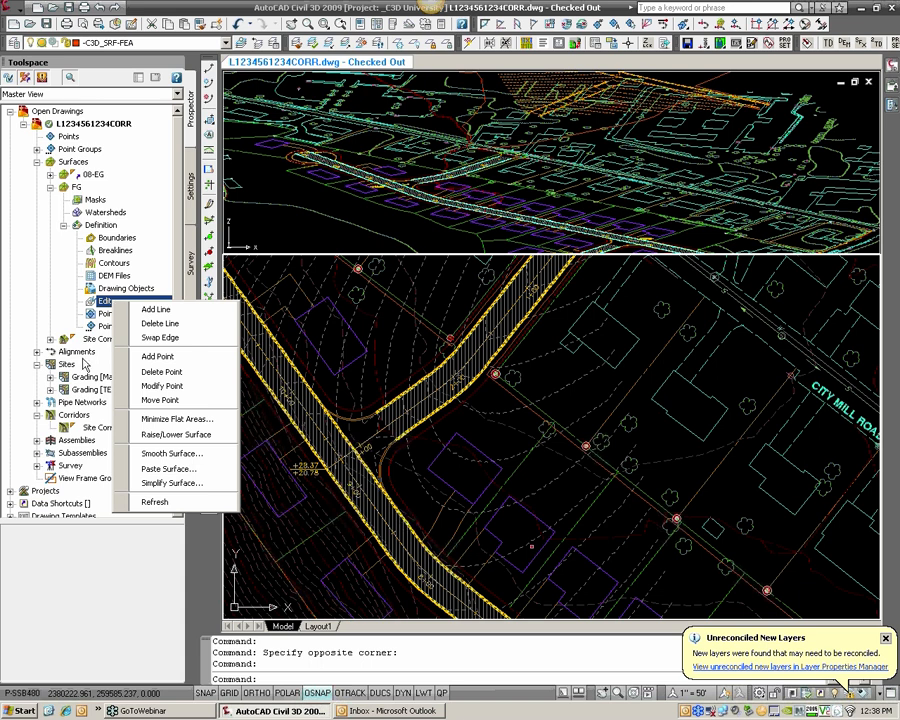
click(144, 240)
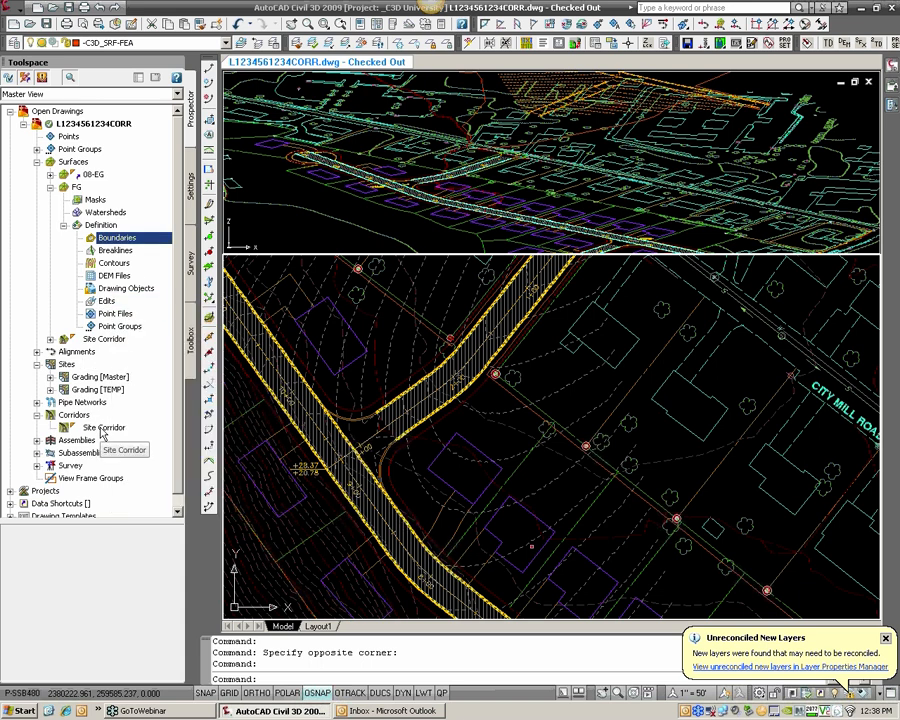
click(37, 364)
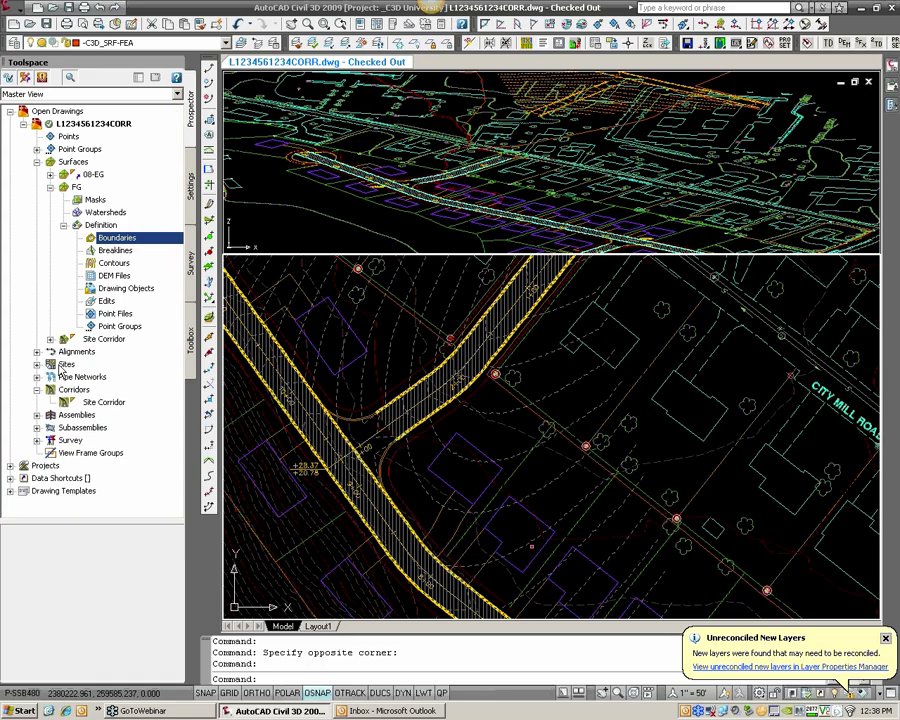
click(104, 340)
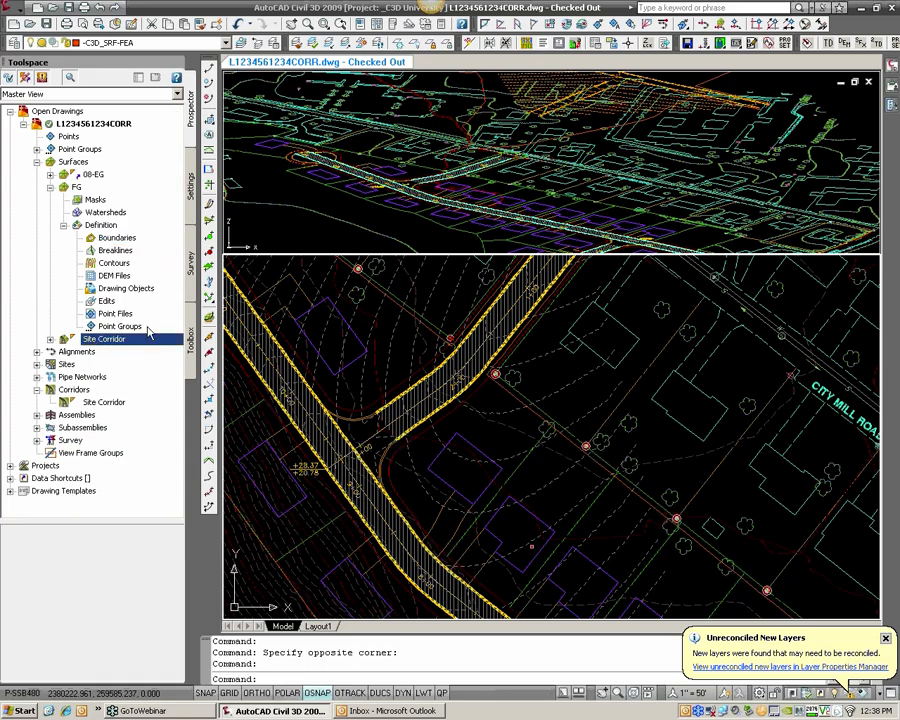
click(76, 189)
click(50, 187)
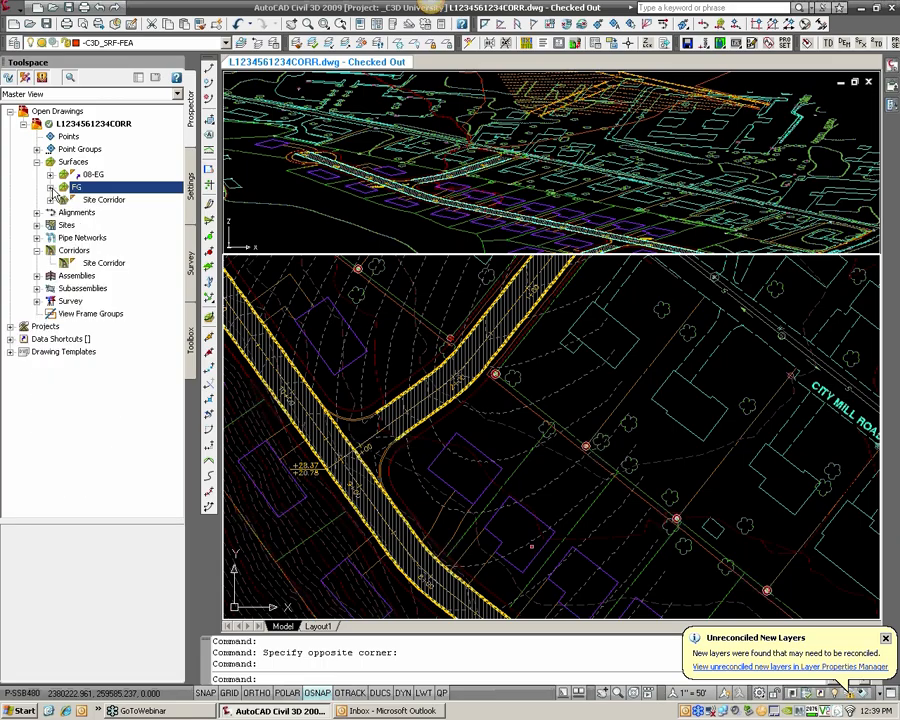
click(104, 263)
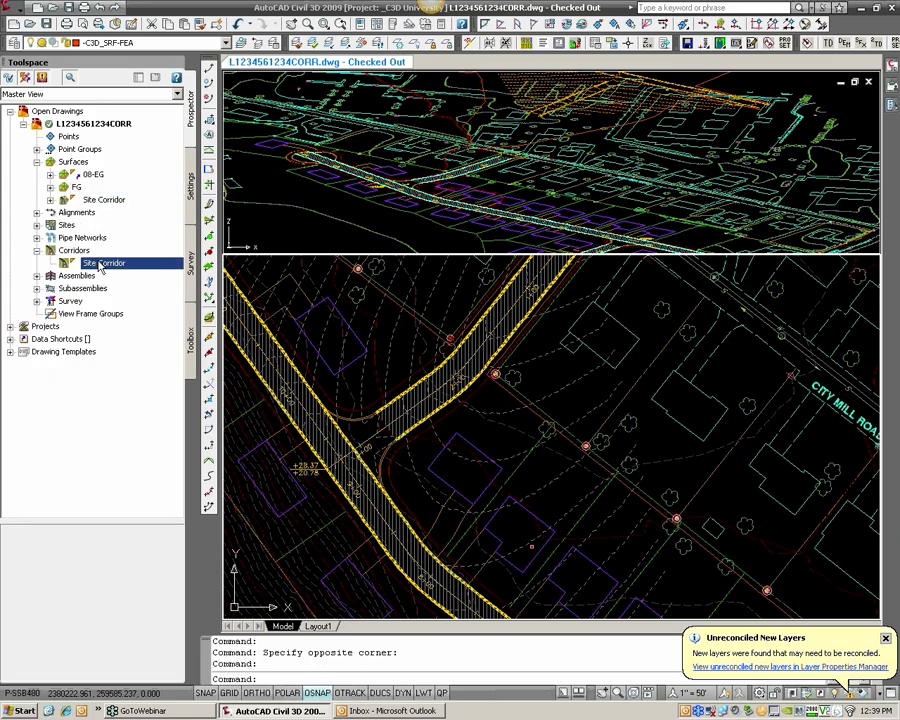
click(100, 199)
click(77, 187)
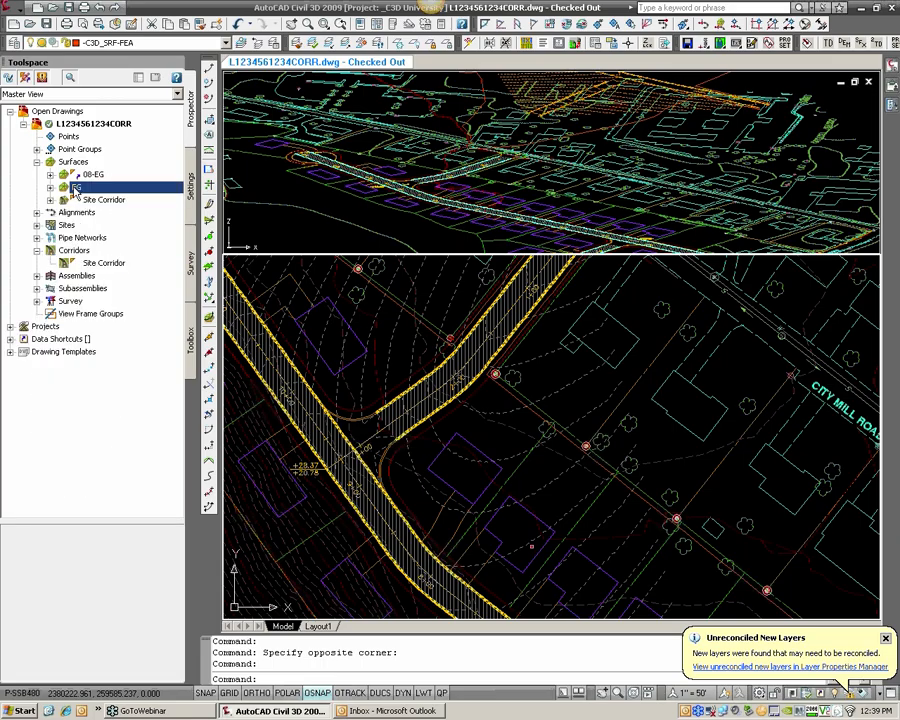
Paste the Site Corridor surface into the FG surface as an edit in its definition
click(50, 187)
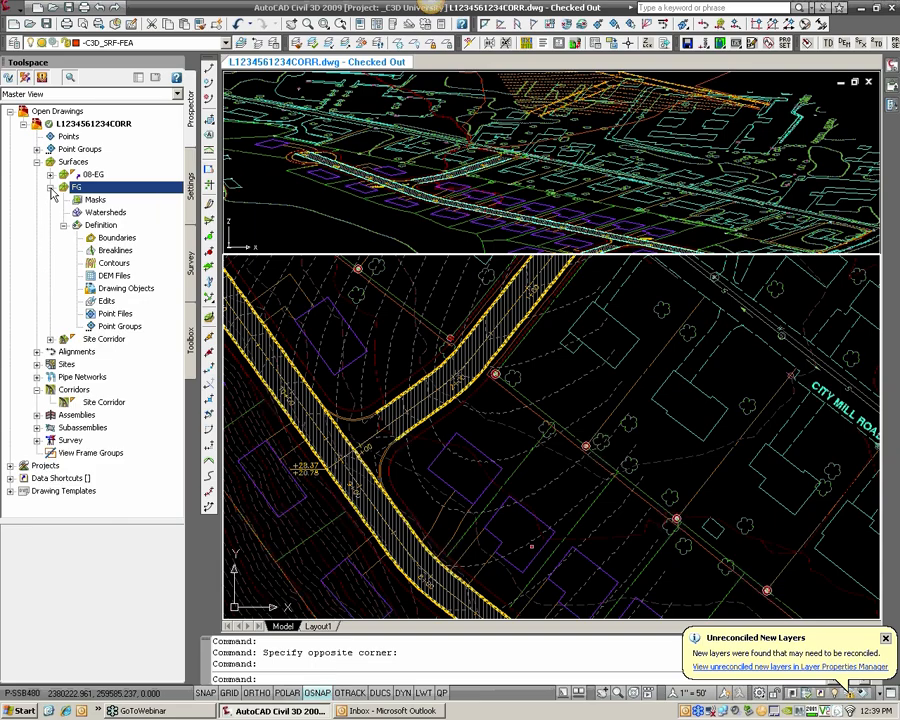
click(108, 302)
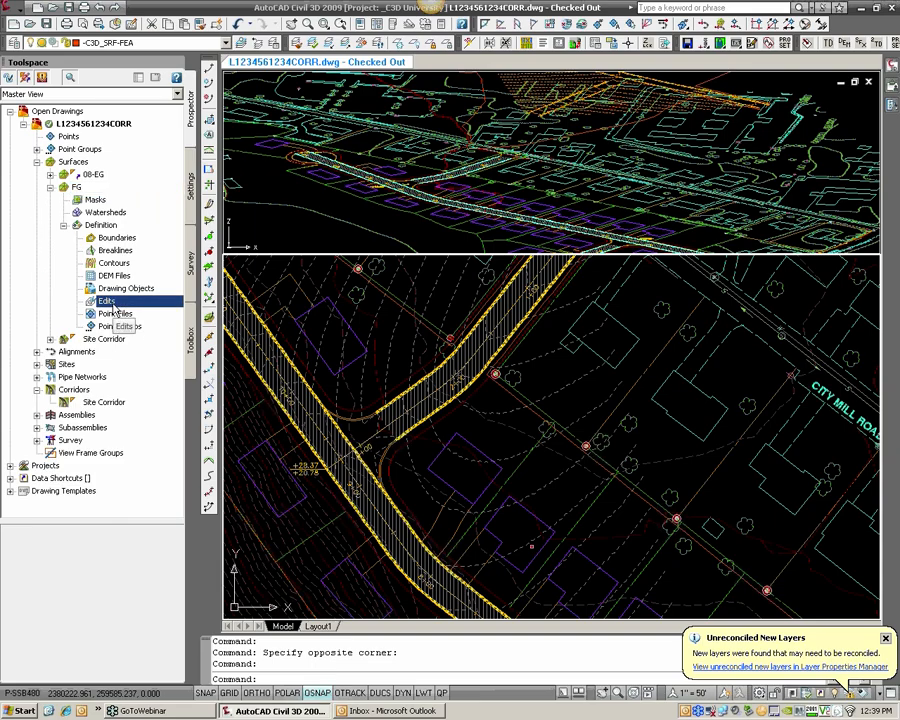
right_click(113, 307)
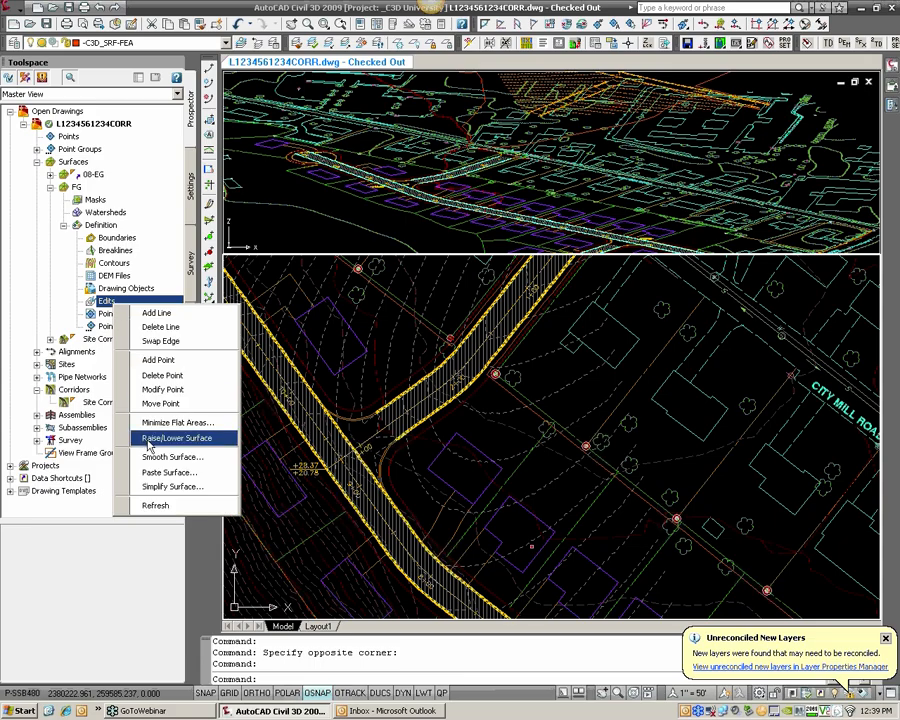
click(160, 474)
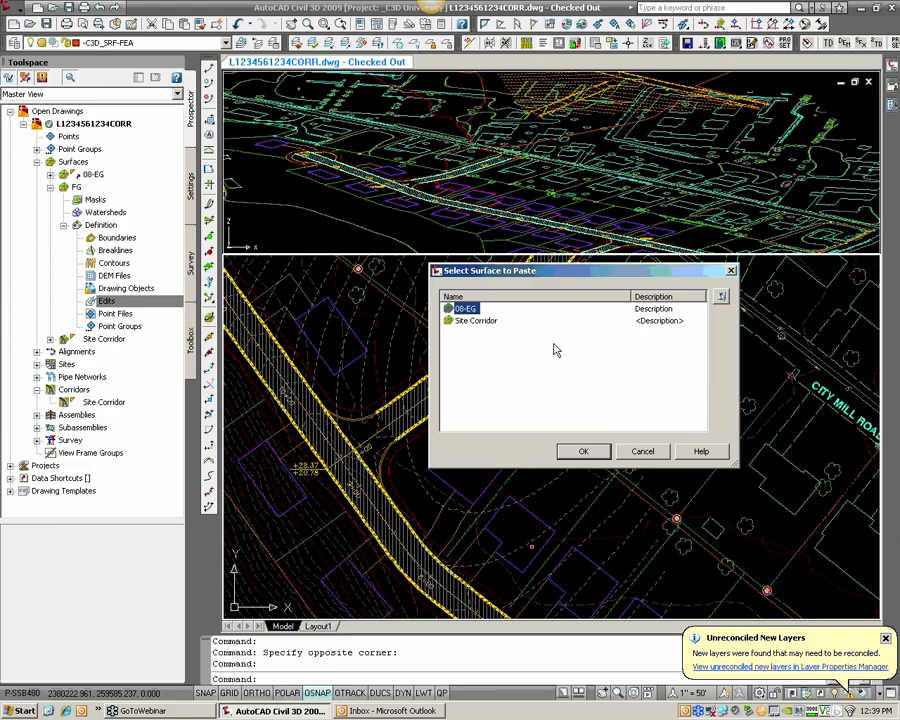
click(489, 322)
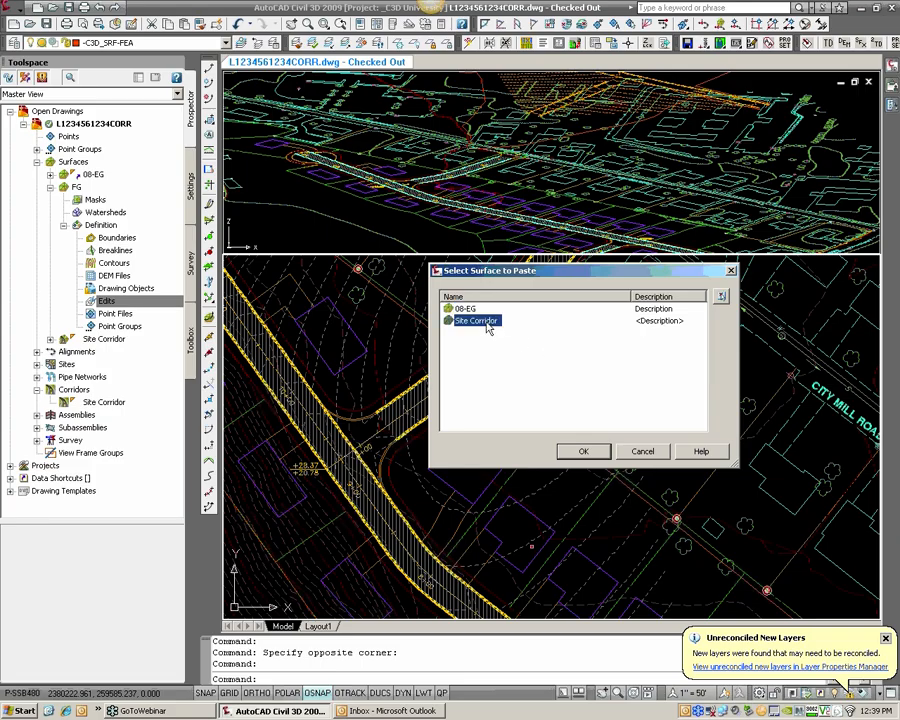
click(586, 453)
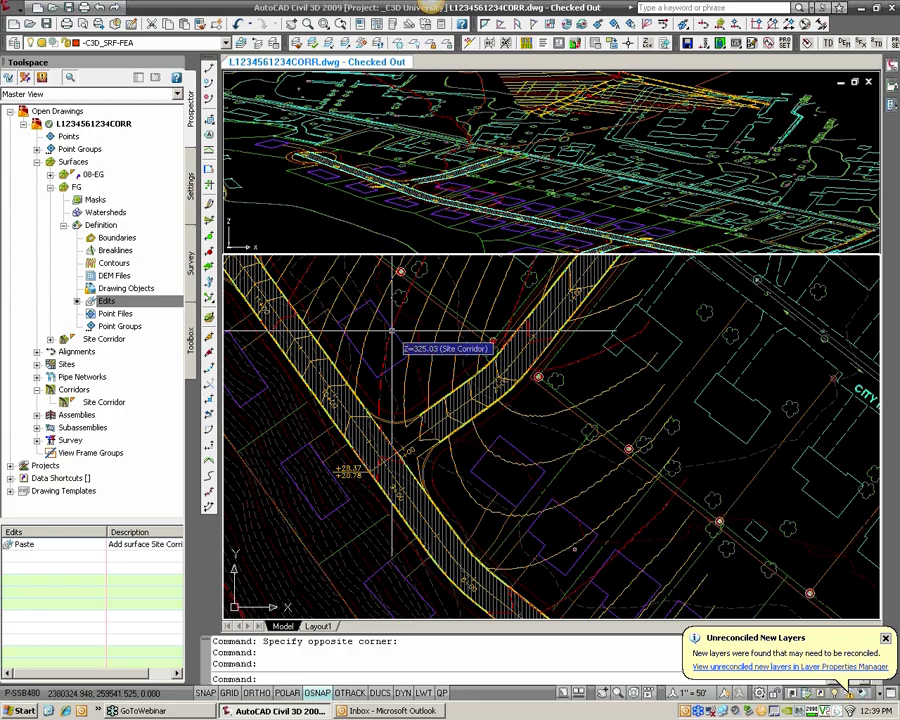
Collapse the FG surface's entries and set the Site Corridor surface's style to _No Display
click(75, 188)
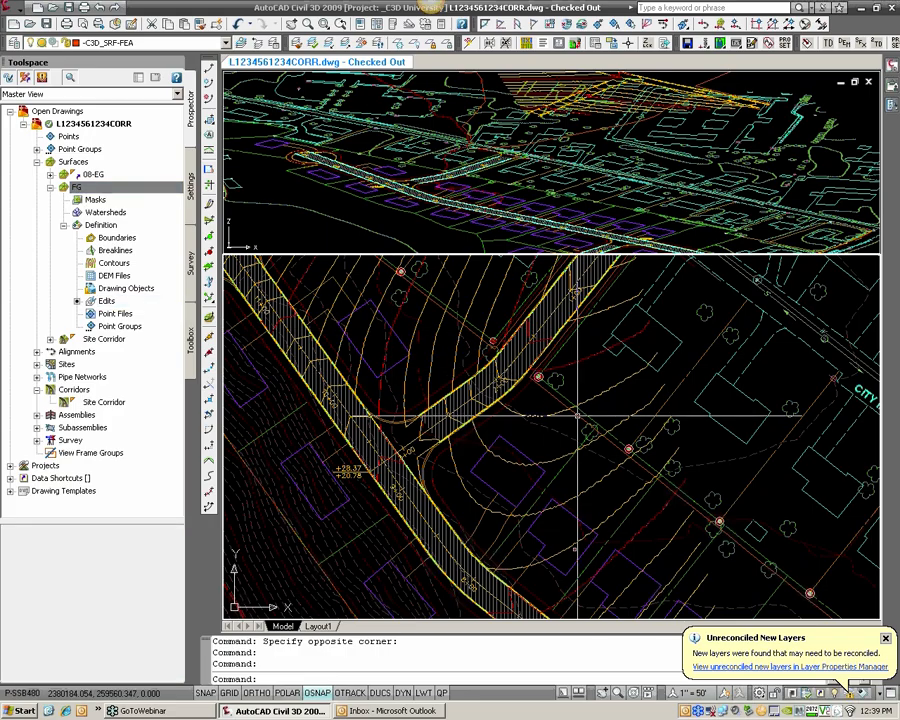
click(101, 339)
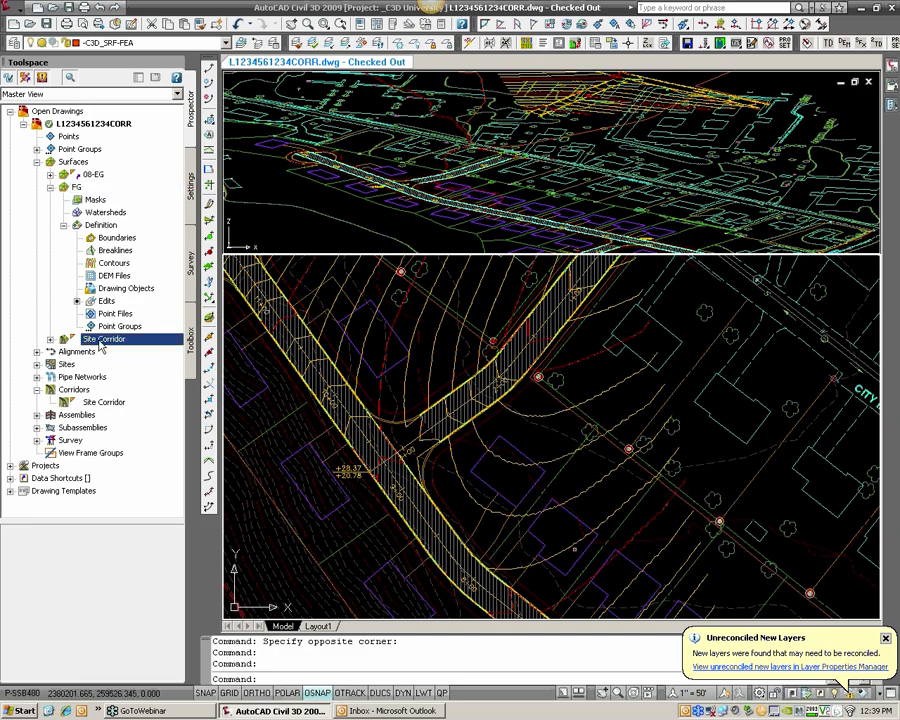
click(51, 188)
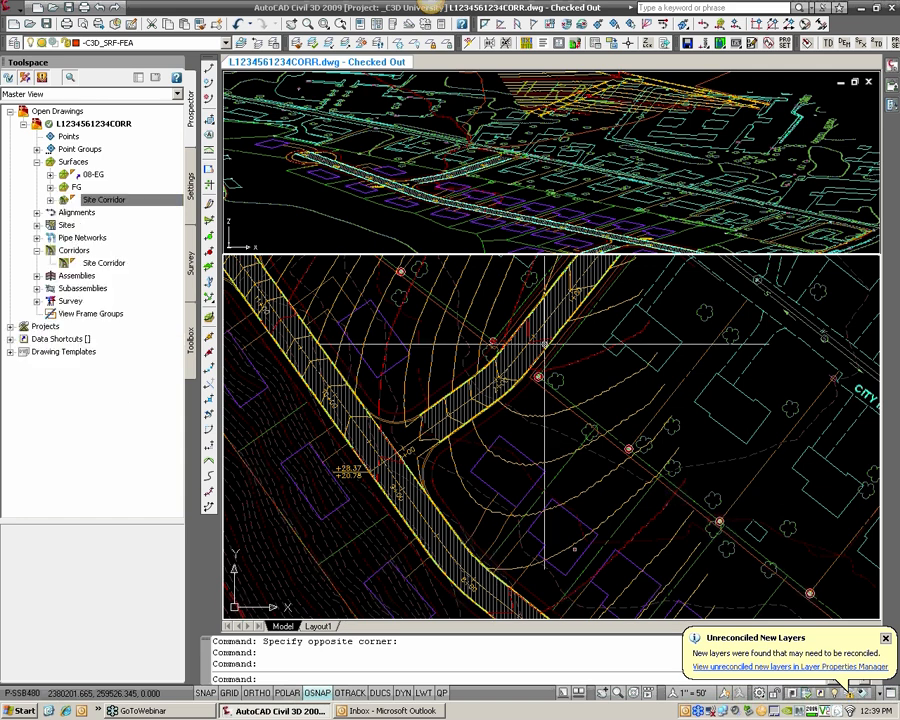
scroll(479, 371, down, 1)
middle_drag(446, 420, 459, 385)
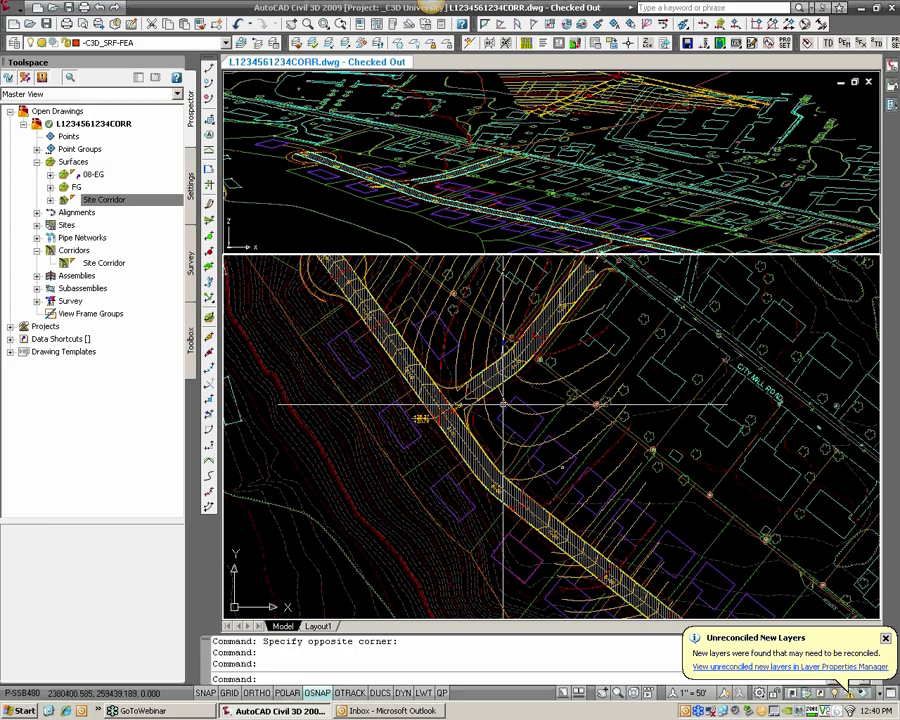
click(100, 201)
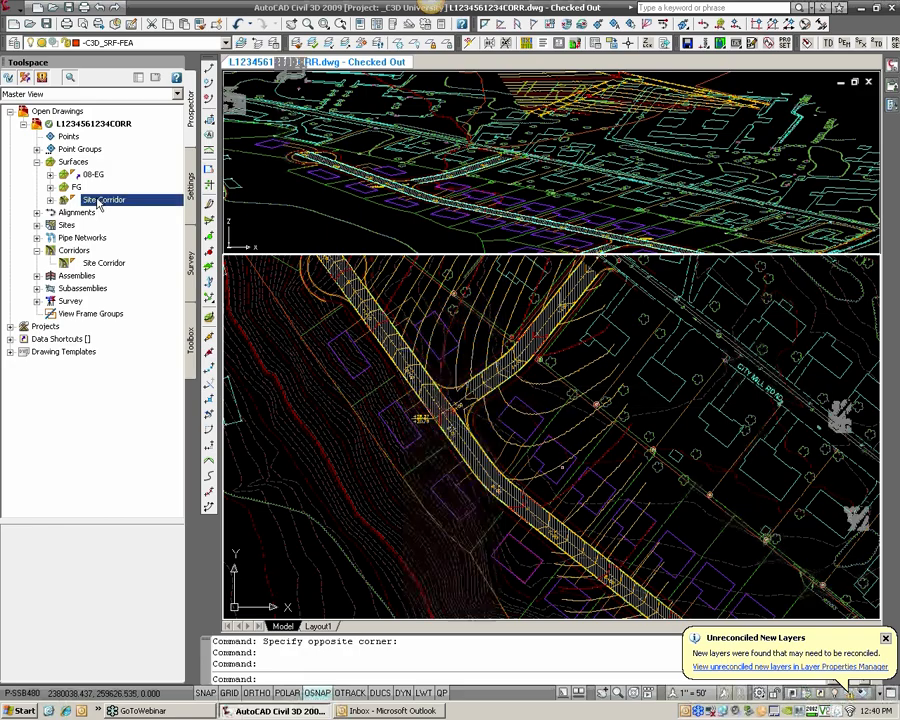
right_click(100, 202)
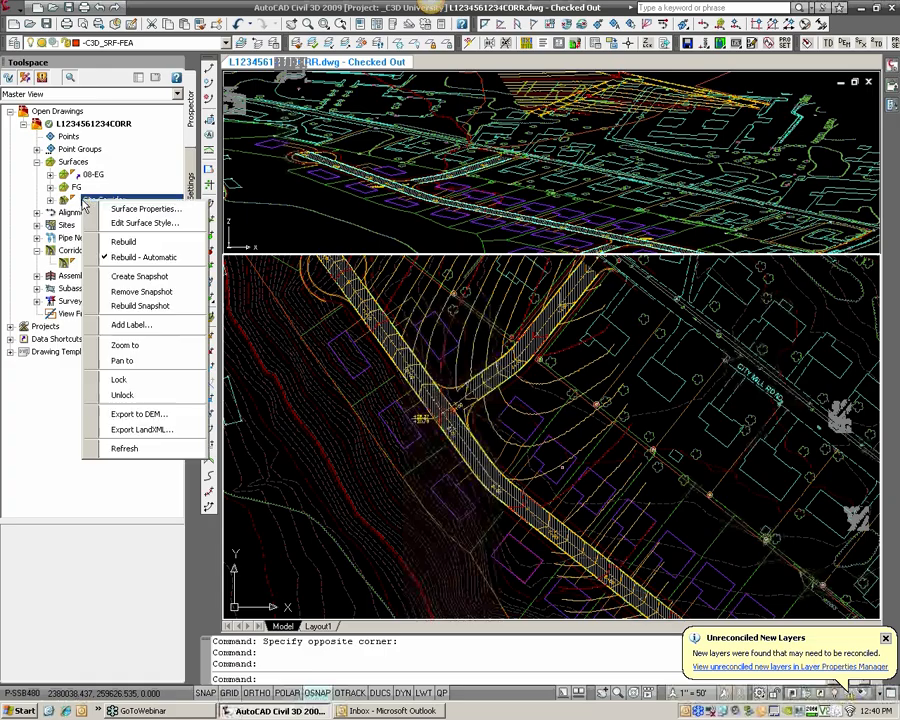
click(118, 210)
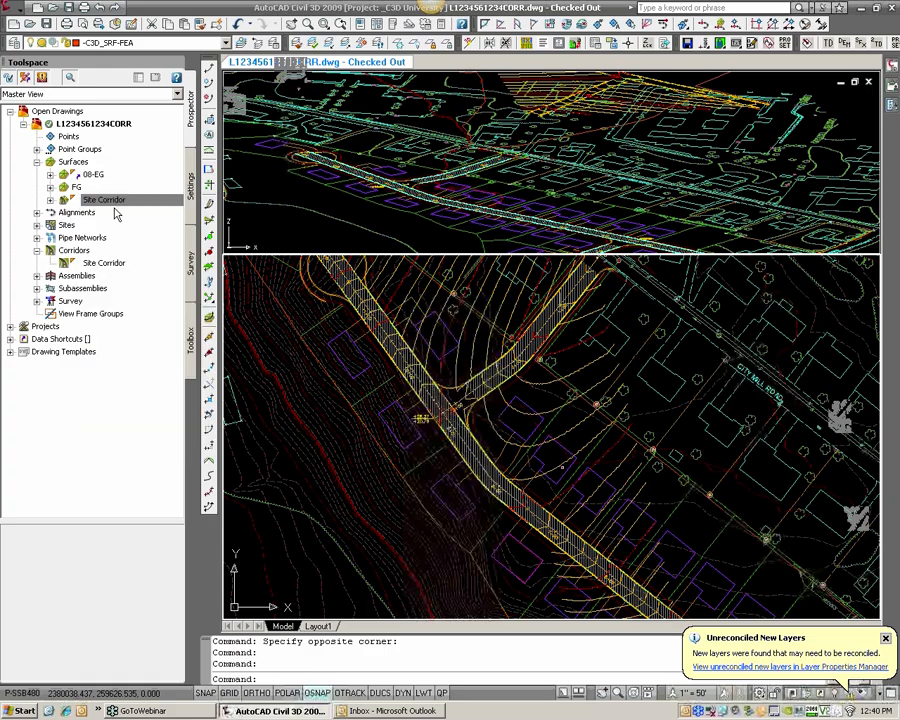
click(497, 177)
click(497, 189)
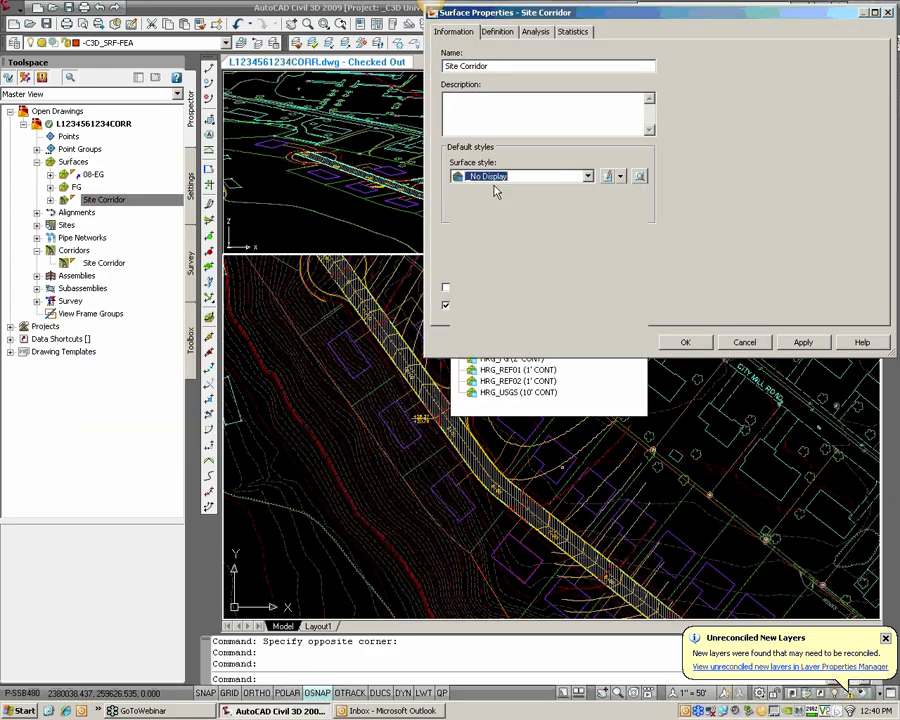
click(686, 342)
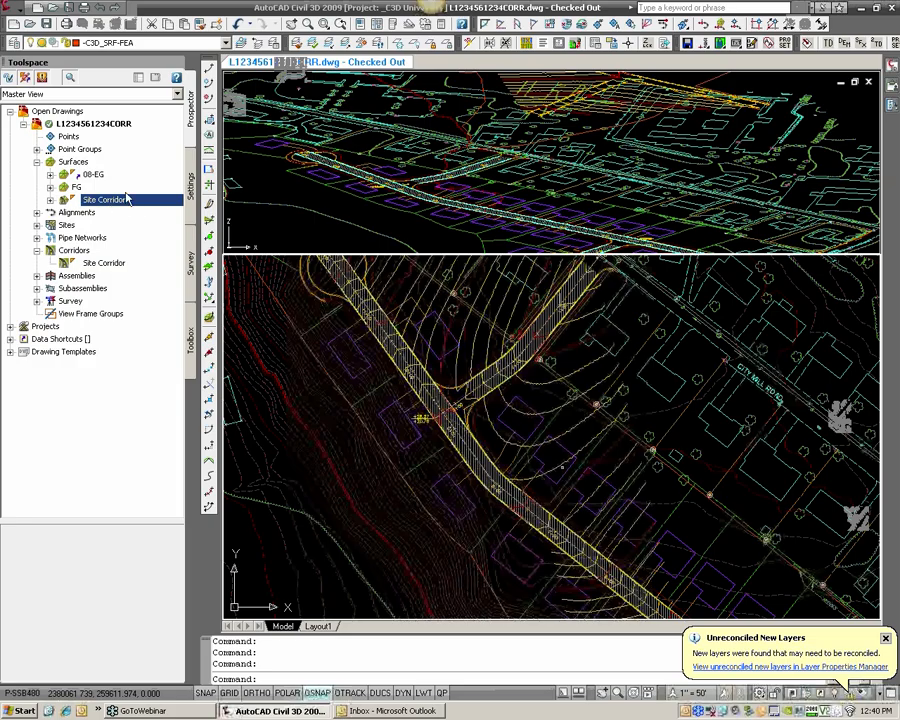
Expand the FG surface and its definition to show the data types it can be built from
click(75, 189)
click(50, 187)
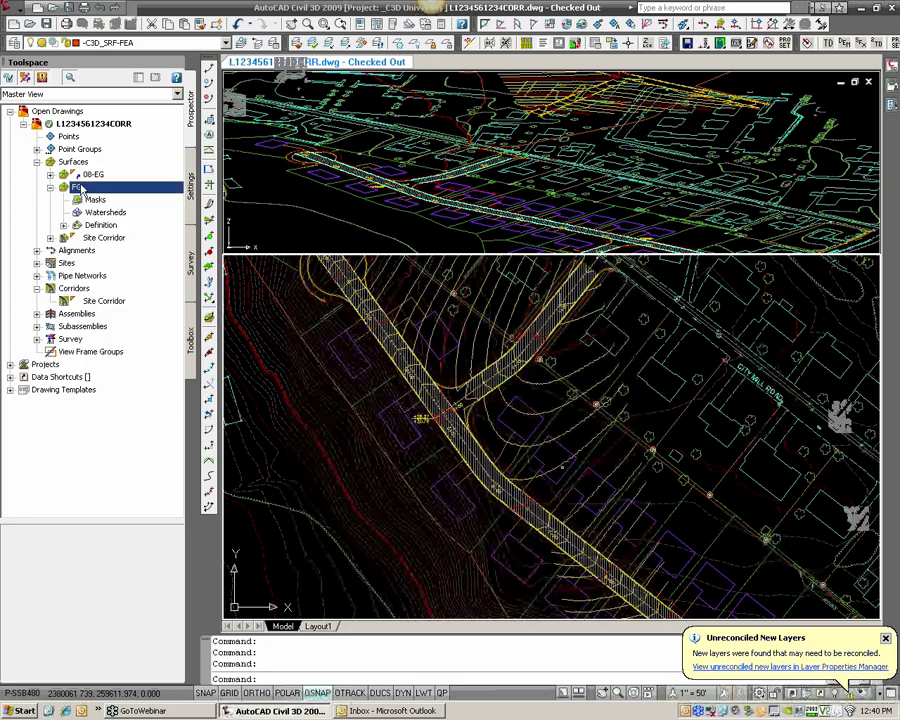
click(63, 225)
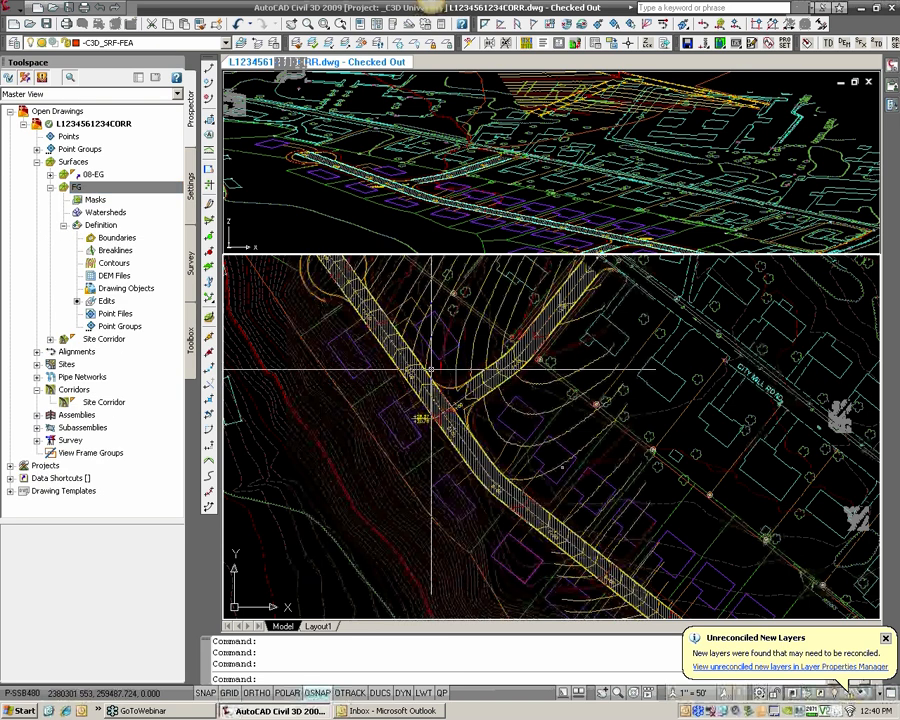
Quick-select every object in the entire drawing whose layer equals -C3D_SRF-FEA
scroll(516, 378, down, 2)
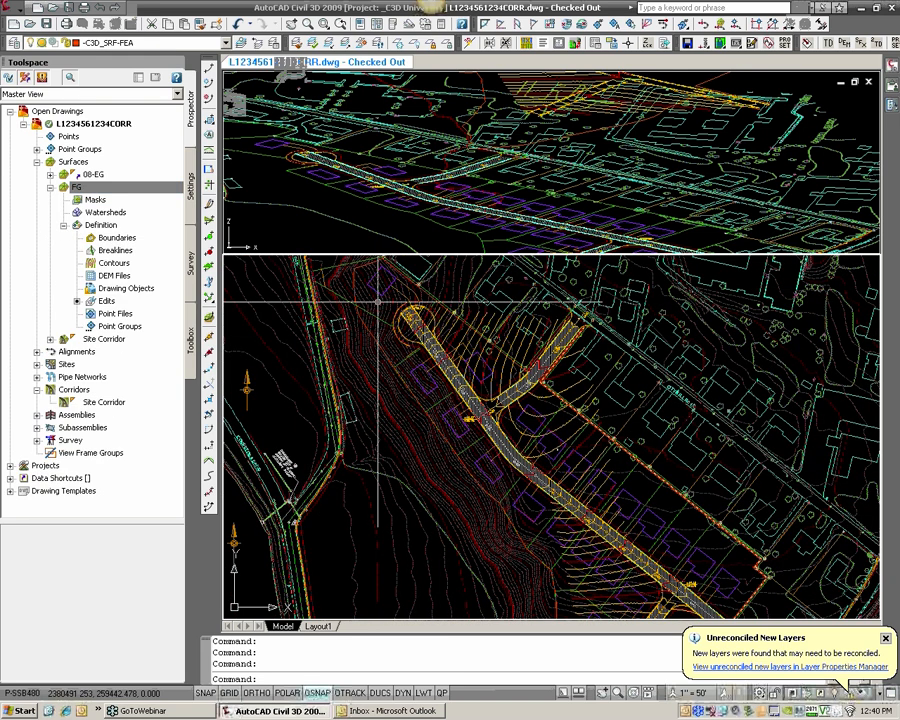
middle_drag(604, 566, 600, 561)
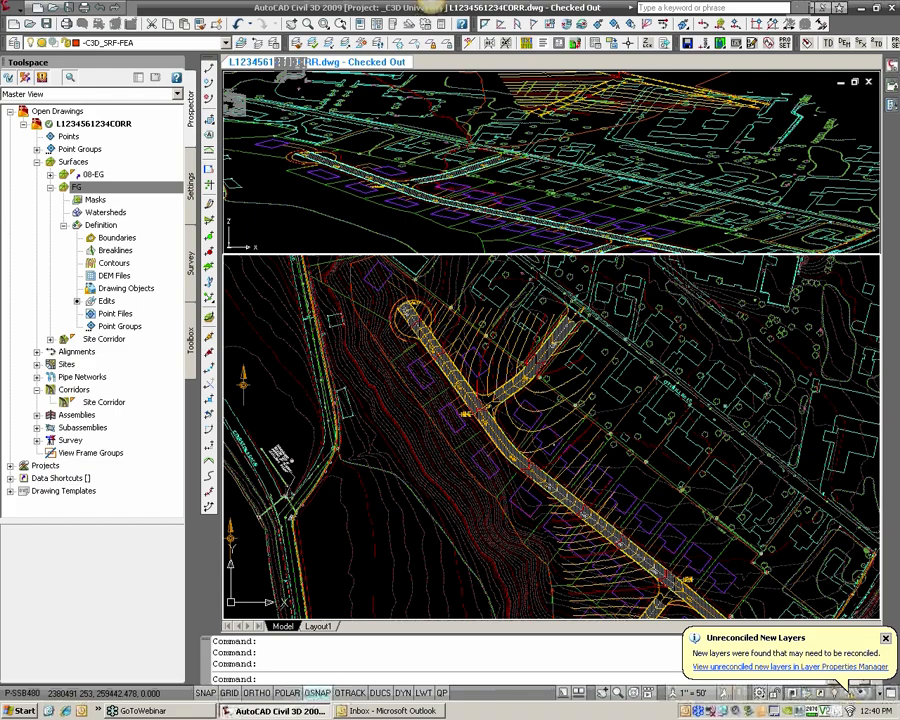
scroll(600, 561, up, 2)
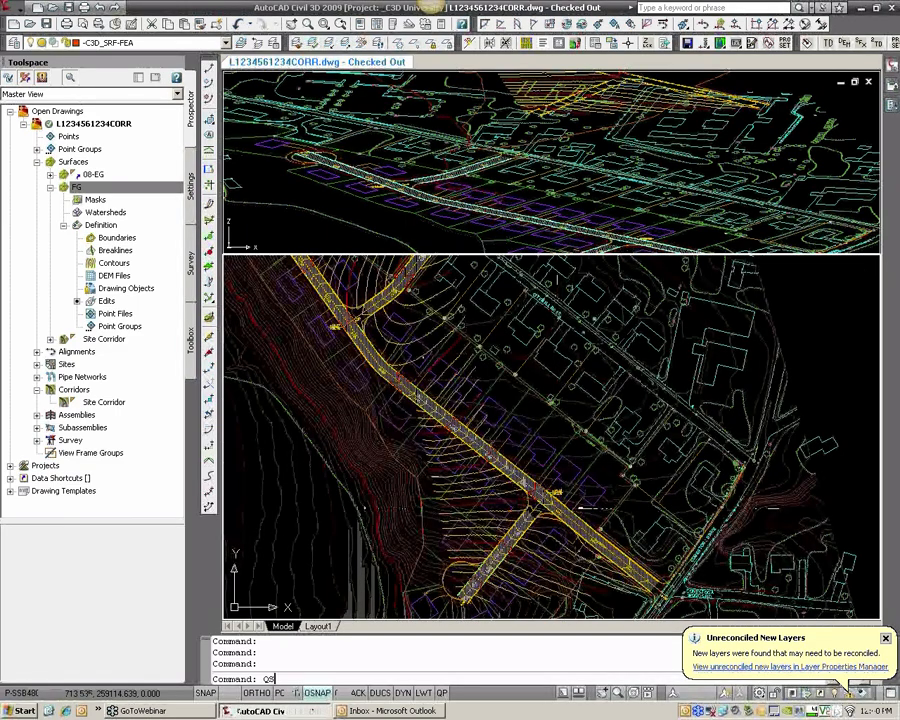
key(Return)
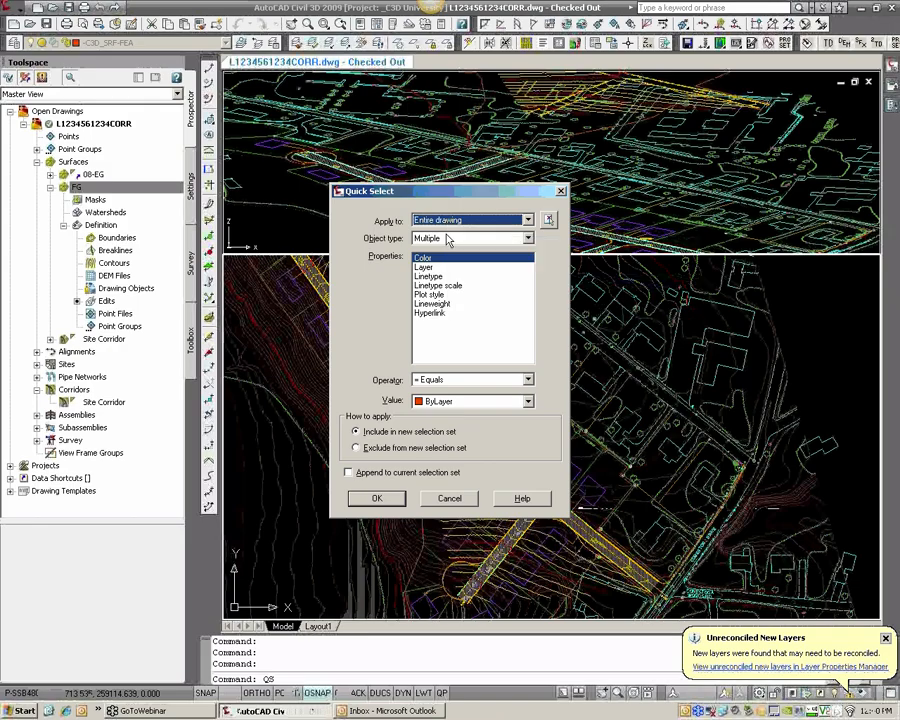
click(458, 267)
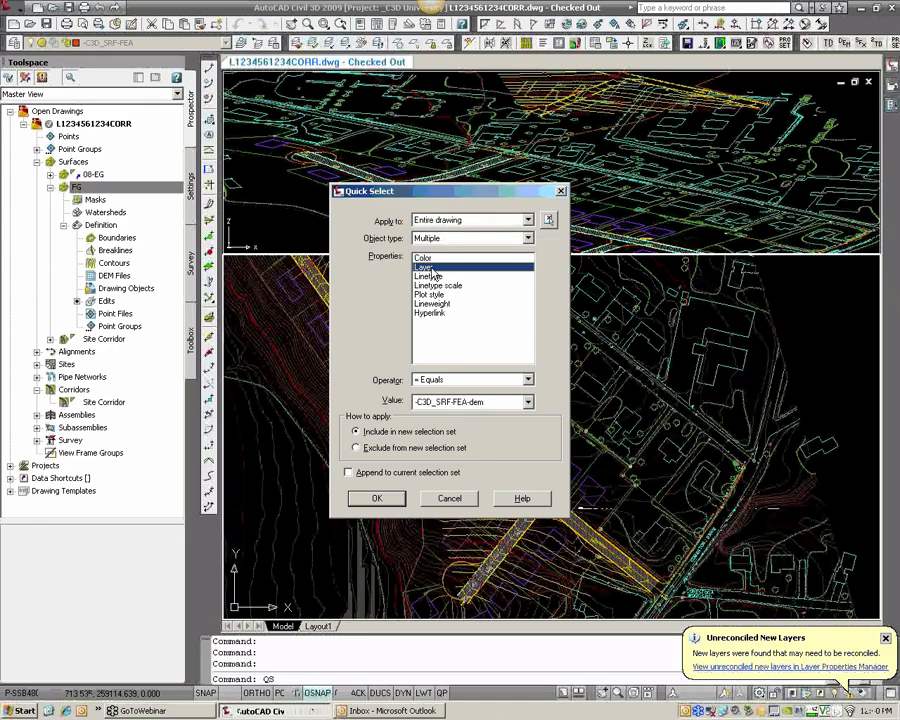
click(483, 401)
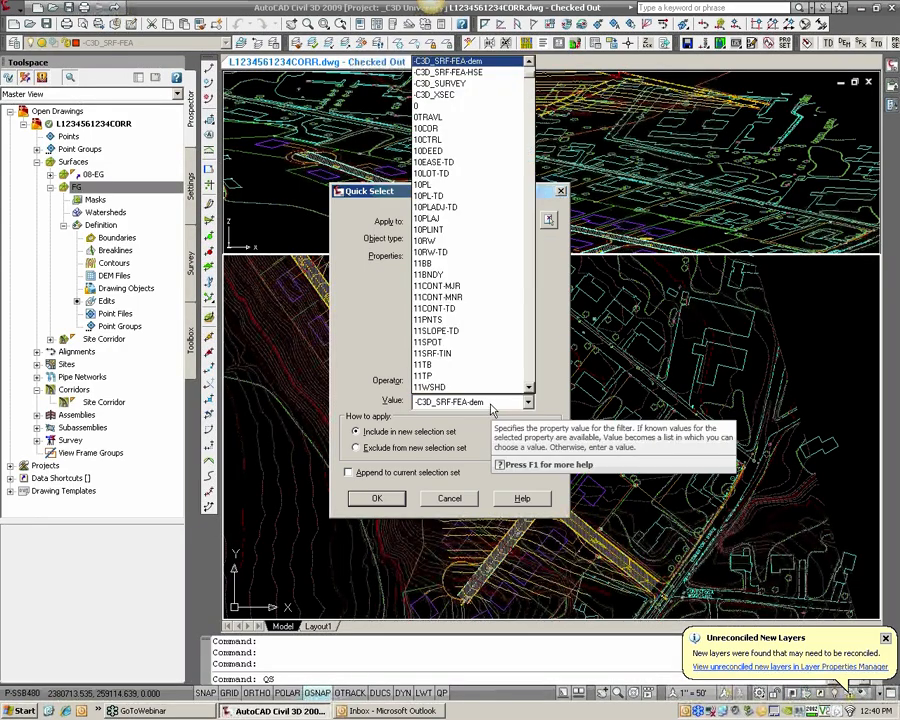
click(445, 105)
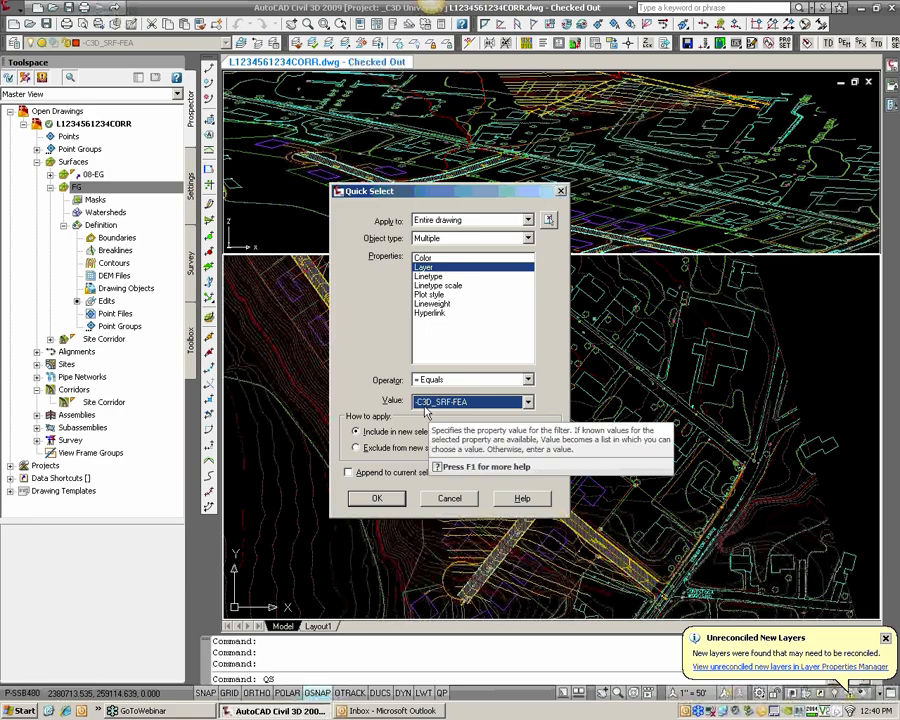
click(375, 498)
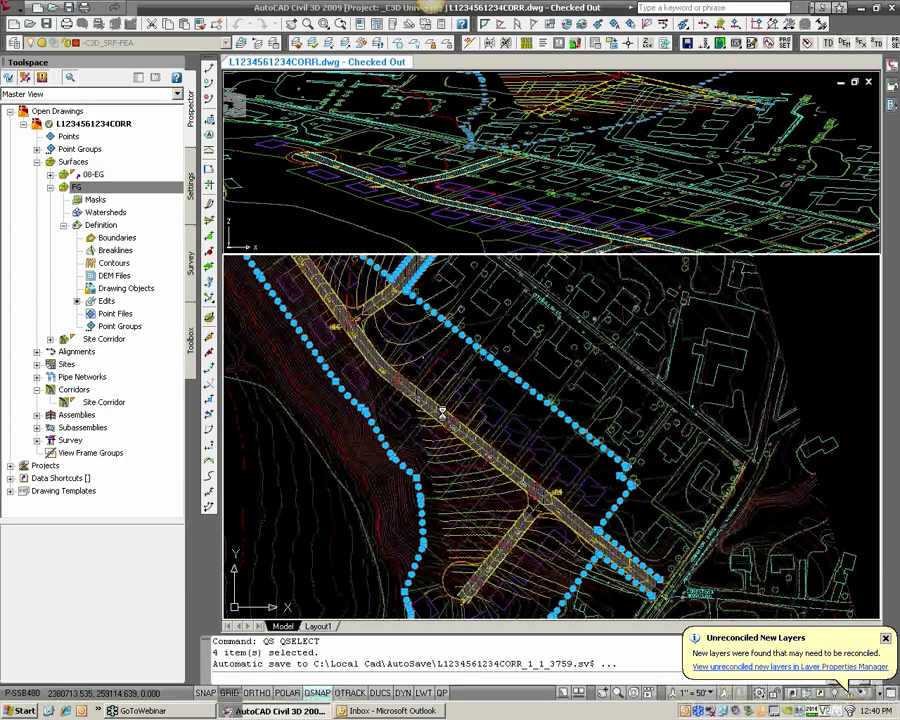
Add the selected feature lines to the FG surface as standard breaklines with a 5' supplementing distance and a 0.01' mid-ordinate distance
scroll(540, 400, down, 4)
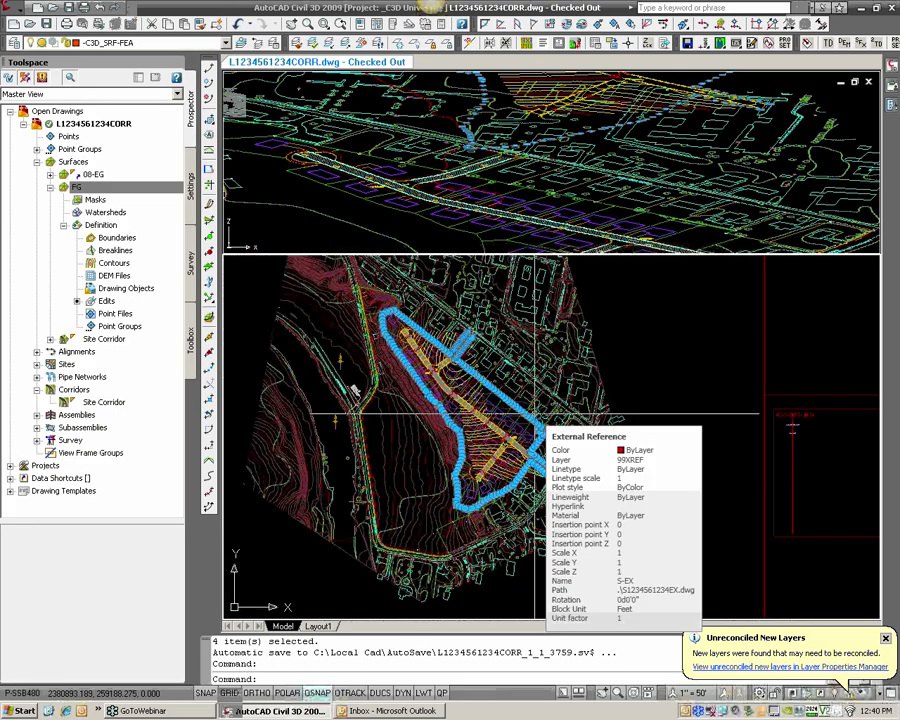
click(124, 252)
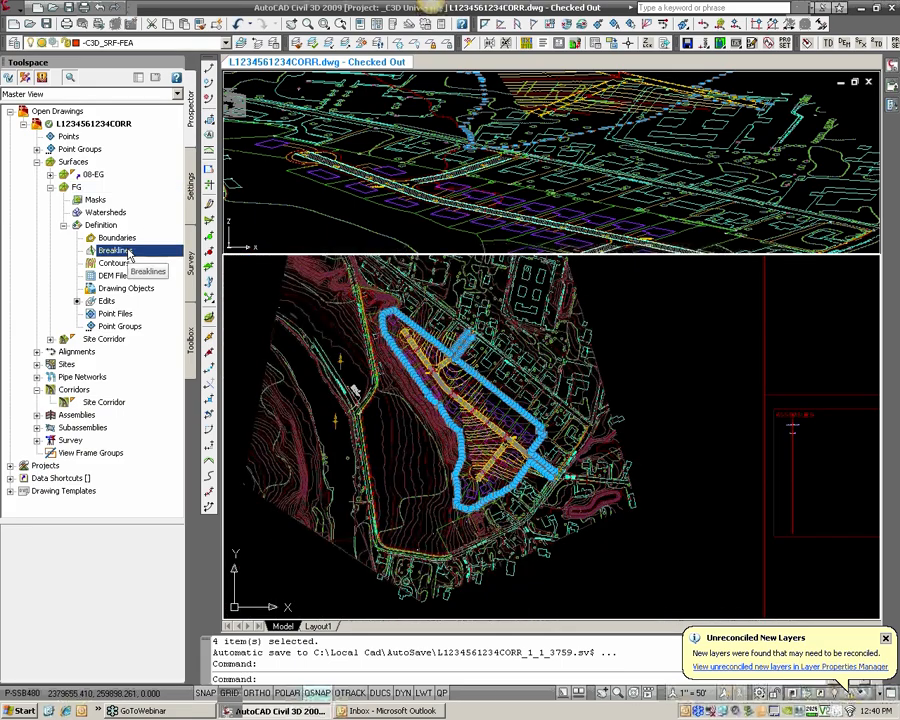
right_click(127, 252)
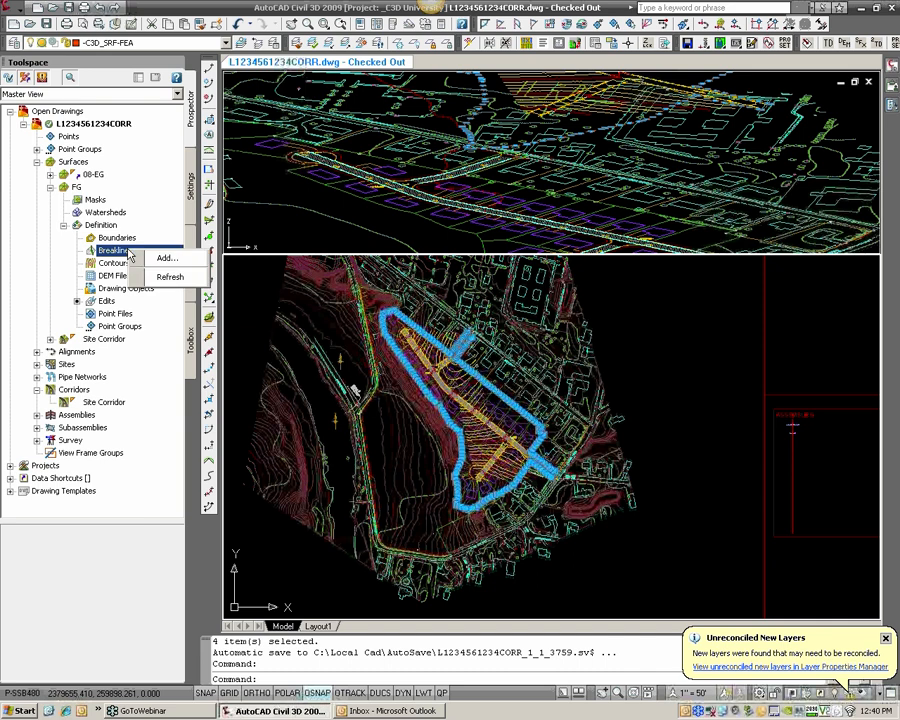
click(166, 259)
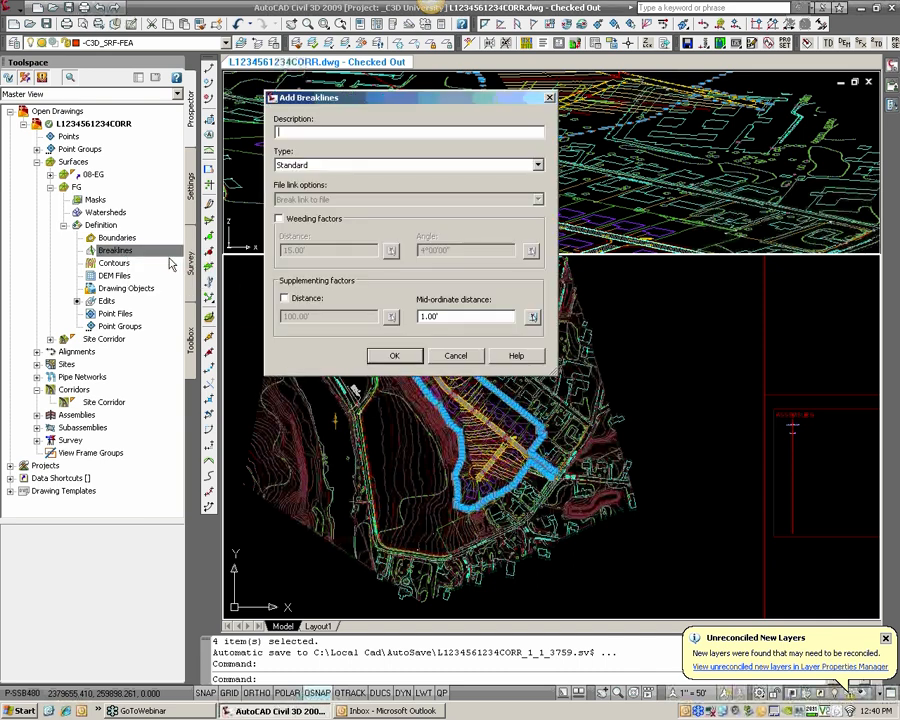
click(283, 298)
drag(333, 316, 230, 328)
text(5)
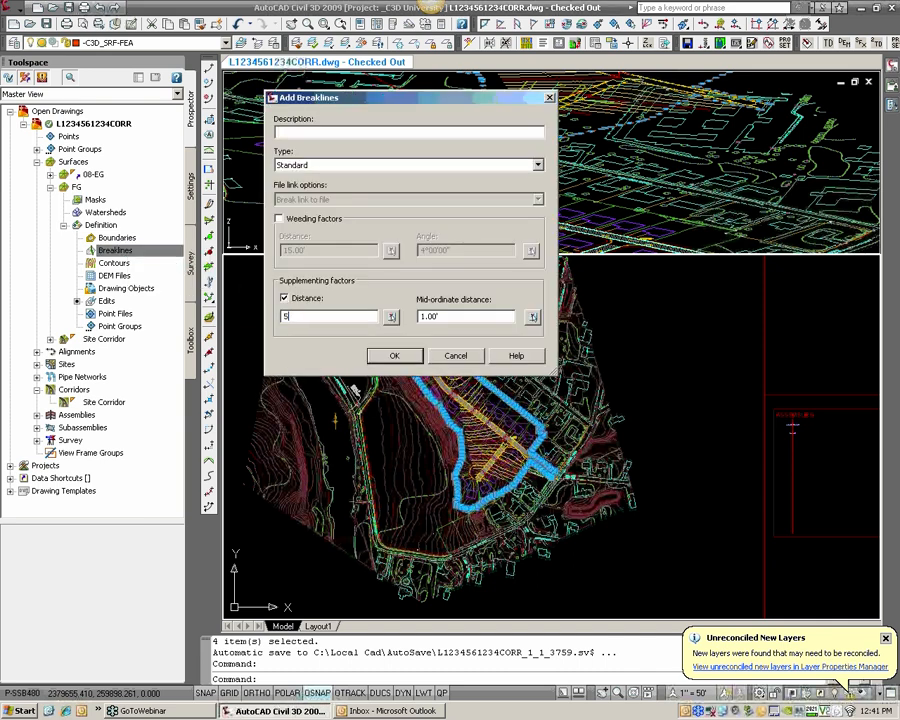
key(Tab)
drag(466, 318, 335, 329)
text(.01)
key(Tab)
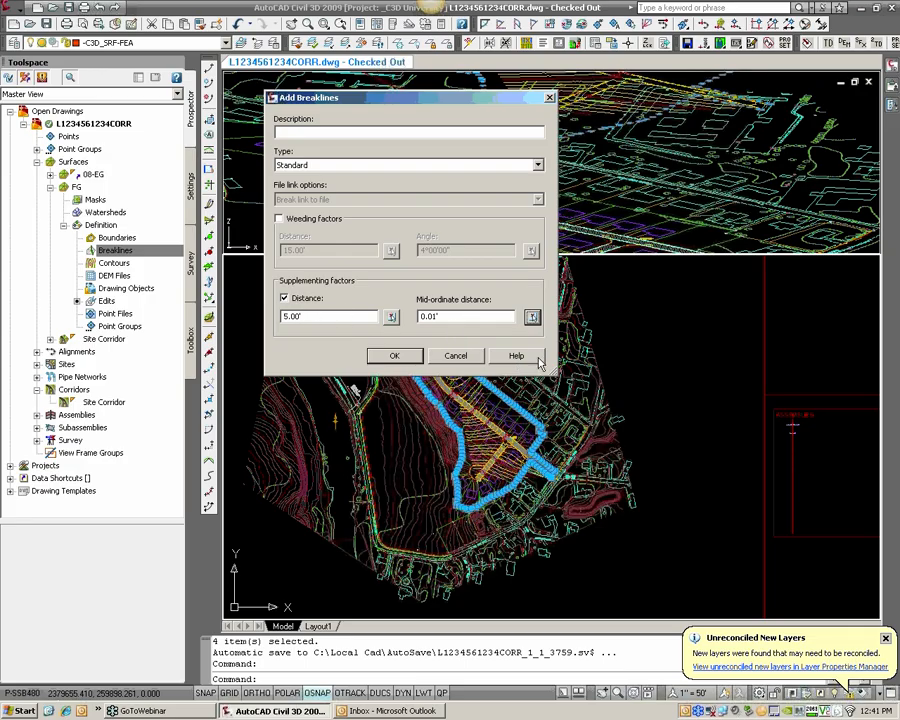
click(406, 359)
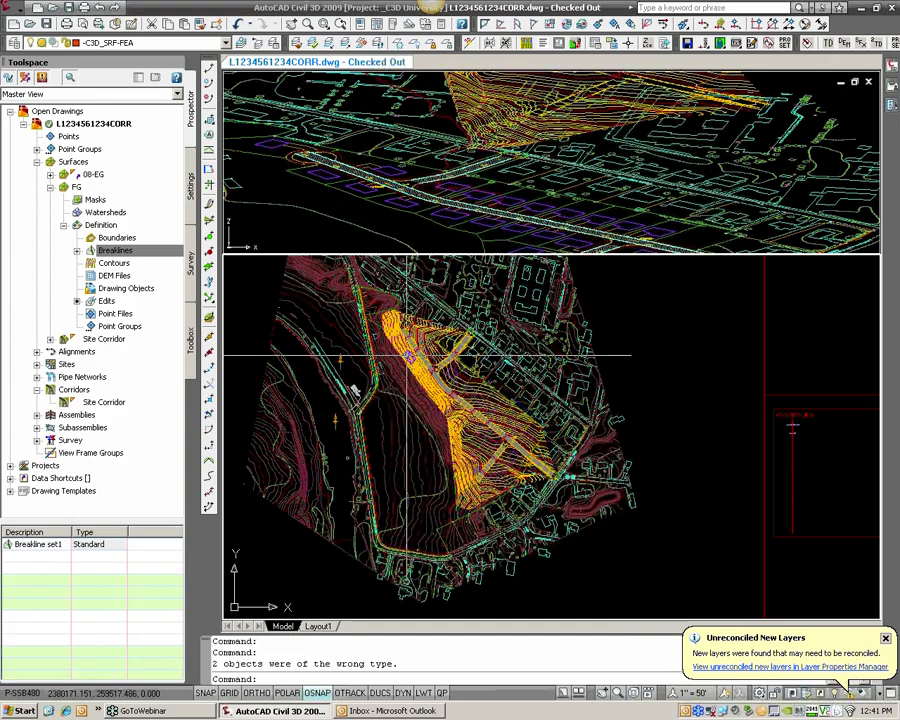
Examine the rebuilt FG contours in plan around the corridor, the side road and the cul-de-sac end
scroll(412, 343, up, 5)
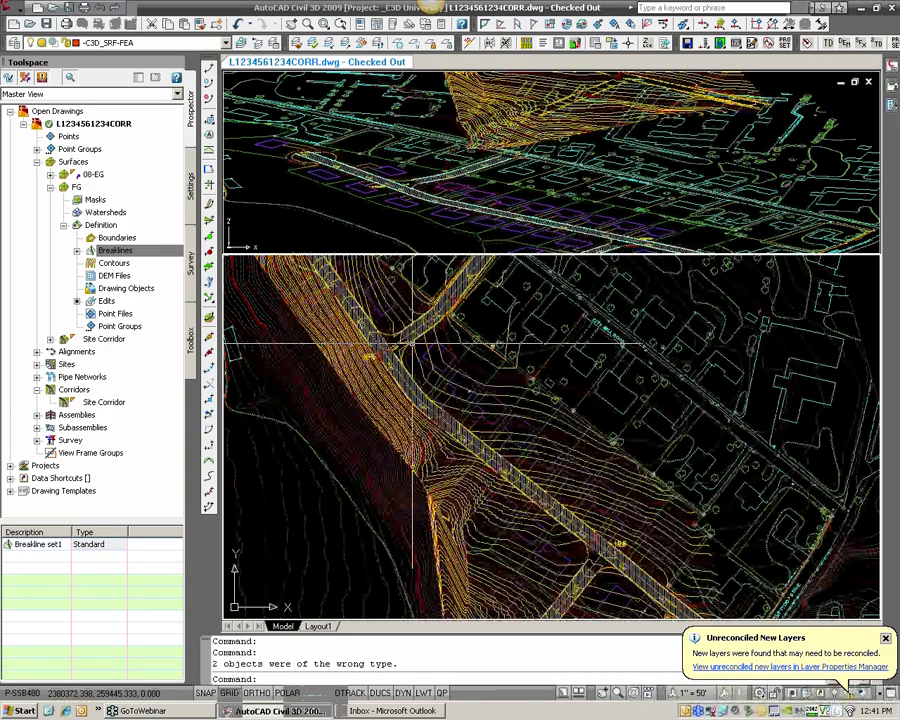
middle_drag(412, 343, 444, 434)
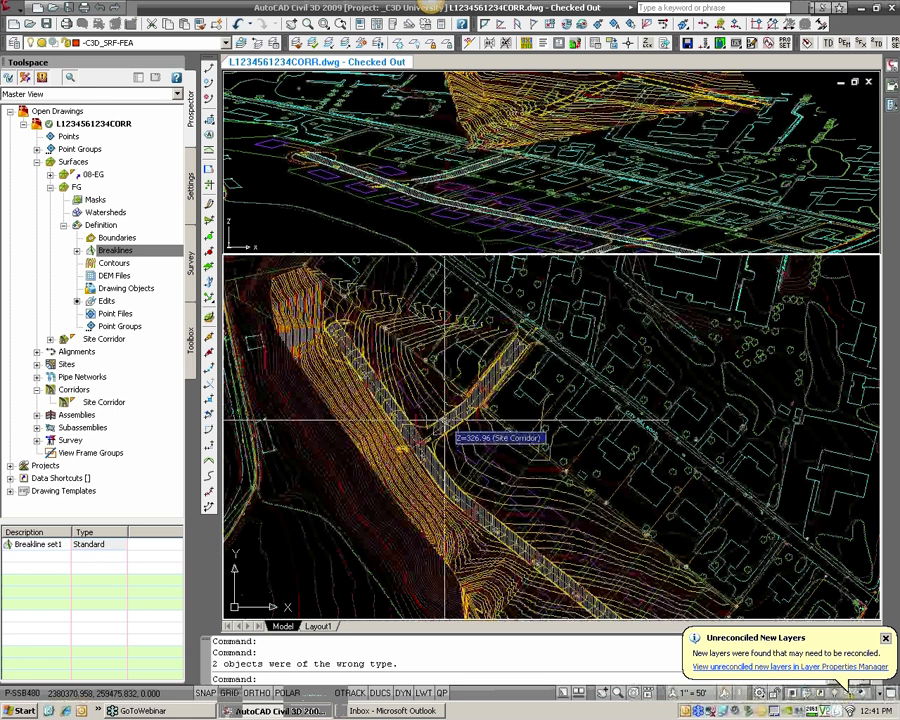
mouse_move(438, 371)
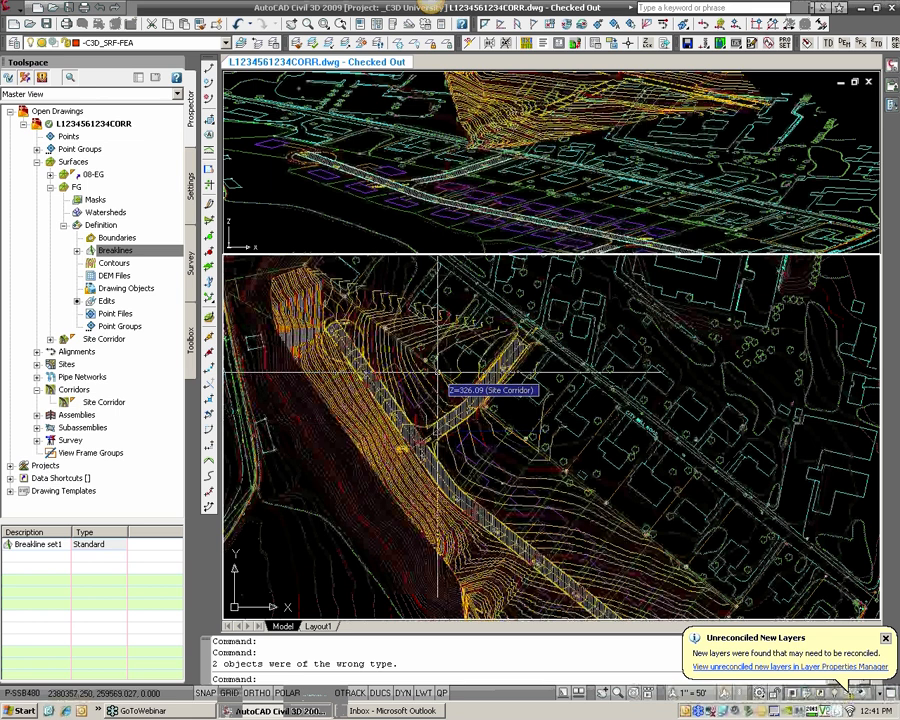
scroll(399, 335, up, 3)
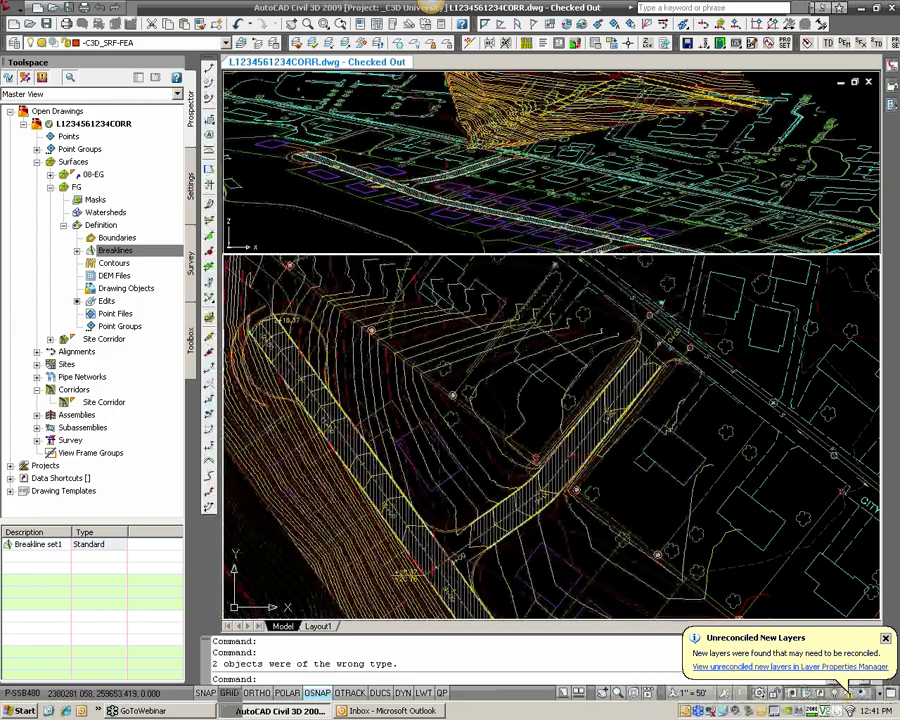
scroll(614, 380, down, 3)
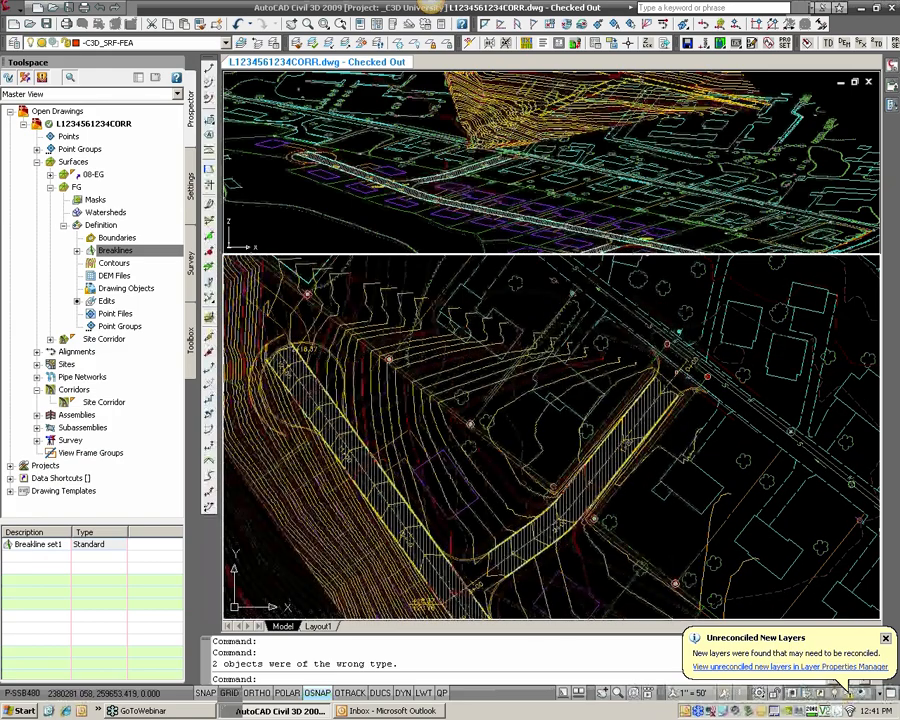
scroll(614, 380, up, 3)
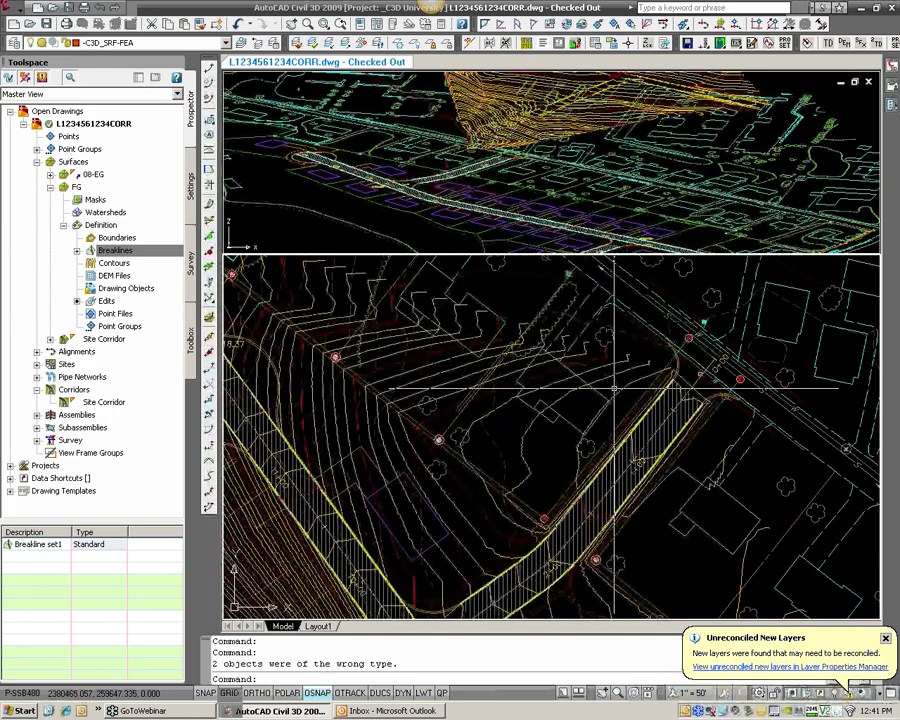
middle_drag(566, 369, 550, 410)
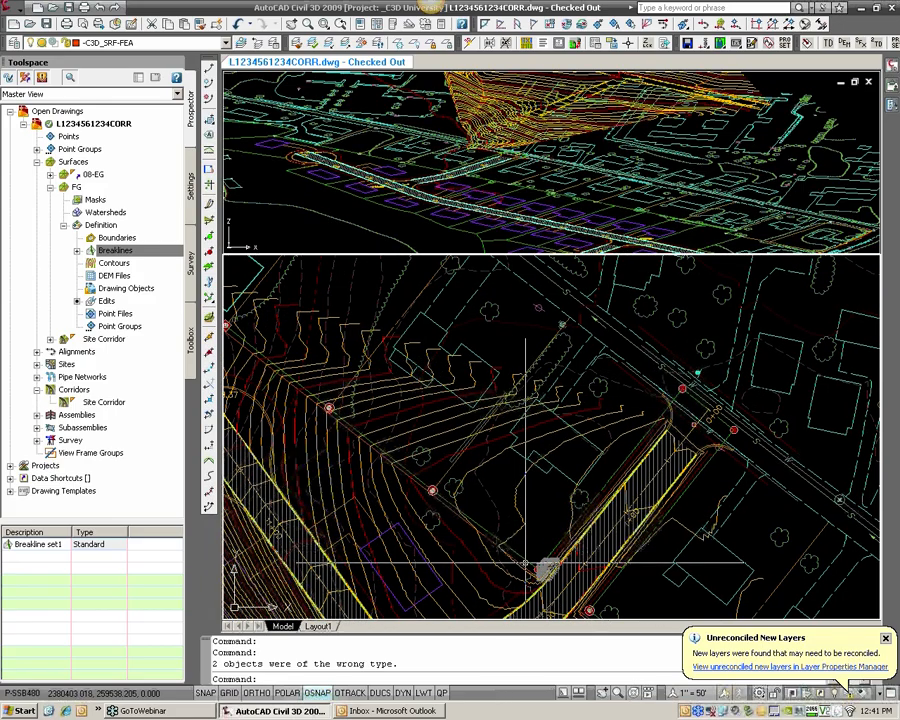
scroll(485, 497, up, 2)
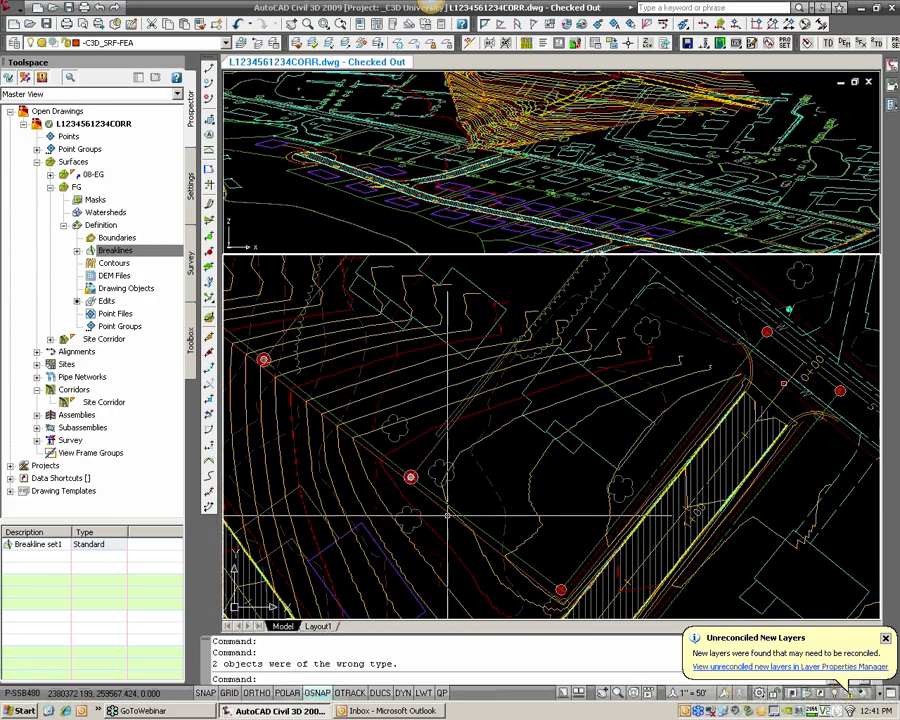
scroll(414, 505, down, 3)
scroll(414, 505, up, 1)
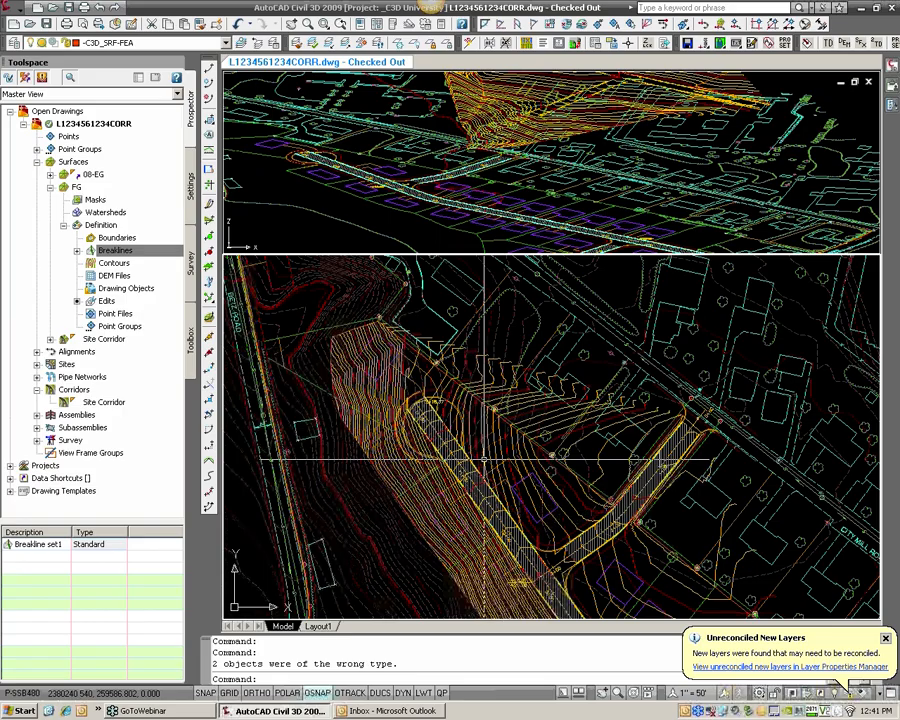
scroll(346, 340, up, 2)
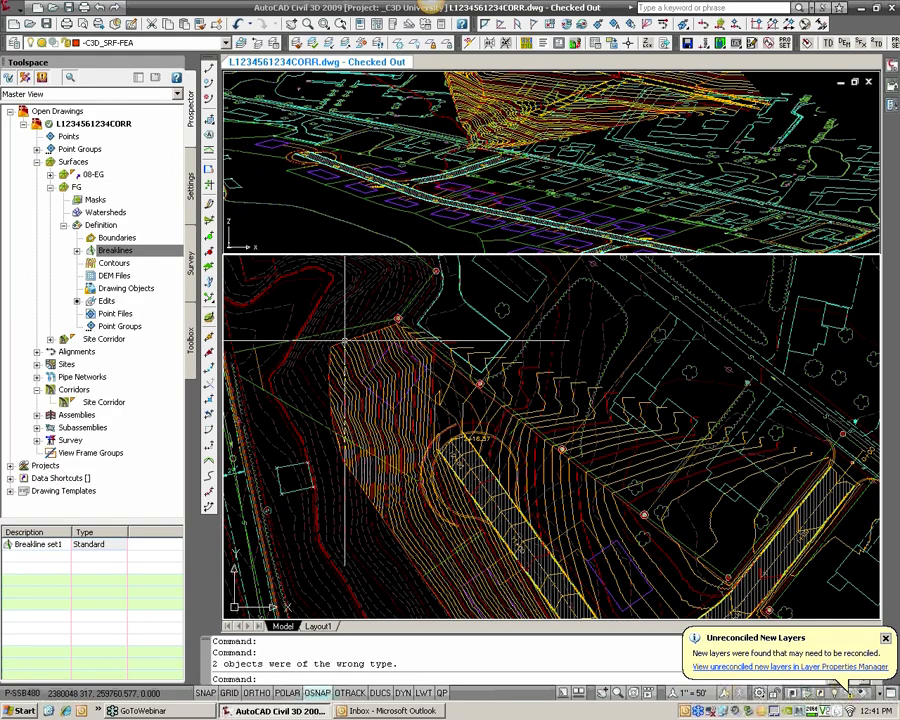
scroll(360, 343, up, 1)
Inspect the FG surface's edge in the 3D view, highlighting the perimeter feature line and clearing the selection
shift+middle_drag(487, 160, 397, 150)
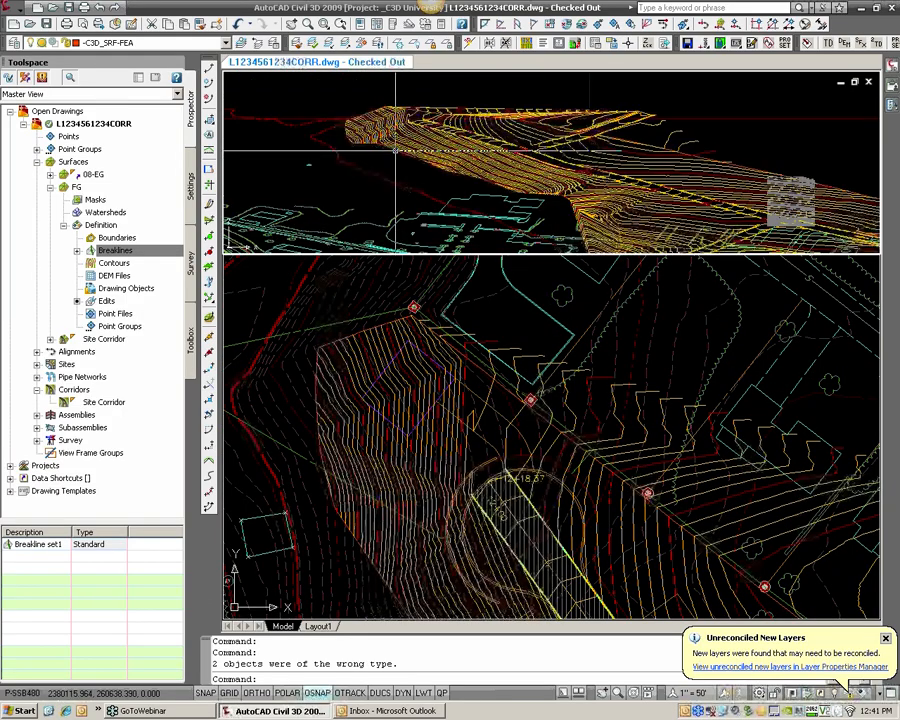
click(397, 149)
scroll(397, 149, up, 2)
key(Escape)
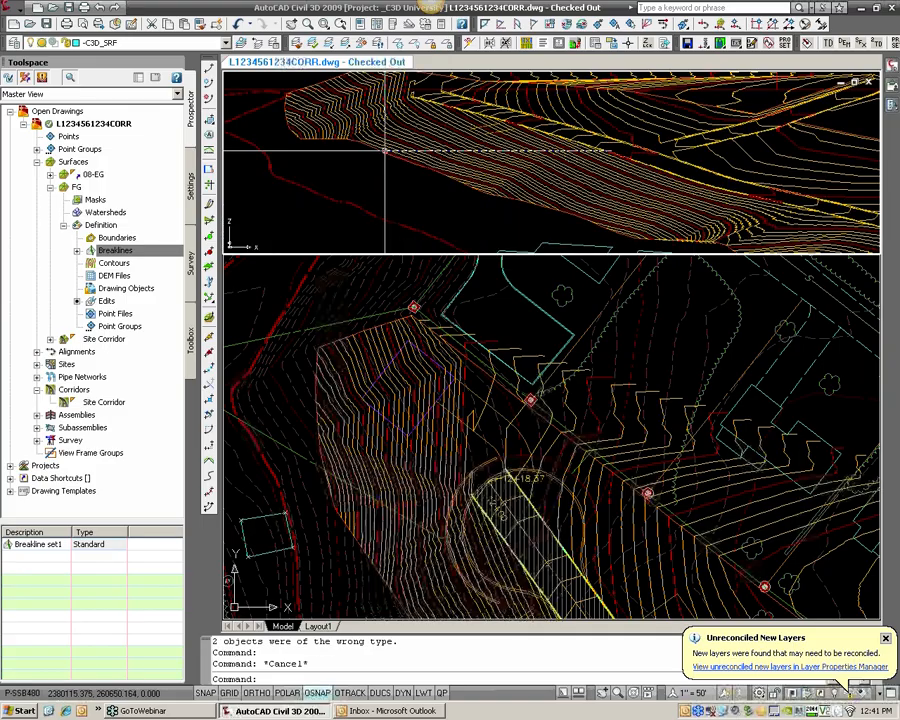
click(378, 148)
scroll(390, 152, down, 3)
shift+middle_drag(420, 157, 508, 185)
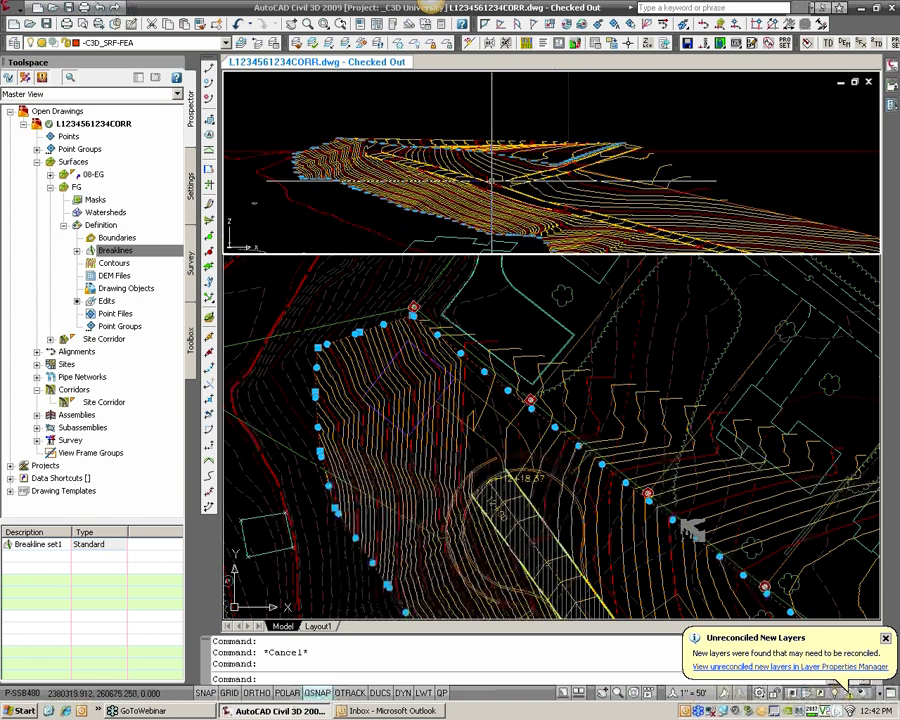
key(Escape)
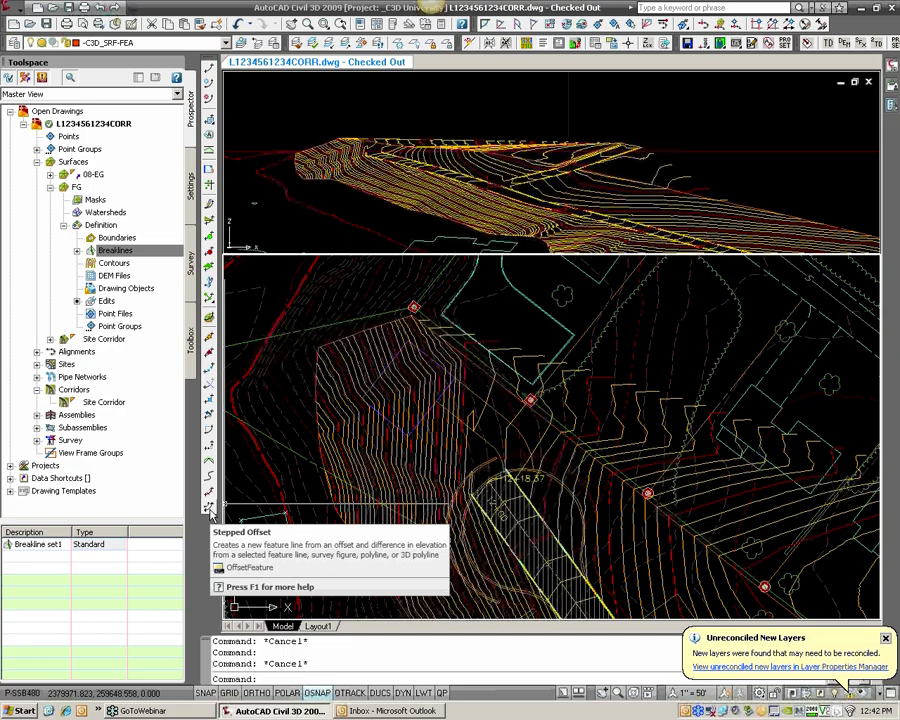
Use Stepped Offset to offset the perimeter feature line 0.1 toward the outside of the site, with object snap turned off
click(209, 508)
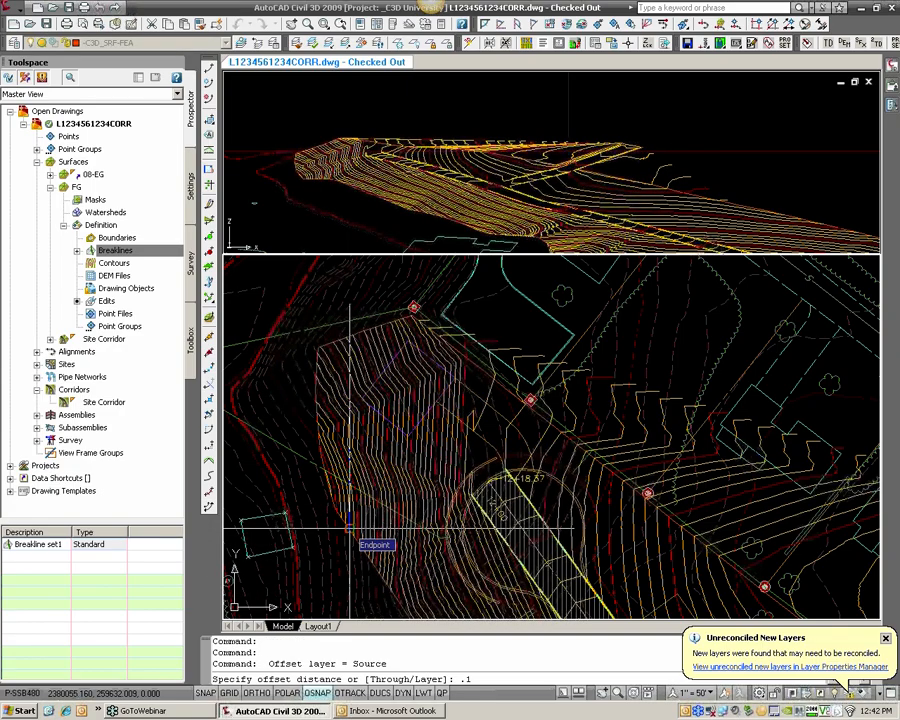
key(Return)
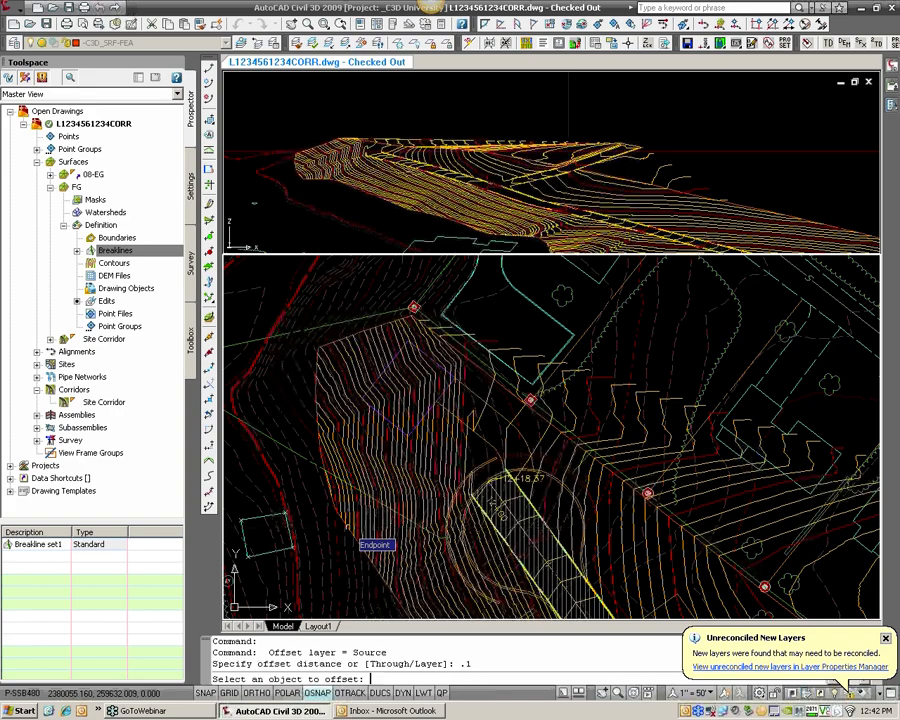
scroll(343, 519, up, 5)
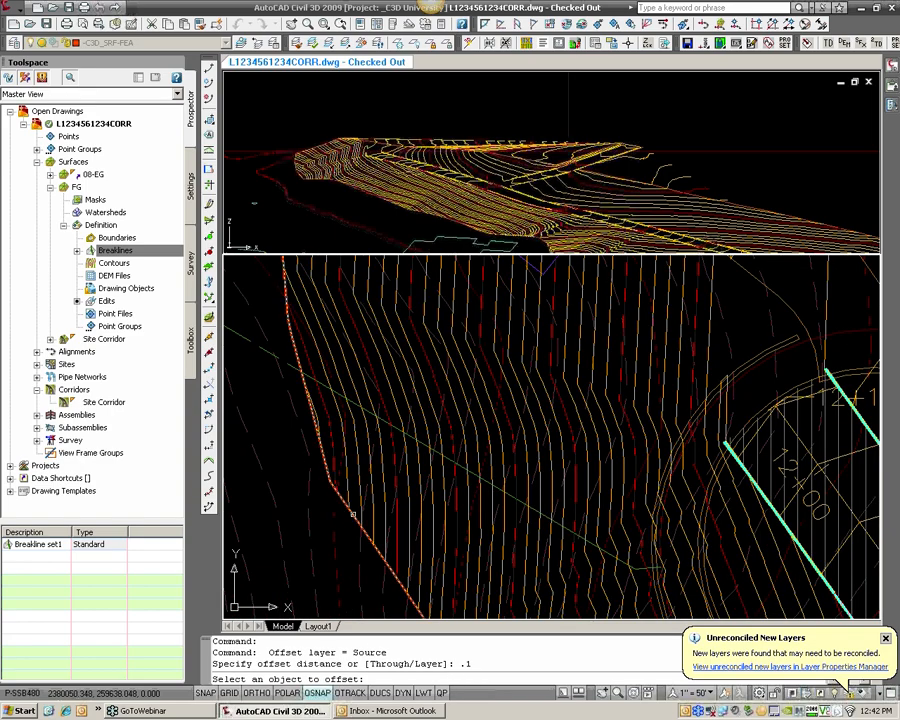
click(343, 519)
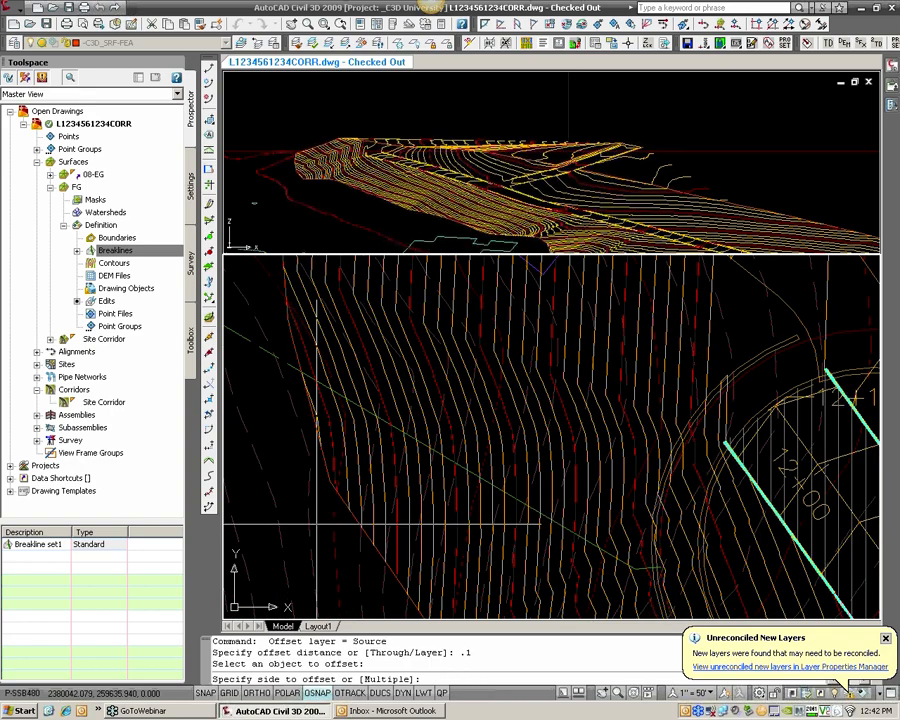
key(F3)
click(318, 527)
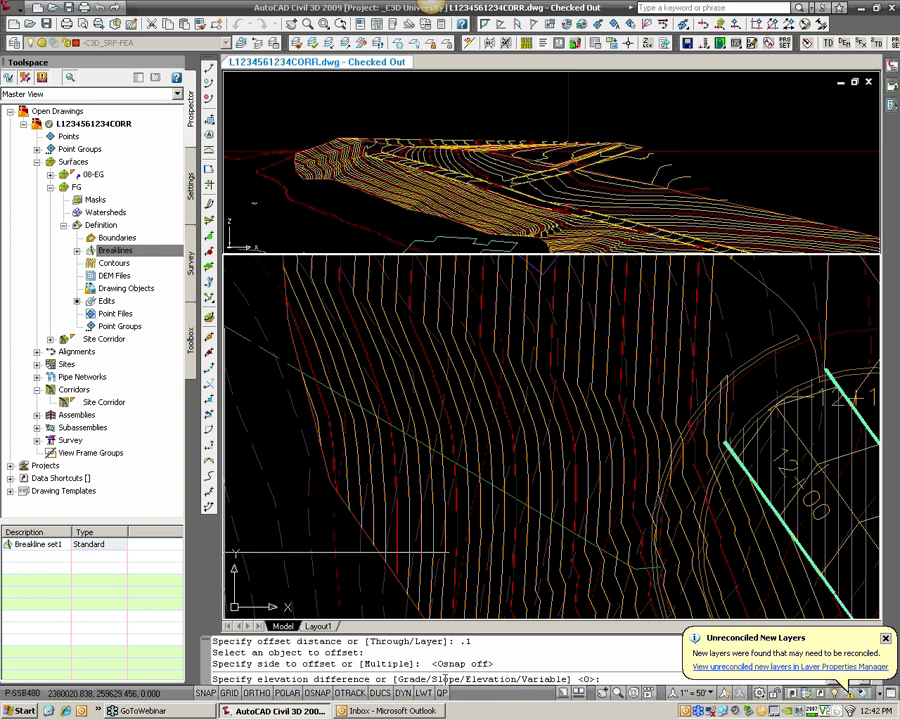
Give the offset feature line a fixed elevation of 1 and finish the stepped offset
scroll(479, 616, up, 2)
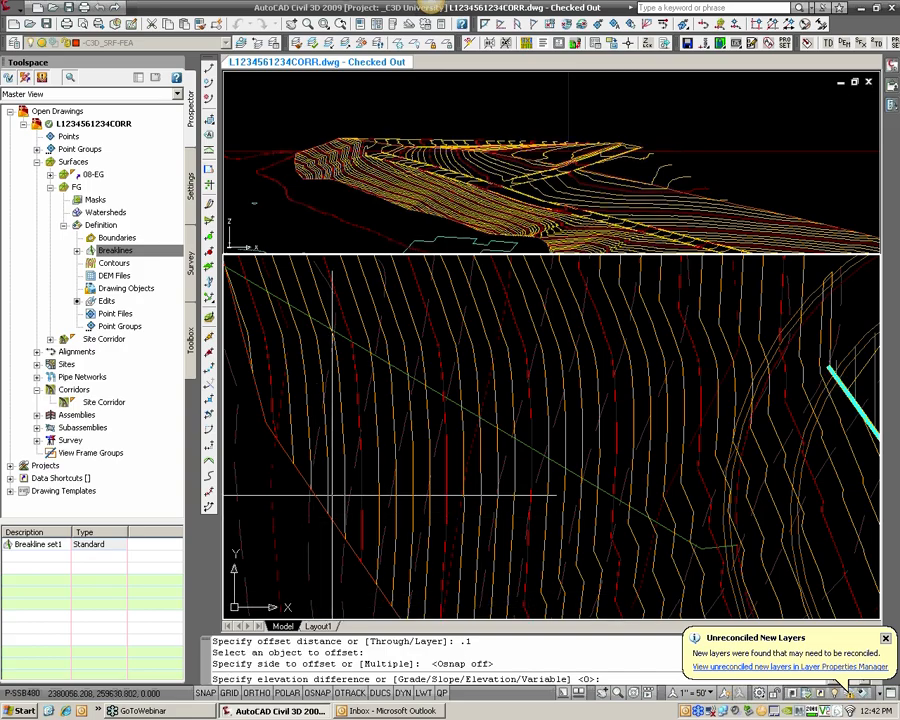
text(E)
key(Return)
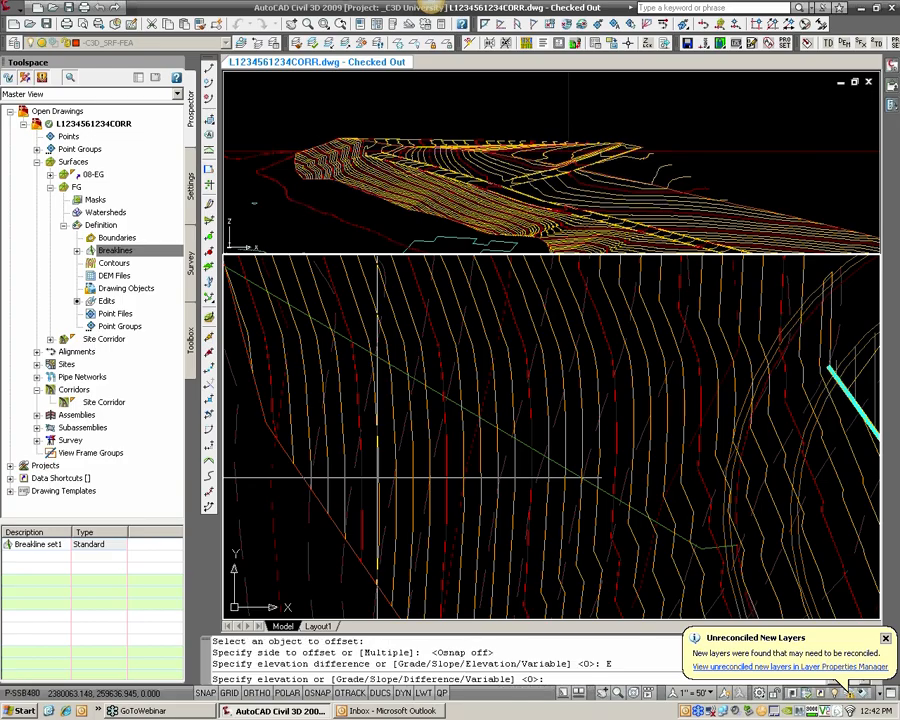
key(Return)
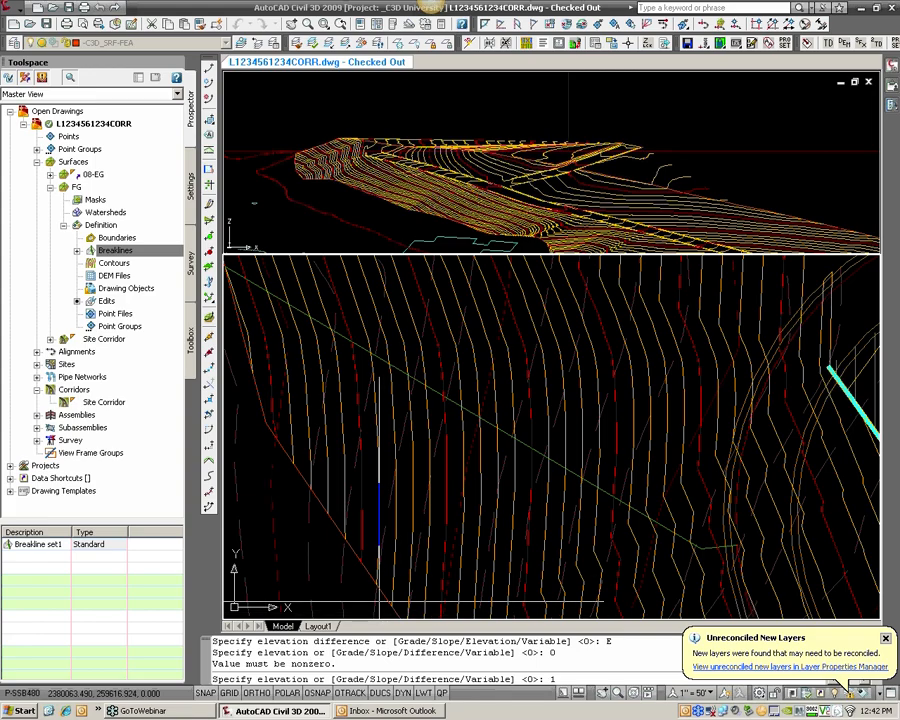
key(Return)
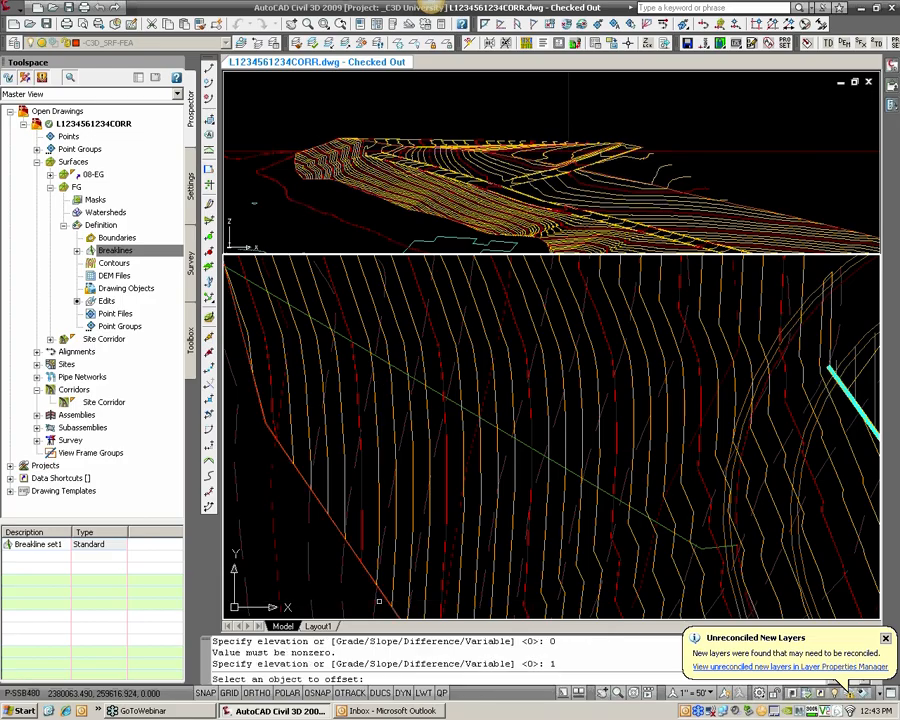
key(Return)
Examine the offset feature line around the site in the 3D view, comparing its position with the original perimeter line
scroll(362, 560, up, 3)
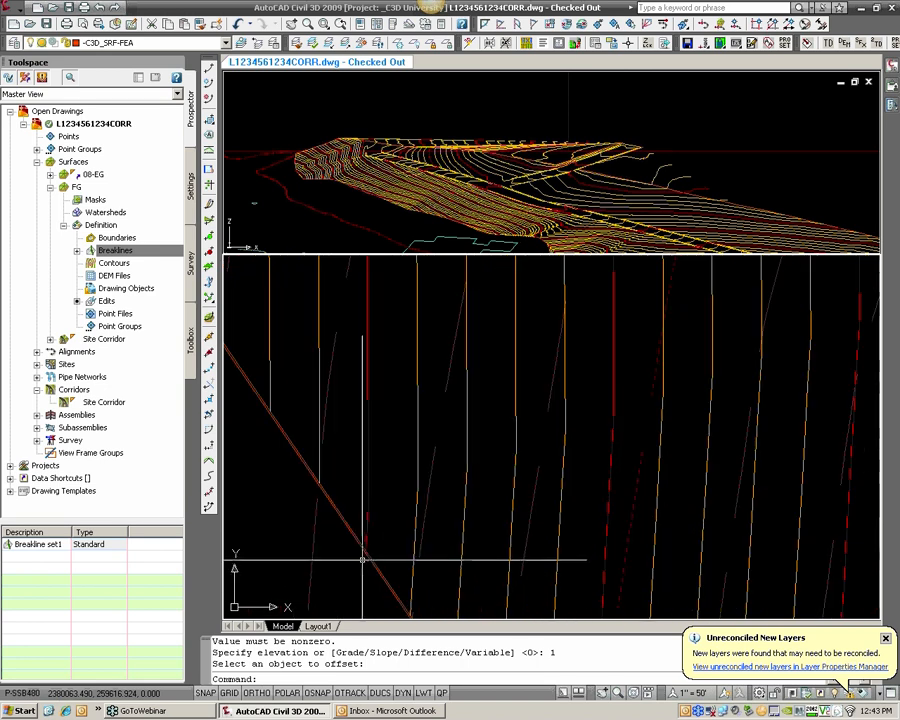
click(367, 555)
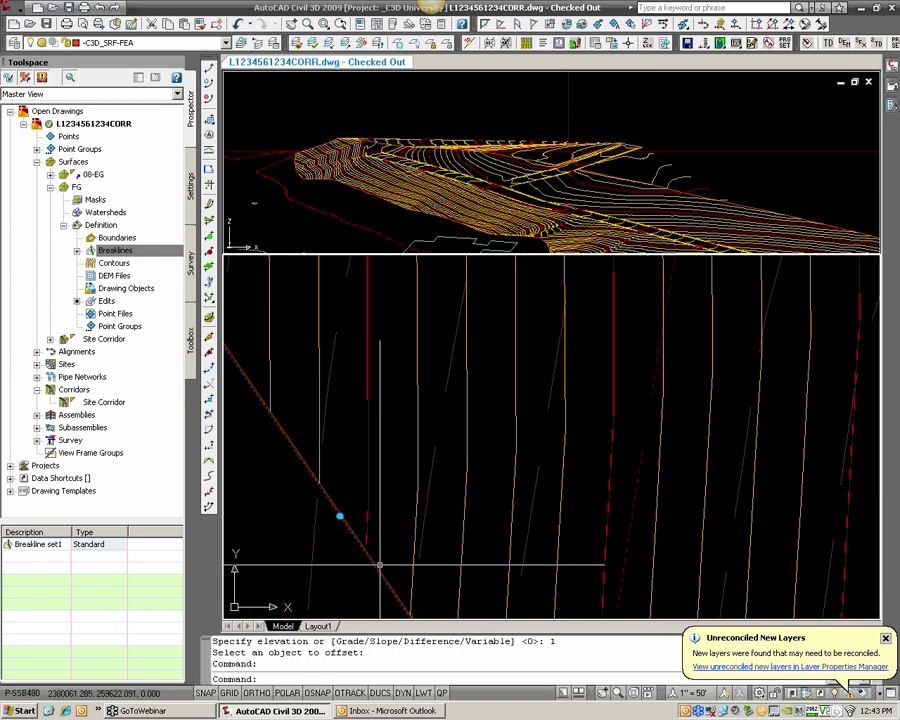
click(423, 225)
scroll(409, 230, down, 2)
scroll(380, 242, down, 1)
middle_drag(380, 242, 418, 135)
middle_drag(525, 219, 510, 160)
scroll(482, 190, up, 2)
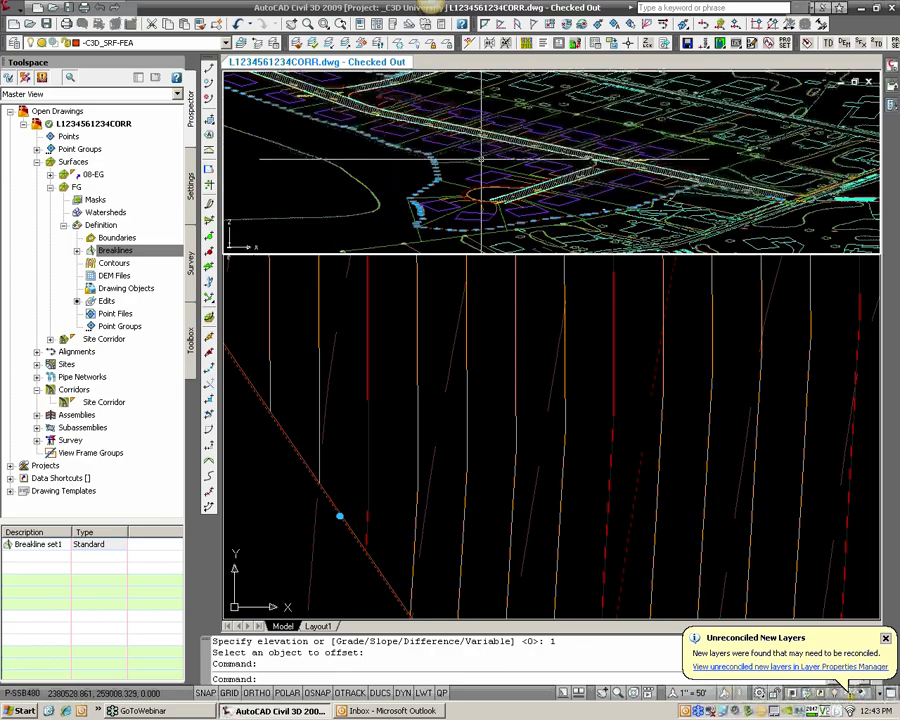
scroll(440, 138, up, 1)
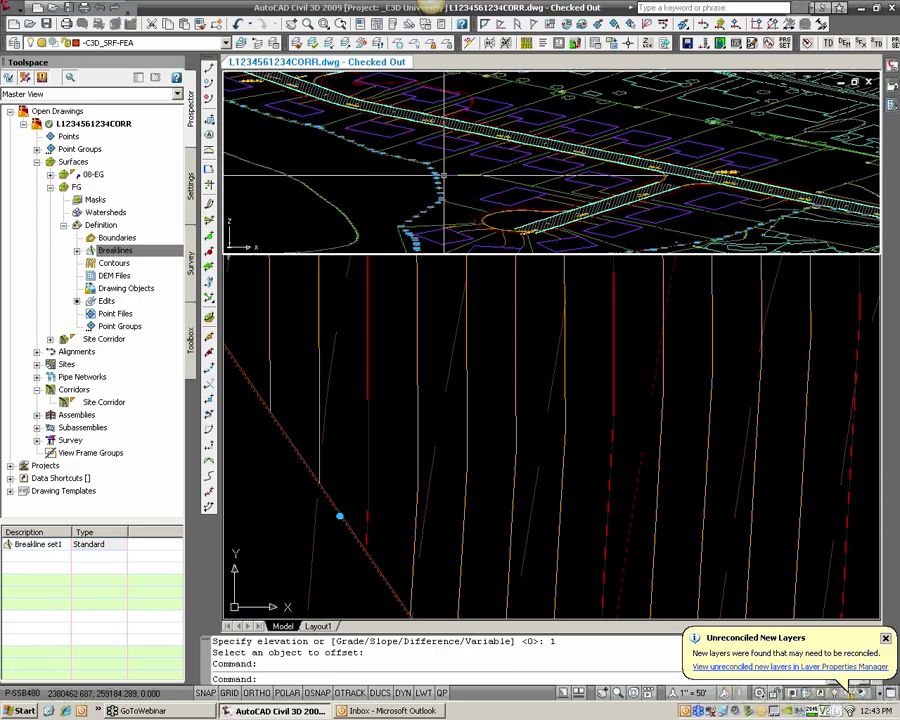
middle_drag(574, 176, 537, 114)
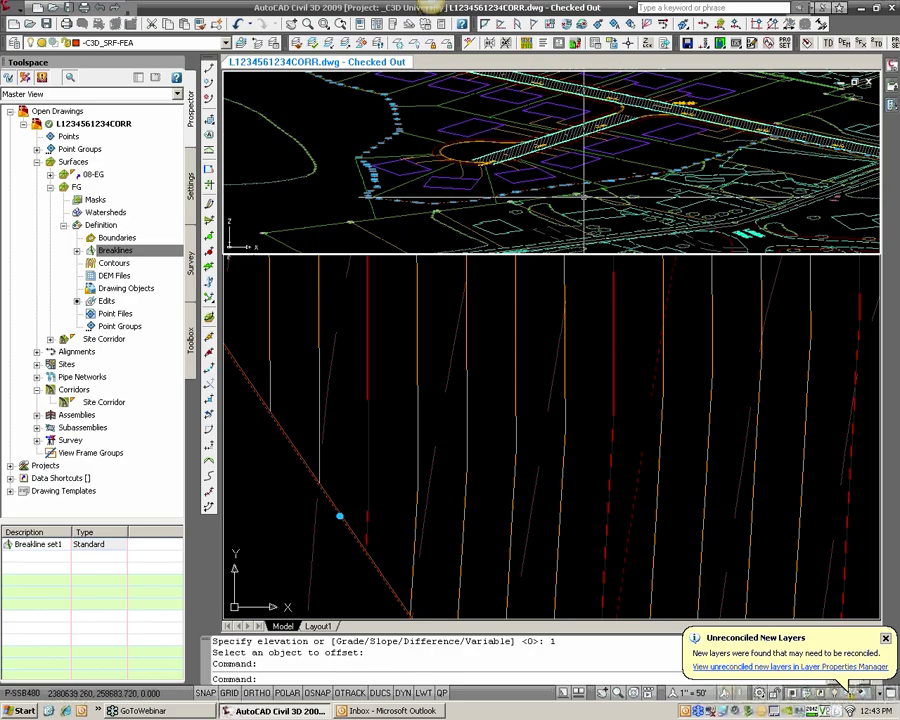
scroll(421, 162, up, 4)
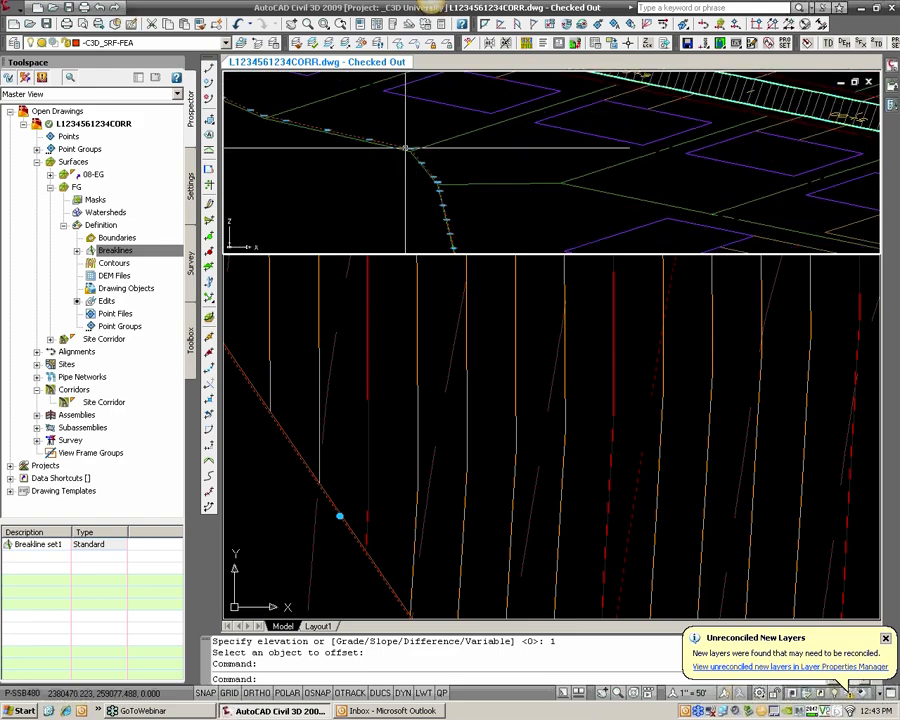
scroll(405, 152, down, 3)
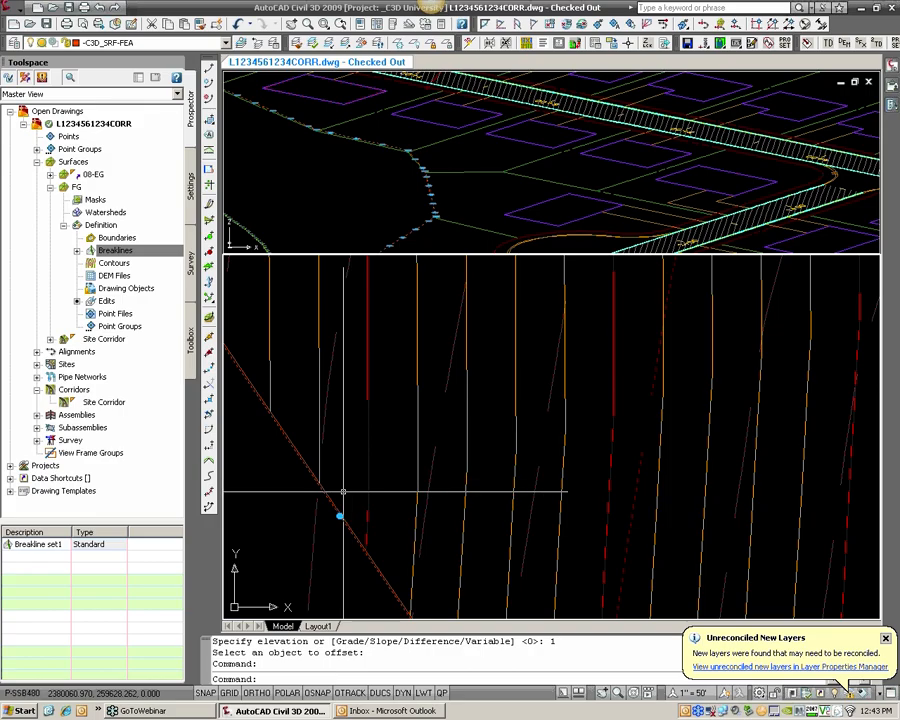
key(Escape)
key(Escape)
Explode the offset feature line into a plain polyline
scroll(345, 520, up, 3)
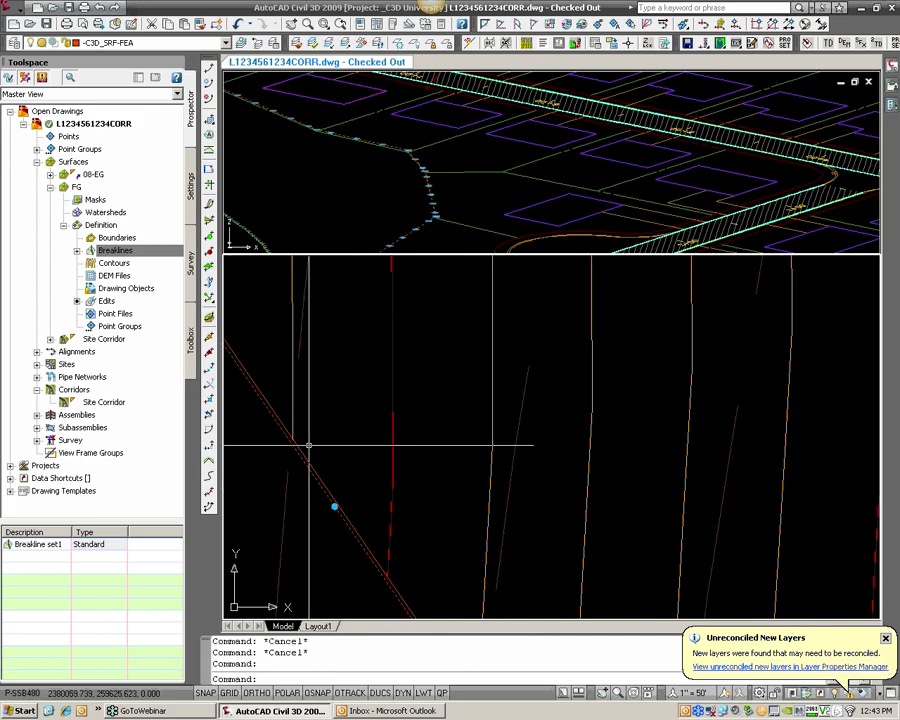
scroll(301, 386, down, 5)
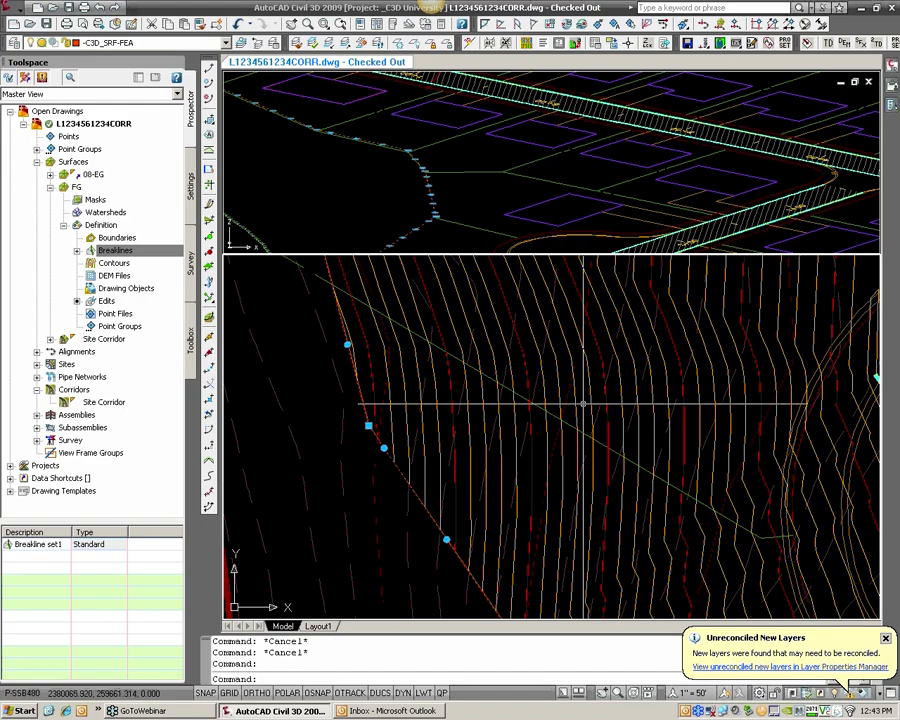
key(ctrl+1)
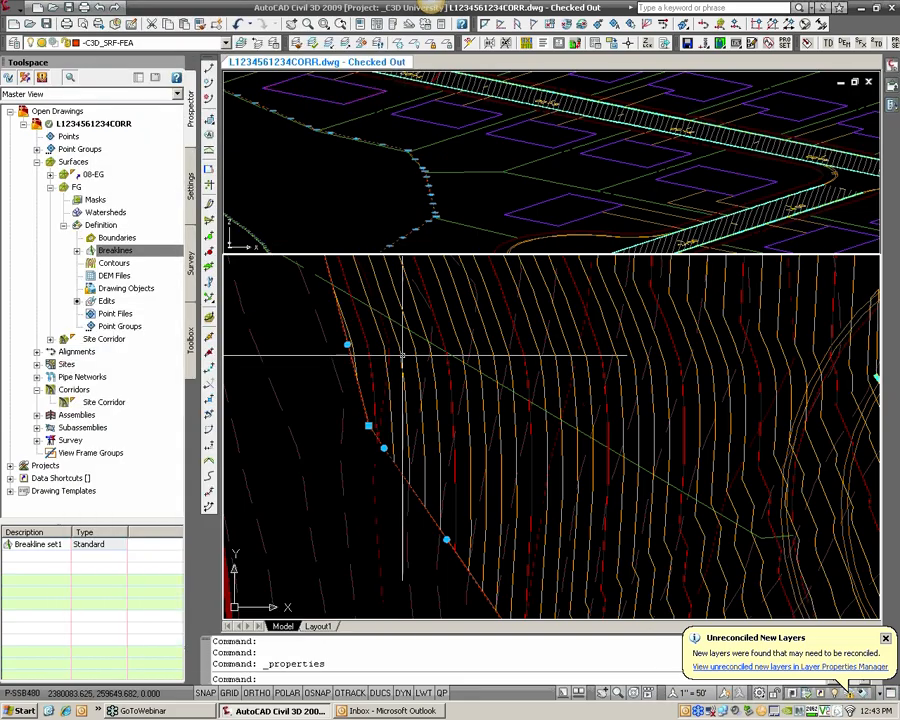
scroll(390, 434, up, 3)
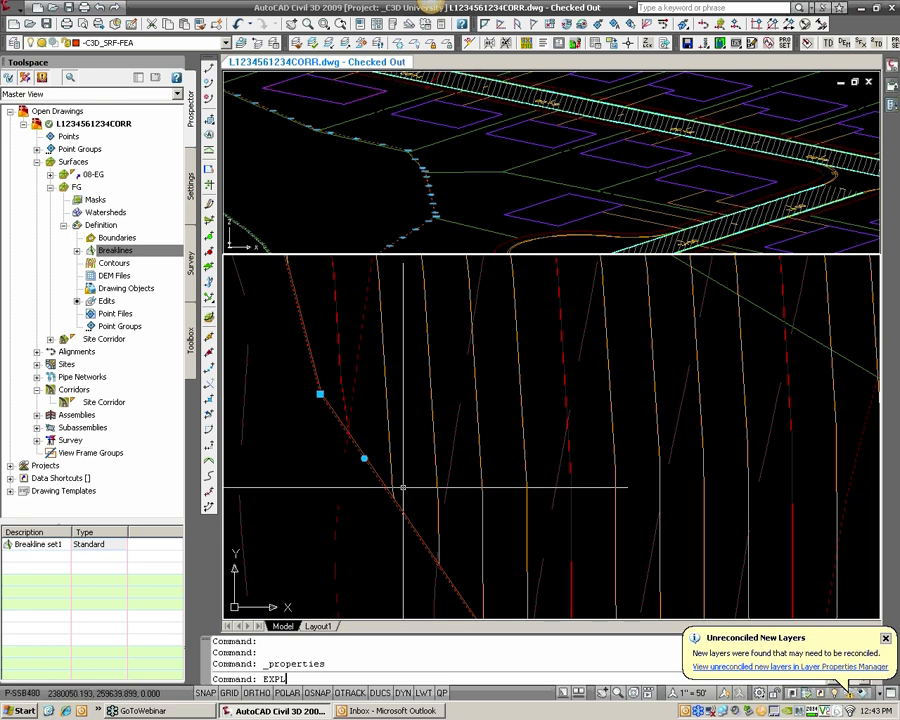
text(ODE)
key(Return)
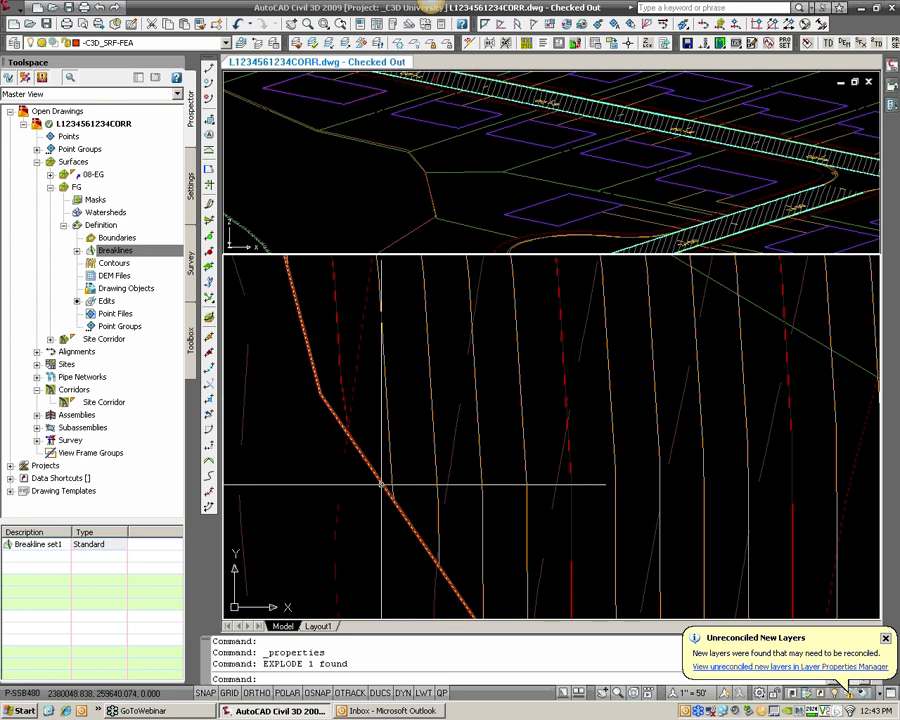
Inspect the exploded polyline's object type, layer and elevation in its properties
click(381, 484)
scroll(402, 424, down, 2)
scroll(415, 420, down, 2)
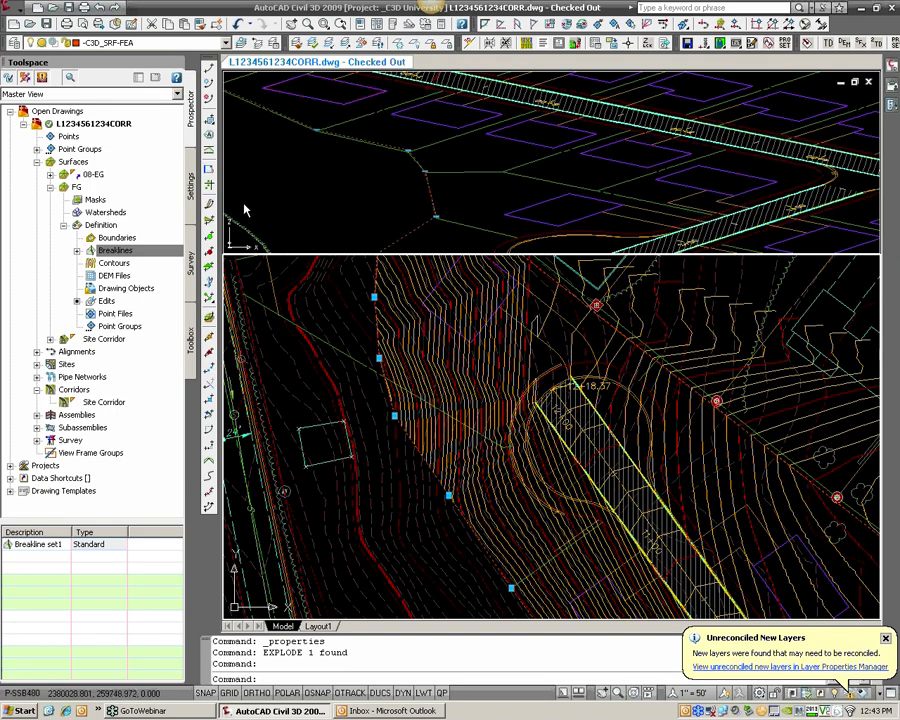
key(ctrl+1)
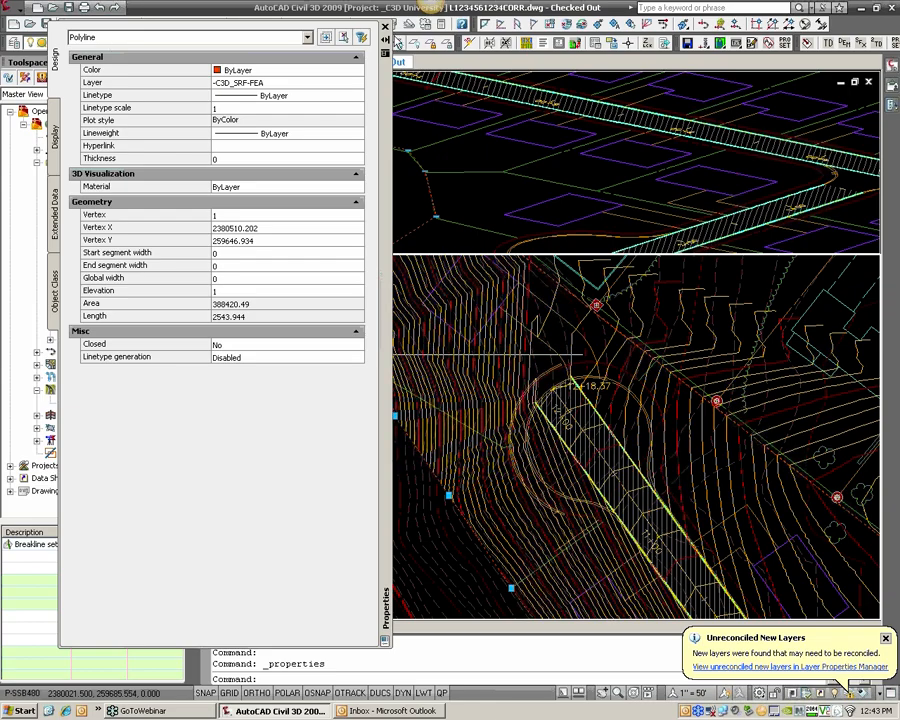
click(385, 28)
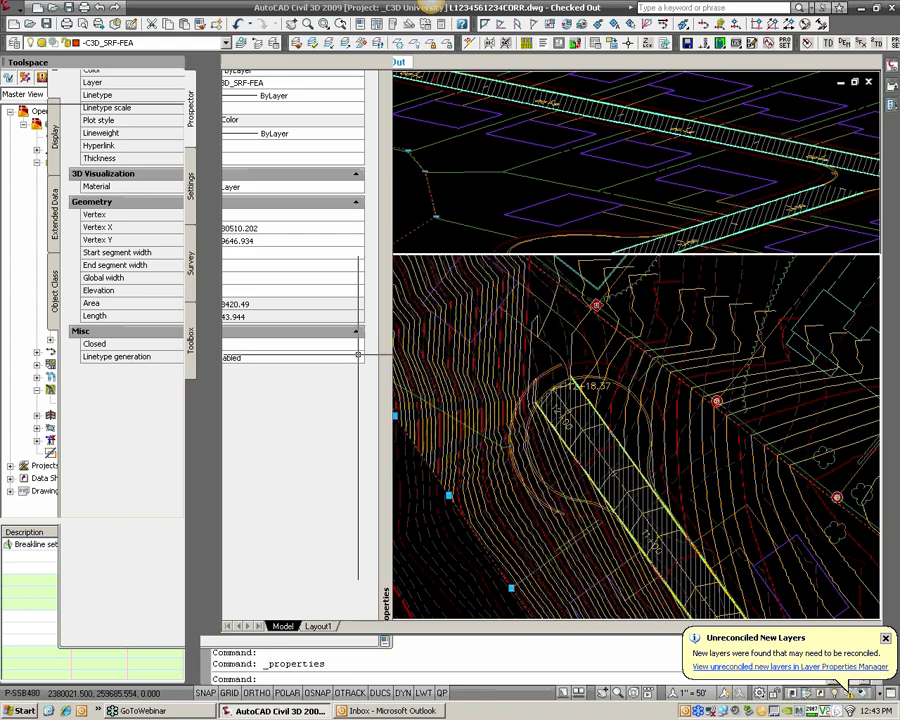
Erase the exploded offset polyline that runs around the site perimeter to the Conestoga Drive road entrance
scroll(395, 374, up, 4)
scroll(390, 375, up, 2)
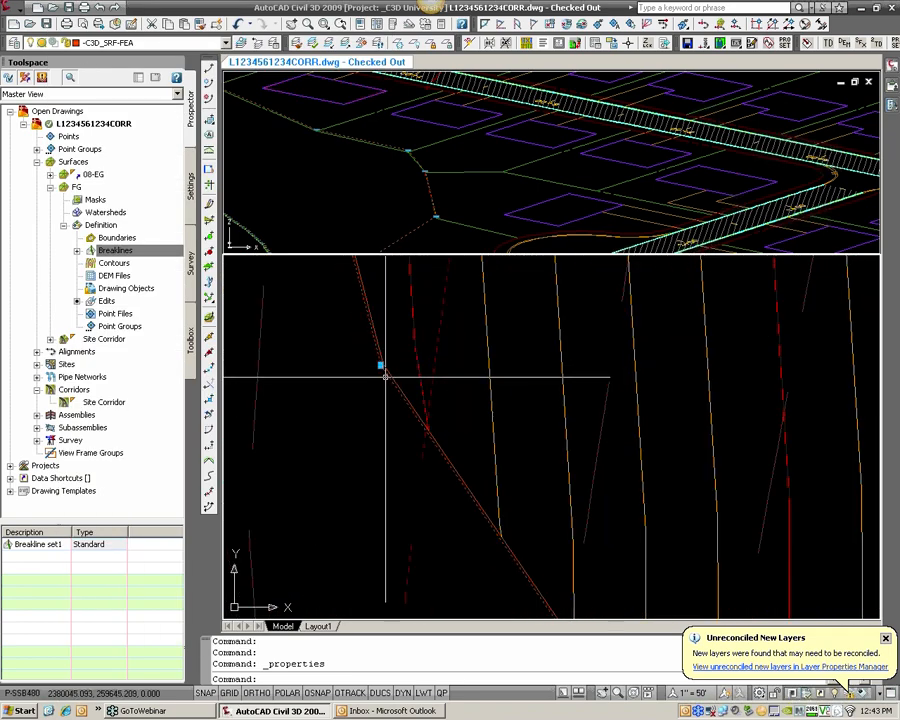
scroll(386, 375, down, 3)
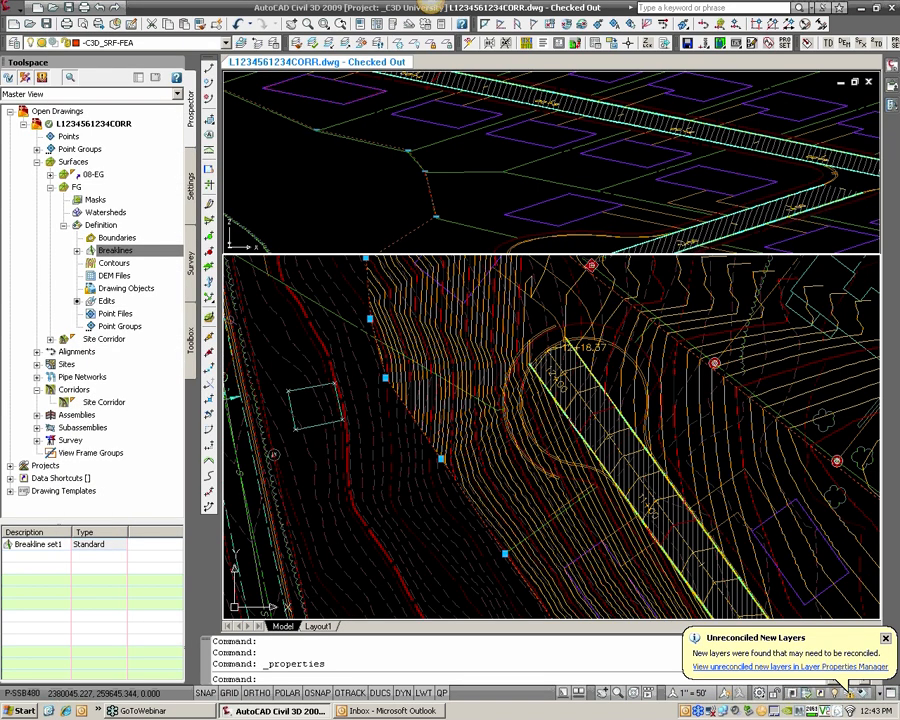
scroll(300, 360, down, 4)
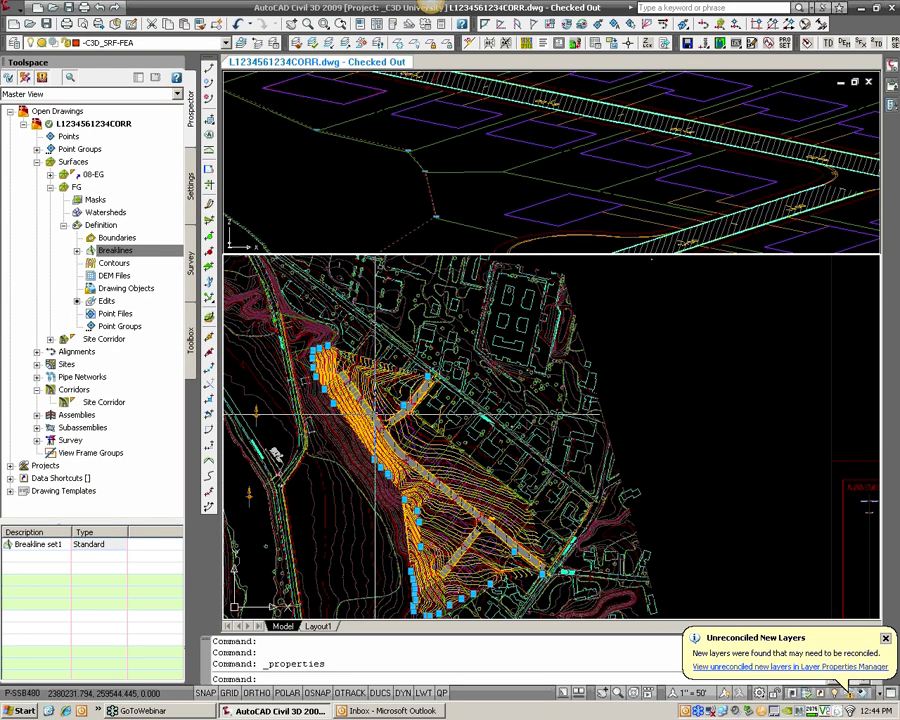
middle_drag(359, 392, 355, 386)
middle_drag(310, 348, 290, 298)
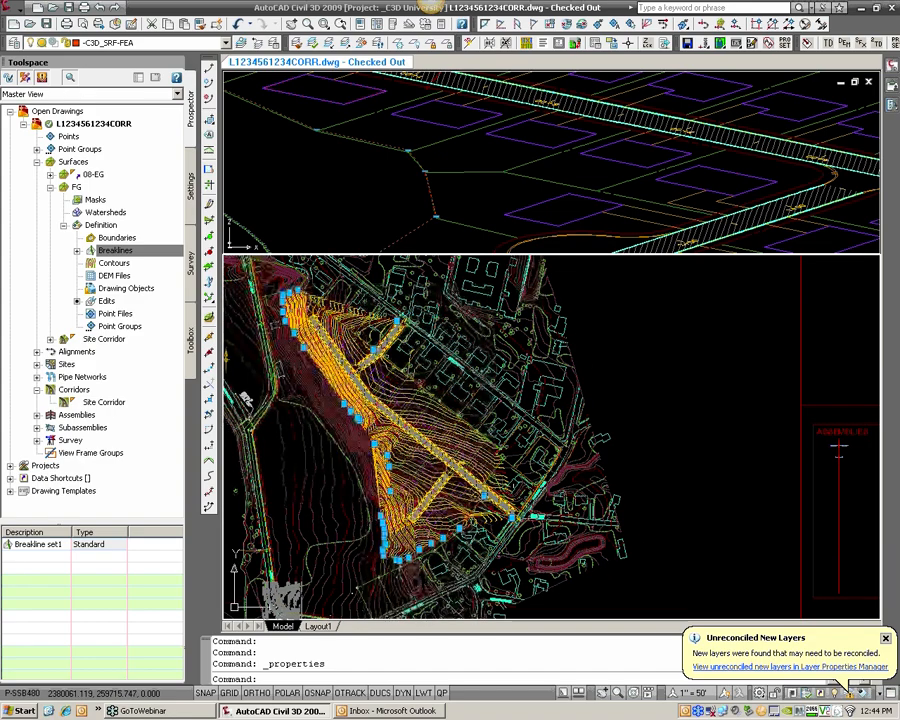
scroll(502, 508, up, 2)
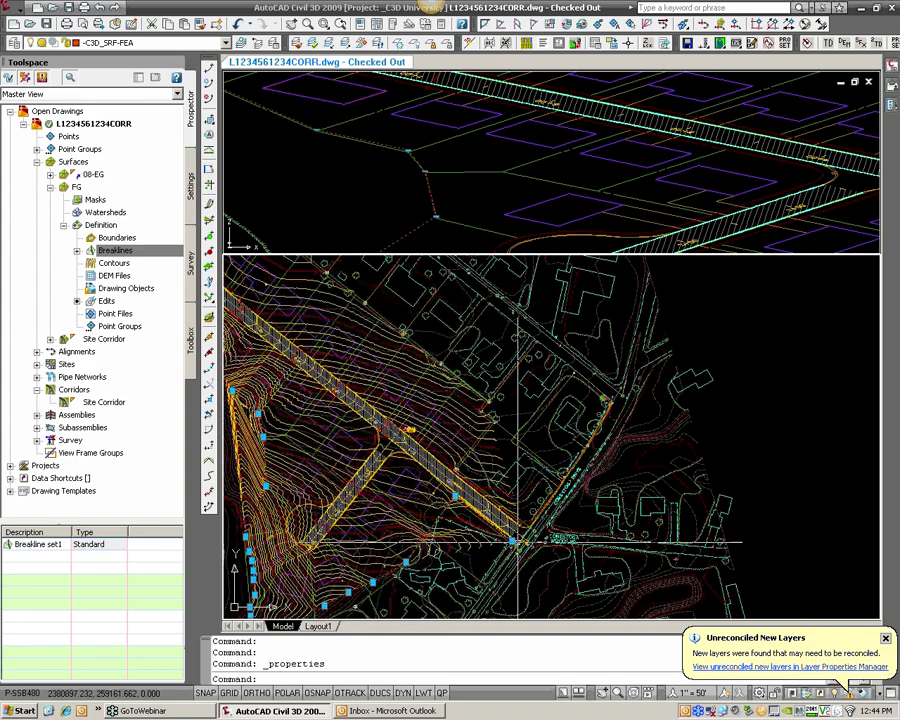
scroll(512, 508, up, 2)
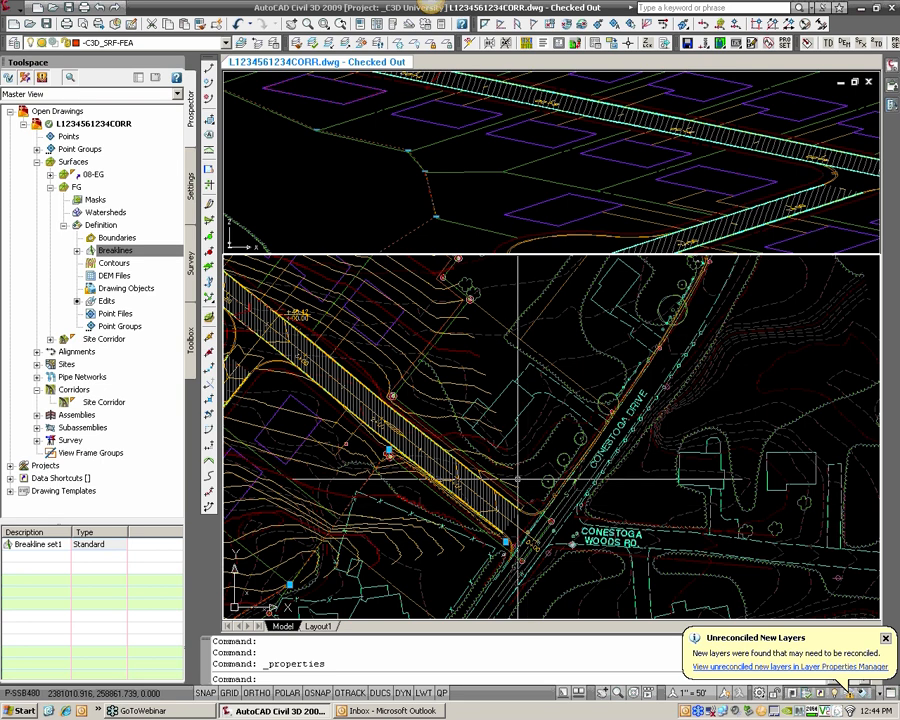
scroll(505, 510, up, 1)
middle_drag(378, 469, 522, 451)
text(e)
key(Return)
Thaw the -21BNDY layer and select the site boundary polyline on it
click(189, 44)
scroll(175, 60, up, 5)
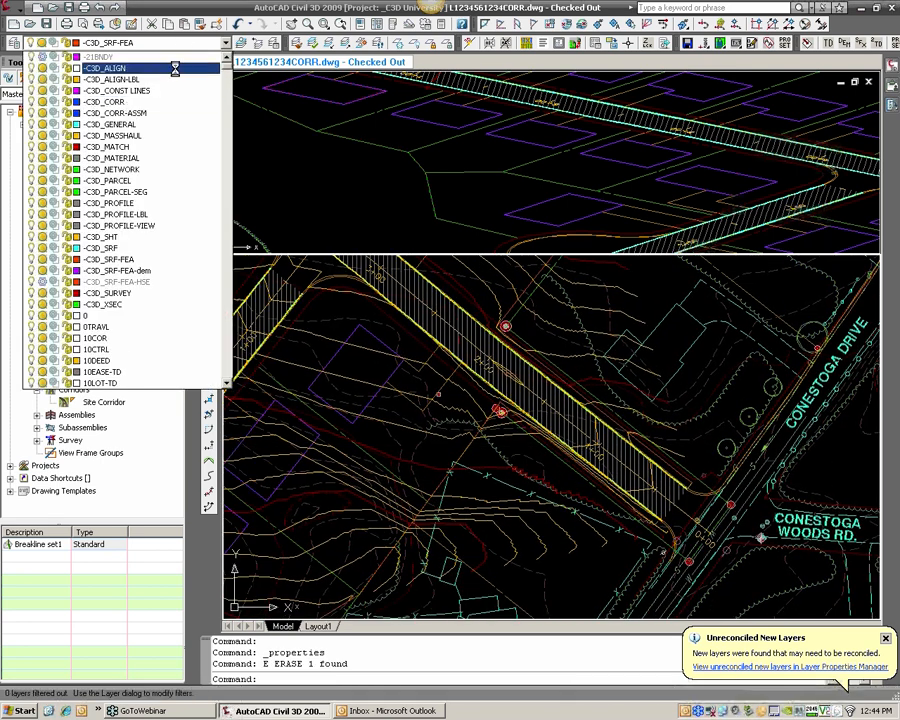
click(248, 214)
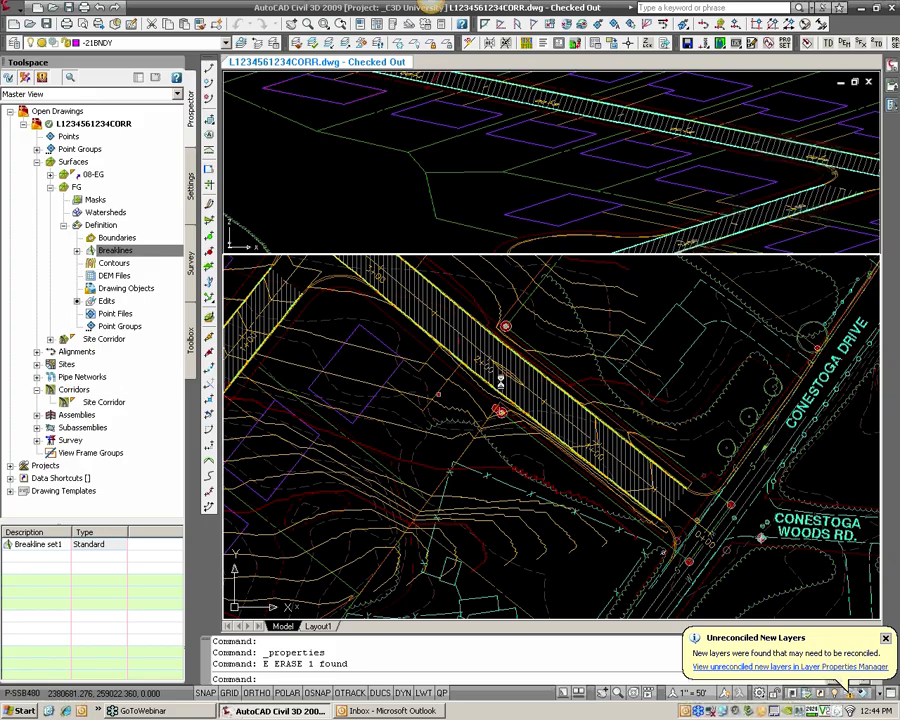
click(686, 497)
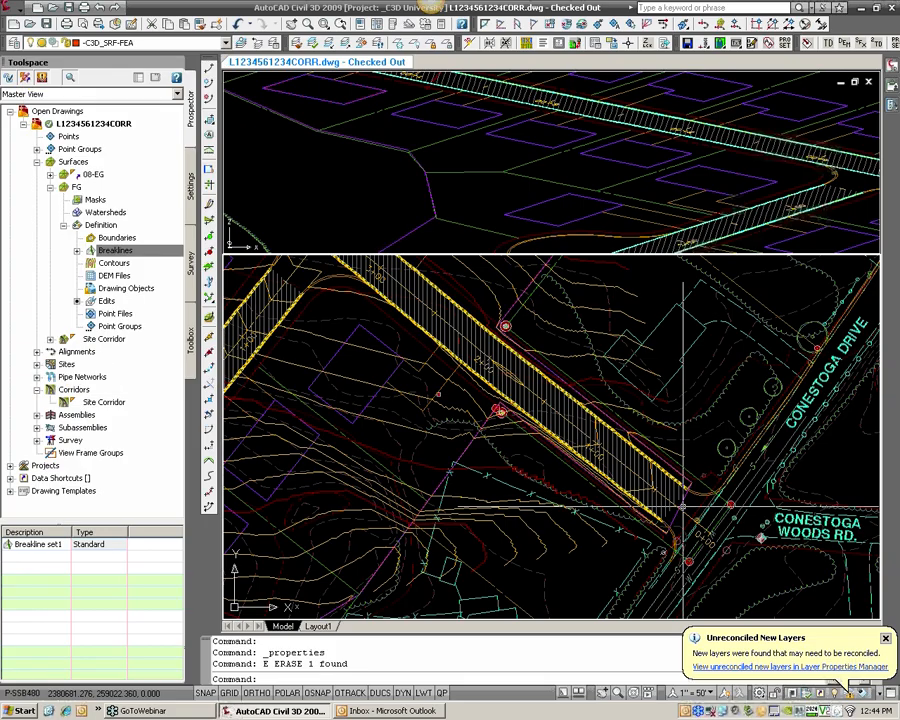
scroll(686, 497, down, 2)
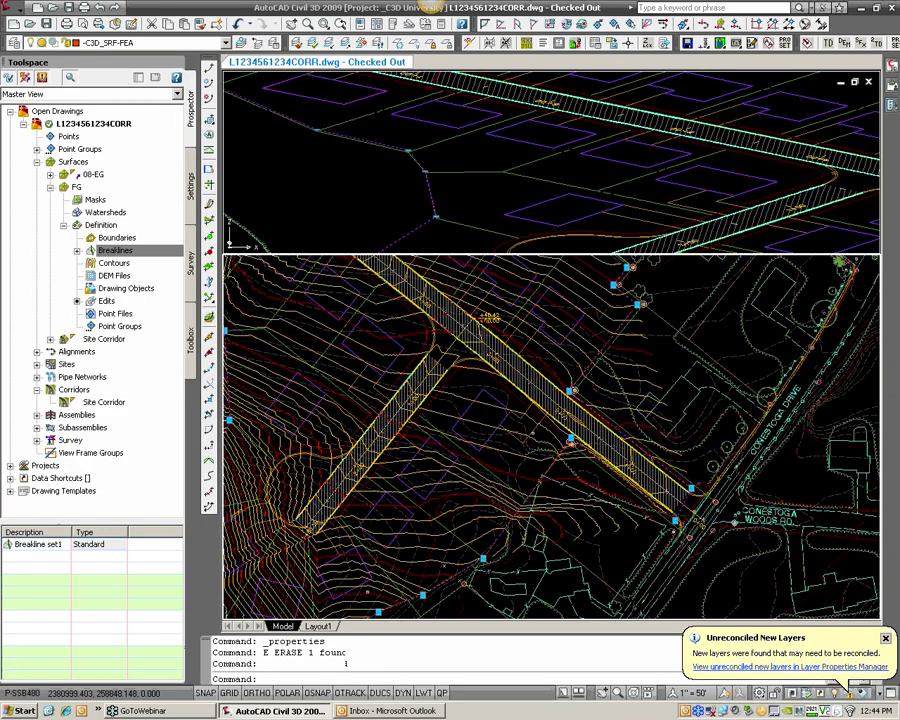
scroll(564, 459, down, 3)
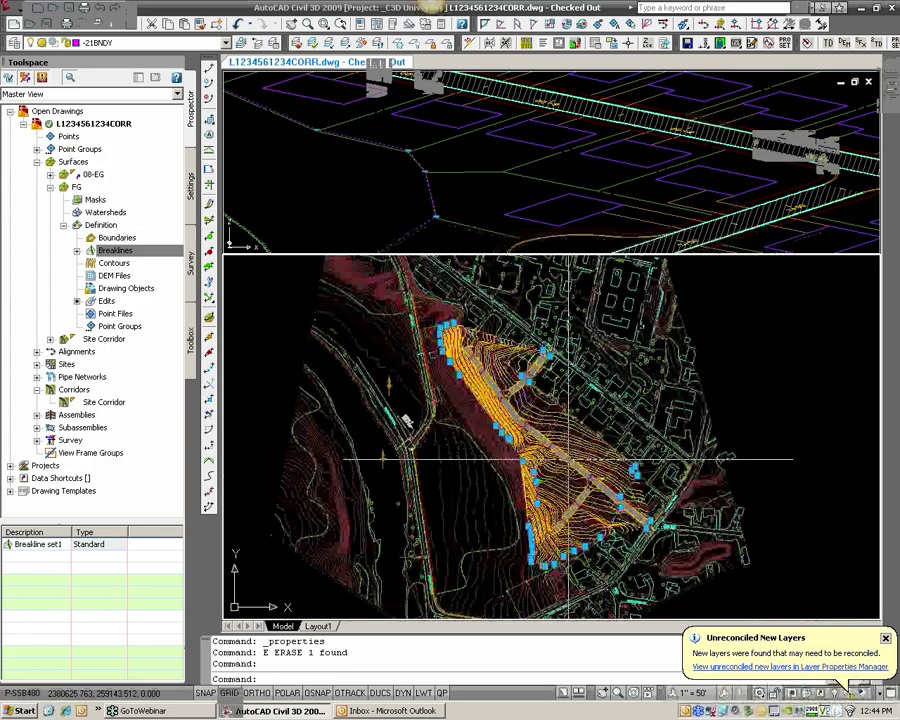
Add the selected site boundary polyline to the FG surface as an Outer boundary named OUTER, with a 0.01' mid-ordinate distance and non-destructive breakline off
scroll(567, 464, up, 2)
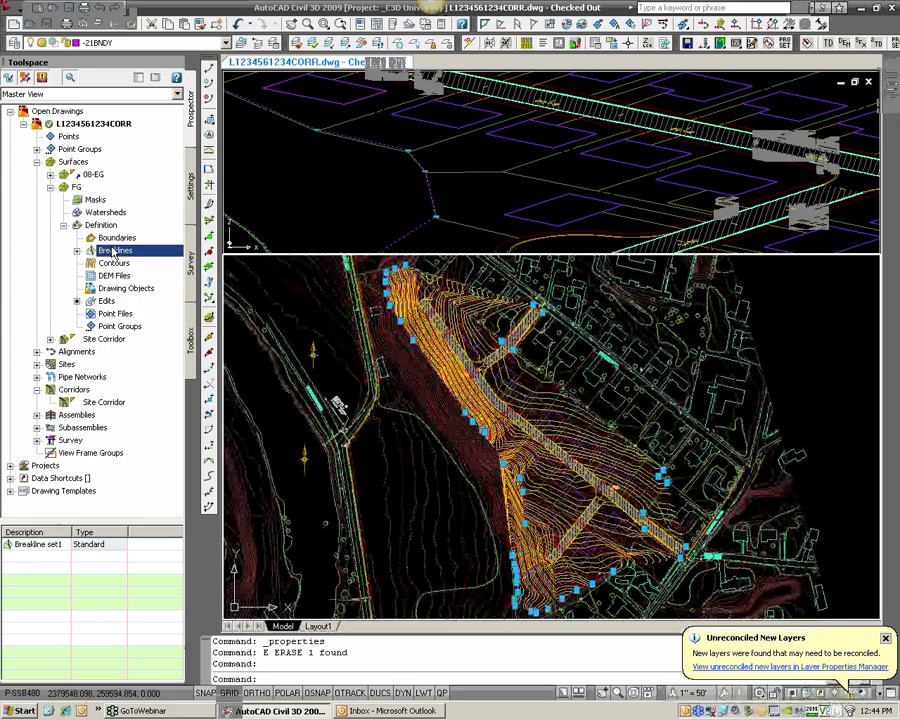
click(117, 238)
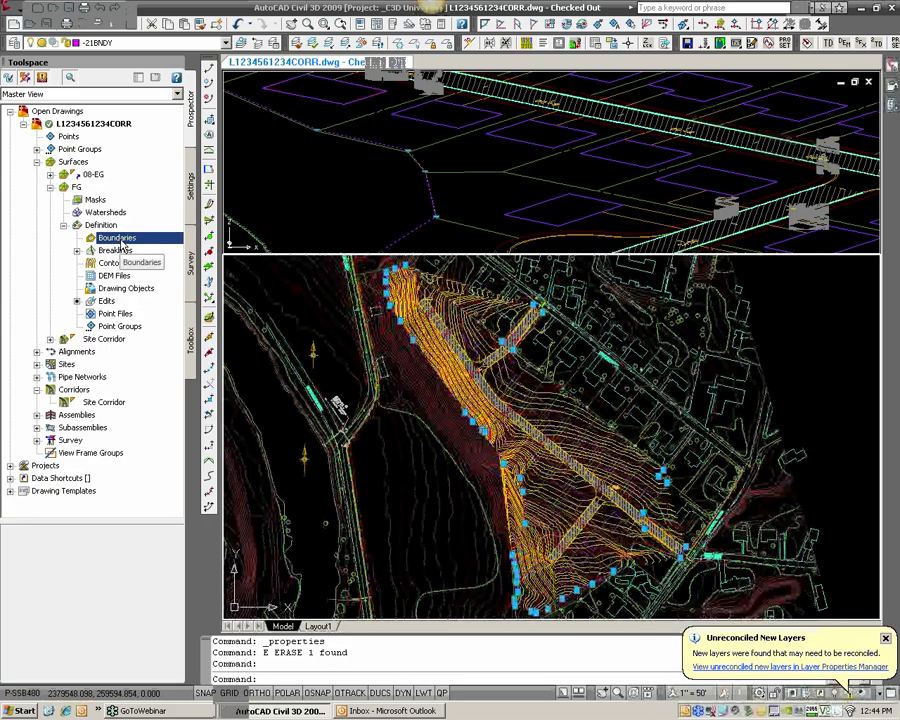
right_click(122, 243)
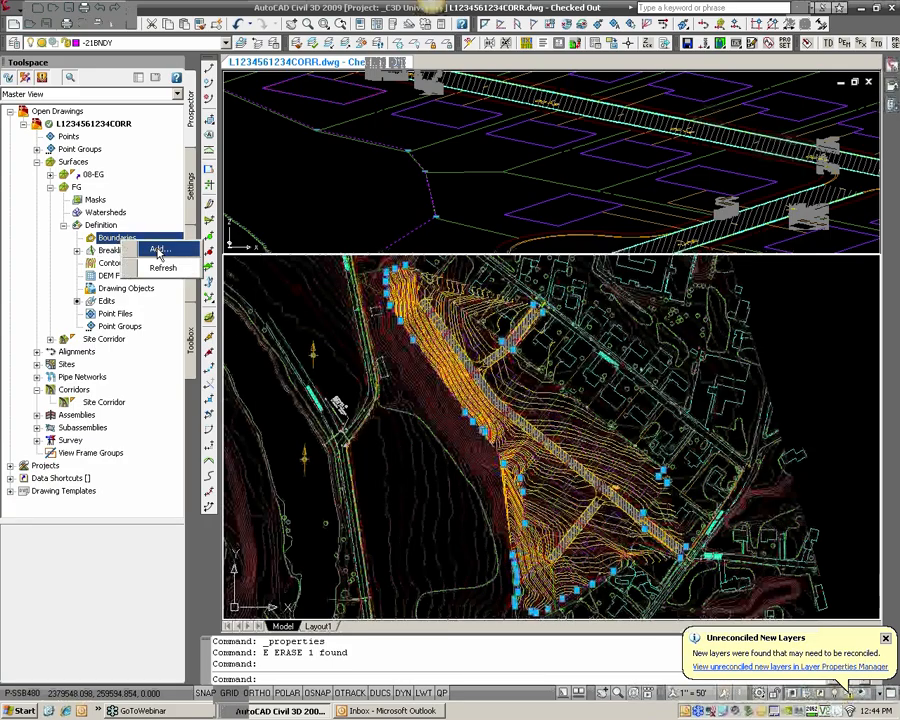
click(158, 252)
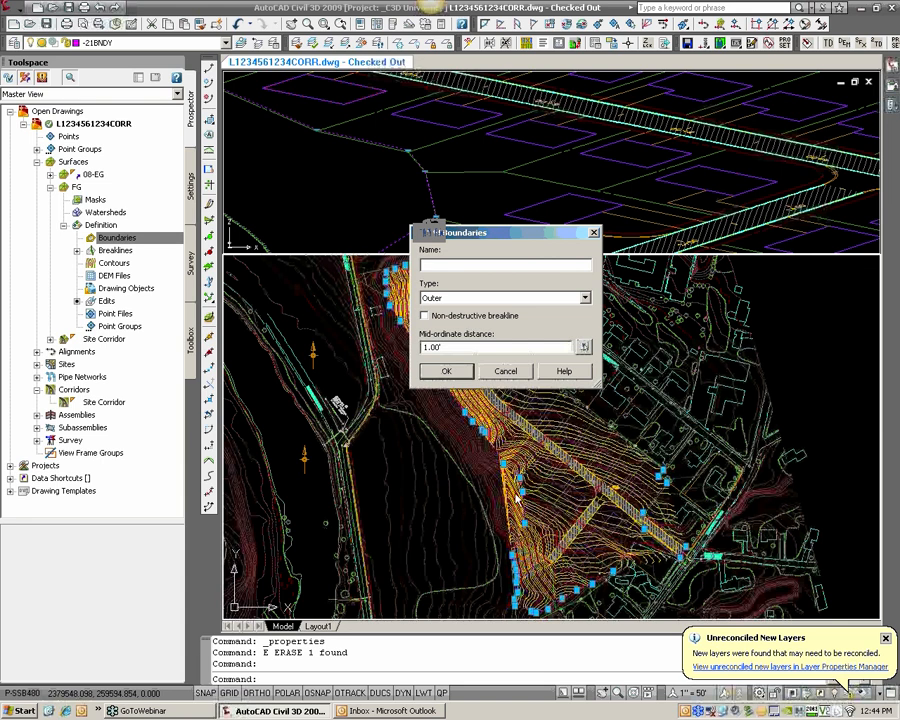
click(438, 318)
click(440, 320)
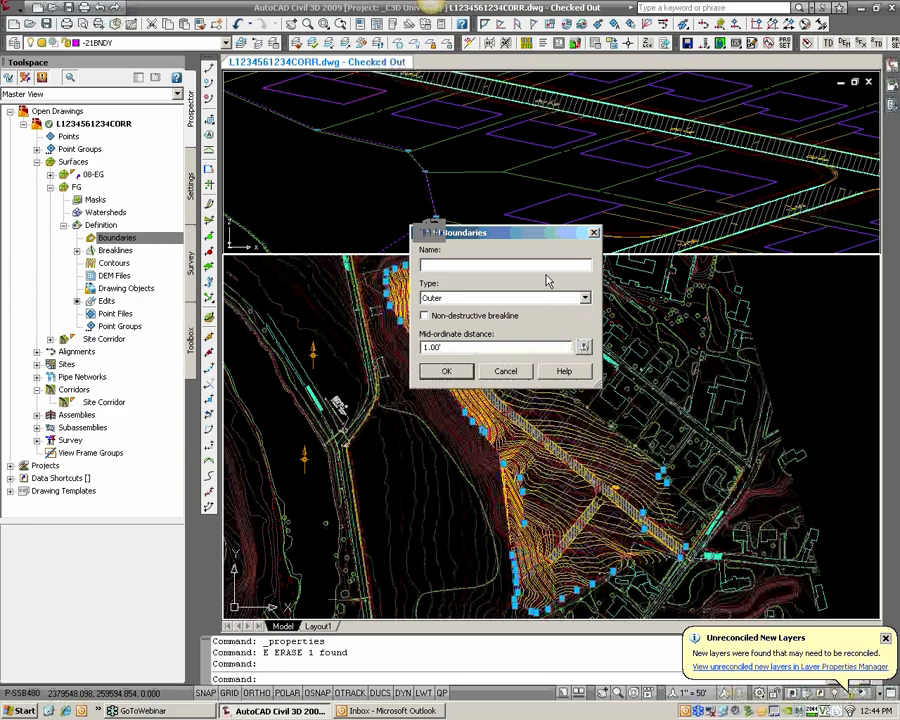
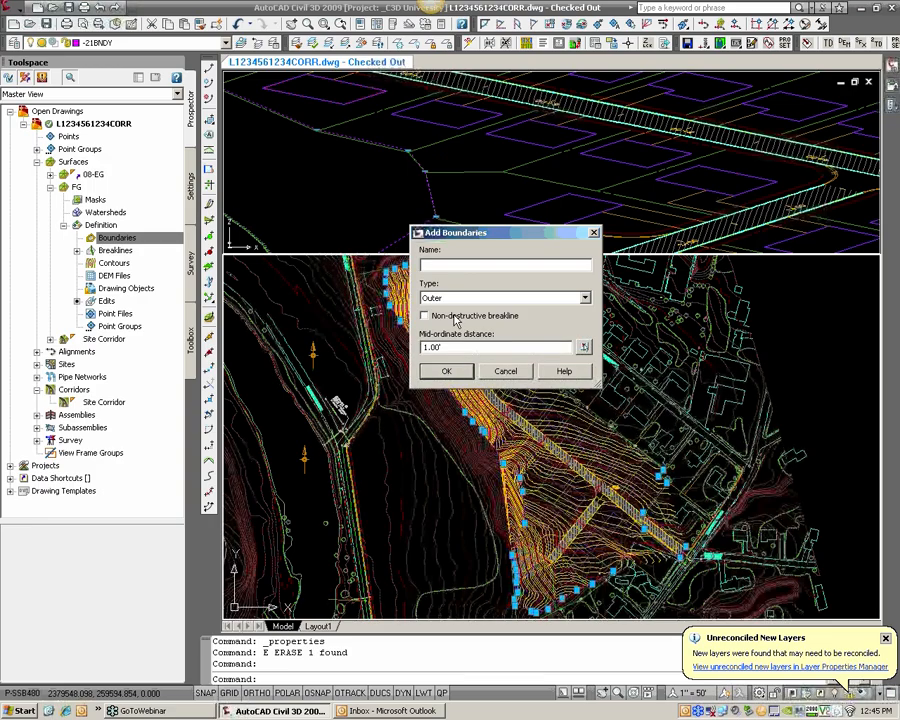
drag(442, 347, 356, 360)
text(.01)
key(Tab)
click(447, 265)
text(OUTER)
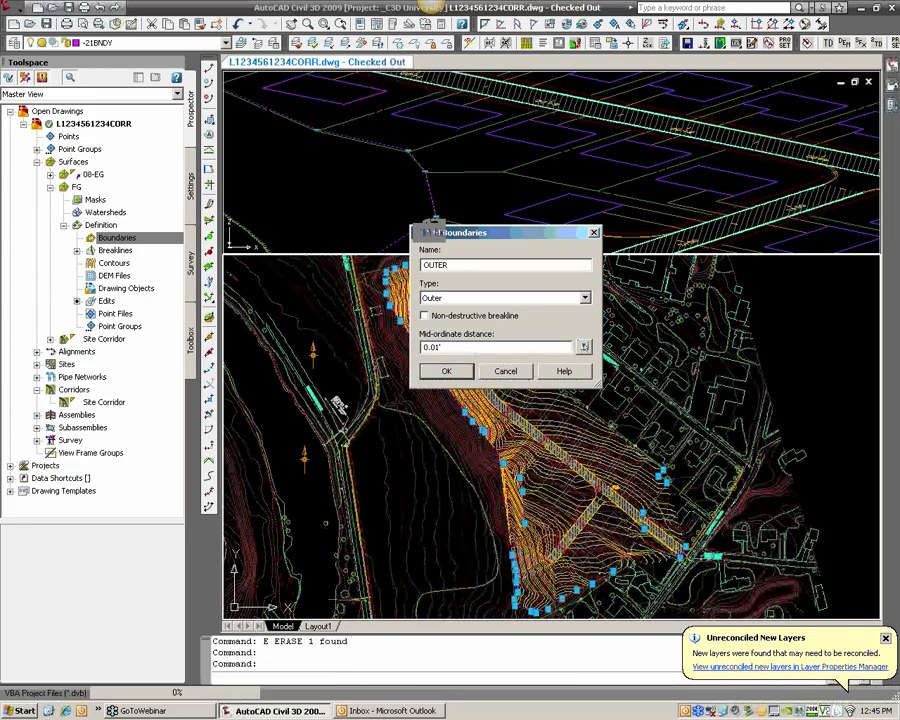
key(Return)
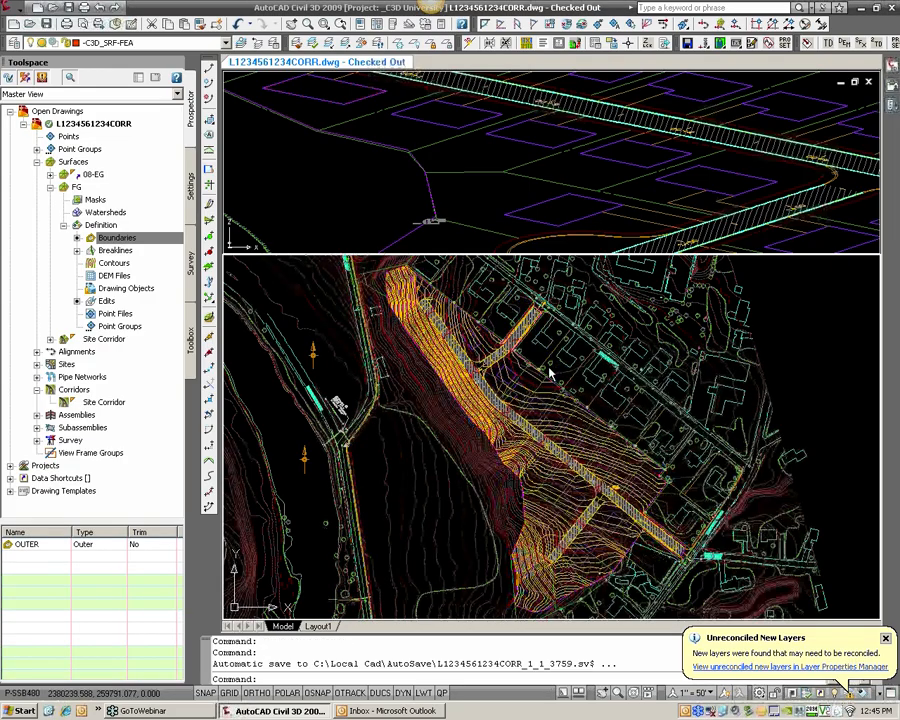
Examine the FG surface contours and boundary edge around the corridor roads near the Conestoga Drive entrance
middle_drag(581, 378, 527, 354)
scroll(549, 465, up, 2)
mouse_move(549, 465)
middle_down()
mouse_move(563, 461)
mouse_move(467, 383)
mouse_move(460, 357)
middle_up()
scroll(523, 436, up, 2)
scroll(460, 433, up, 2)
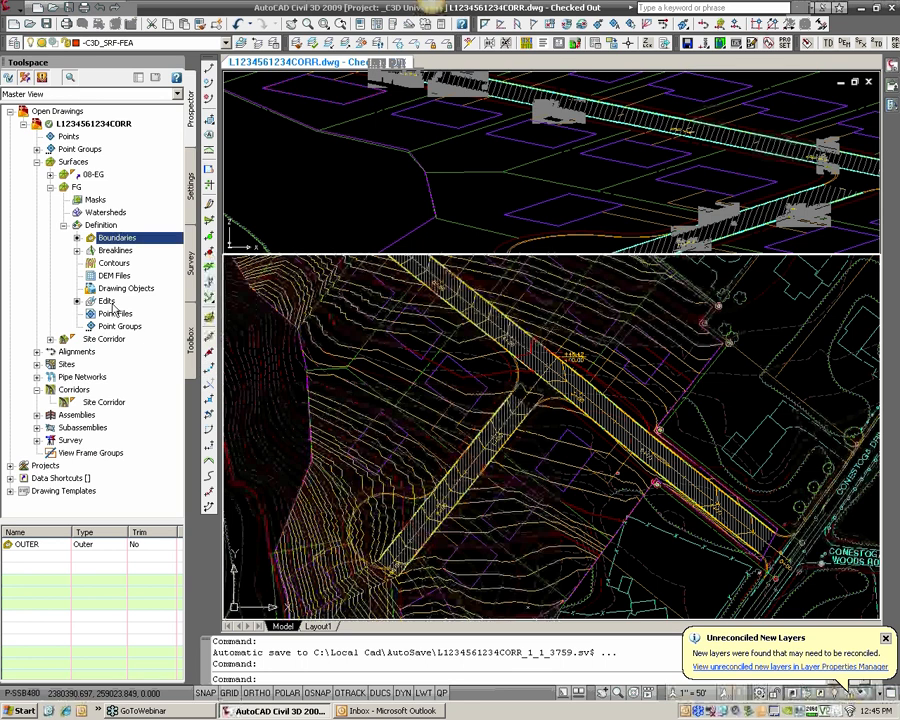
Start a Smooth Surface edit on the FG surface, keeping natural neighbor interpolation as the method
click(106, 301)
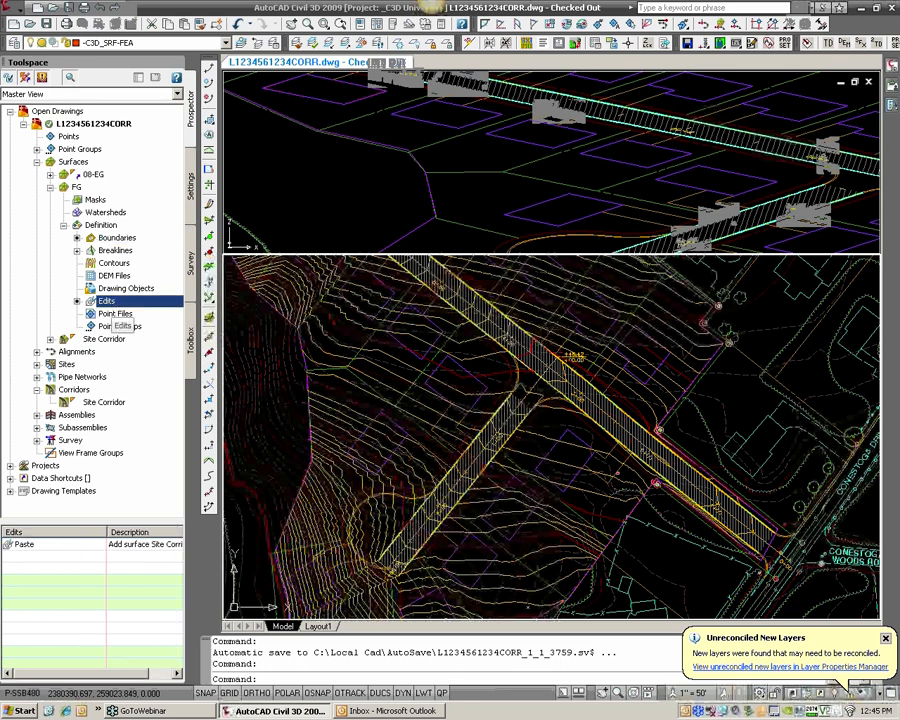
right_click(108, 304)
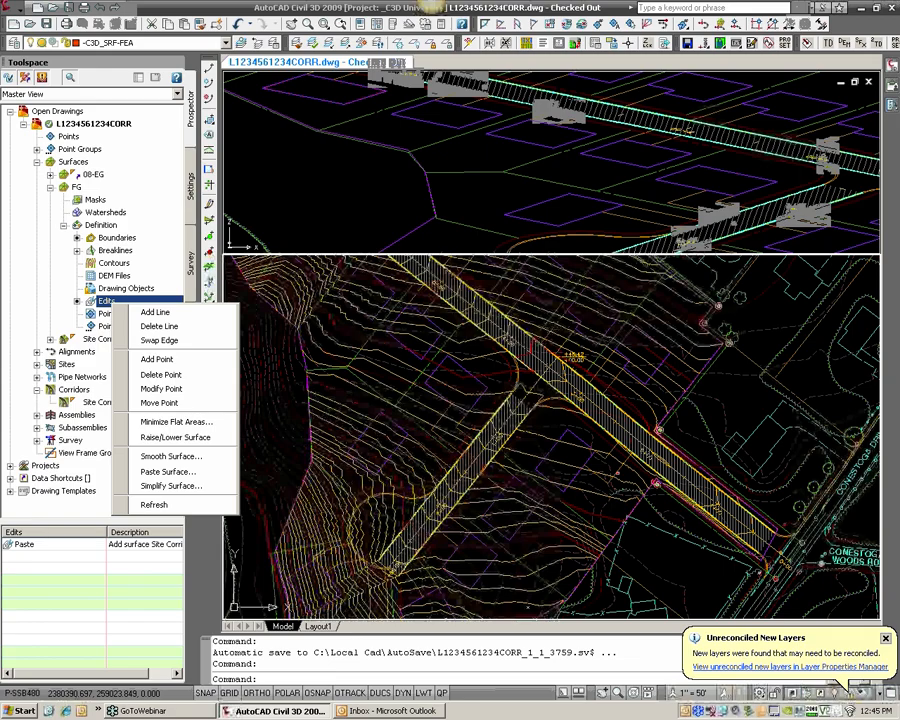
click(171, 456)
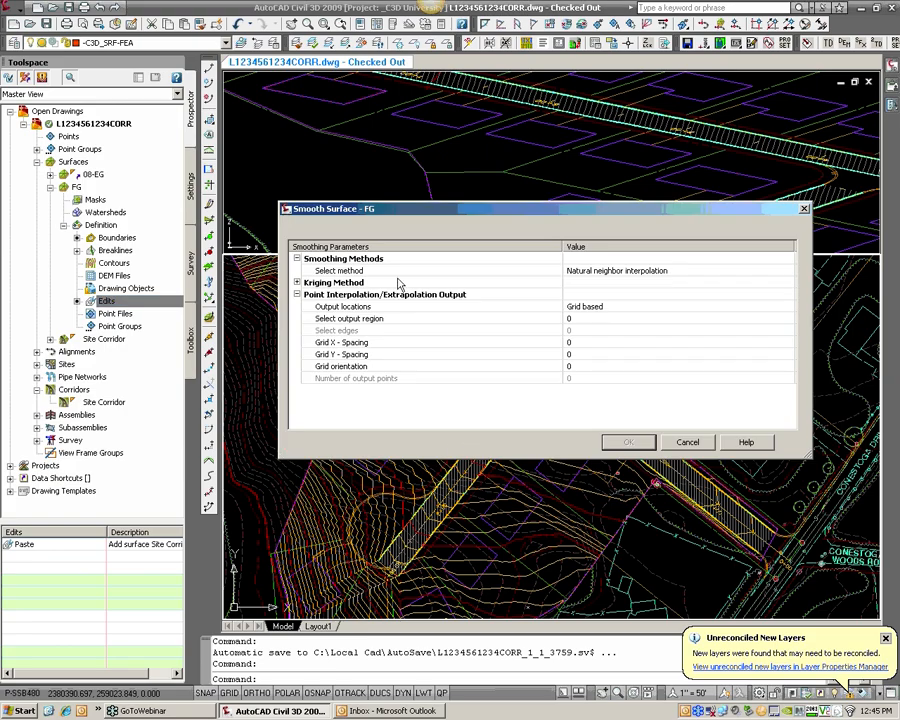
click(296, 259)
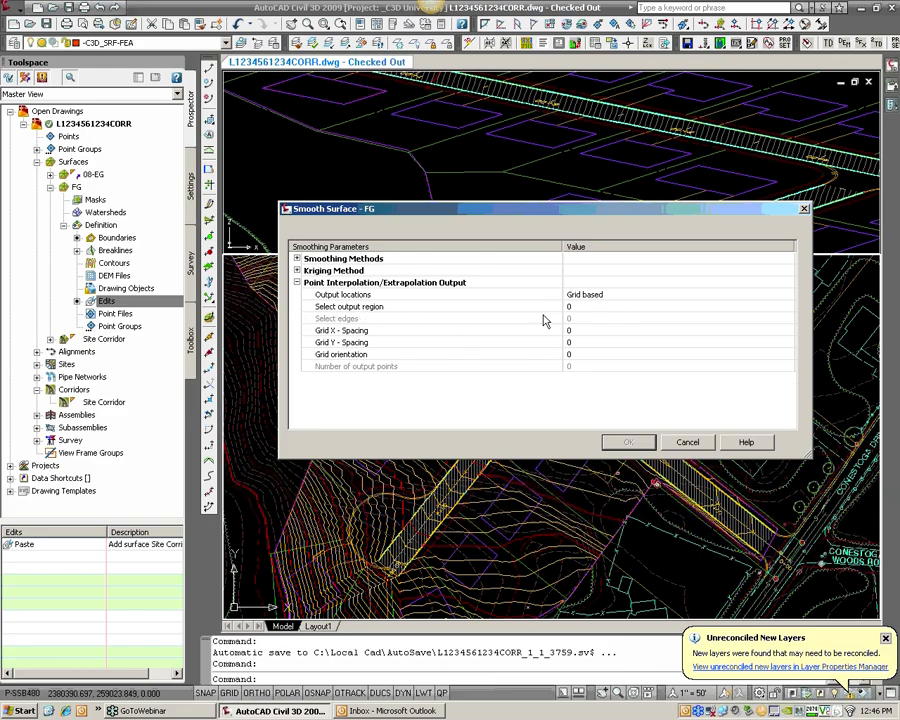
Try to pick the smoothing output region directly in the drawing, between the two roads
click(763, 310)
click(789, 310)
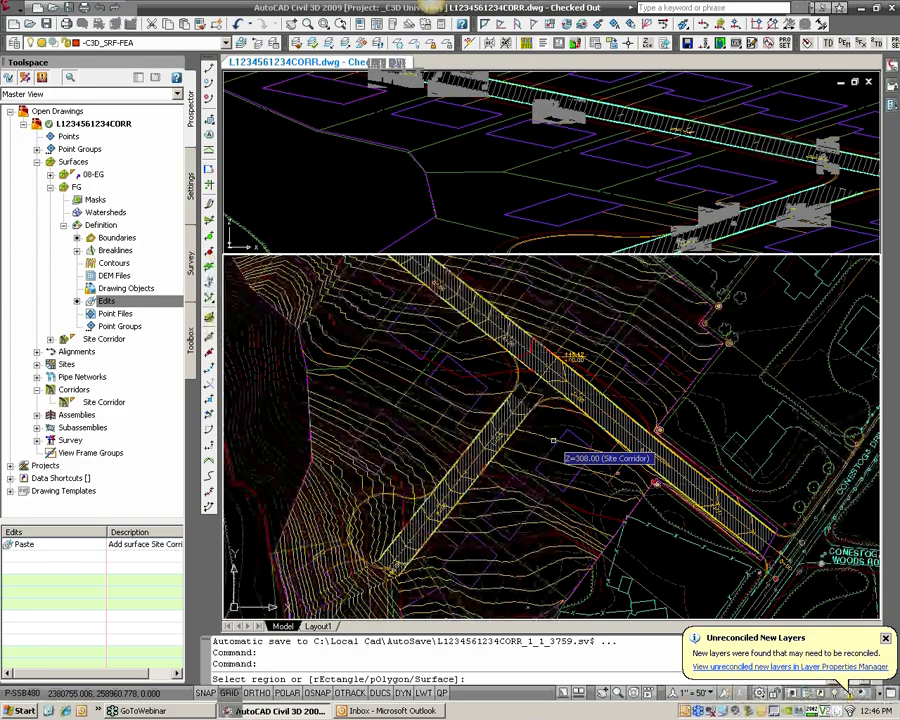
click(545, 436)
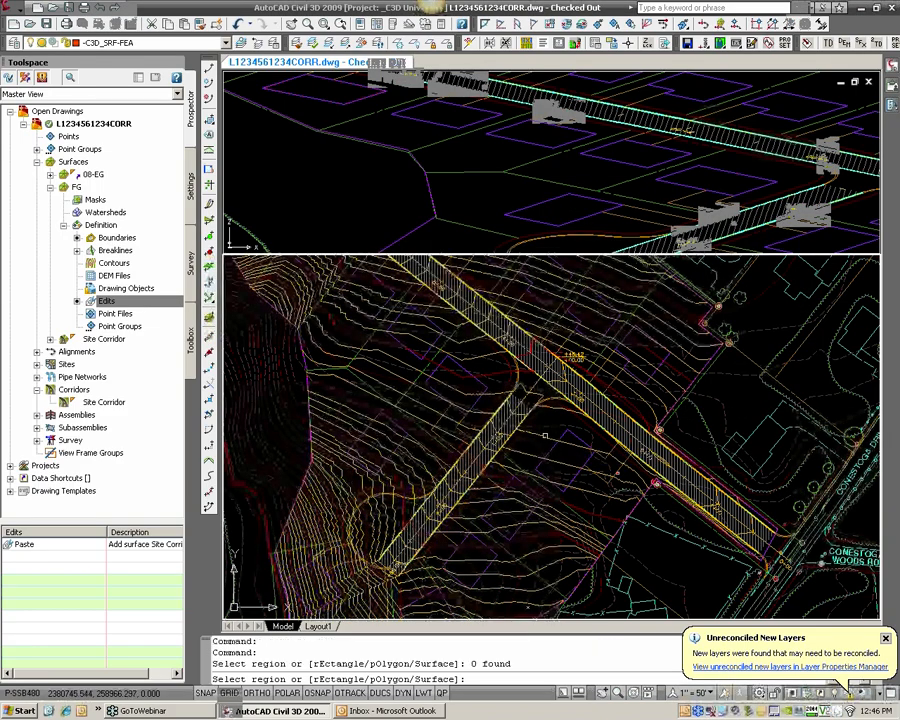
key(Return)
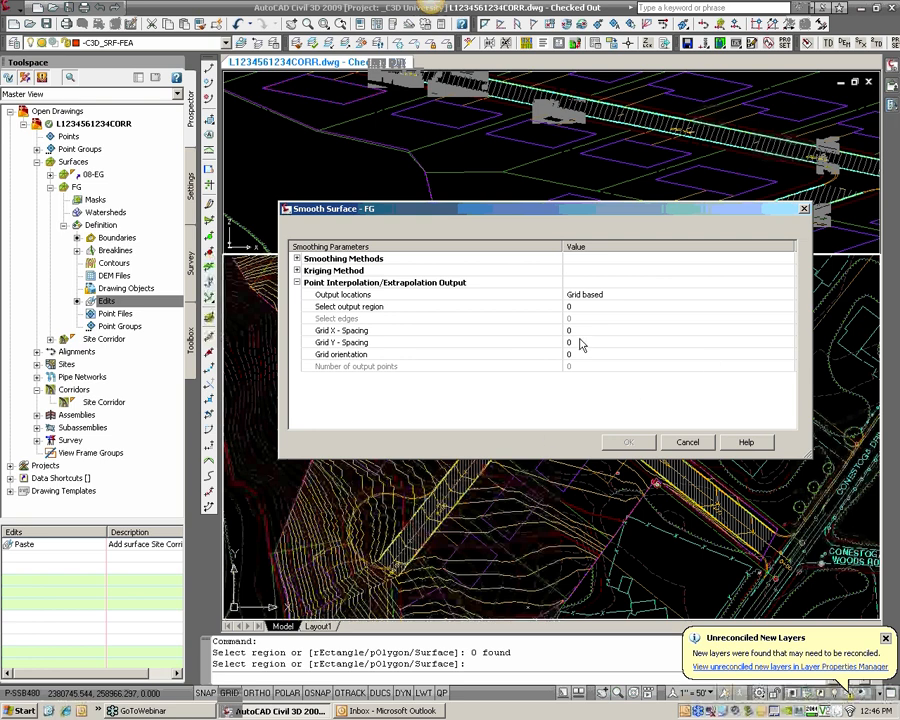
Set both the Grid X and Grid Y spacing for the smoothing output to 10
click(580, 341)
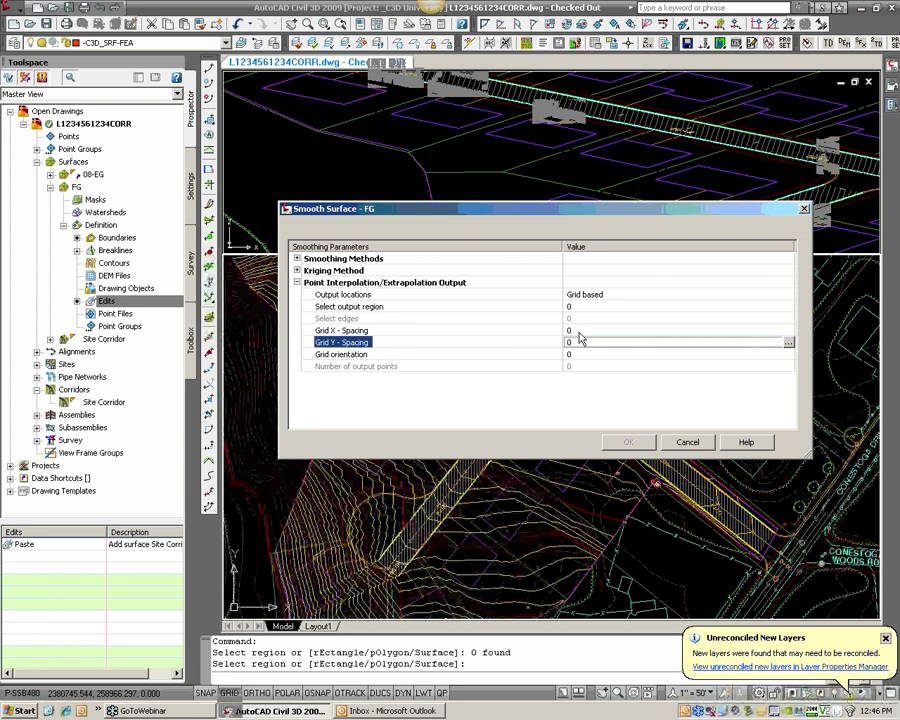
click(578, 330)
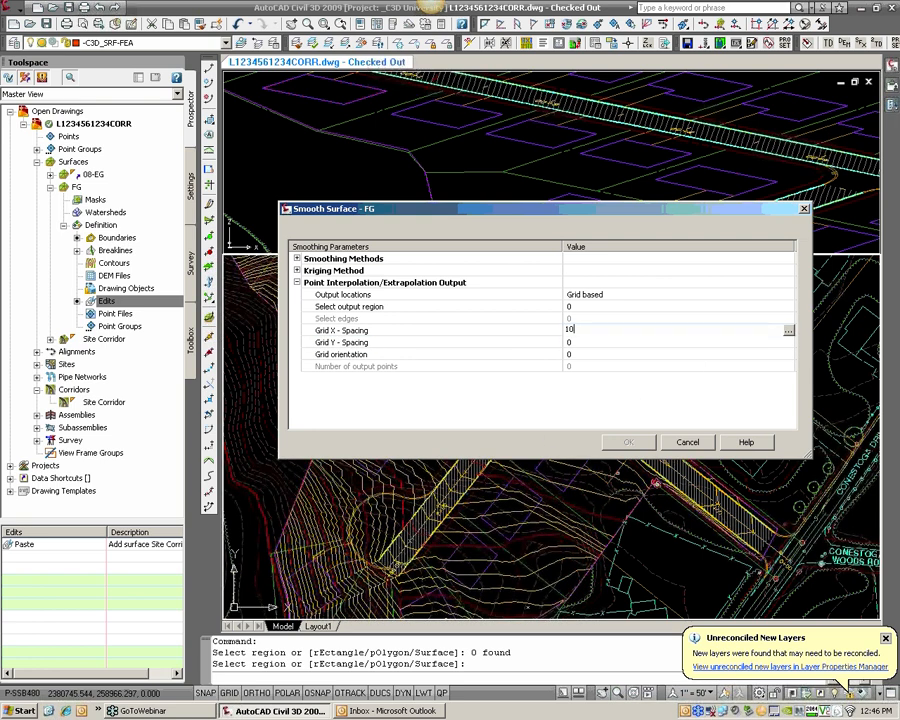
text(10)
key(Return)
click(584, 344)
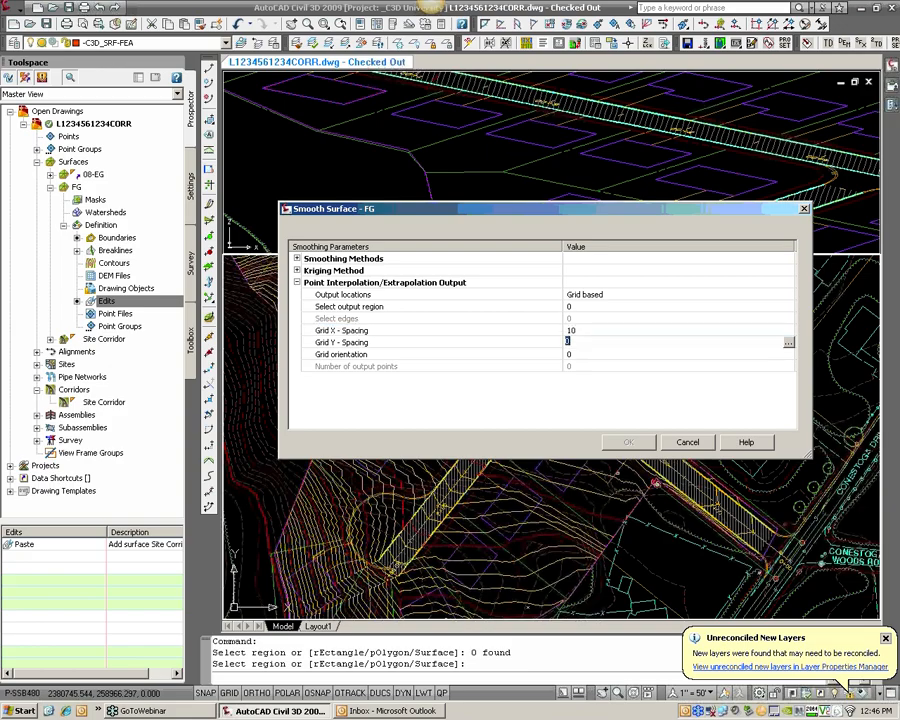
text(10)
key(Return)
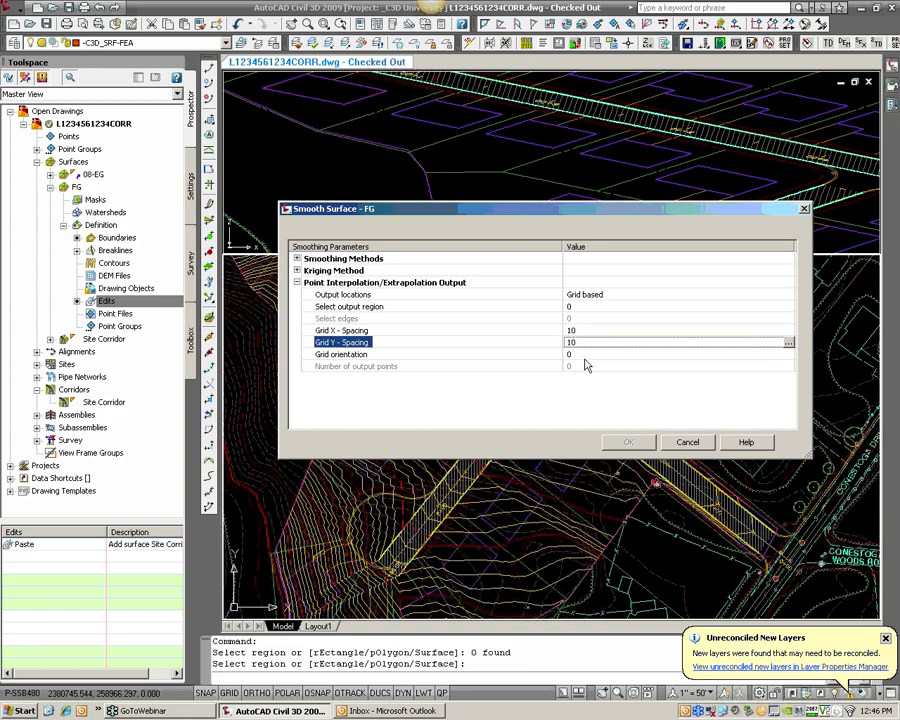
Use the whole surface as the smoothing output region and apply the smoothing to FG
click(627, 307)
click(786, 307)
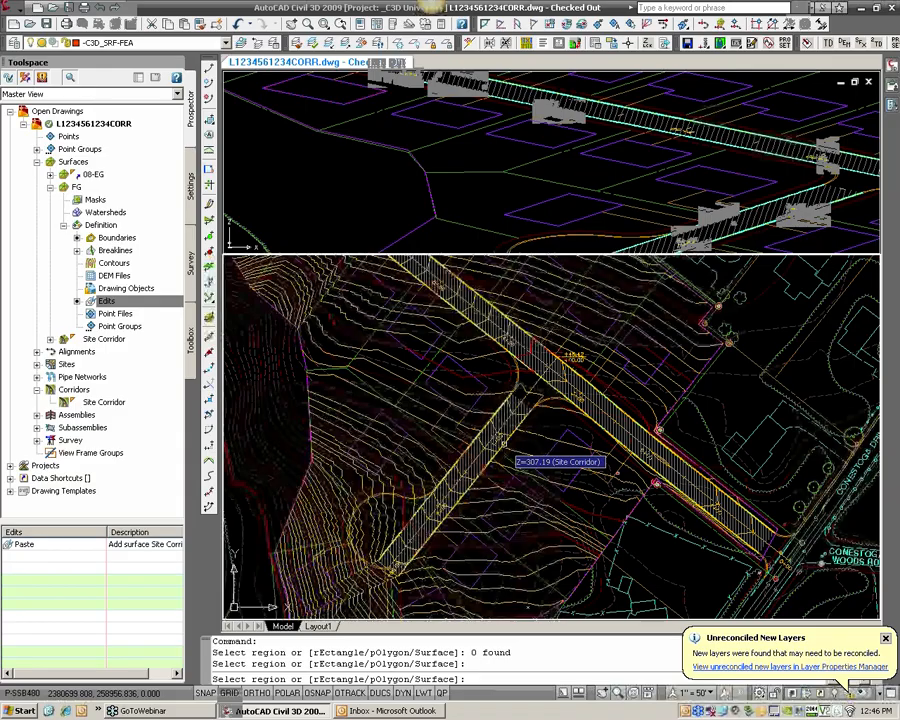
text(S)
key(Return)
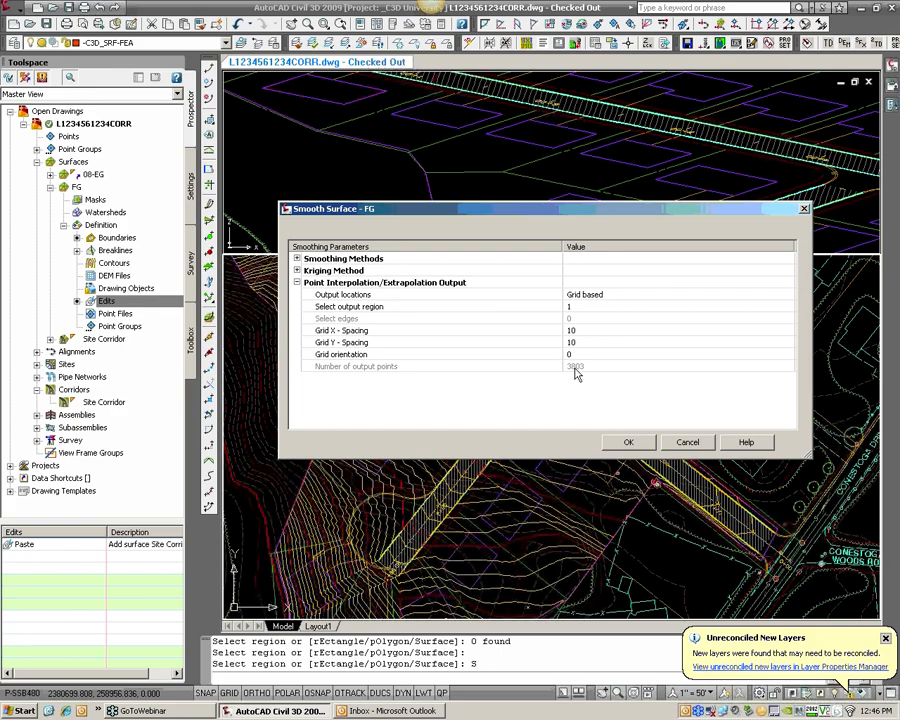
click(627, 442)
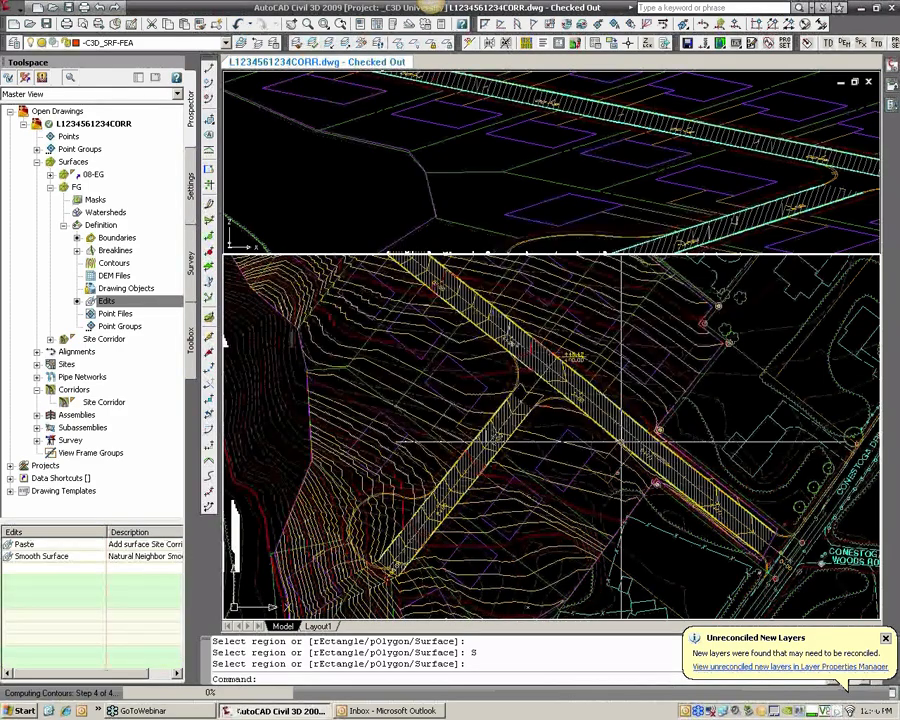
Examine the smoothed FG contours along the main corridor, the side road and the cul-de-sac
scroll(551, 437, down, 1)
middle_drag(513, 348, 588, 526)
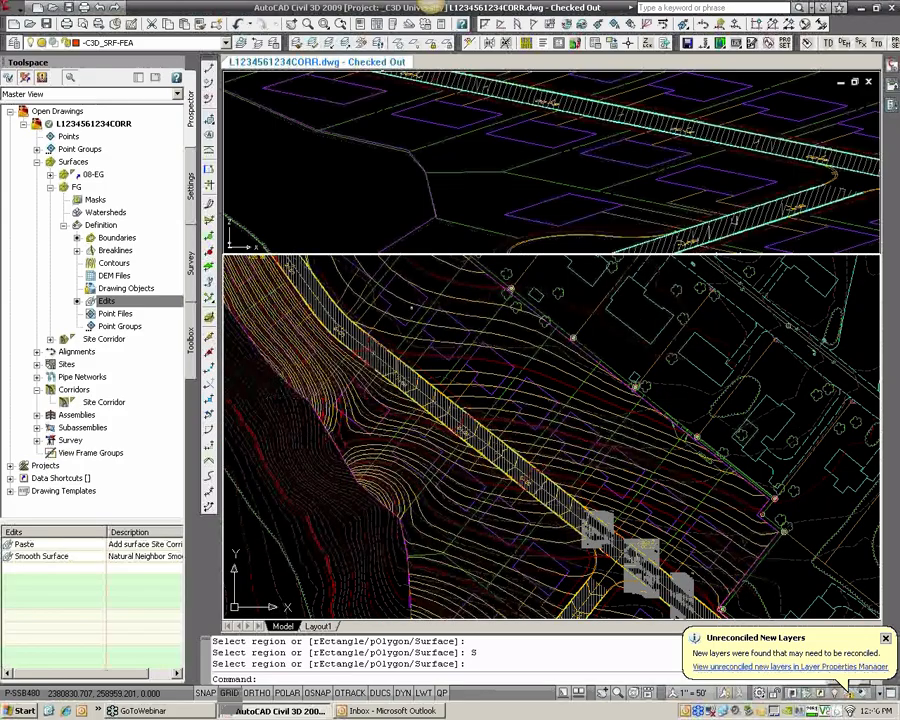
middle_drag(372, 414, 318, 386)
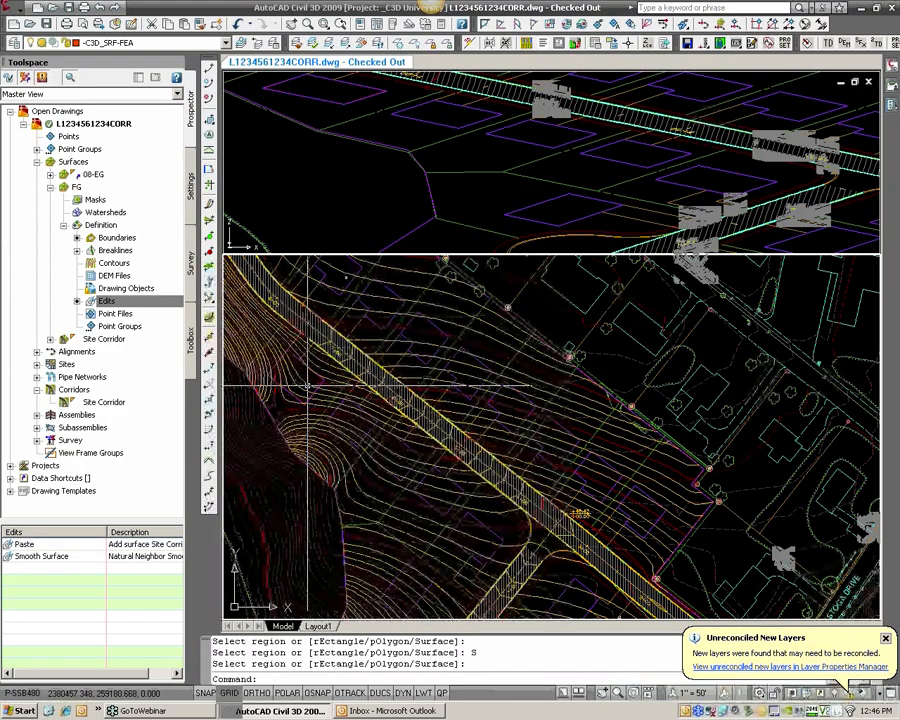
mouse_move(260, 386)
middle_down()
mouse_move(348, 481)
mouse_move(396, 476)
mouse_move(235, 131)
middle_up()
scroll(386, 466, up, 2)
middle_drag(301, 457, 298, 426)
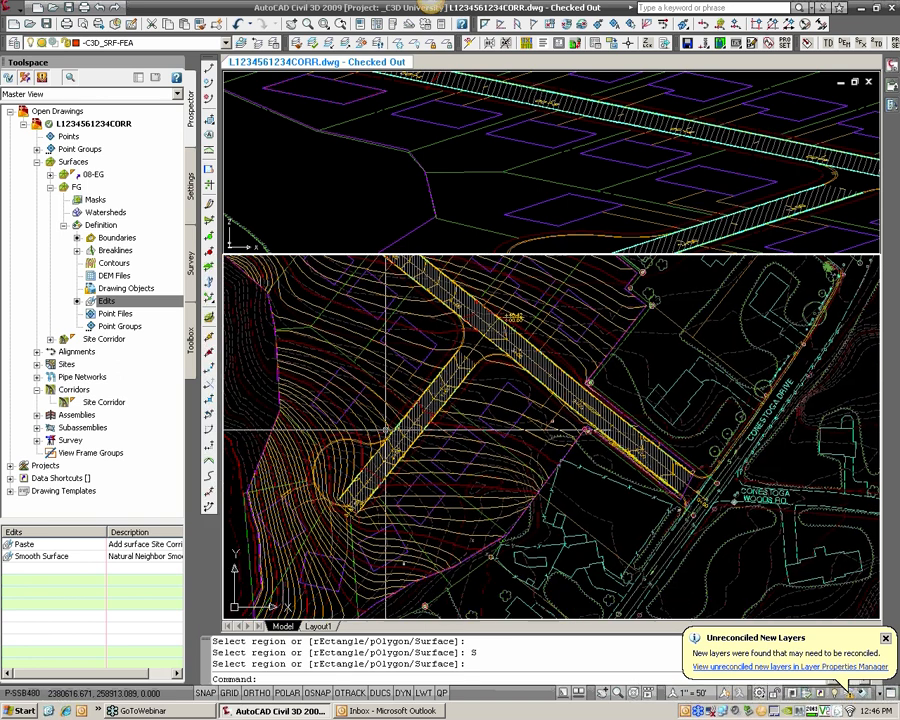
middle_drag(441, 359, 414, 428)
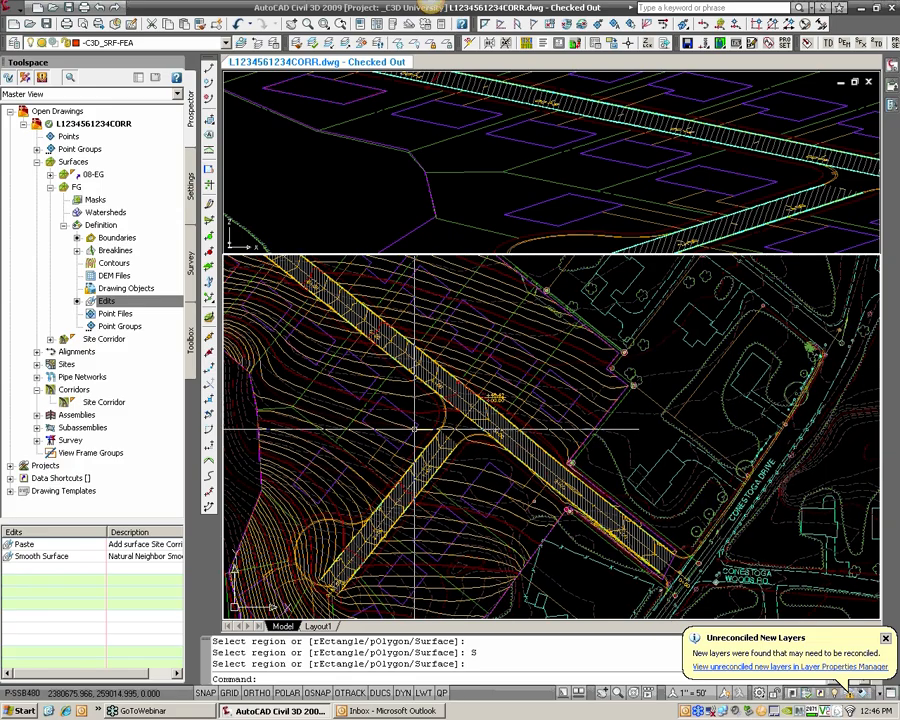
Save the drawing and collapse the FG surface's contents in the project tree
click(42, 23)
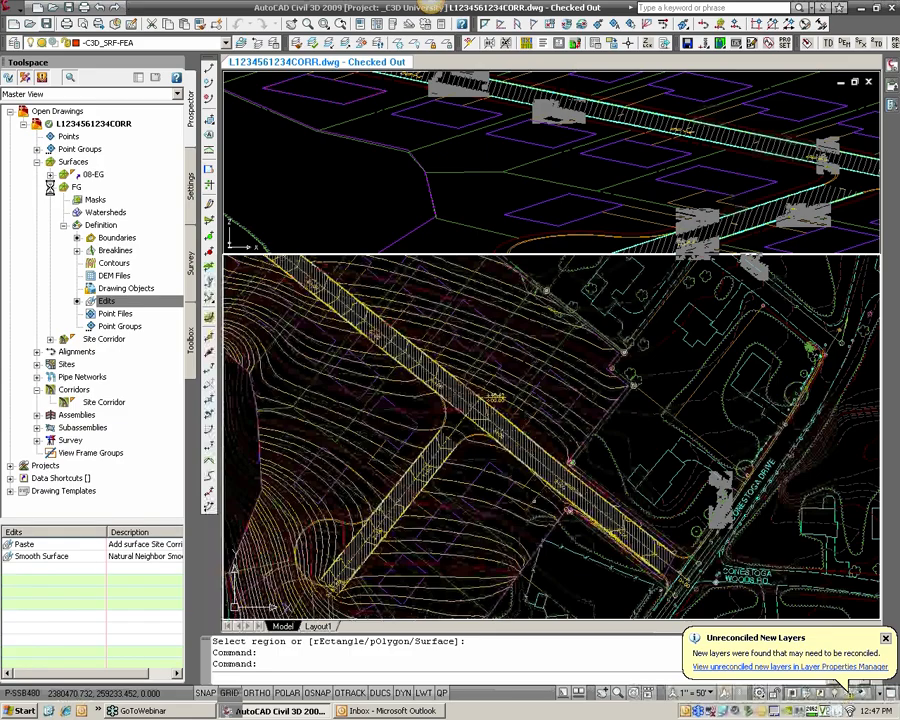
key(ctrl+s)
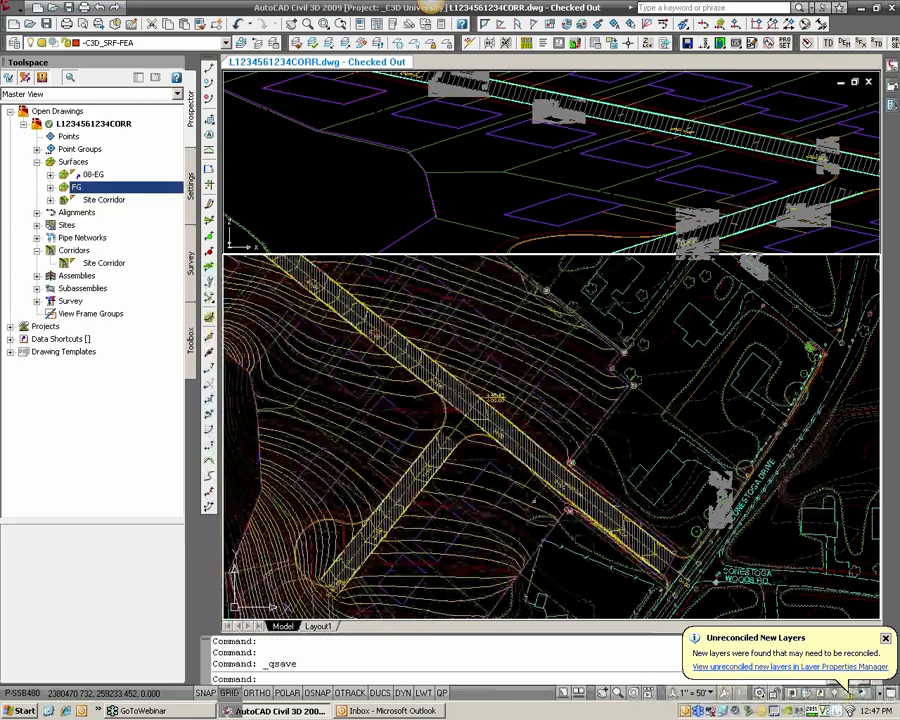
middle_drag(319, 332, 376, 357)
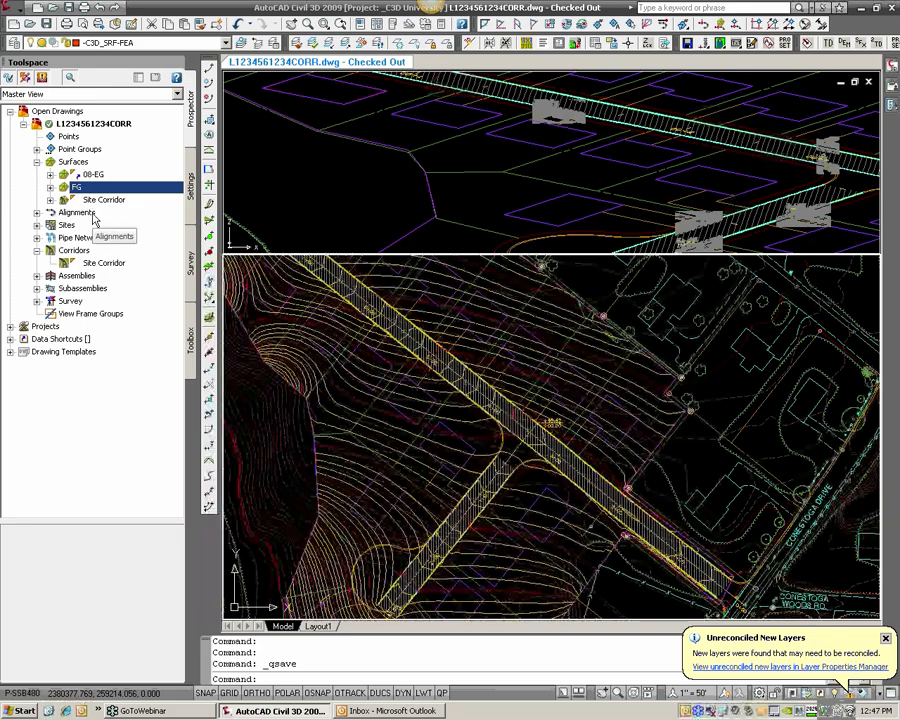
Start a new TIN surface and name it EG-SUBGRADE
click(74, 162)
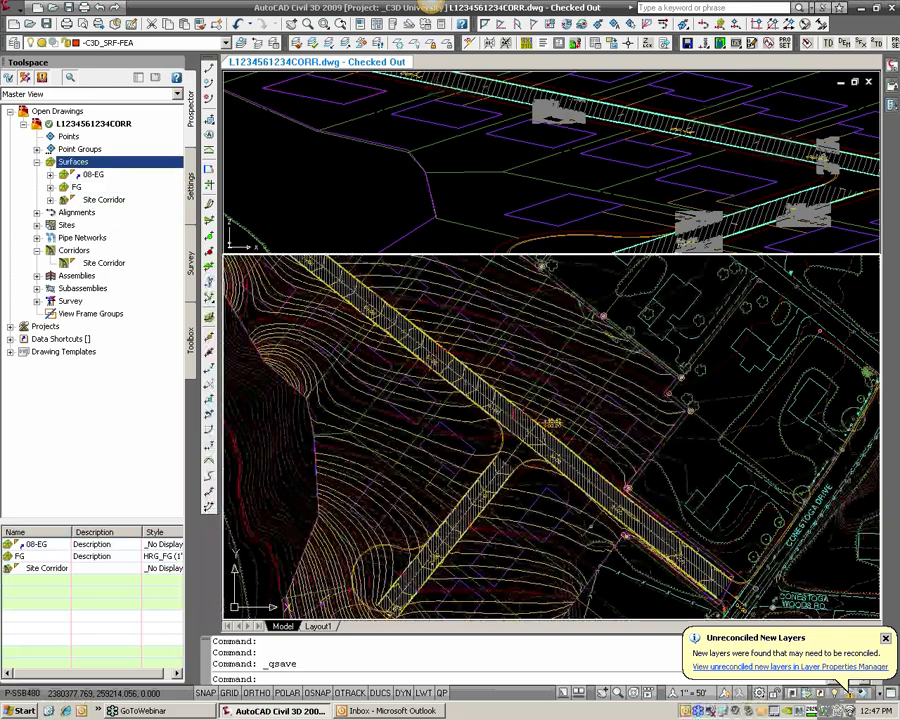
right_click(101, 165)
click(114, 174)
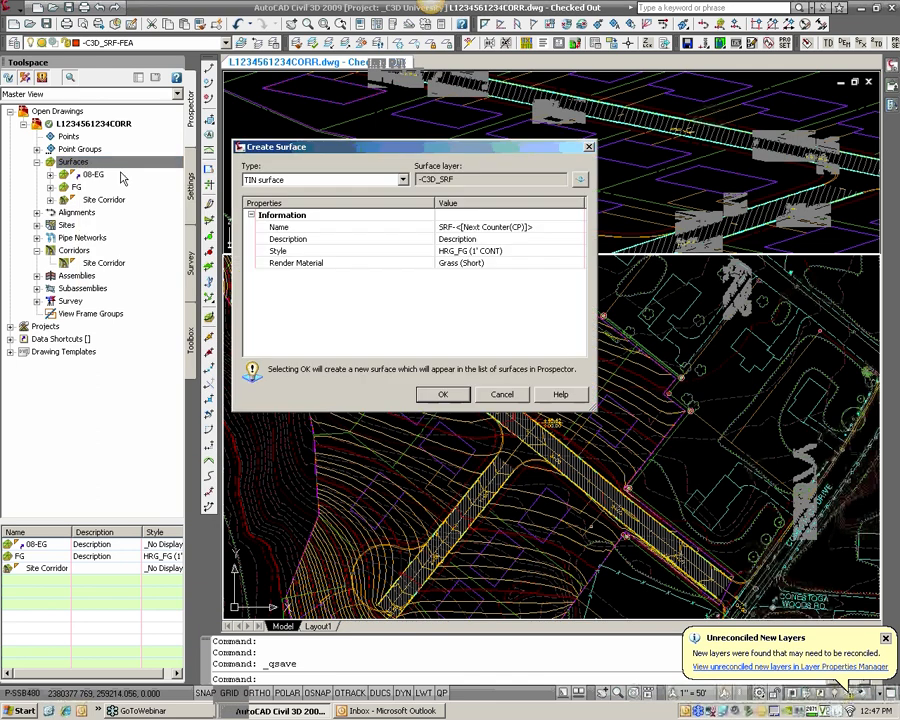
click(460, 227)
text(EG-SUB)
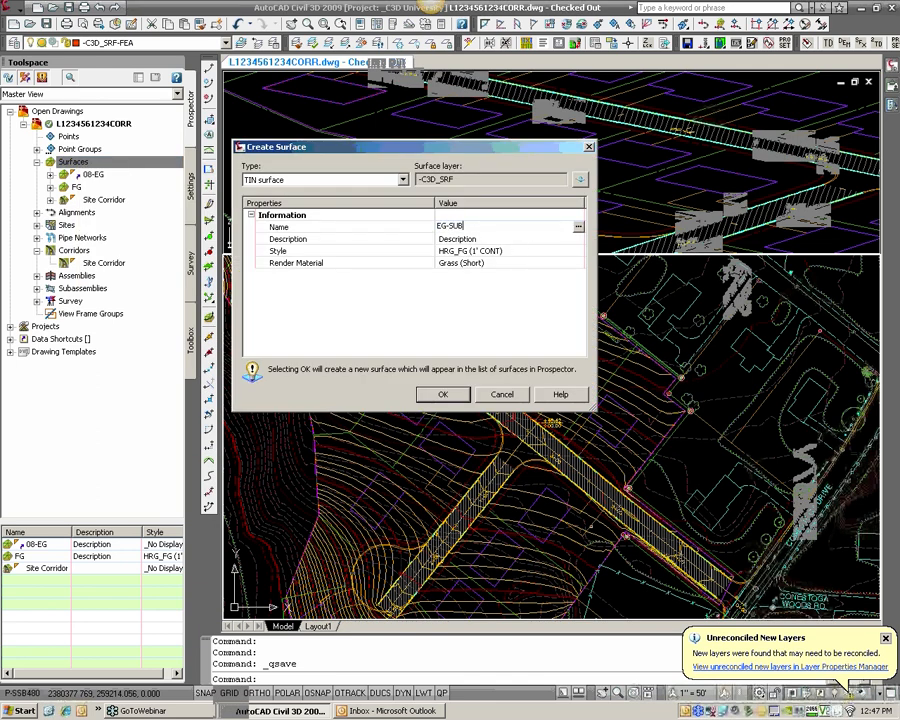
text(GRADE)
Assign the _No Display style to EG-SUBGRADE and create the surface
click(578, 251)
click(578, 251)
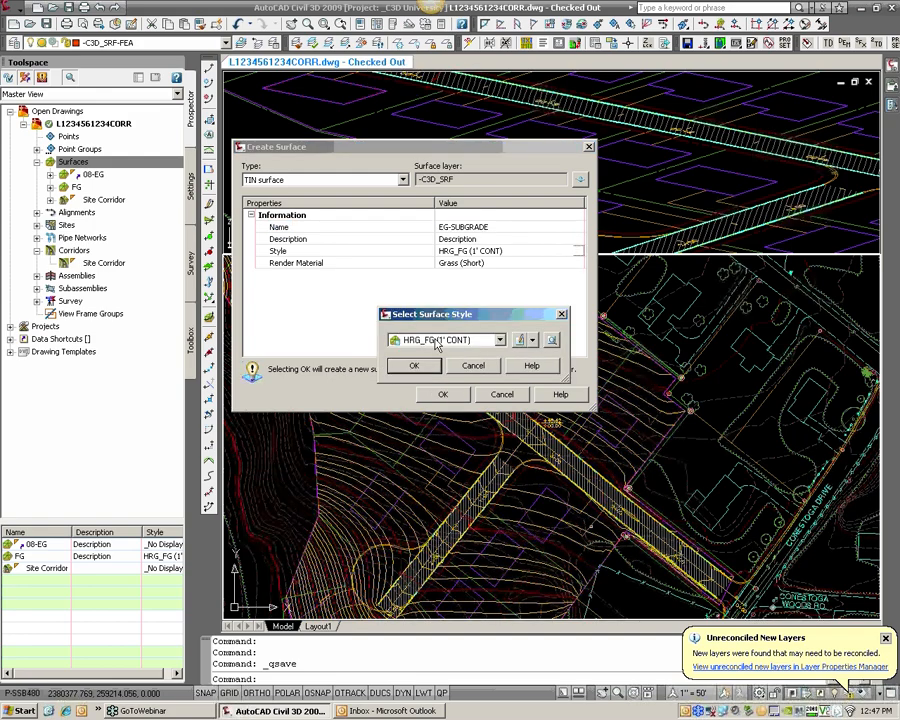
click(499, 340)
click(430, 359)
click(414, 365)
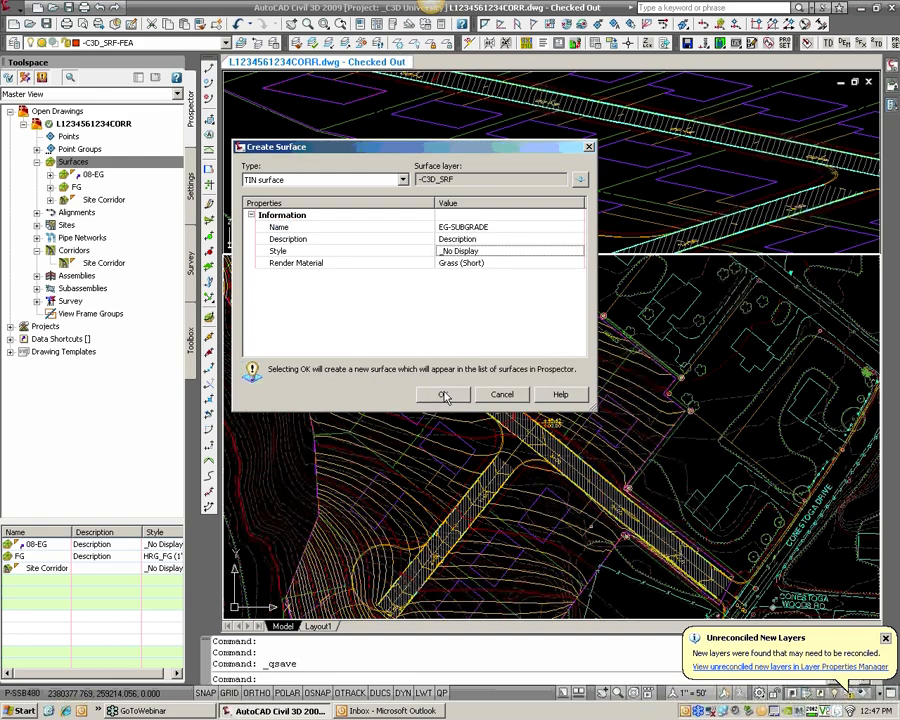
click(440, 394)
Start another new TIN surface and name it FG-SUBGRADE
right_click(145, 166)
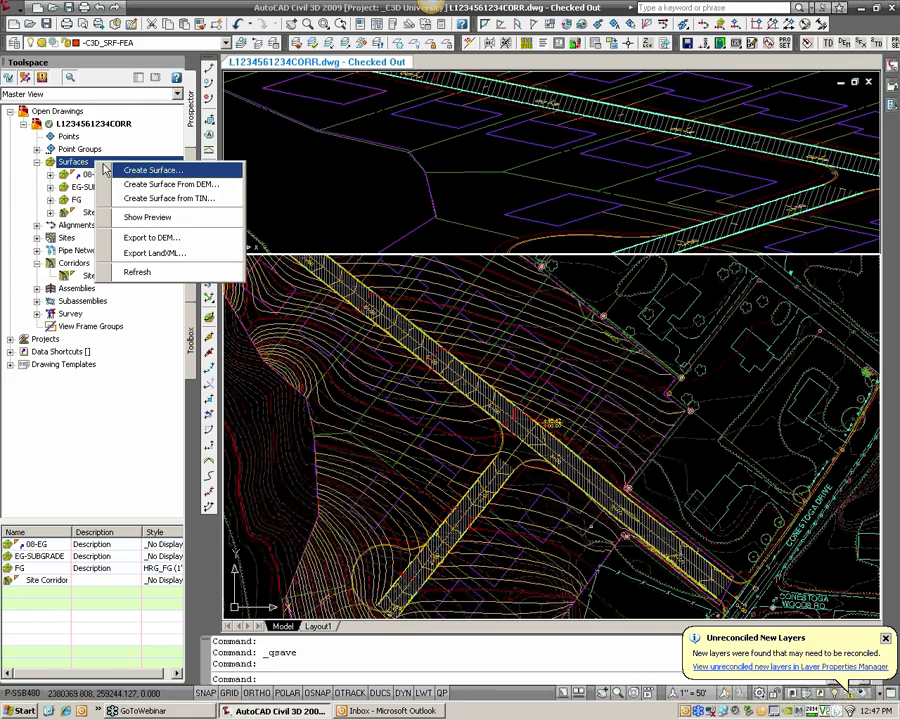
click(185, 169)
click(485, 227)
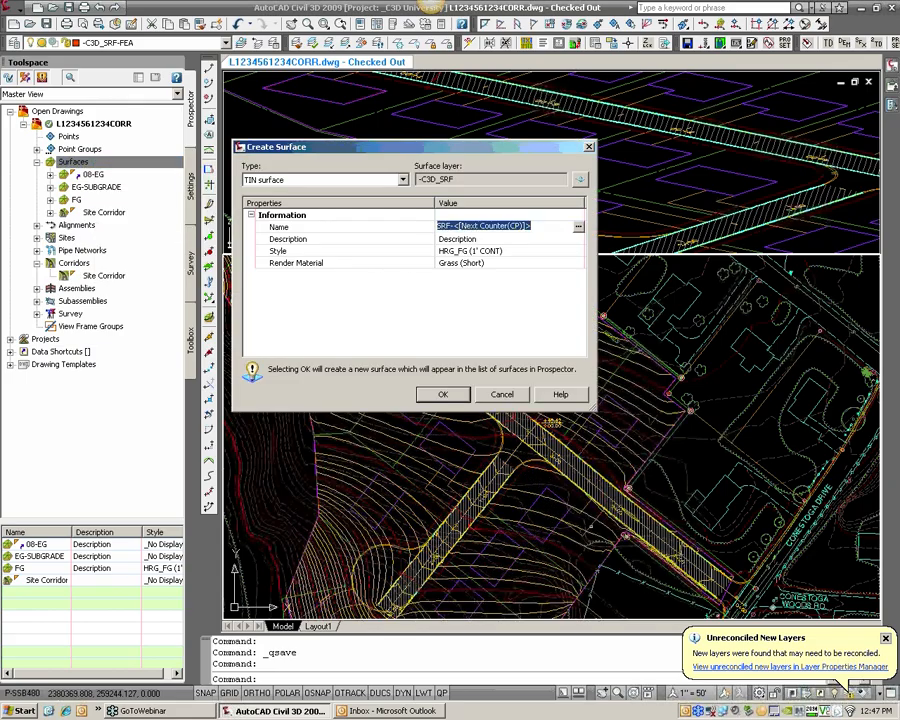
text(FG-SUBGRADE)
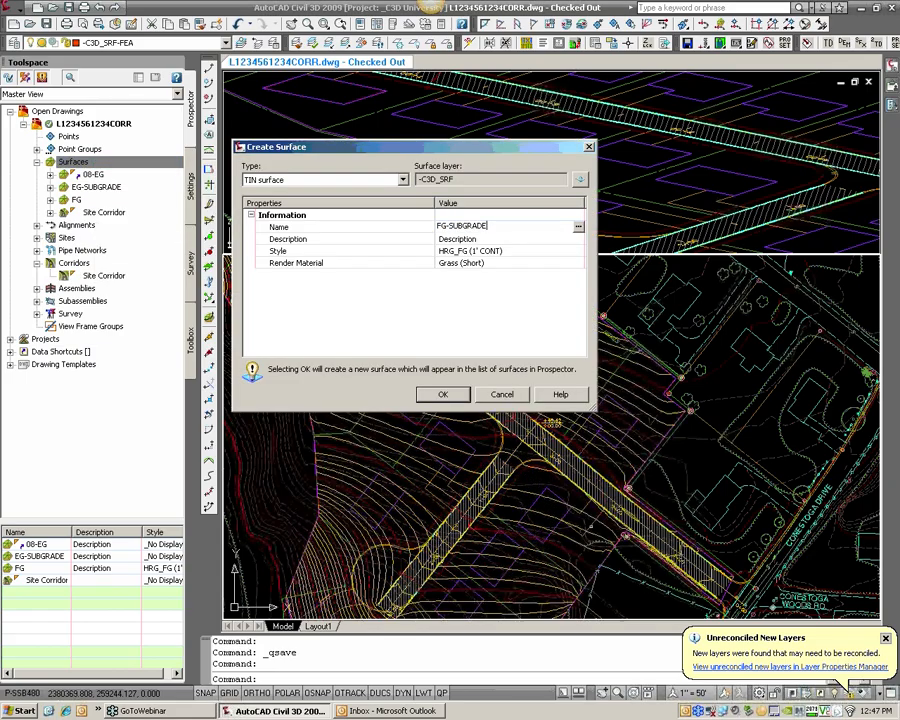
Assign the _No Display style to FG-SUBGRADE and create the surface
click(564, 252)
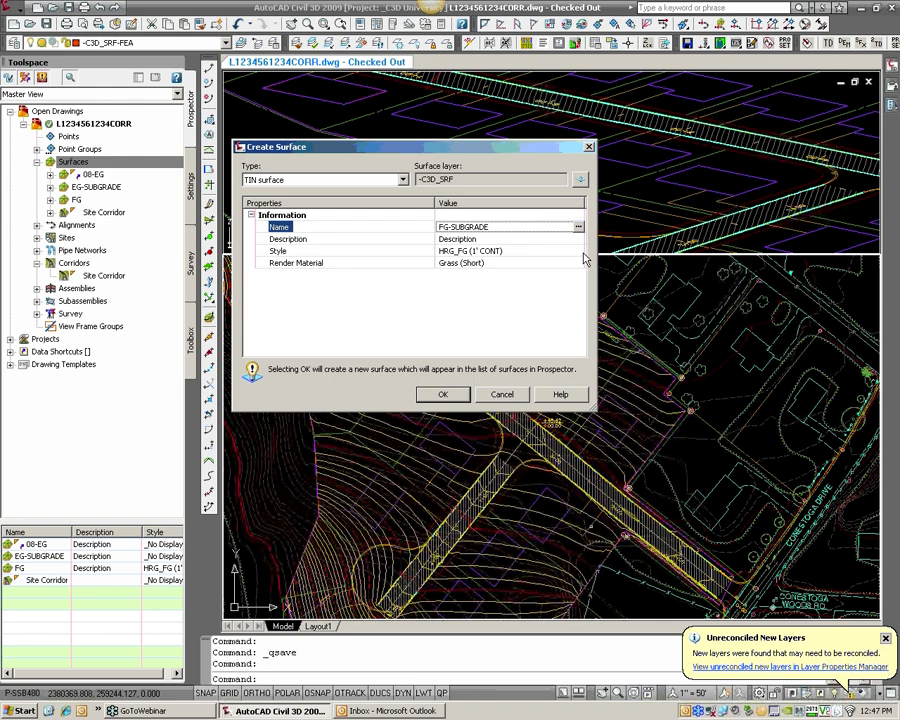
click(579, 252)
click(450, 340)
click(430, 349)
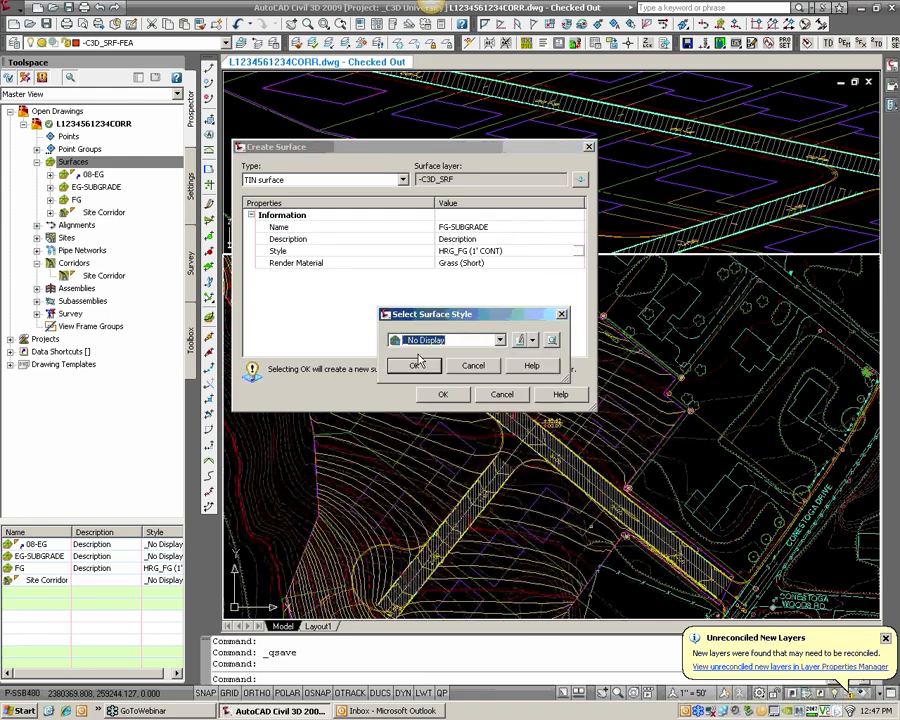
click(414, 365)
click(441, 395)
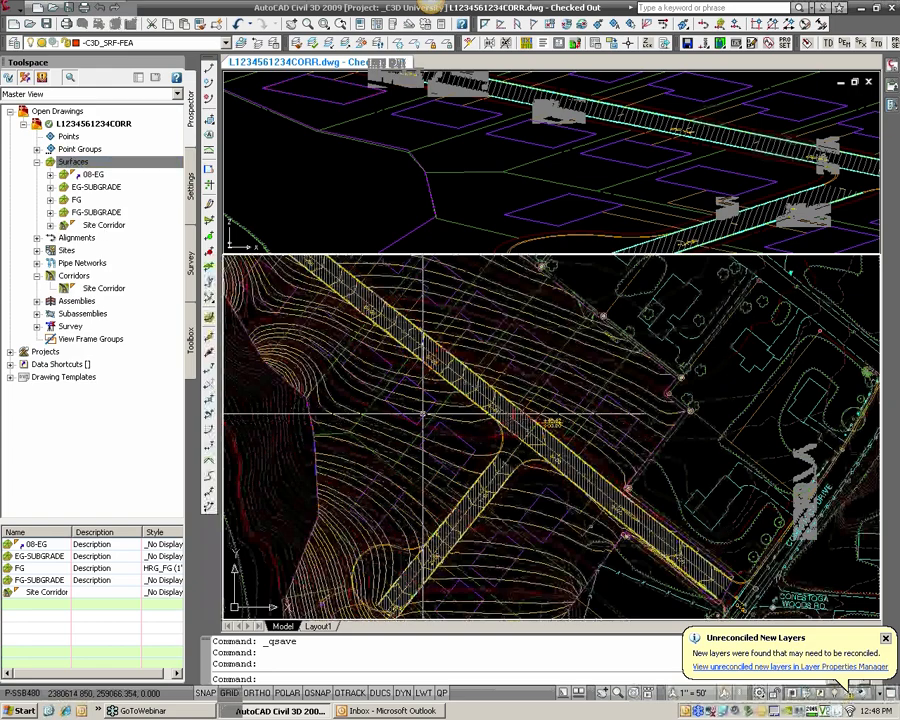
Paste the 08-EG surface into the EG-SUBGRADE surface definition as an edit
middle_drag(425, 415, 585, 420)
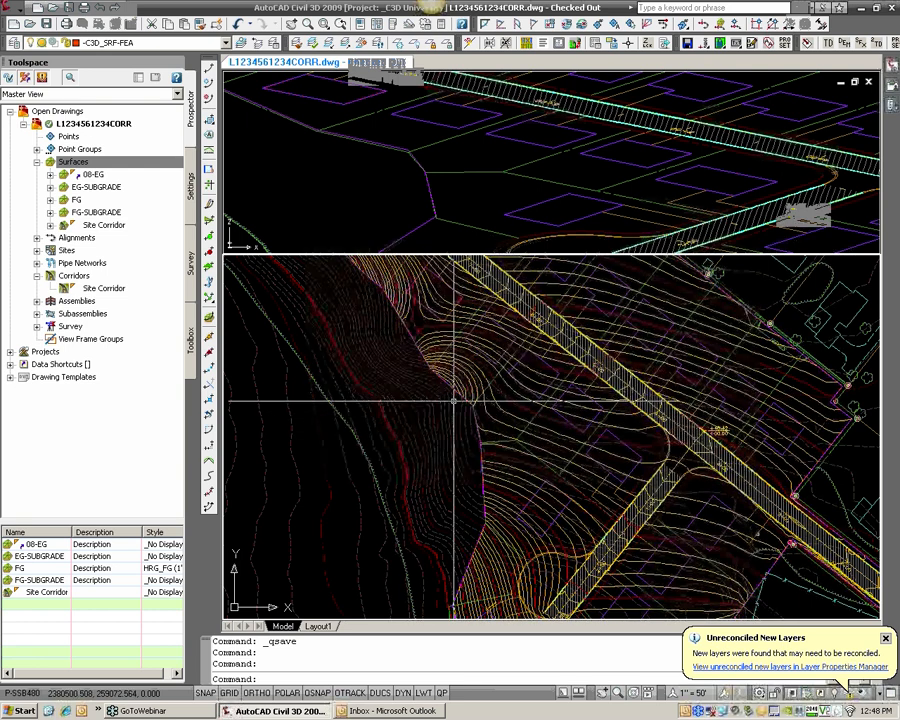
click(50, 187)
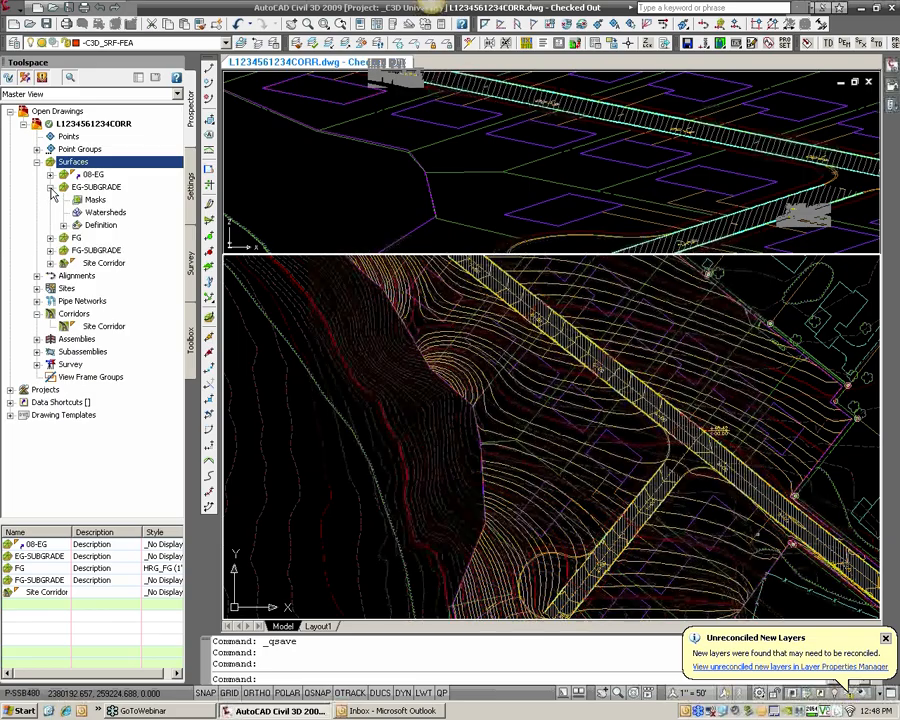
click(63, 225)
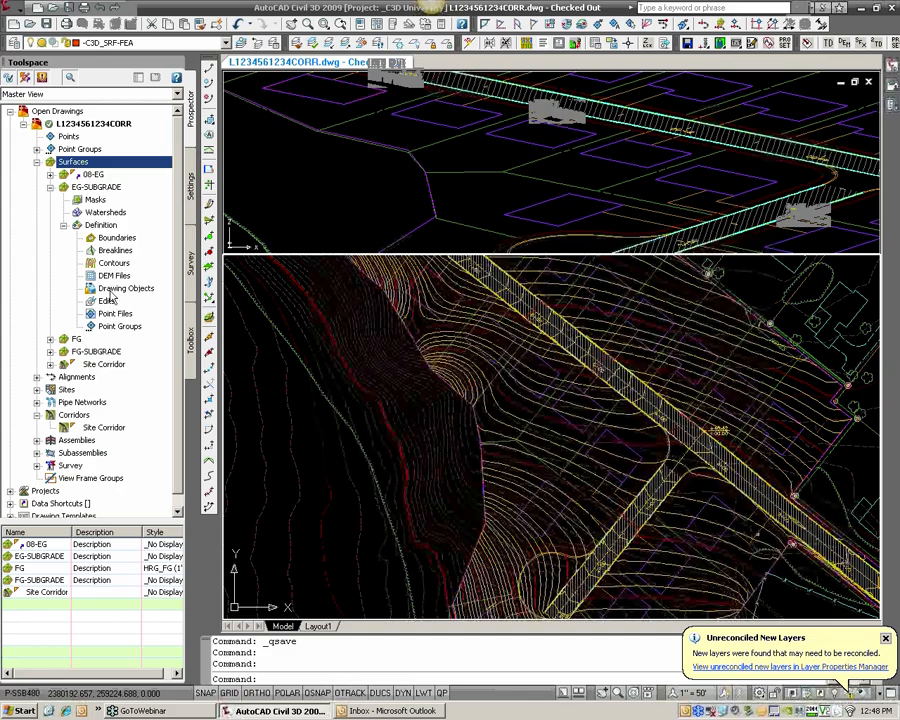
click(106, 301)
right_click(110, 302)
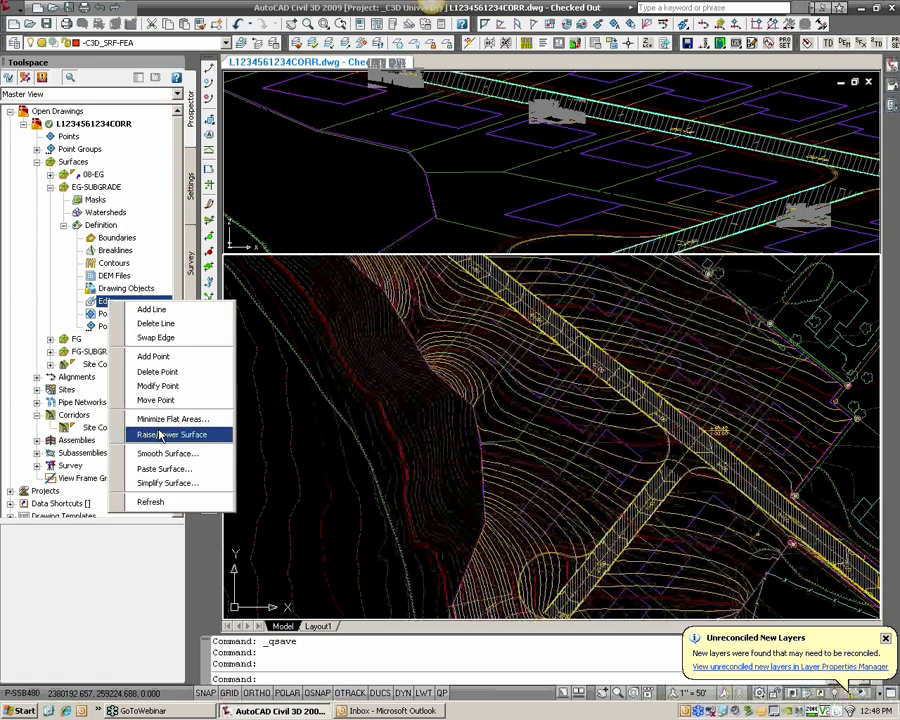
click(164, 468)
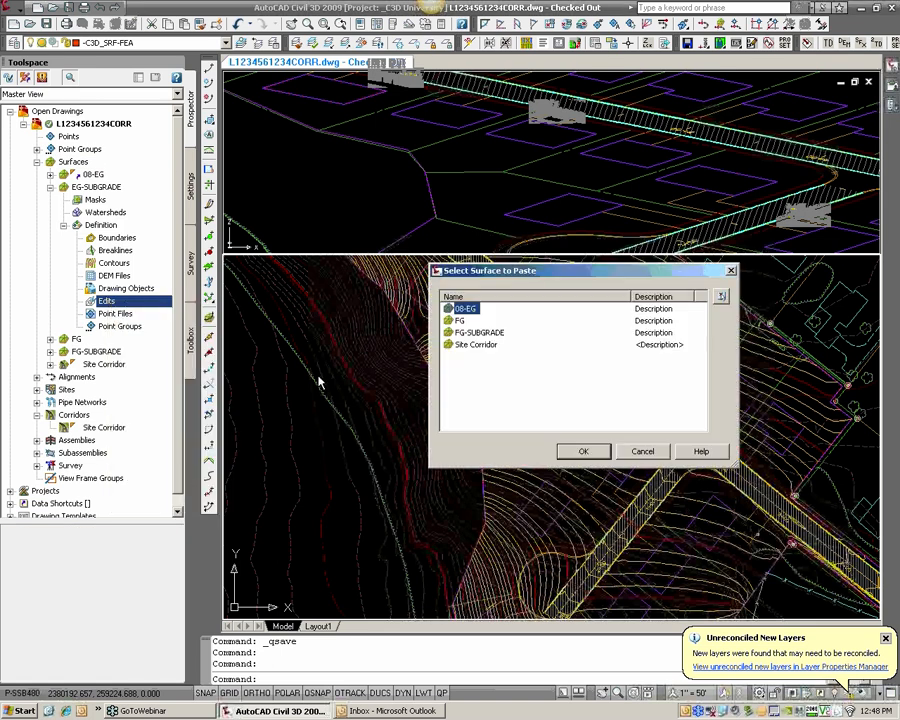
click(460, 320)
click(468, 310)
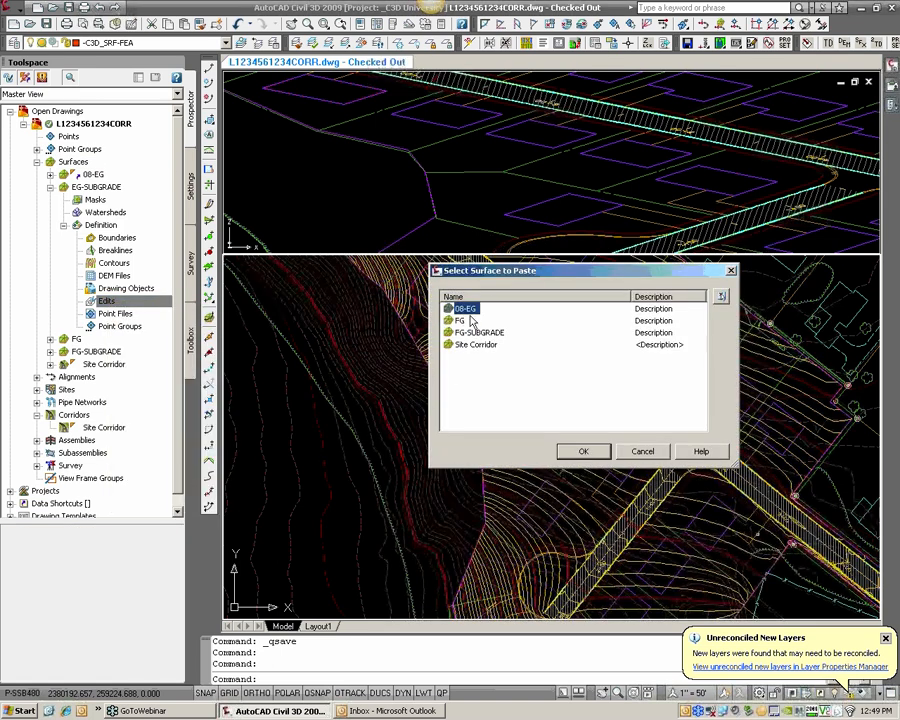
click(582, 451)
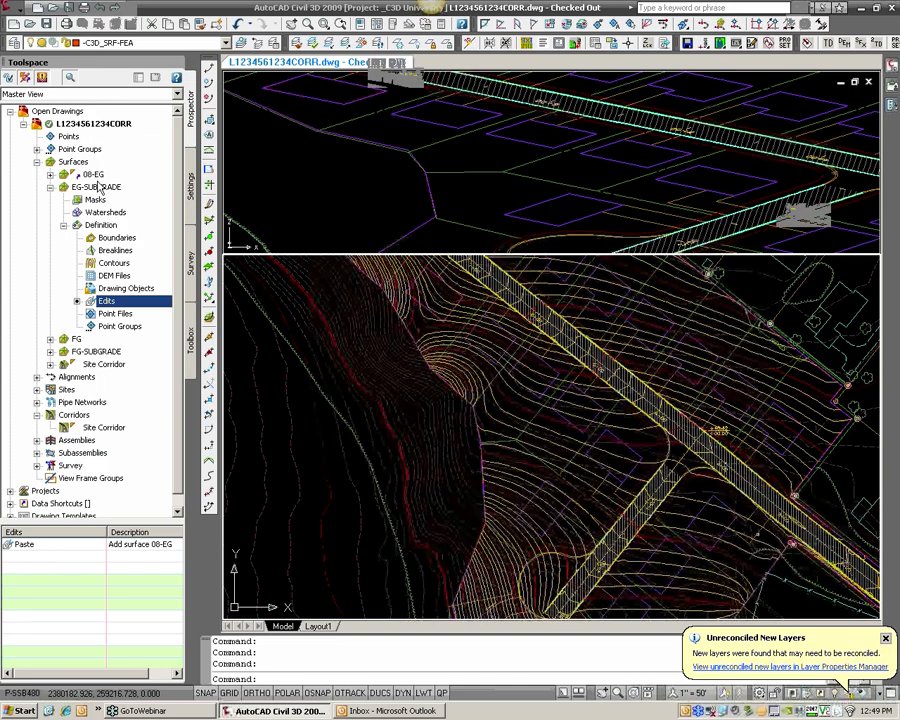
Lower the EG-SUBGRADE surface by adding -.67 to all of its elevations
right_click(125, 309)
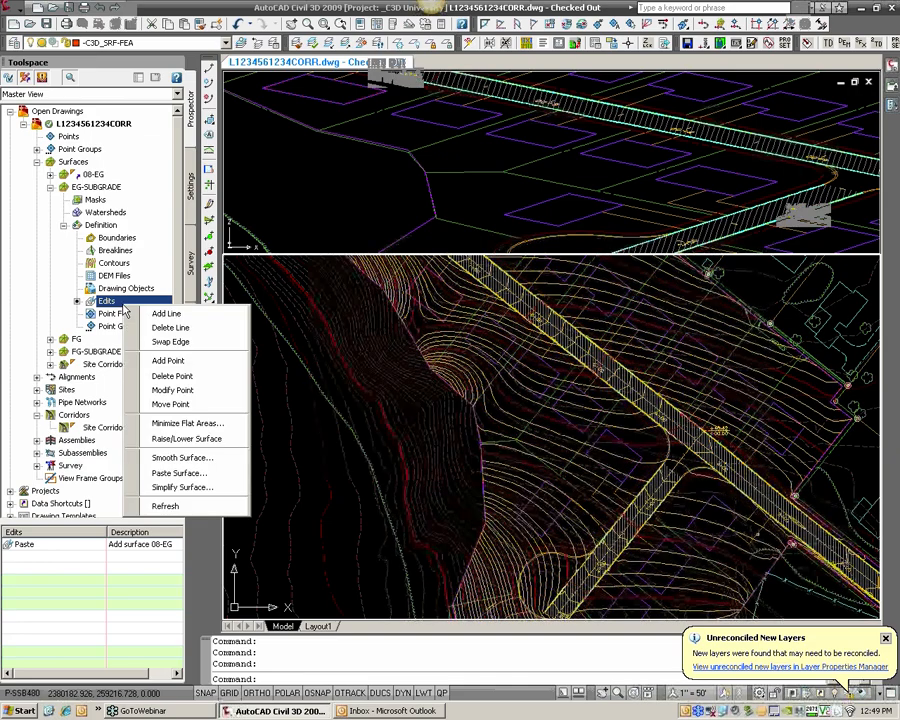
click(199, 440)
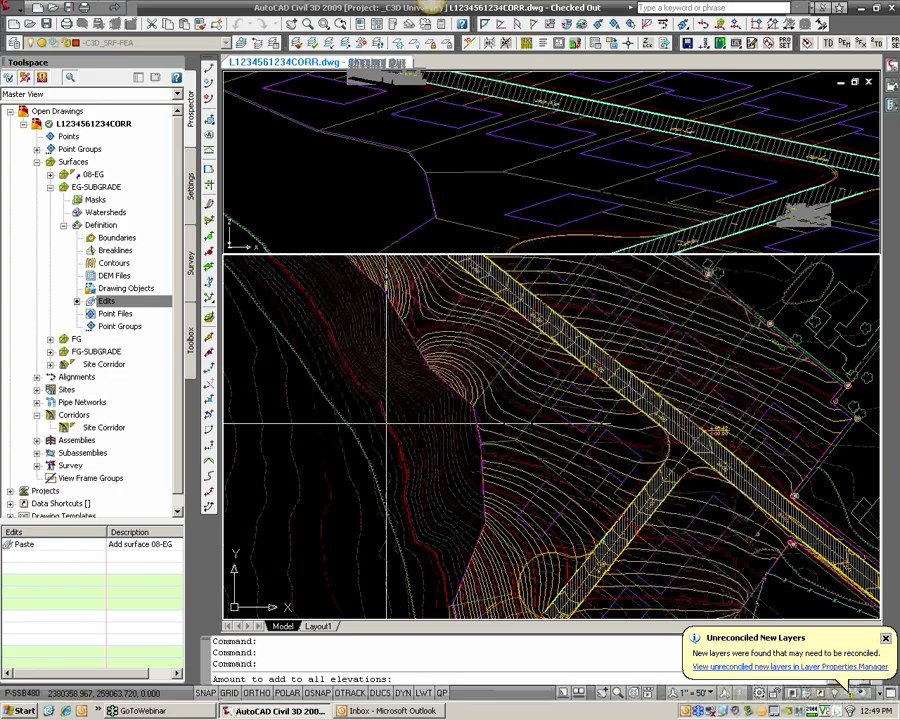
text(-.67)
key(Return)
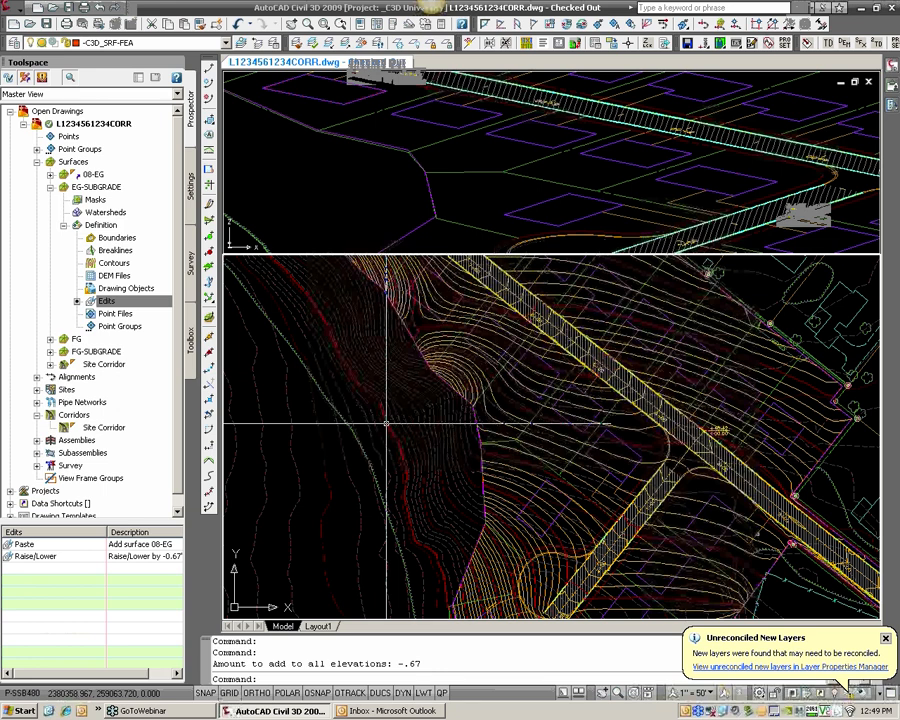
click(50, 187)
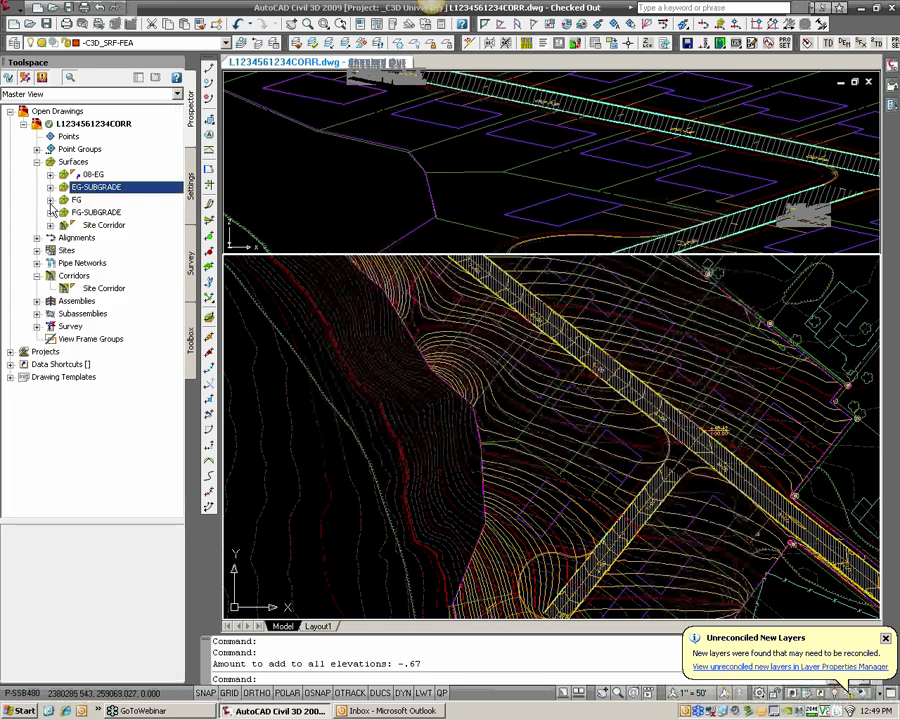
Paste the FG surface into the FG-SUBGRADE surface definition as an edit
click(50, 212)
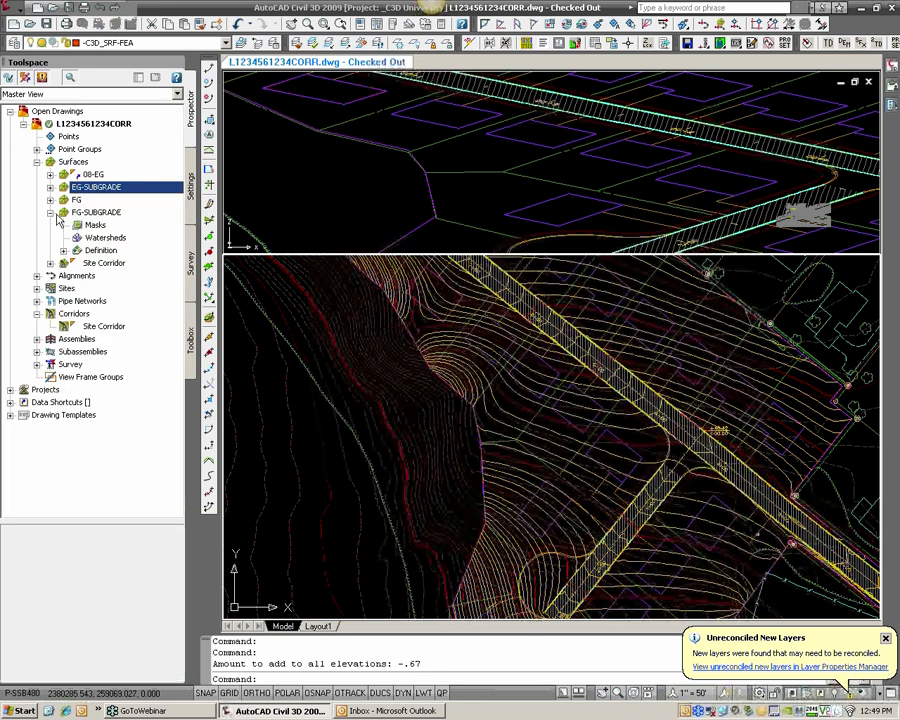
click(63, 250)
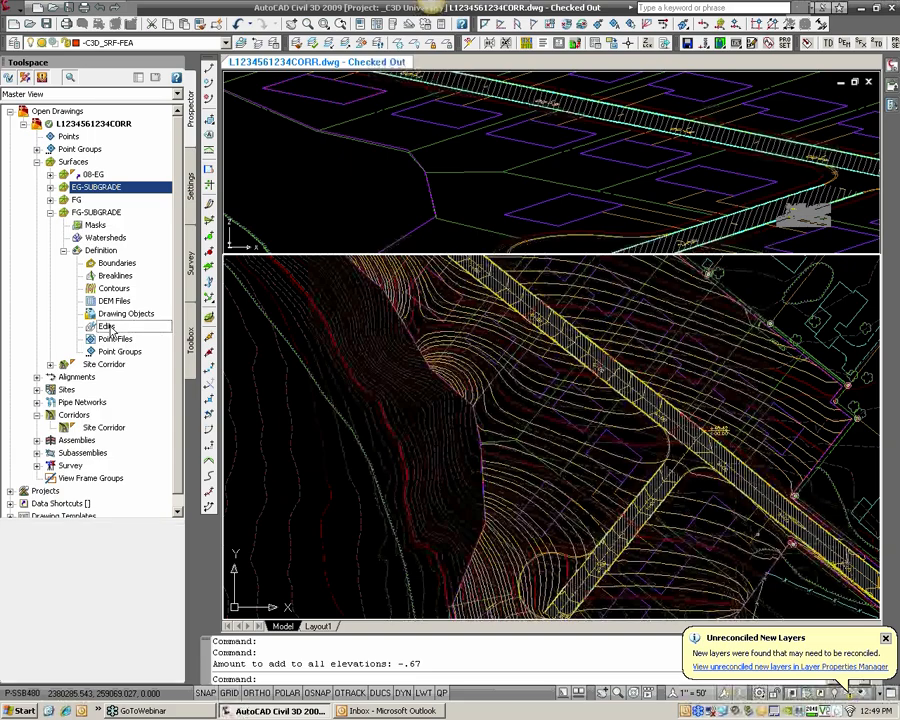
right_click(108, 326)
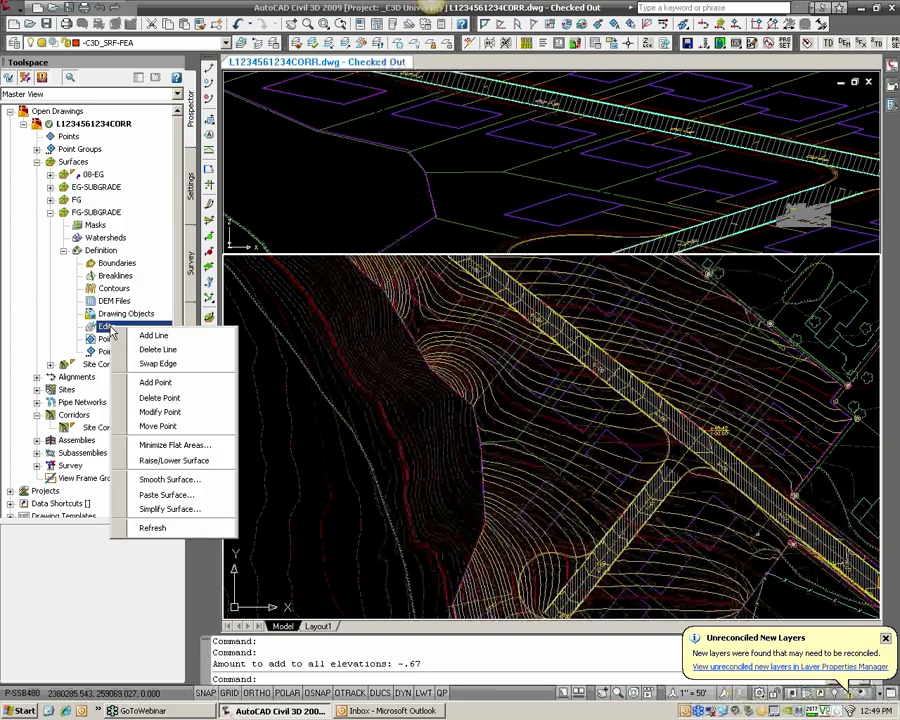
click(190, 497)
click(460, 332)
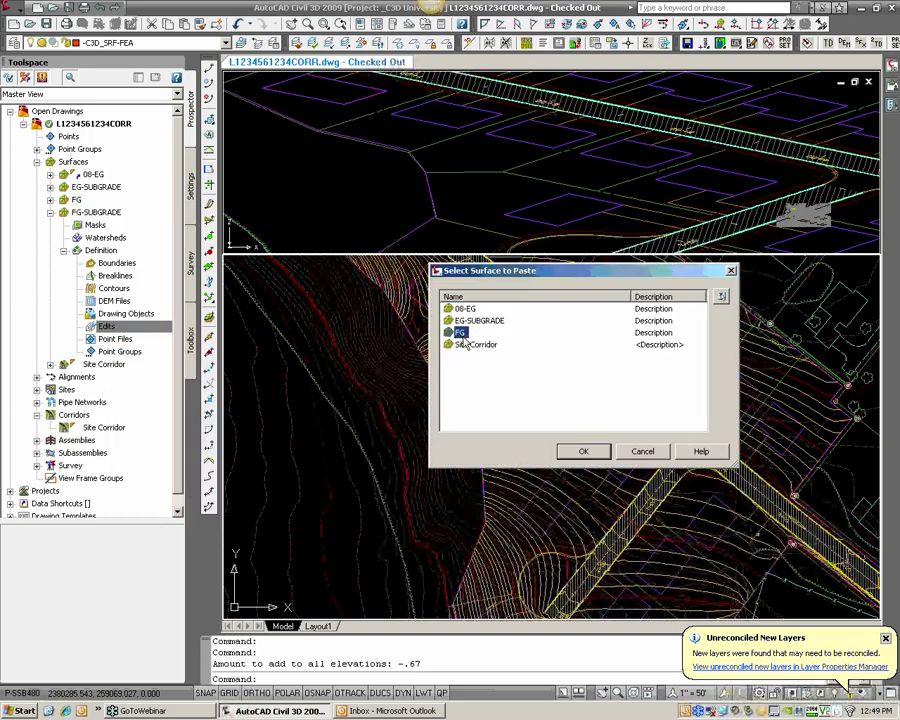
click(579, 452)
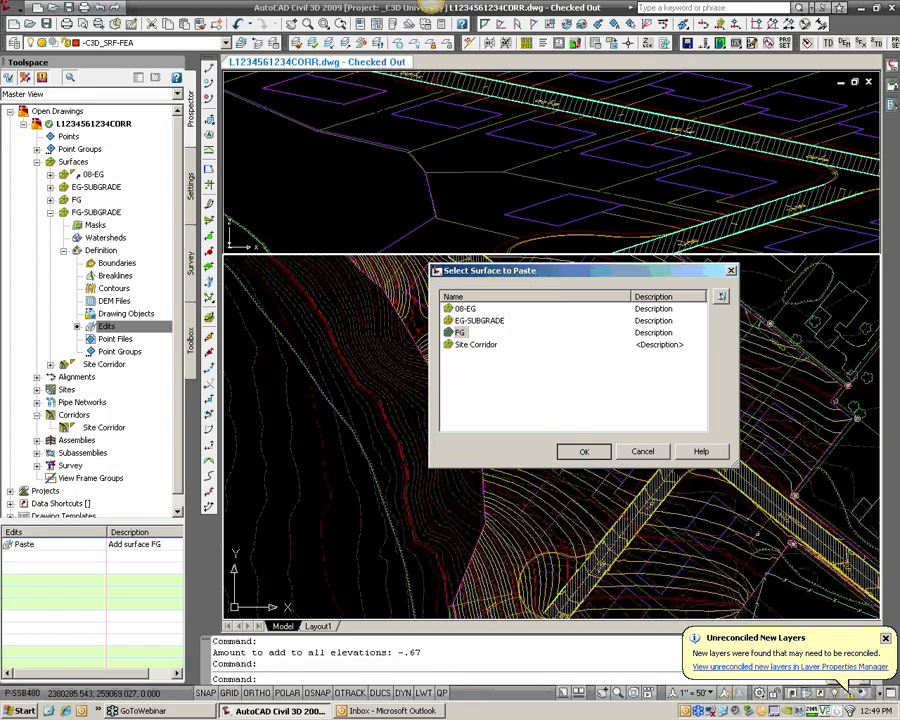
Lower the FG-SUBGRADE surface by adding -1 to all of its elevations
right_click(125, 327)
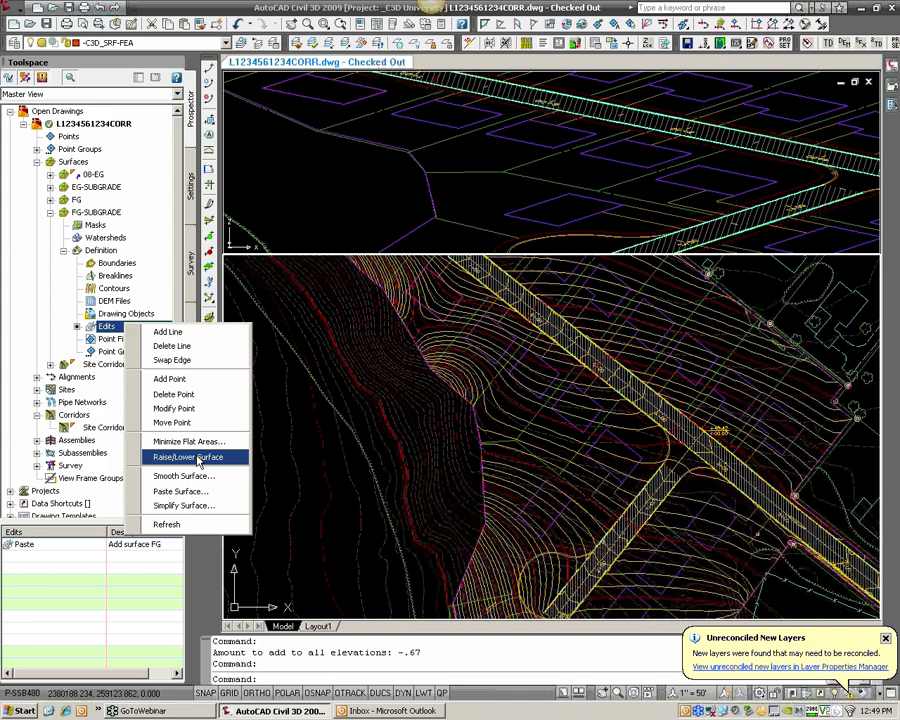
click(197, 457)
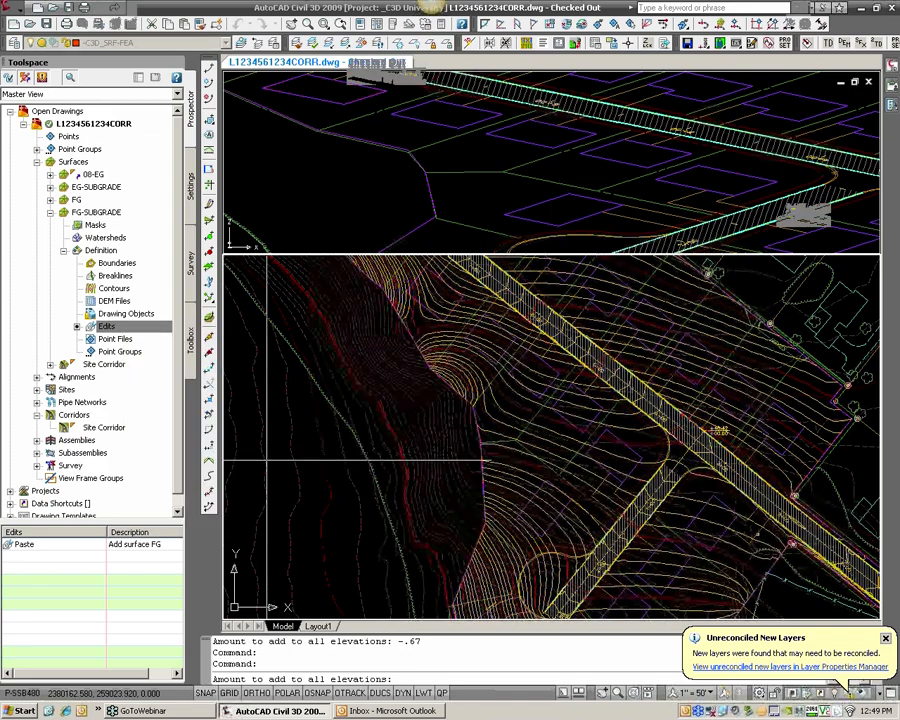
text(-1)
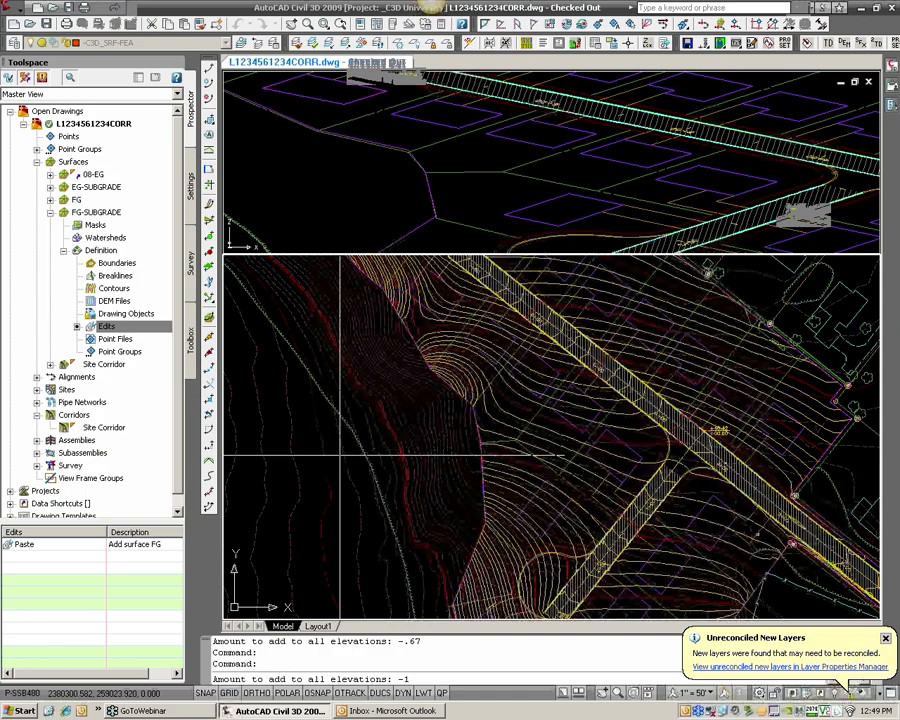
key(Return)
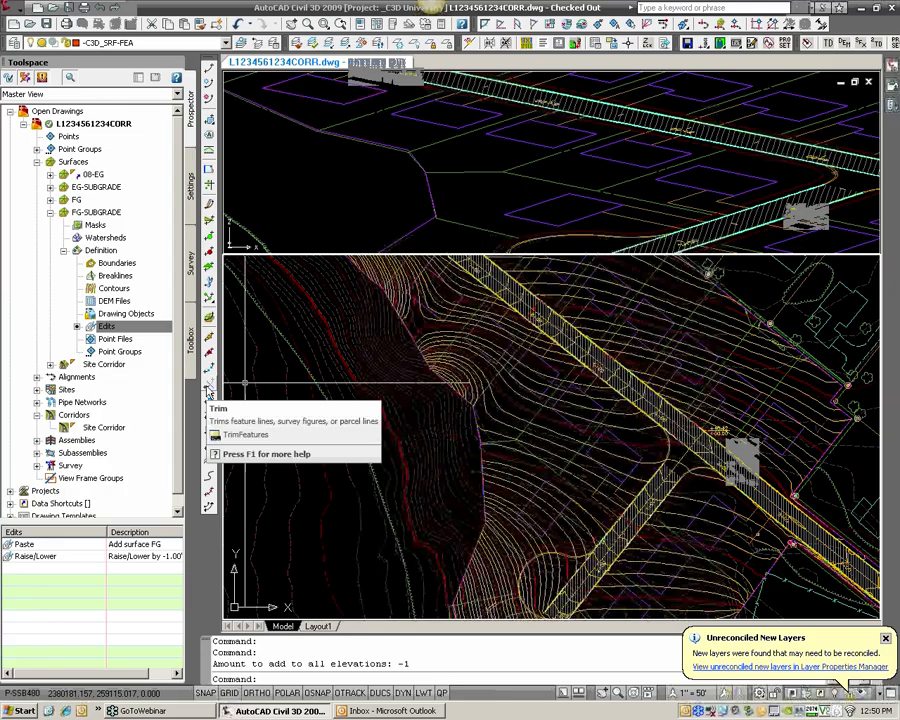
click(50, 212)
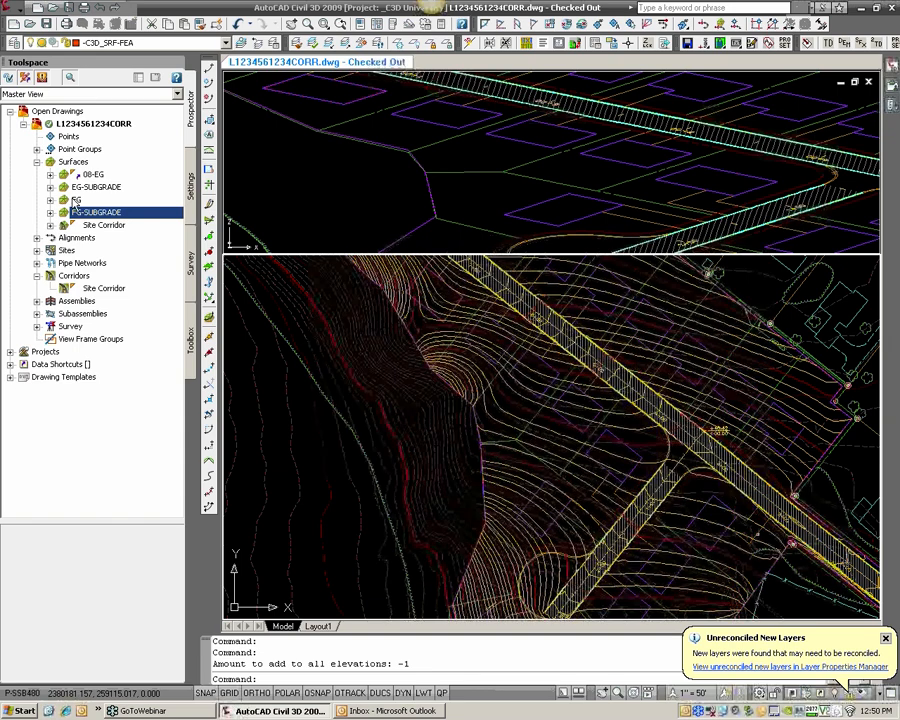
Display FG-SUBGRADE with the HRG_REF02 (1' CONT) surface style and compare its contours with the FG contours
click(74, 200)
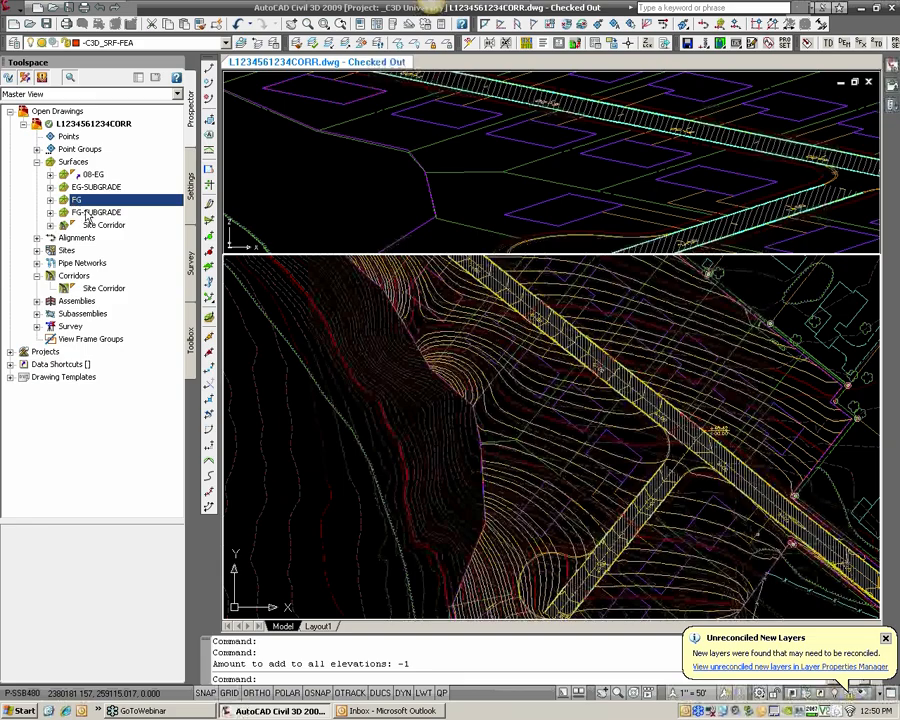
click(85, 213)
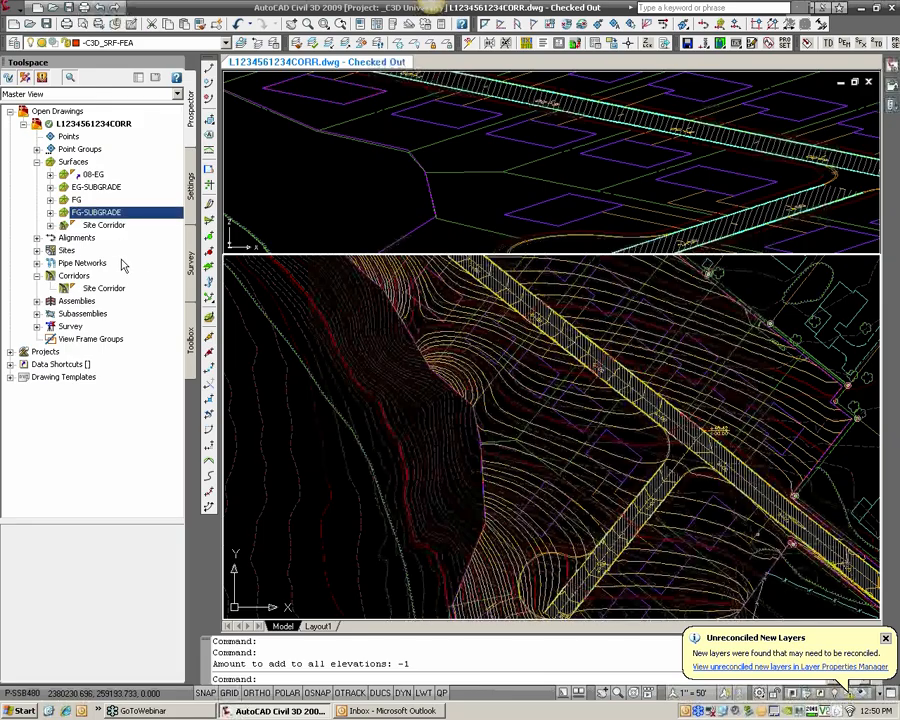
right_click(100, 220)
click(132, 222)
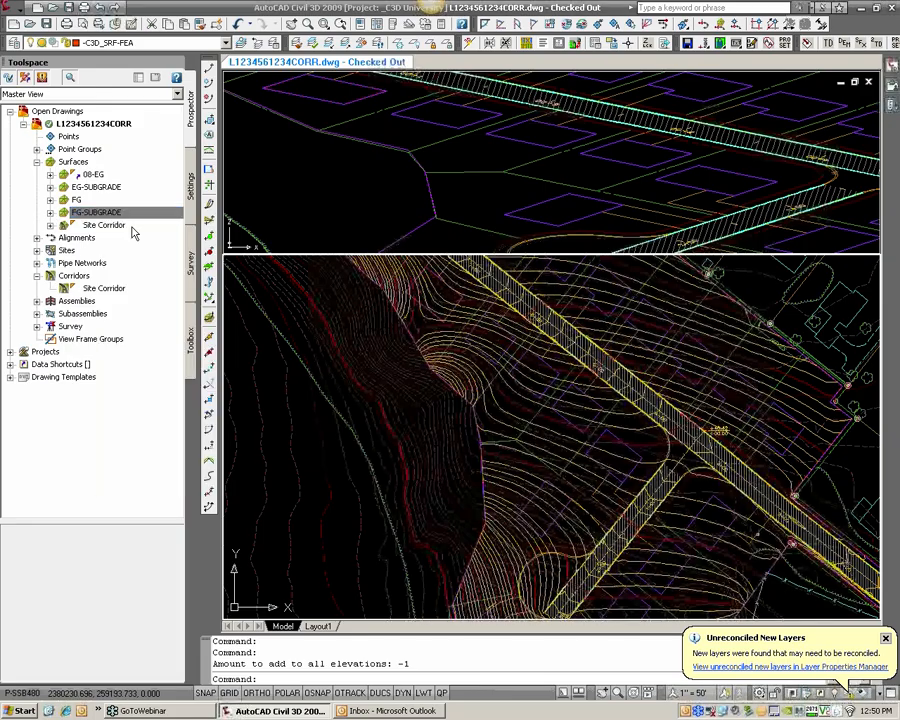
click(588, 176)
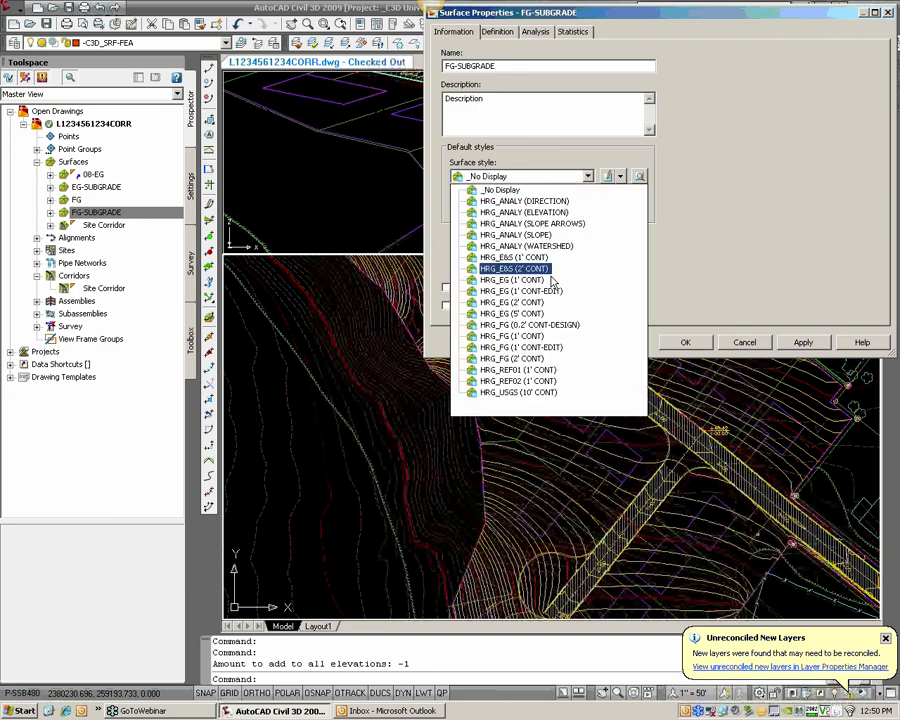
click(551, 369)
click(522, 177)
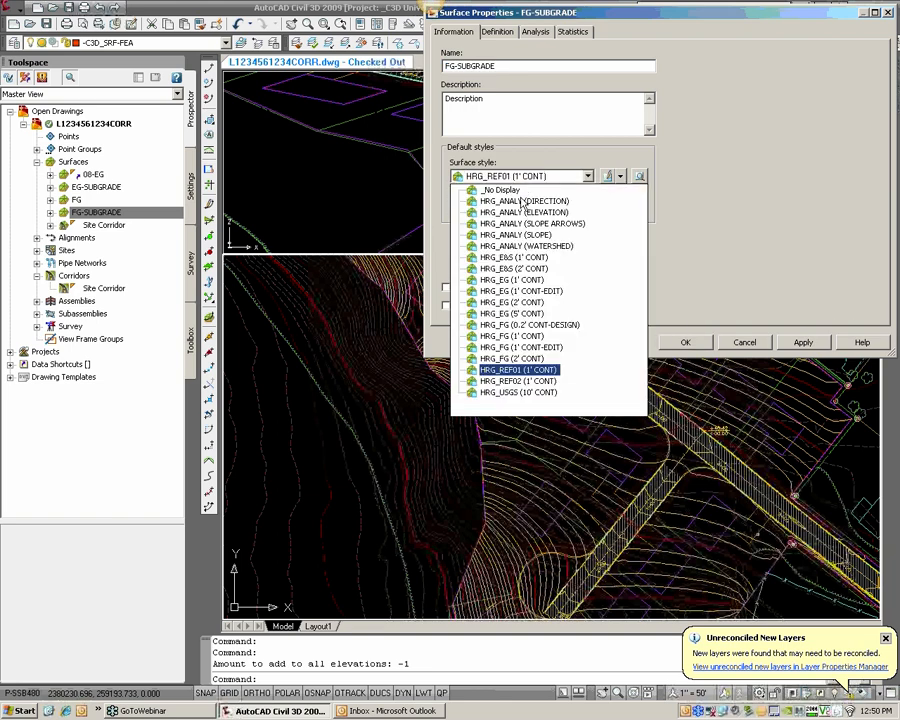
click(535, 386)
click(685, 342)
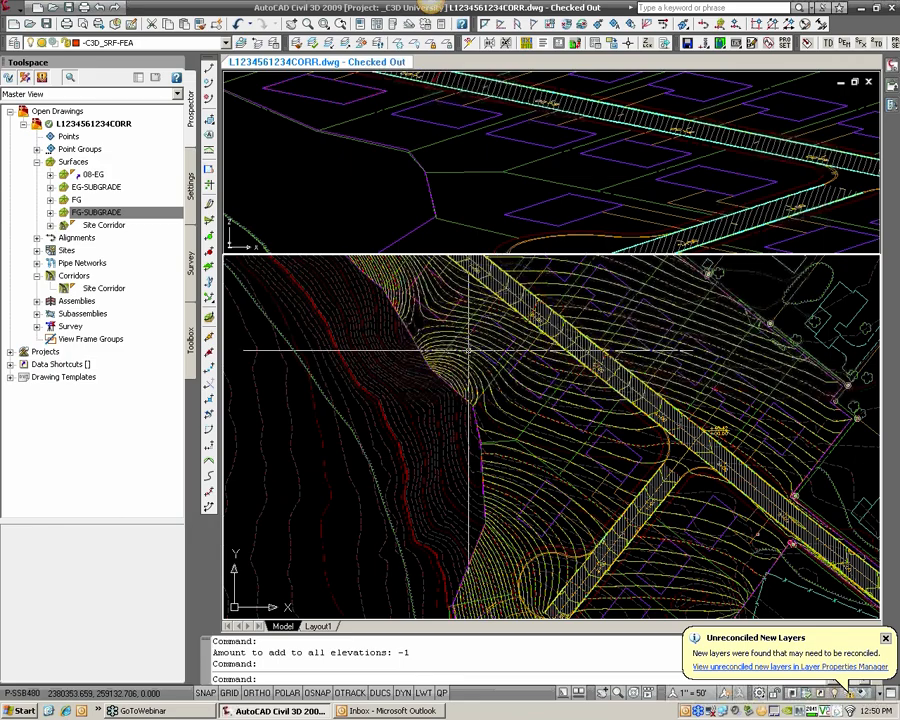
middle_drag(502, 359, 430, 386)
scroll(430, 386, up, 2)
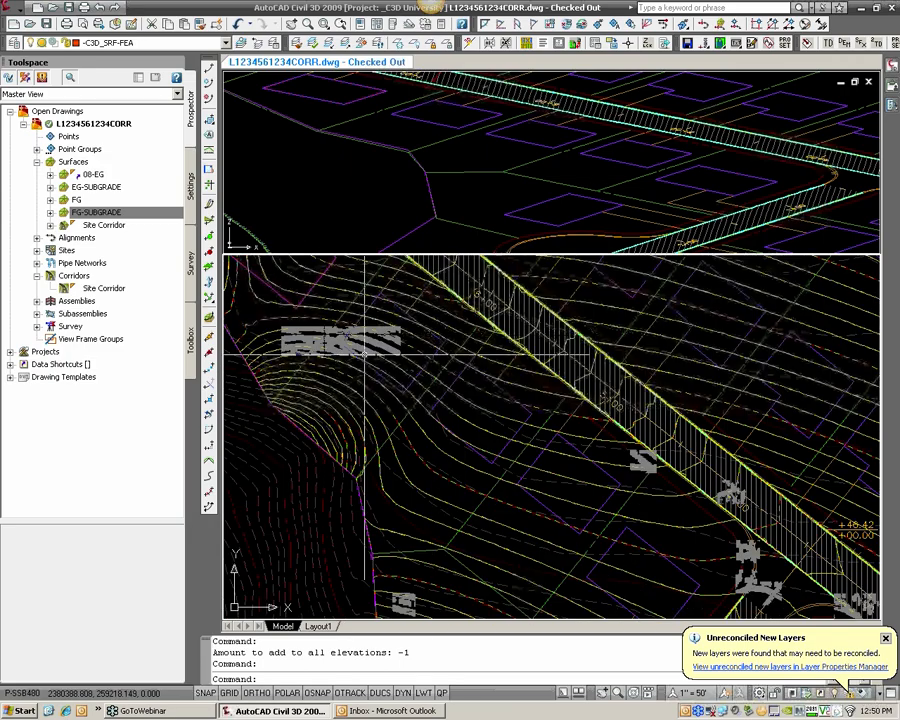
Set the FG-SUBGRADE surface style back to _No Display
right_click(106, 218)
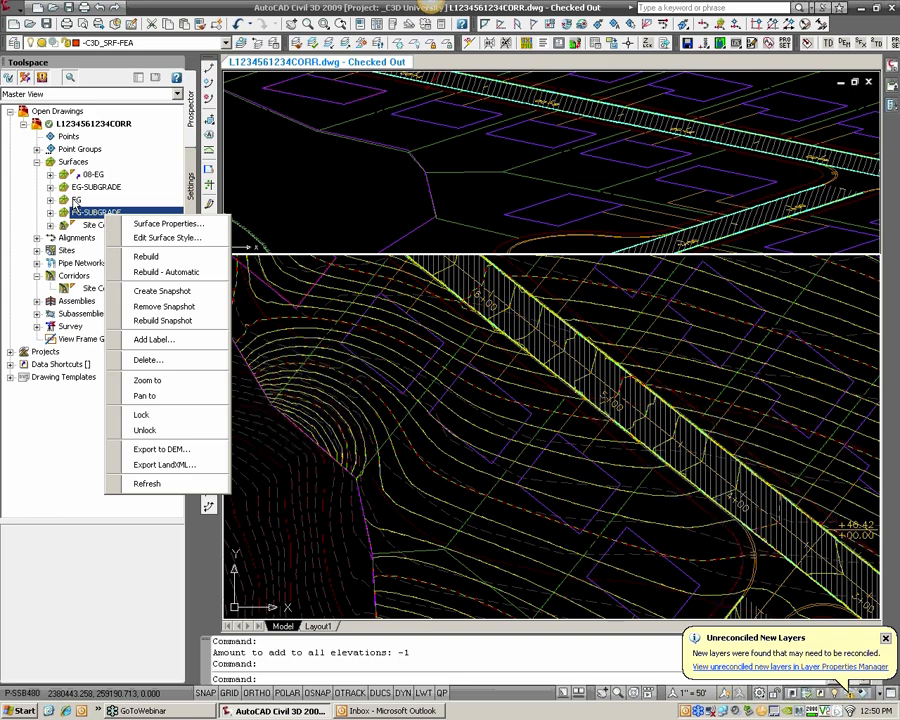
right_click(87, 213)
right_click(86, 190)
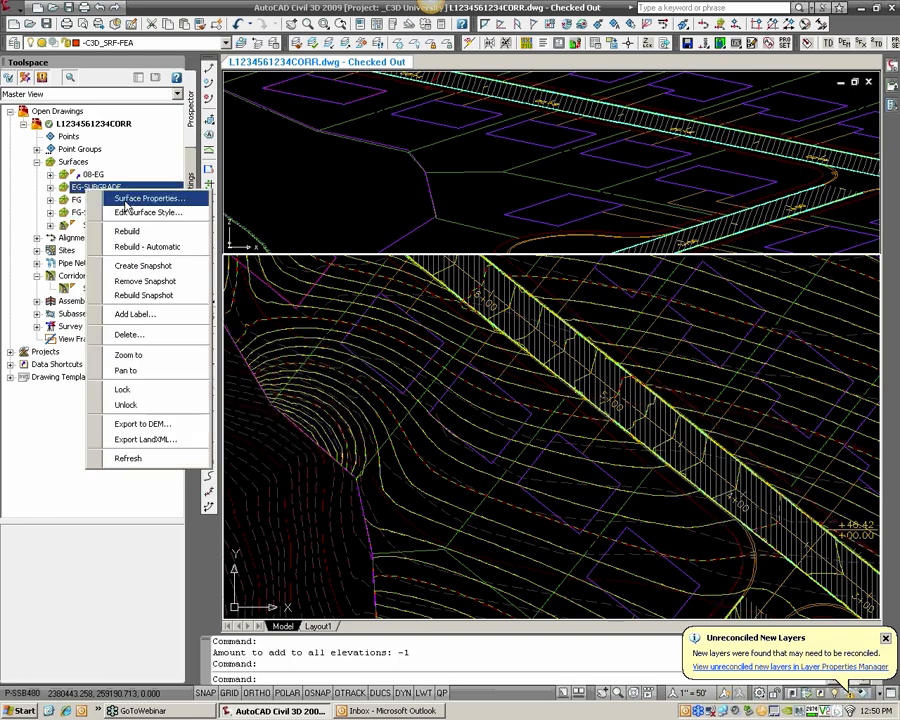
right_click(85, 212)
click(125, 218)
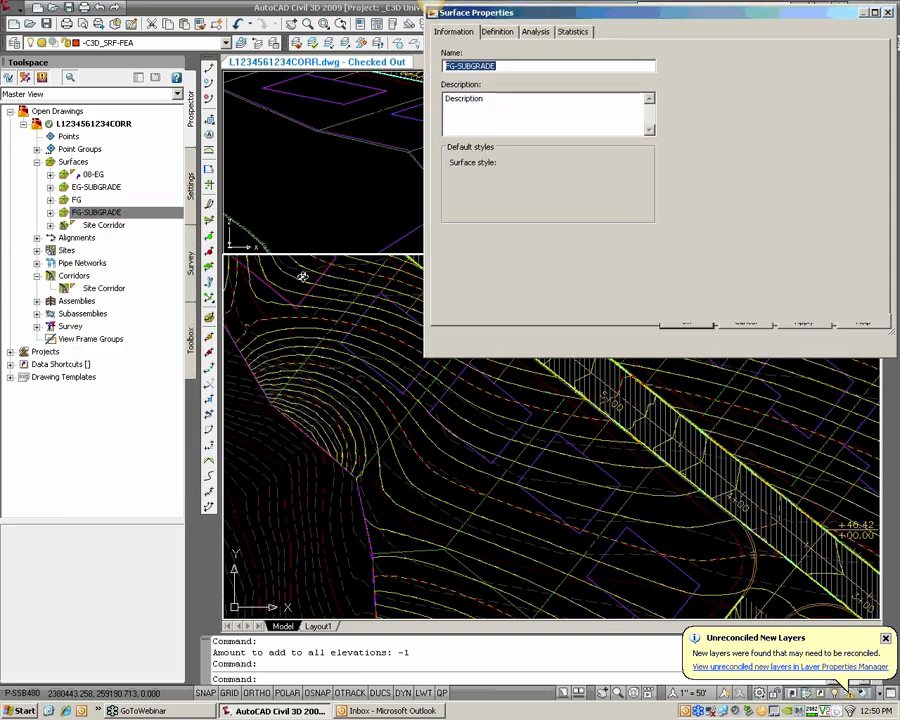
click(547, 180)
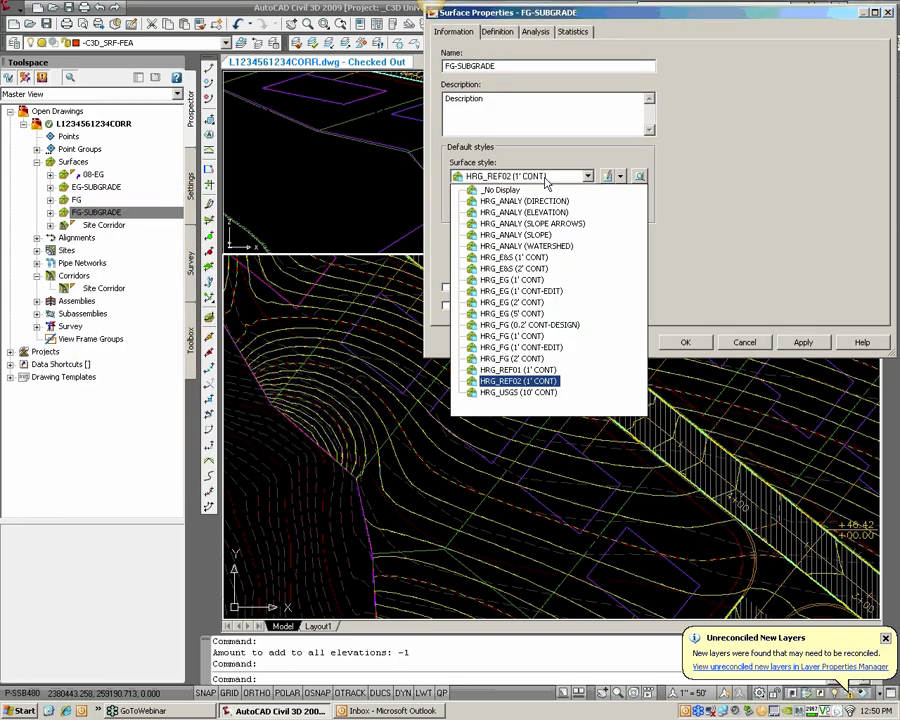
click(513, 193)
key(Return)
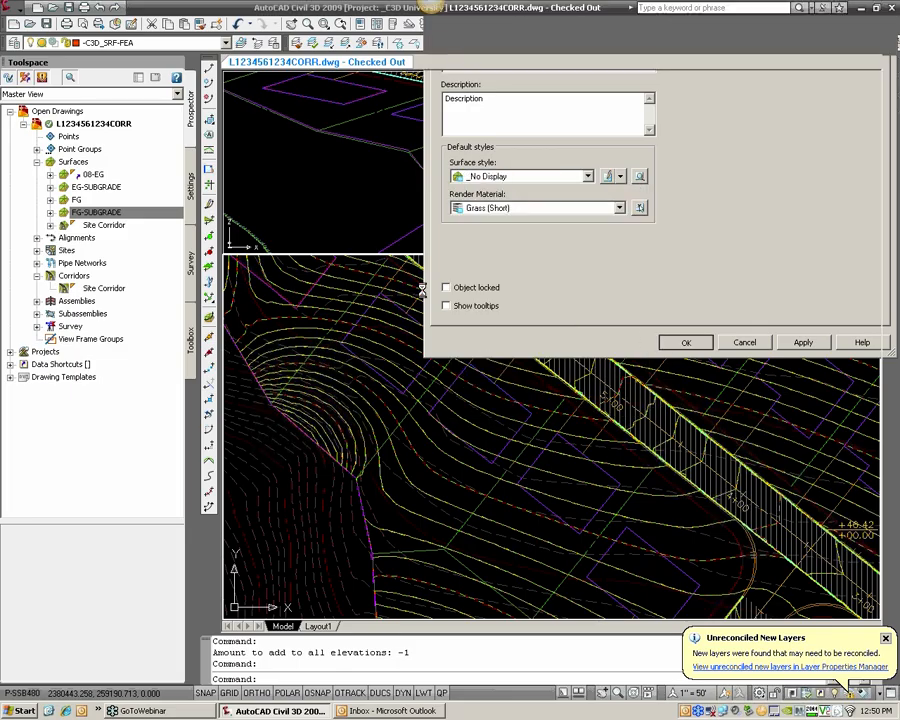
Display EG-SUBGRADE with the HRG_REF02 (1' CONT) surface style and compare its contours with the existing ground contours
middle_drag(414, 358, 580, 344)
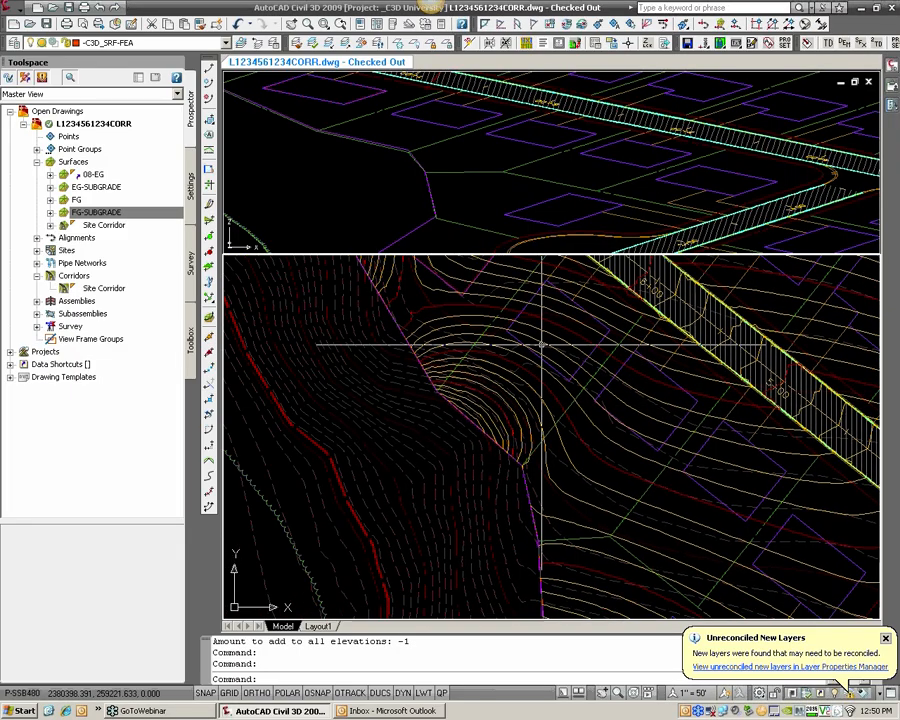
click(98, 177)
right_click(98, 177)
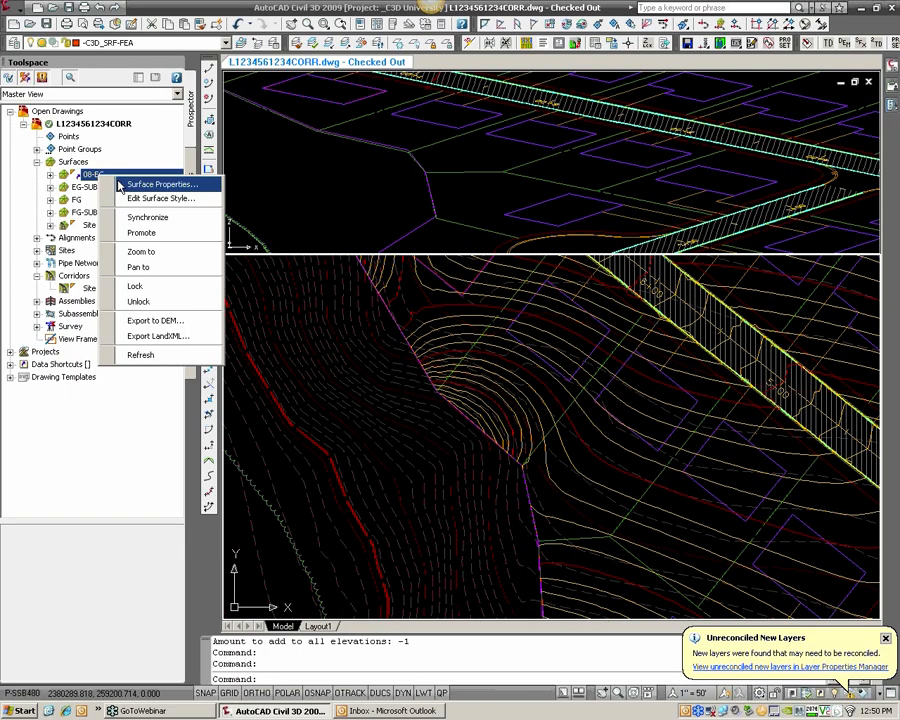
click(114, 197)
click(114, 197)
right_click(114, 197)
click(145, 197)
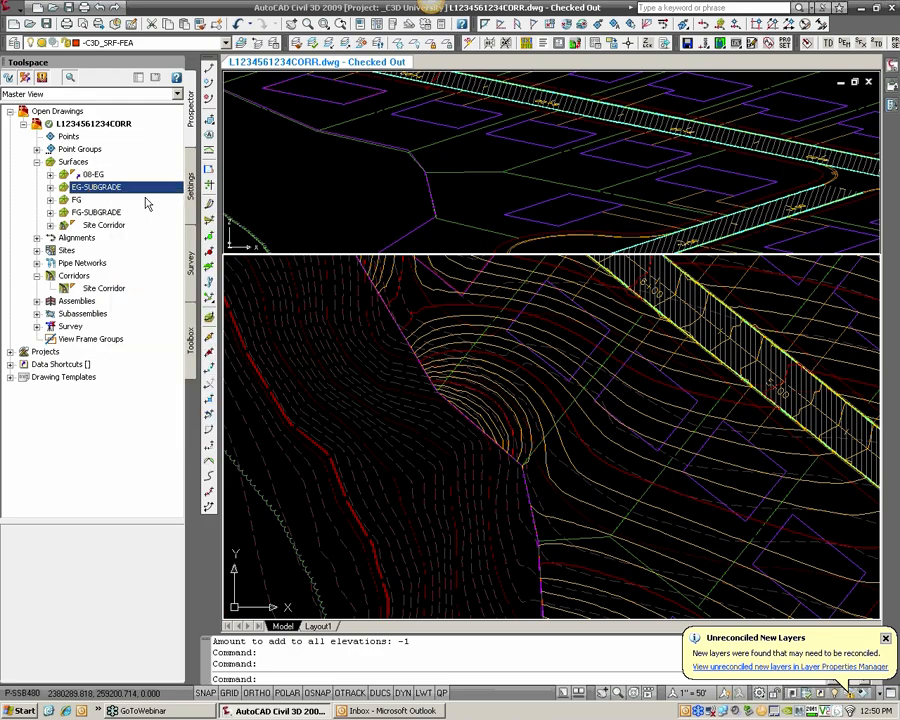
click(588, 176)
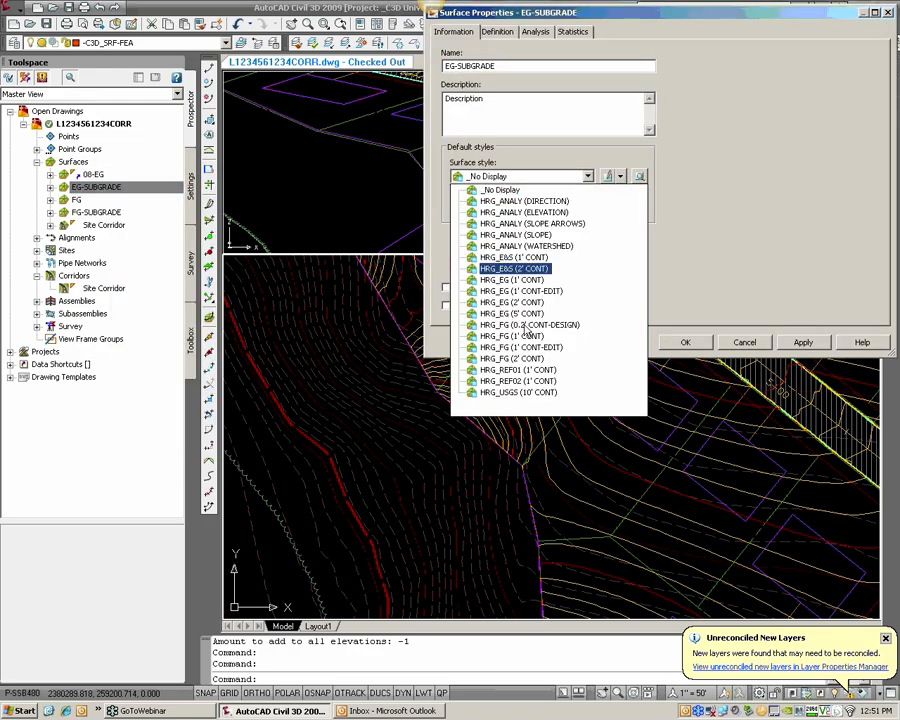
click(512, 373)
click(682, 343)
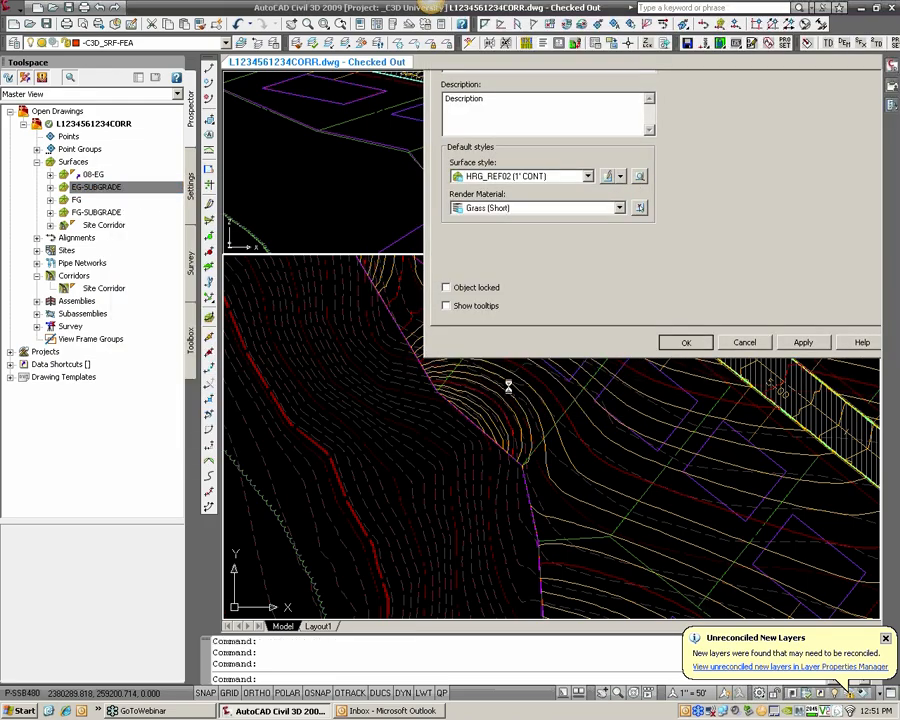
scroll(407, 417, up, 2)
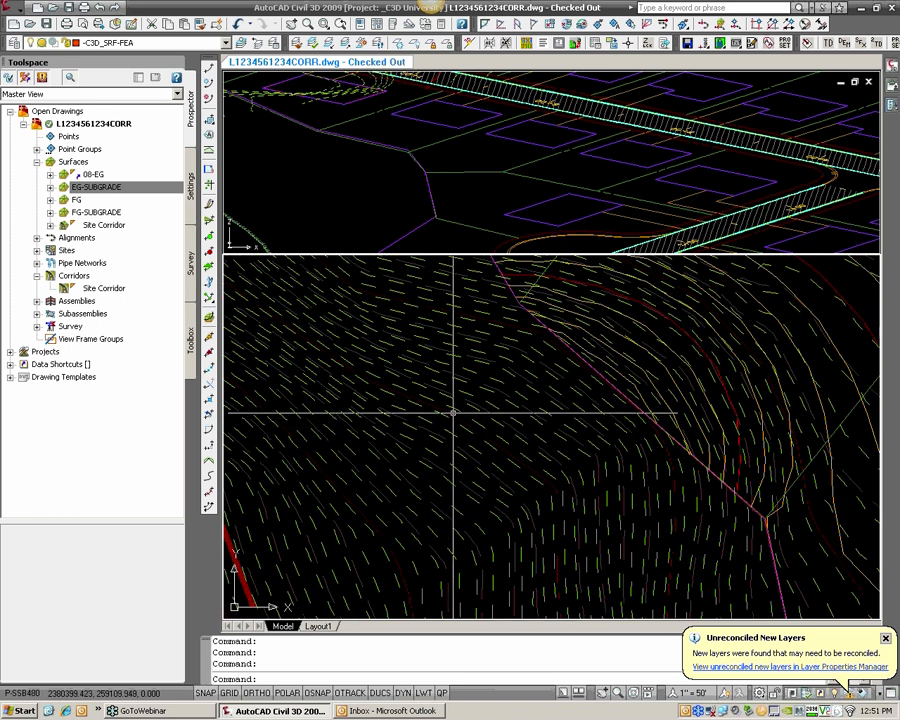
scroll(490, 407, up, 1)
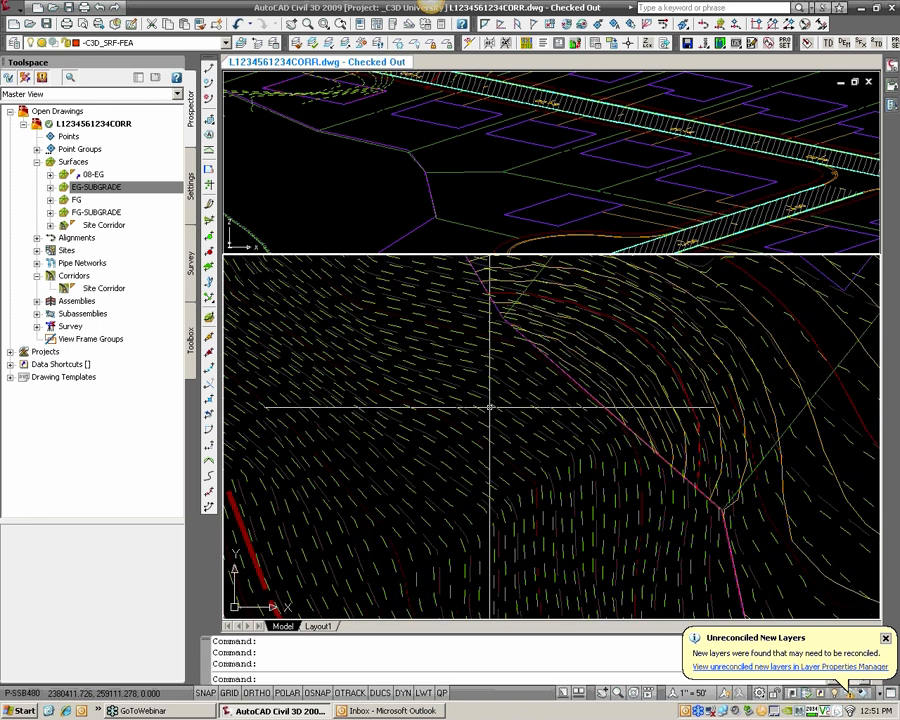
scroll(548, 376, down, 1)
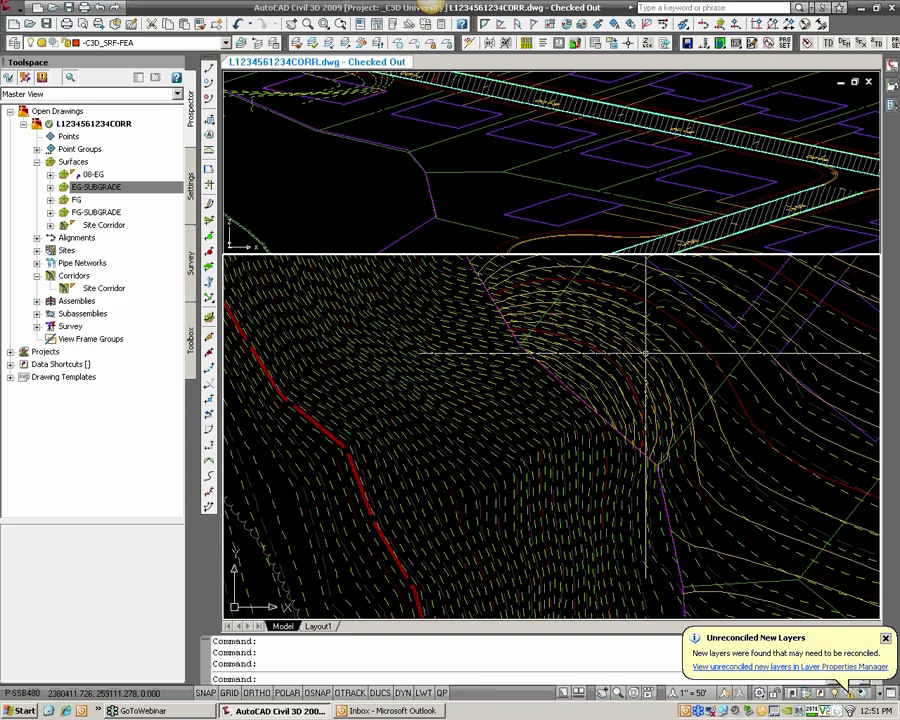
middle_drag(645, 352, 502, 382)
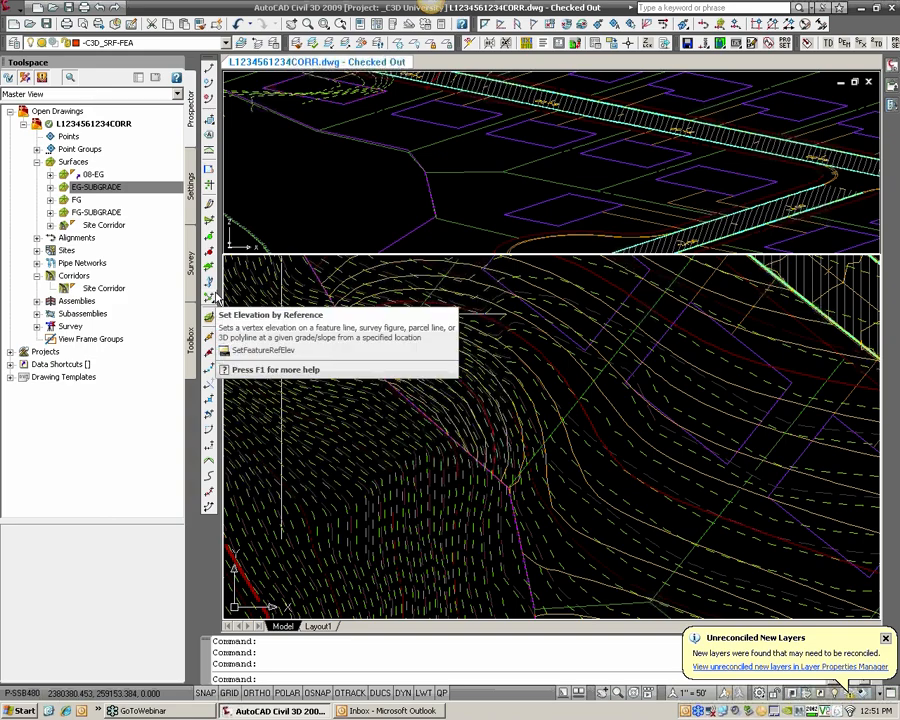
Set the EG-SUBGRADE surface style back to _No Display and save the drawing
right_click(123, 188)
click(157, 197)
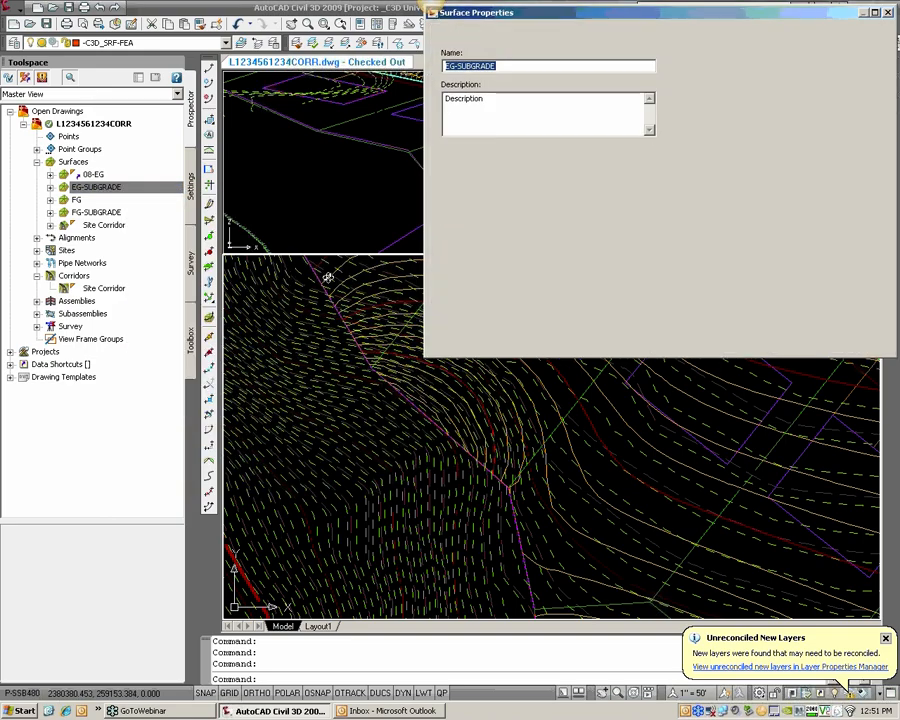
click(510, 176)
click(503, 190)
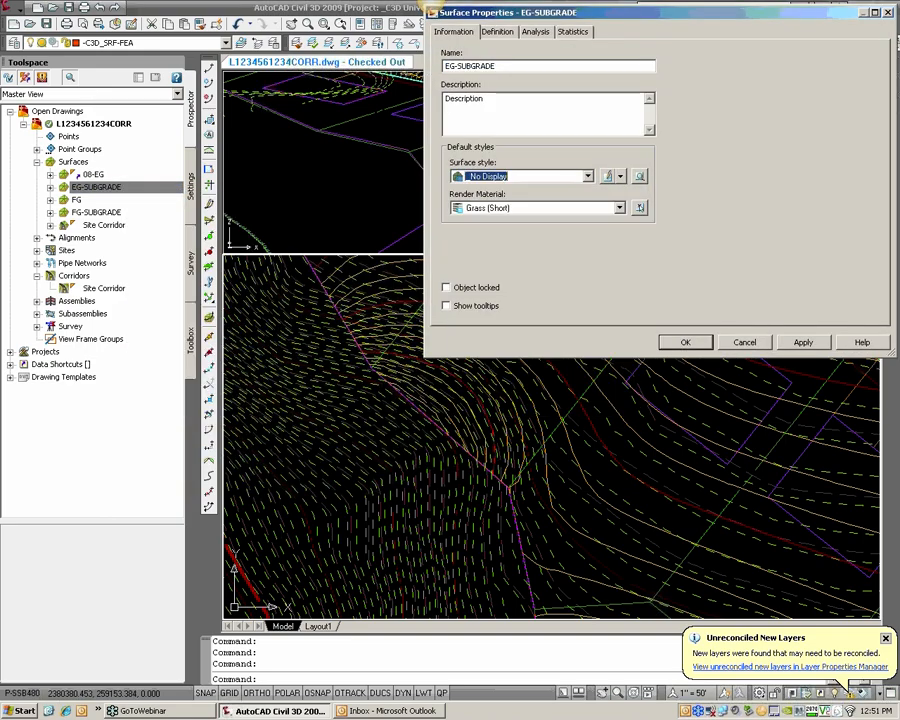
click(685, 342)
middle_drag(430, 319, 444, 387)
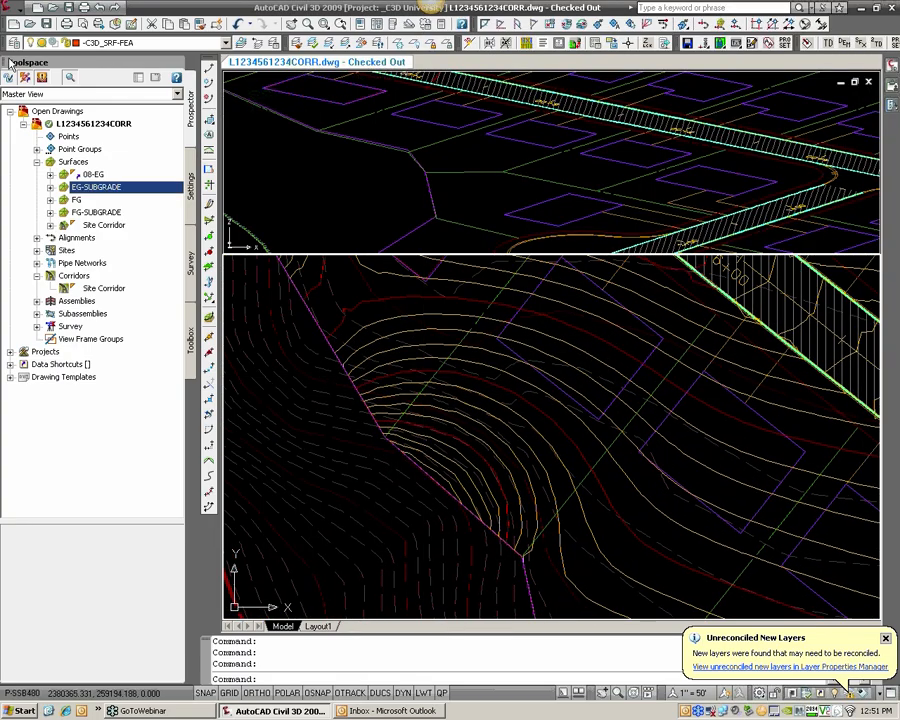
click(39, 22)
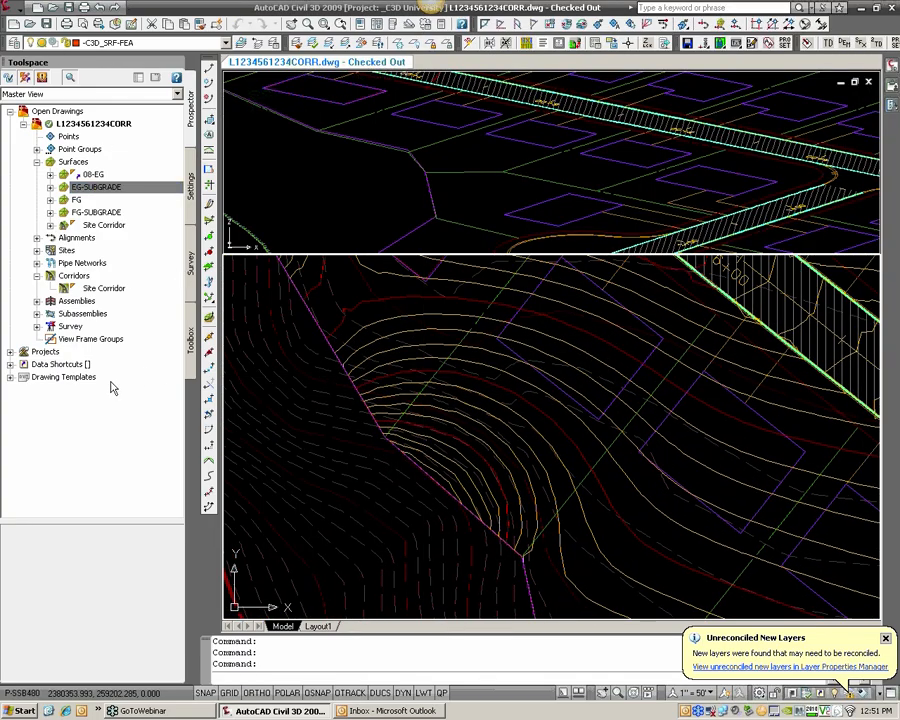
click(102, 189)
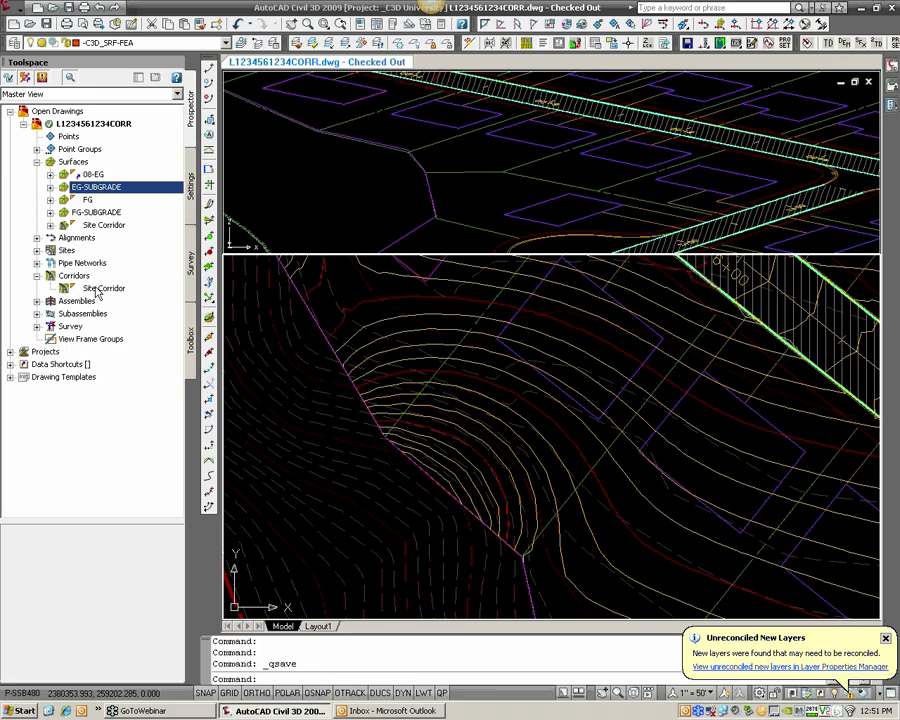
click(116, 226)
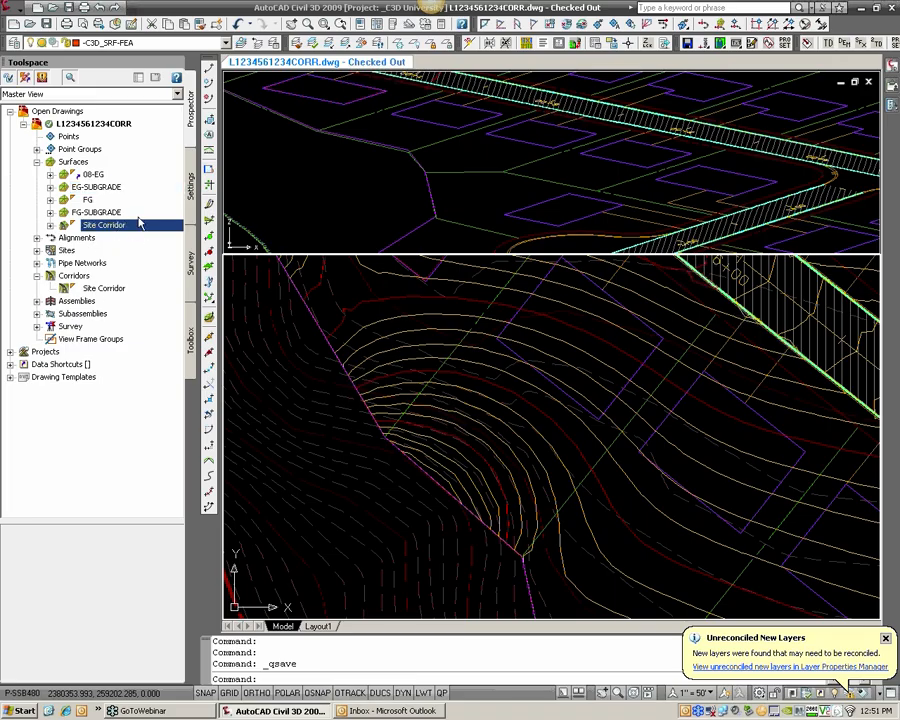
click(88, 202)
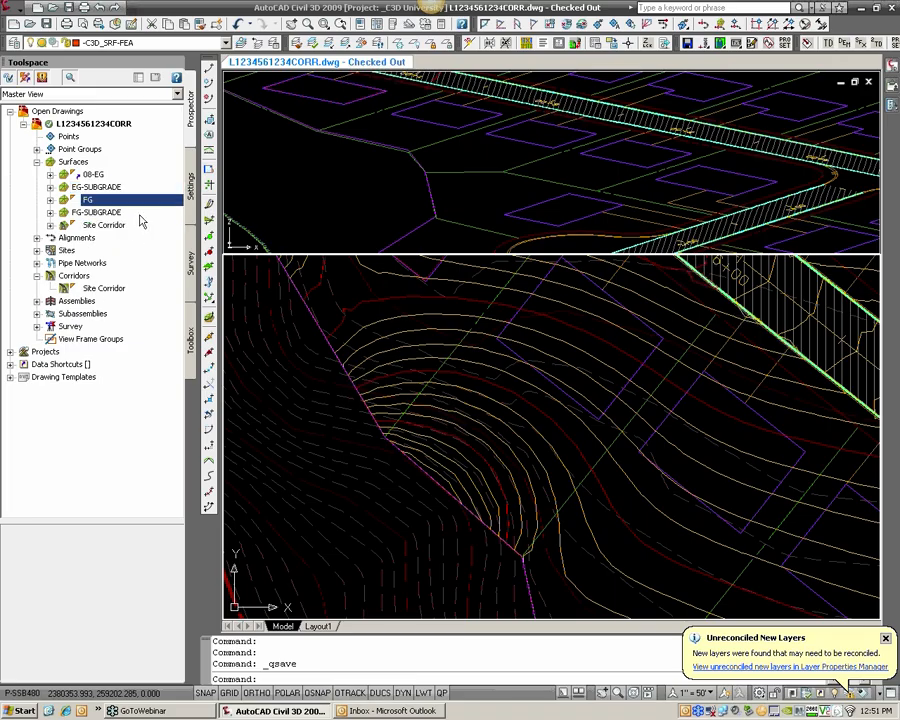
click(101, 213)
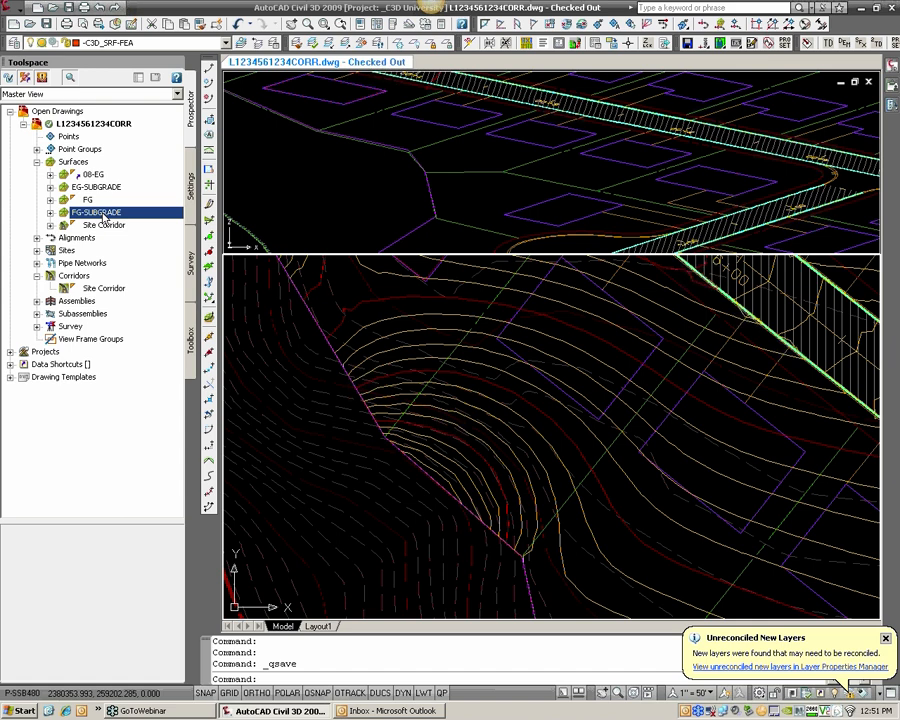
Open the FG surface's definition and examine the order of its paste, breakline, boundary and smoothing operations
click(88, 202)
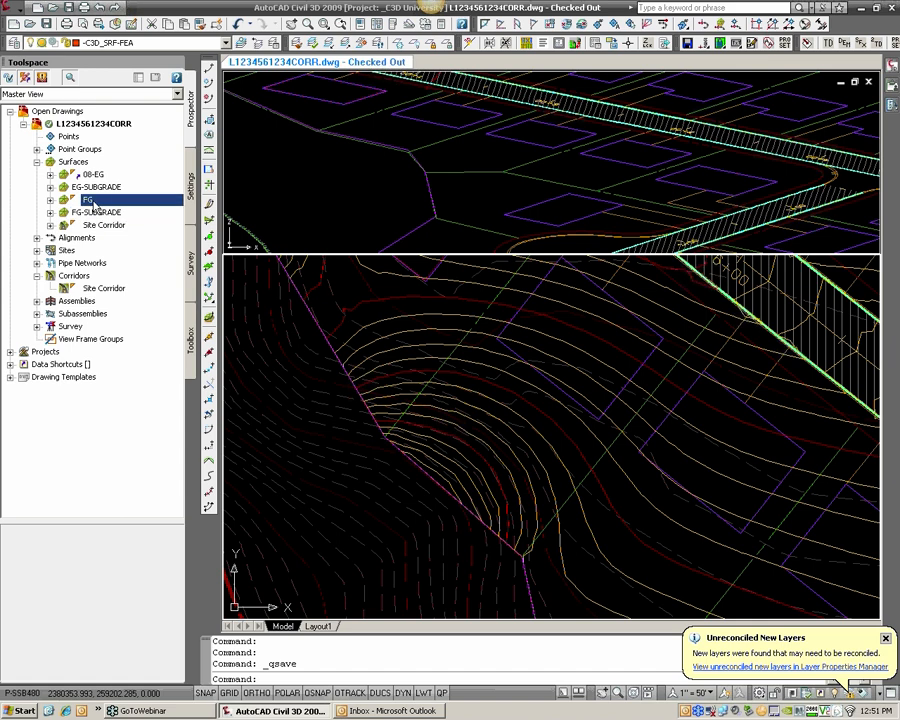
right_click(95, 205)
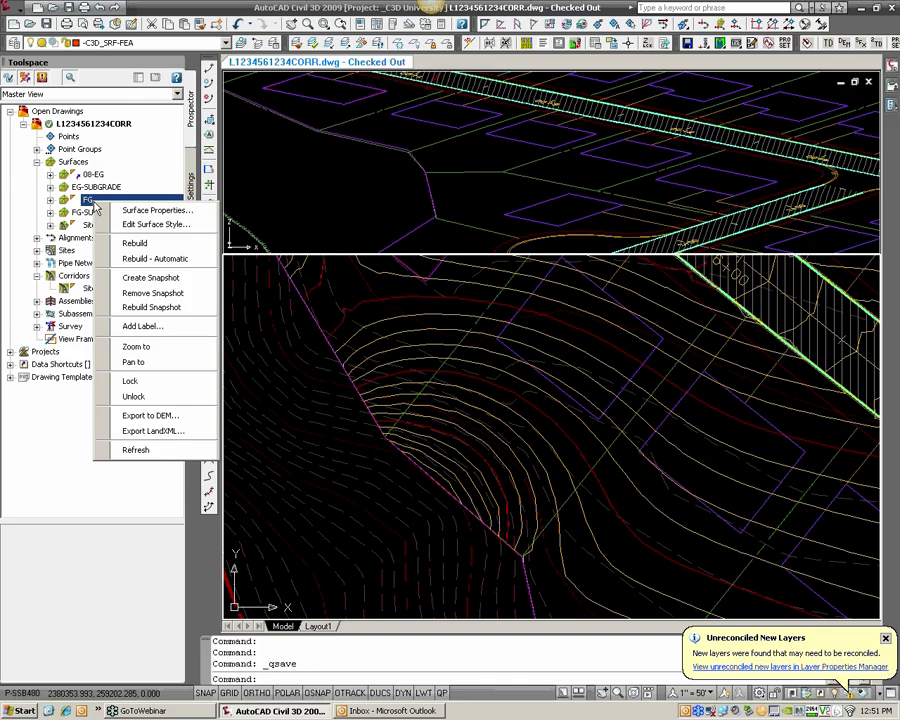
click(117, 211)
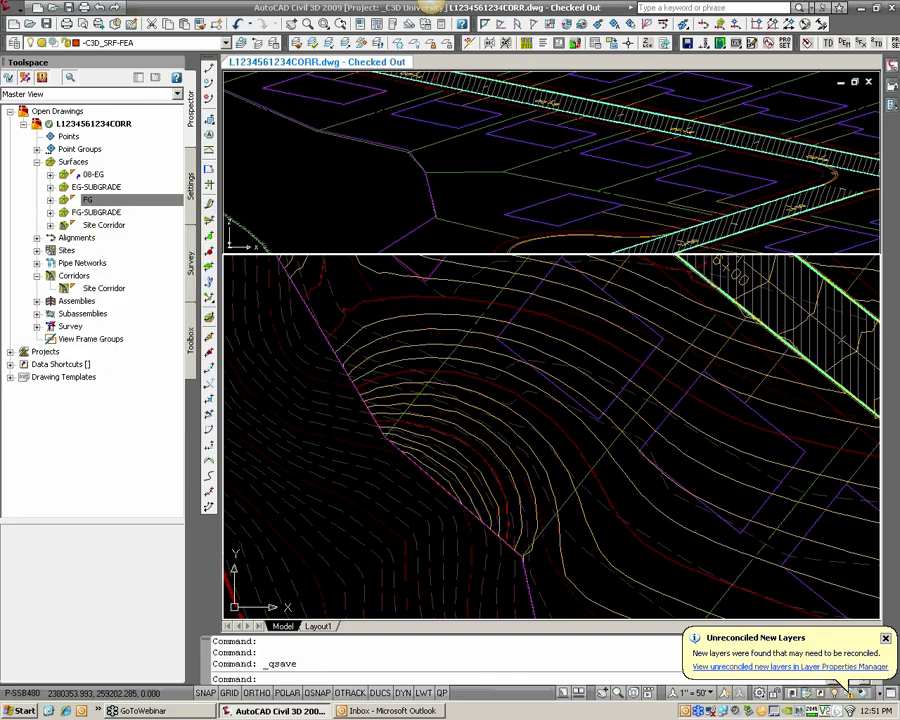
click(510, 37)
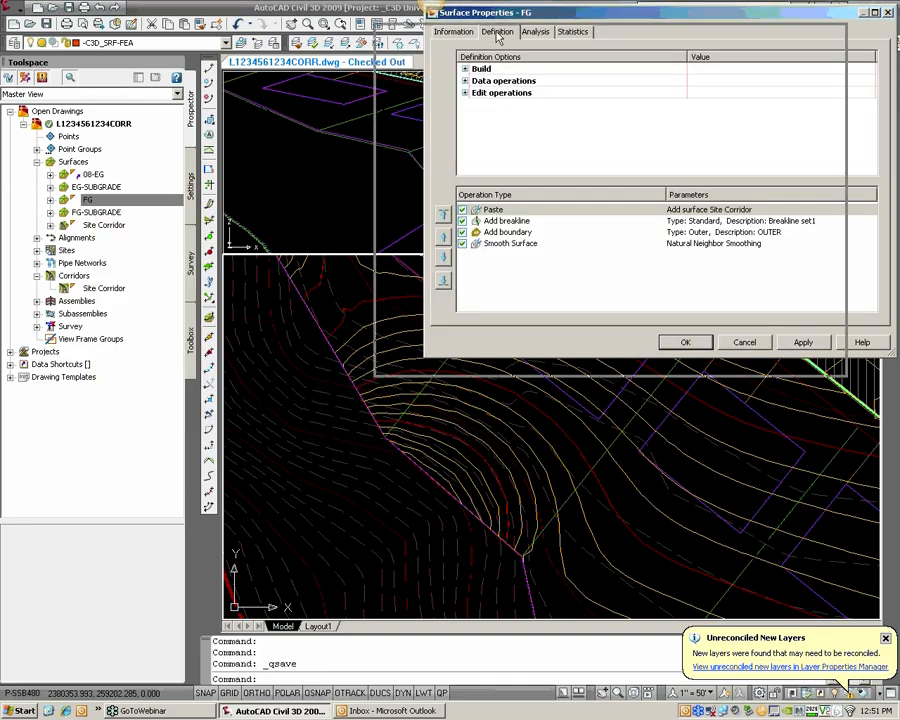
drag(505, 12, 320, 73)
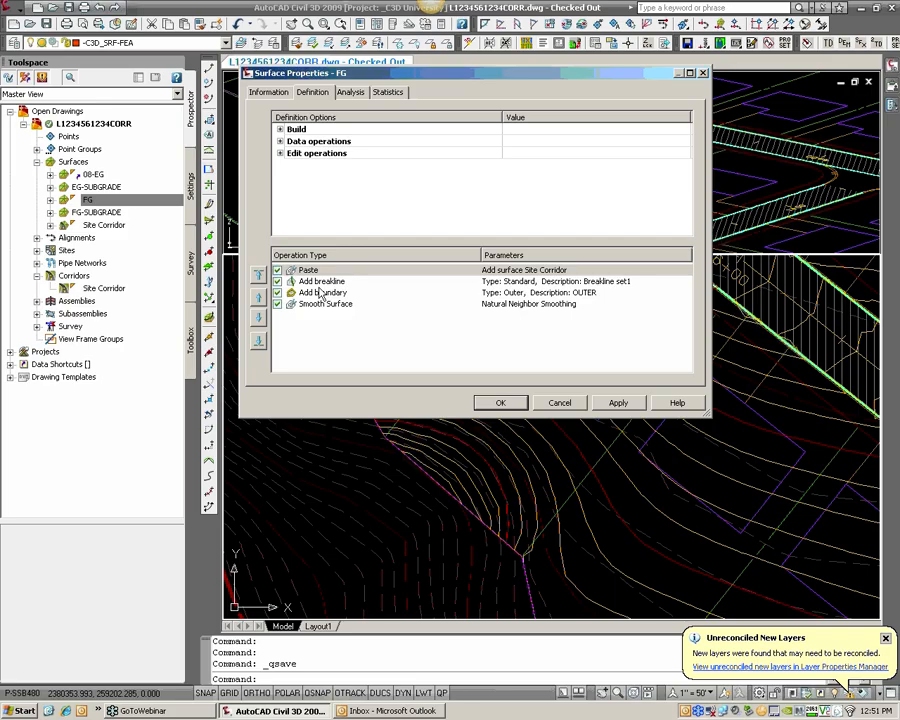
click(315, 272)
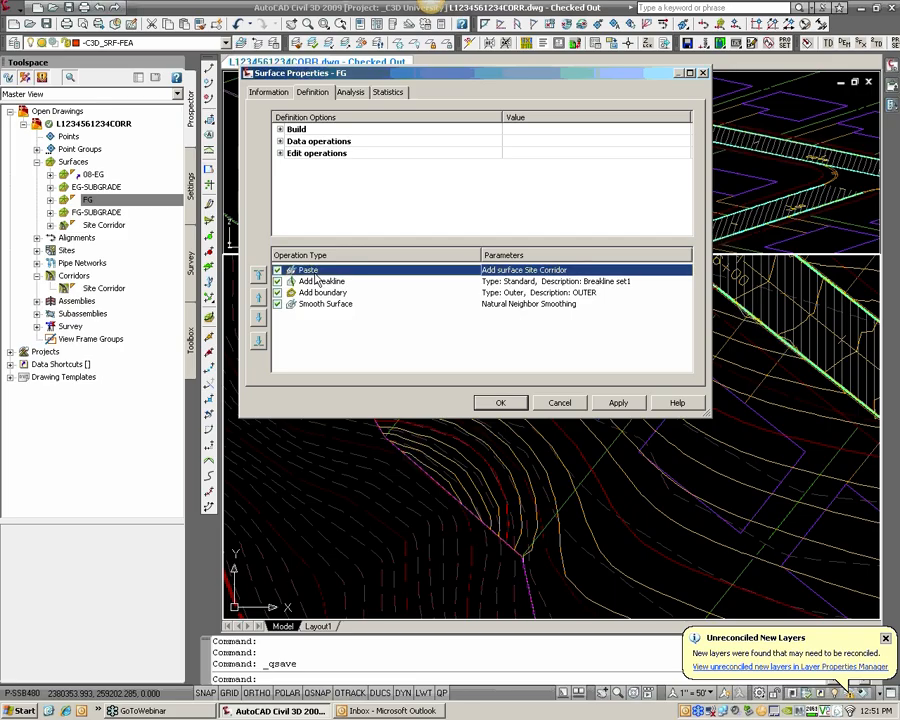
click(324, 282)
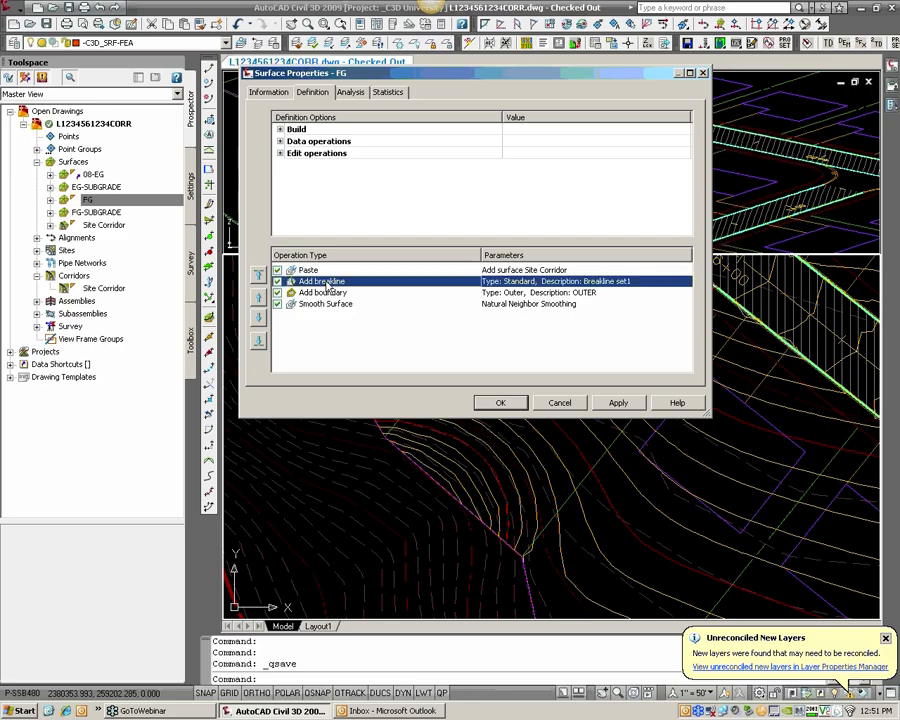
click(334, 293)
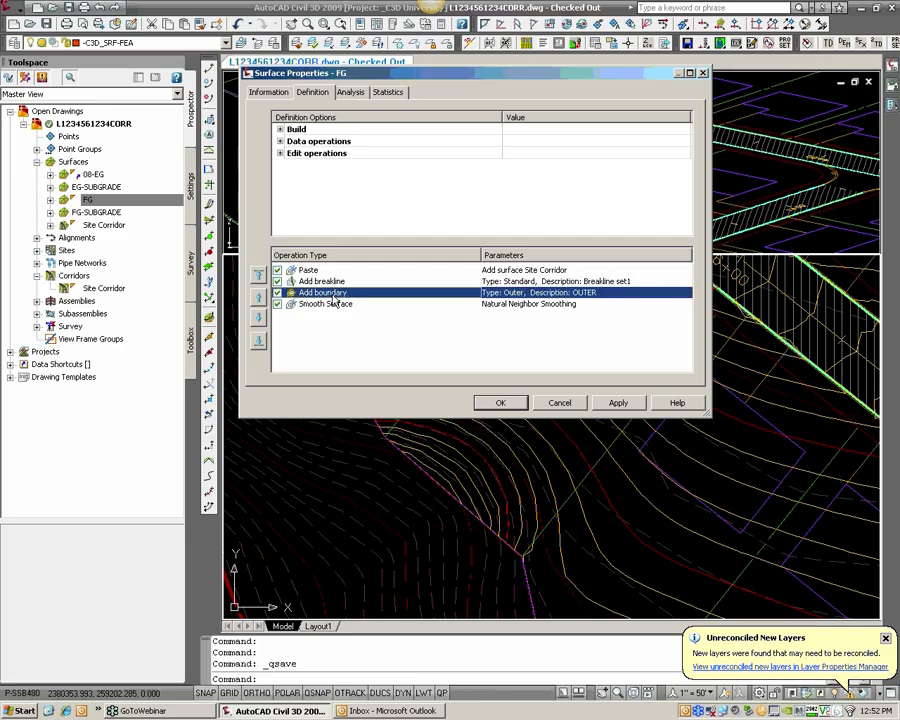
Move the Smooth Surface operation above Add boundary in the FG definition and rebuild the surface
click(338, 305)
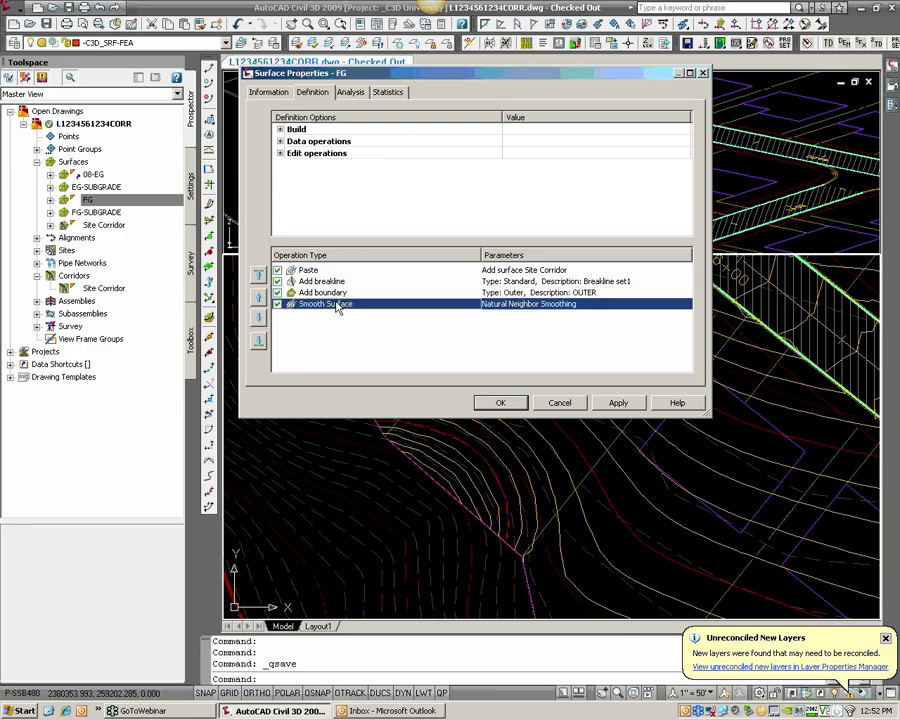
click(258, 297)
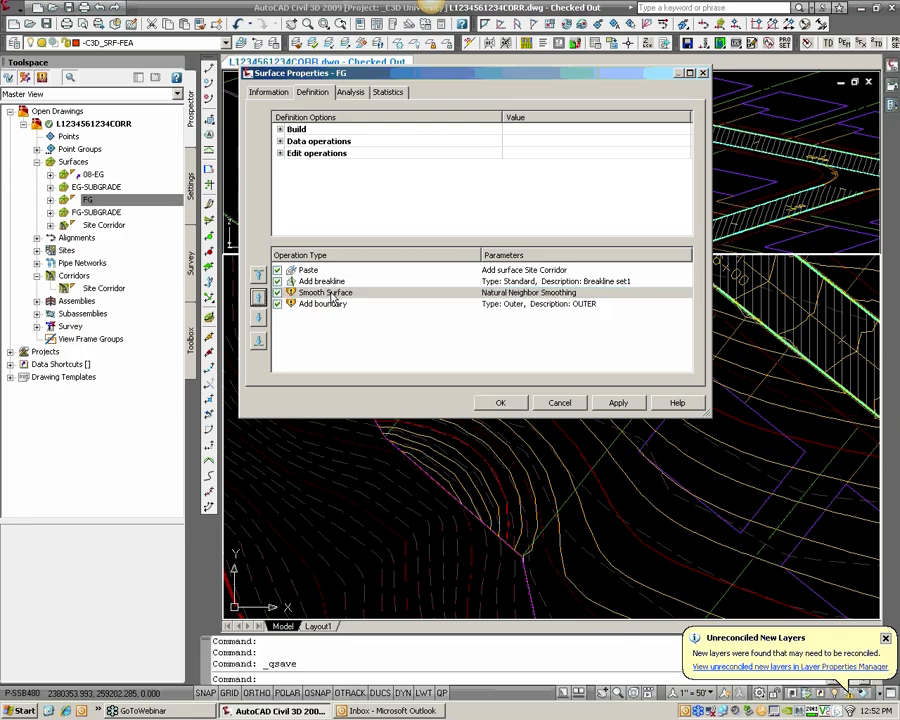
click(325, 303)
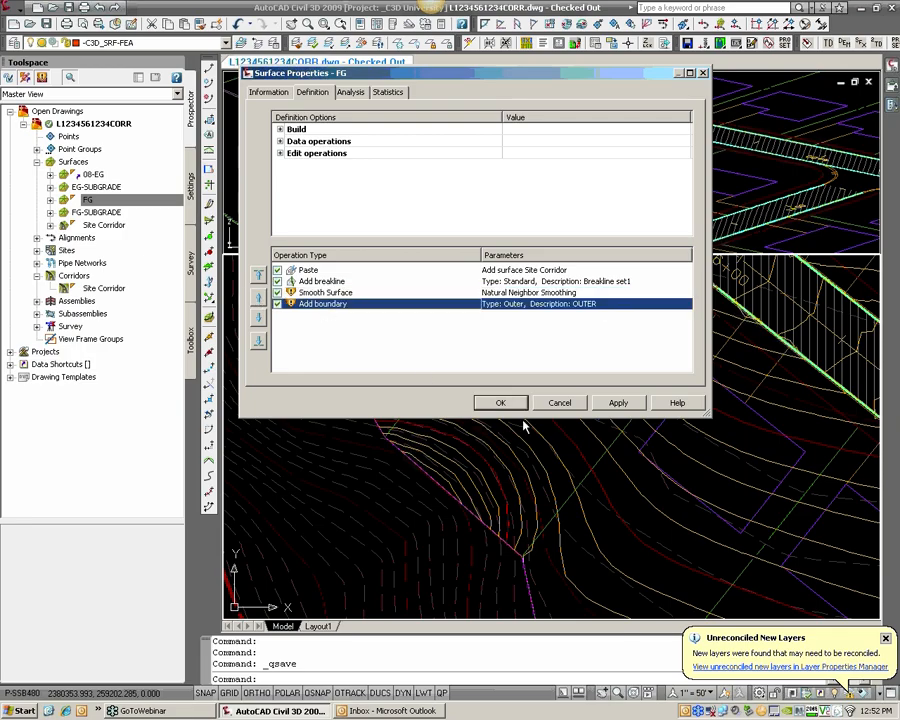
click(503, 403)
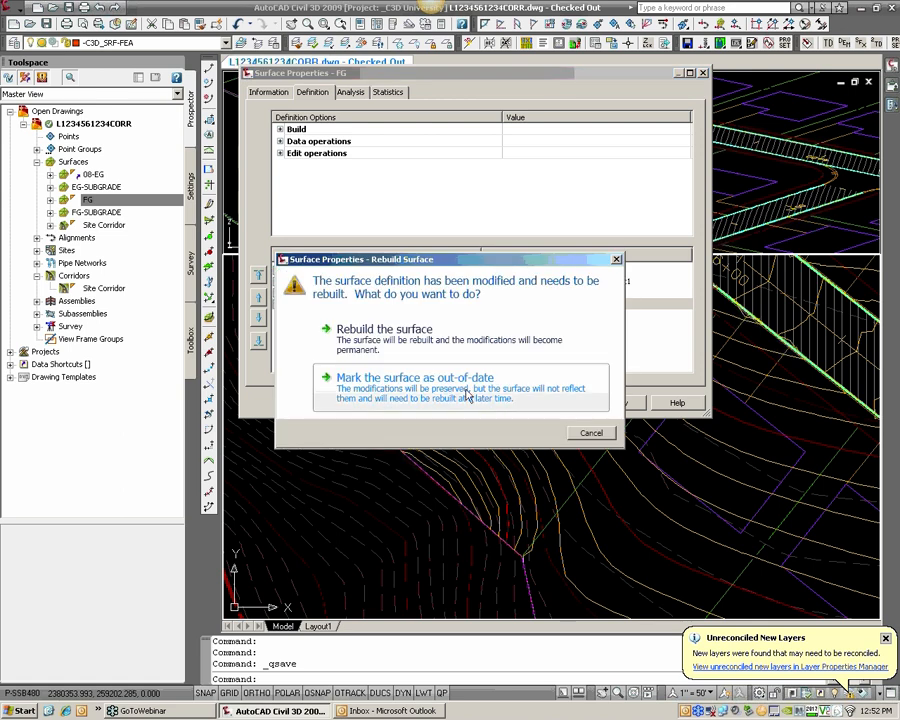
click(361, 347)
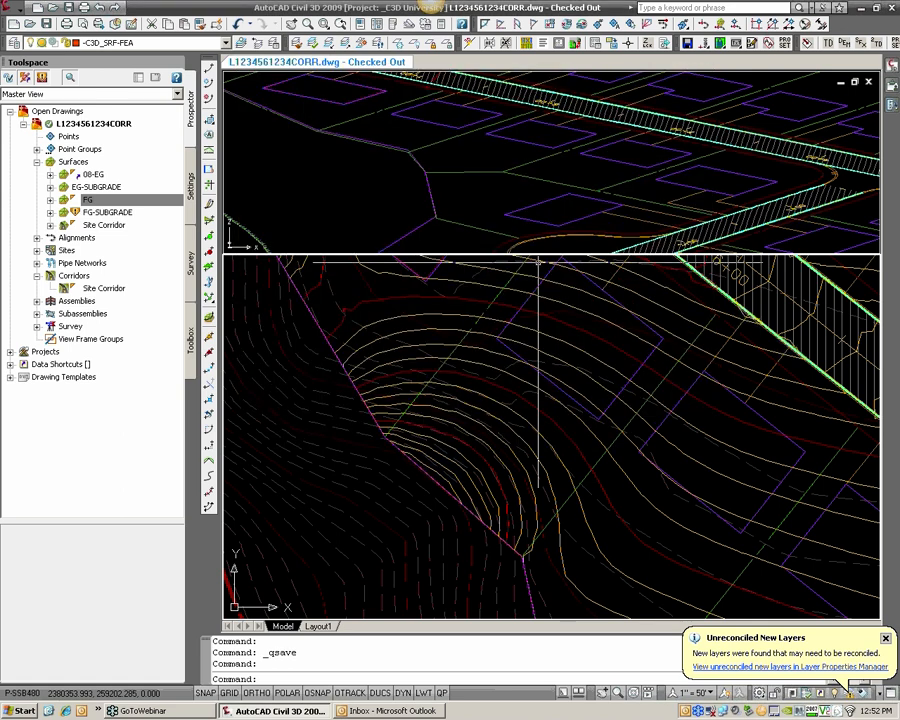
Move the Add breakline operation below Add boundary, to the end of the FG definition's operation list, and rebuild the surface
click(134, 203)
right_click(134, 204)
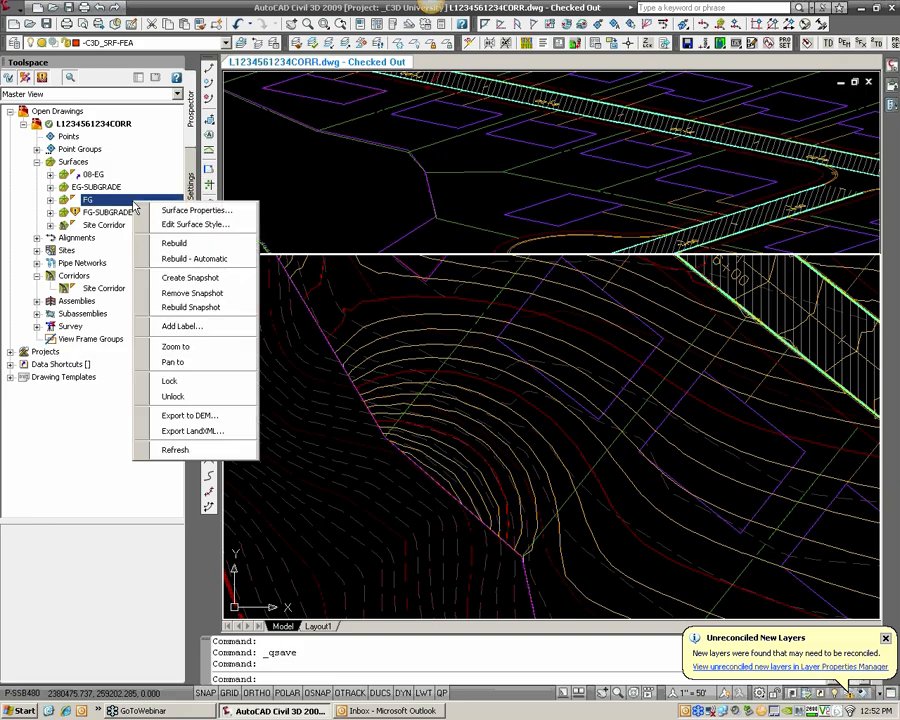
click(158, 212)
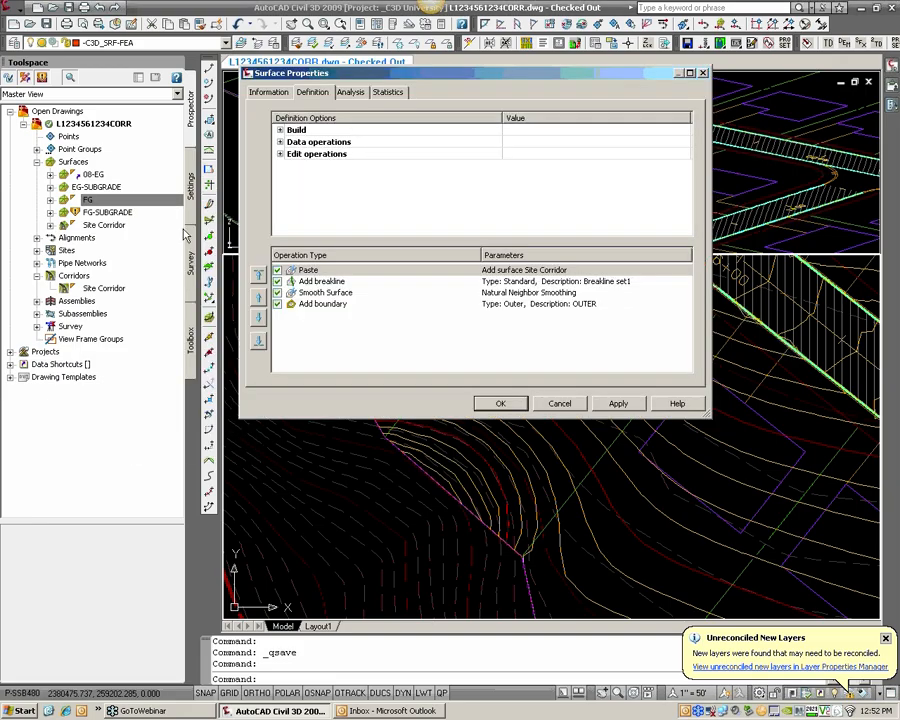
click(318, 282)
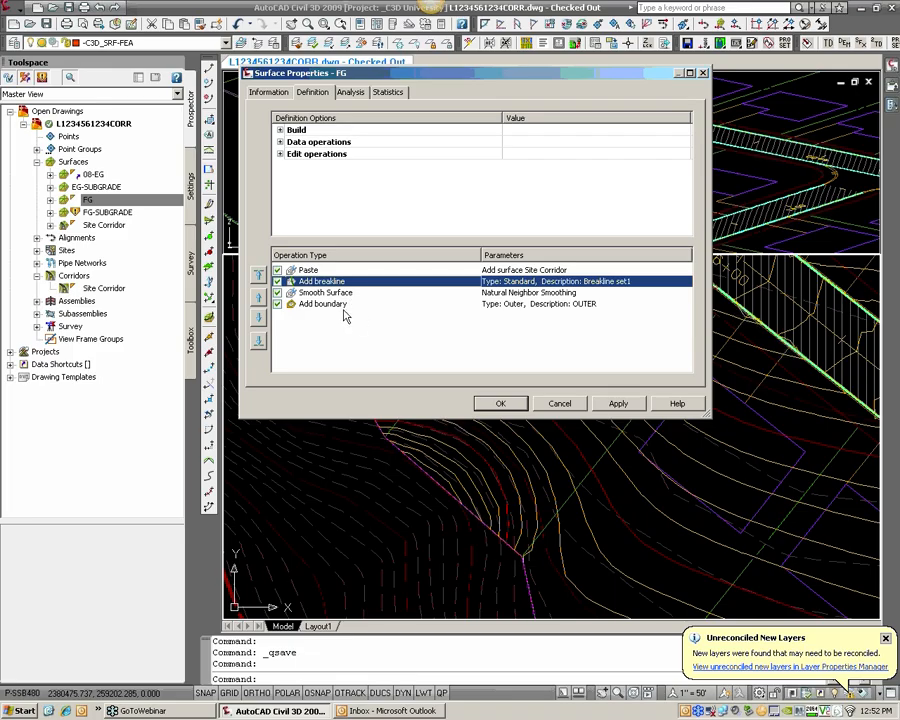
click(258, 317)
click(258, 317)
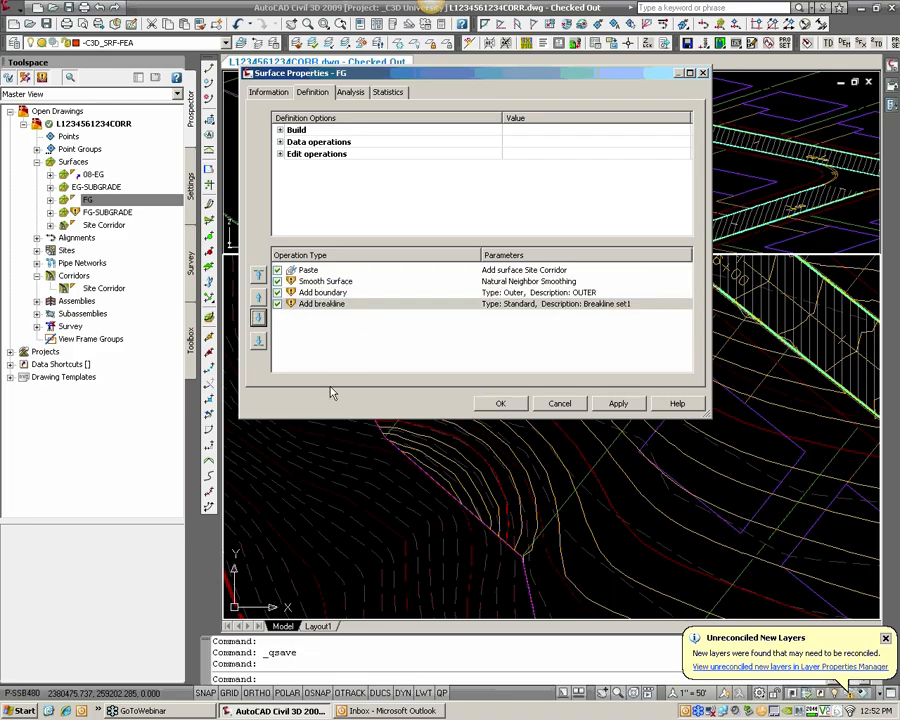
click(503, 404)
click(366, 340)
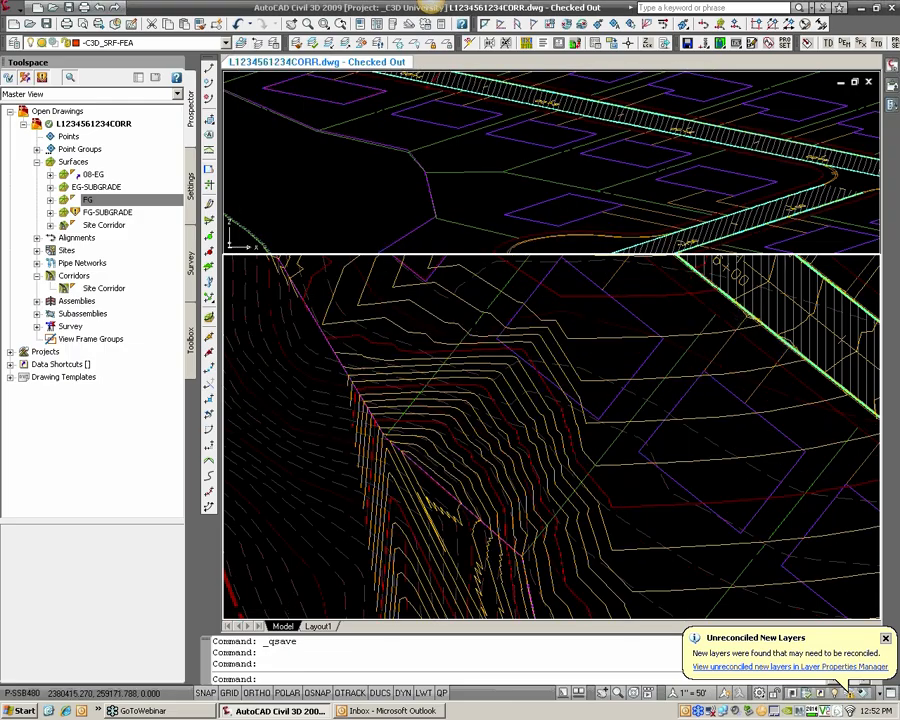
Move the Add breakline operation above Add boundary in the FG surface definition and rebuild the surface
scroll(387, 300, down, 3)
scroll(447, 378, up, 2)
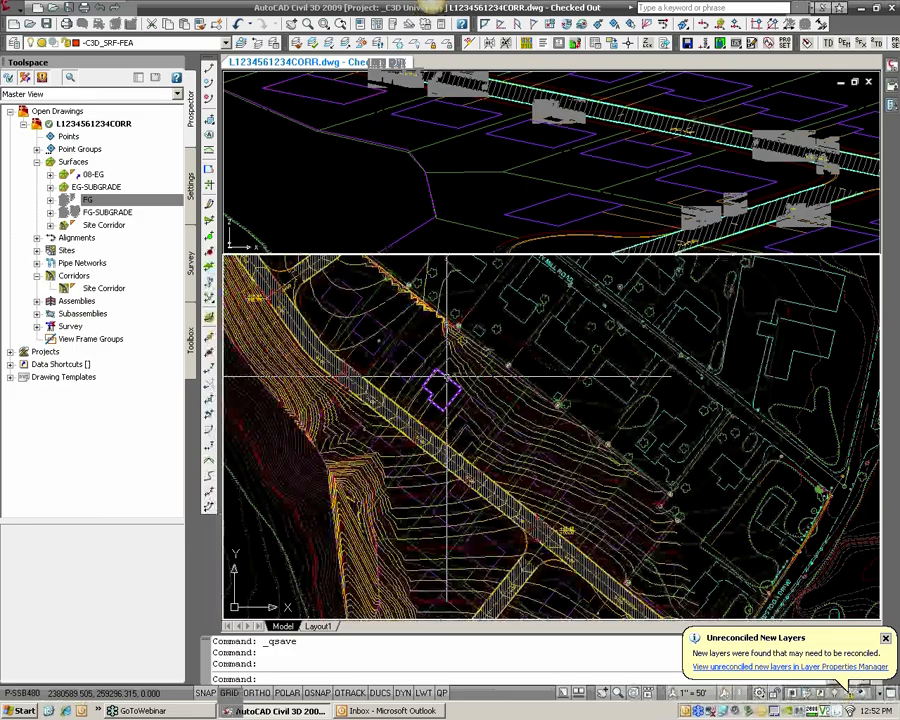
middle_drag(357, 428, 405, 428)
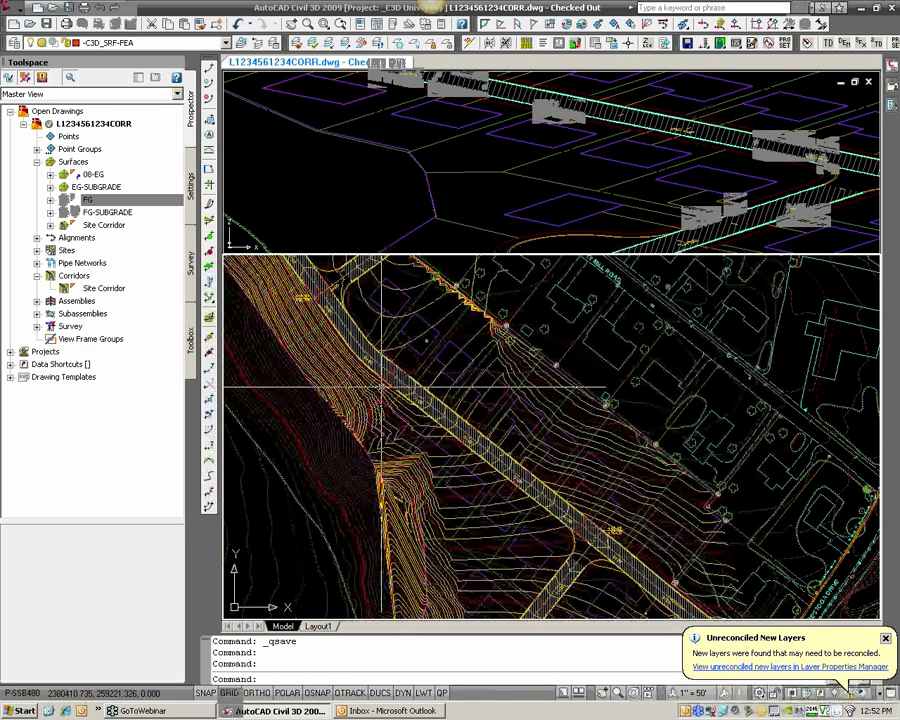
right_click(138, 208)
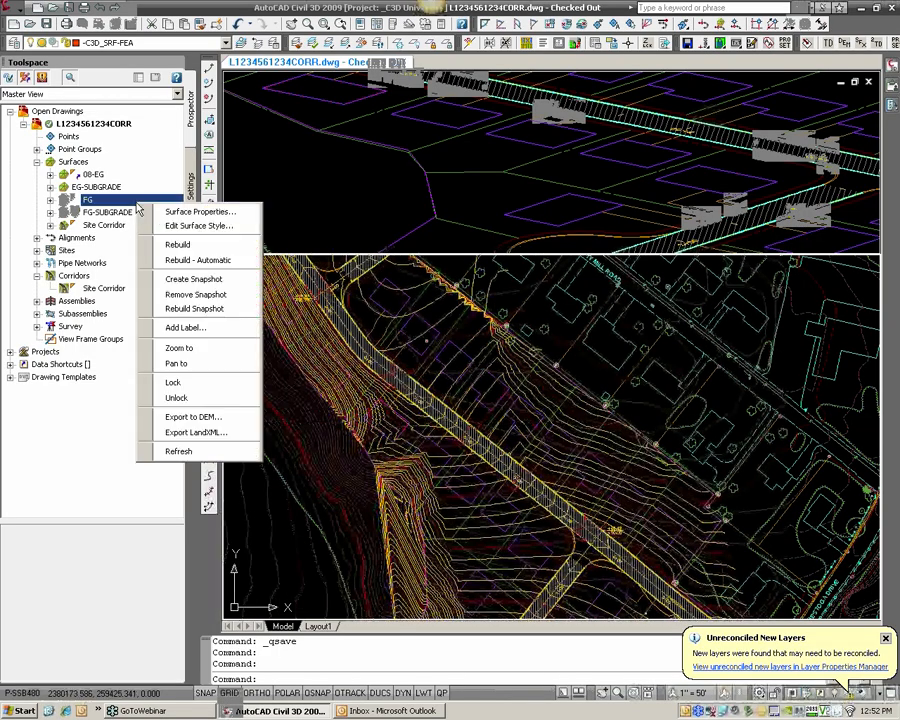
click(165, 211)
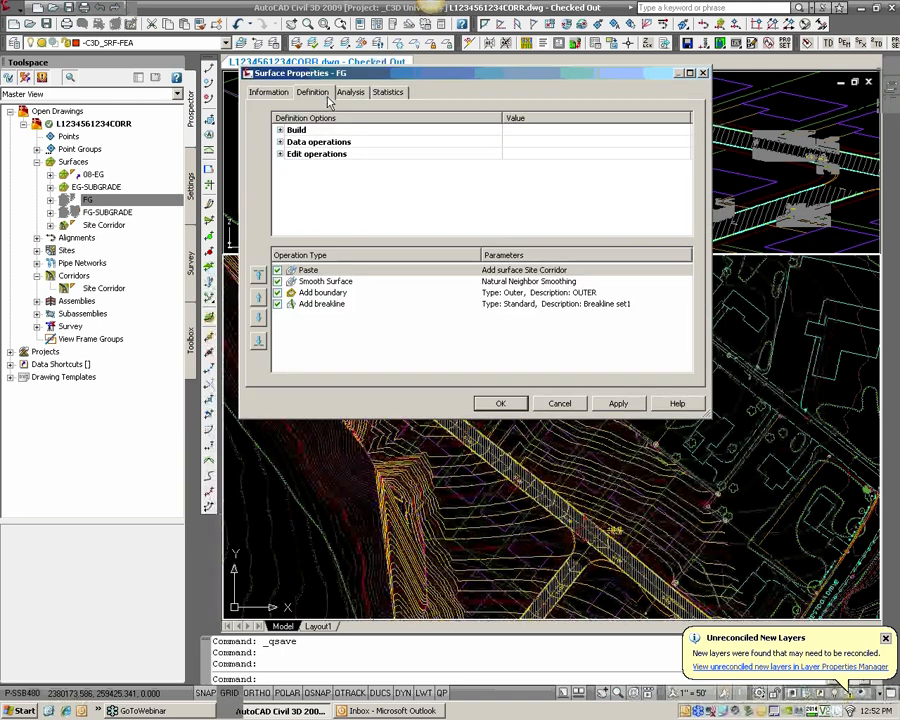
click(329, 293)
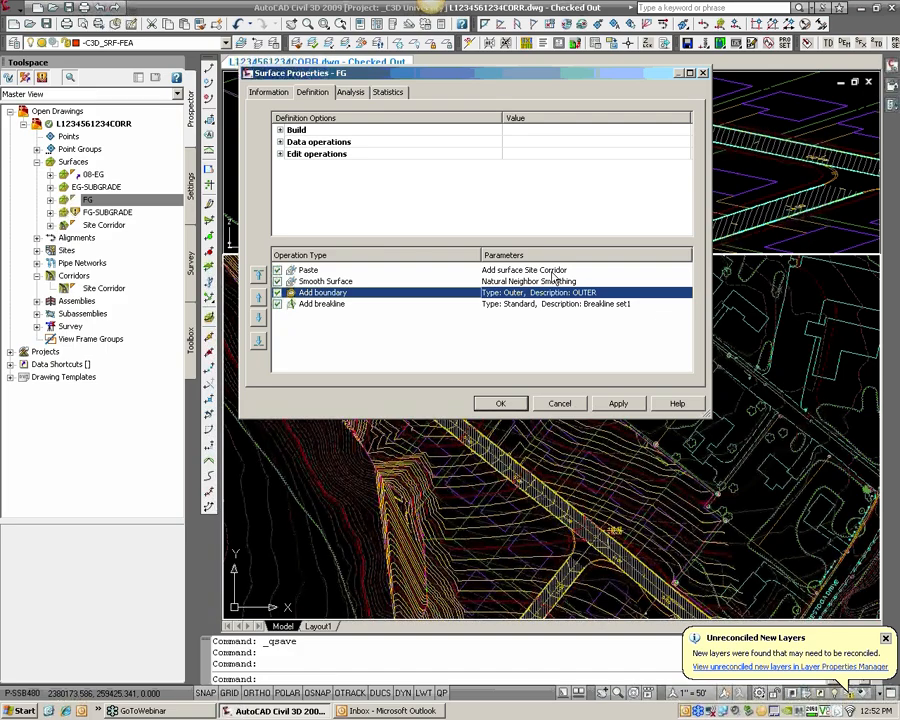
click(322, 304)
click(257, 298)
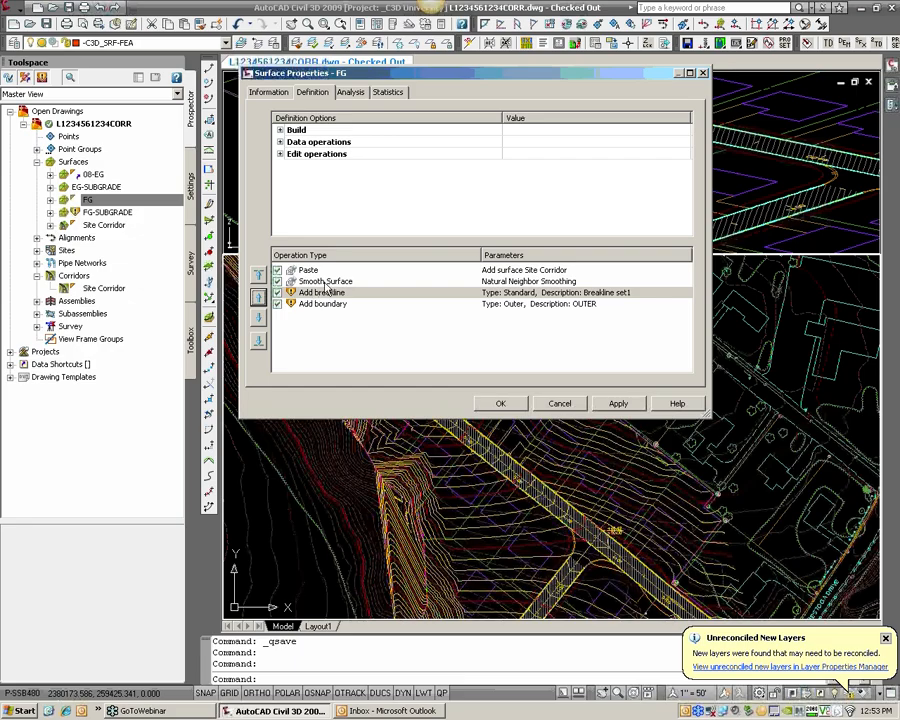
click(515, 406)
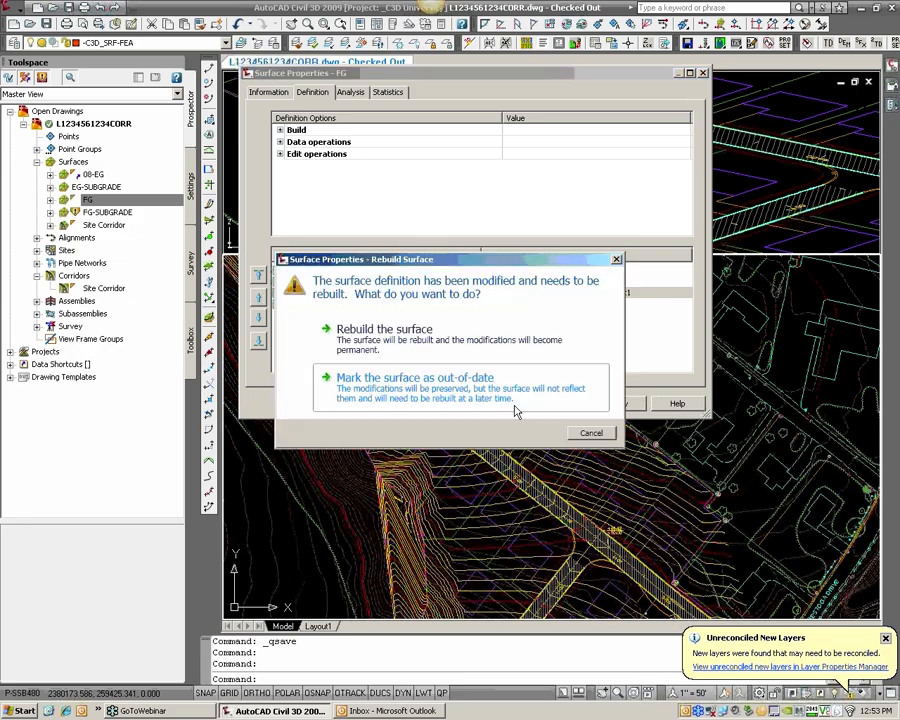
click(357, 342)
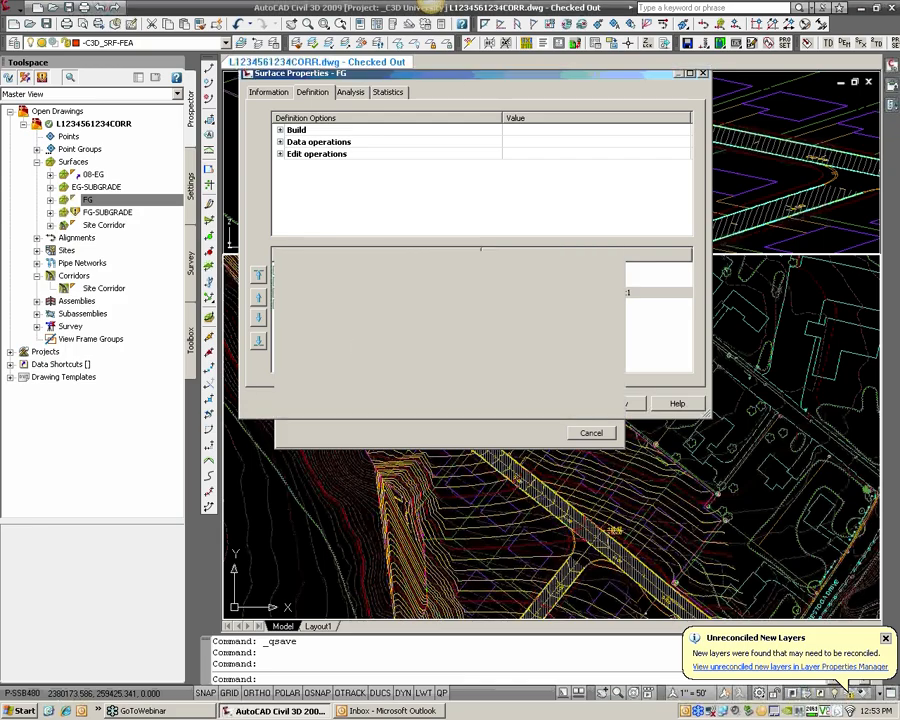
Move the Add breakline operation above Smooth Surface, directly after Paste, in the FG definition and rebuild the surface
middle_drag(495, 342, 488, 435)
scroll(475, 395, up, 5)
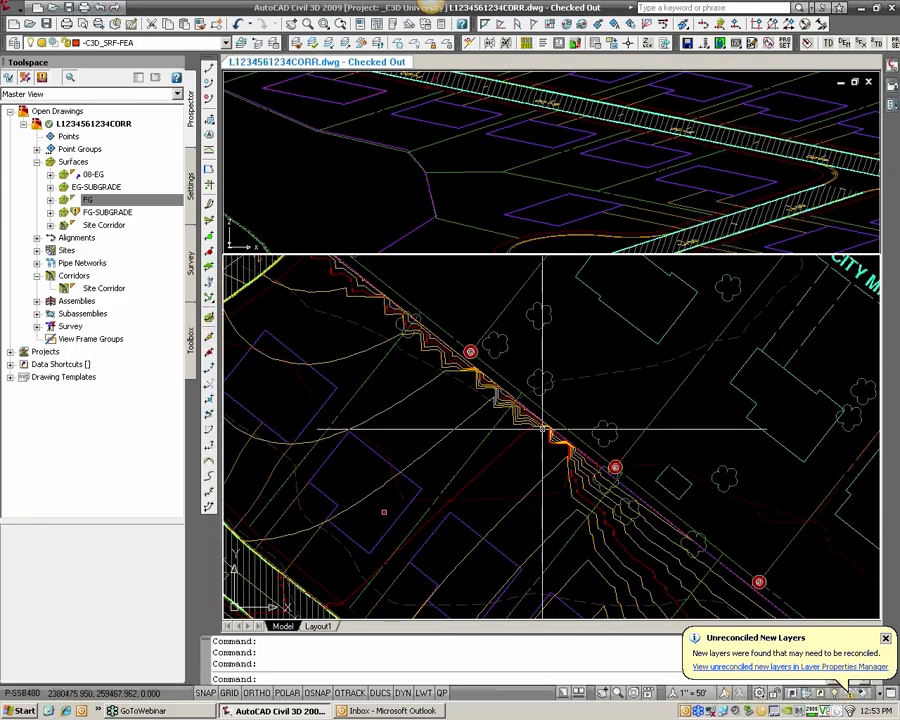
right_click(126, 204)
click(153, 207)
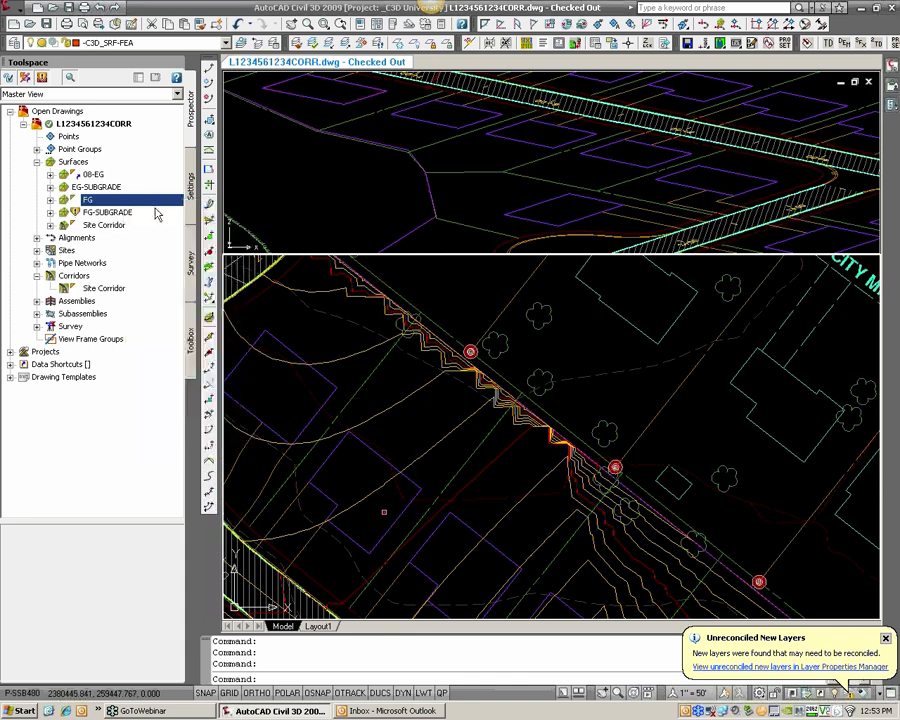
click(313, 293)
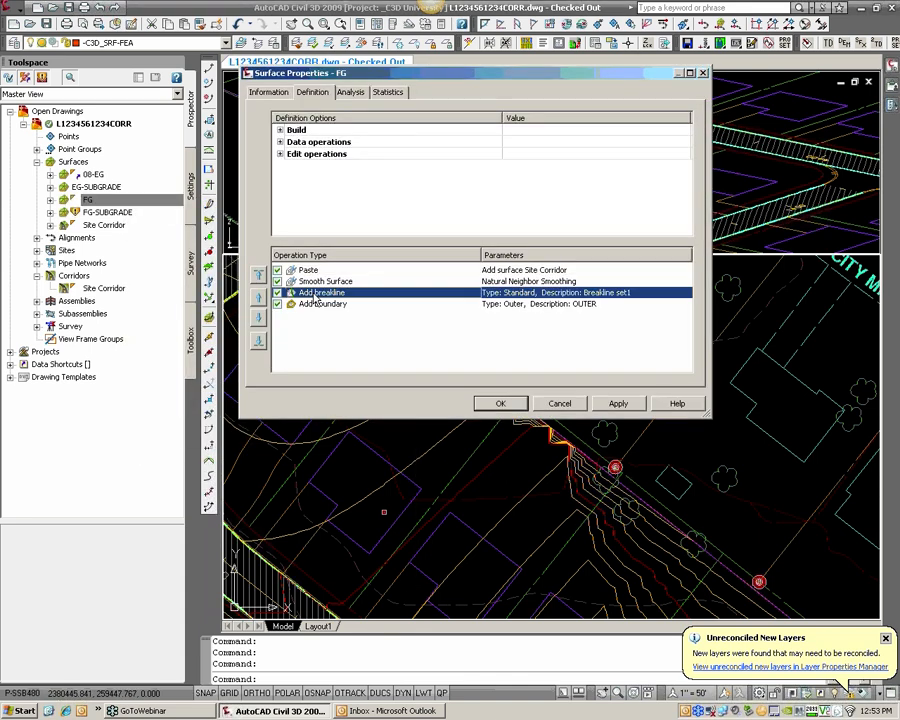
click(258, 297)
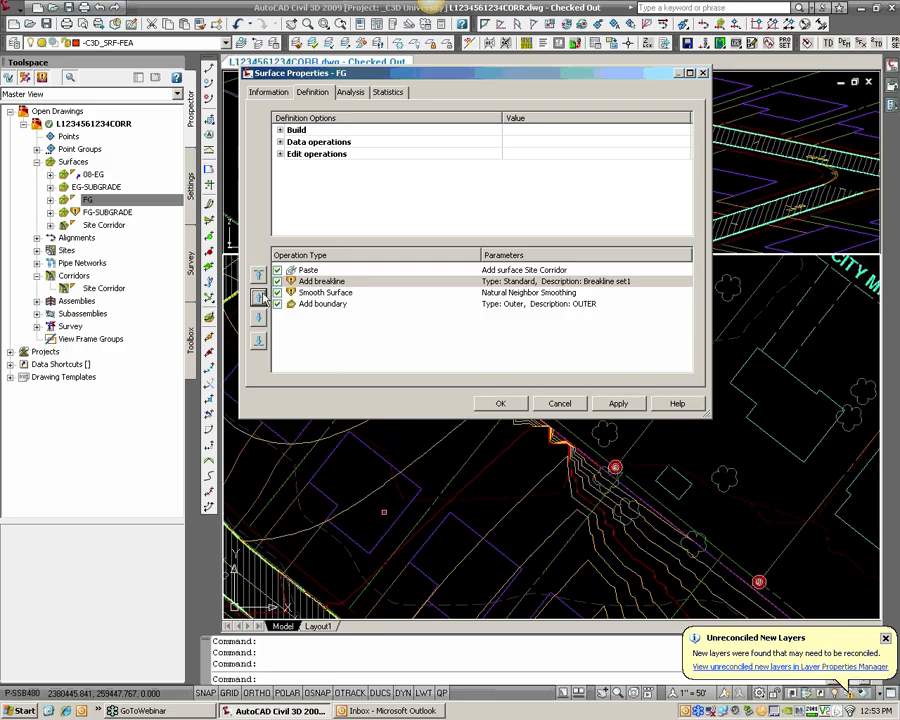
click(500, 405)
click(358, 343)
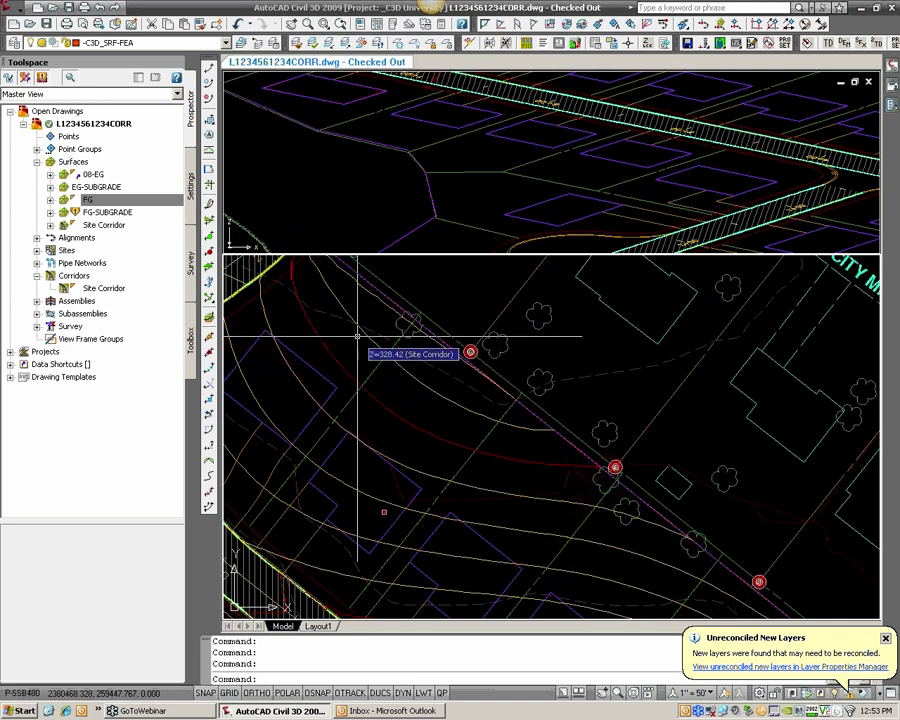
Set the FG-SUBGRADE and EG-SUBGRADE surfaces to rebuild automatically
scroll(344, 338, down, 1)
middle_drag(344, 338, 484, 355)
right_click(100, 213)
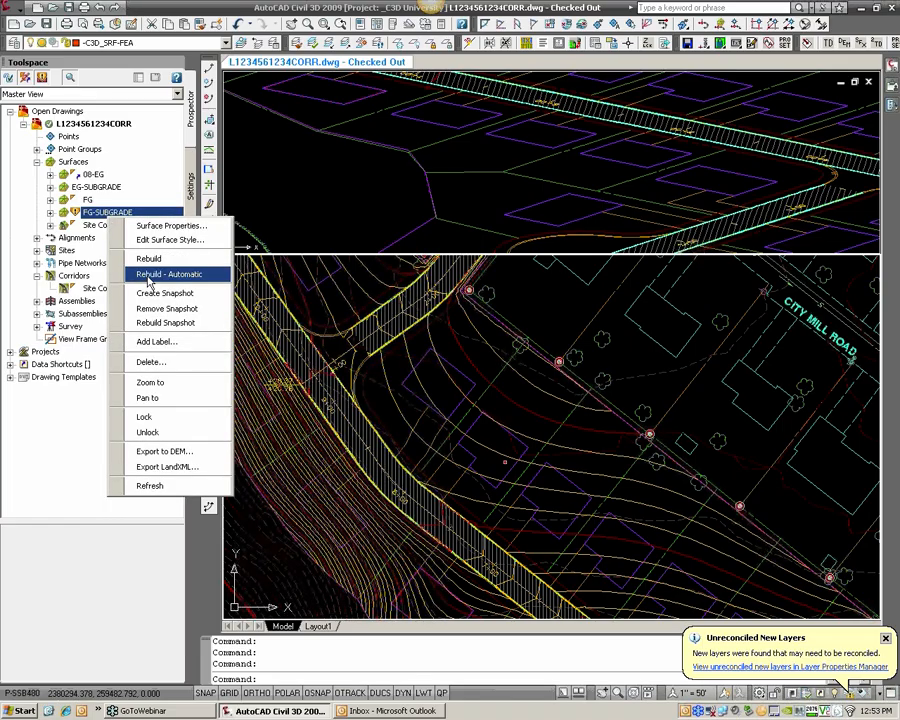
click(149, 275)
right_click(112, 190)
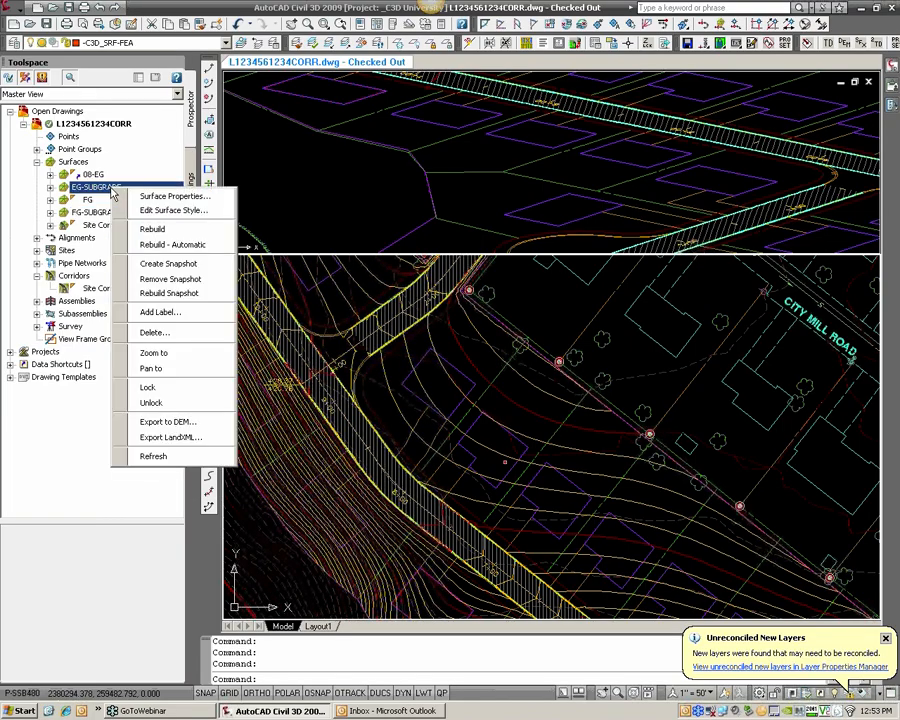
click(140, 243)
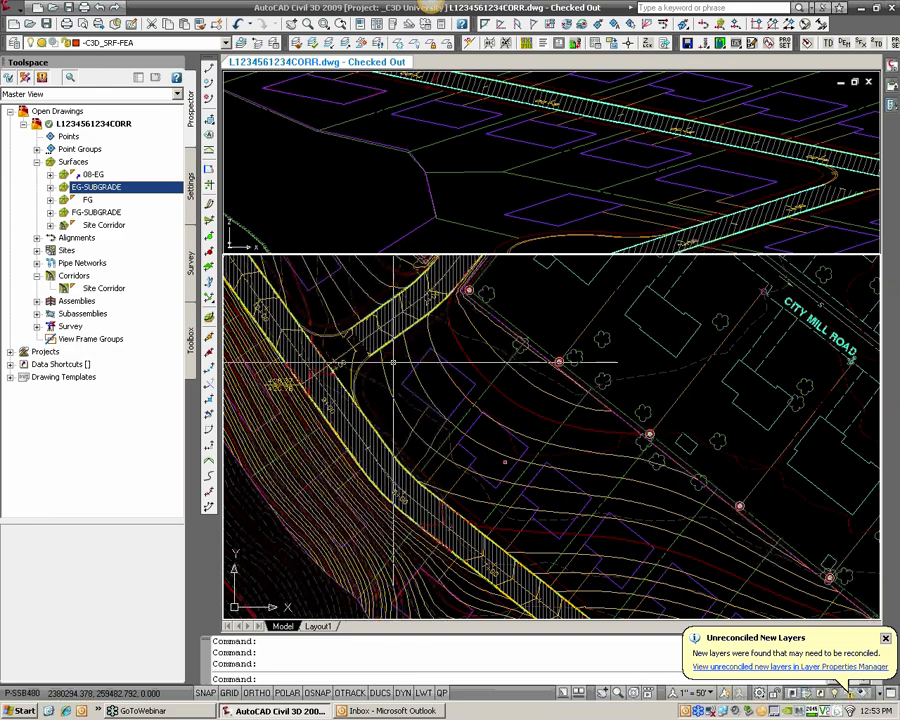
Start the composite surface Volumes utility and add a new volume entry
scroll(400, 368, down, 2)
scroll(425, 348, up, 1)
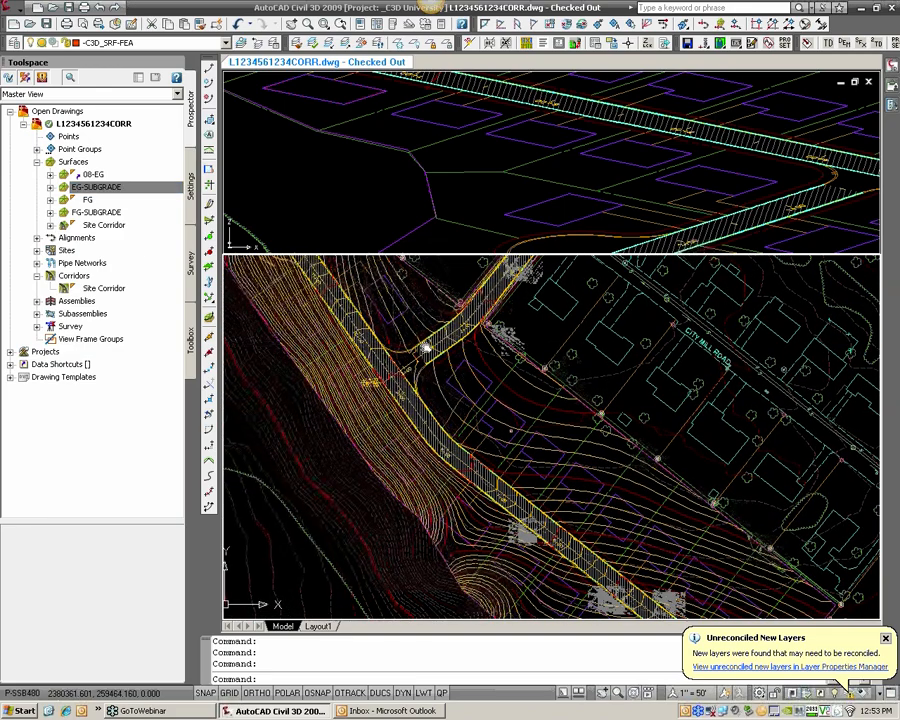
click(20, 9)
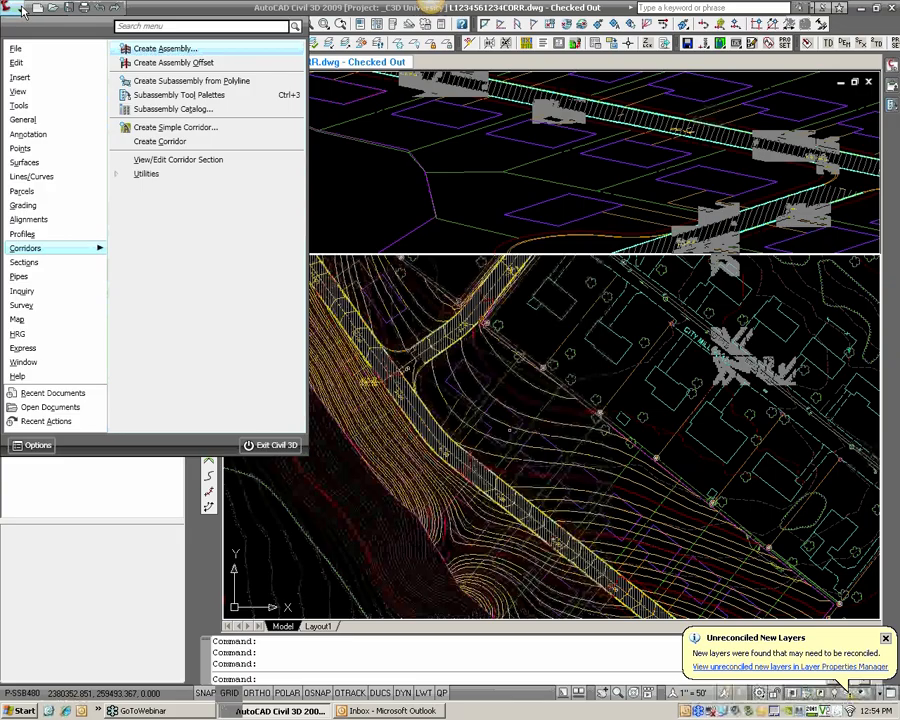
mouse_move(46, 168)
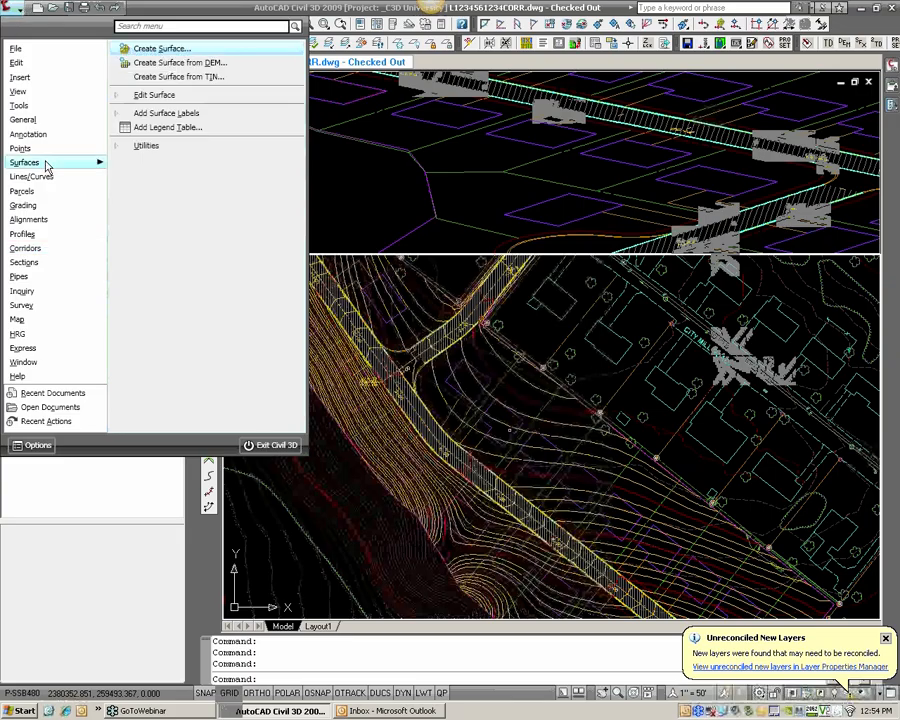
click(137, 148)
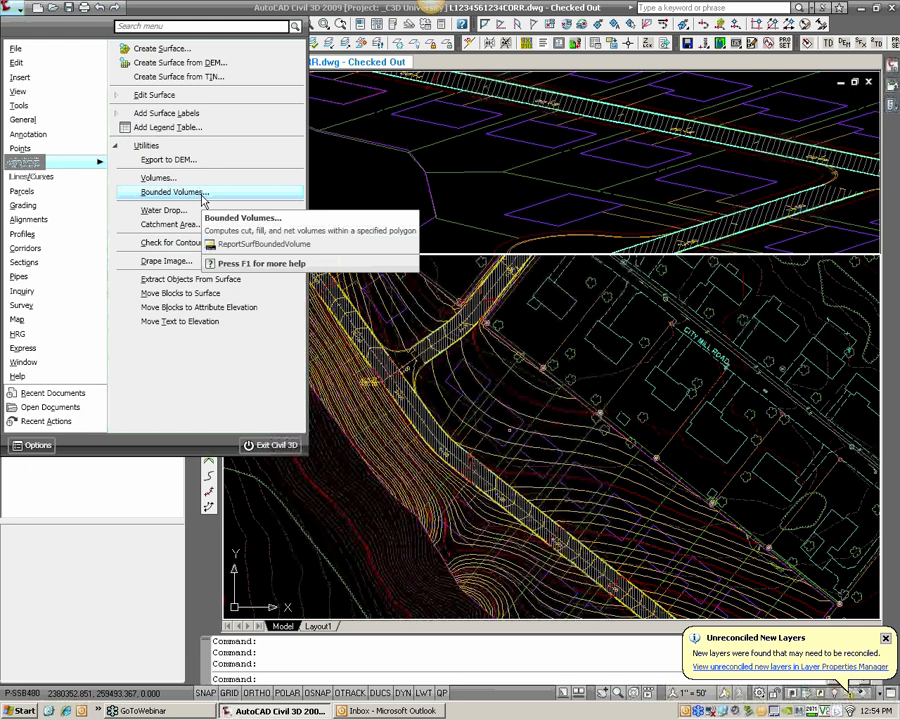
click(200, 193)
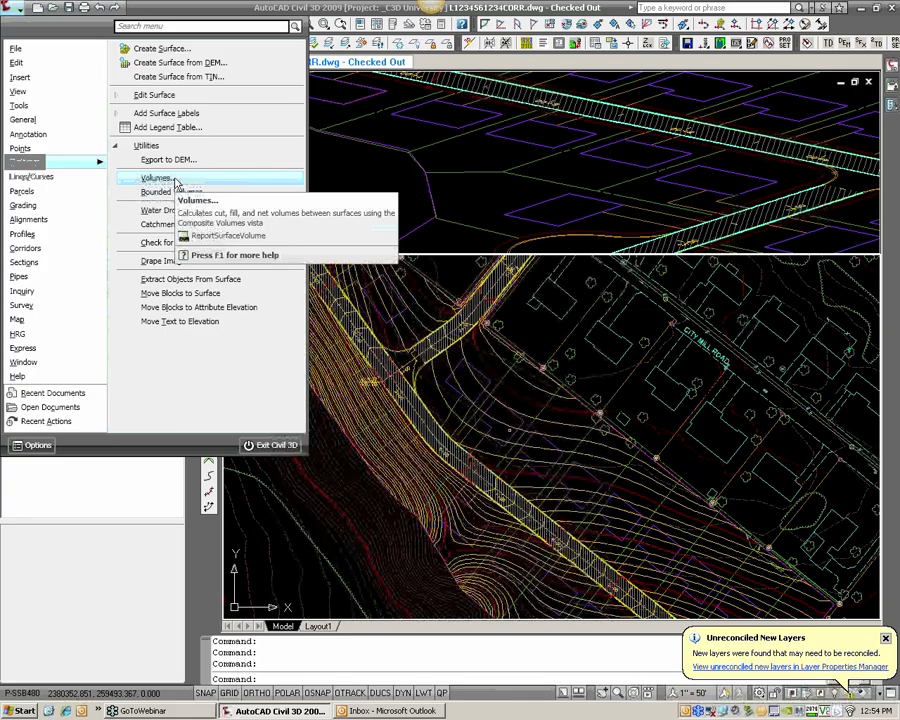
click(160, 178)
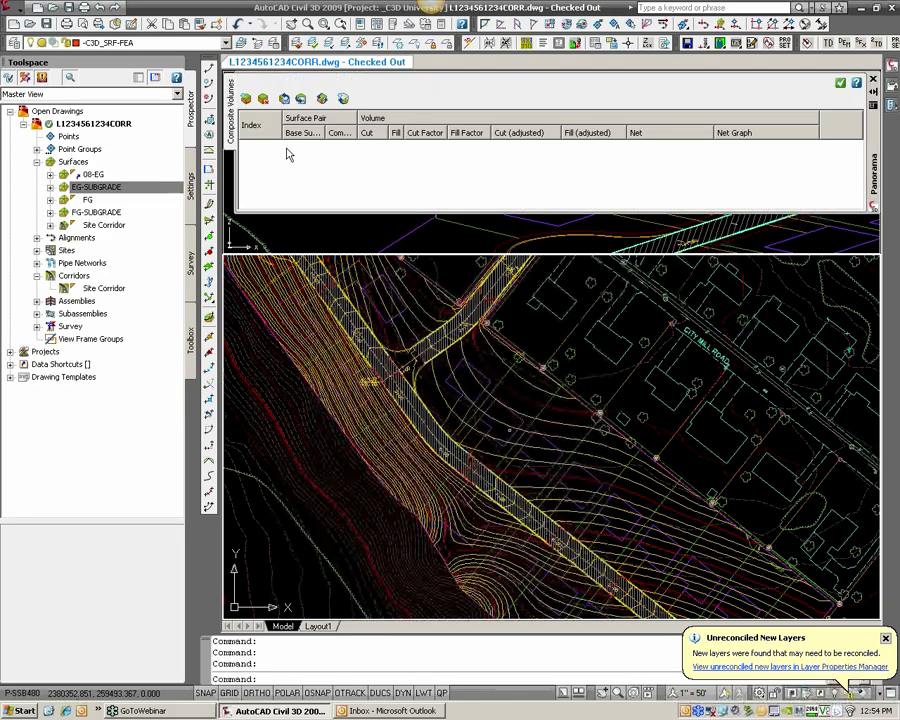
click(246, 99)
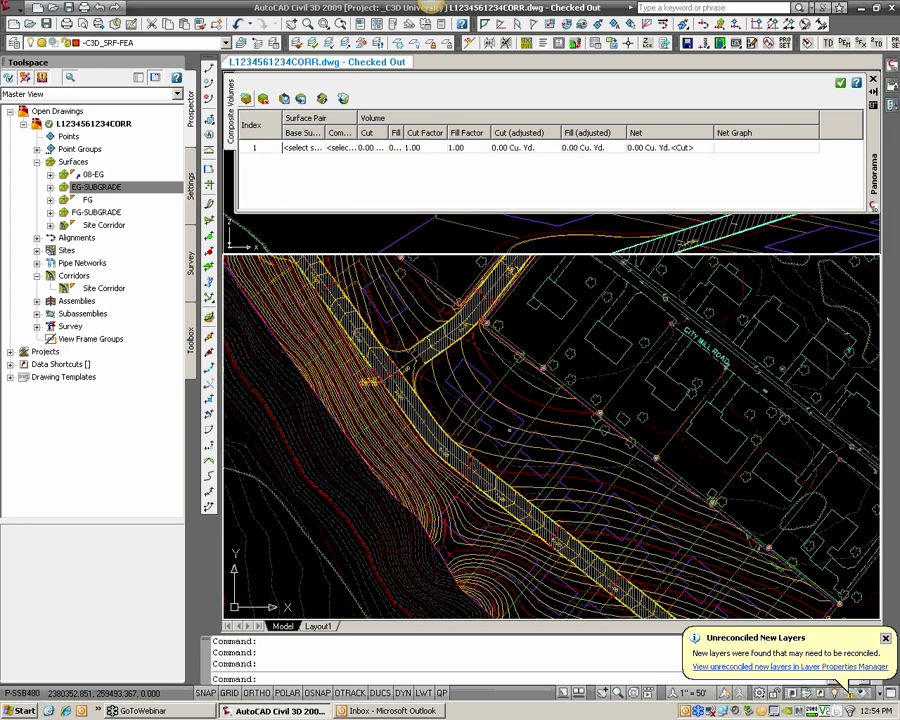
Set the volume entry's base surface to EG-SUBGRADE and its comparison surface to FG-SUBGRADE
click(310, 150)
click(310, 150)
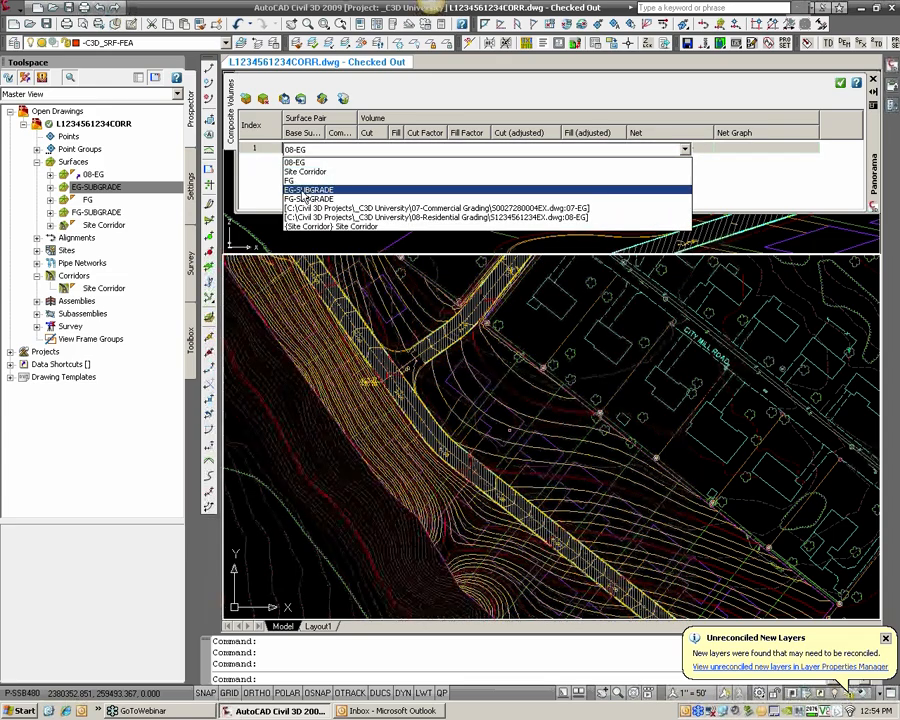
click(305, 190)
click(340, 150)
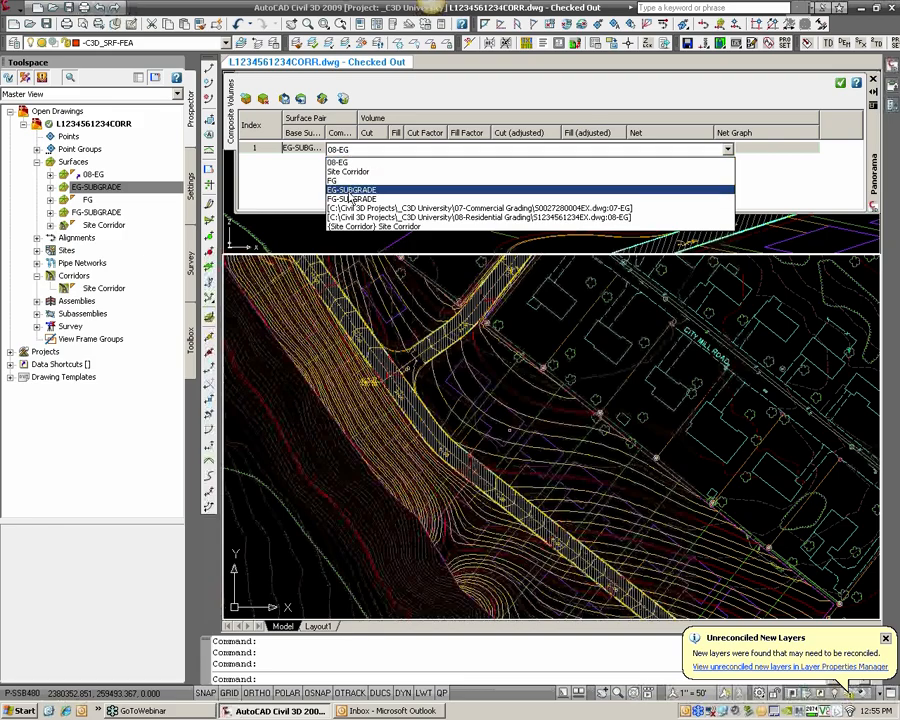
click(350, 199)
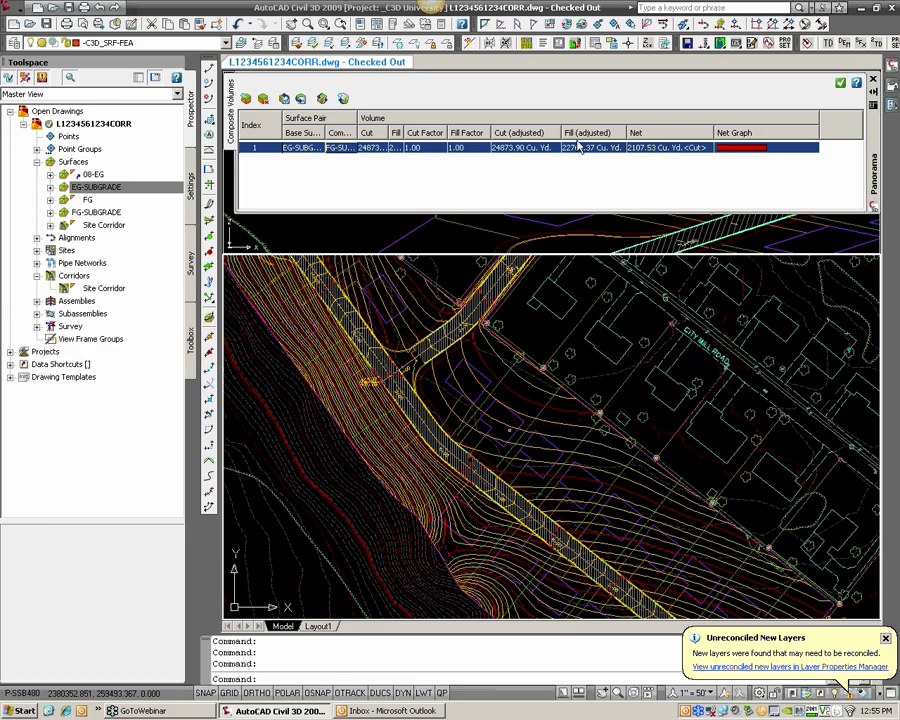
Widen the Fill and Cut columns of the volume table and inspect the editable cut and fill factors
double_click(403, 133)
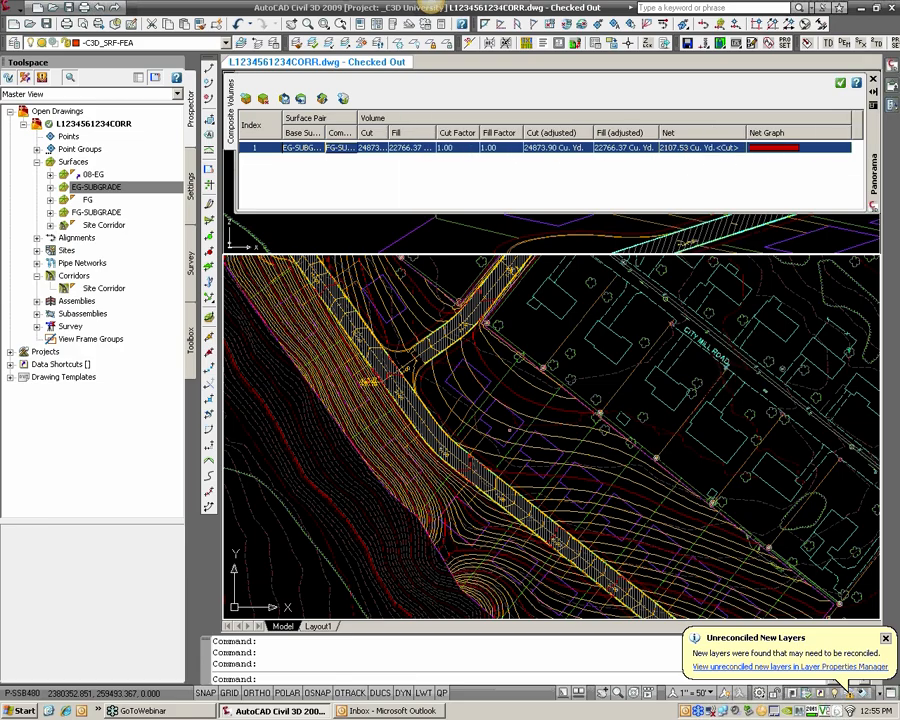
double_click(387, 133)
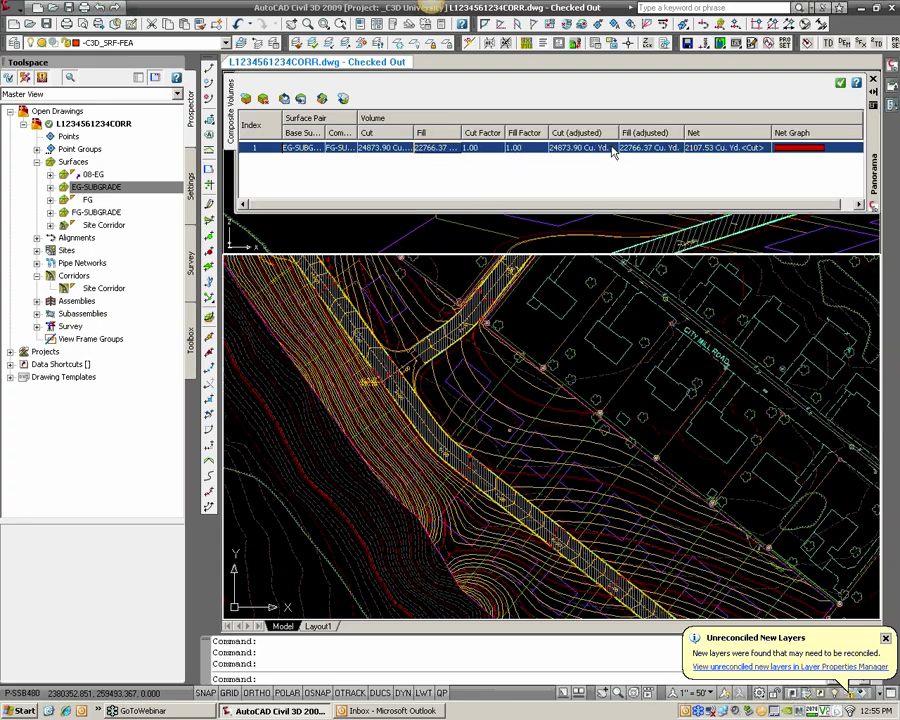
click(528, 149)
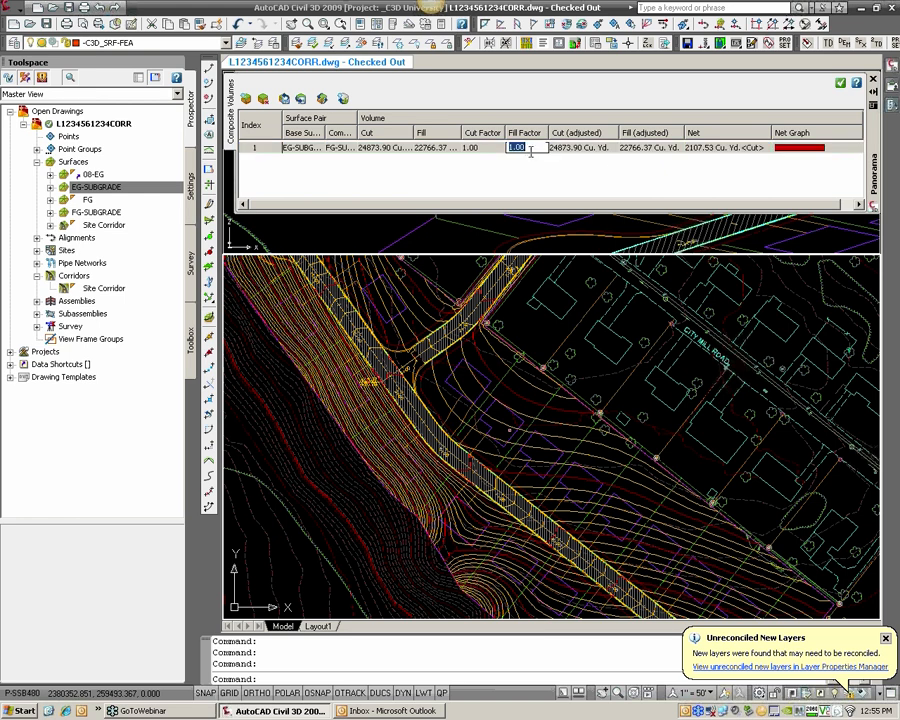
click(481, 148)
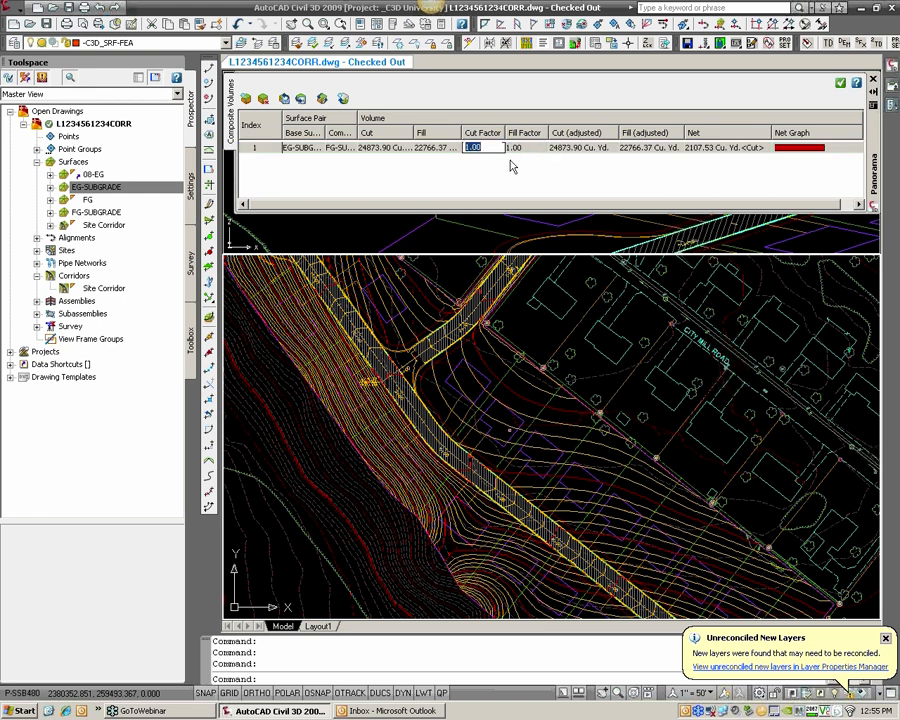
click(506, 149)
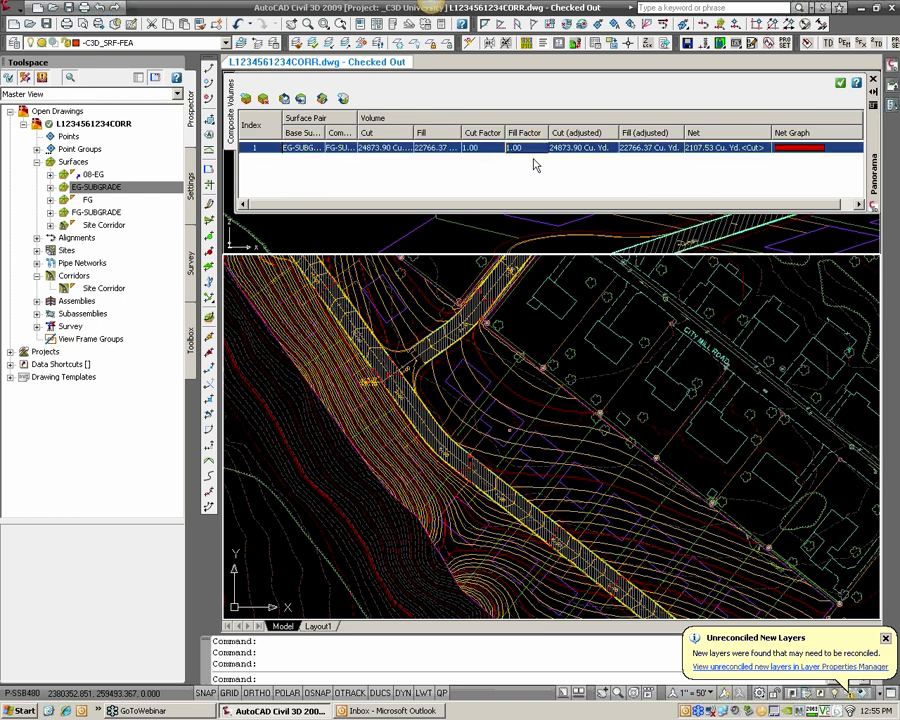
Widen the composite volumes window and move it clear of the drawing to view the whole site in plan
drag(698, 206, 662, 202)
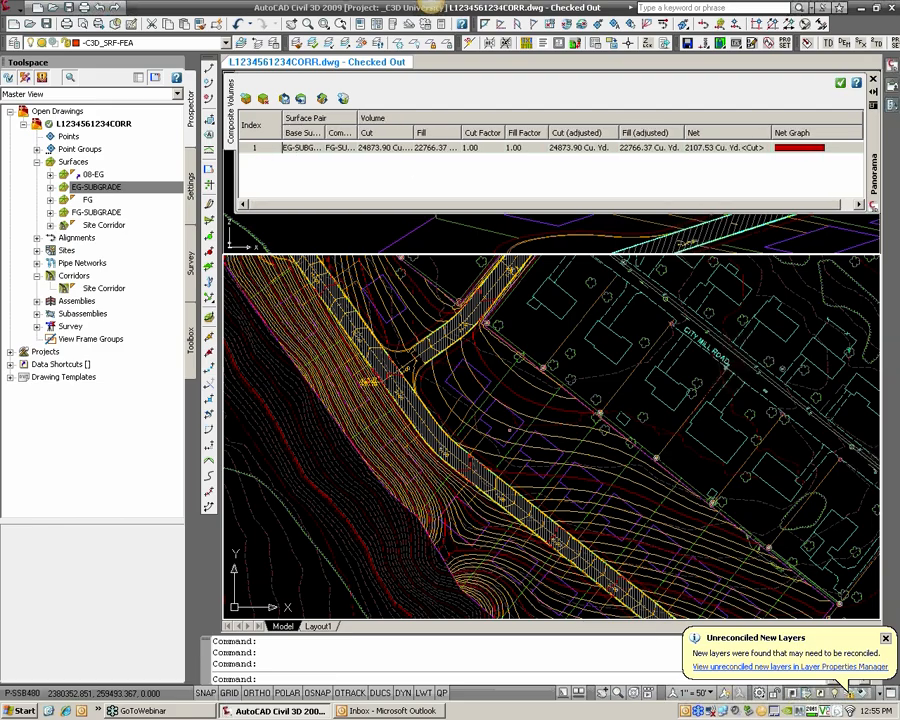
drag(225, 161, 213, 163)
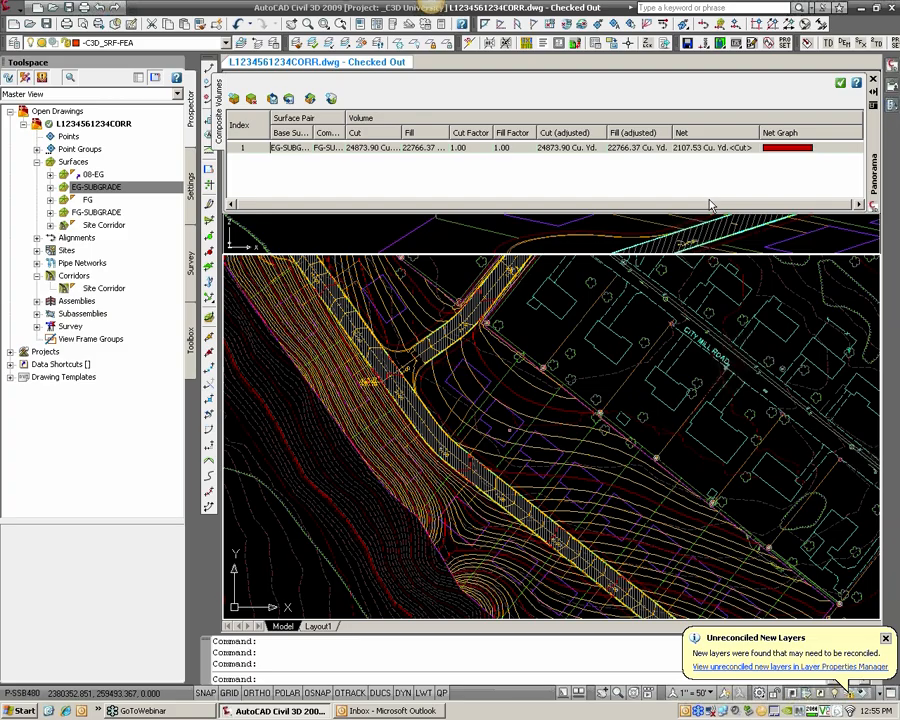
drag(710, 205, 730, 208)
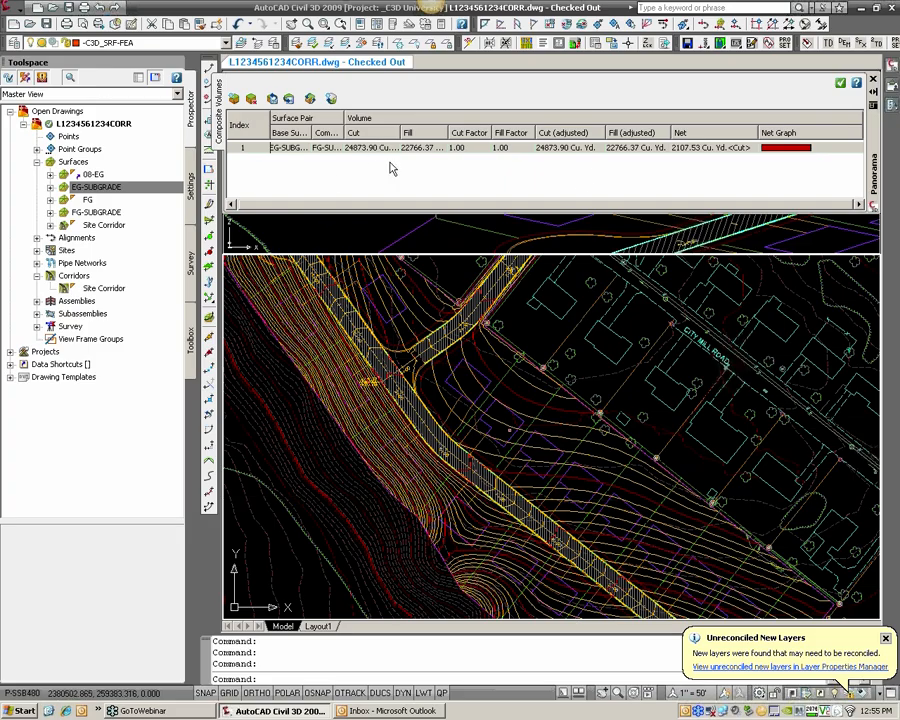
mouse_move(872, 117)
mouse_down()
mouse_move(779, 46)
mouse_move(712, 45)
mouse_move(686, 62)
mouse_up()
scroll(480, 305, down, 4)
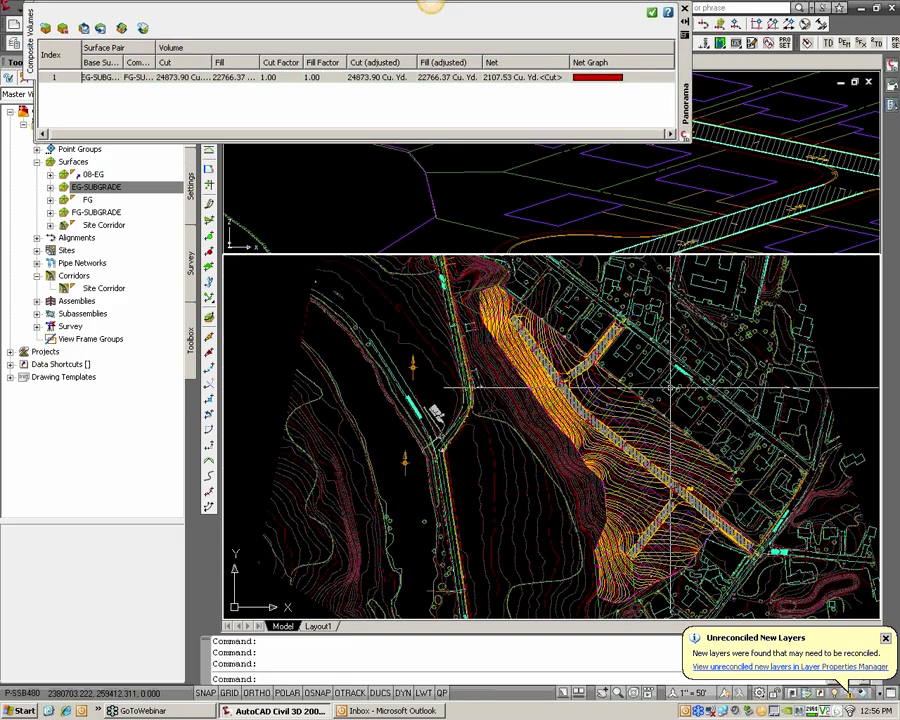
Look over the site and locate the MAIN STREET profile view north of it
click(668, 192)
scroll(668, 195, down, 6)
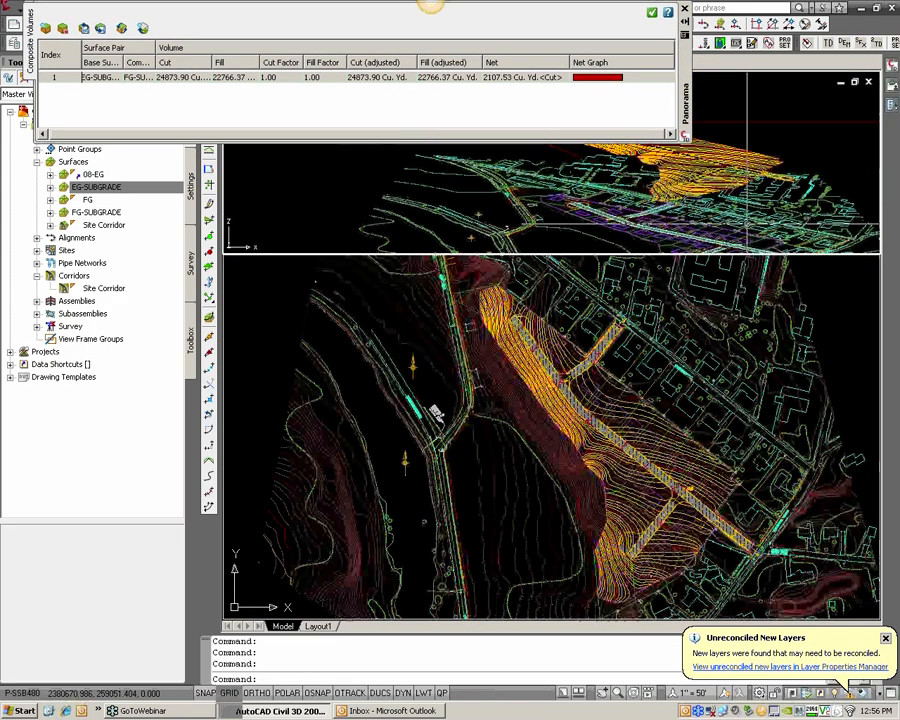
scroll(665, 197, down, 2)
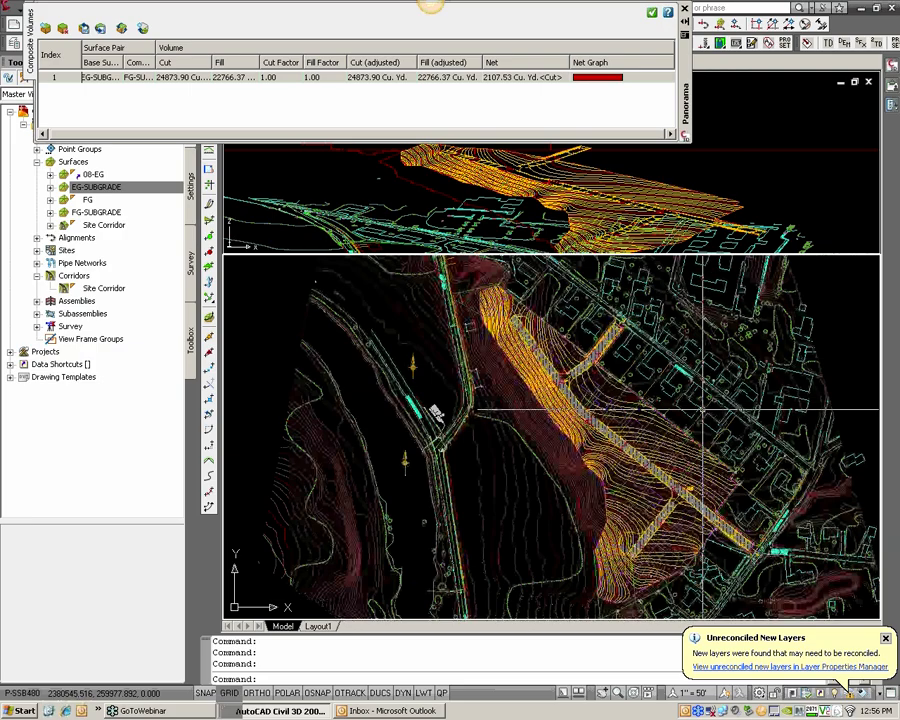
click(744, 404)
scroll(744, 404, down, 3)
scroll(630, 414, down, 5)
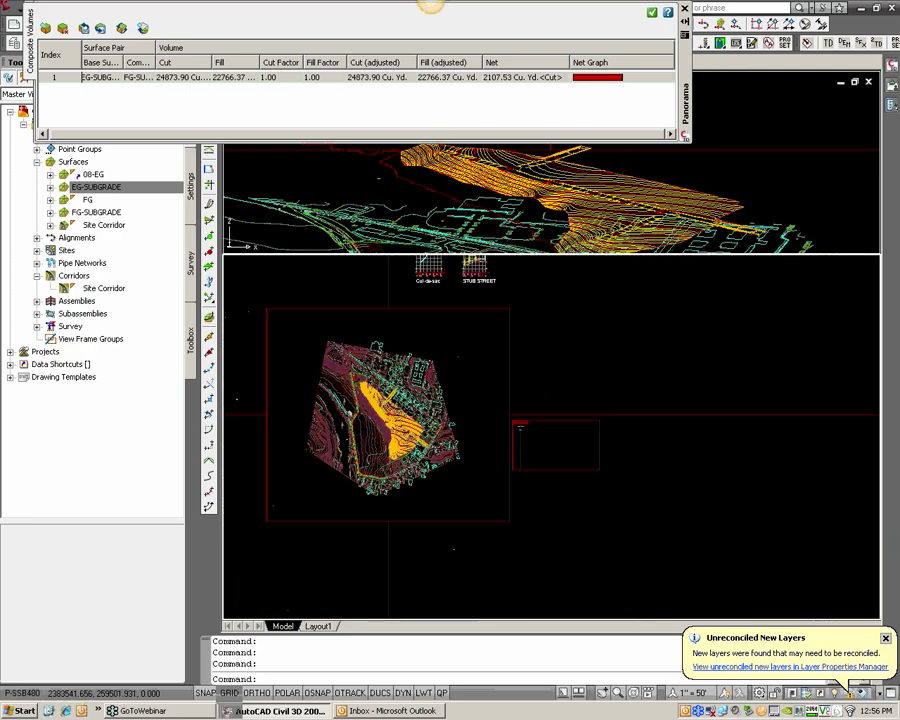
scroll(586, 421, up, 2)
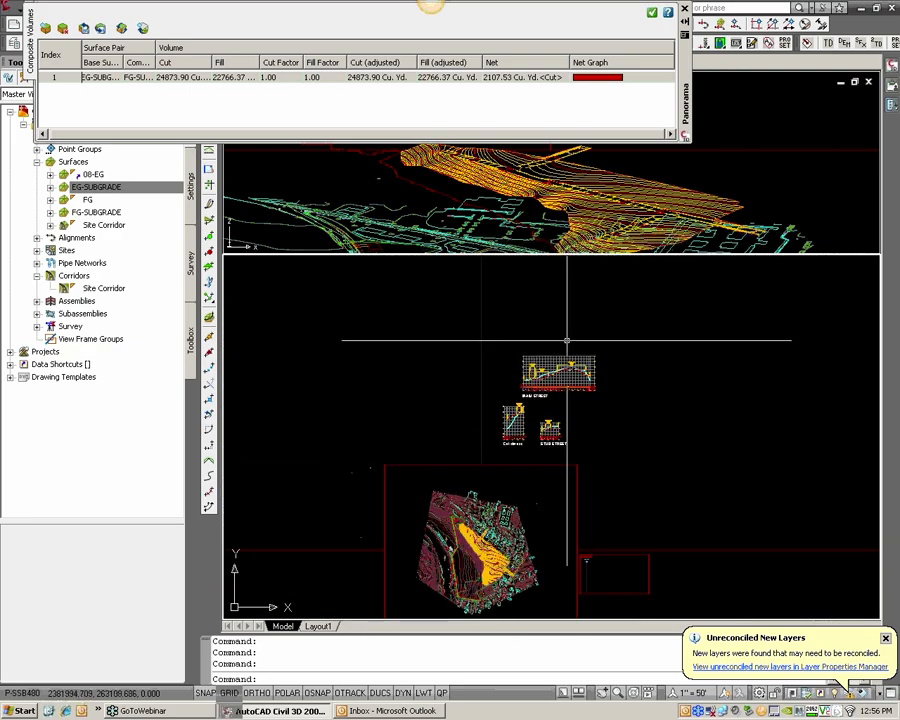
scroll(569, 373, up, 3)
scroll(569, 373, up, 2)
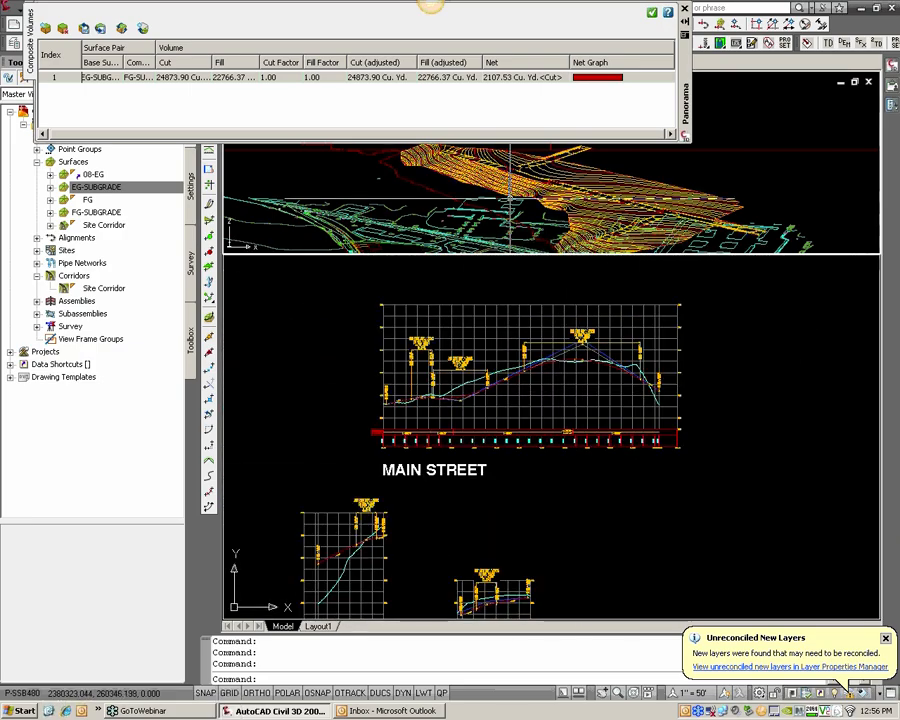
Shift the composite volumes window aside and switch the 3D viewport to the plan view of the current UCS
click(553, 157)
drag(686, 69, 664, 69)
middle_drag(739, 137, 786, 153)
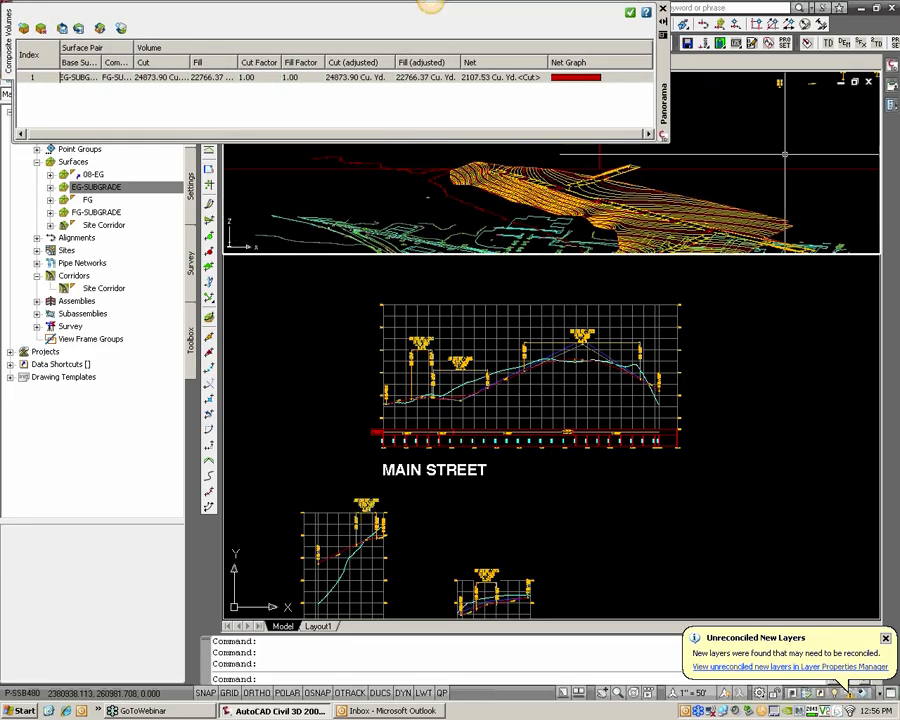
text(PL)
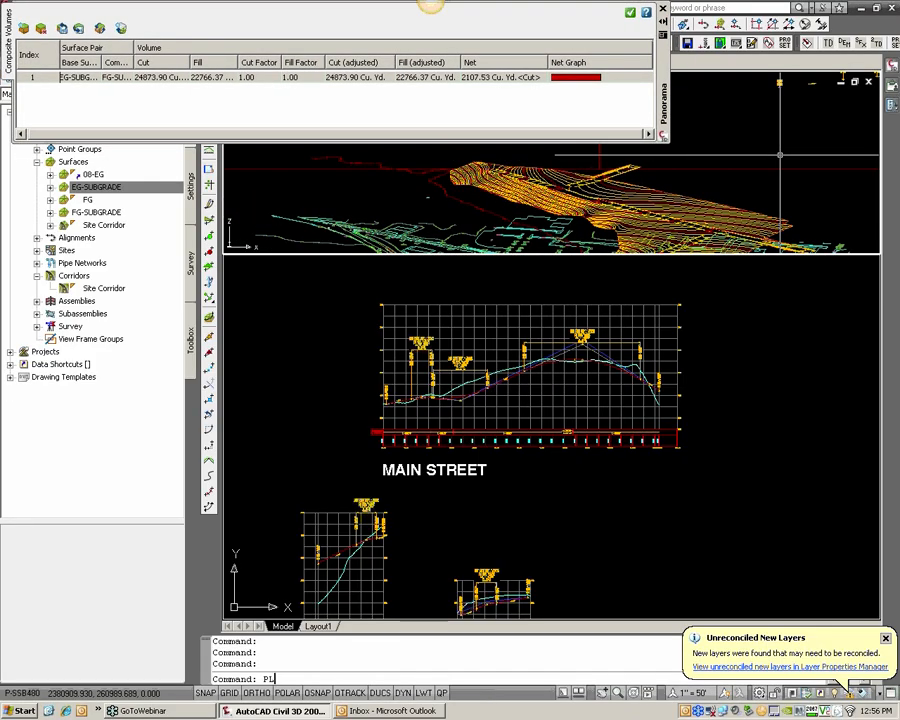
text(AN)
key(Return)
key(Return)
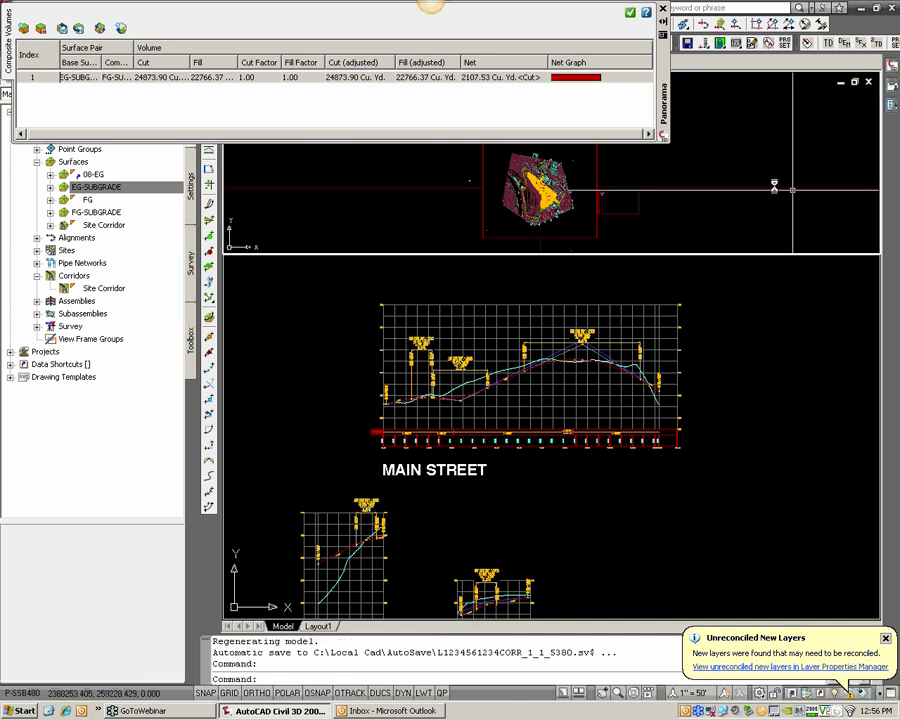
Frame the MAIN STREET profile in the upper viewport and the graded site in the lower one, shortening the composite volumes window for room
middle_drag(724, 153, 768, 196)
middle_drag(642, 154, 597, 160)
scroll(682, 176, up, 3)
scroll(710, 178, up, 2)
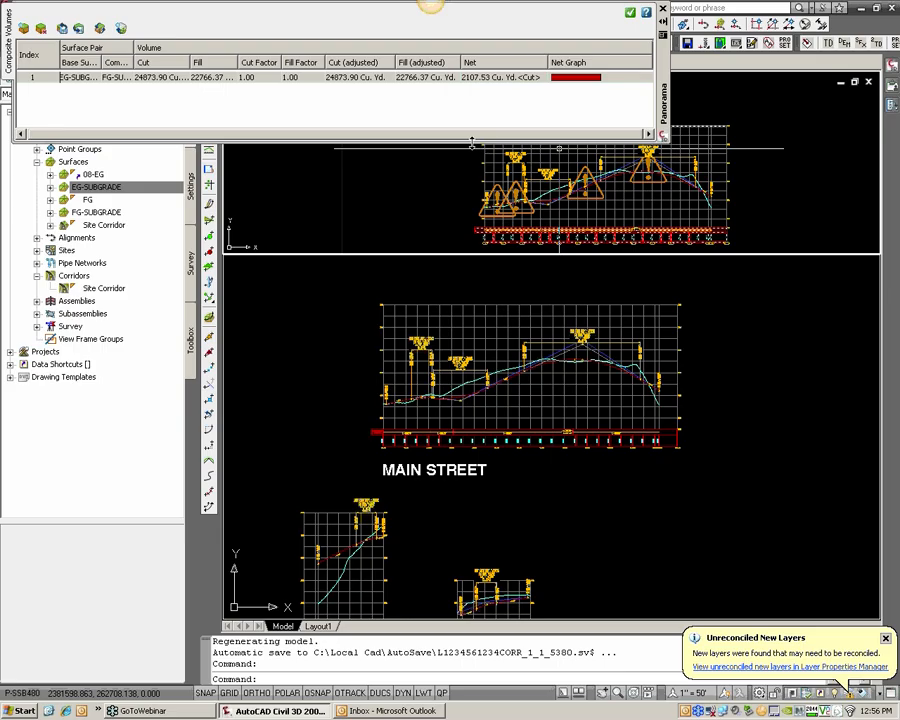
drag(472, 143, 472, 98)
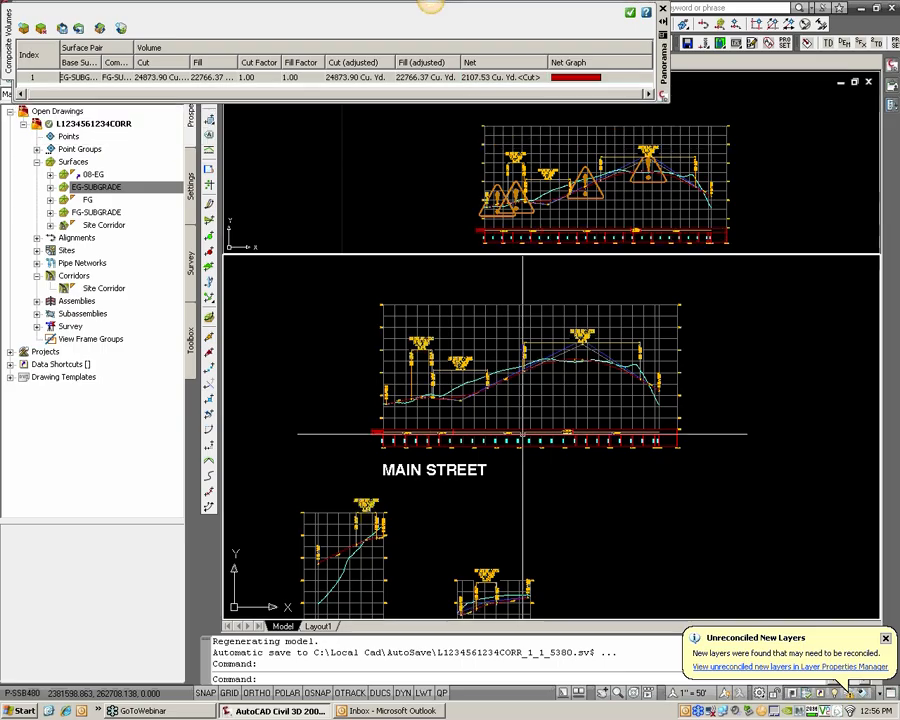
scroll(522, 432, down, 4)
scroll(450, 543, up, 4)
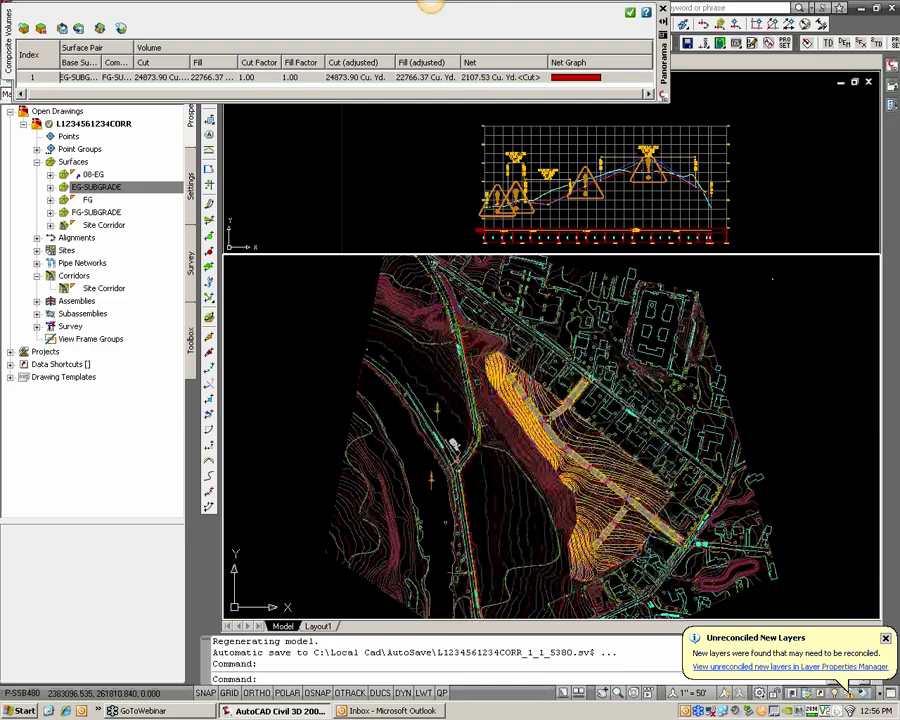
scroll(663, 437, up, 2)
Raise the PVI of the MAIN STREET profile's 513.00 crest vertical curve, using an endpoint snap for its new position
click(695, 152)
scroll(695, 152, up, 4)
middle_drag(632, 174, 674, 156)
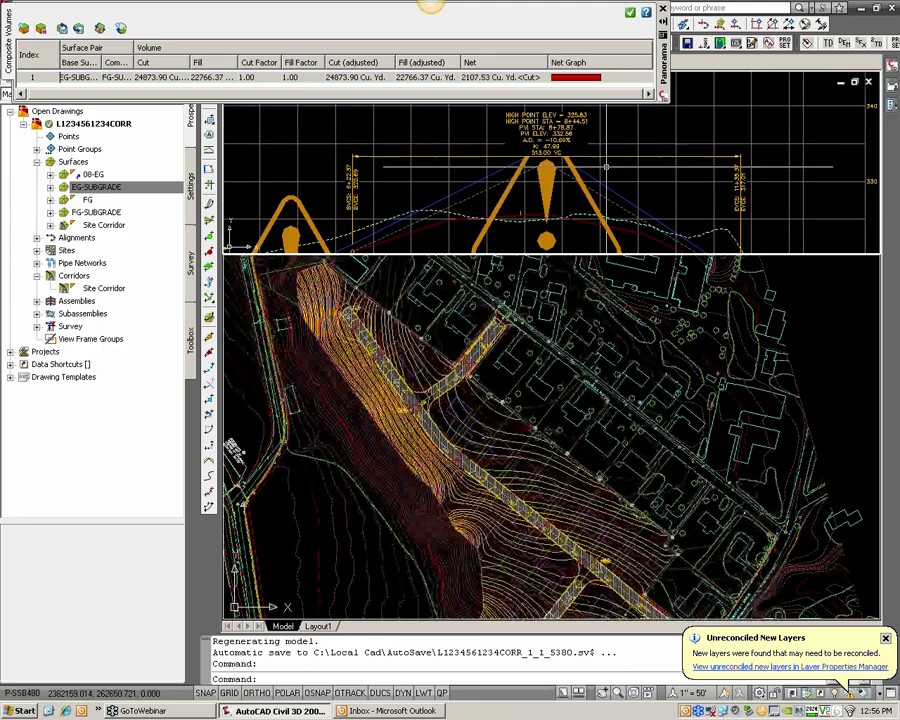
scroll(598, 167, down, 2)
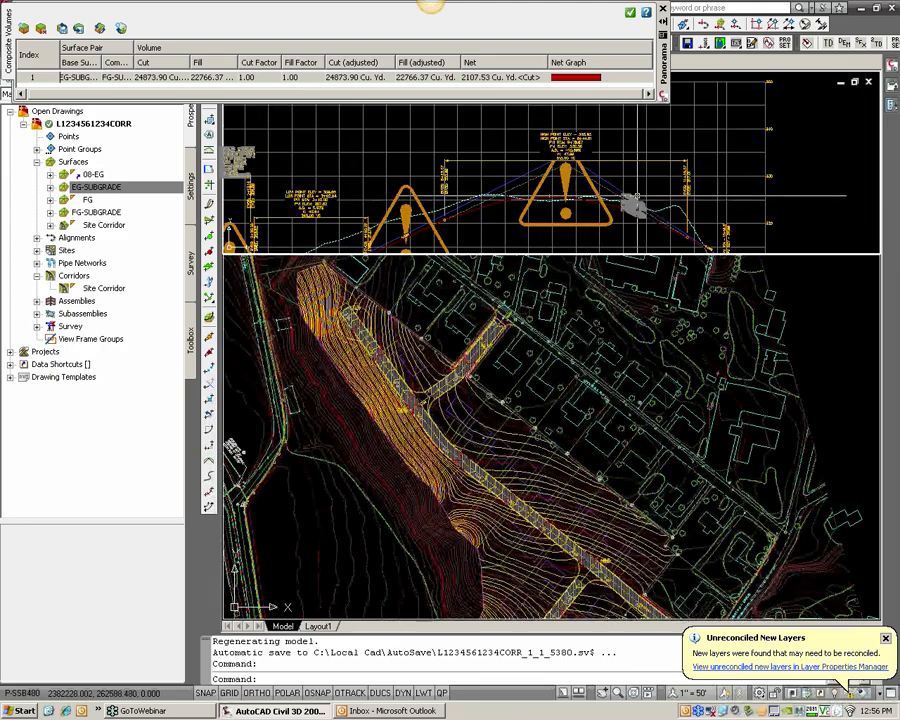
middle_drag(637, 196, 716, 218)
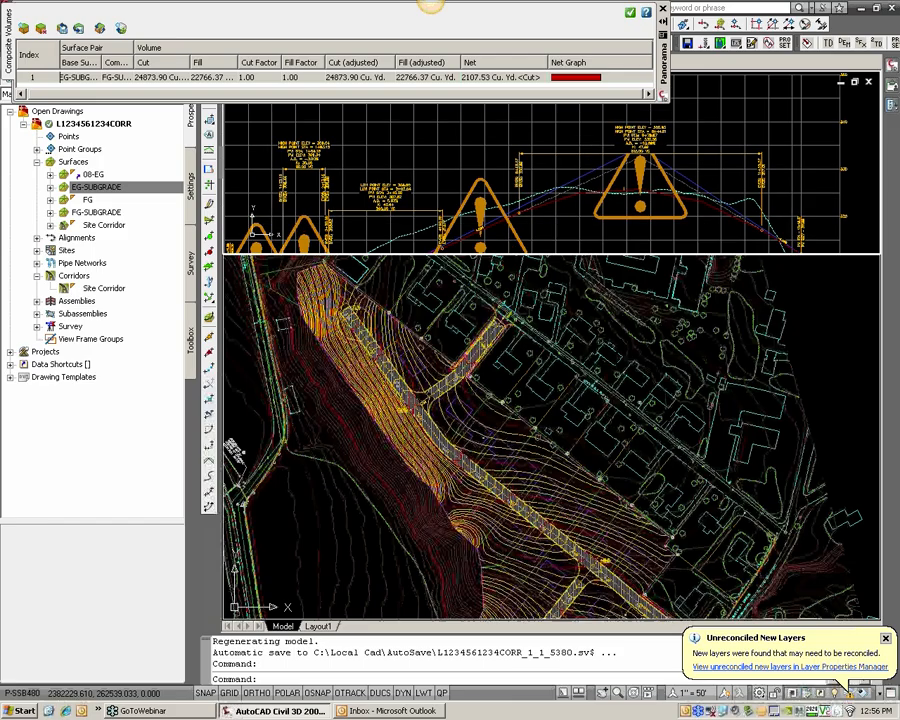
scroll(660, 148, up, 6)
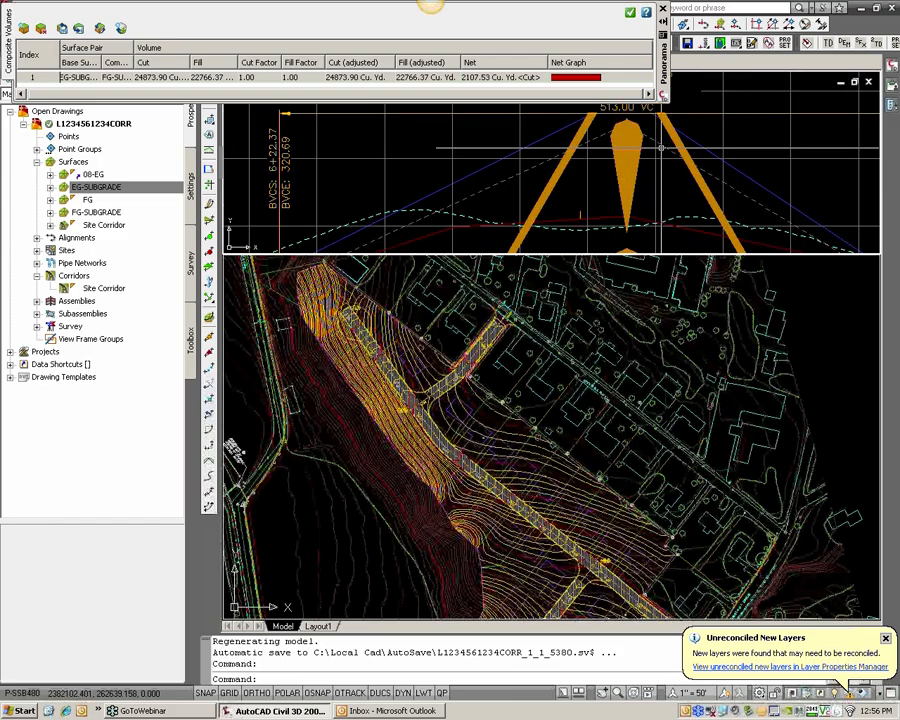
click(661, 148)
click(626, 121)
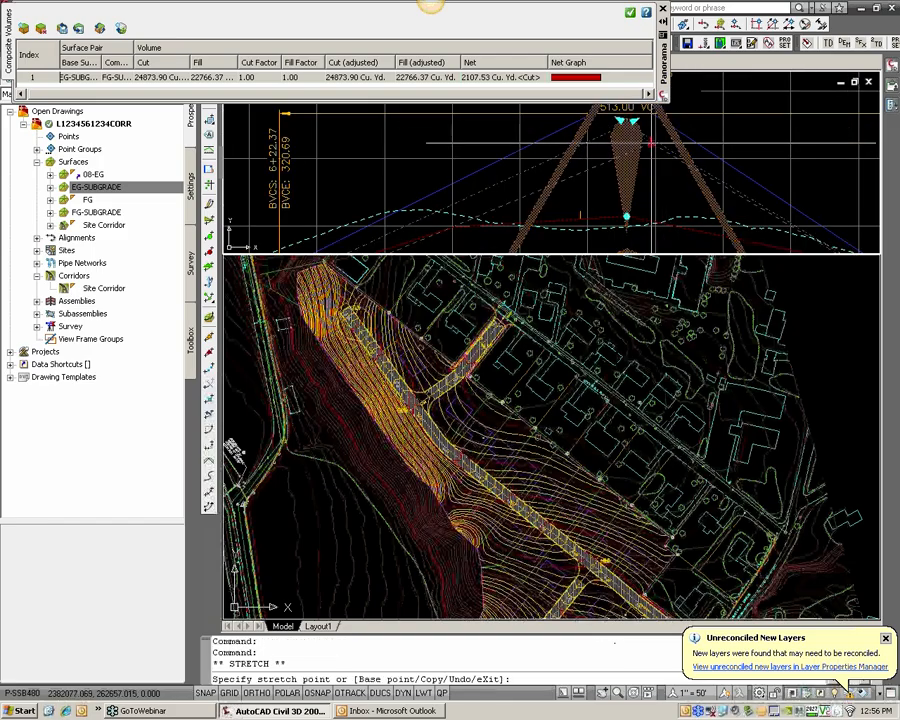
middle_drag(700, 144, 657, 162)
text(END)
key(Return)
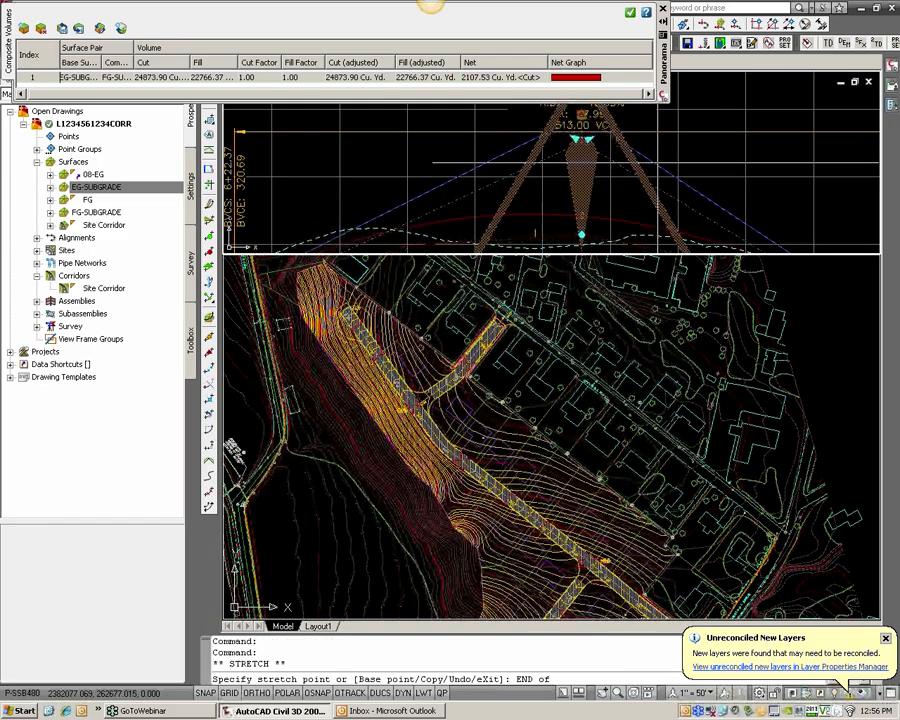
click(657, 162)
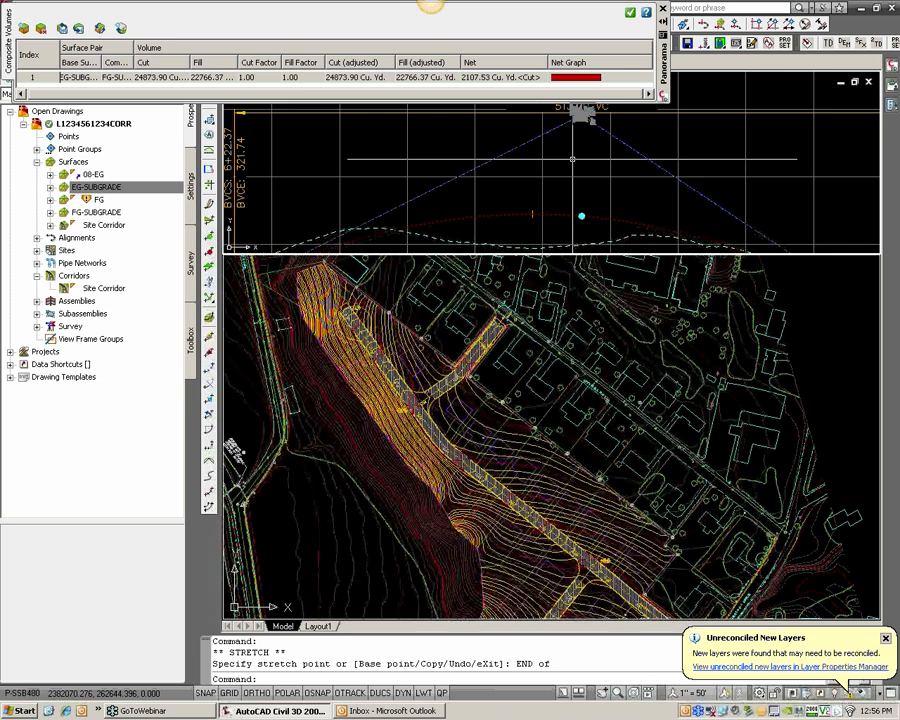
Check the automatic rebuild option of the Site Corridor and clear the profile selection
right_click(105, 289)
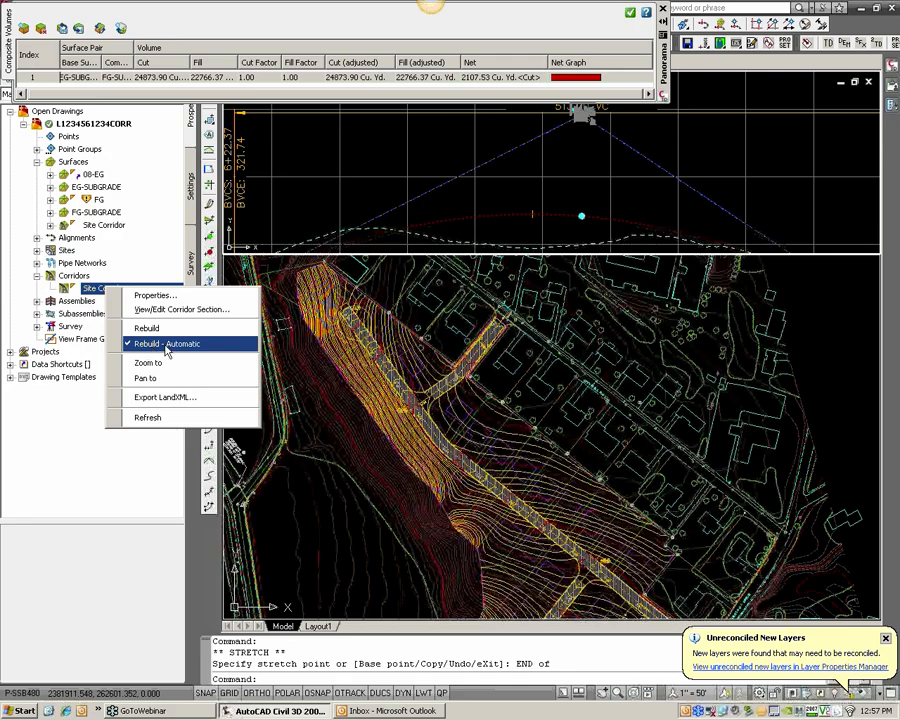
click(108, 229)
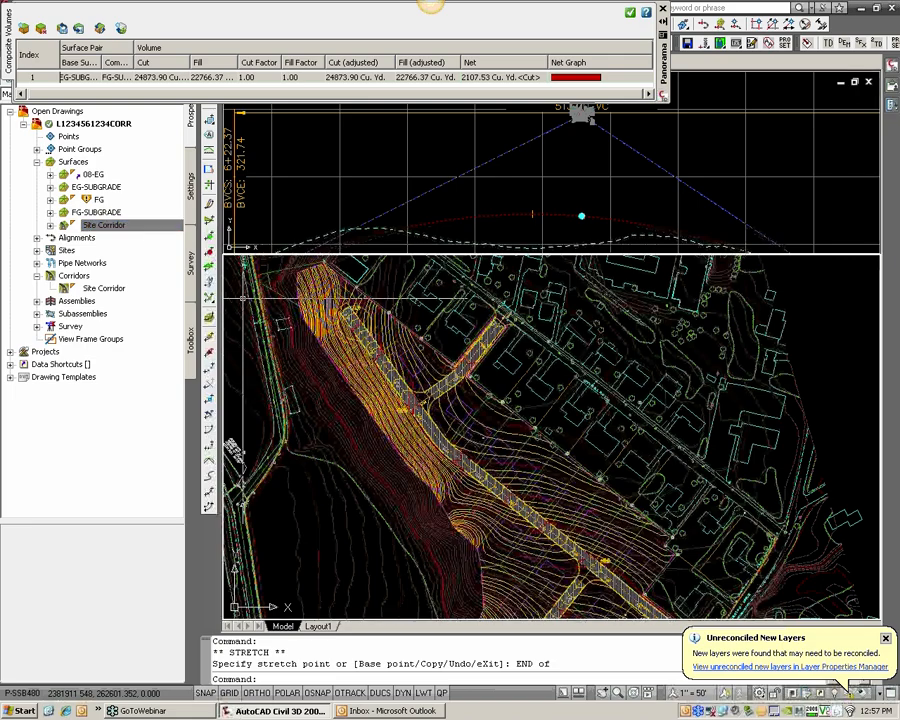
key(Escape)
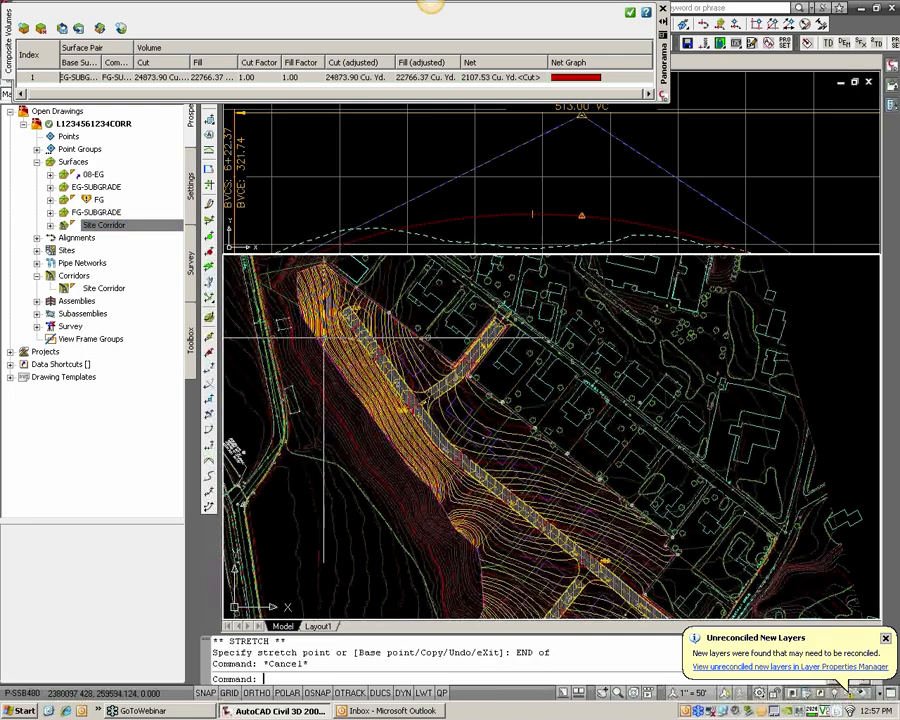
key(Escape)
Turn on automatic rebuild for the out-of-date FG surface
click(99, 200)
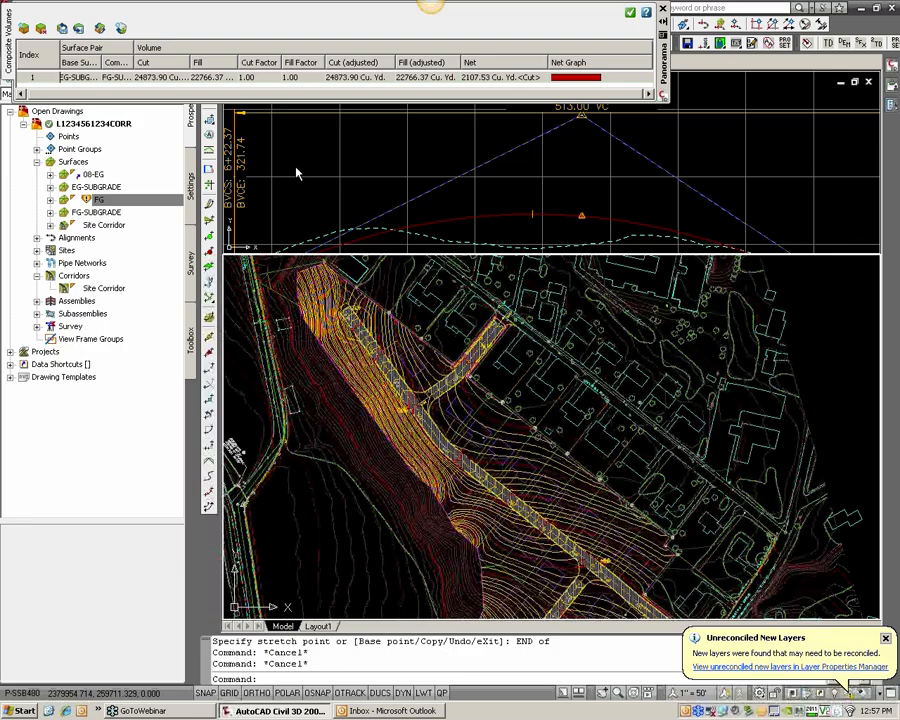
right_click(160, 199)
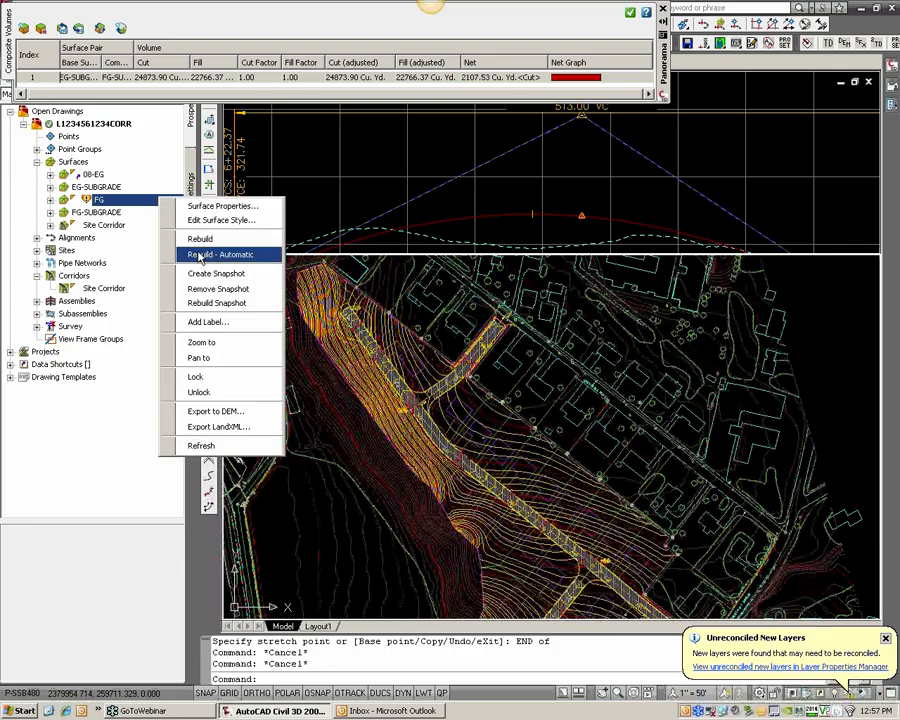
click(198, 257)
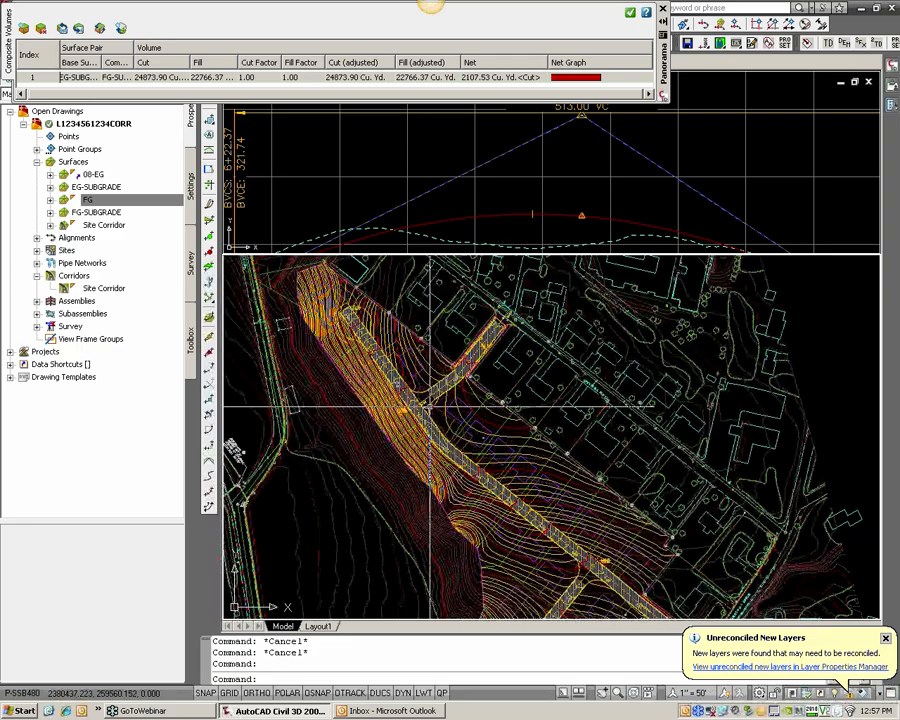
Move the composite volumes window clear of the Toolspace and recompute the cut and fill volumes
scroll(480, 400, up, 3)
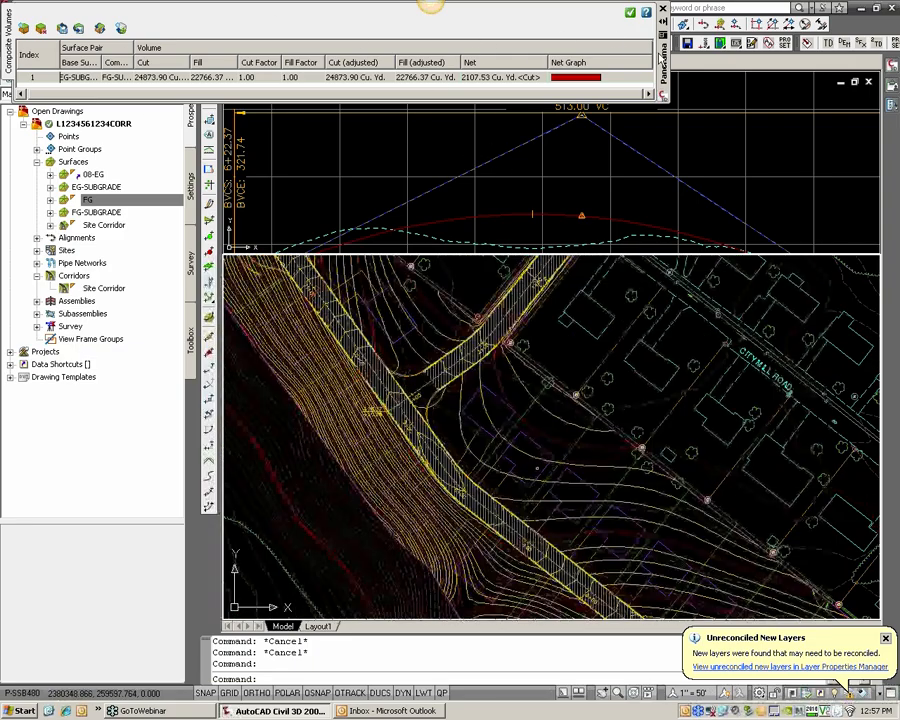
drag(660, 56, 725, 56)
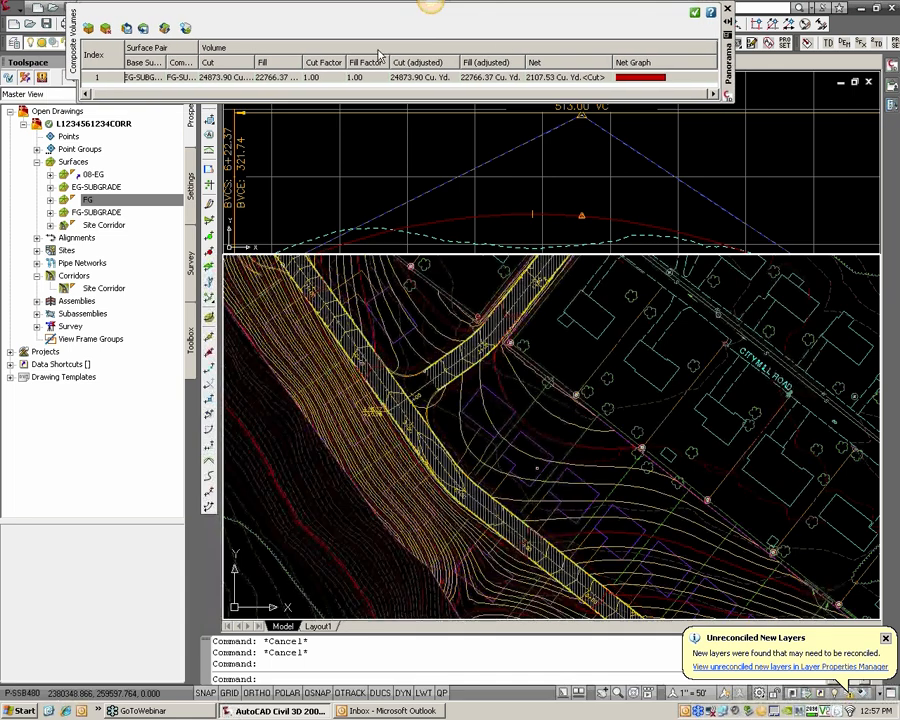
click(165, 30)
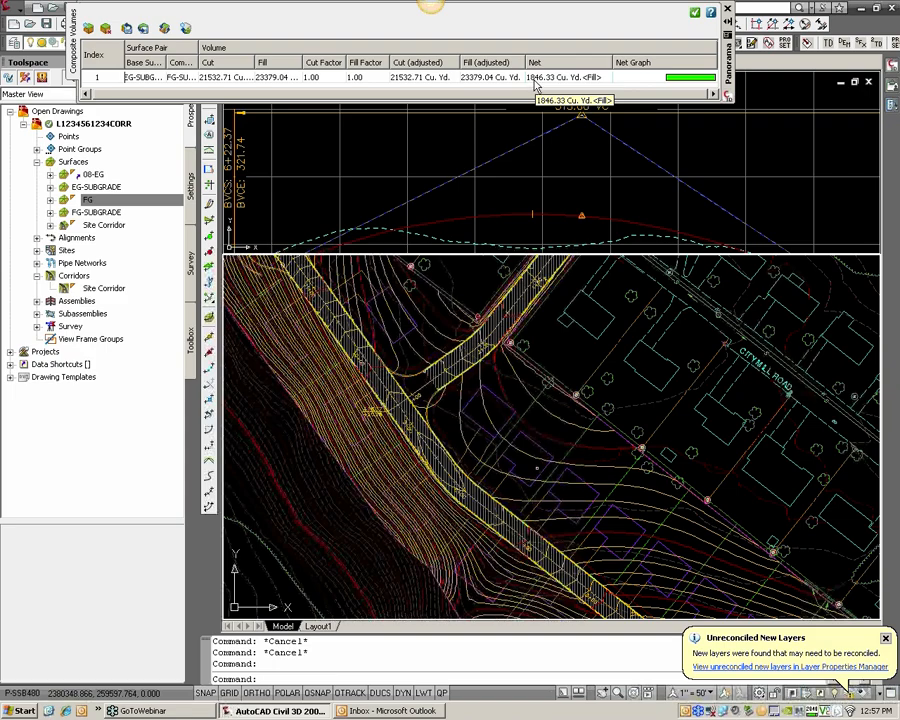
Examine the MAIN STREET, Cul-de-sac and STUB STREET profiles alongside the graded site plan
scroll(407, 363, down, 3)
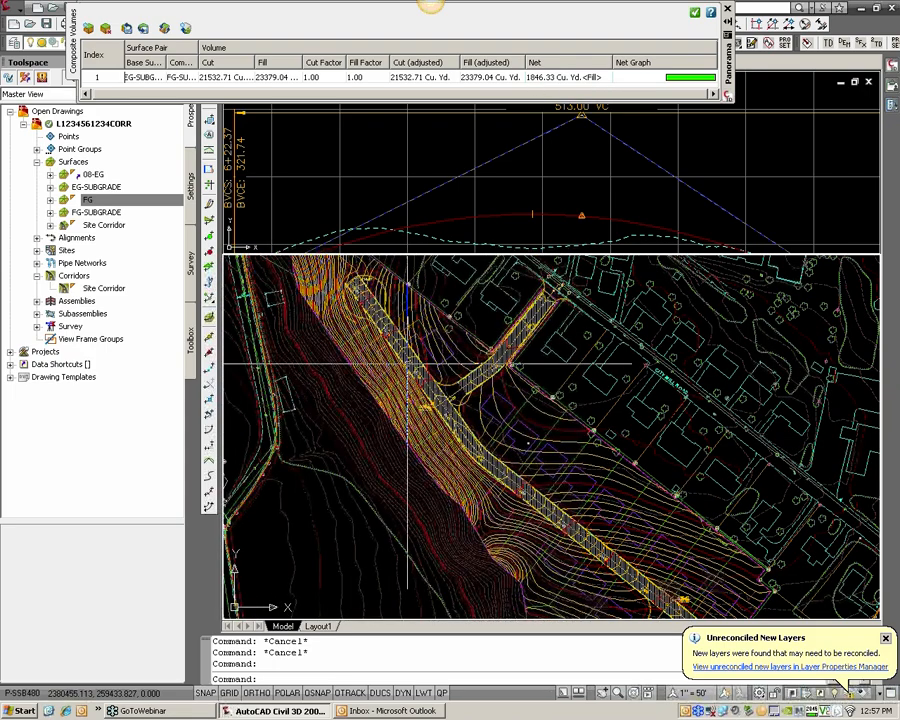
scroll(532, 182, down, 5)
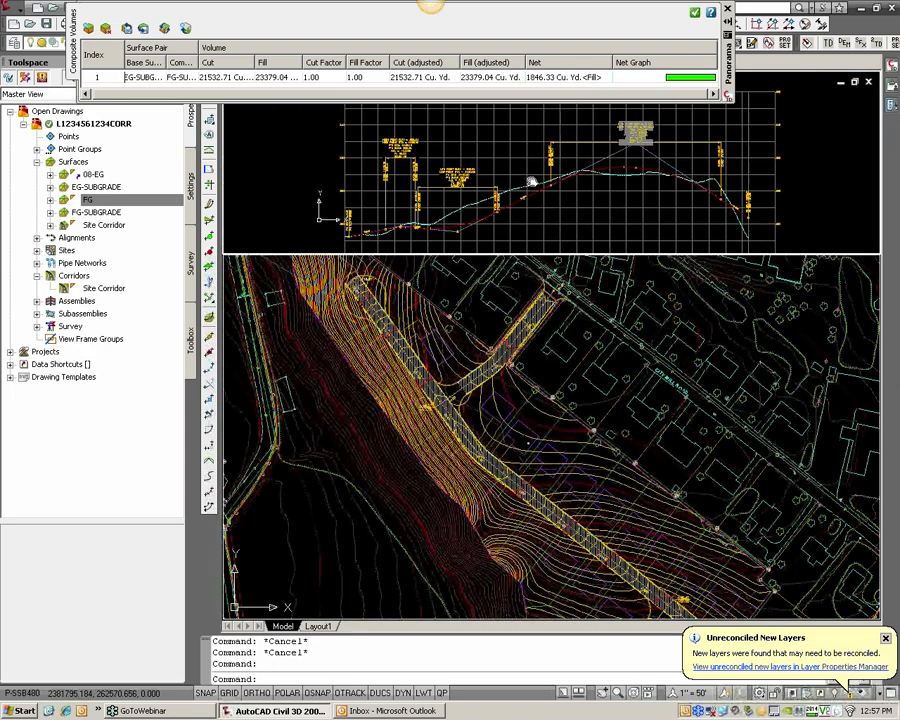
middle_drag(532, 182, 541, 178)
scroll(473, 208, up, 3)
scroll(473, 206, down, 4)
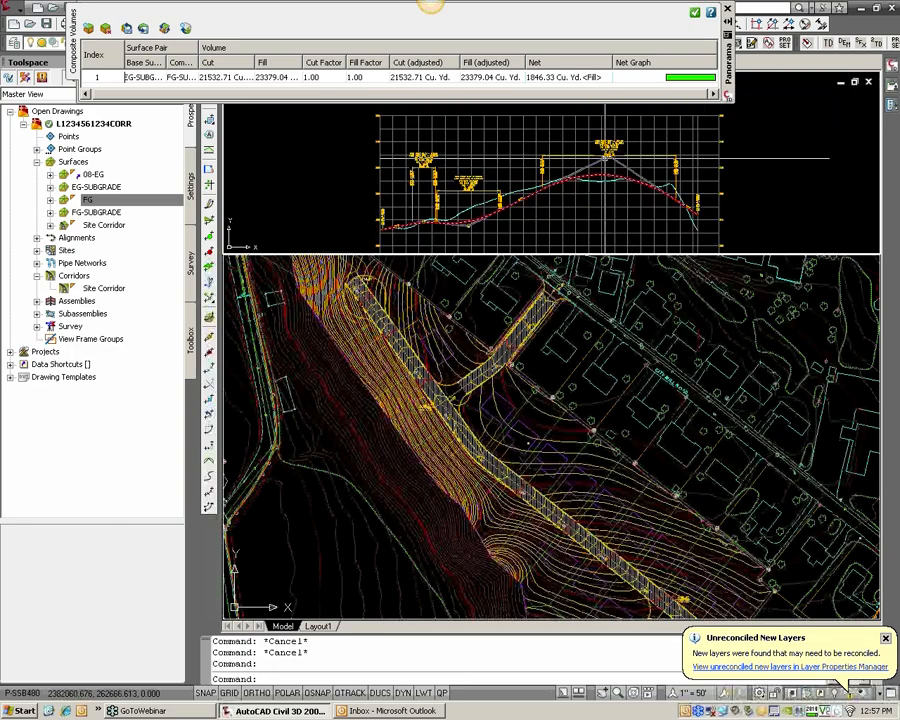
scroll(605, 158, down, 5)
scroll(510, 219, up, 4)
middle_drag(508, 250, 427, 151)
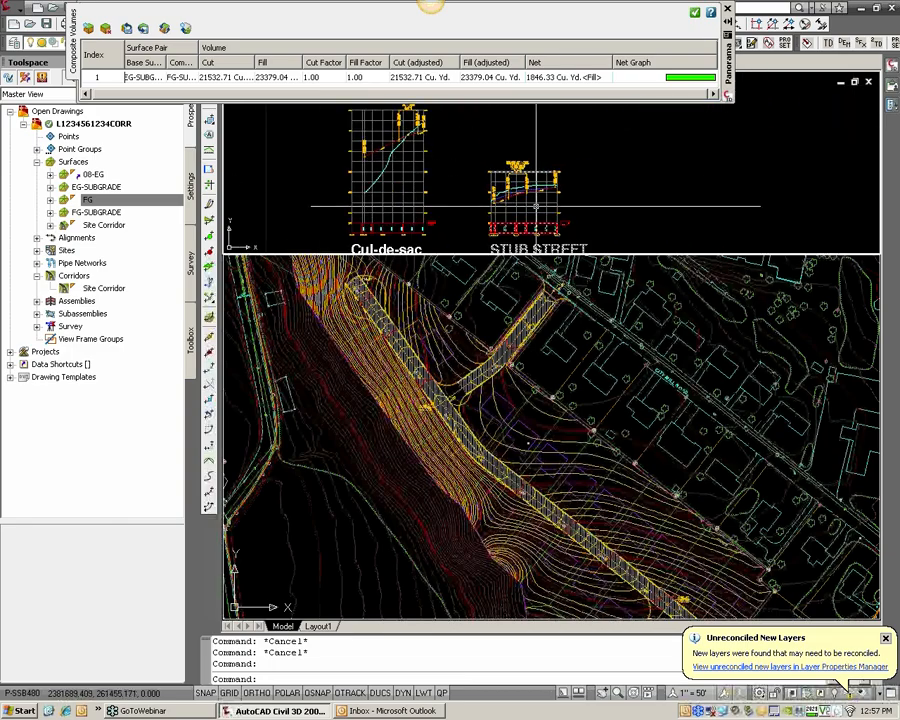
scroll(536, 206, up, 2)
scroll(510, 193, down, 3)
middle_drag(548, 166, 436, 251)
scroll(465, 120, up, 3)
mouse_move(465, 120)
middle_down()
mouse_move(433, 169)
mouse_move(466, 141)
middle_up()
scroll(452, 147, down, 2)
middle_drag(420, 218, 470, 184)
scroll(455, 189, up, 3)
scroll(464, 167, up, 3)
click(506, 358)
scroll(454, 396, up, 2)
click(496, 157)
Move the composite volumes window clear of the toolbars and save the drawing
drag(731, 53, 817, 53)
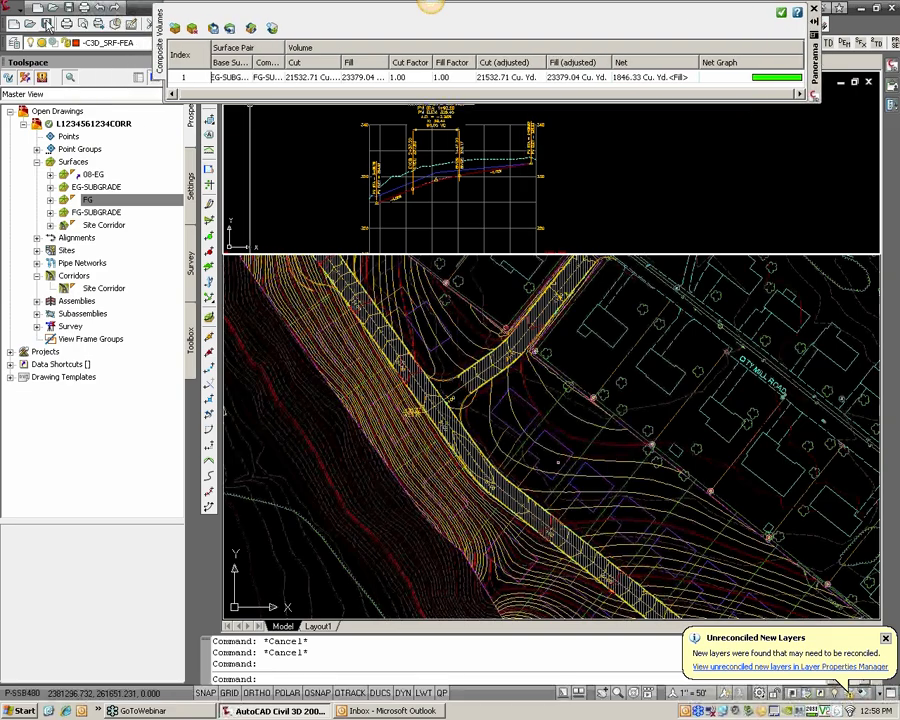
click(68, 8)
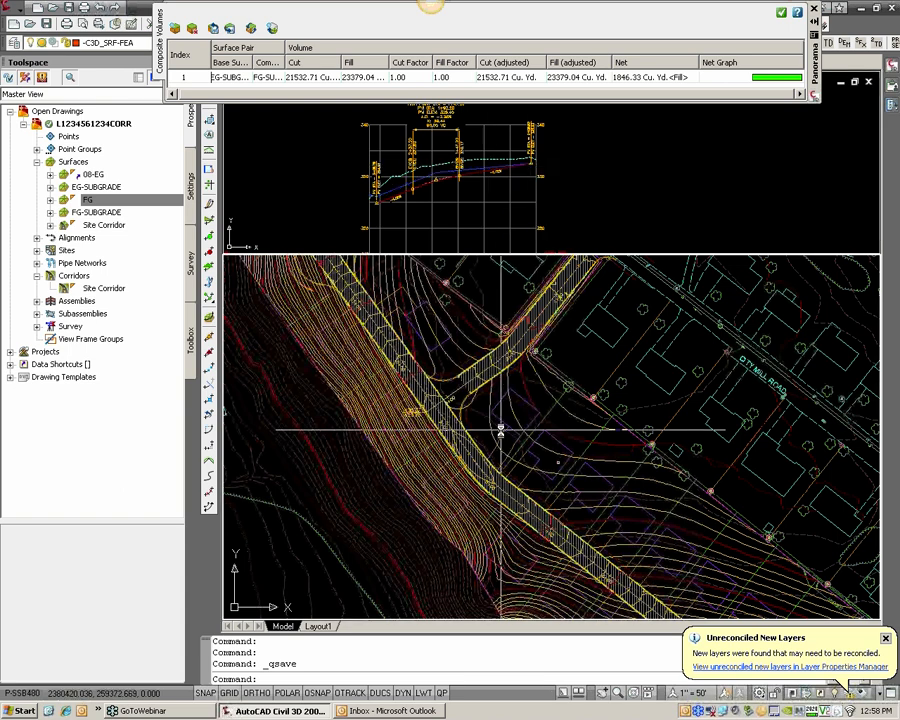
scroll(488, 520, up, 3)
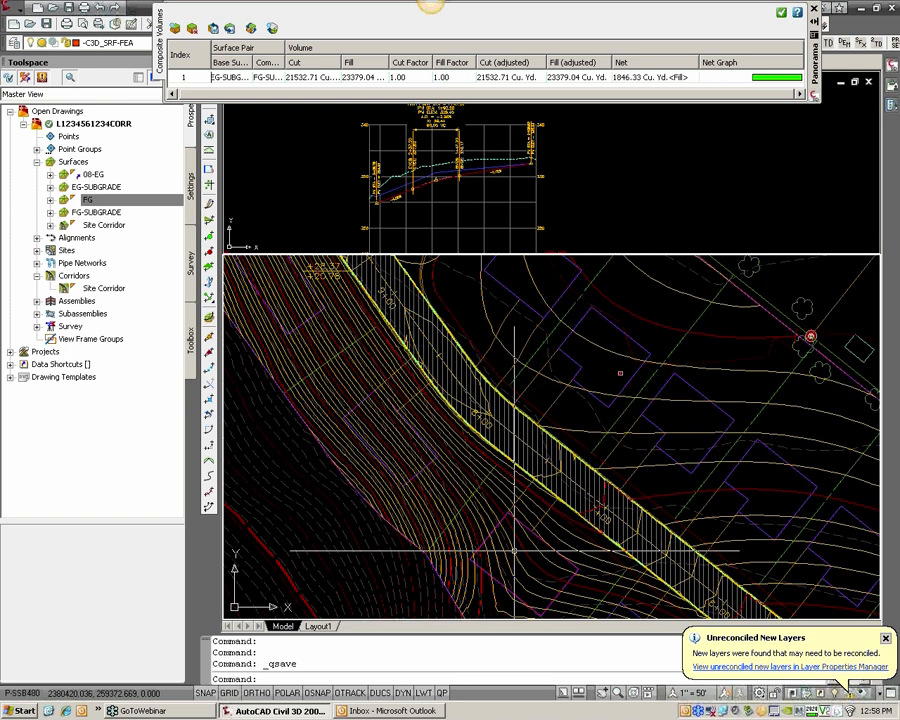
scroll(488, 522, down, 2)
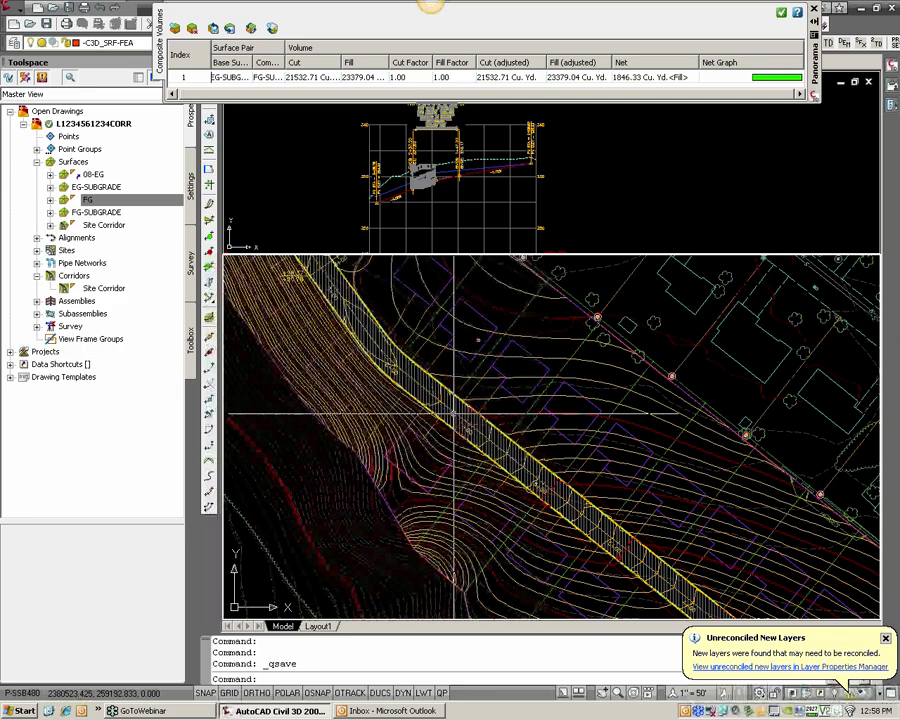
Thaw the -C3D_SRF-FEA-HSE layer so the house pad outlines display along the corridor
scroll(517, 491, down, 2)
click(110, 43)
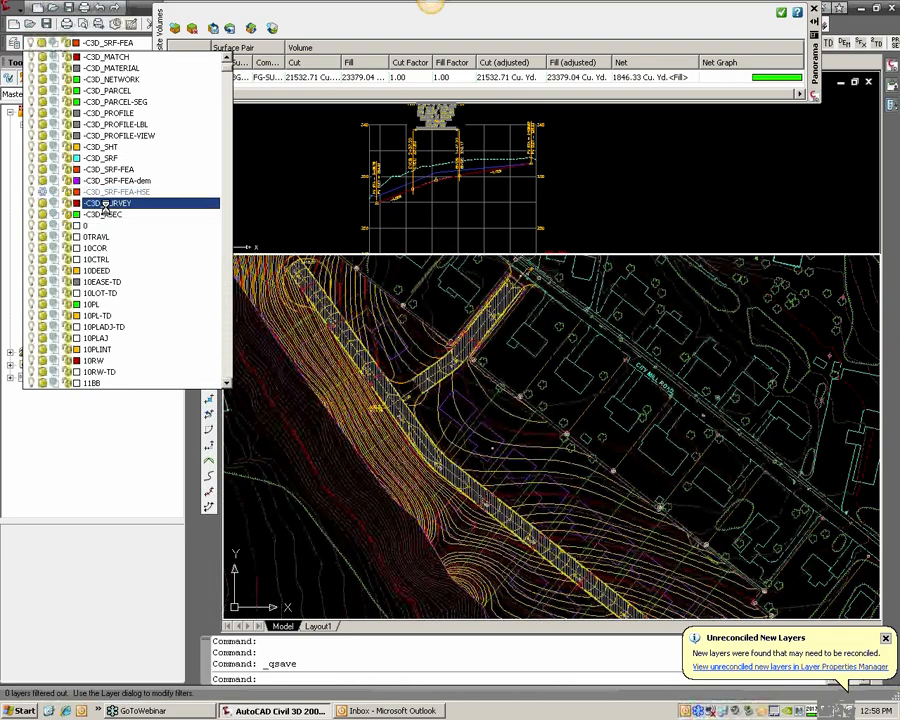
click(110, 191)
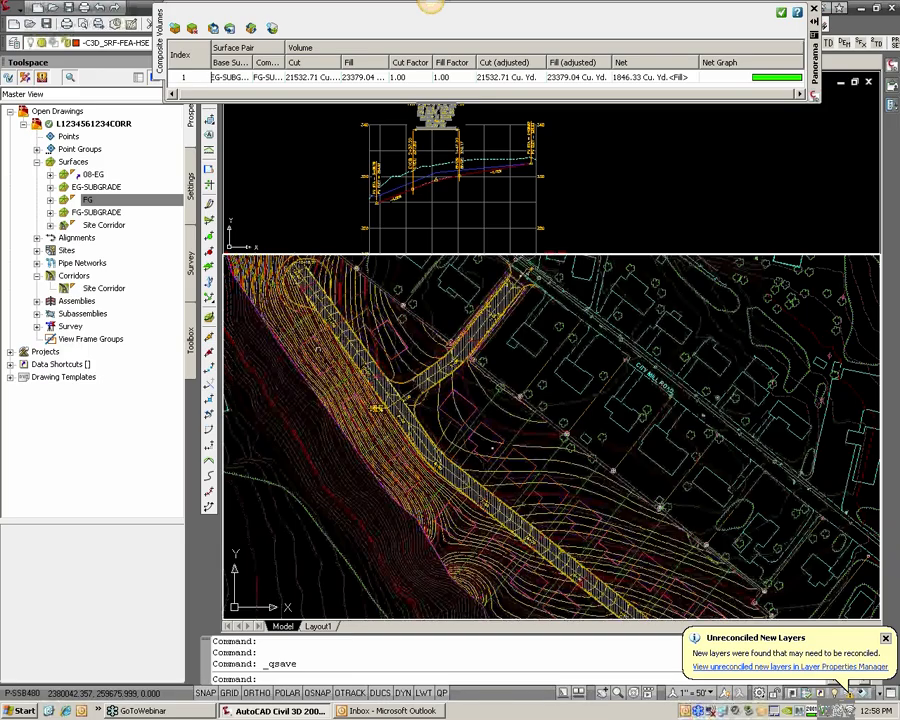
scroll(358, 400, up, 3)
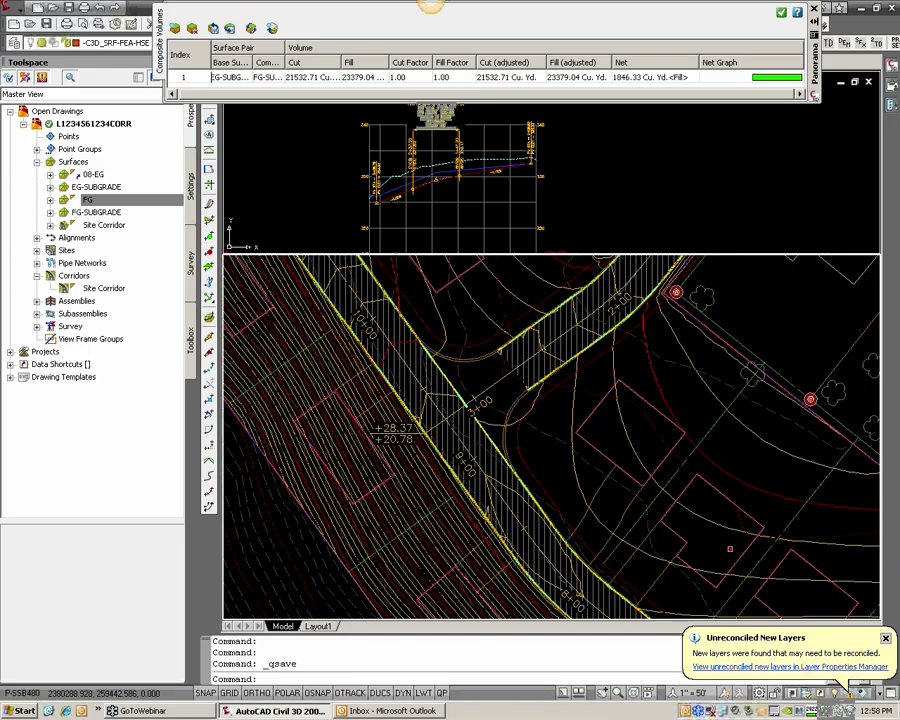
scroll(400, 380, up, 2)
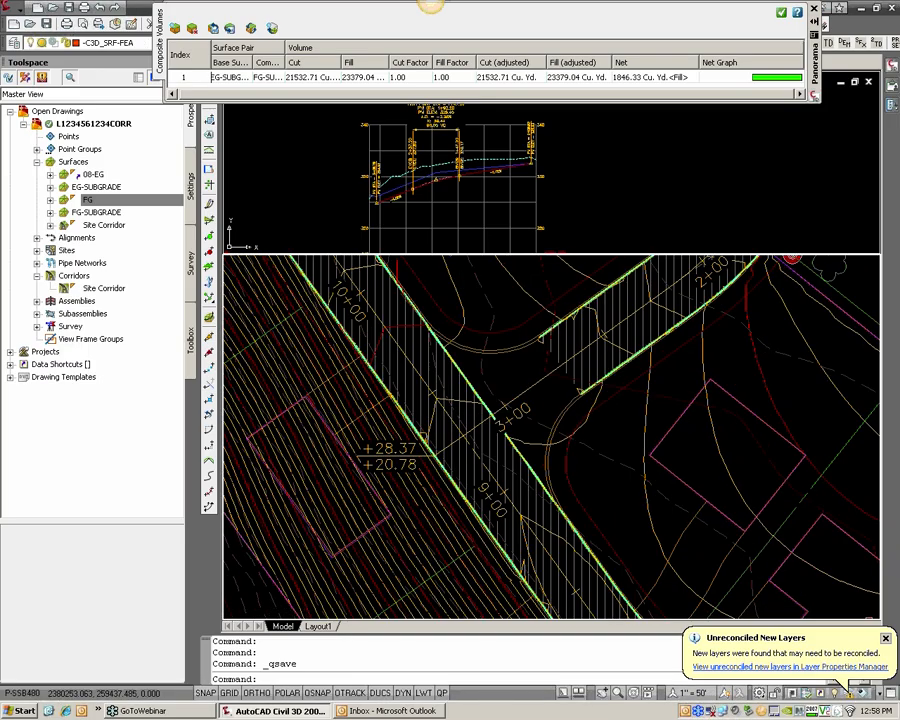
Use Quick Select on the entire drawing to select all objects on layer -C3D_SRF-FEA-HSE
scroll(372, 478, down, 5)
text(QS)
key(Return)
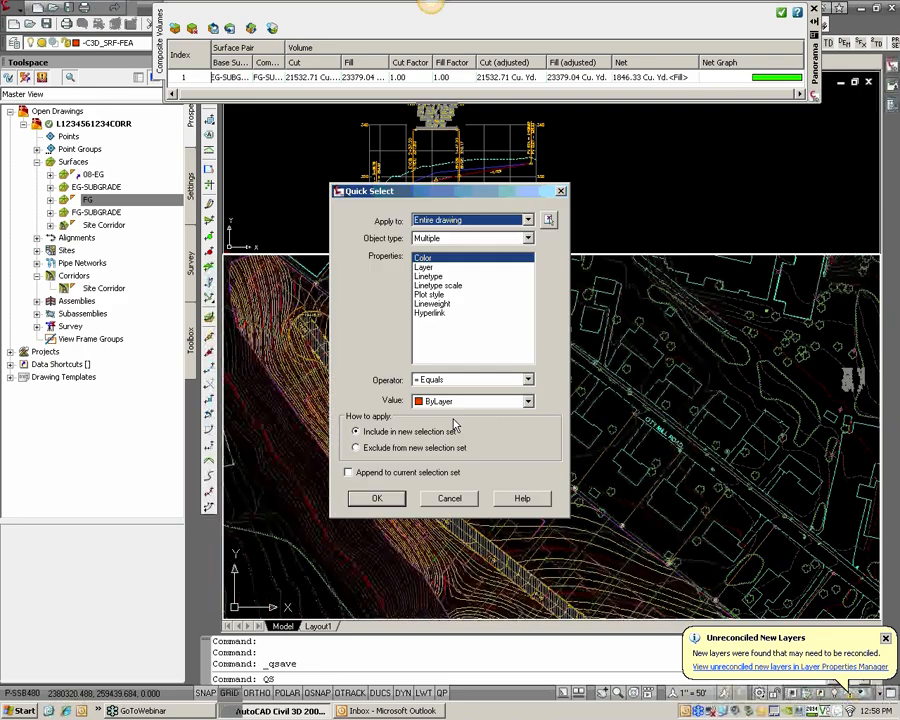
click(423, 267)
click(443, 403)
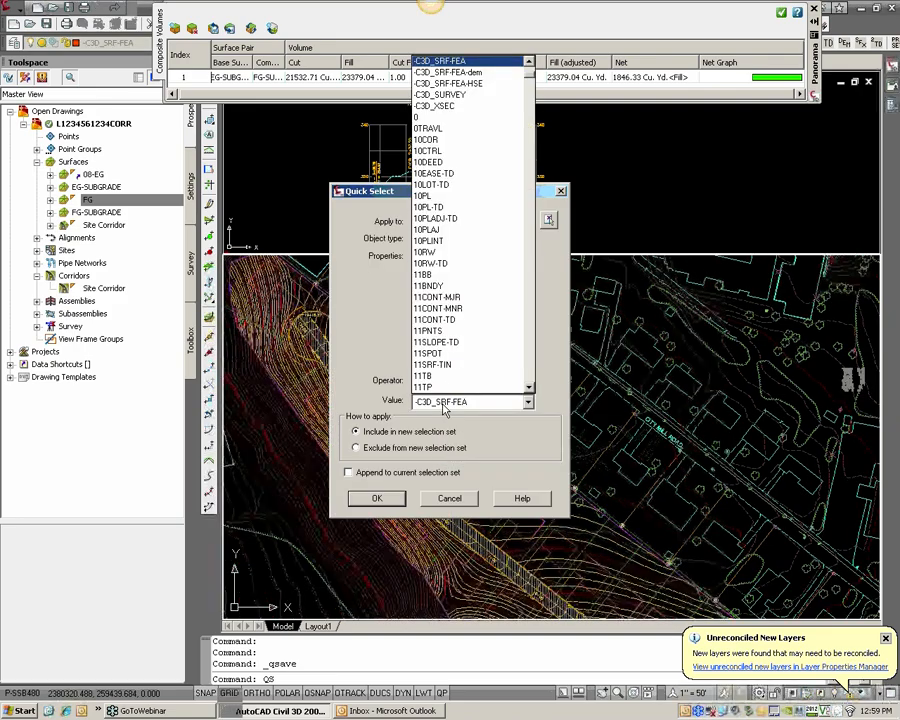
click(470, 84)
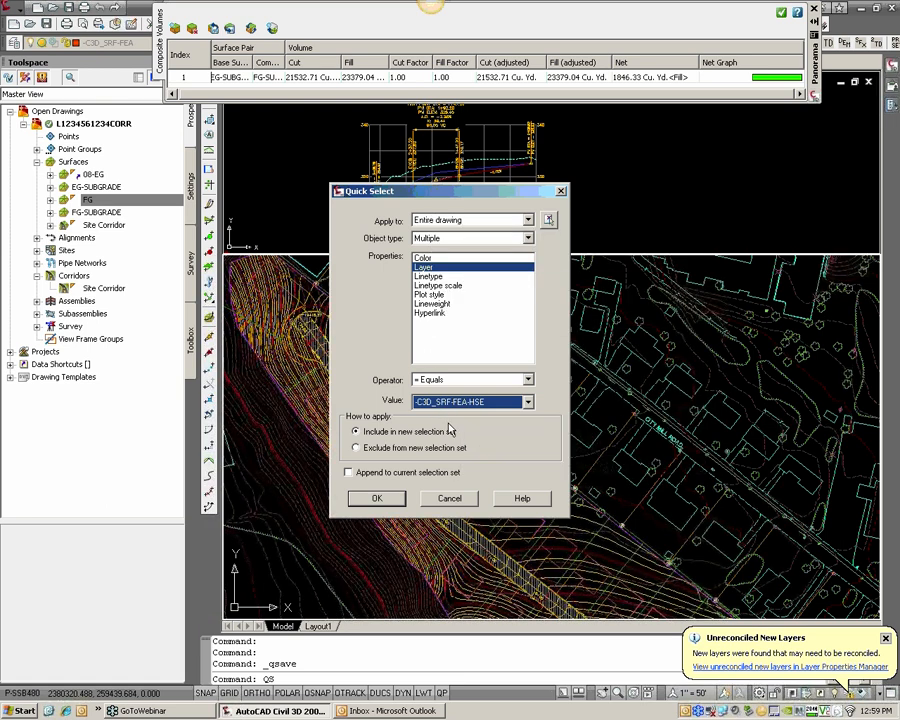
click(376, 498)
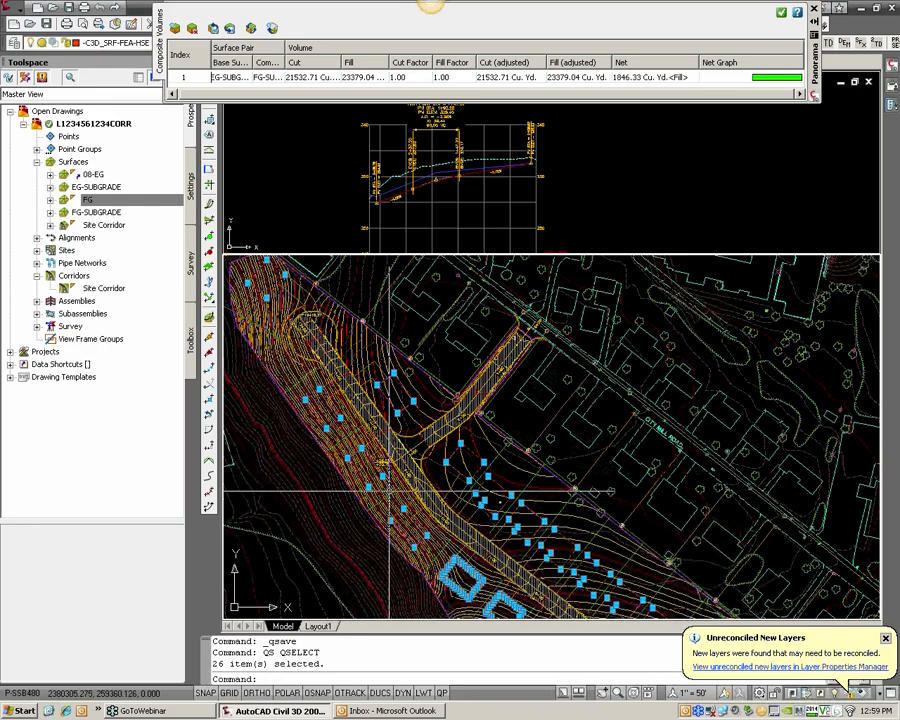
Add the selected house pads to the FG surface as standard breaklines with a 5' supplementing distance and 0.01' mid-ordinate distance
click(50, 200)
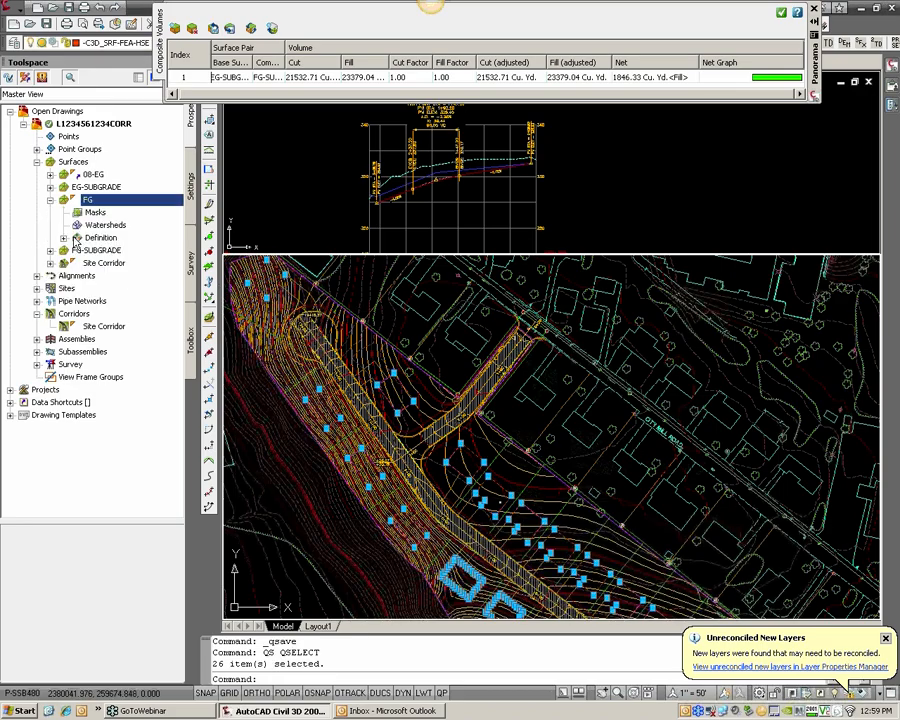
click(64, 238)
right_click(120, 265)
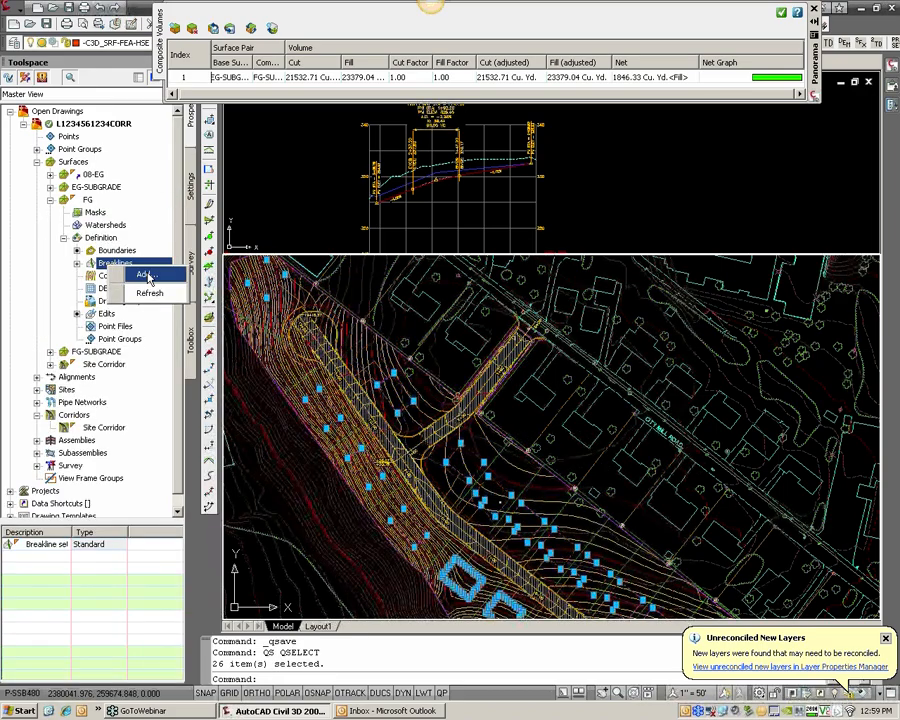
click(146, 276)
click(284, 298)
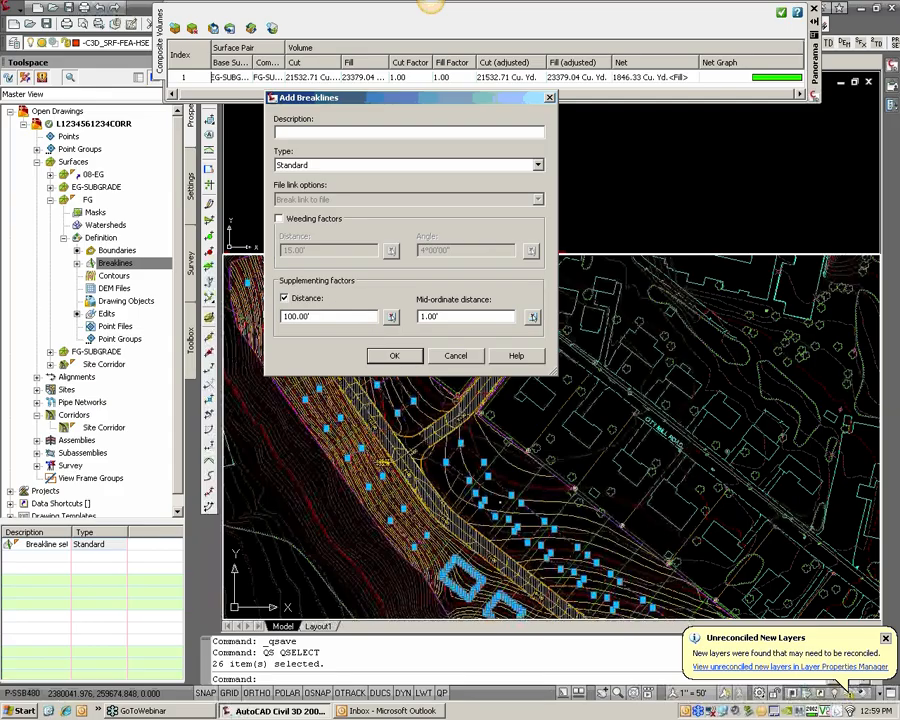
key(Tab)
text(5)
key(Tab)
text(.01)
key(Tab)
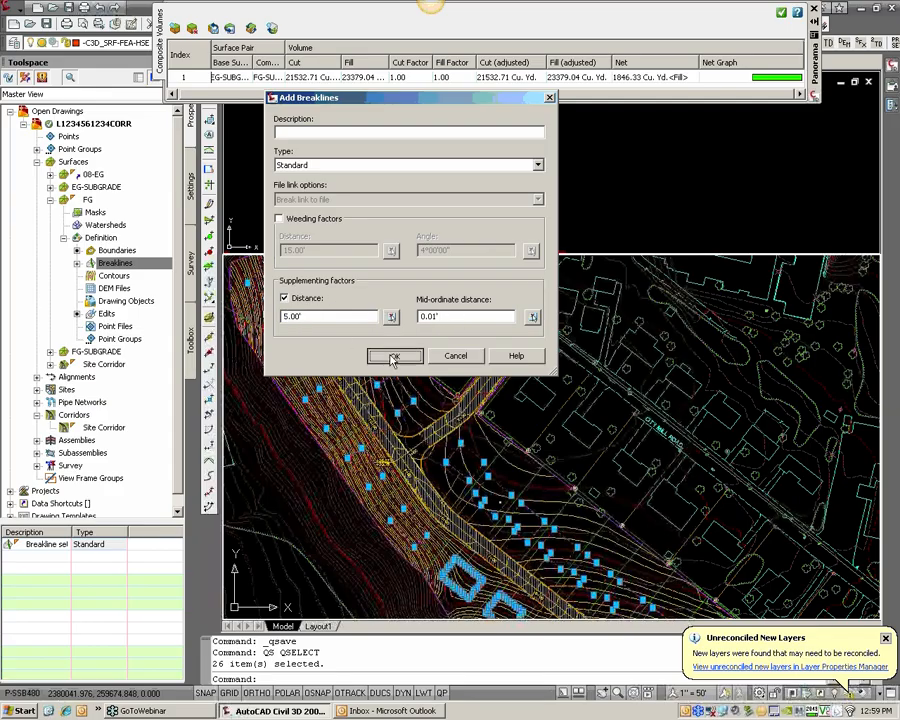
click(392, 357)
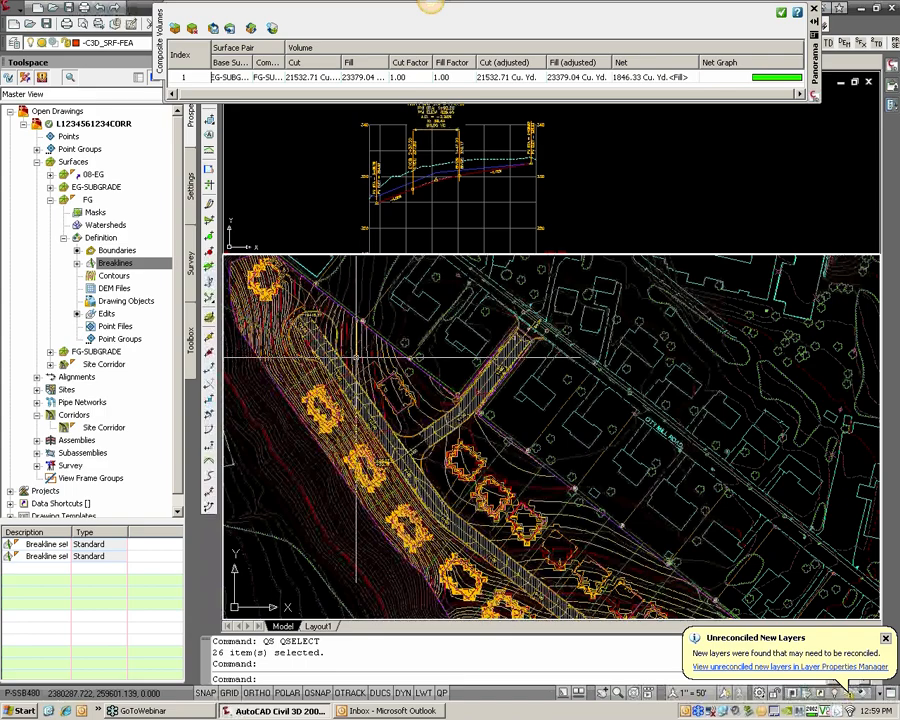
In the FG surface's definition, move the Breakline set2 operation up two places, ahead of Smooth Surface and the outer boundary
scroll(335, 405, up, 2)
scroll(335, 405, up, 1)
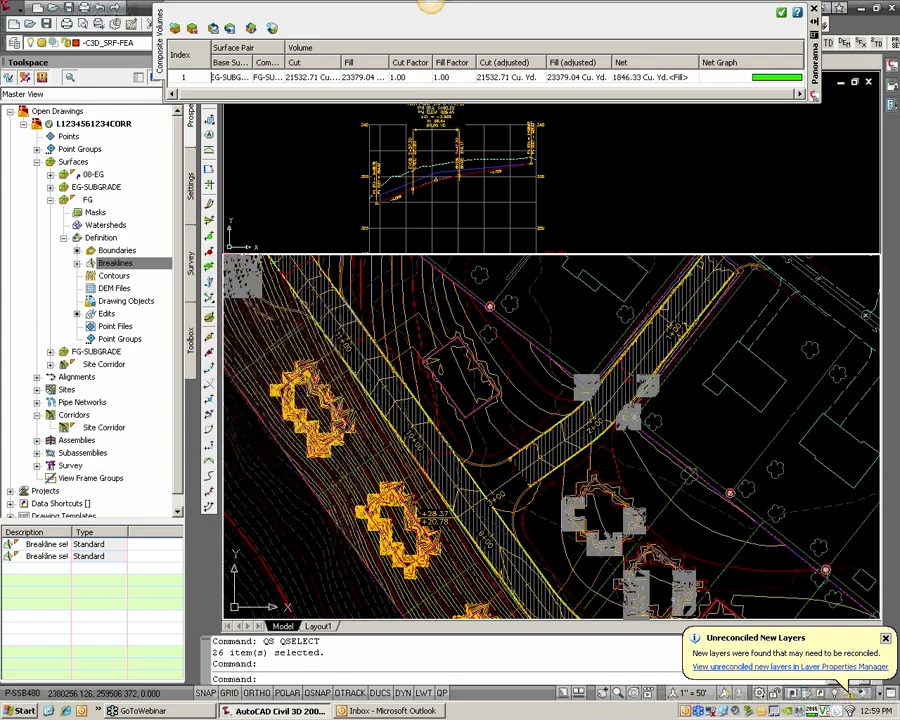
scroll(335, 405, up, 2)
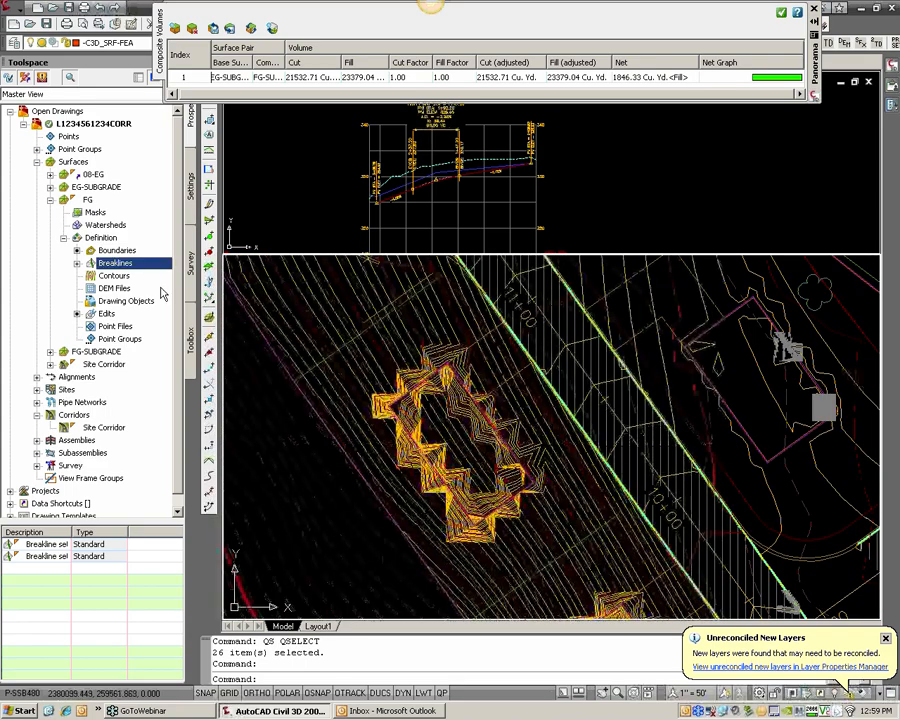
right_click(88, 199)
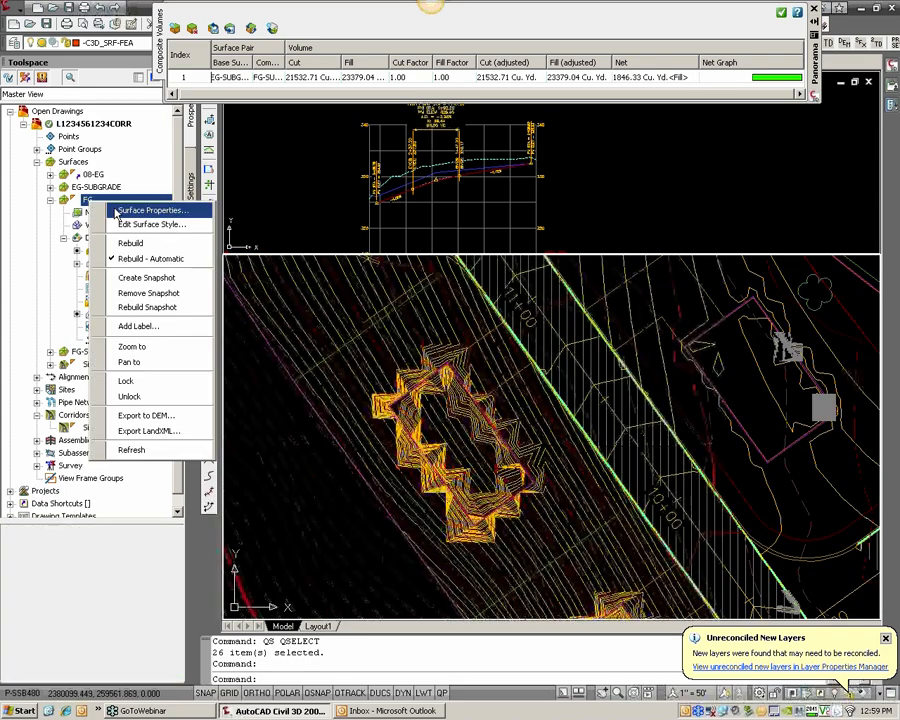
click(115, 210)
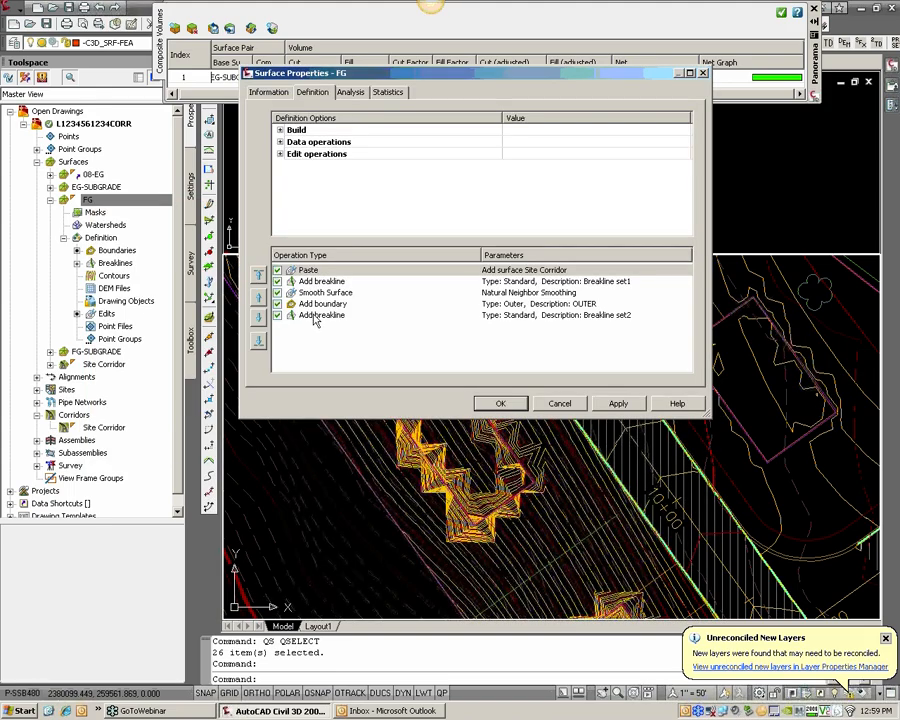
click(324, 316)
click(258, 296)
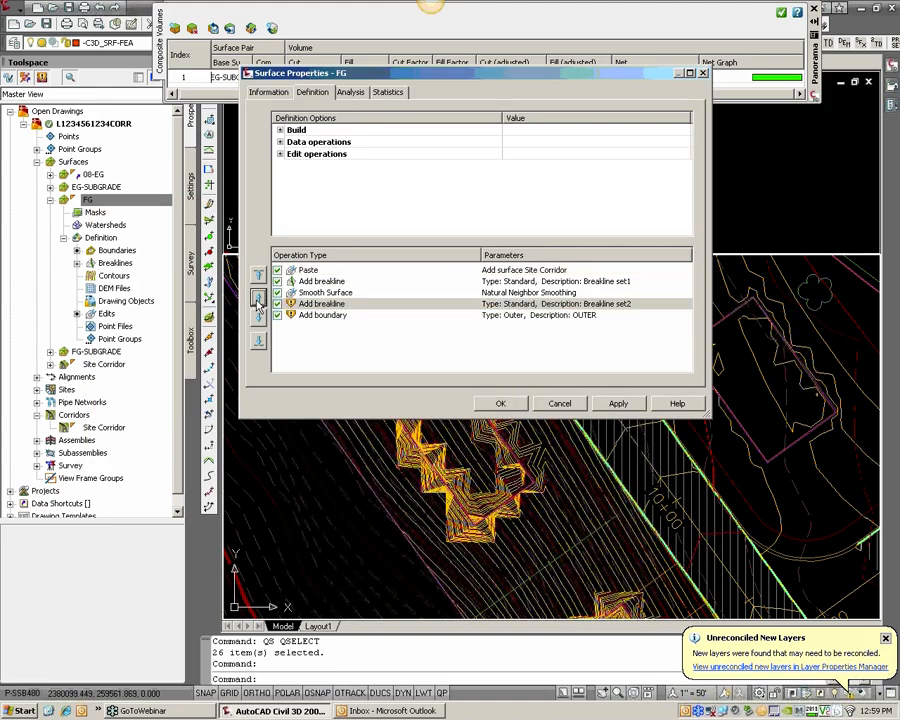
click(258, 296)
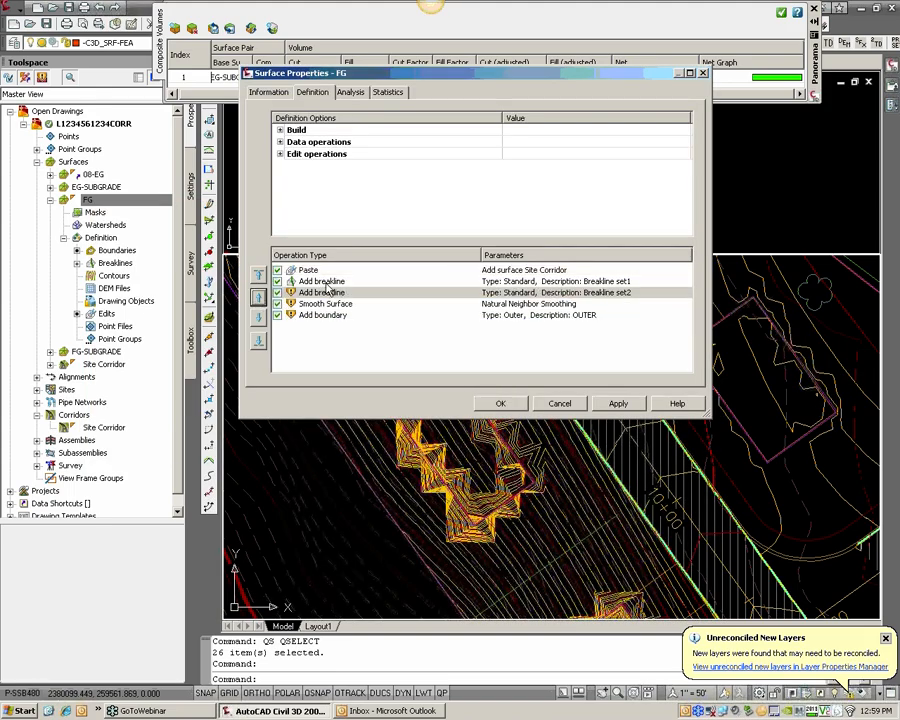
Apply the new operation order by rebuilding the FG surface, and recompute the composite cut and fill volumes
click(308, 271)
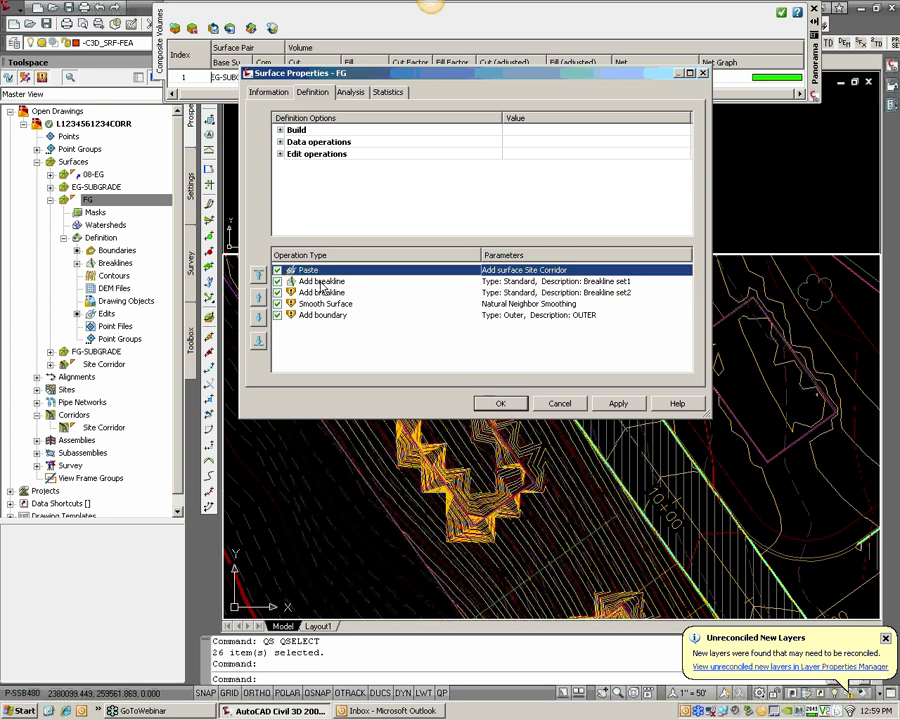
click(312, 292)
click(326, 305)
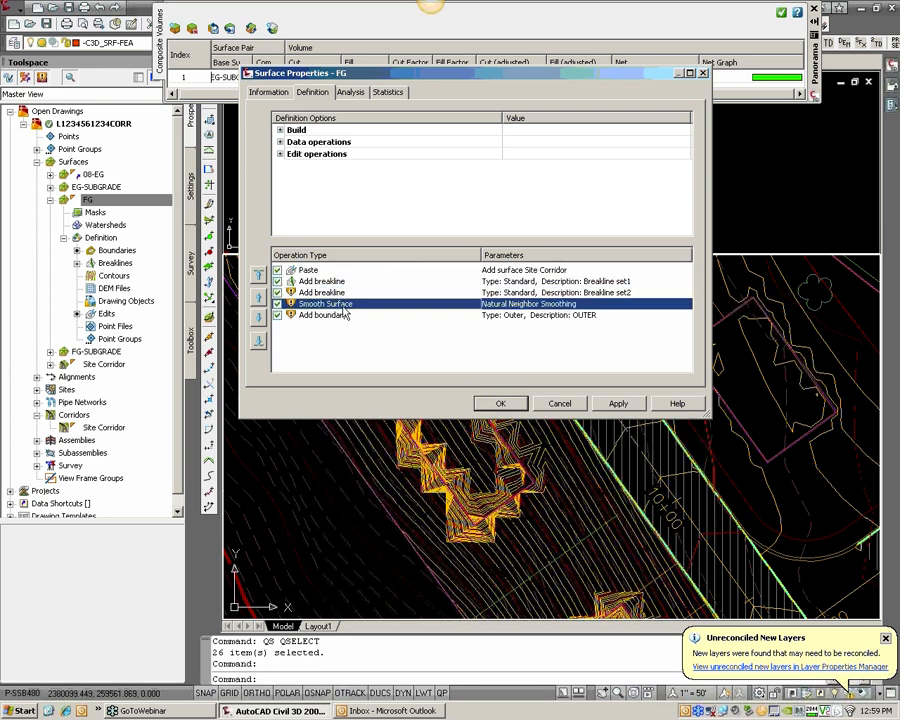
click(335, 316)
click(501, 403)
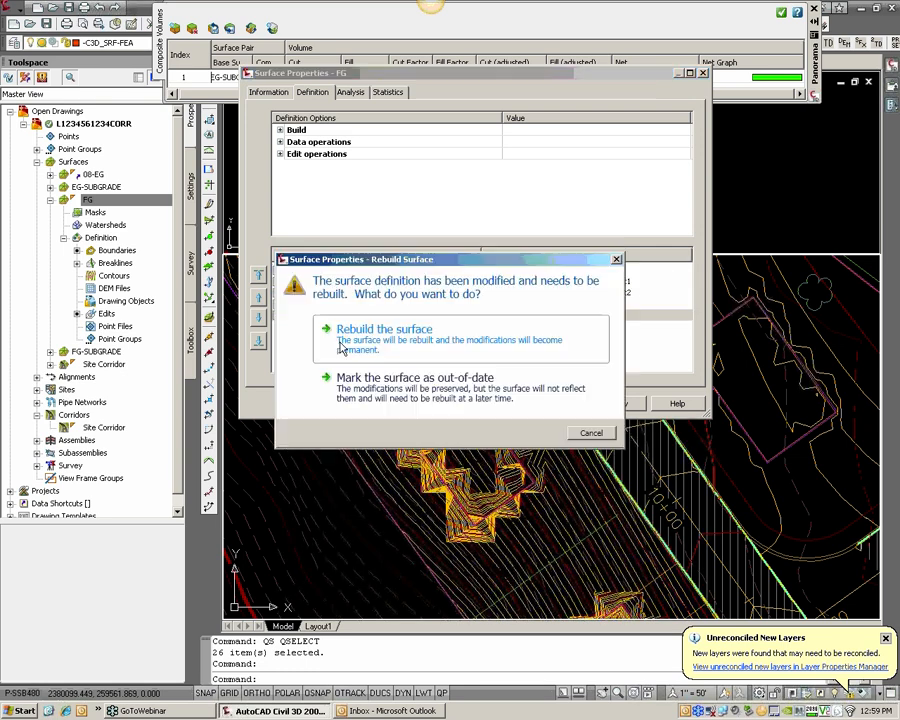
click(340, 344)
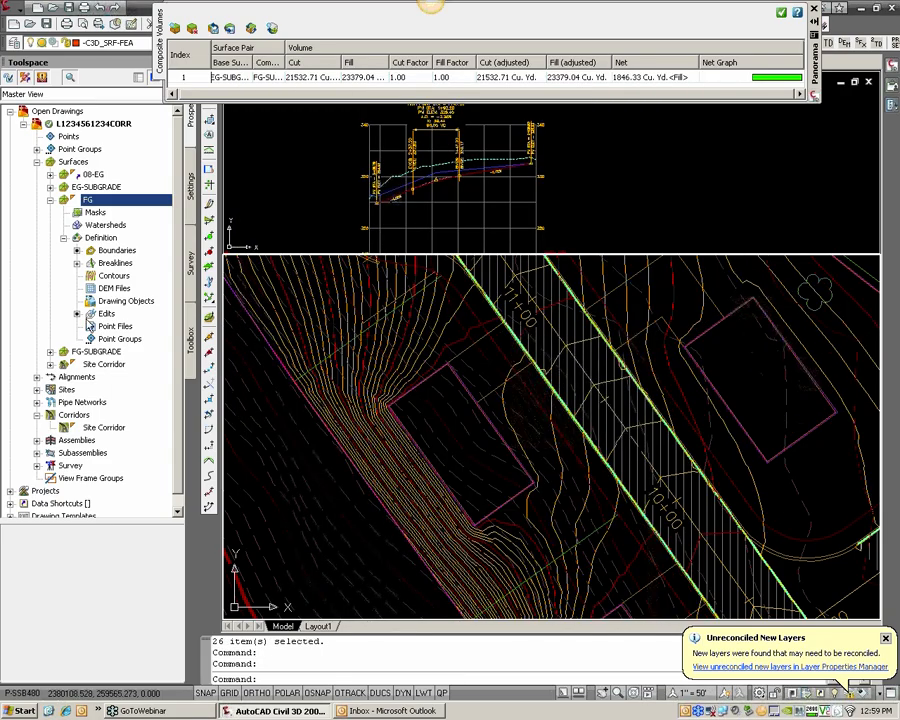
click(82, 353)
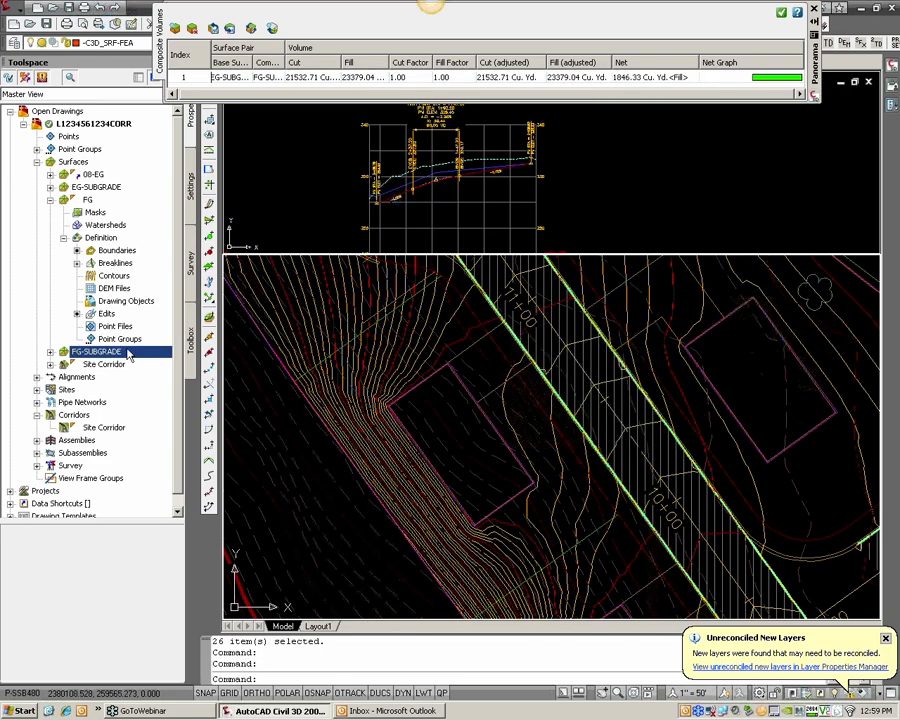
click(251, 29)
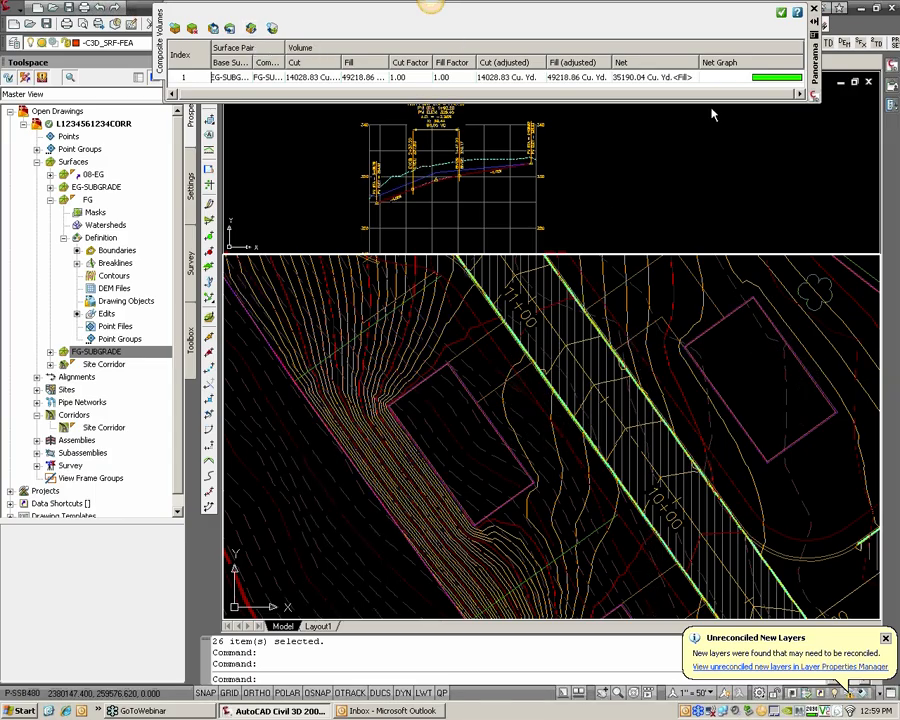
Examine the rebuilt FG contours around the house pads, road intersections and steep slopes across the site
scroll(496, 332, down, 1)
middle_drag(558, 404, 495, 404)
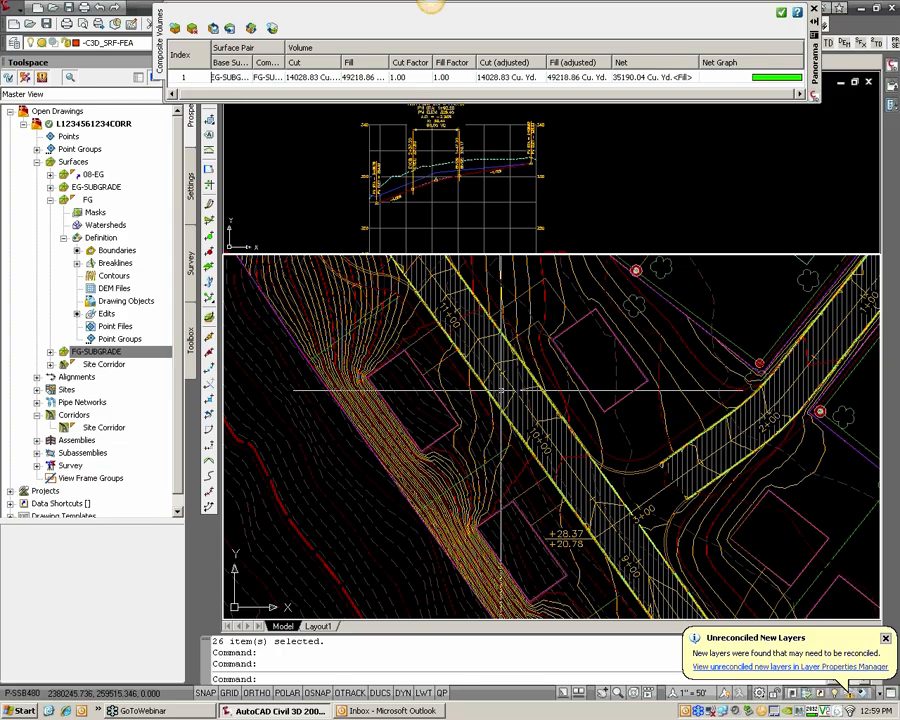
scroll(413, 434, down, 1)
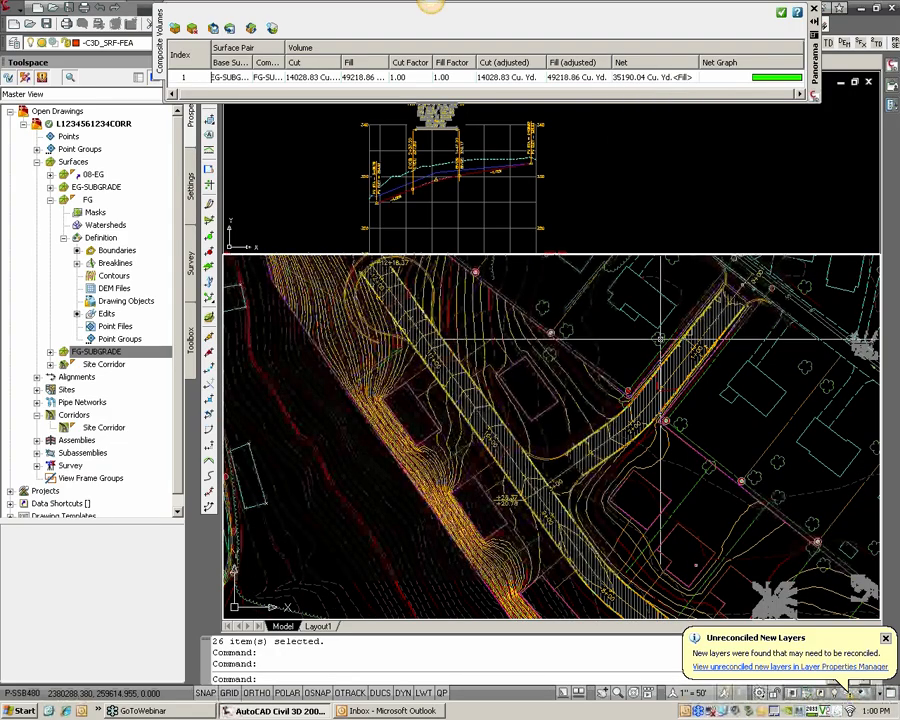
scroll(663, 436, down, 2)
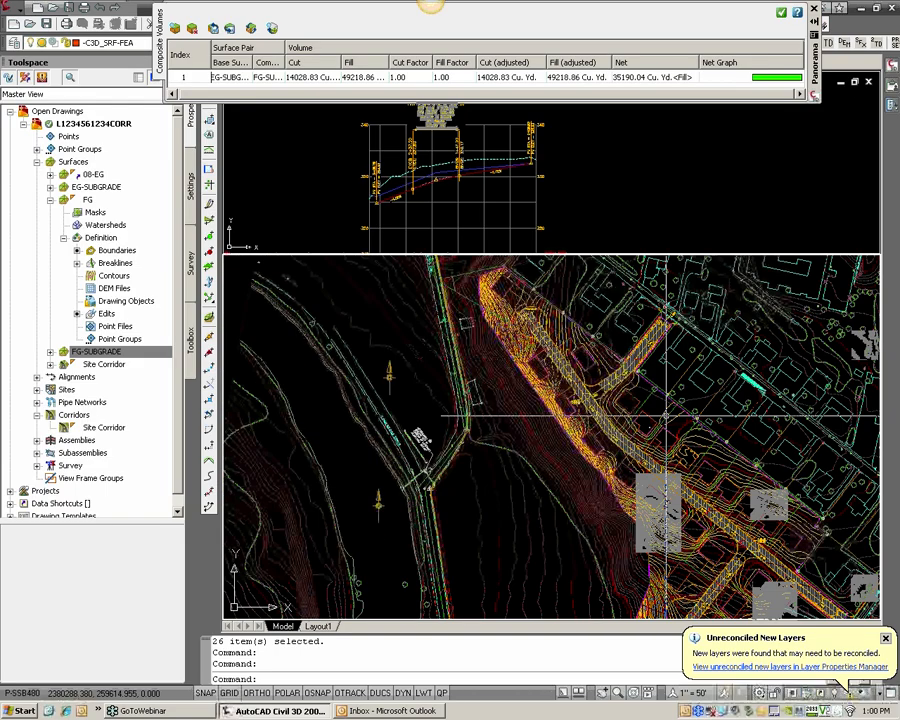
scroll(665, 414, up, 2)
scroll(372, 490, up, 2)
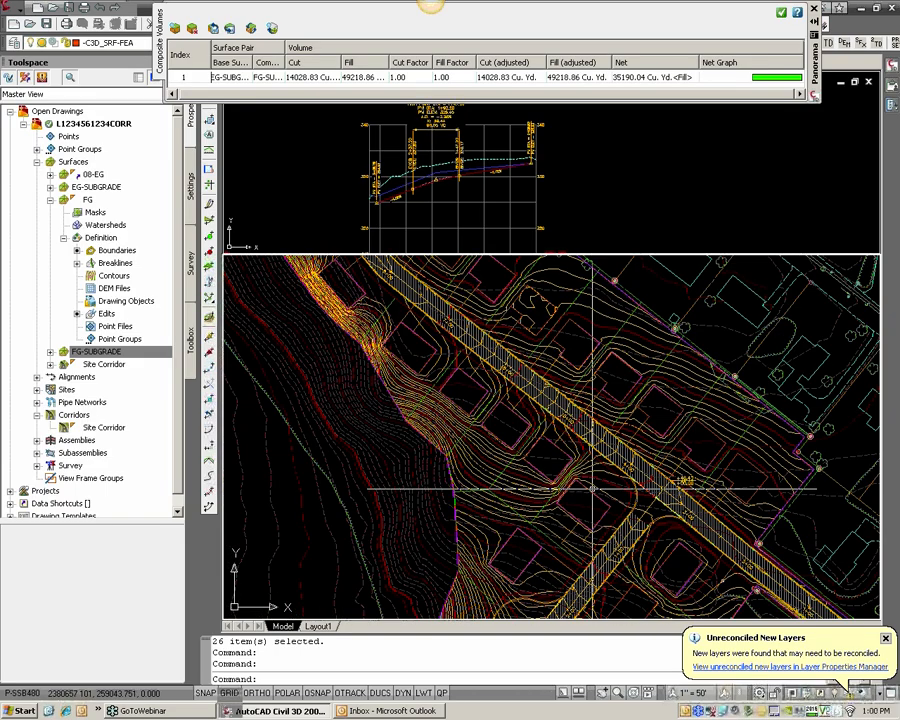
scroll(648, 500, down, 2)
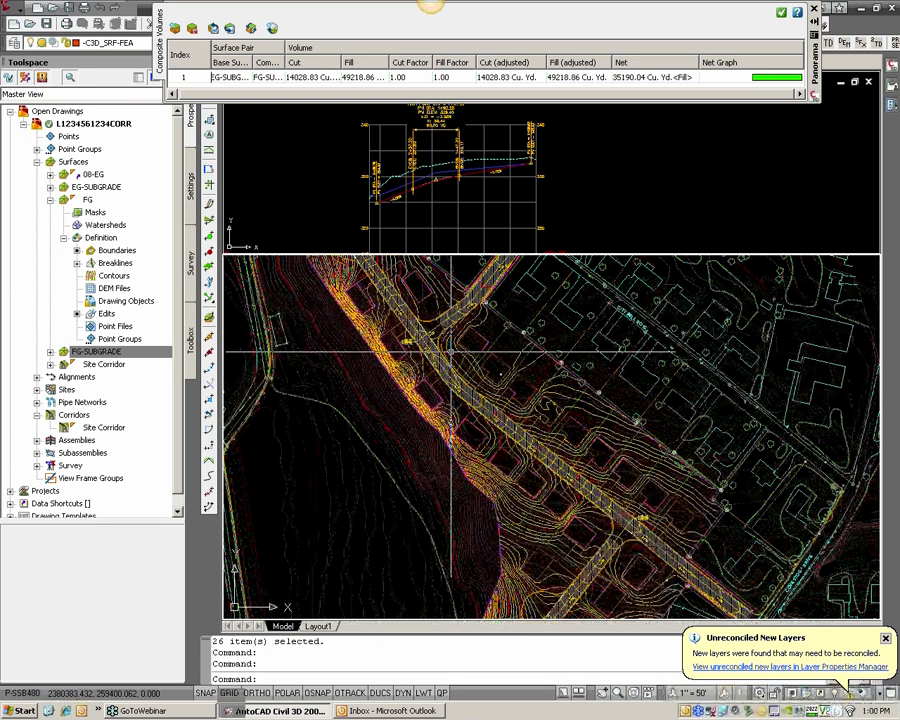
scroll(444, 370, up, 1)
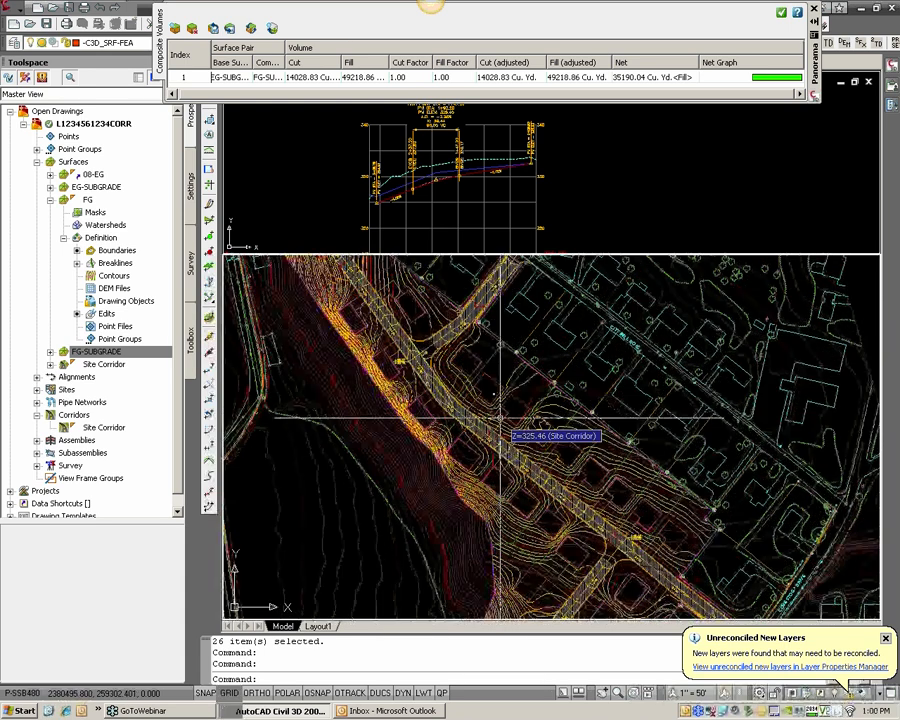
middle_drag(545, 433, 543, 432)
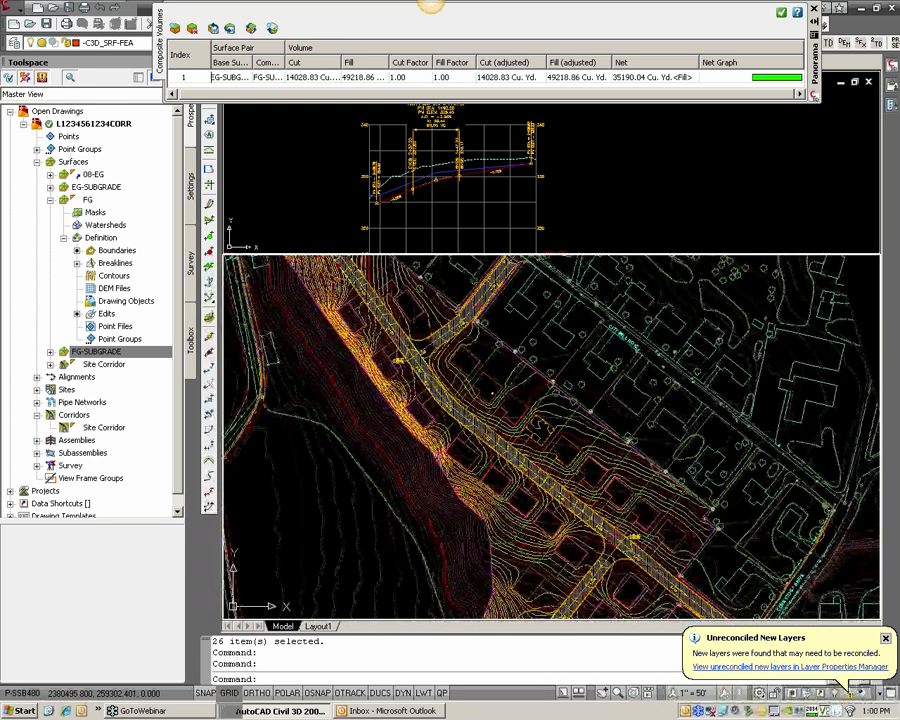
mouse_move(605, 533)
middle_down()
mouse_move(532, 477)
mouse_move(503, 478)
middle_up()
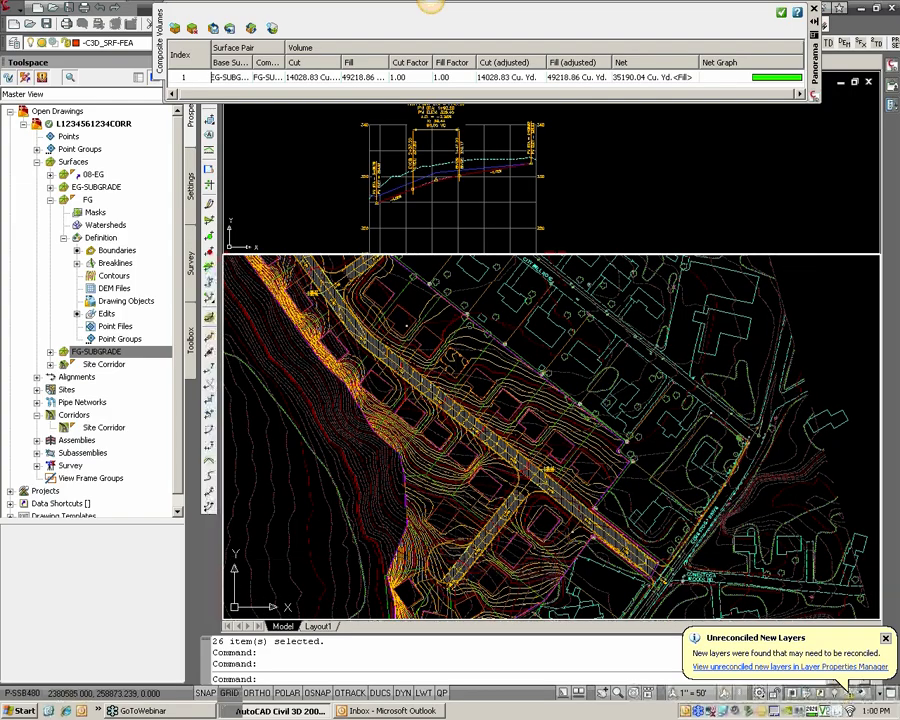
scroll(587, 526, up, 2)
scroll(575, 522, up, 3)
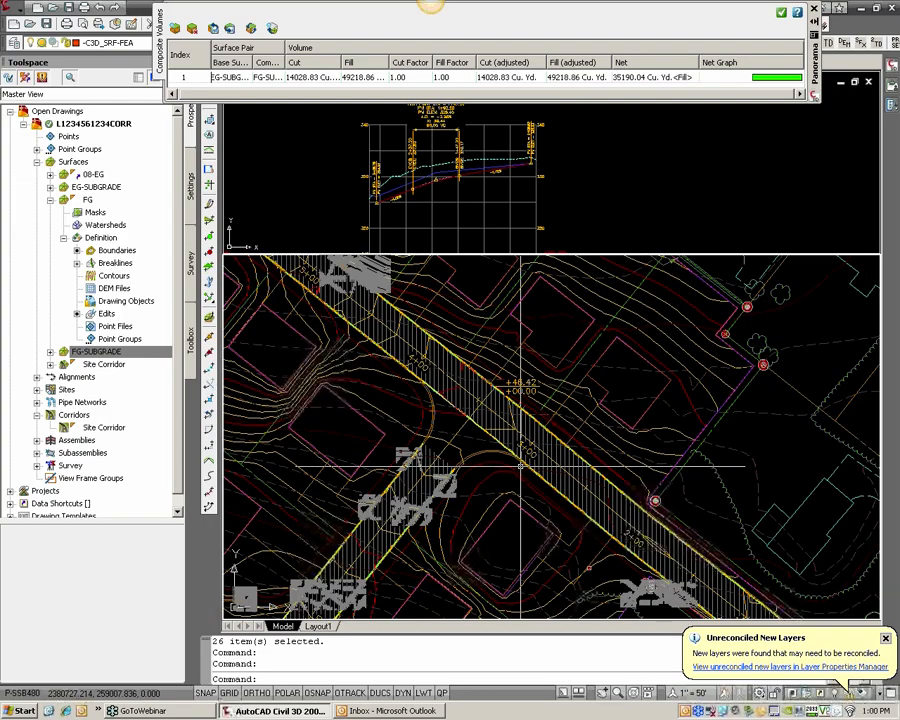
scroll(580, 564, down, 2)
middle_drag(580, 564, 455, 412)
scroll(417, 402, up, 1)
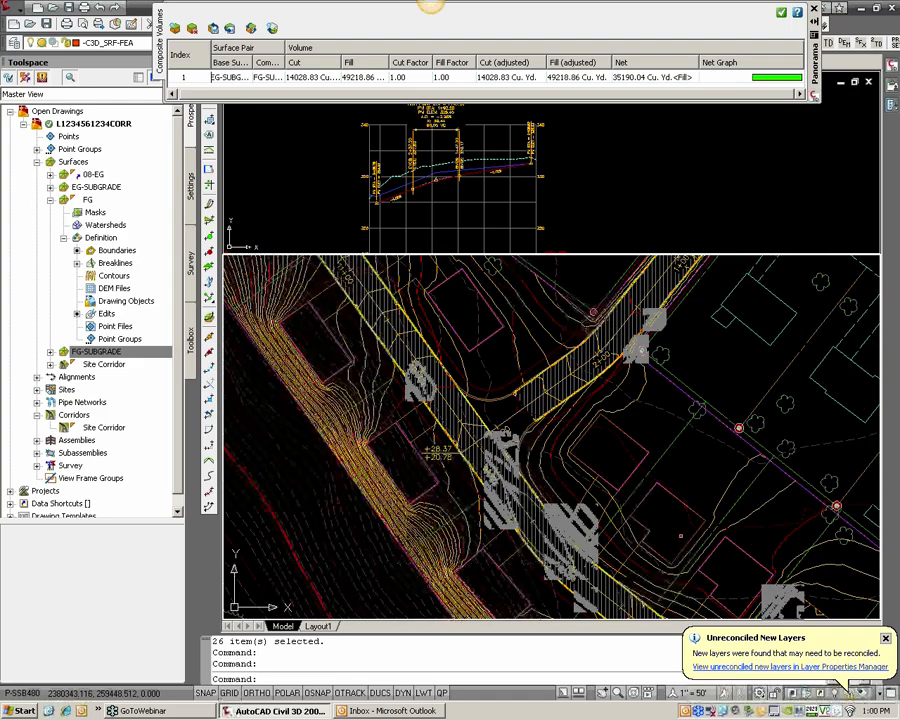
Examine the FG contours between the house pads and the steep slope, then around the stub street intersection
middle_drag(454, 576, 451, 494)
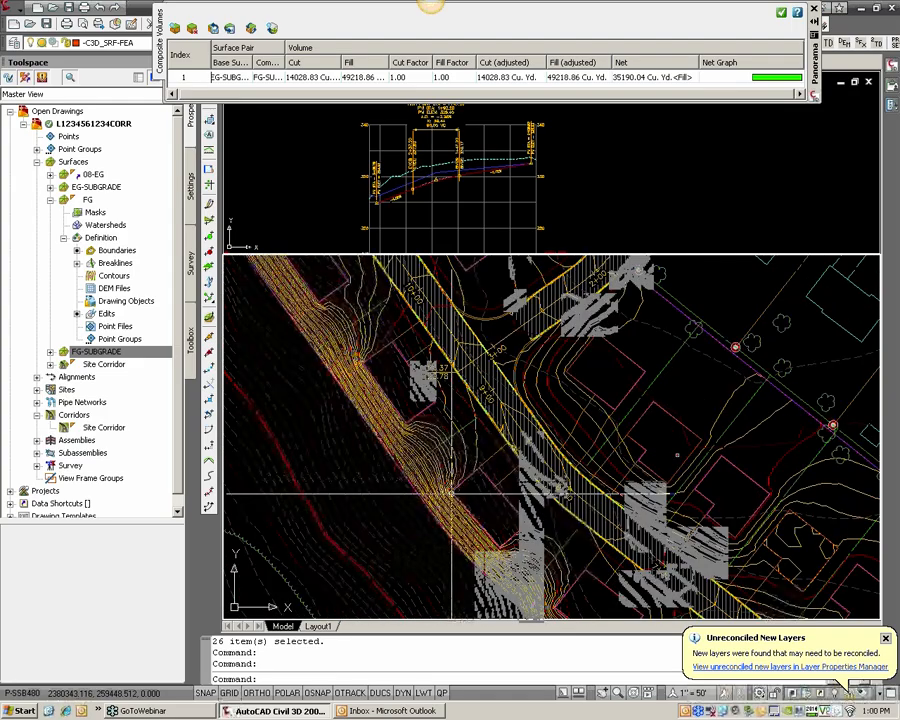
scroll(451, 494, up, 2)
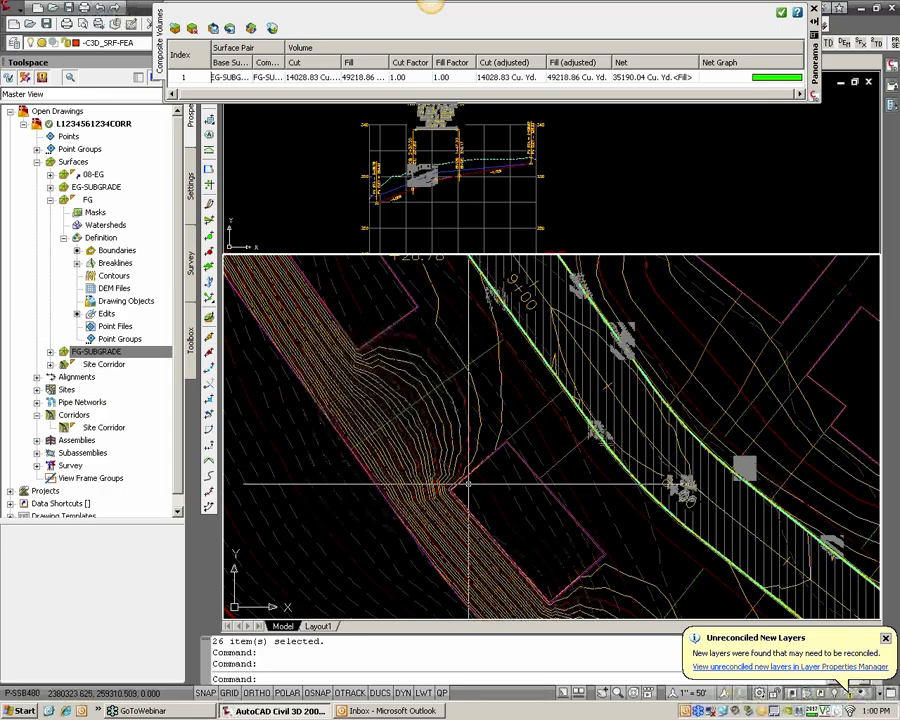
scroll(490, 466, down, 2)
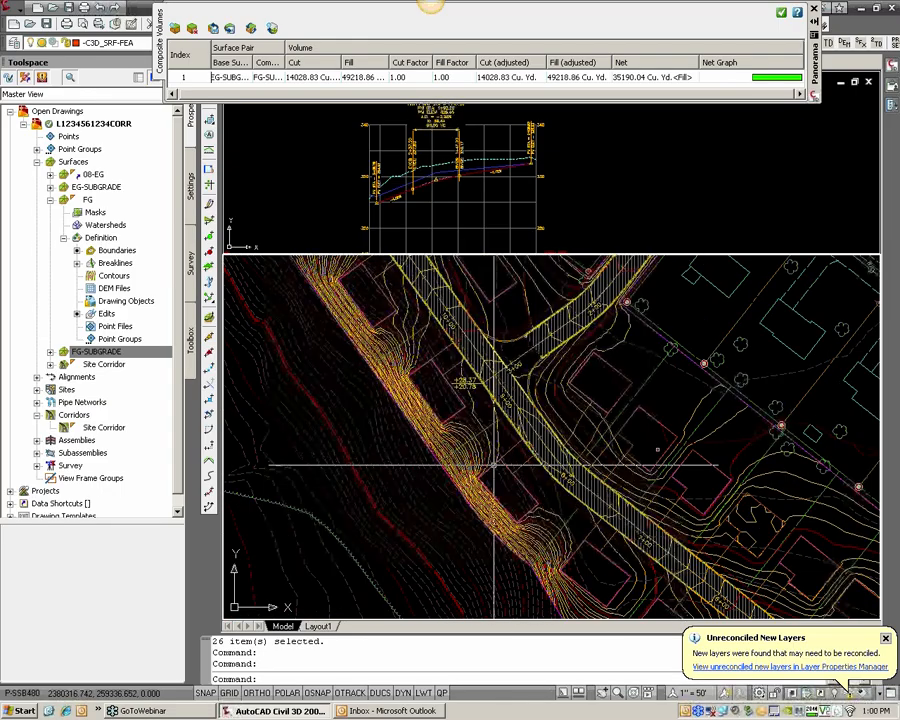
scroll(493, 466, up, 2)
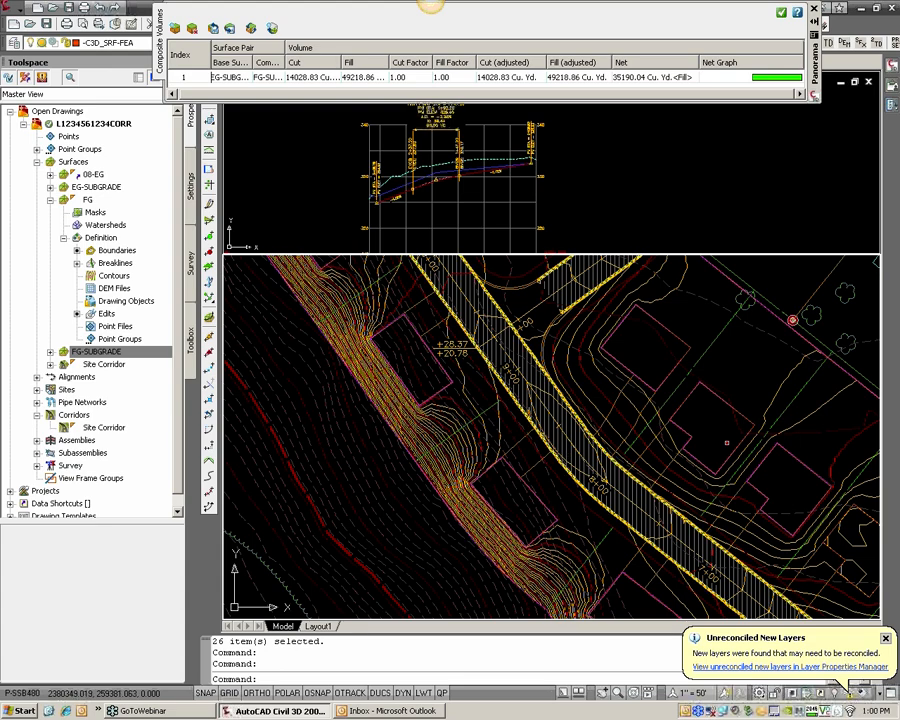
scroll(554, 410, down, 2)
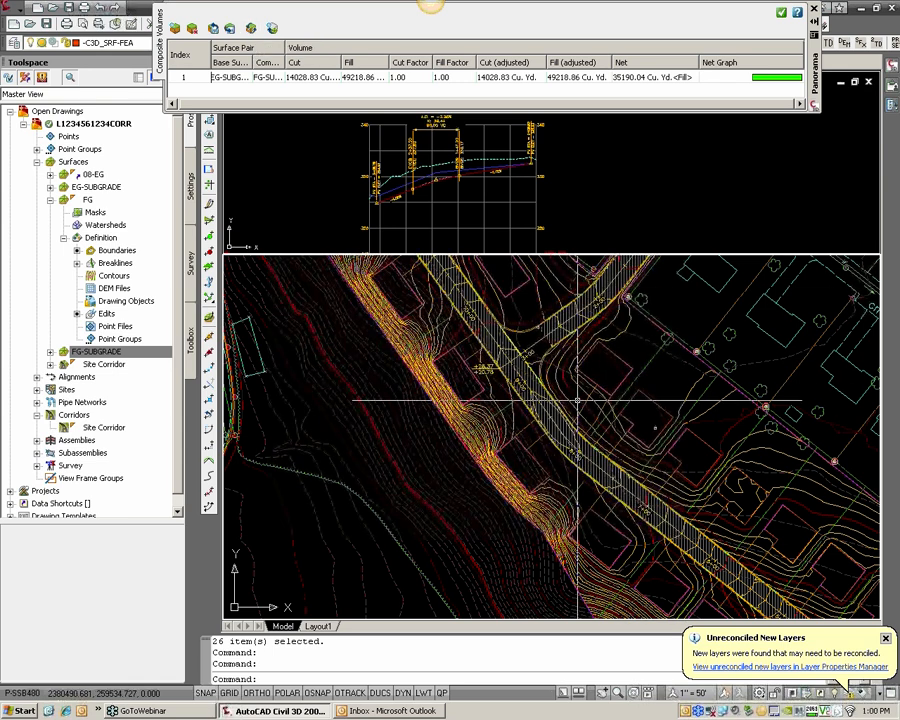
middle_drag(615, 374, 540, 432)
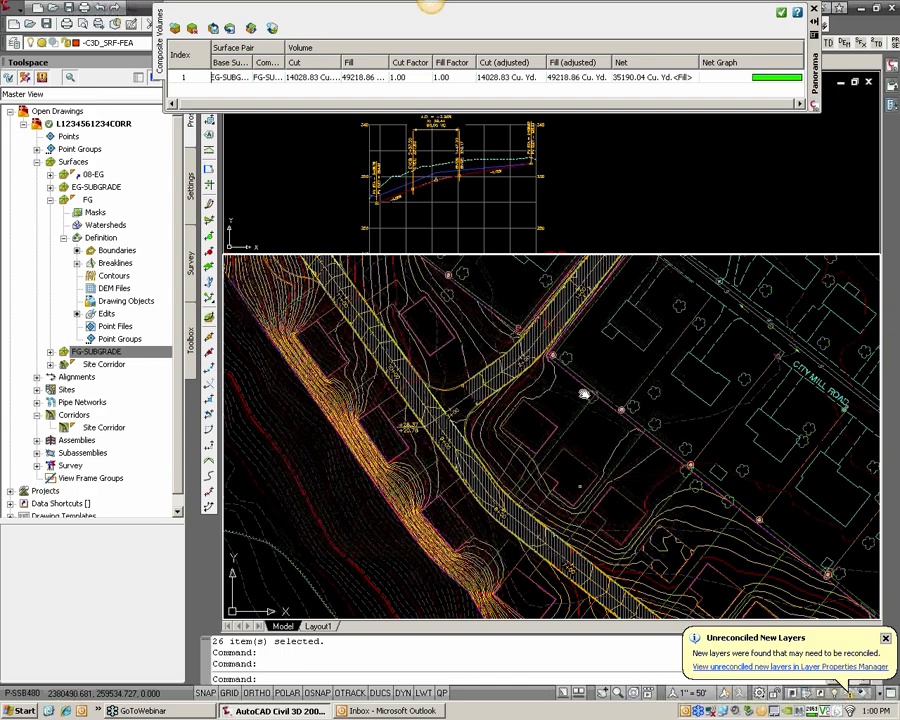
middle_drag(584, 395, 601, 465)
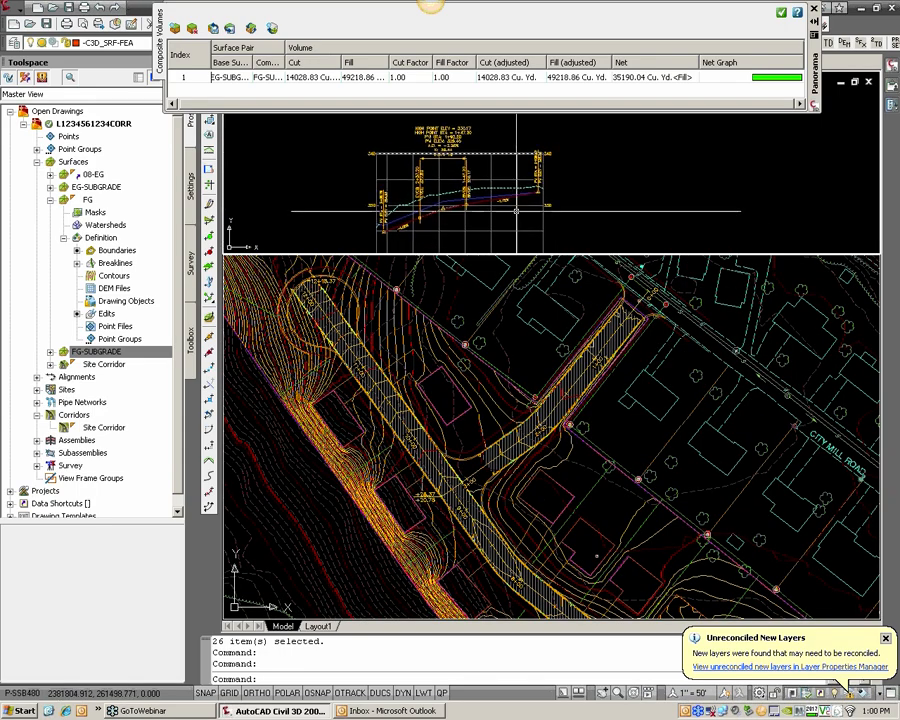
Review the MAIN STREET, Cul-de-sac and STUB STREET profile views, finishing with a close look at the STUB STREET profile
scroll(555, 202, down, 2)
middle_drag(554, 195, 526, 249)
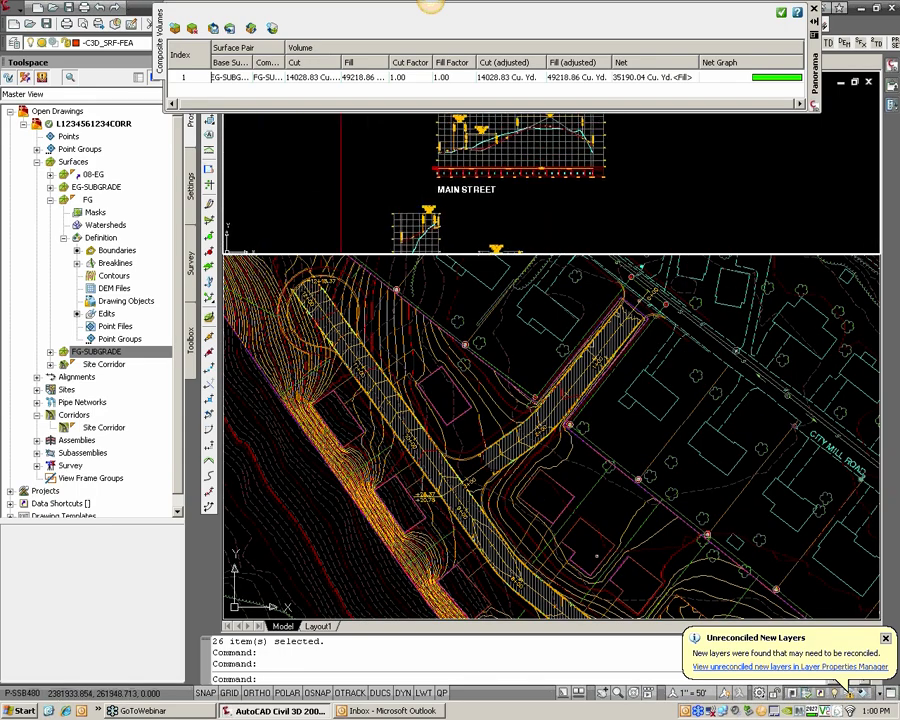
scroll(538, 168, down, 1)
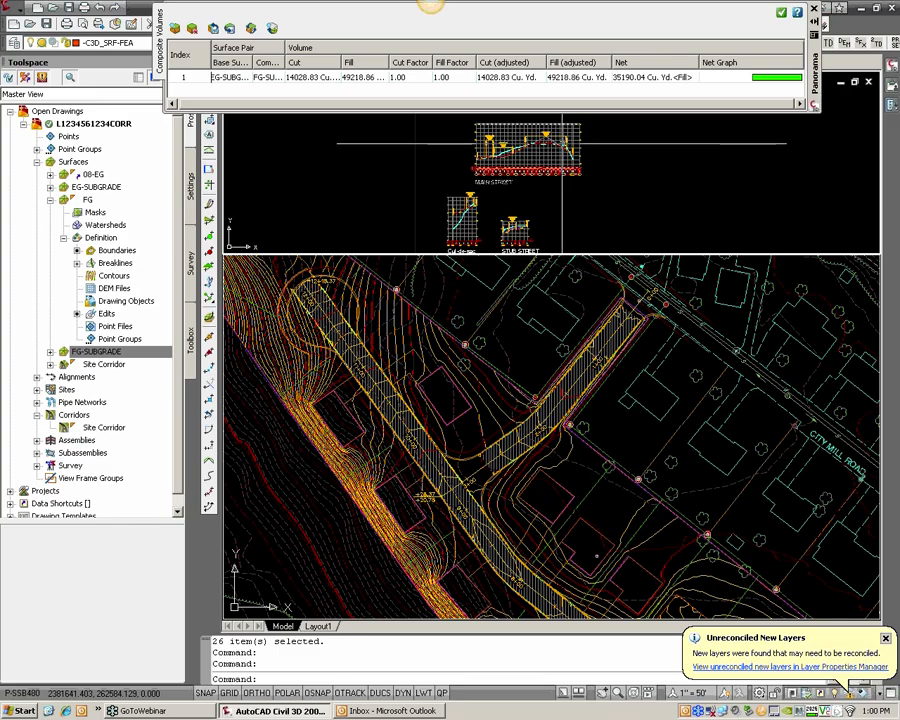
scroll(550, 180, up, 6)
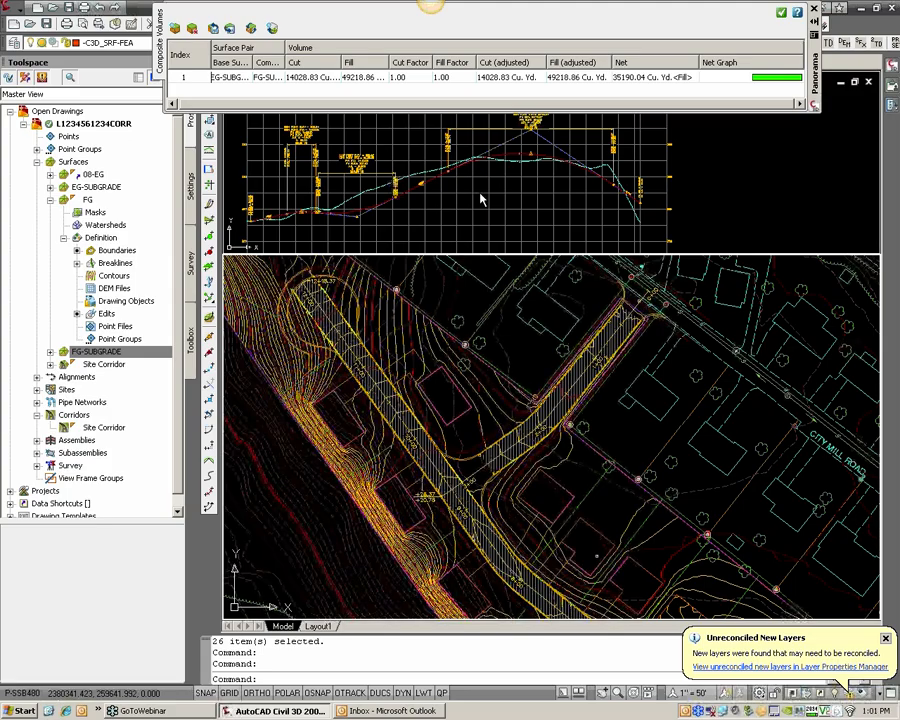
click(508, 180)
scroll(506, 181, down, 4)
middle_drag(456, 243, 468, 200)
middle_drag(510, 247, 470, 199)
scroll(470, 199, up, 1)
scroll(470, 199, up, 1)
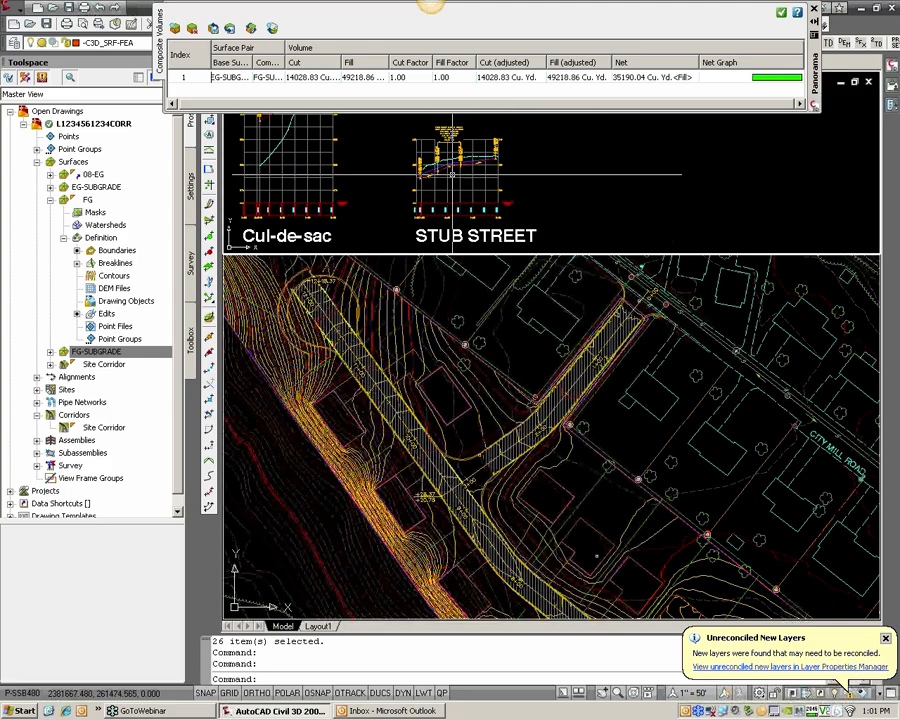
scroll(451, 172, up, 3)
middle_drag(392, 160, 383, 188)
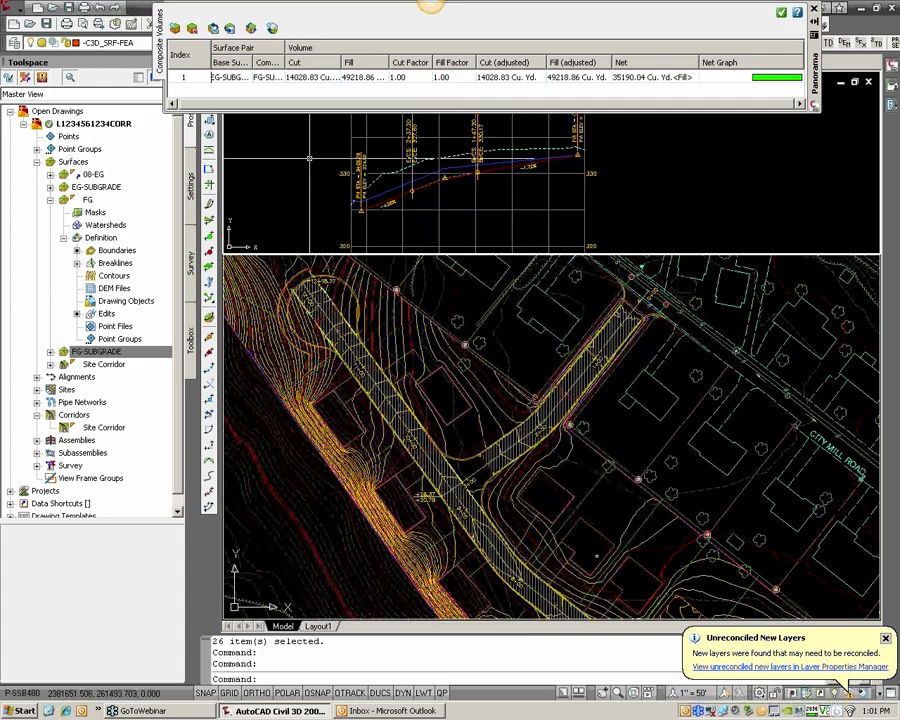
Start a profile from surface for the STUB STREET alignment and add the Site Corridor surface to its profile list
click(19, 9)
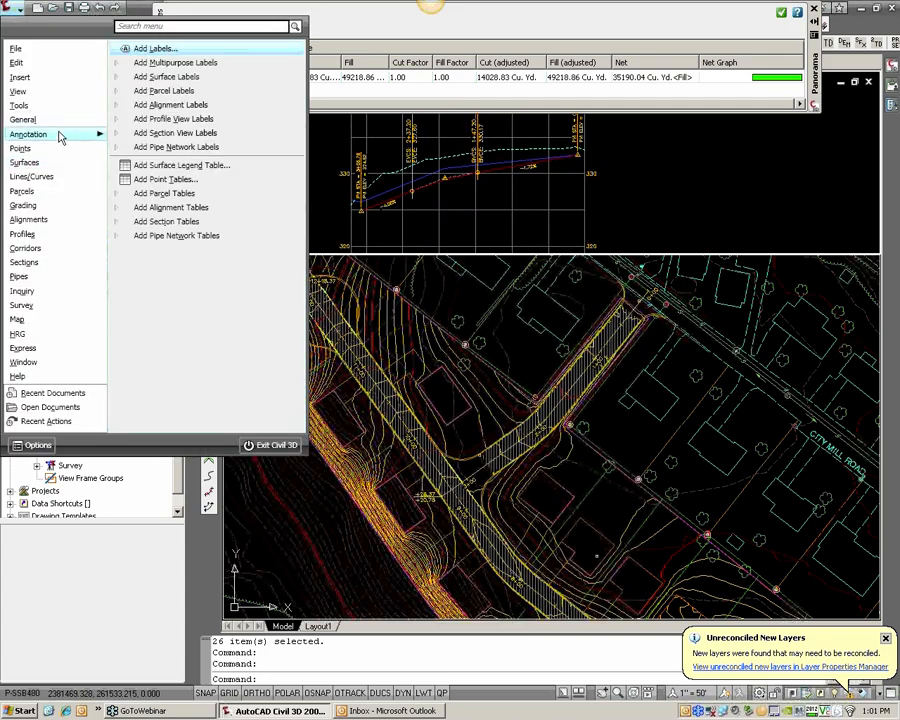
mouse_move(50, 235)
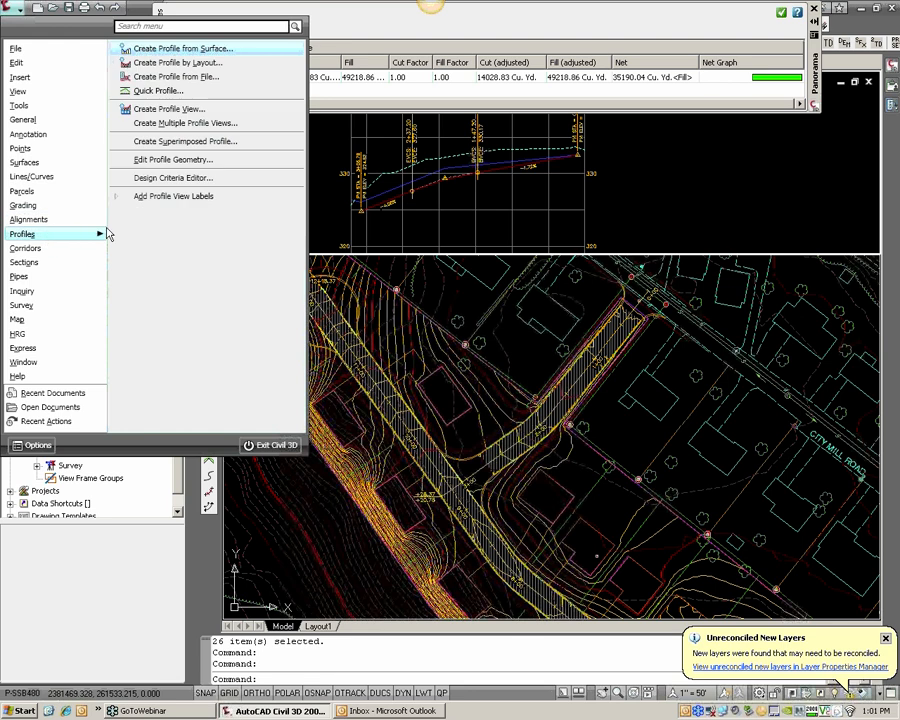
click(189, 50)
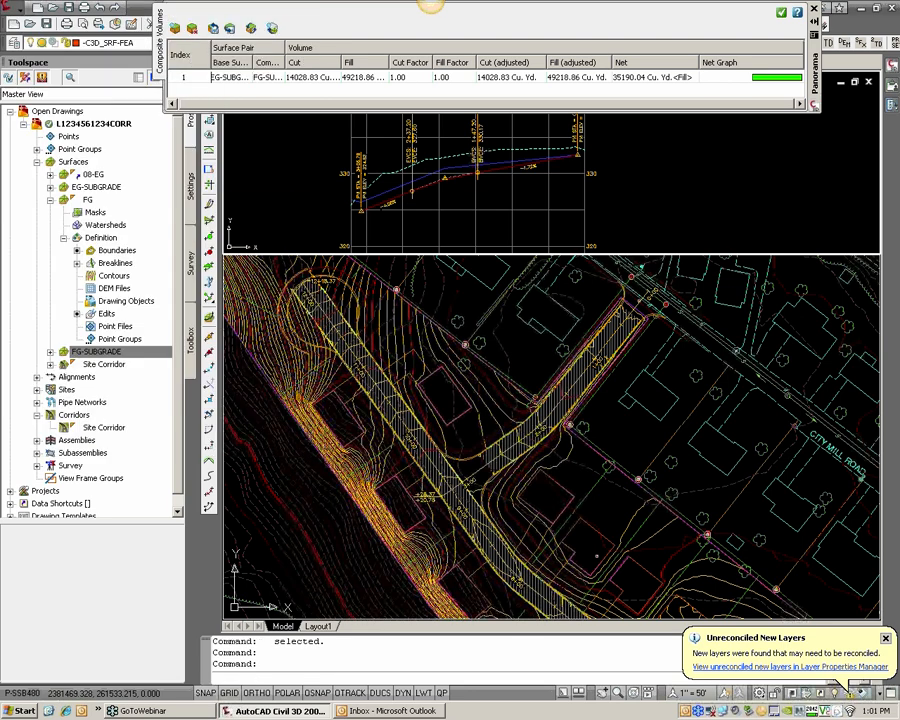
click(273, 238)
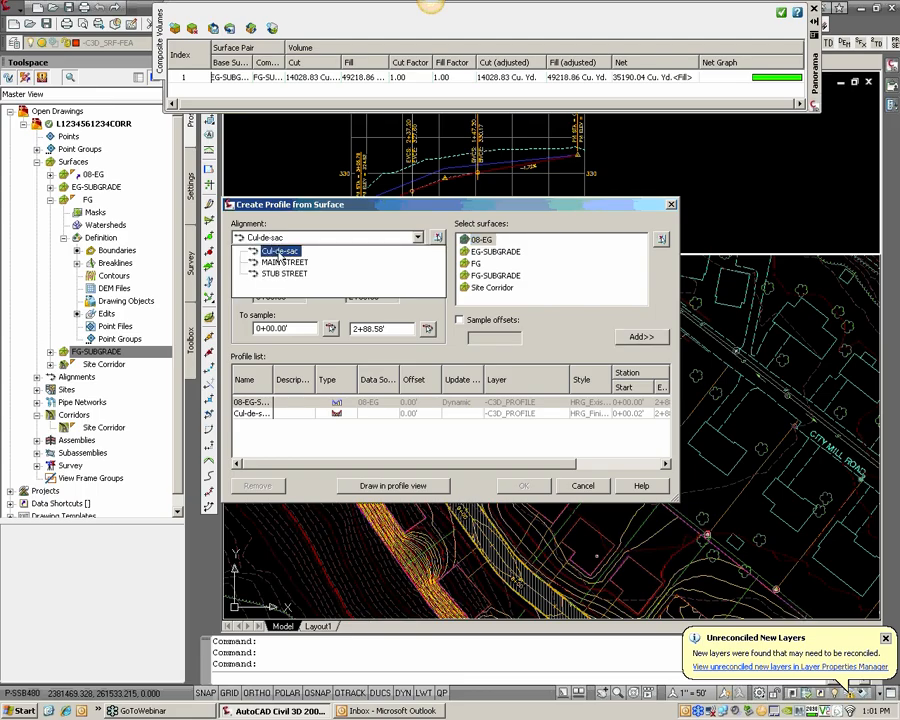
click(290, 272)
drag(310, 206, 455, 285)
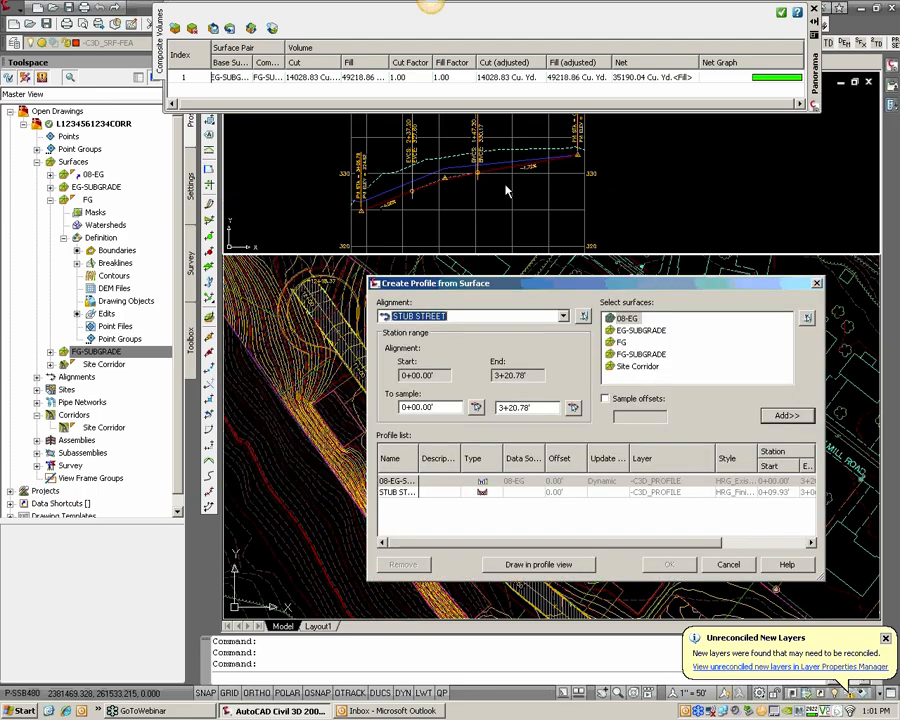
click(637, 367)
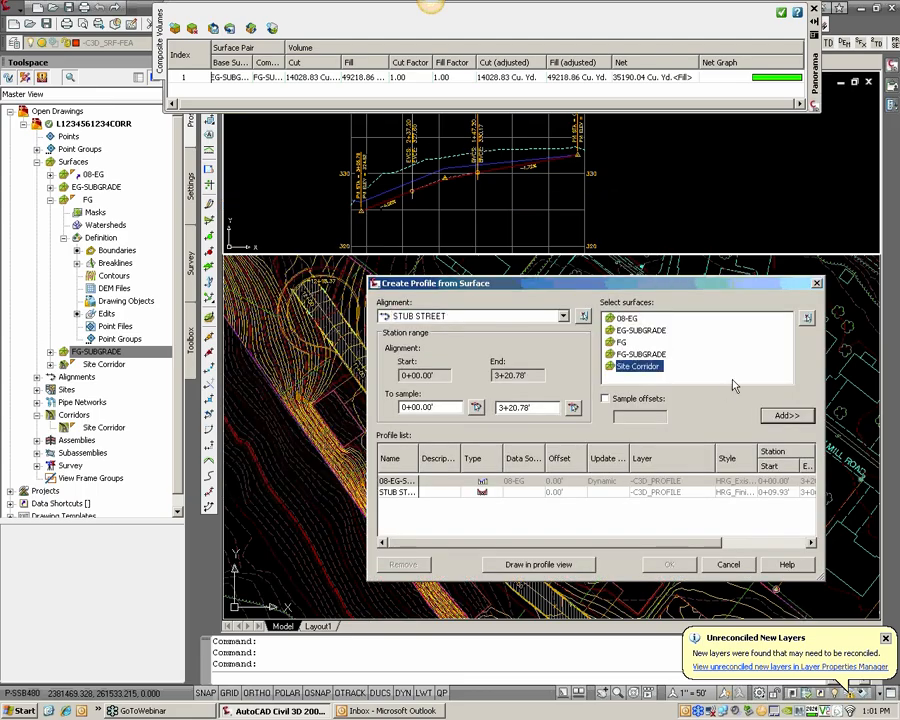
click(795, 415)
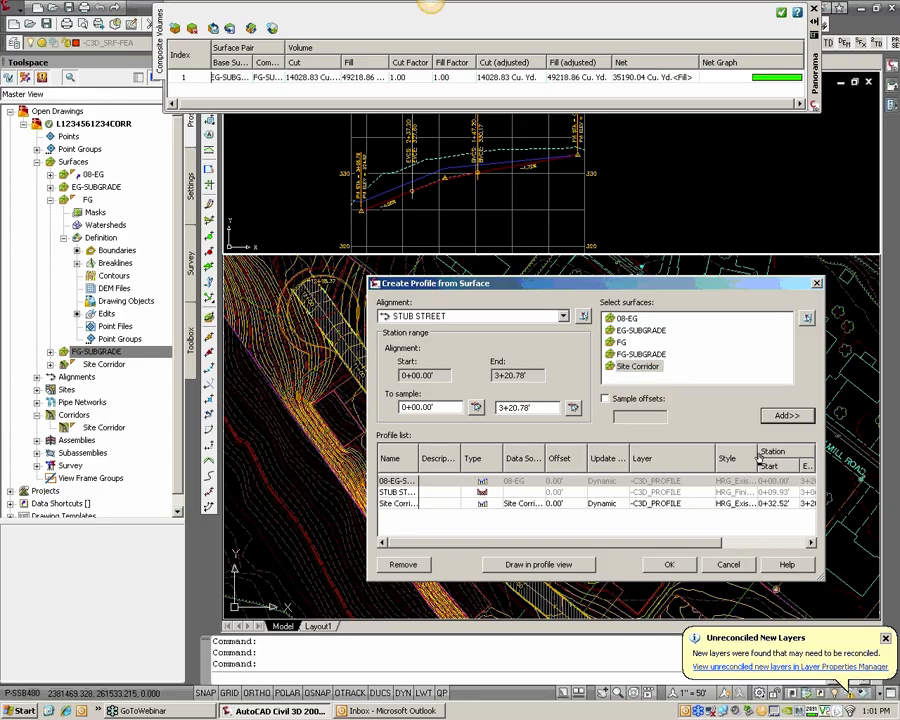
Assign the HRG_Srf Ref01 style to the sampled Site Corridor profile and create it in the STUB STREET profile view
click(746, 505)
click(745, 508)
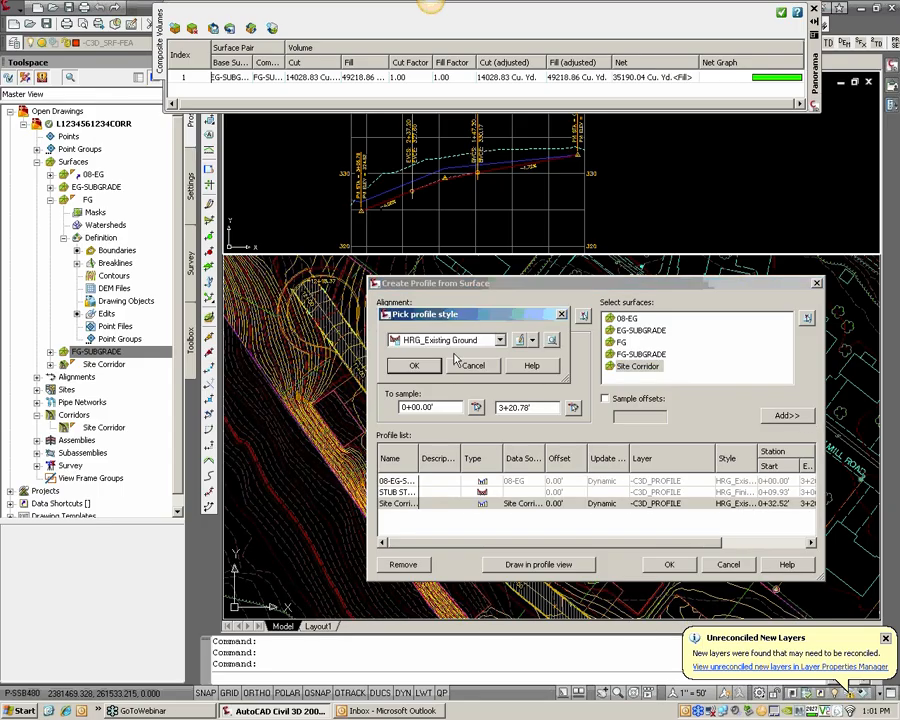
click(499, 340)
click(452, 399)
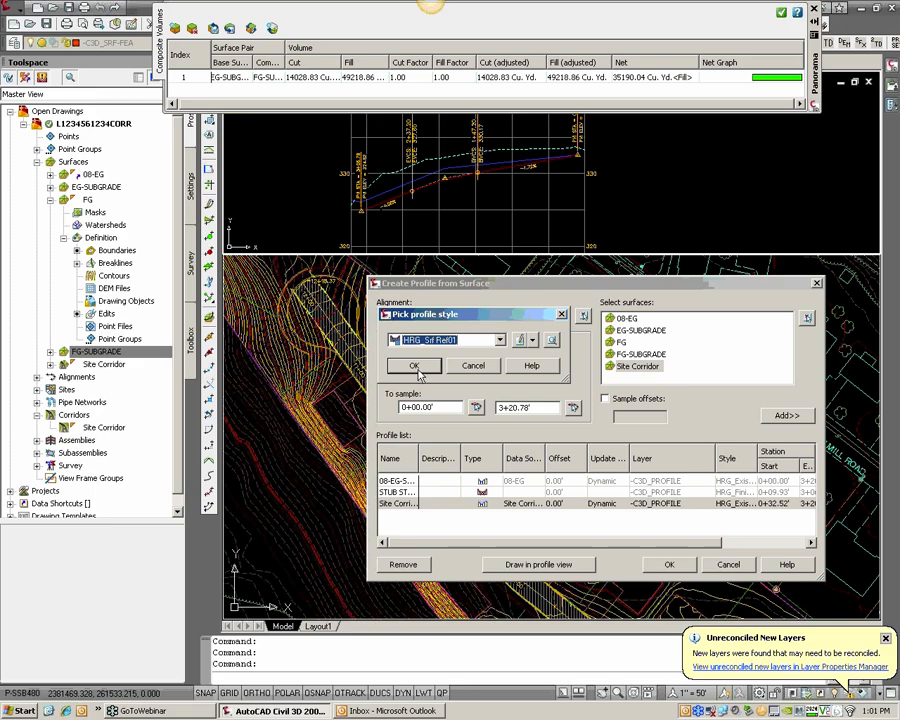
click(418, 368)
click(669, 564)
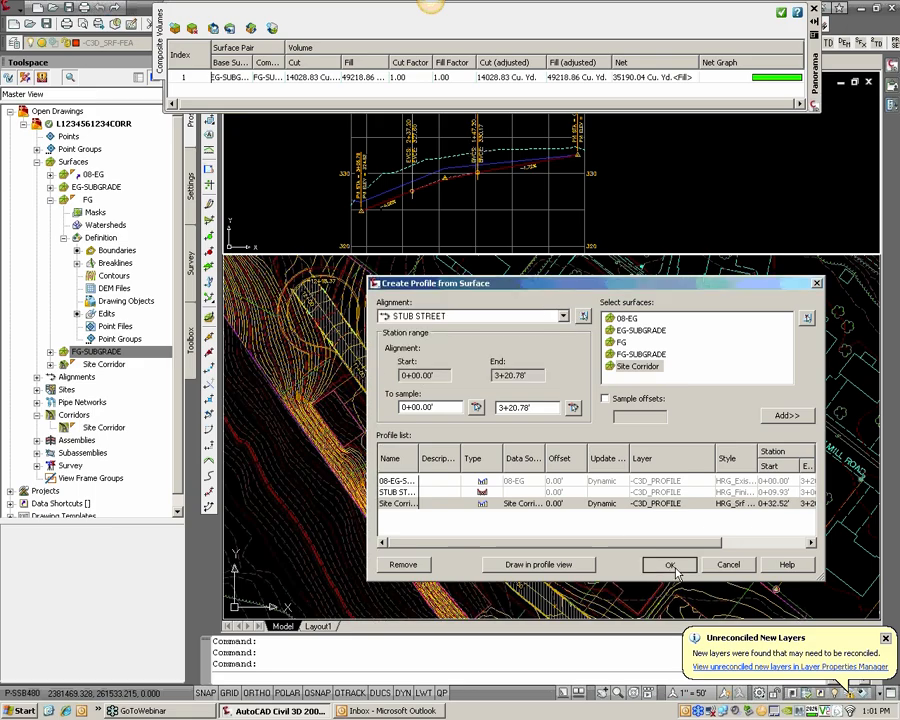
click(388, 208)
scroll(388, 208, up, 3)
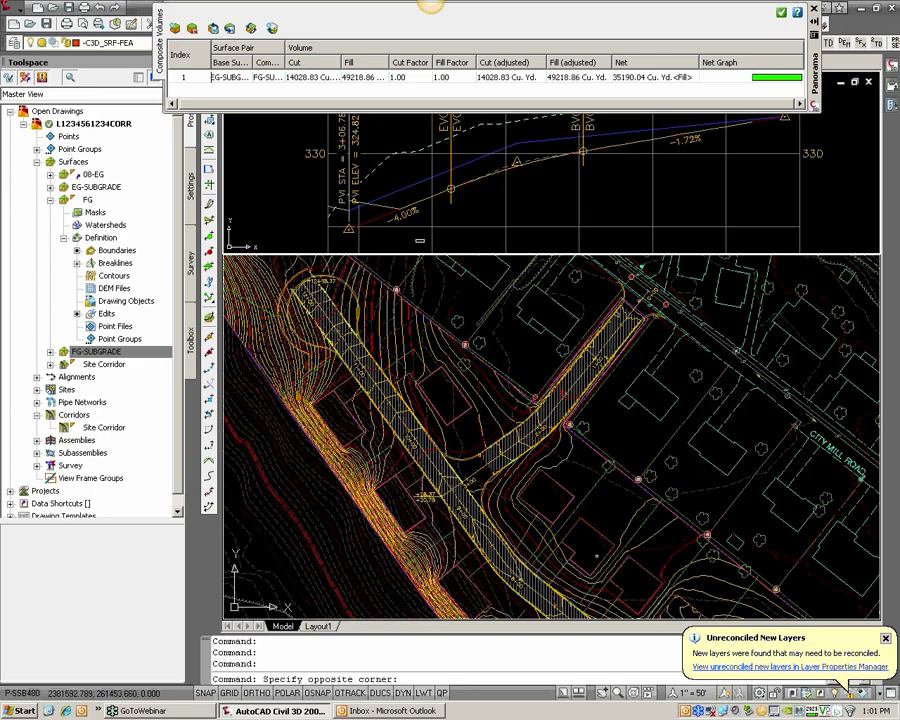
click(420, 236)
scroll(420, 236, down, 1)
scroll(496, 193, down, 1)
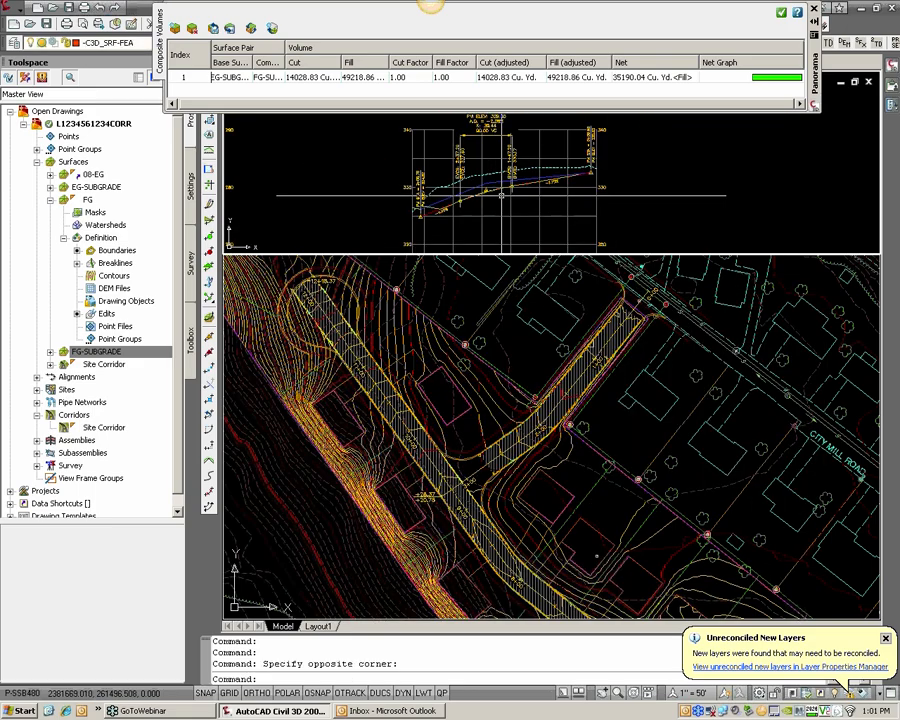
Stretch the -4.00% tangent of the STUB STREET finished grade profile from its end PVI up to the blue profile line's endpoint
scroll(520, 185, up, 6)
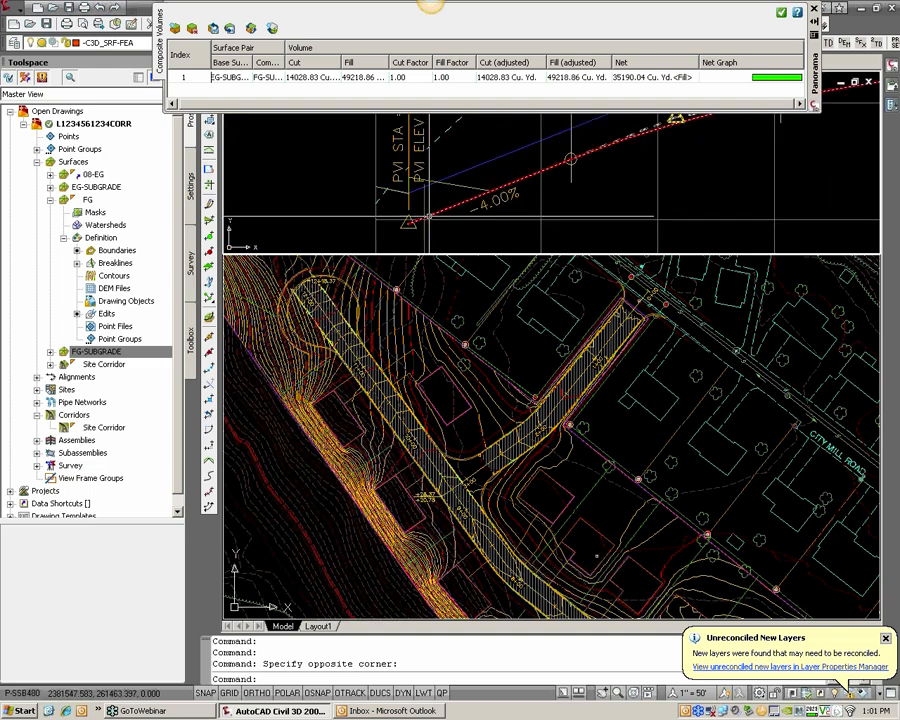
click(490, 193)
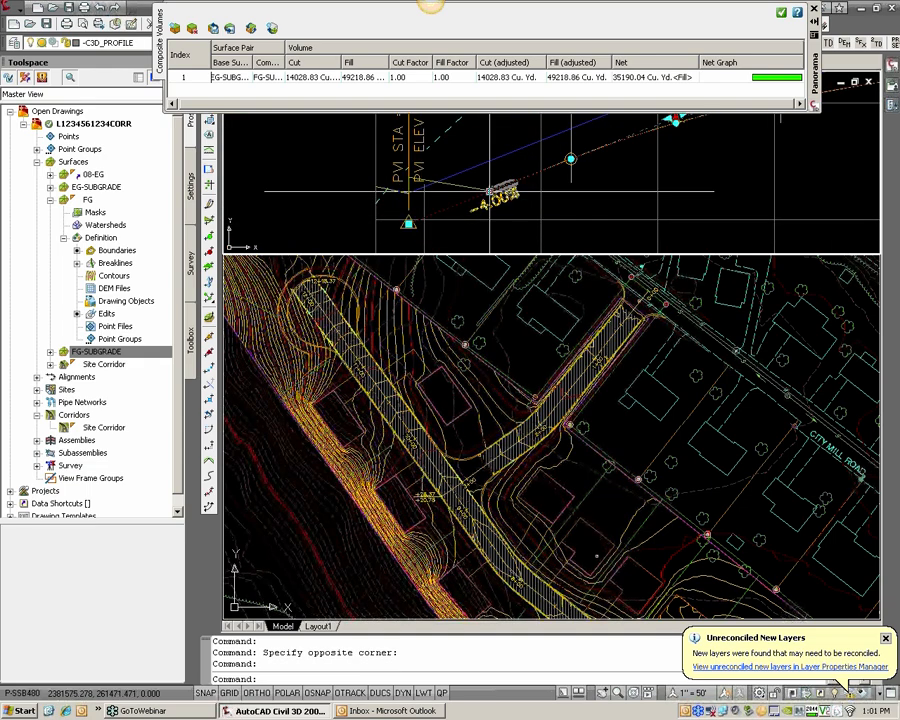
click(490, 190)
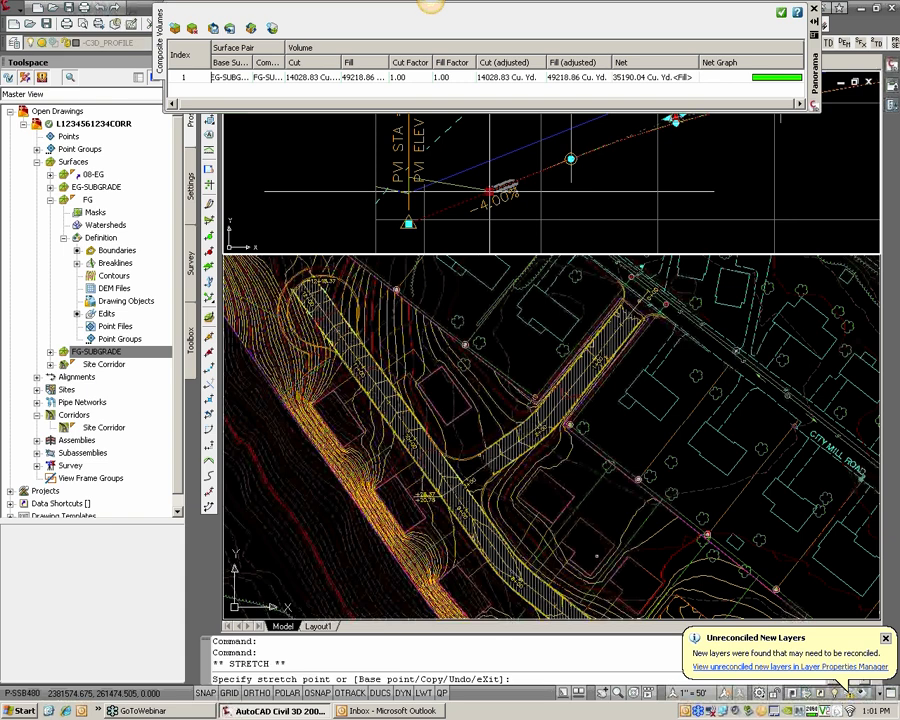
text(b)
key(Return)
click(488, 192)
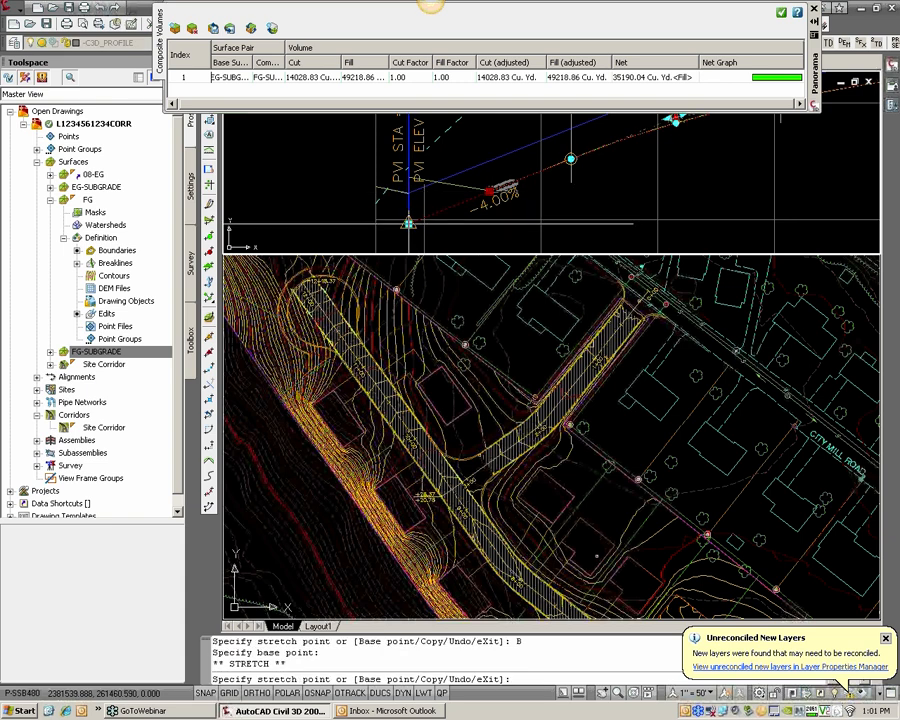
scroll(408, 195, up, 2)
text(END)
key(Return)
click(406, 191)
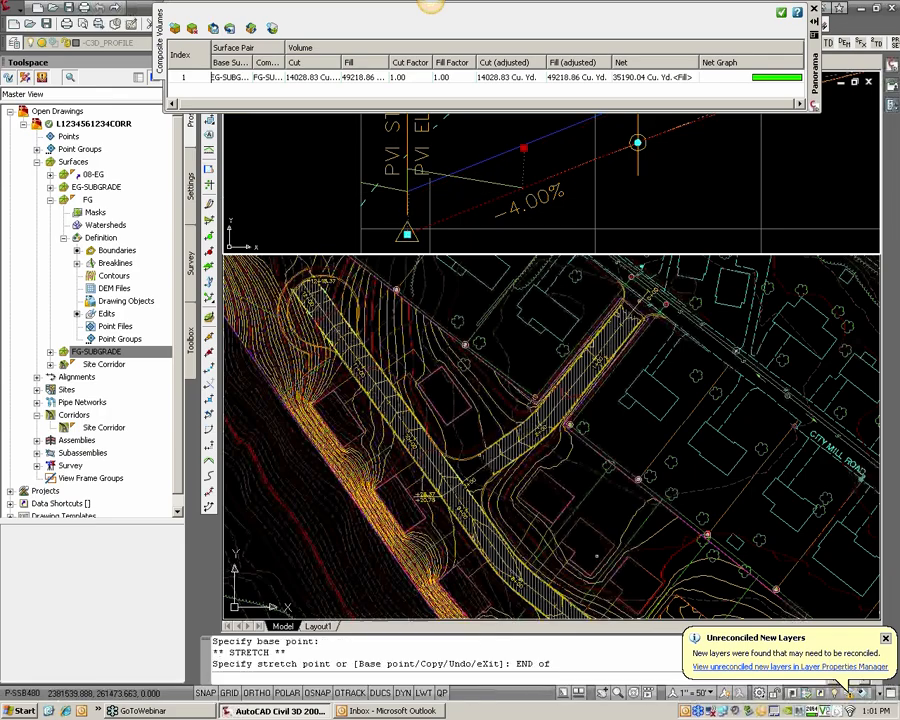
scroll(418, 196, down, 2)
middle_drag(542, 195, 447, 205)
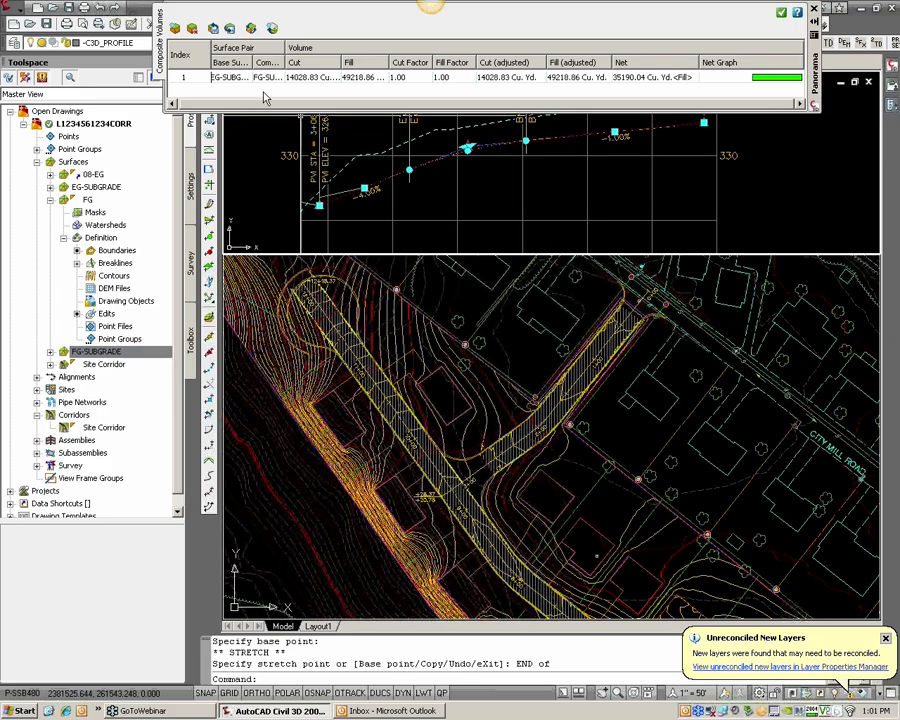
Recompute the EG-SUBGRADE to FG-SUBGRADE composite volumes and clear the profile selection
click(251, 29)
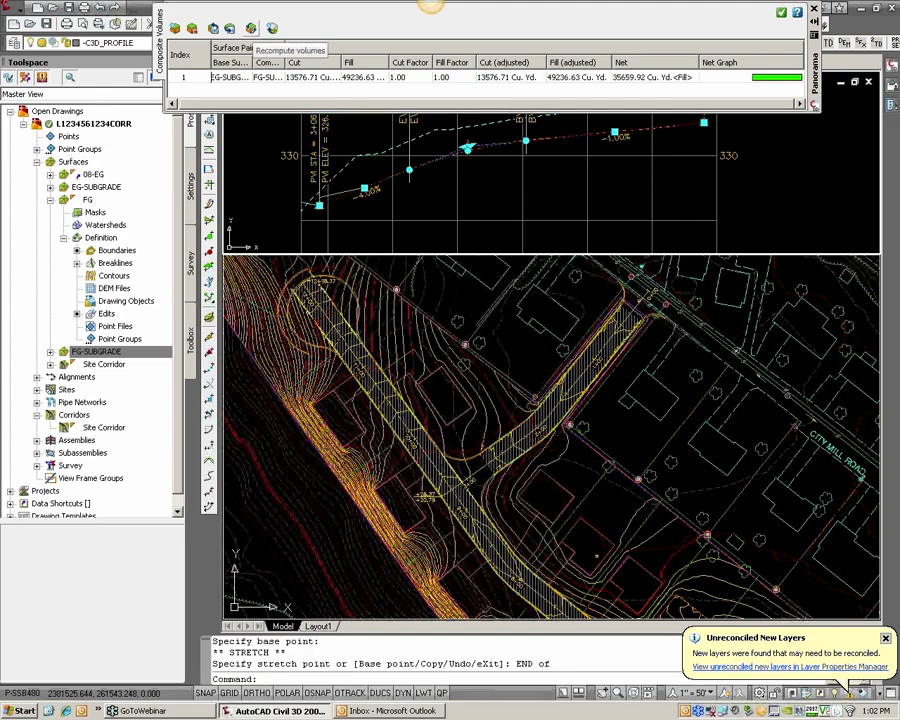
click(524, 176)
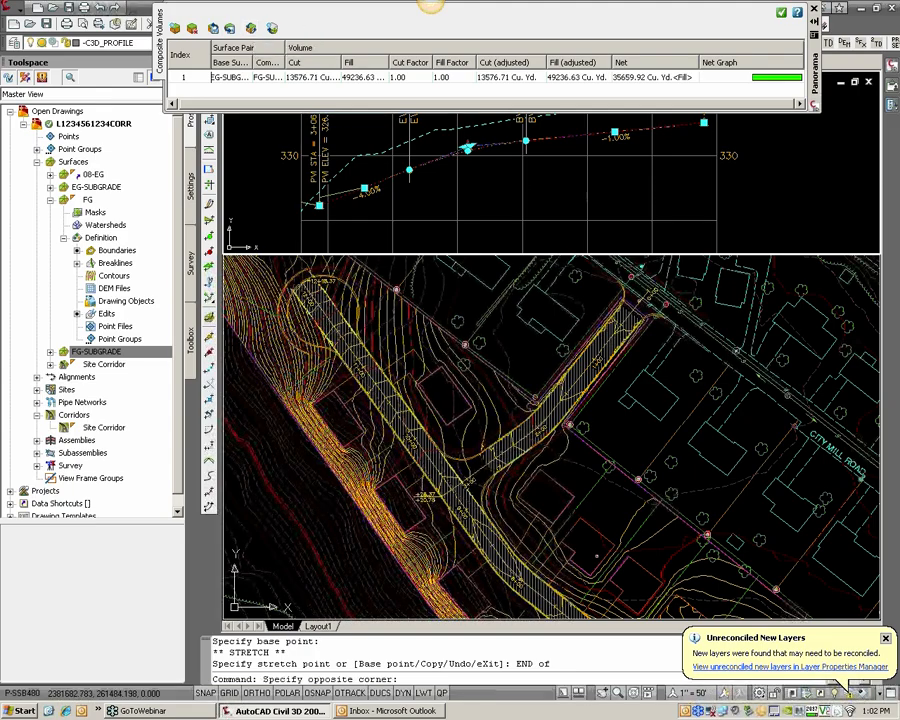
key(Escape)
key(Escape)
Examine the updated site contours in plan, from the stub street down along the main road and its house pads
click(539, 298)
scroll(525, 395, down, 2)
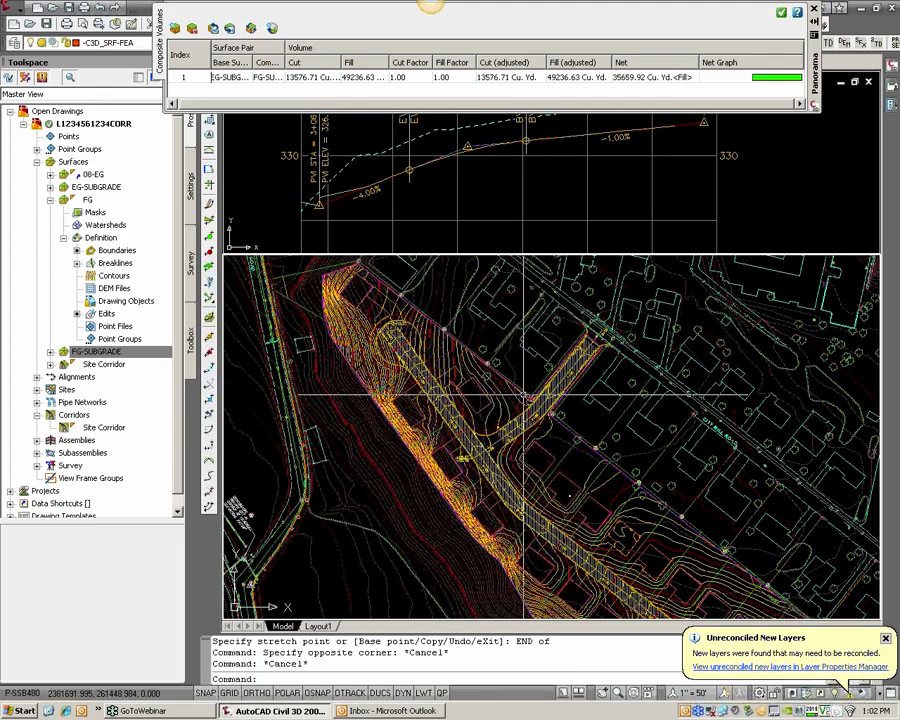
scroll(523, 395, down, 1)
middle_drag(609, 512, 529, 450)
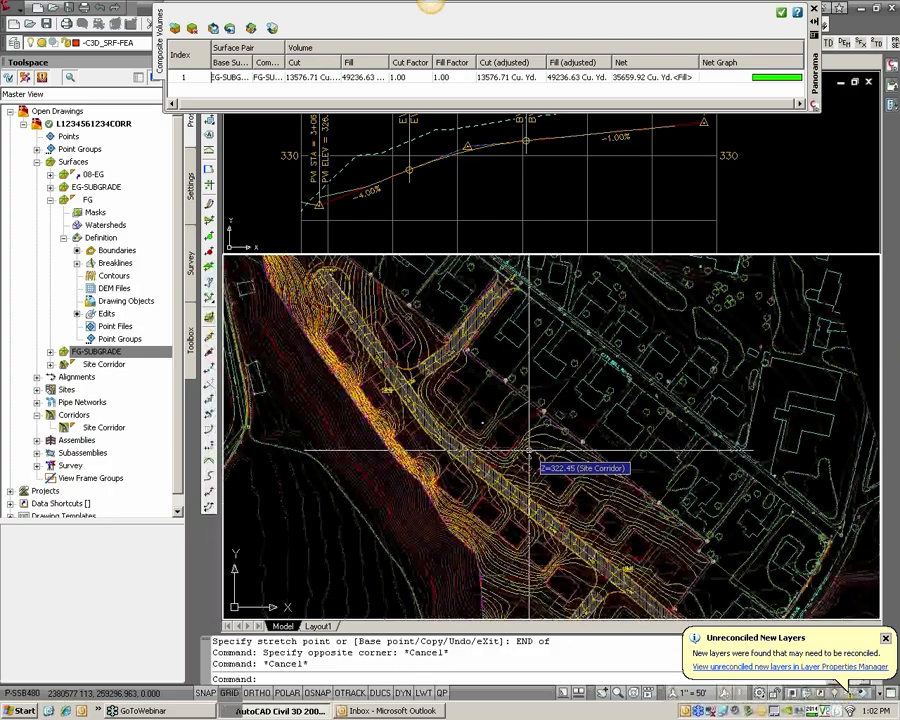
scroll(500, 400, up, 2)
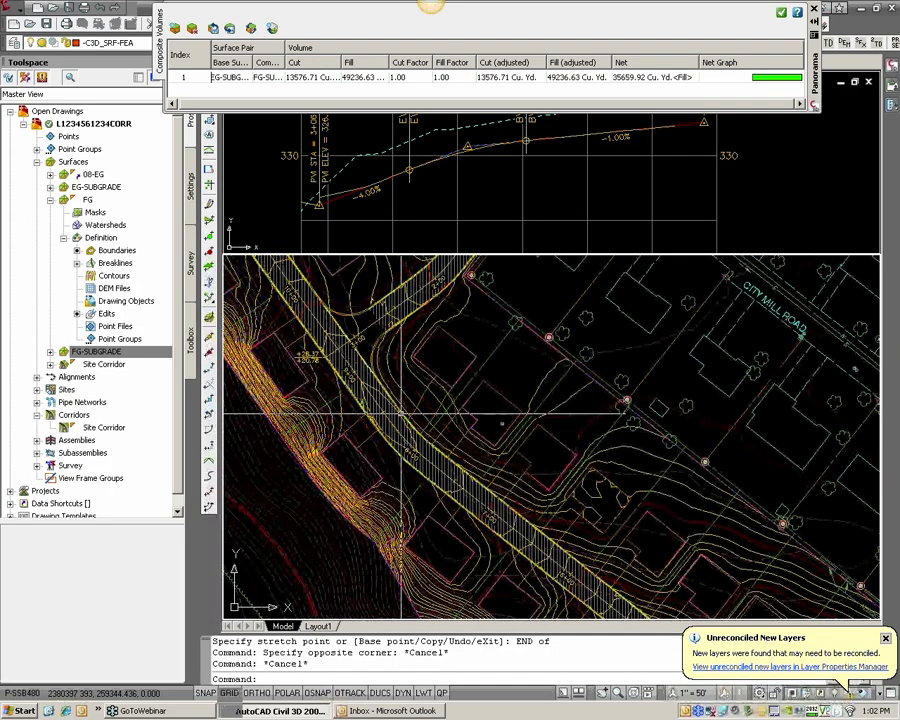
Examine the contours at the stub street intersection and the typical road section assembly, and collapse the FG surface's contents
scroll(383, 328, up, 1)
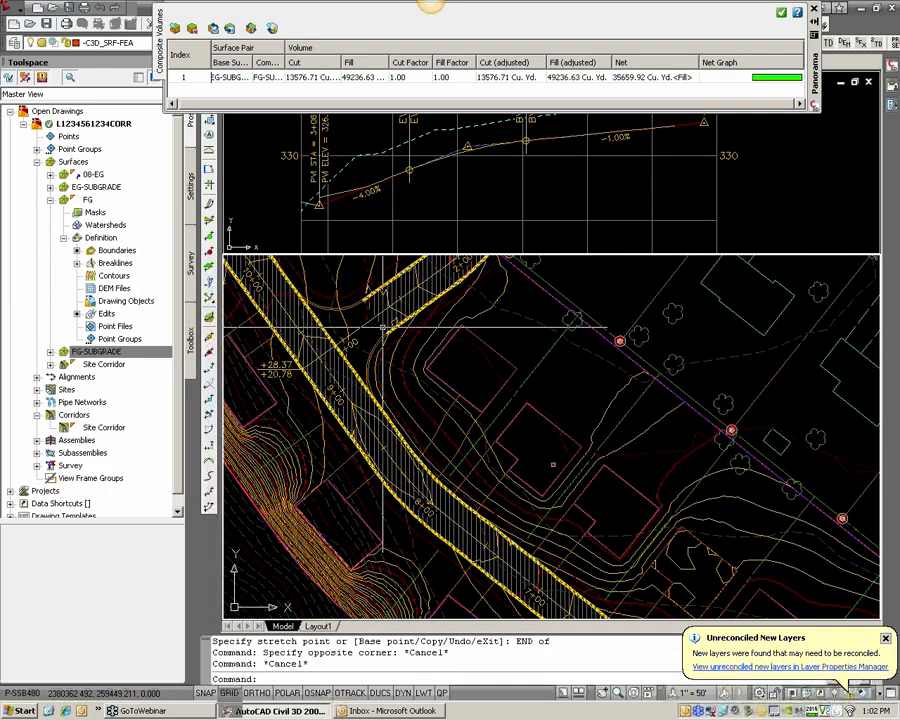
scroll(455, 497, up, 2)
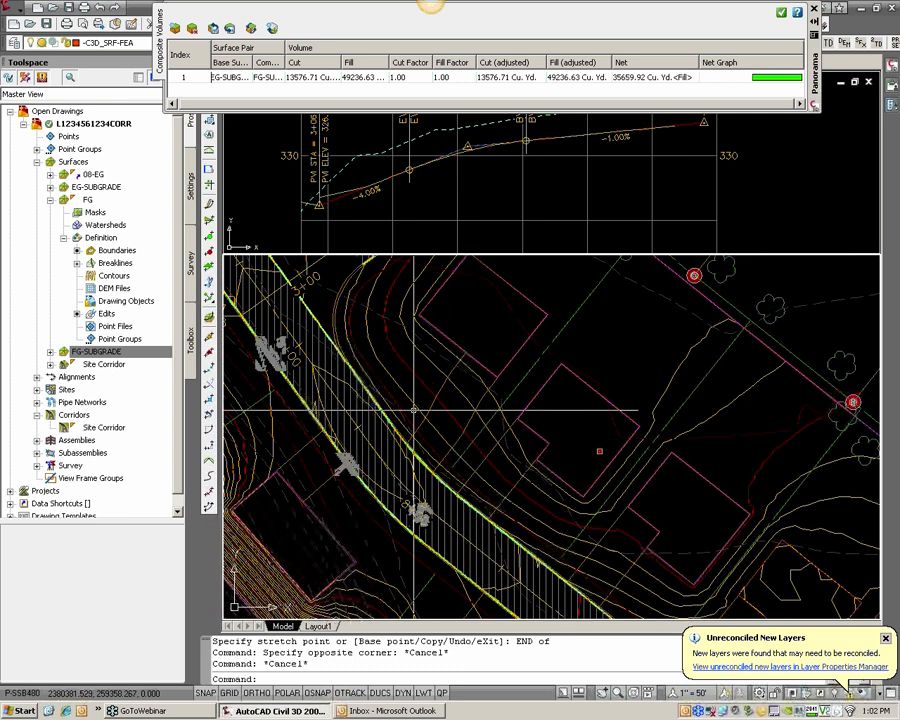
scroll(414, 410, down, 6)
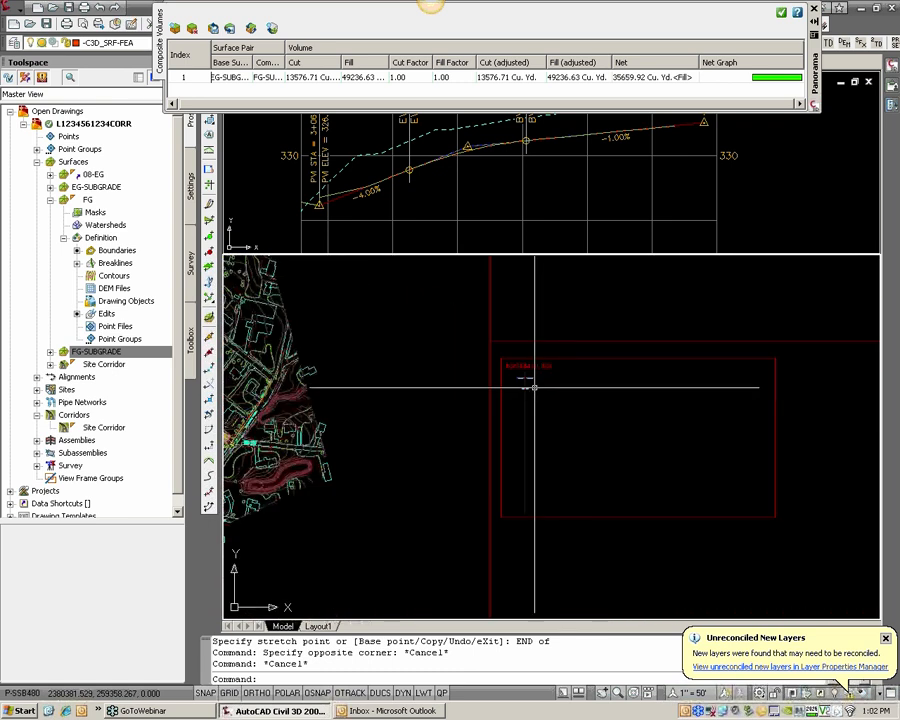
scroll(534, 387, up, 10)
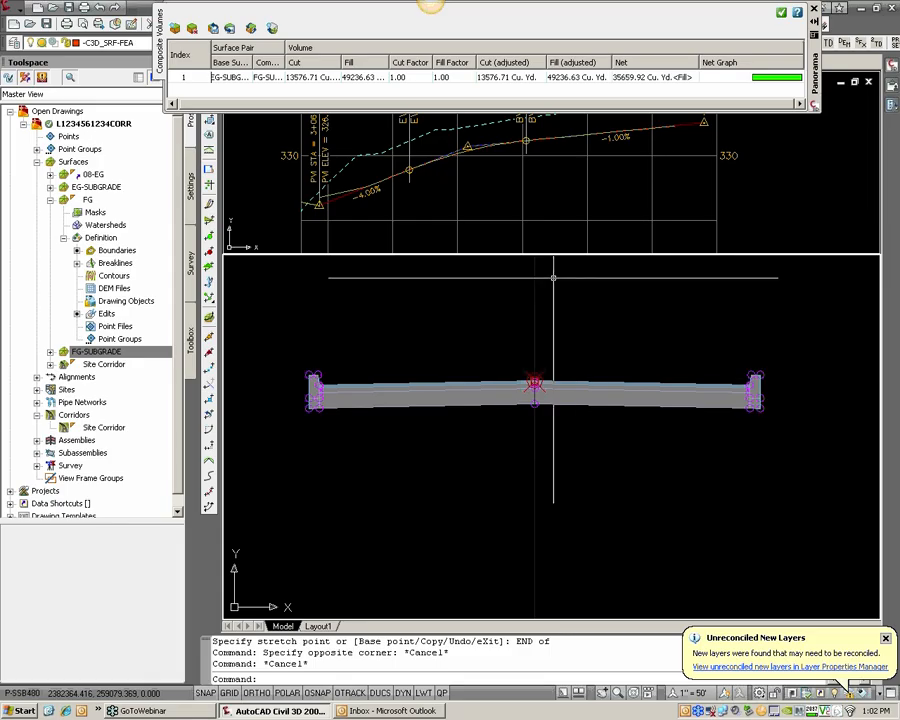
click(50, 199)
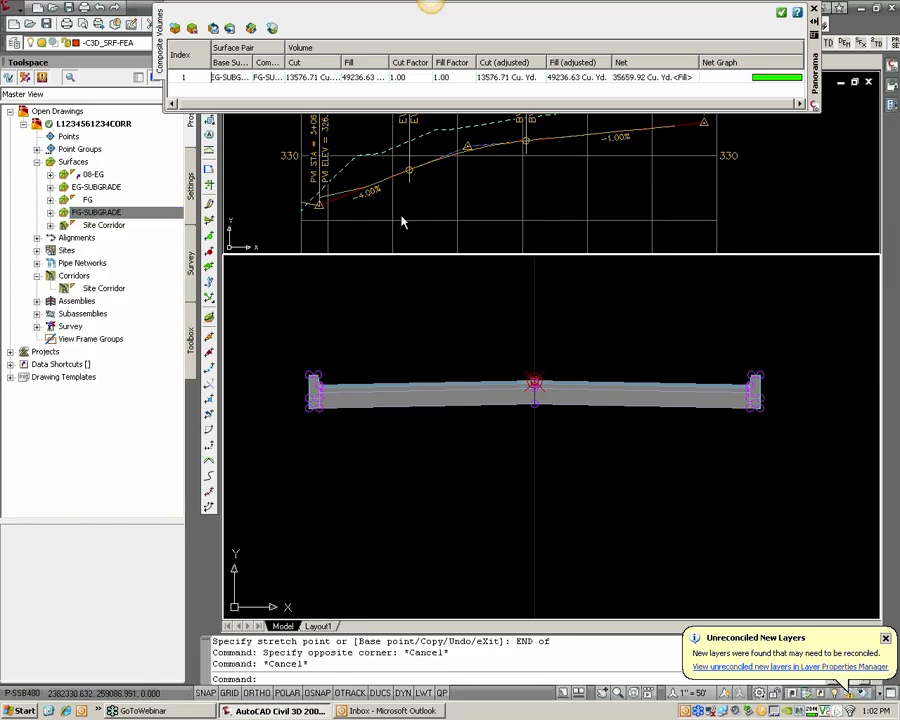
scroll(418, 219, down, 2)
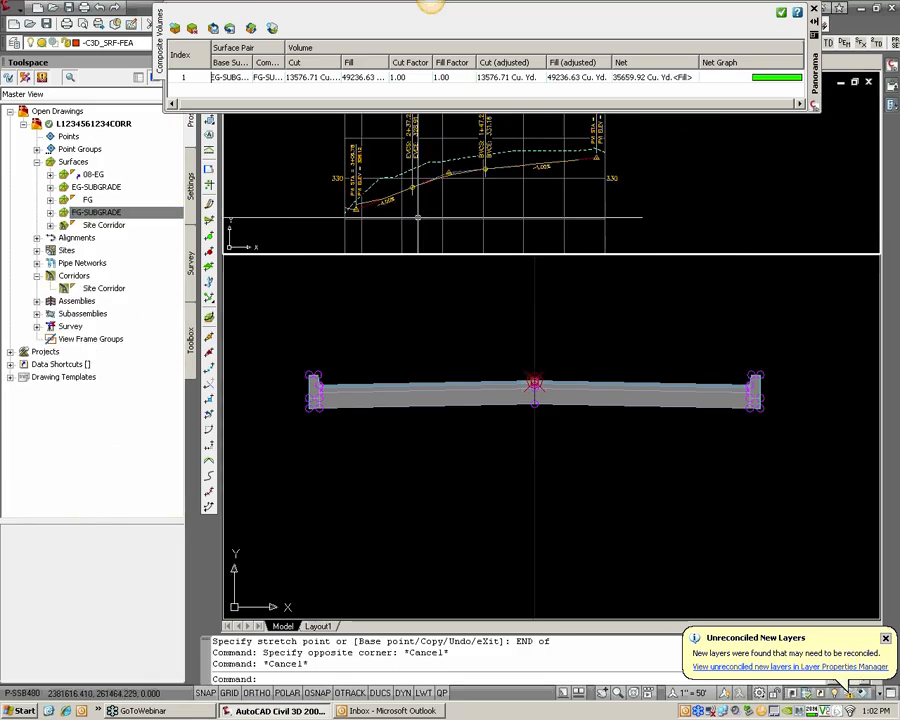
scroll(405, 203, down, 3)
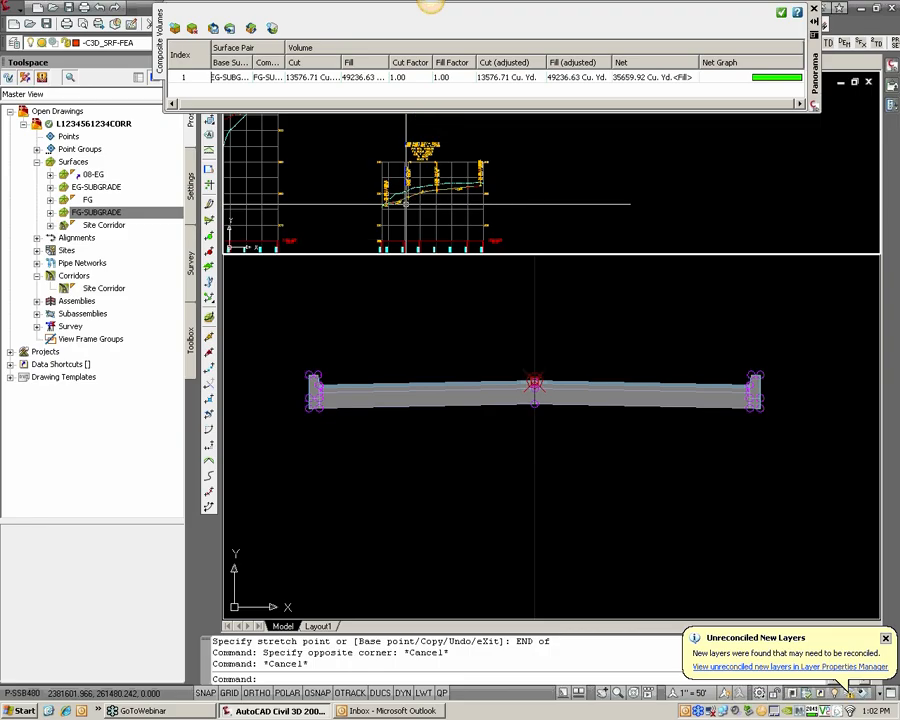
scroll(506, 414, down, 3)
scroll(338, 400, down, 5)
scroll(338, 400, down, 6)
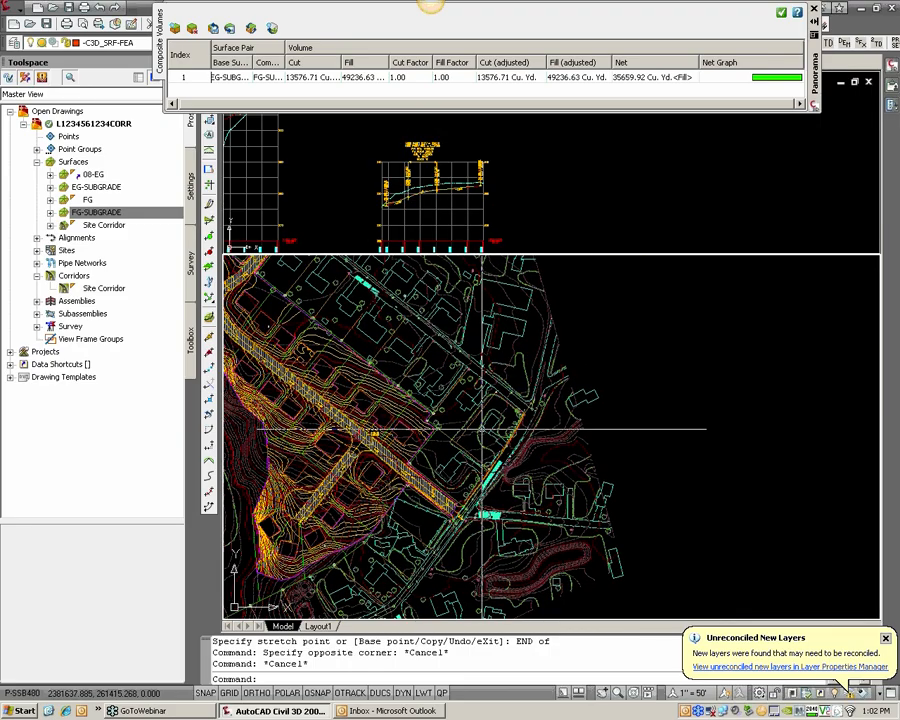
Examine the finished grade contours around the house pads on both sides of the main road
scroll(463, 473, up, 6)
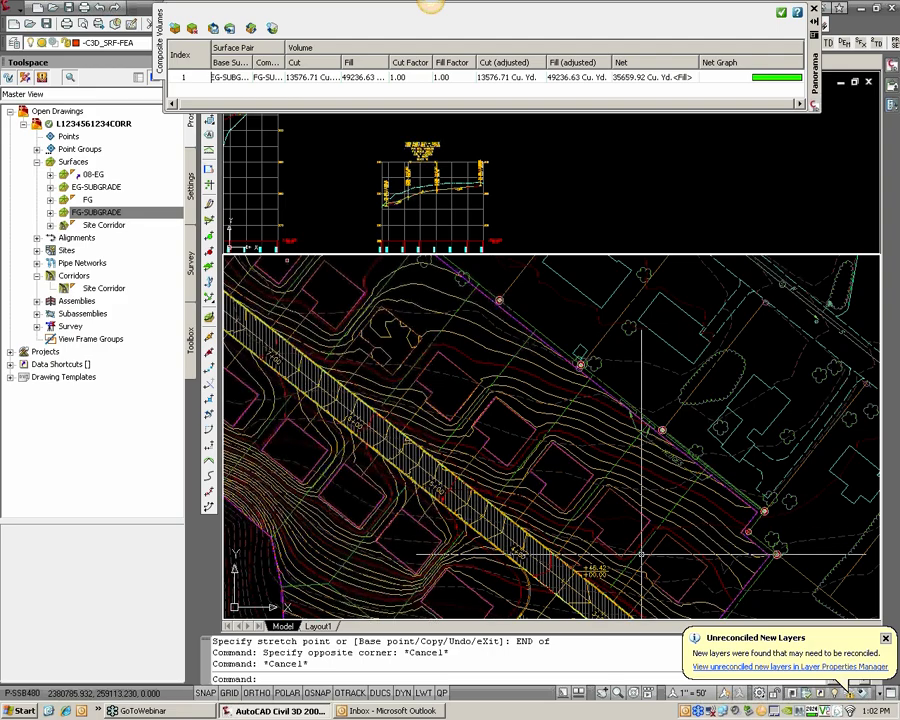
middle_drag(630, 580, 604, 552)
scroll(604, 551, up, 2)
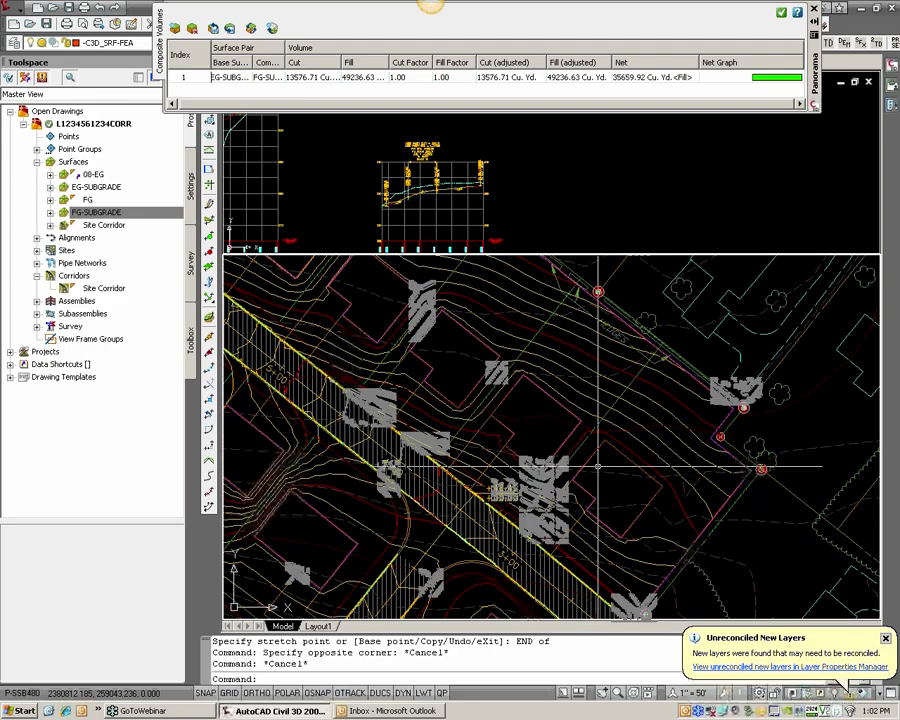
scroll(594, 464, down, 2)
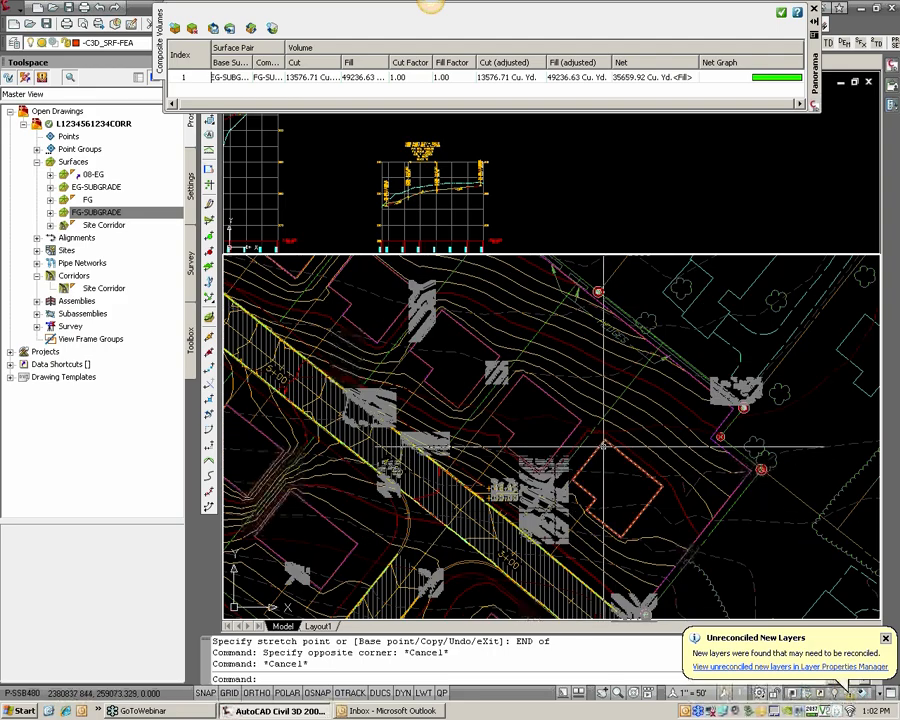
scroll(537, 434, up, 3)
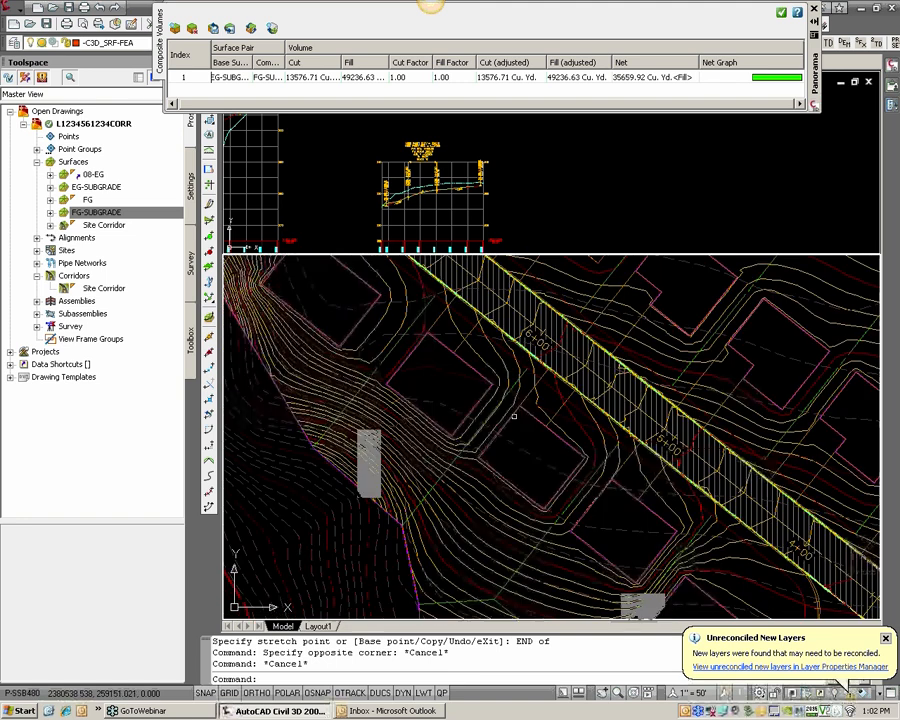
middle_drag(537, 434, 542, 436)
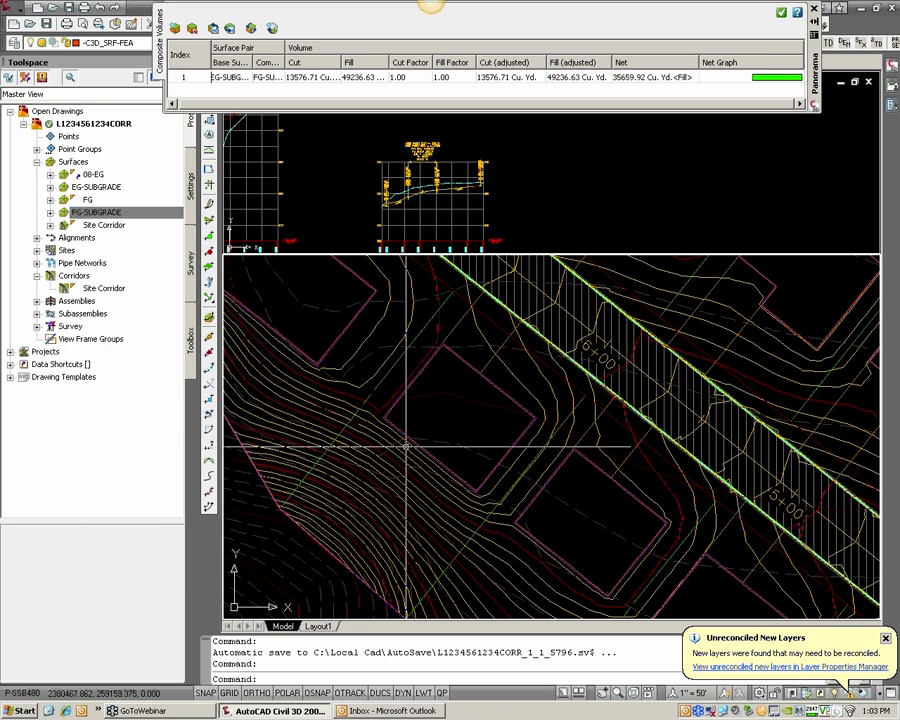
scroll(424, 437, down, 8)
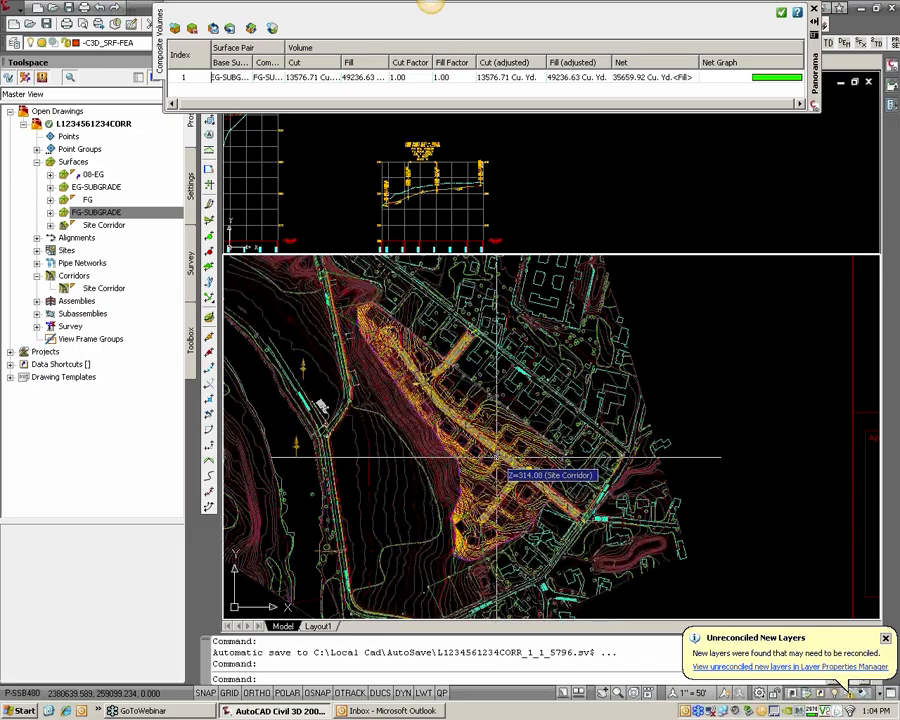
Unload the LD and S-EX external references from the drawing
text(xref)
key(Return)
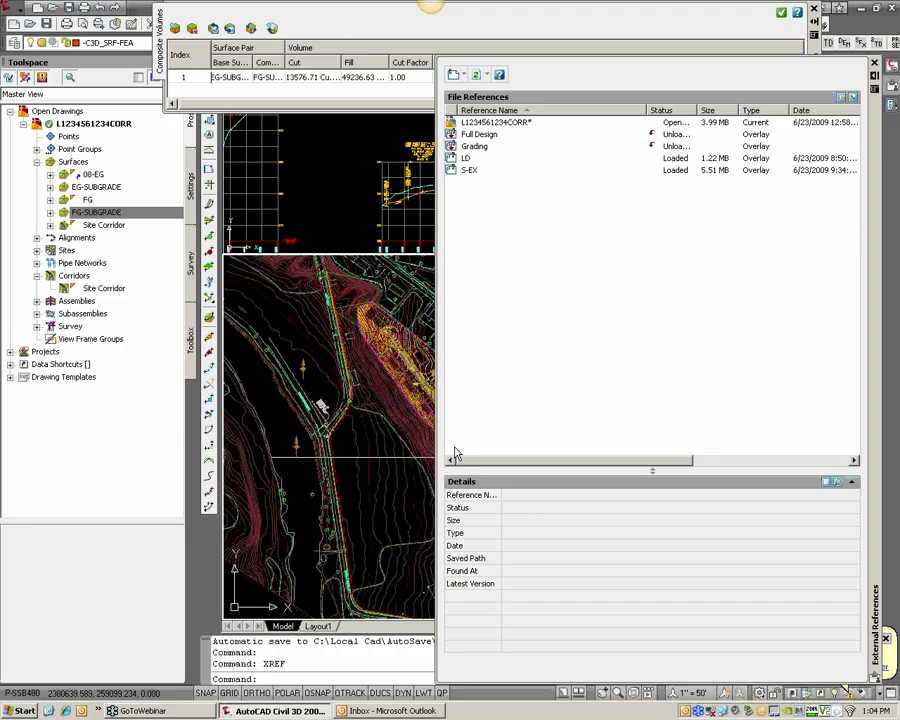
drag(490, 195, 466, 160)
right_click(466, 160)
click(486, 196)
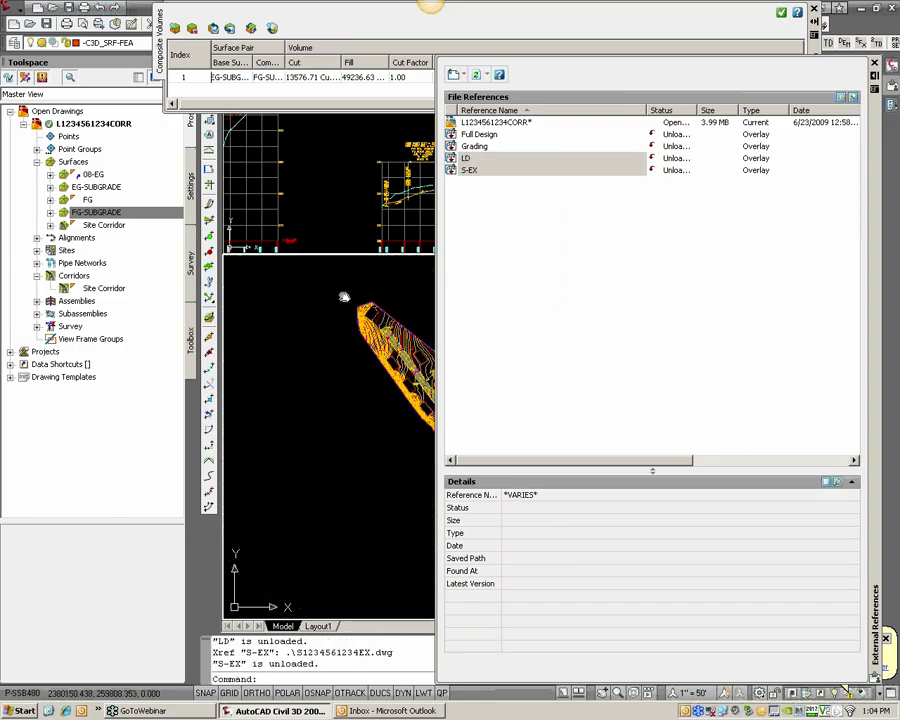
Review the whole graded site and its corridor in plan, including the stub street branch
scroll(346, 297, down, 3)
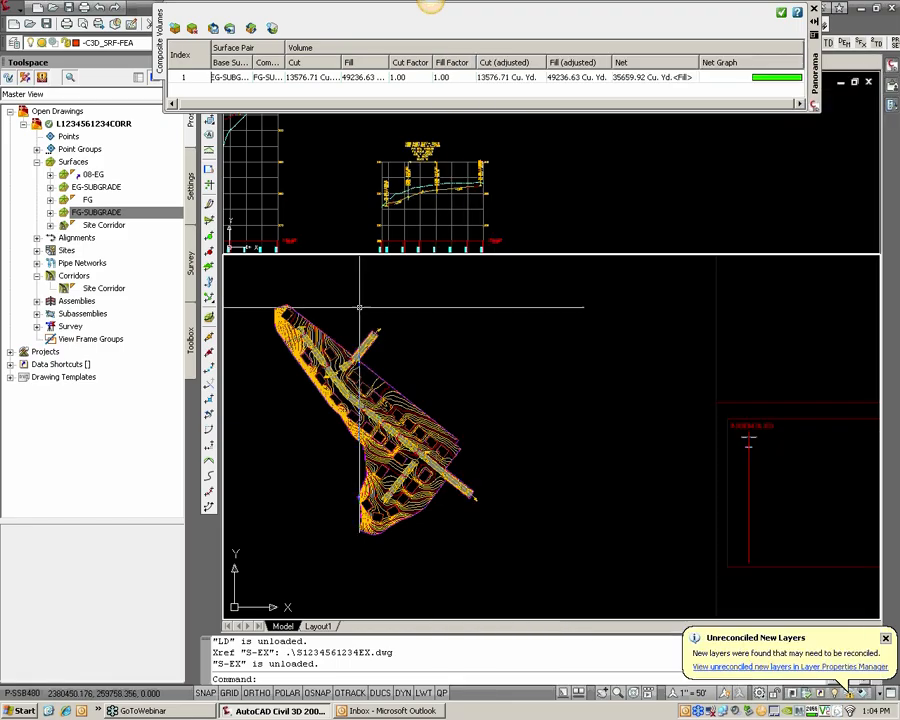
middle_drag(375, 314, 396, 336)
middle_drag(434, 458, 514, 458)
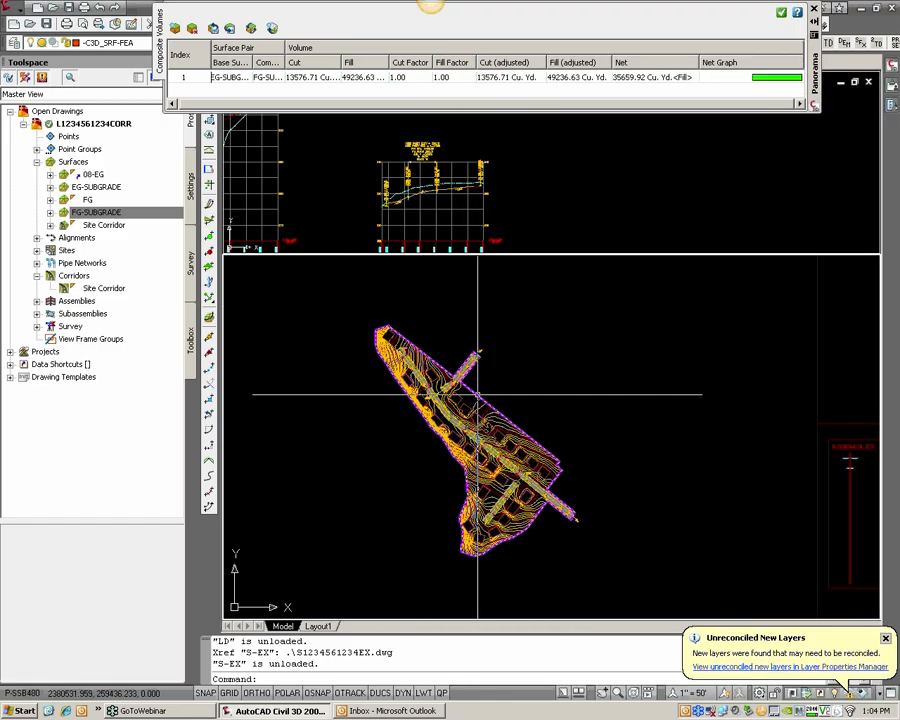
scroll(450, 392, down, 1)
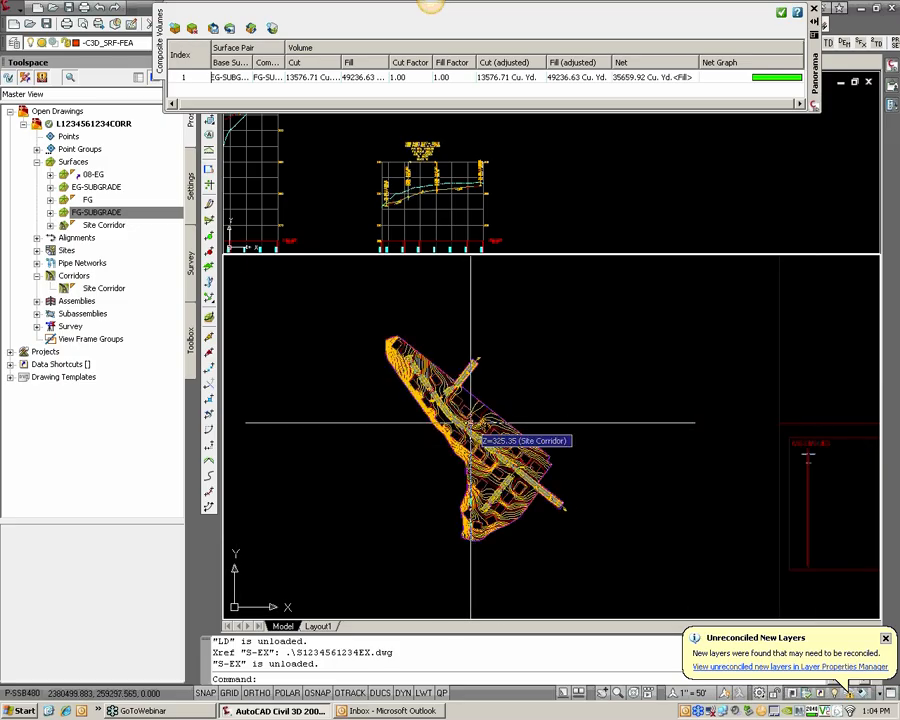
scroll(471, 423, up, 5)
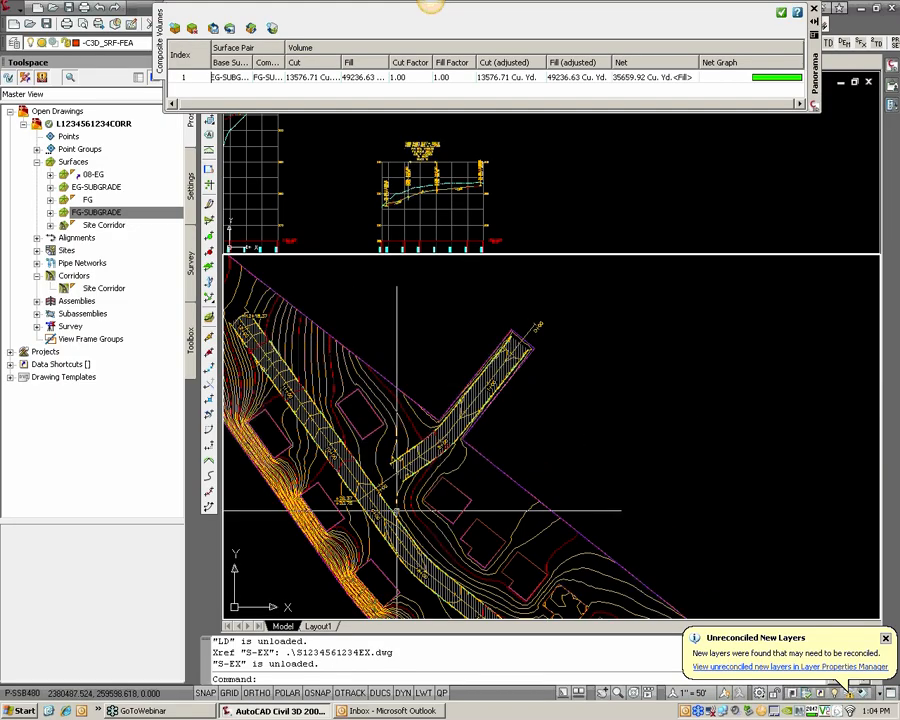
scroll(246, 503, down, 7)
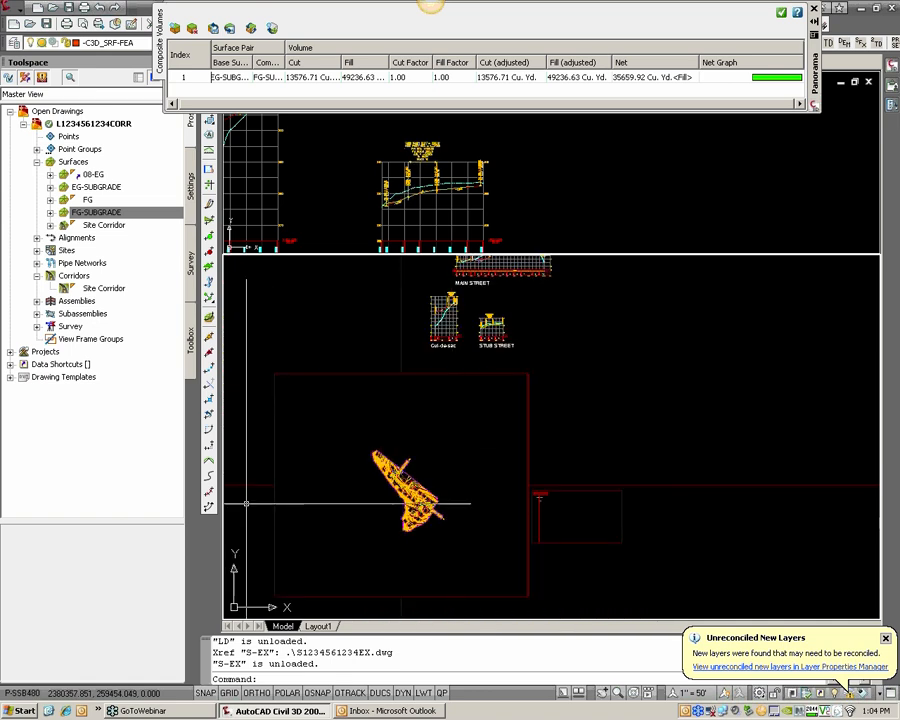
scroll(390, 447, up, 2)
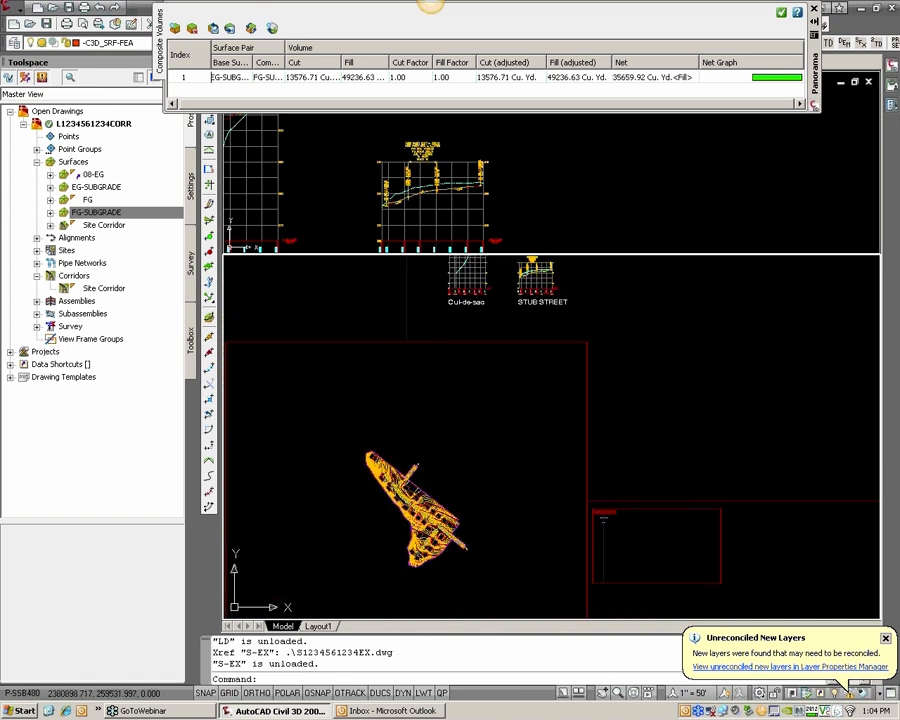
scroll(508, 436, up, 4)
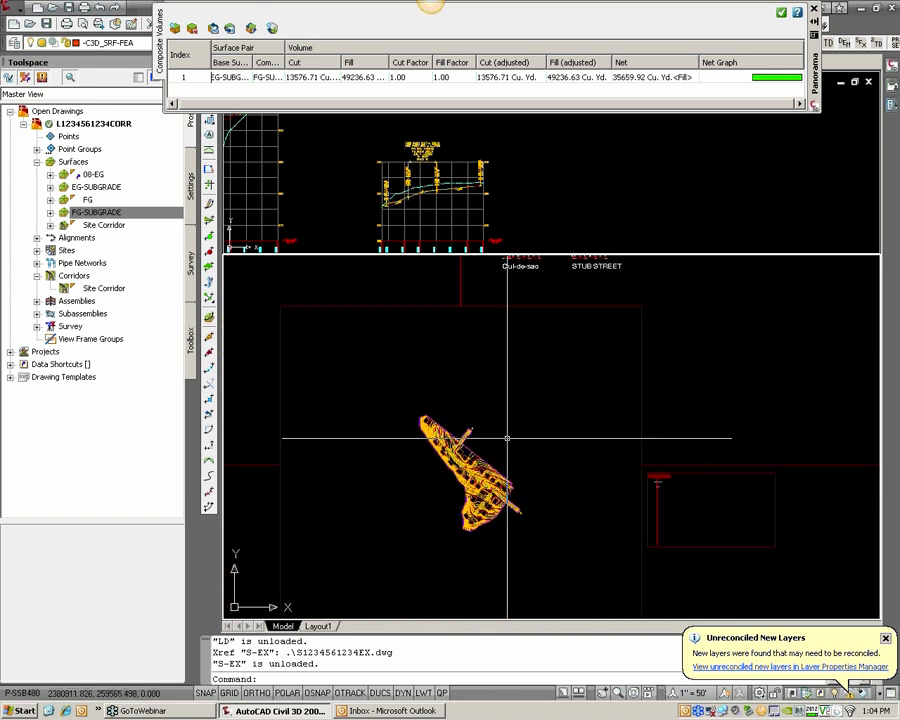
Turn off the CUL-DE-SAC and STUB ST baselines in the Site Corridor properties, leaving only MAIN ST active, and apply the change
right_click(87, 291)
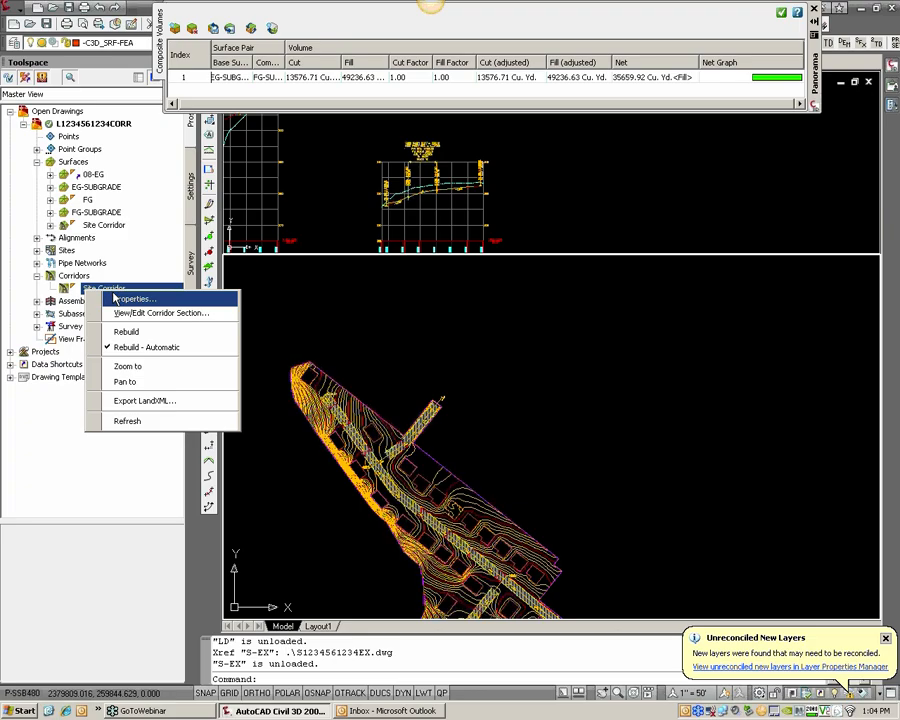
click(118, 298)
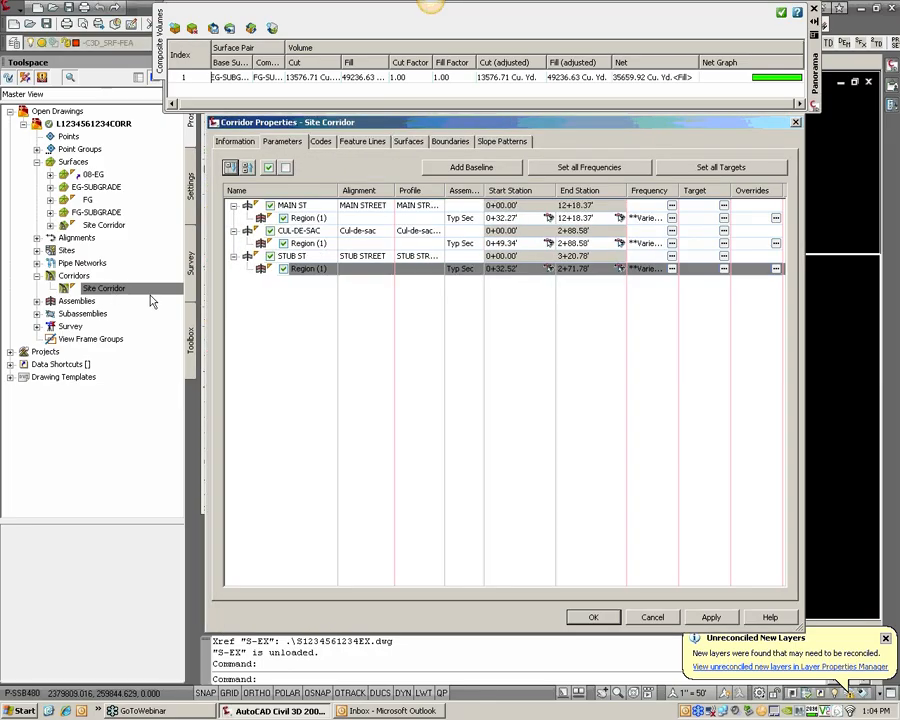
click(269, 230)
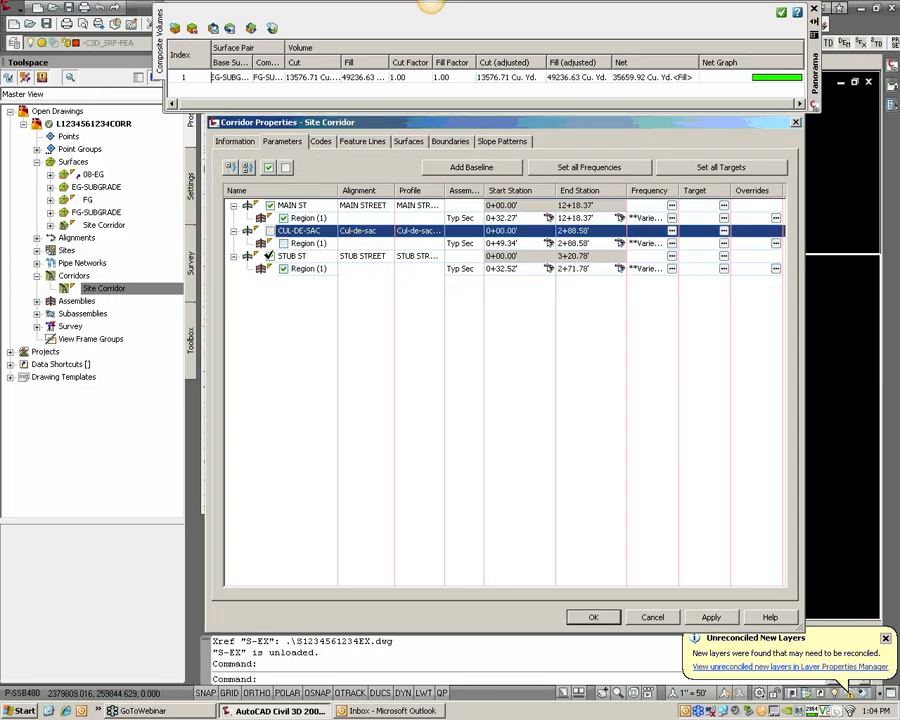
click(269, 256)
click(233, 256)
click(233, 230)
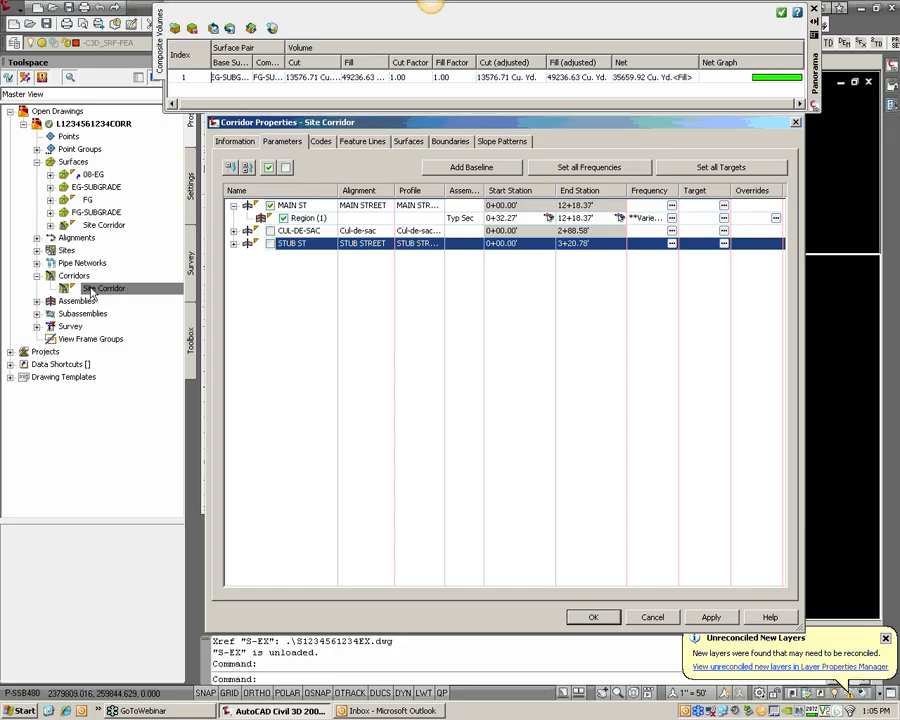
click(593, 617)
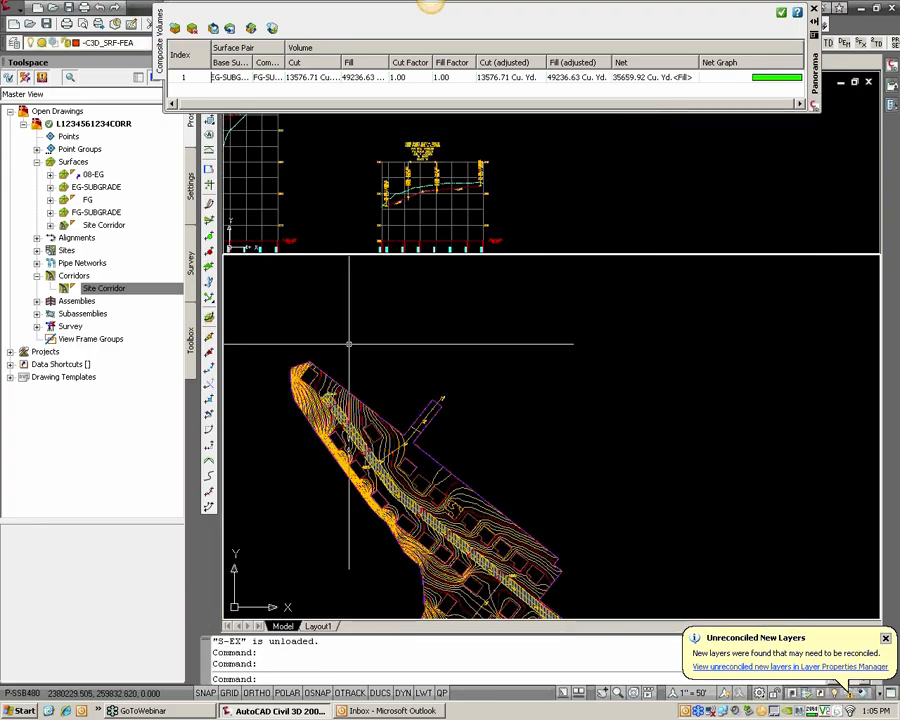
Examine the site contours along the main road and where the stub street and cul-de-sac corridors were switched off
scroll(420, 420, up, 4)
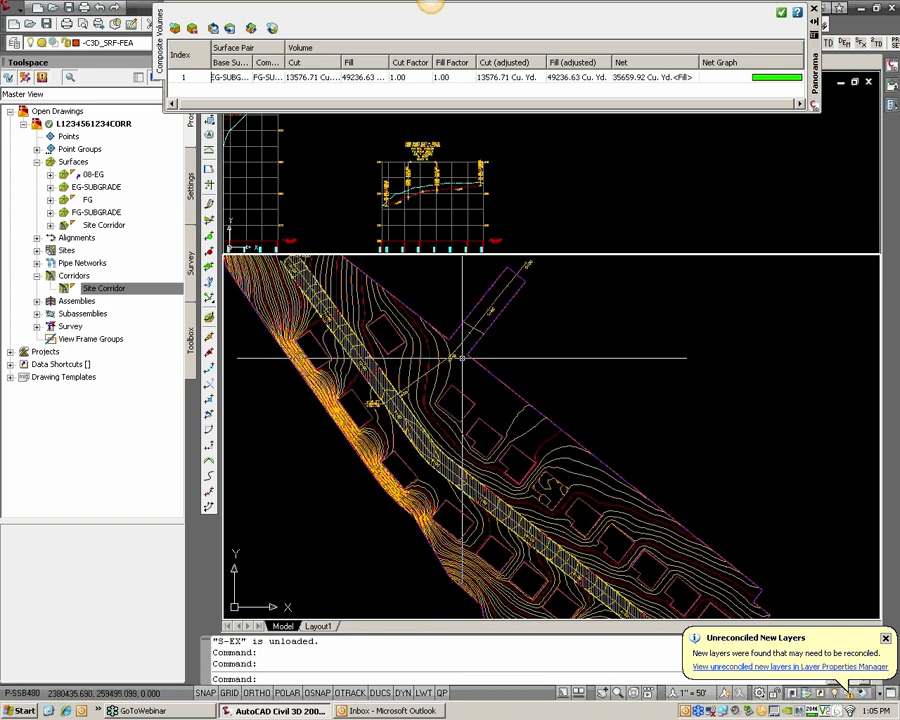
scroll(466, 356, down, 3)
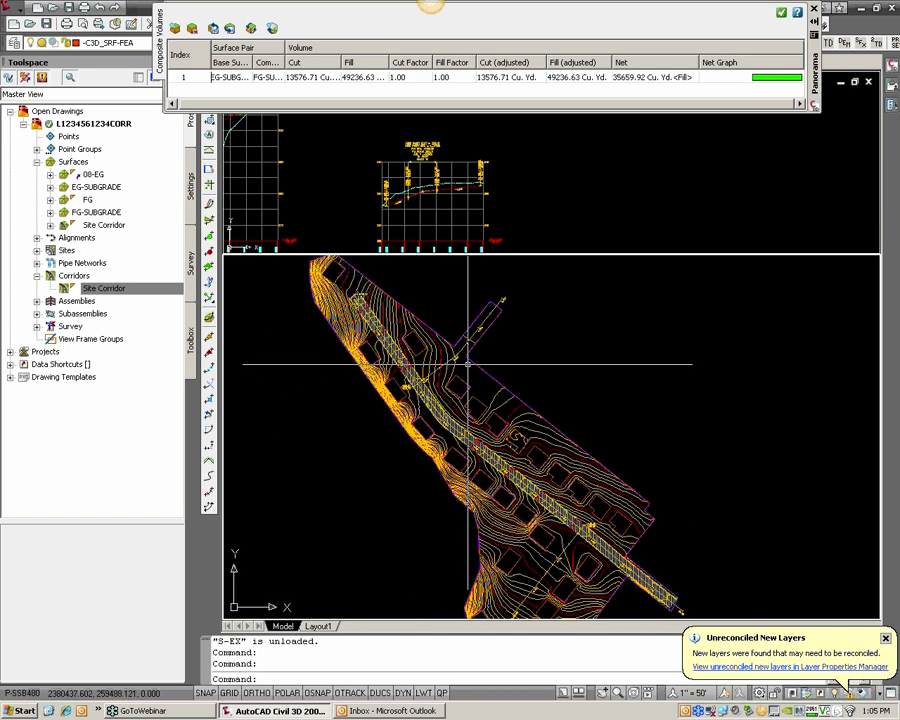
scroll(468, 364, up, 3)
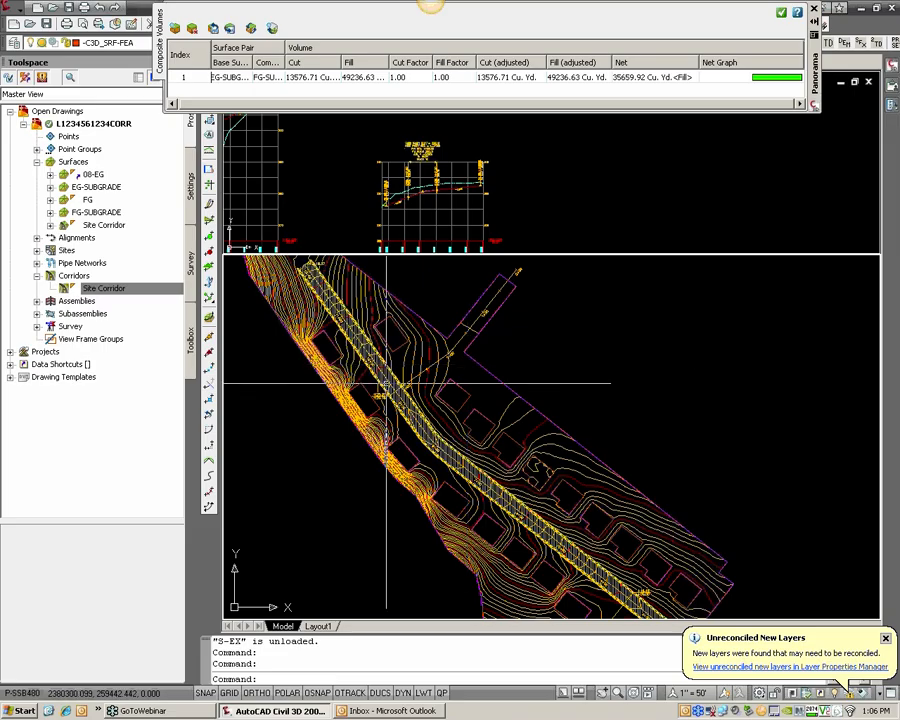
scroll(490, 470, down, 3)
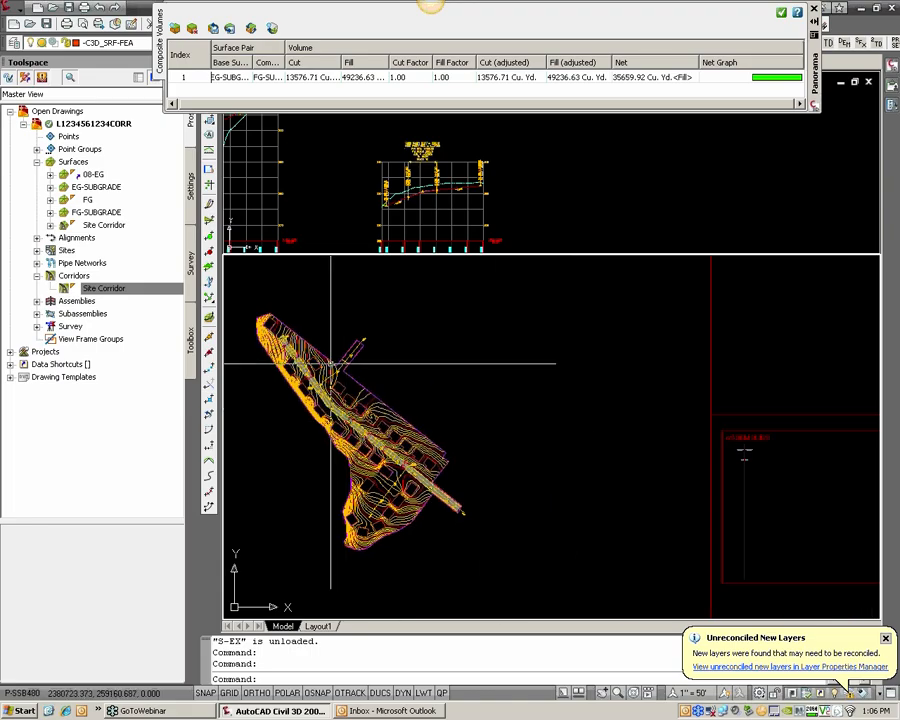
scroll(519, 450, down, 2)
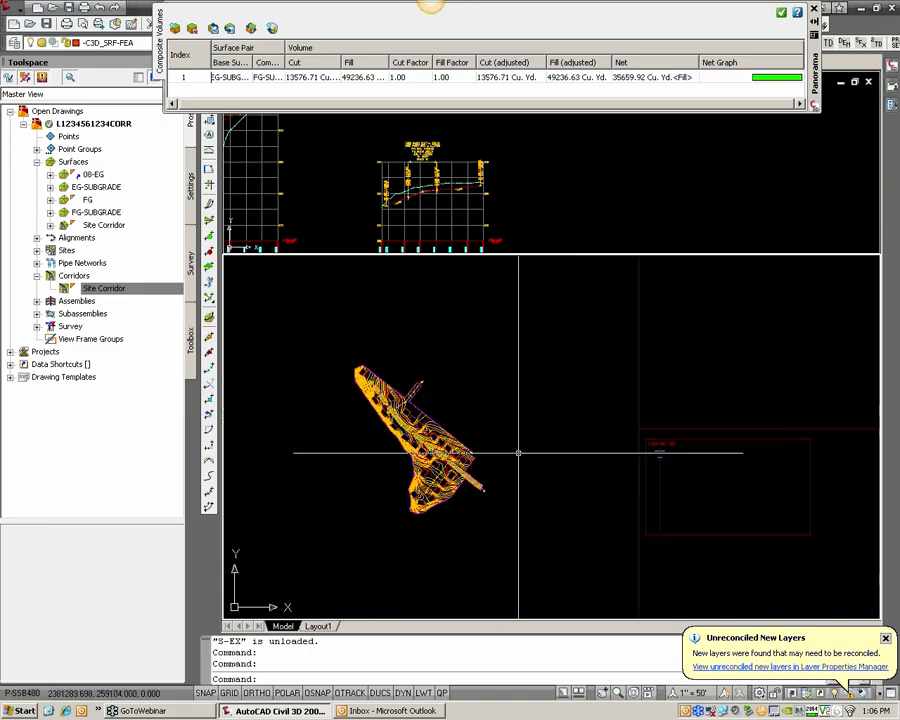
middle_drag(566, 442, 477, 454)
scroll(300, 477, up, 2)
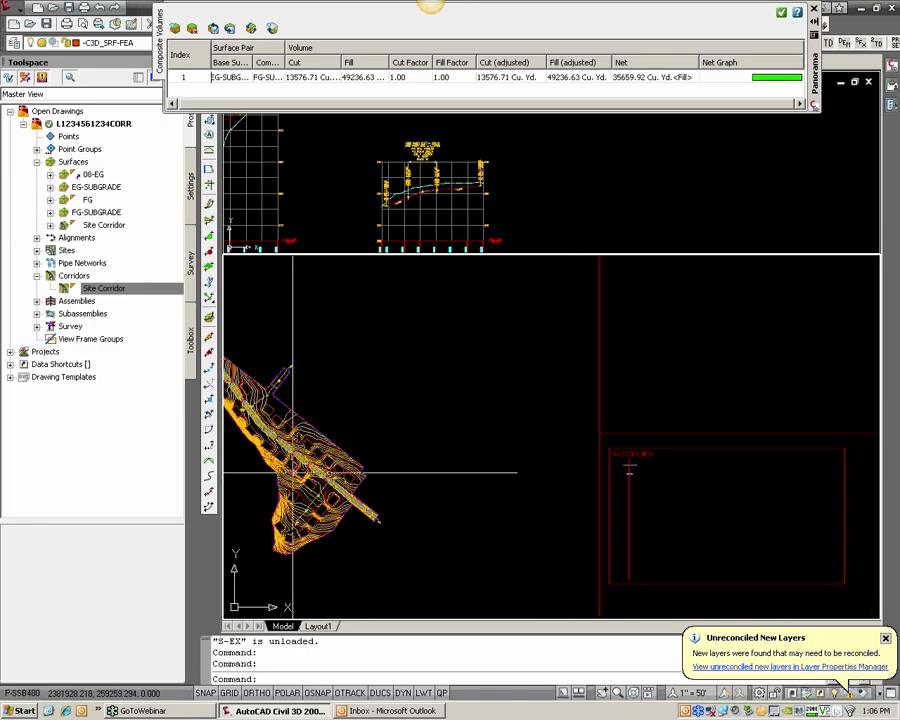
middle_drag(327, 455, 437, 441)
scroll(437, 440, up, 3)
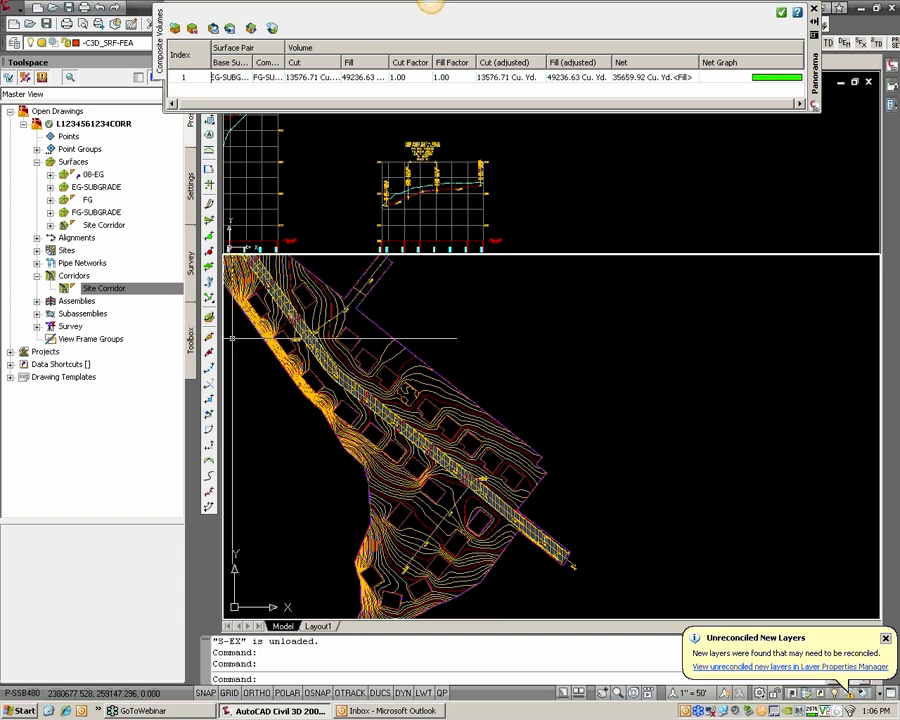
Select the FG surface in the drawing's surface collection
click(80, 201)
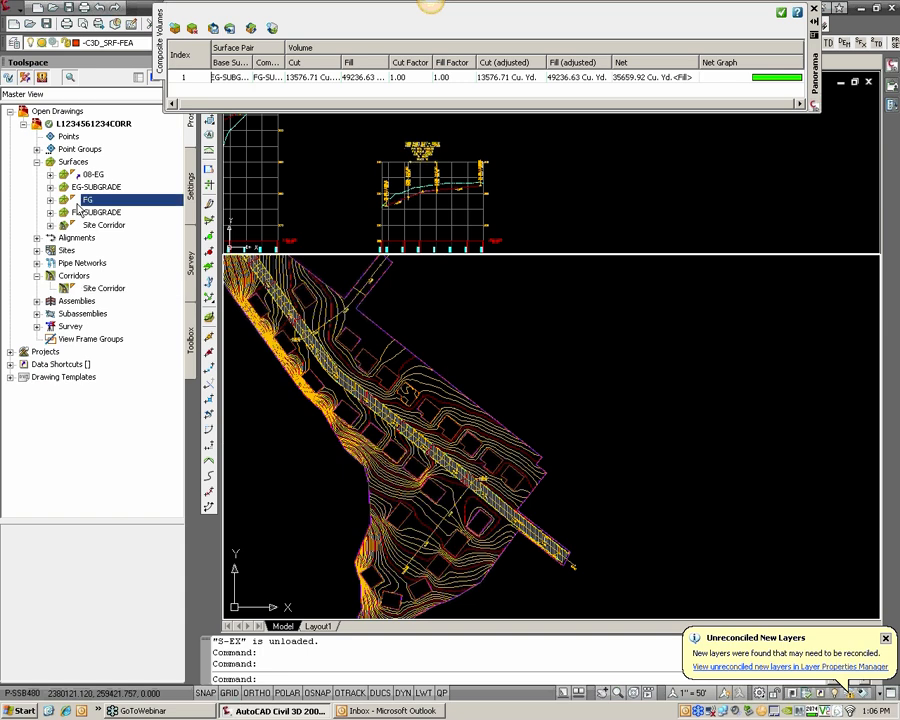